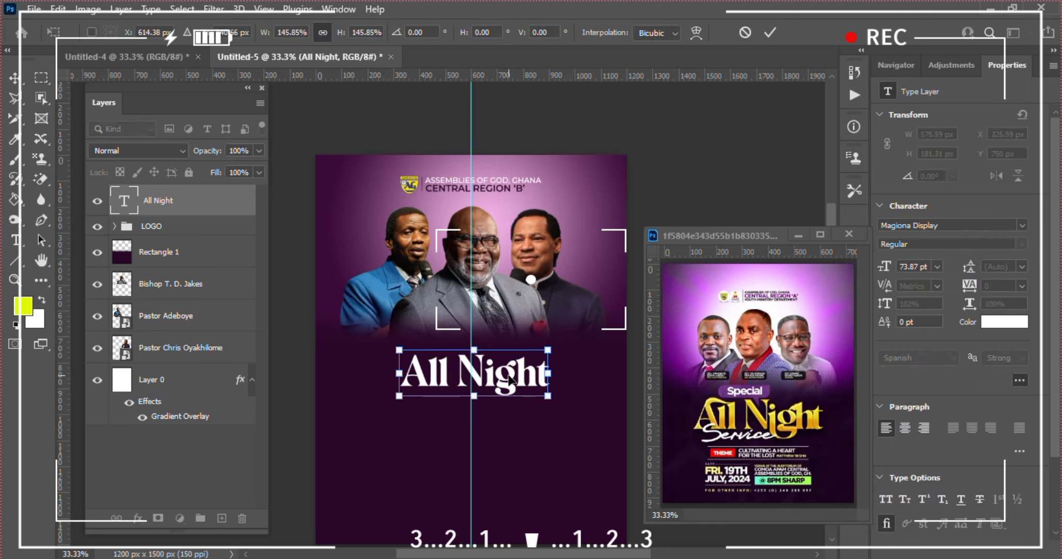
Finish resizing the "All Night" title and add a "Special" text layer above it
key(Return)
text(Special)
click(1023, 225)
Build a purple badge behind "Special" from a 228 × 78 px rounded rectangle and a small triangle, and group the badge layers
drag(413, 327, 470, 347)
click(928, 228)
text(40)
drag(419, 395, 443, 420)
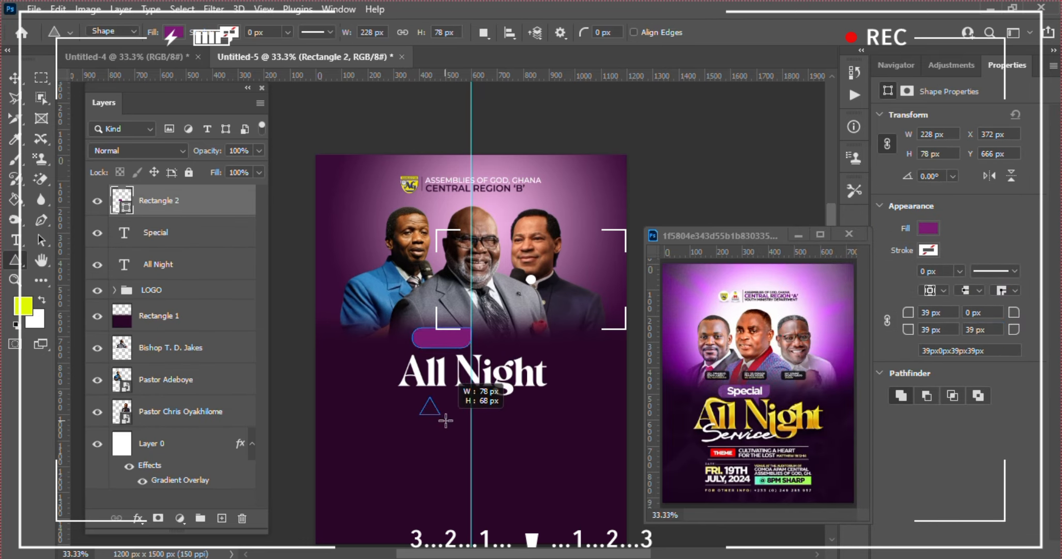
drag(156, 264, 155, 188)
key(ctrl+g)
Add "Service" in a script font and fit it over the lower part of the "All Night" title
mouse_move(455, 367)
mouse_down()
mouse_move(455, 411)
mouse_move(449, 381)
mouse_up()
text(Service)
key(ctrl+t)
key(Return)
Add the name text "Bishop T. D. Jakes" above the central figure's layer with a size of 14 pt
click(170, 335)
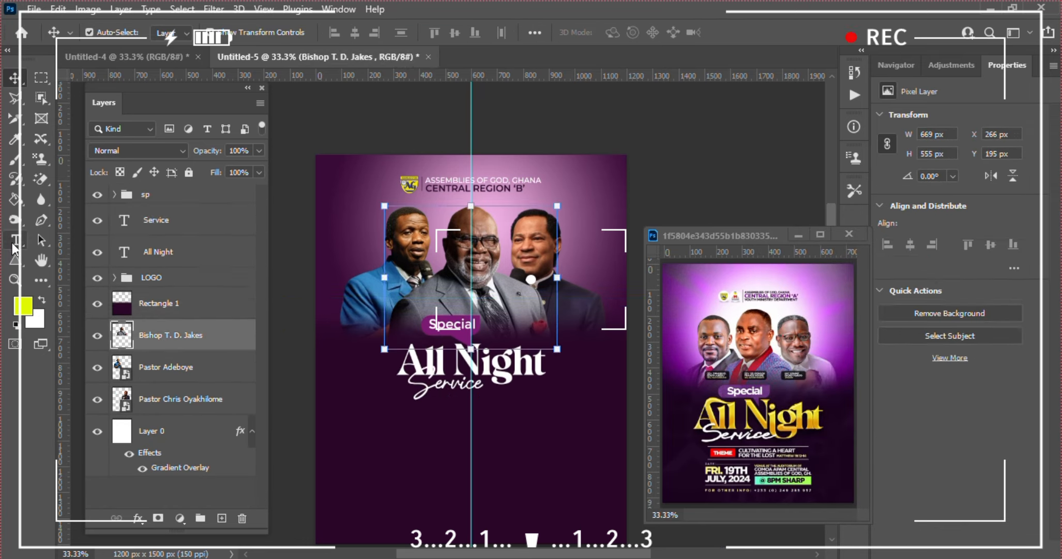
text(Bishop T. D. Jakes)
click(908, 267)
text(14)
Draw a dark rectangle behind the "Bishop T. D. Jakes" name text and group the label layers
drag(484, 293, 528, 314)
click(199, 341)
key(v)
click(159, 303)
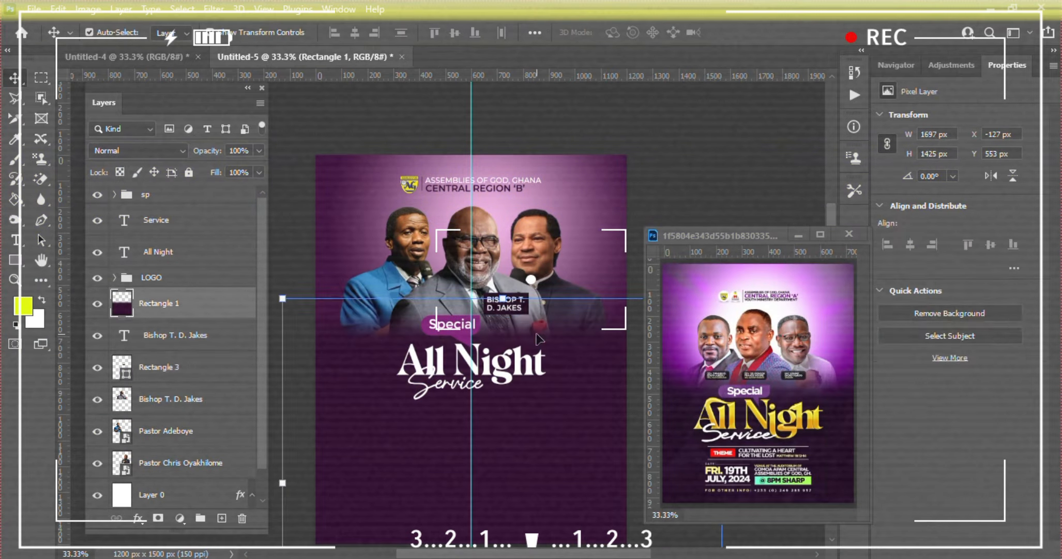
key(ctrl+g)
Duplicate the name label group, move the copy onto the pastor beside the bishop and change its text to "Pastor Chris"
key(ctrl+j)
key(ctrl+t)
click(185, 342)
text(Pastor Chris)
Rename the duplicated label group "Pastor Chris Oyakhilome" and colour the word "Pastor" in the Pastor Adeboye label #f0b709
double_click(164, 419)
key(ctrl+c)
click(115, 228)
key(ctrl+v)
click(621, 33)
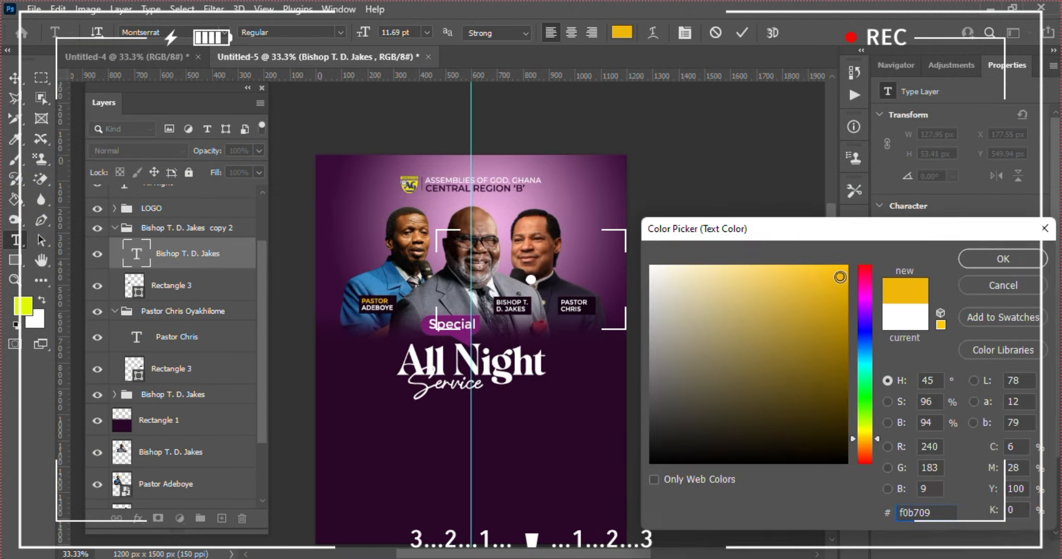
click(1003, 259)
Apply a golden yellow Gradient Overlay to the "All Night" title
click(159, 200)
double_click(215, 200)
click(832, 285)
click(1003, 259)
click(933, 151)
Add a "THEME" label with a red rectangle behind it and place "CULTIVATING A HEART FOR THE LOST" beside it
click(404, 423)
text(THEME)
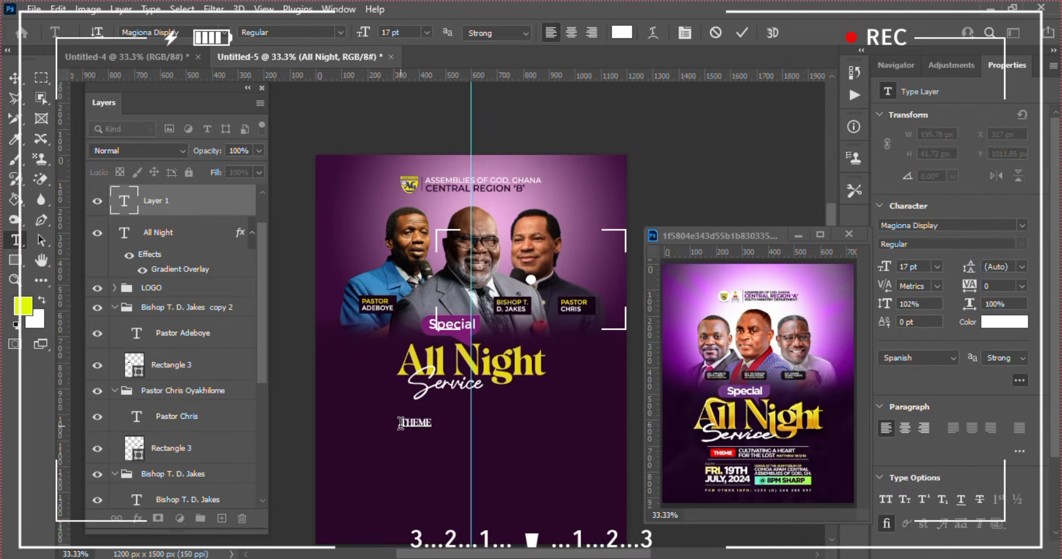
key(ctrl+j)
key(ctrl+t)
drag(375, 465, 434, 490)
drag(185, 234, 185, 276)
double_click(438, 374)
key(ctrl+v)
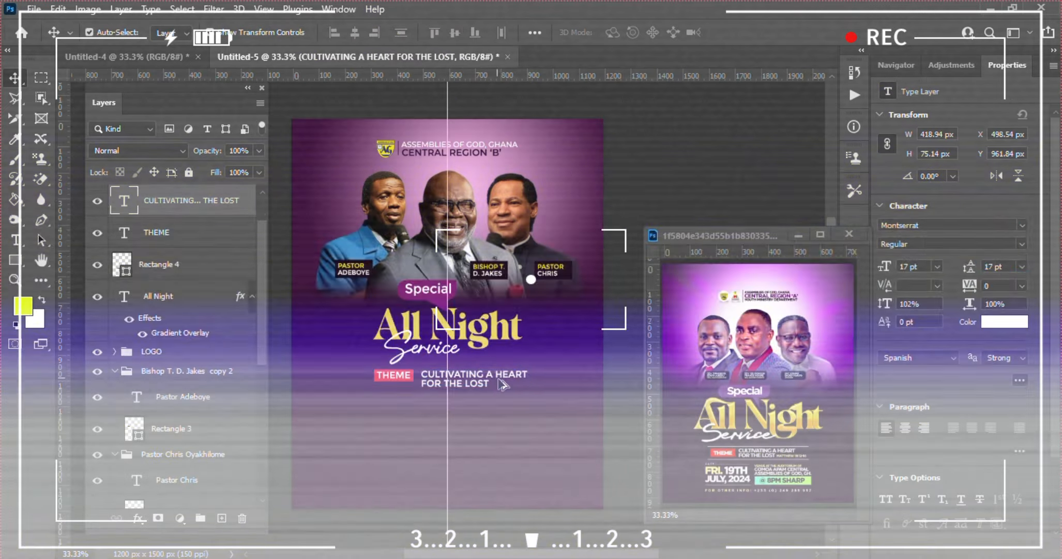
Copy "FRI 19TH JULY, 2024" from the Notepad file, paste it as flyer text below the theme row and adjust the character spacing
key(alt+Tab)
drag(25, 182, 129, 183)
key(ctrl+c)
key(ctrl+v)
click(382, 406)
click(937, 267)
click(1022, 285)
Duplicate a text layer, replace its text with the venue details copied from Notepad and complete the line with "OF GOD"
key(ctrl+j)
key(alt+Tab)
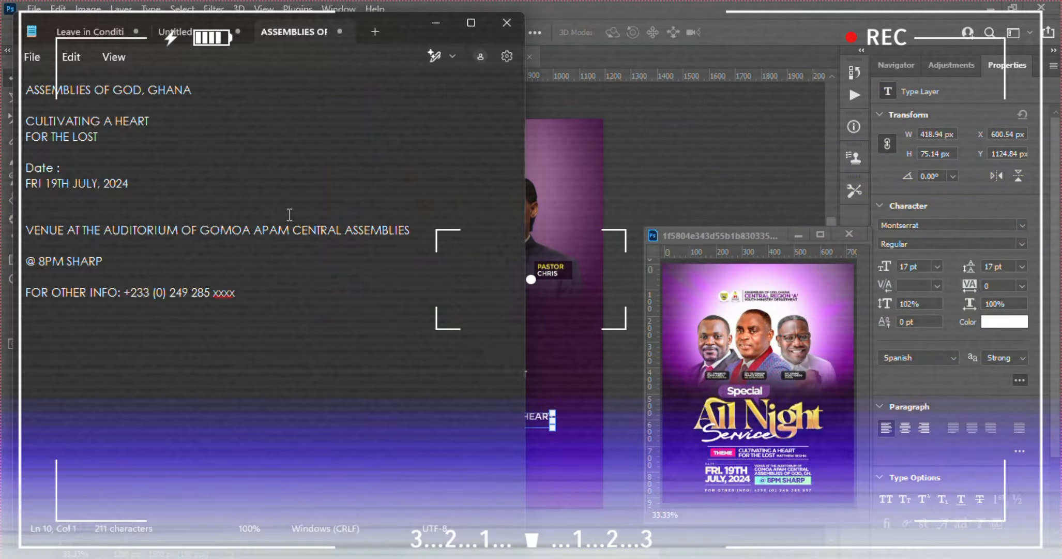
key(ctrl+c)
key(alt+Tab)
key(ctrl+v)
text(OF GOD)
Resize the date text beside the venue details and place a horizontal guide along its upper edge
click(409, 428)
key(ctrl+t)
drag(375, 438, 351, 451)
drag(409, 76, 408, 412)
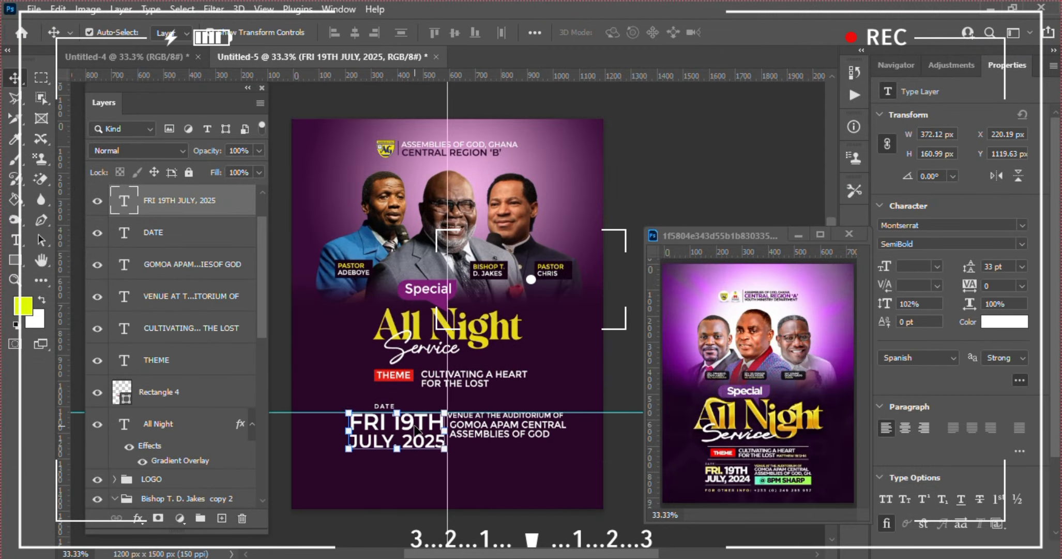
Add "@ 8PM SHARP" under the venue text with a purple rectangle behind it
text(@ 8PM SHARP)
drag(448, 439, 528, 456)
click(553, 477)
Place a vertical guide at the date text's left edge and align the "DATE" label with it
drag(62, 428, 349, 428)
key(ctrl+t)
key(Return)
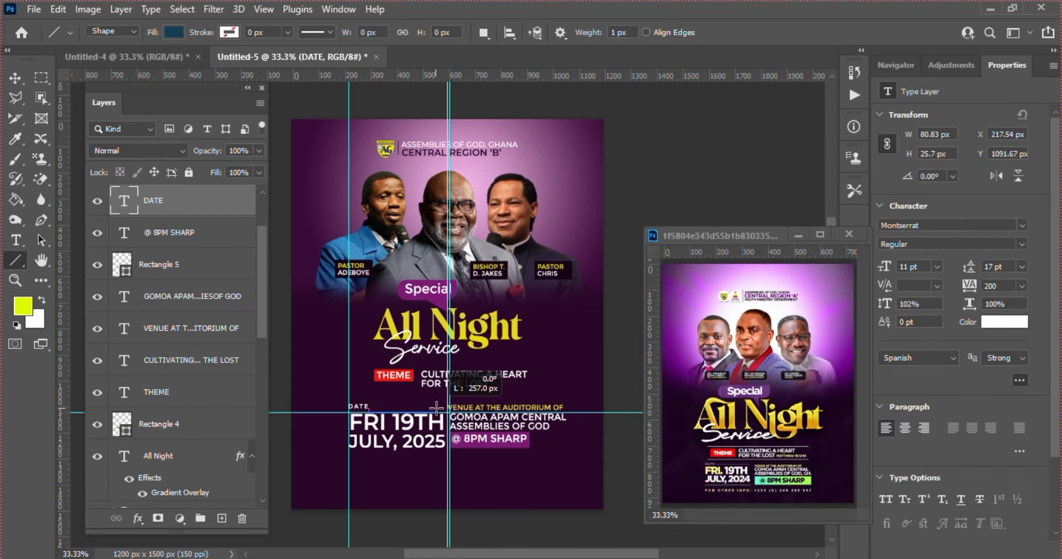
key(Return)
Draw a thin line about 625 px long above the theme row and group the theme layers as "THEME"
drag(368, 368, 531, 367)
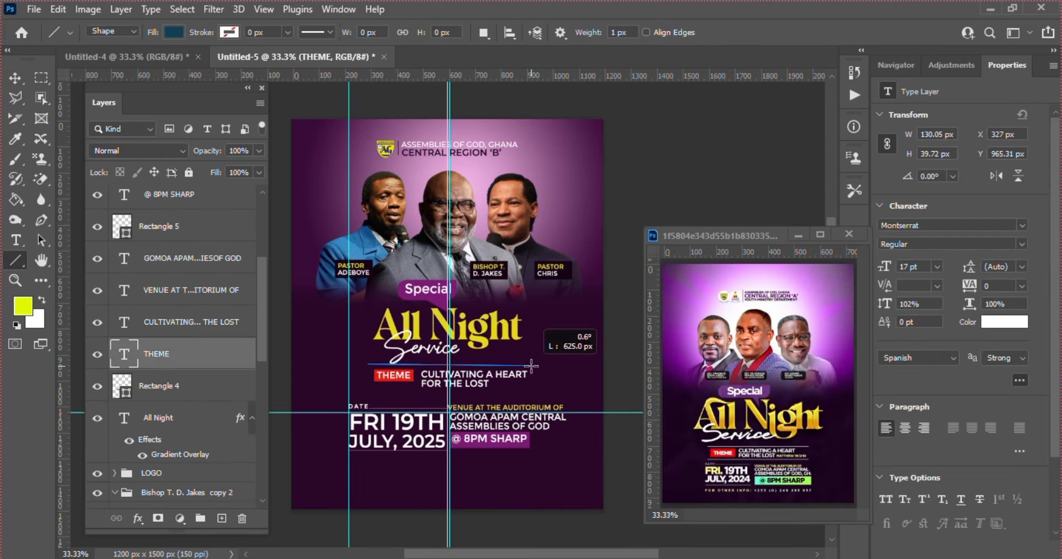
key(v)
click(194, 396)
key(ctrl+g)
double_click(154, 315)
text(THEME)
Group the date and venue layers as "TIME" and select the red rectangle behind the "THEME" label
key(ctrl+g)
double_click(153, 237)
text(DATE)
click(207, 409)
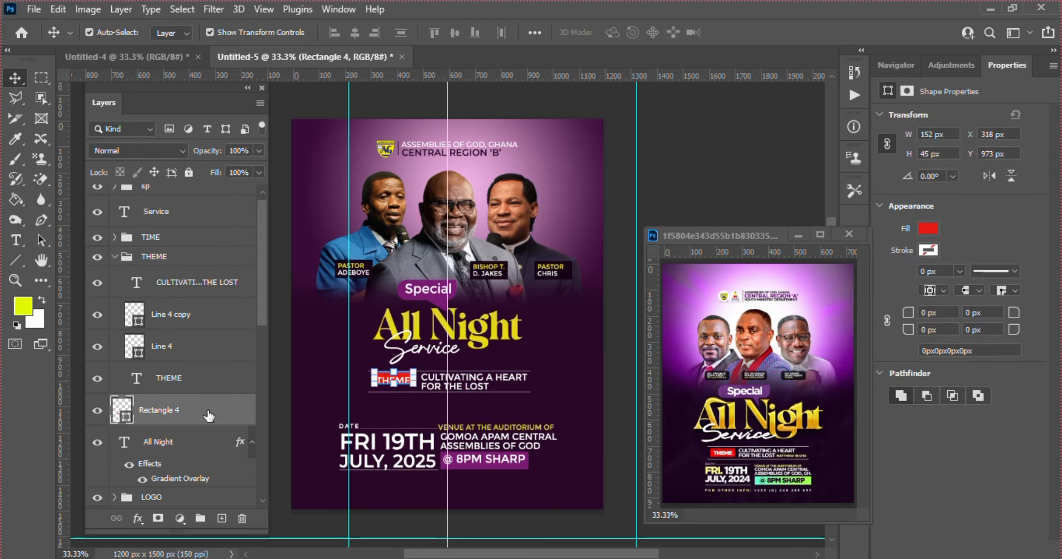
click(142, 442)
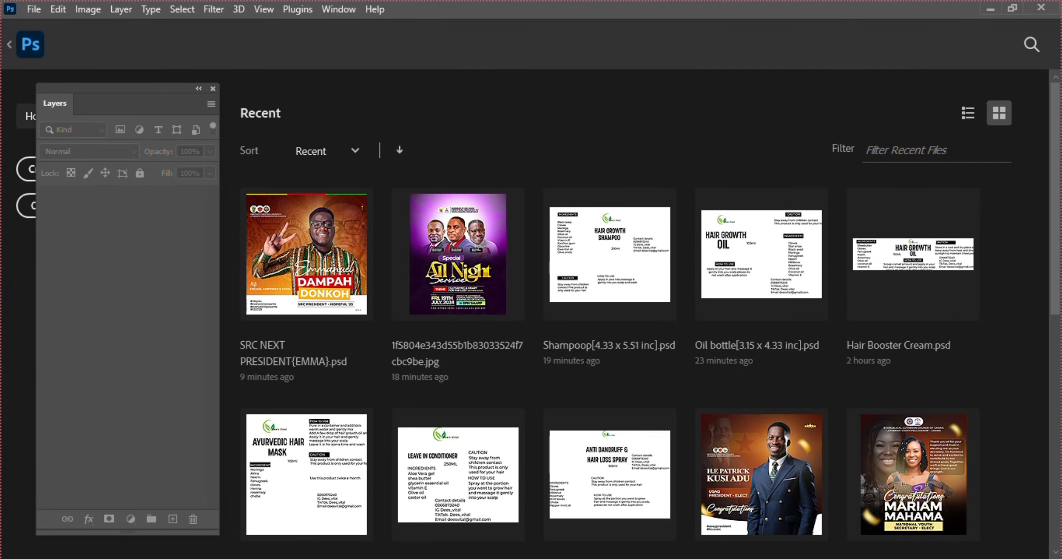
Create a new document 8 inches wide and 10 inches high at 150 pixels per inch
click(24, 7)
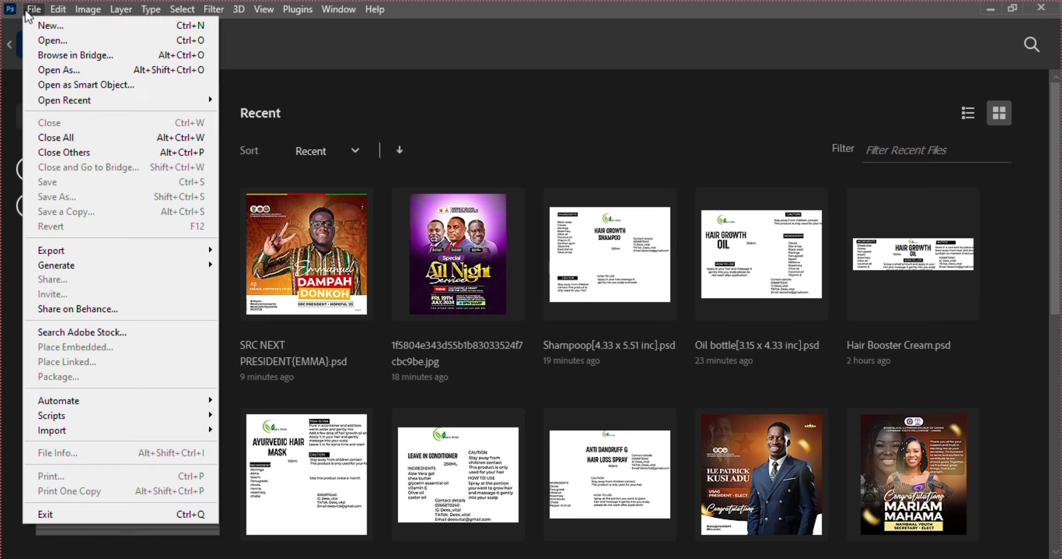
click(58, 27)
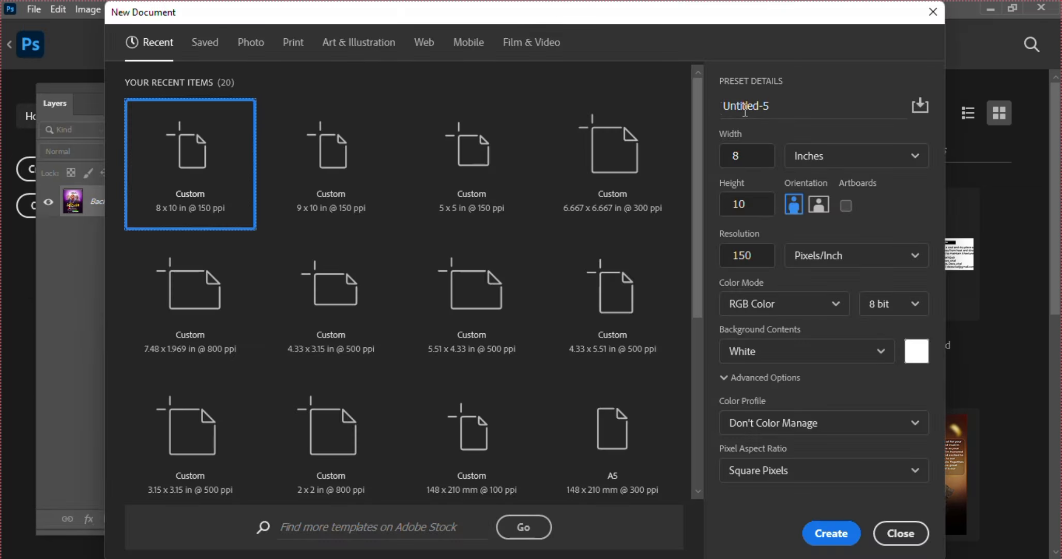
click(743, 163)
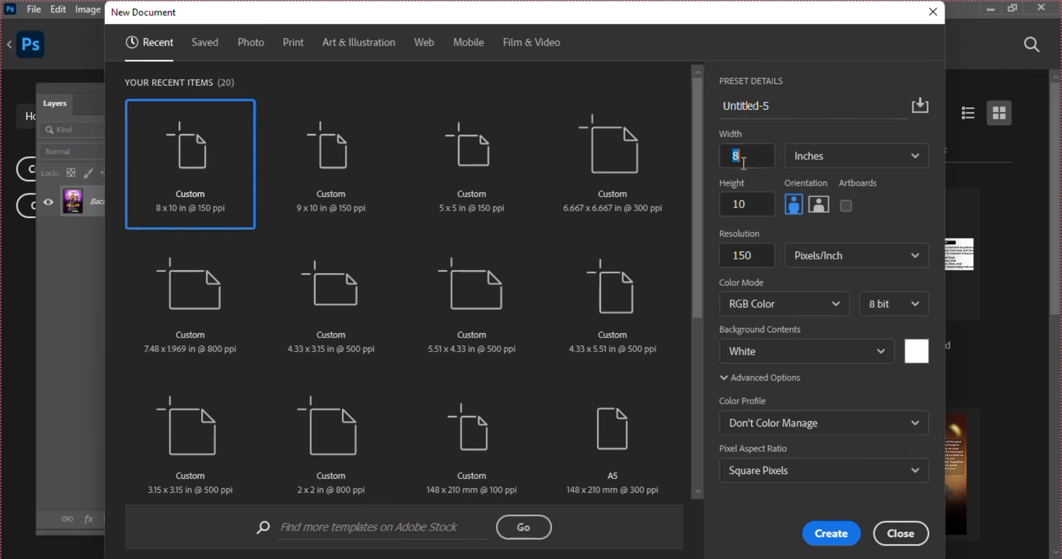
text(8)
click(750, 203)
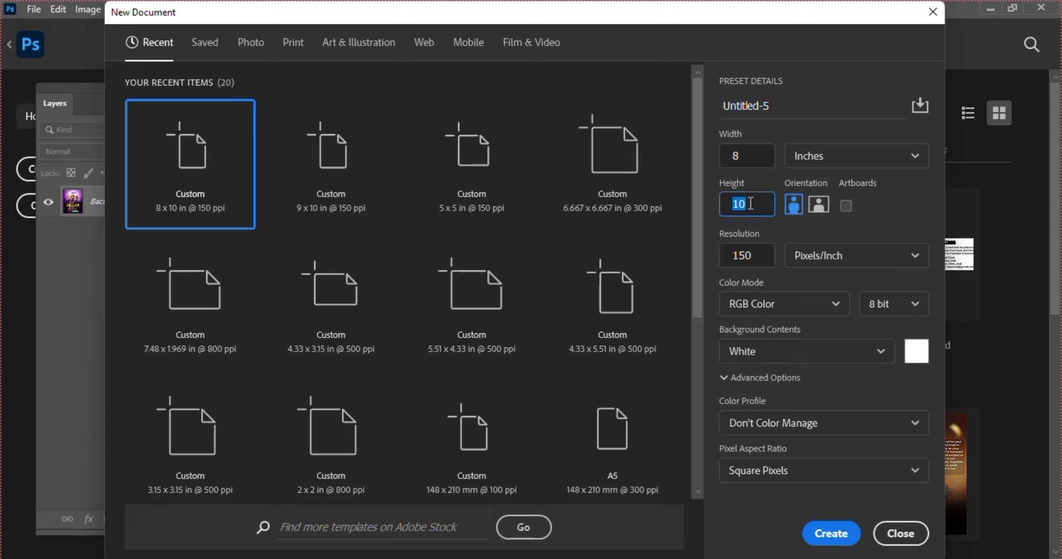
text(10)
click(831, 533)
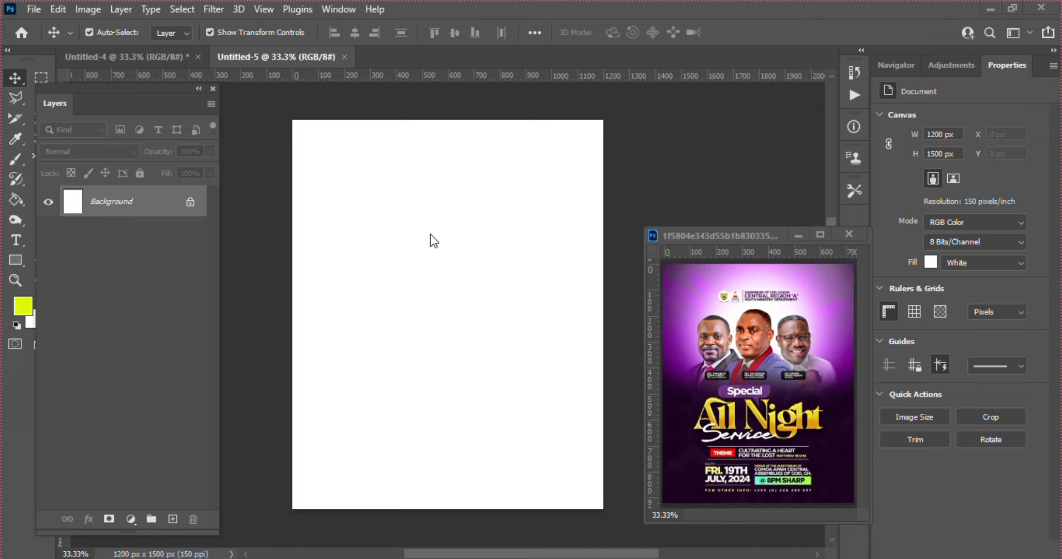
Unlock the Background layer and give it a Gradient Overlay with the Radial style
click(189, 201)
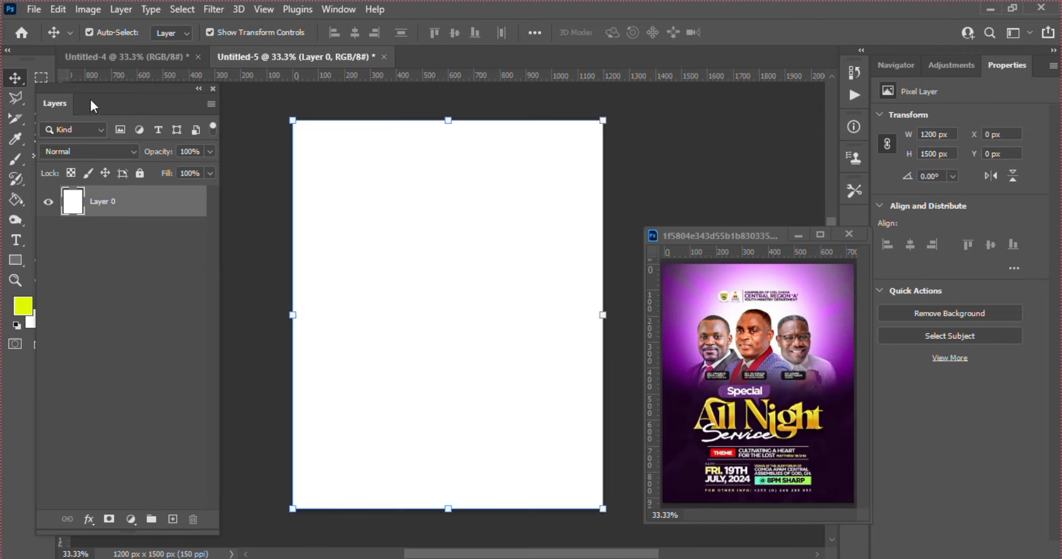
drag(82, 89, 129, 89)
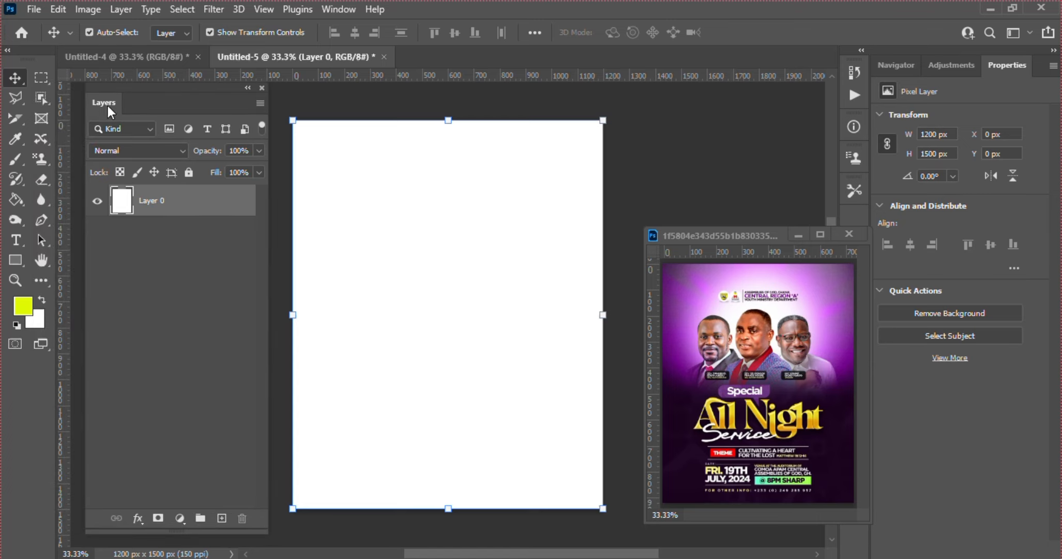
click(136, 519)
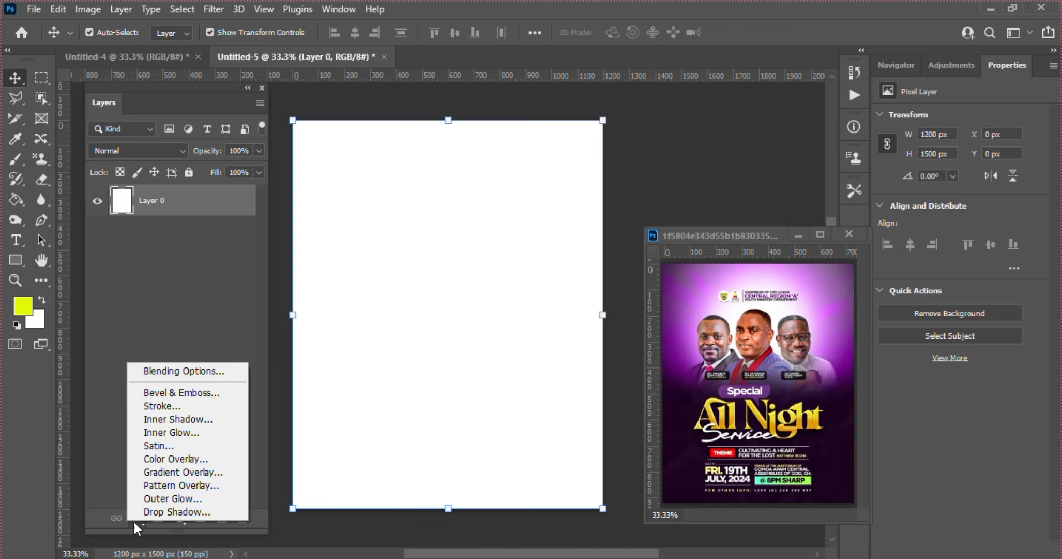
click(182, 471)
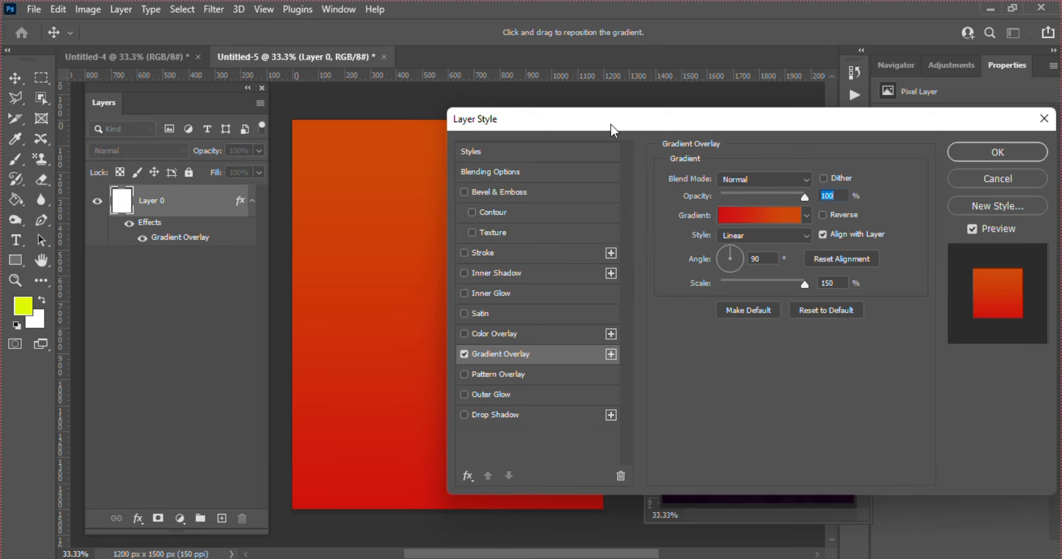
drag(610, 125, 730, 125)
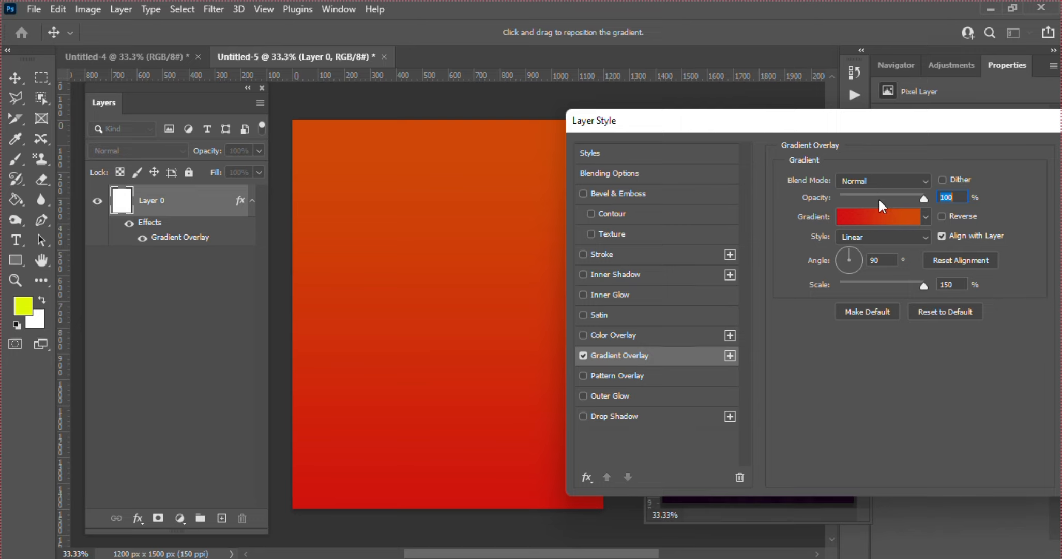
click(880, 236)
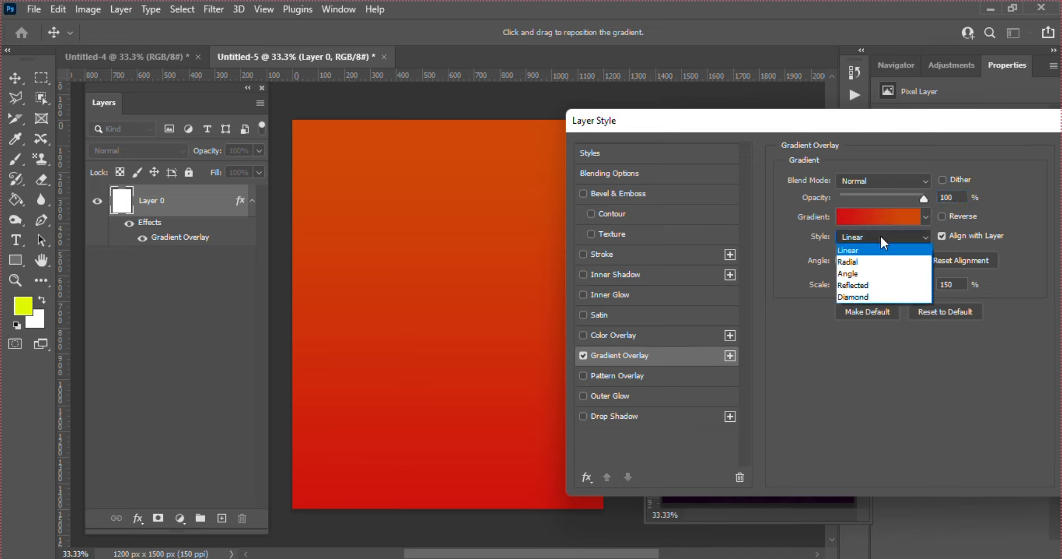
click(852, 262)
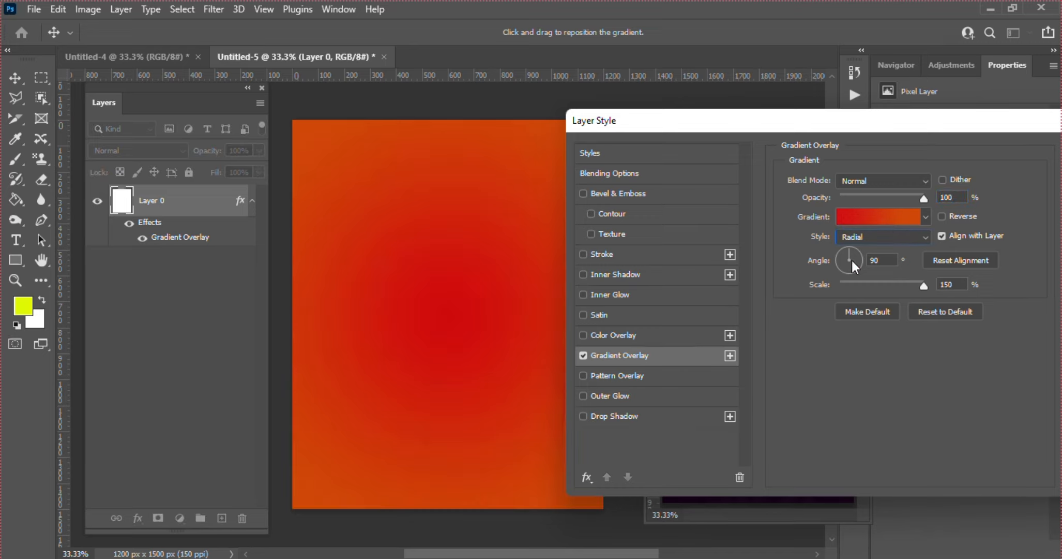
Set the gradient's first colour stop, at location 0%, to dark purple #4d094b
click(881, 221)
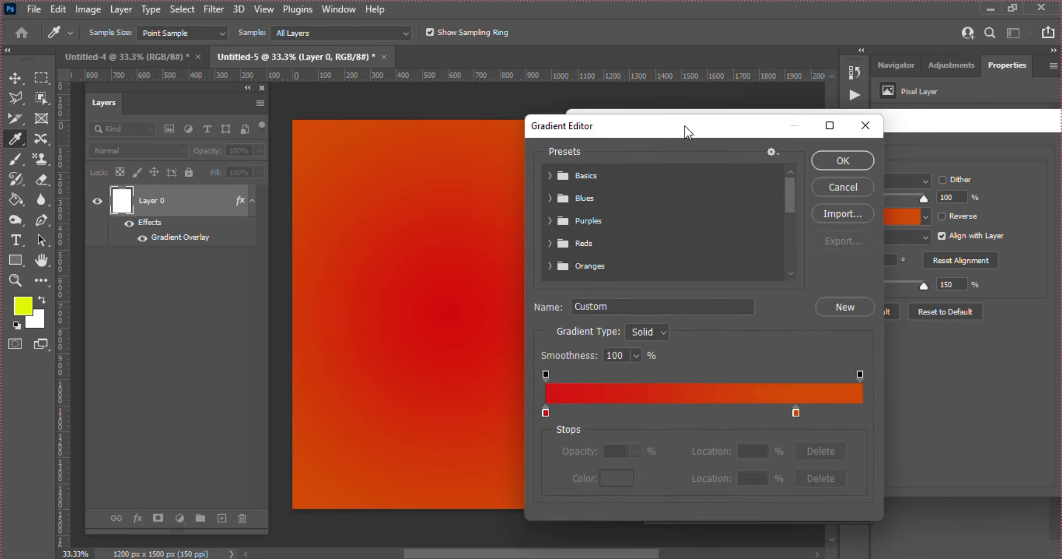
drag(679, 134, 770, 125)
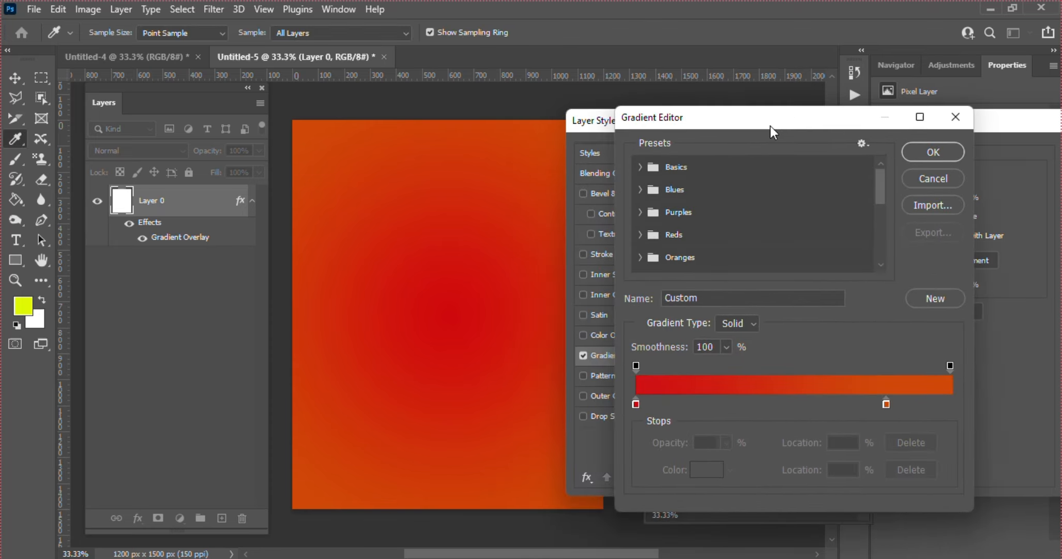
click(635, 402)
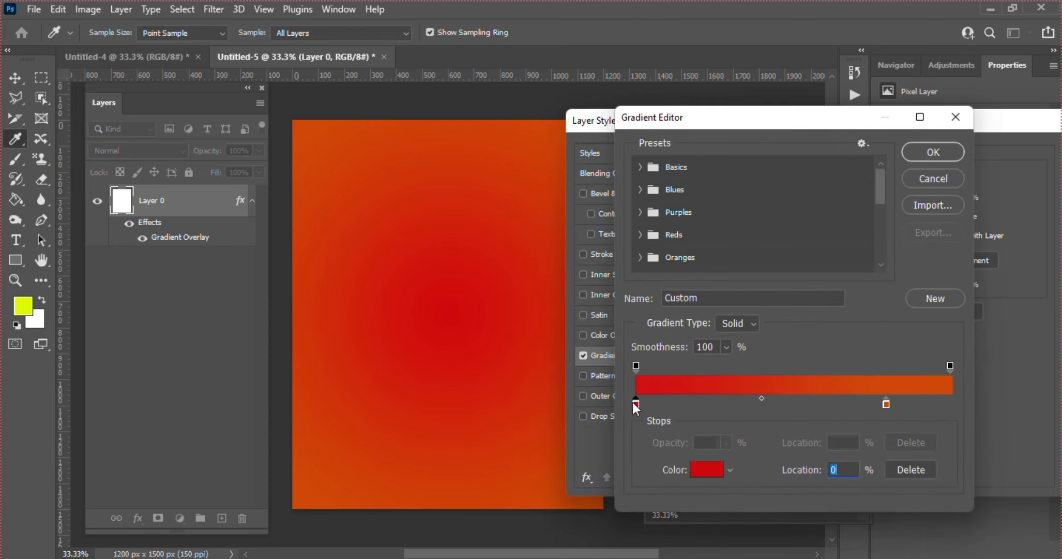
click(706, 470)
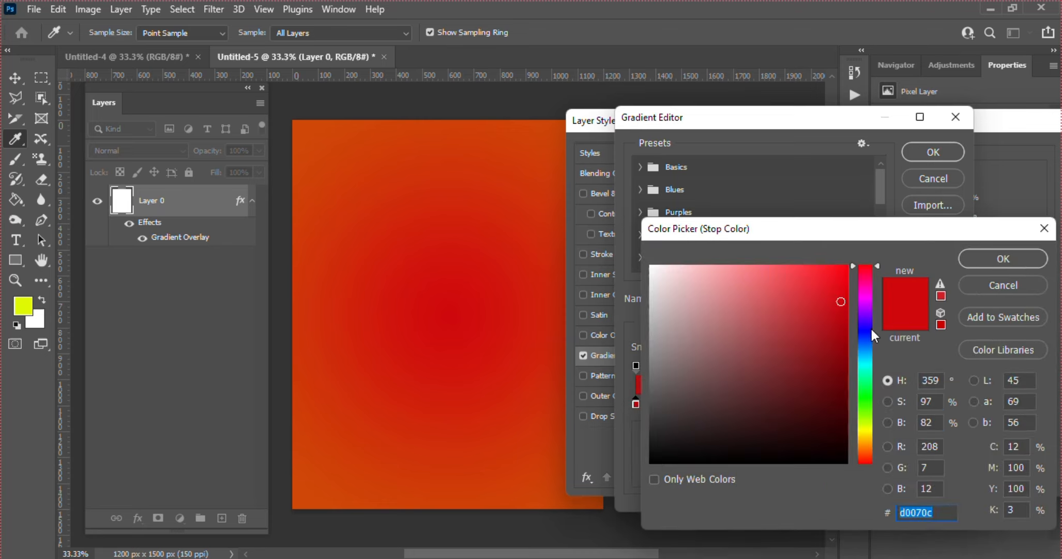
click(868, 297)
click(832, 288)
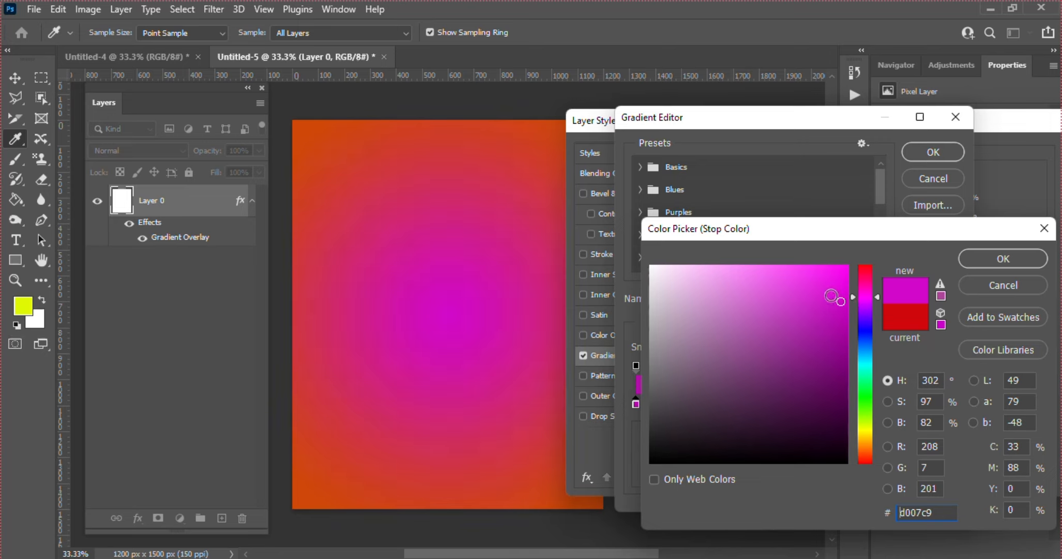
mouse_move(831, 288)
mouse_down()
mouse_move(827, 442)
mouse_move(807, 410)
mouse_up()
click(822, 407)
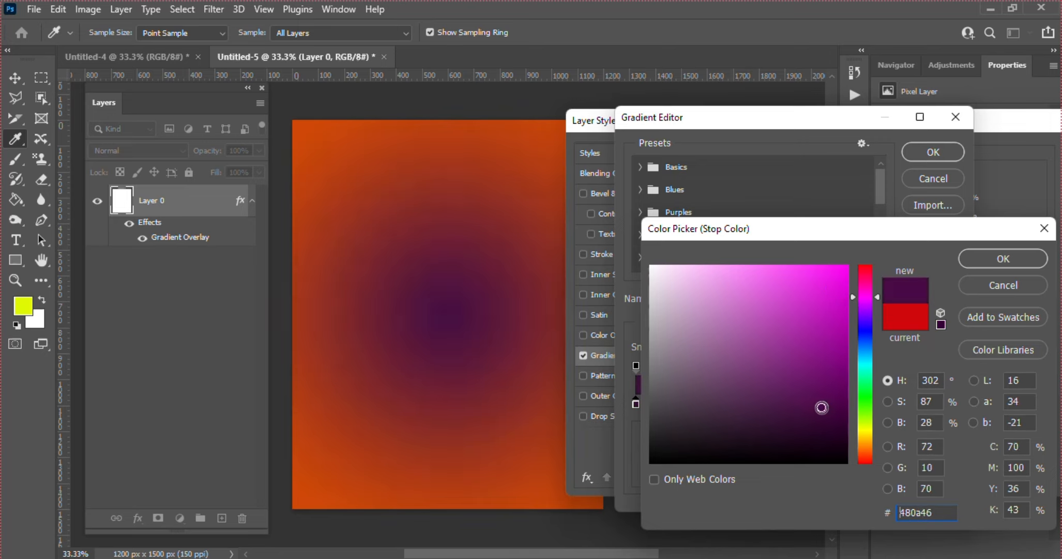
click(824, 403)
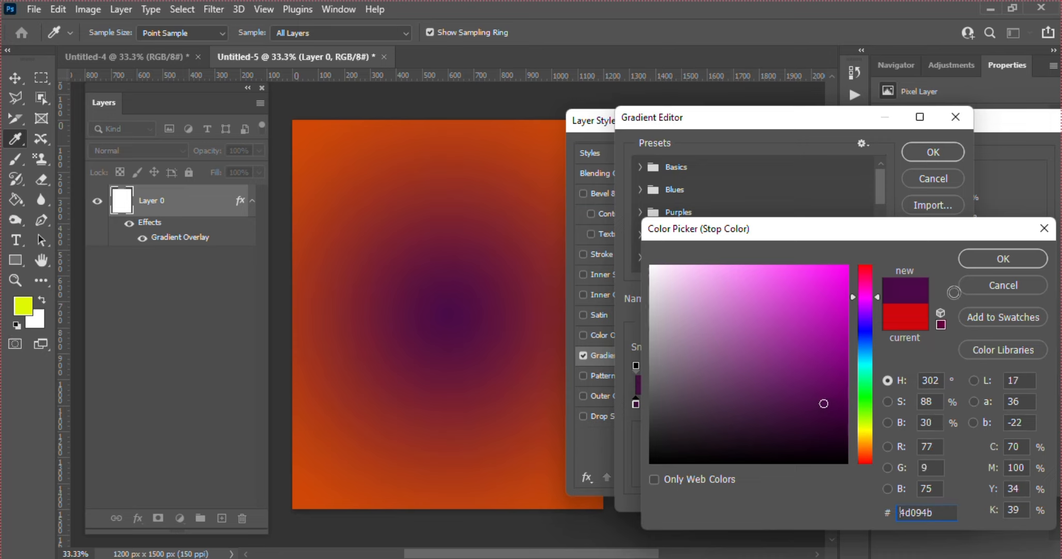
click(986, 259)
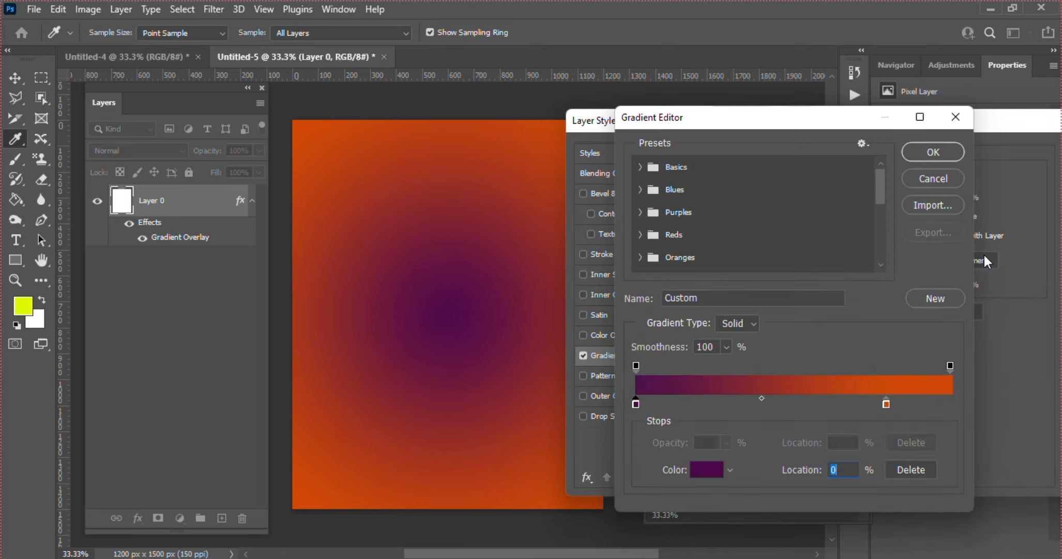
Set the gradient's second colour stop, at location 80%, to light pink #f1b3e5
click(887, 404)
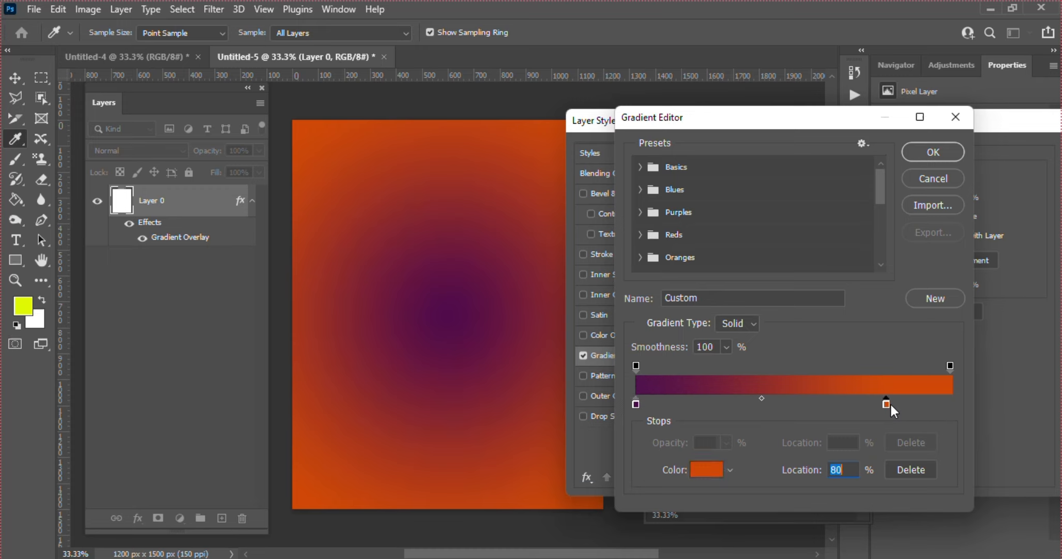
click(707, 472)
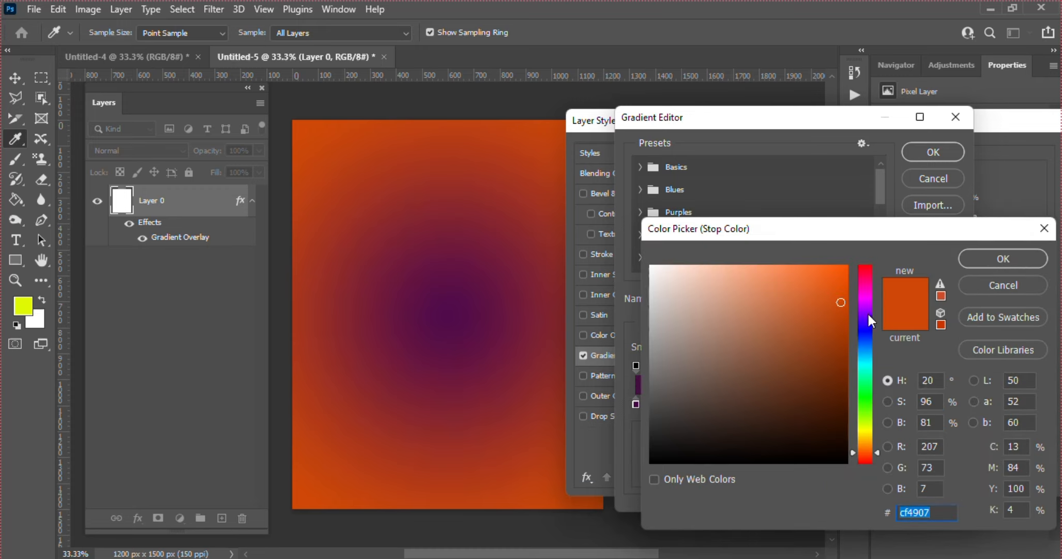
click(866, 294)
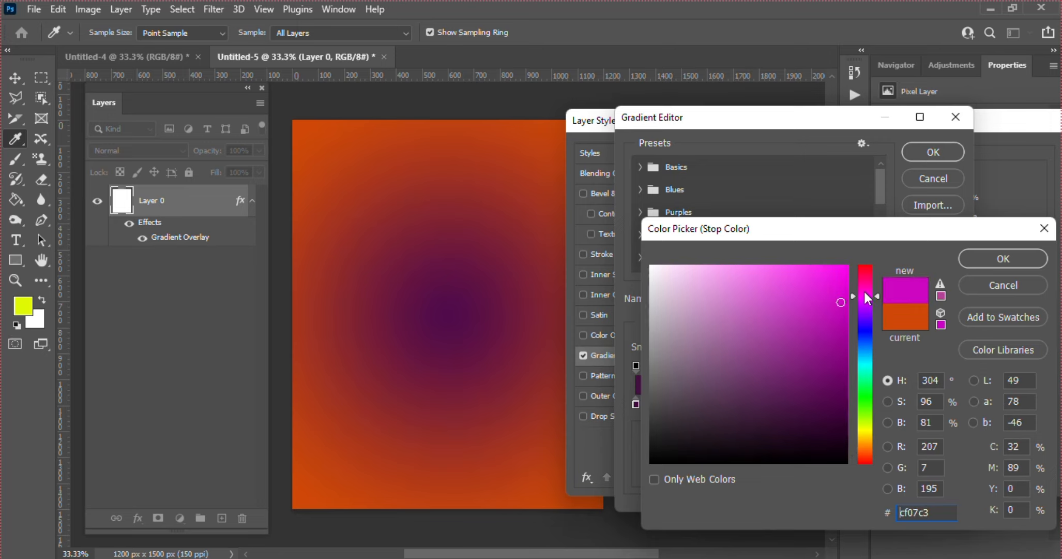
click(813, 349)
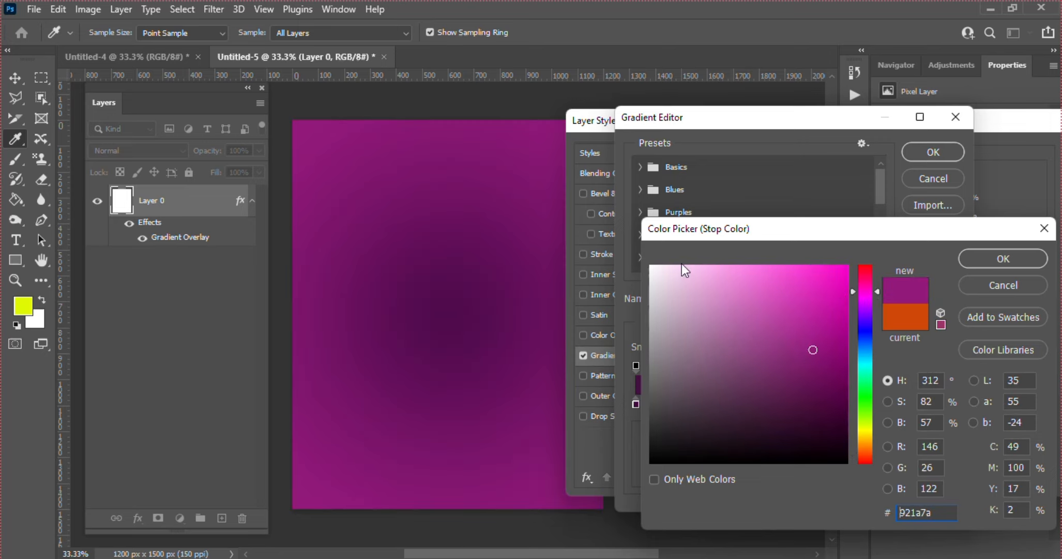
drag(688, 272, 701, 276)
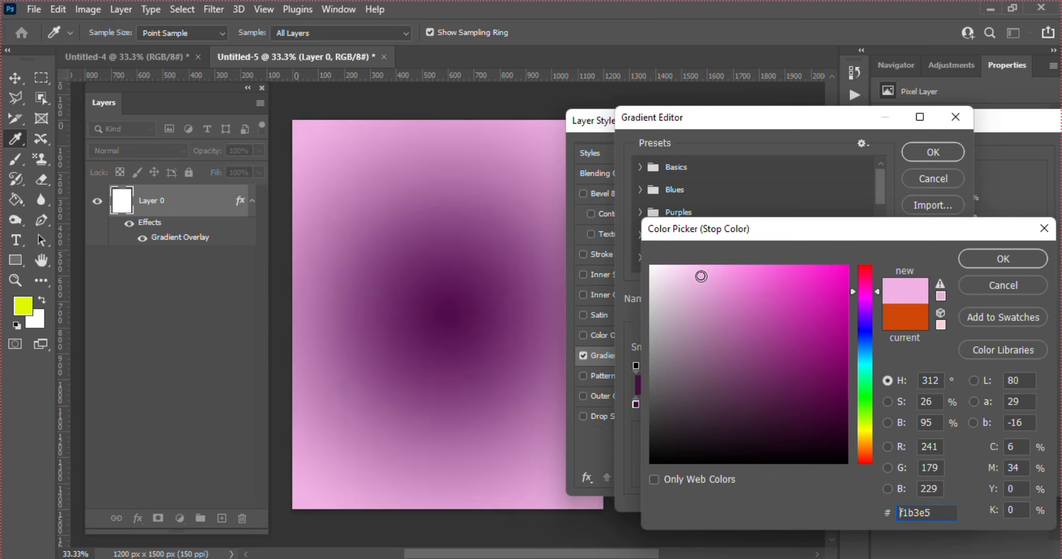
click(1000, 256)
click(925, 152)
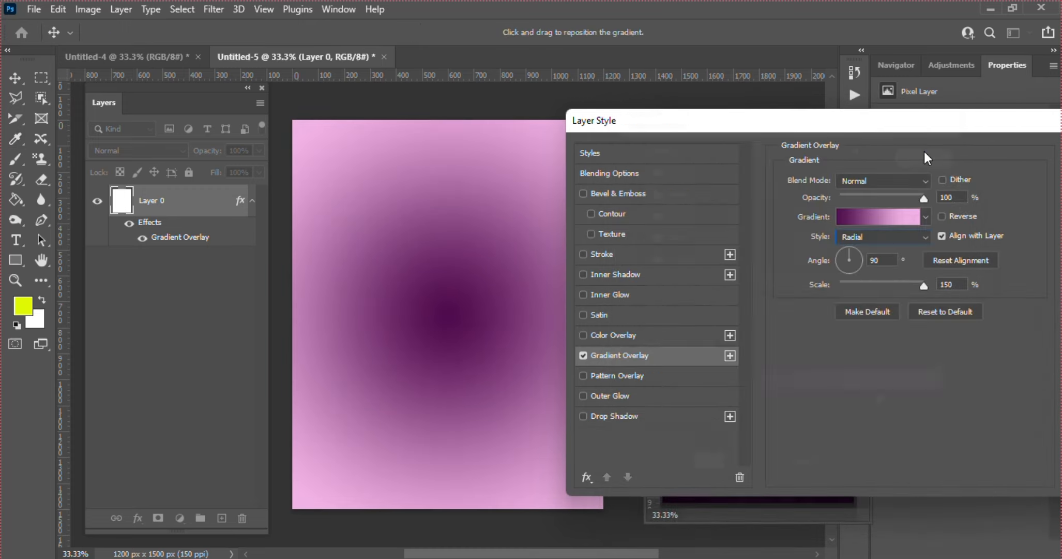
Reverse the overlay gradient and move its pink stop to location 97% and its dark purple stop to 11%
click(942, 215)
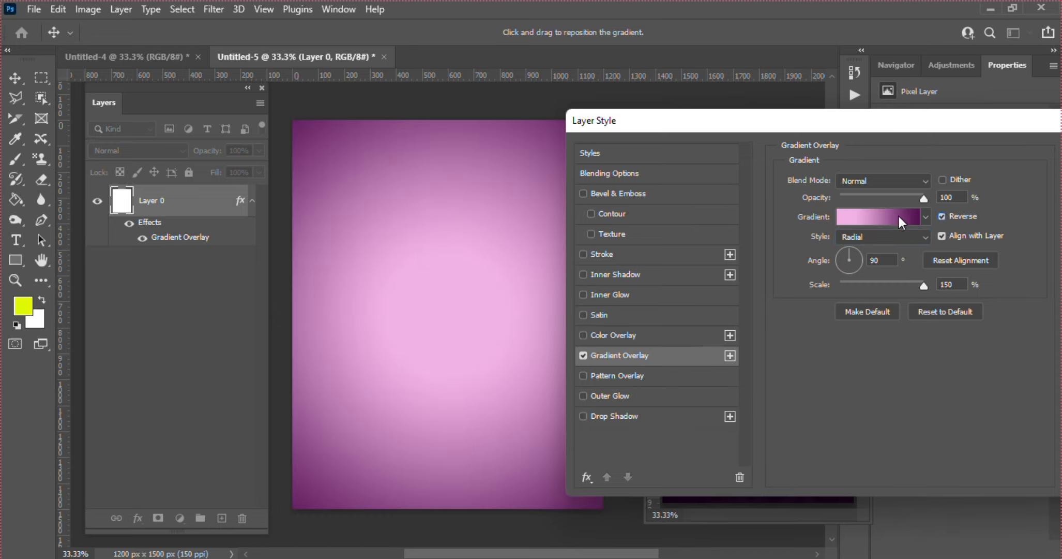
click(887, 215)
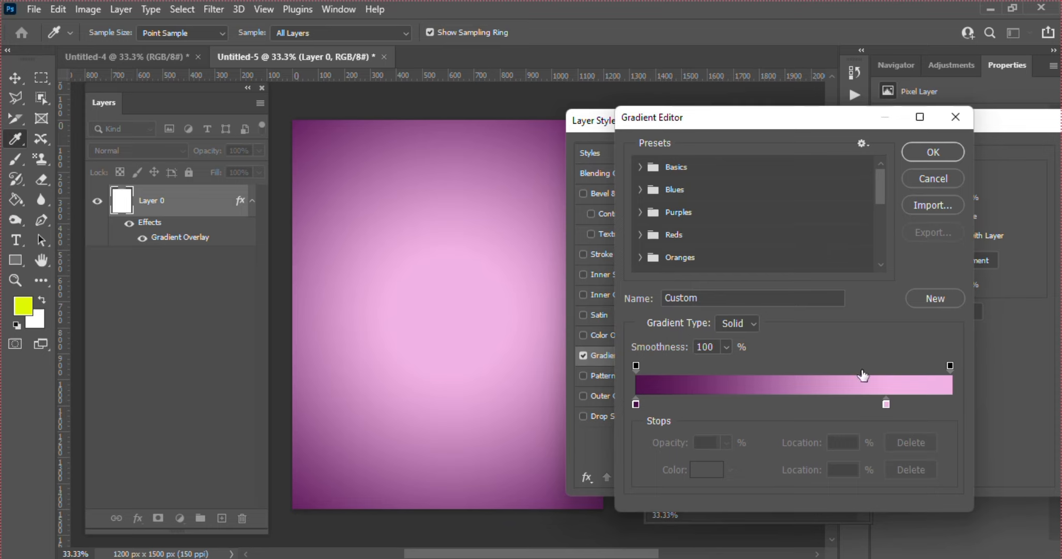
drag(886, 404, 940, 403)
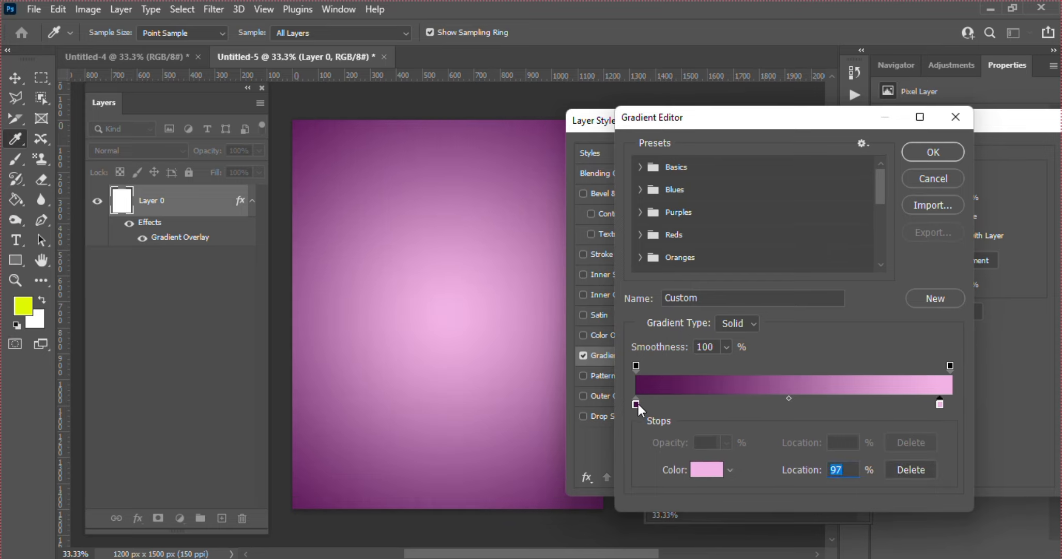
drag(637, 403, 672, 402)
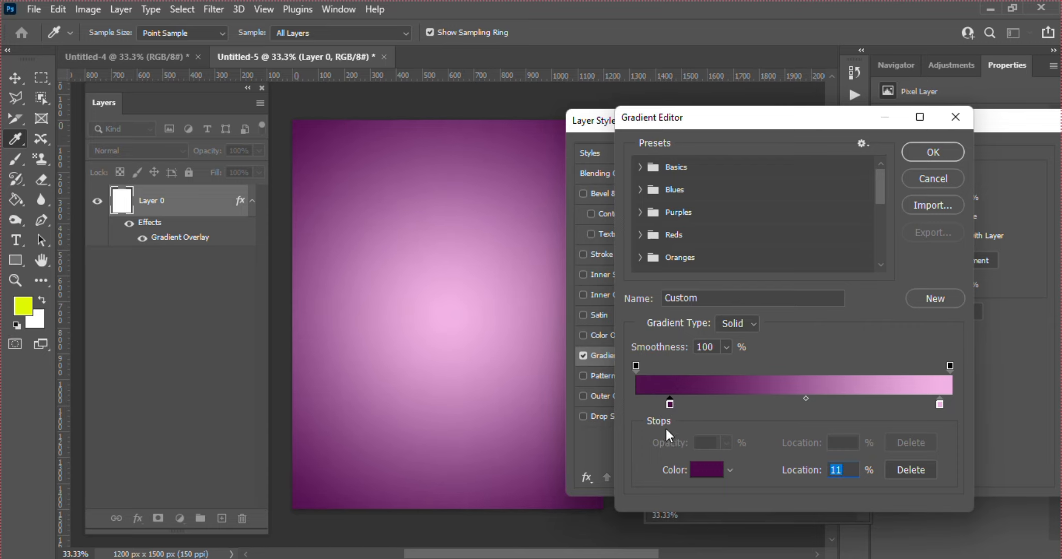
Darken the gradient's purple stop to #390b37 and apply the edited gradient
click(707, 470)
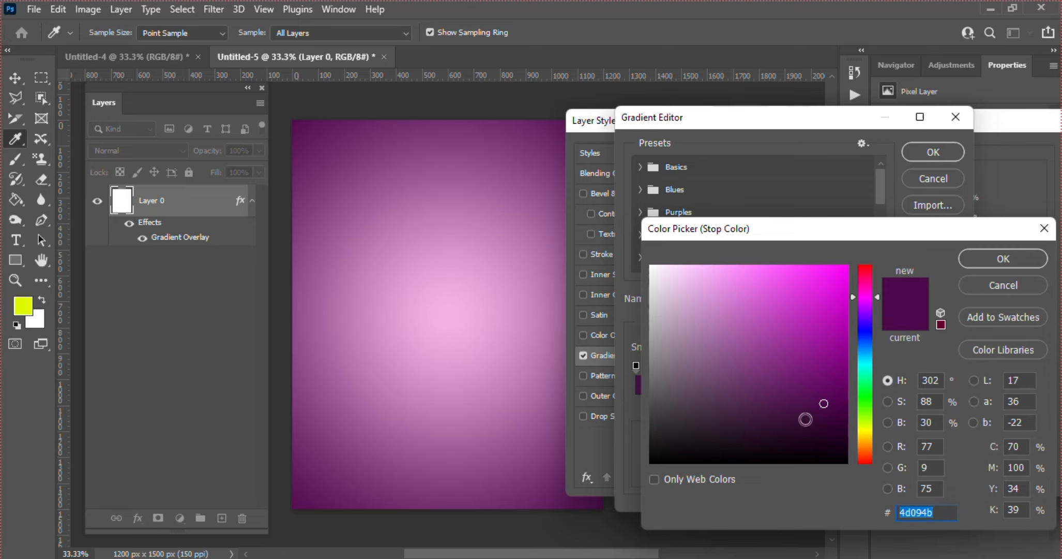
click(810, 419)
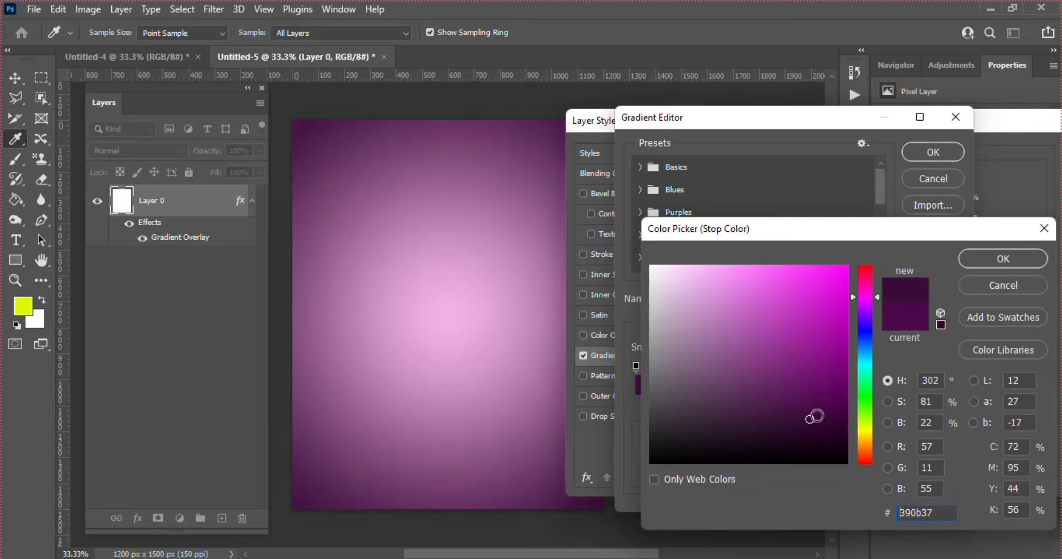
click(982, 257)
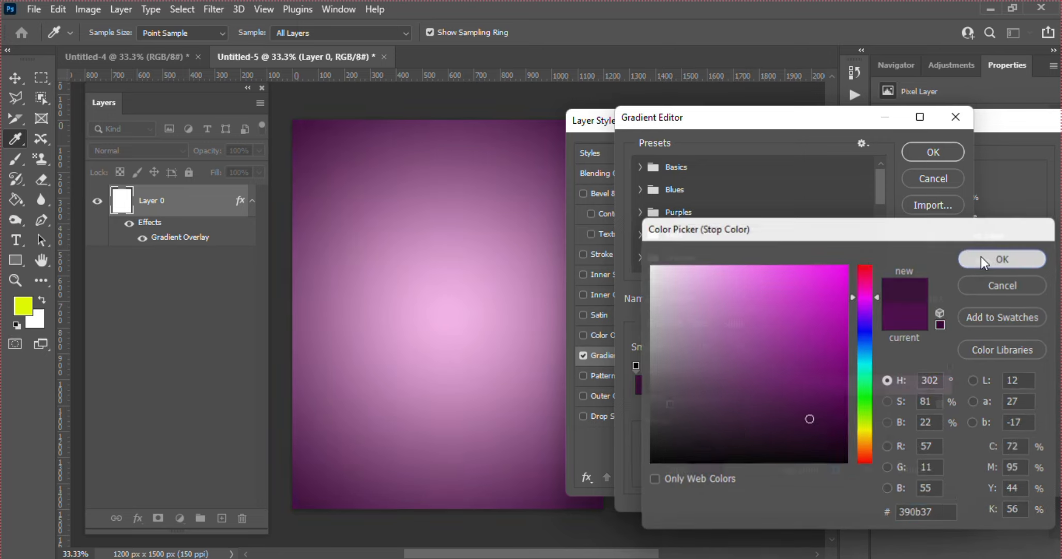
click(910, 151)
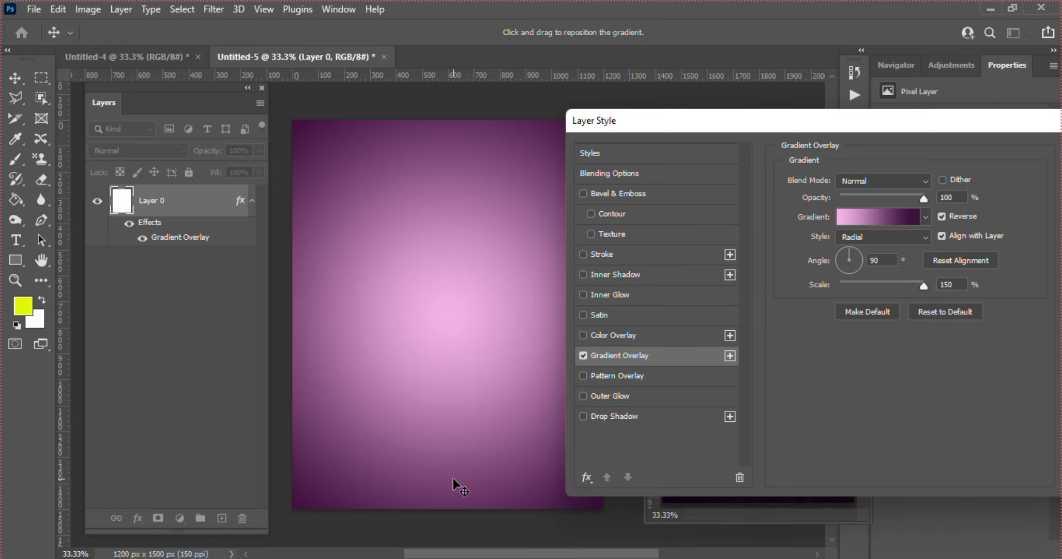
Reposition the radial glow to the upper centre of the canvas and apply the Gradient Overlay at 92% scale
drag(453, 477, 466, 264)
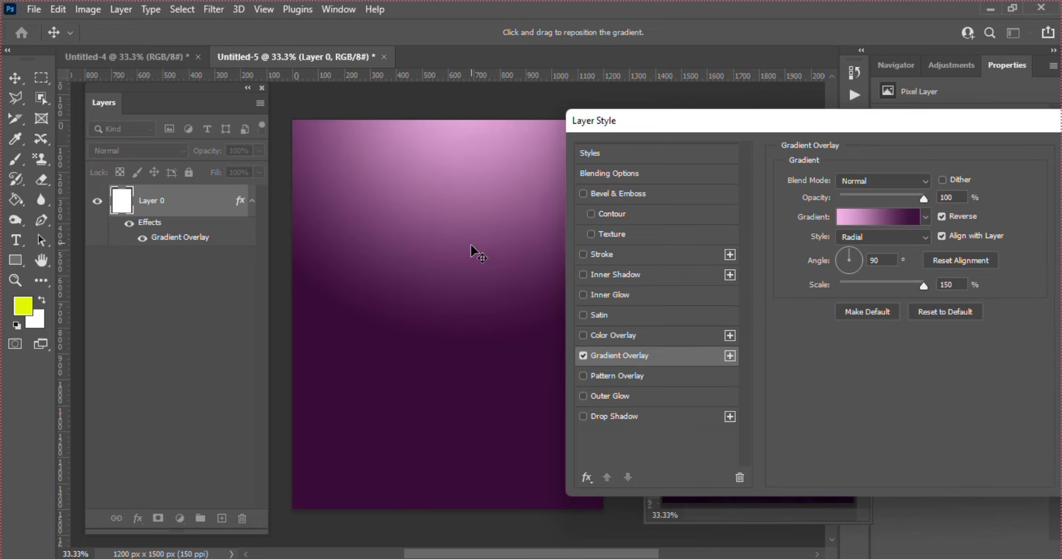
drag(470, 244, 471, 271)
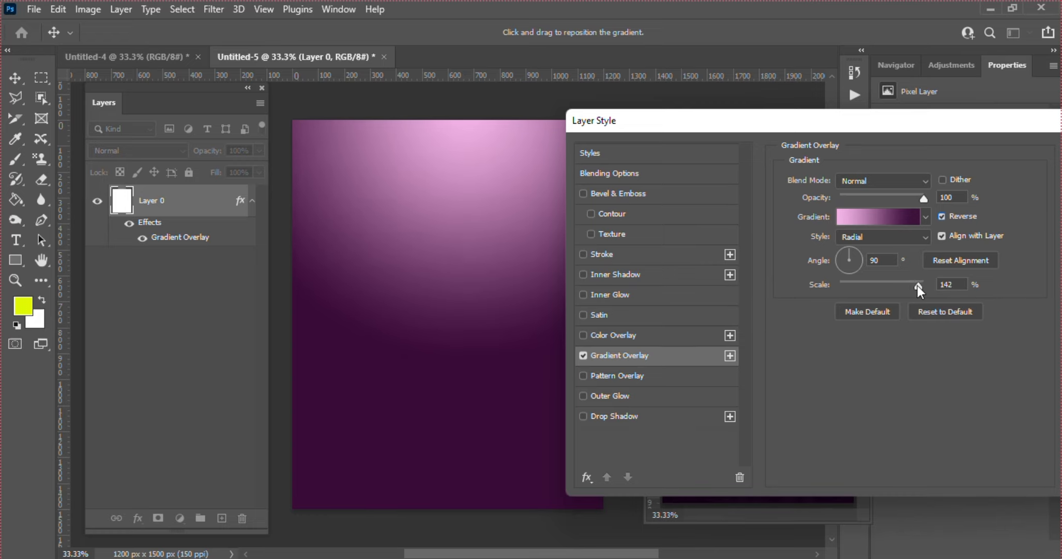
drag(918, 286, 911, 288)
drag(900, 289, 895, 289)
drag(490, 180, 488, 249)
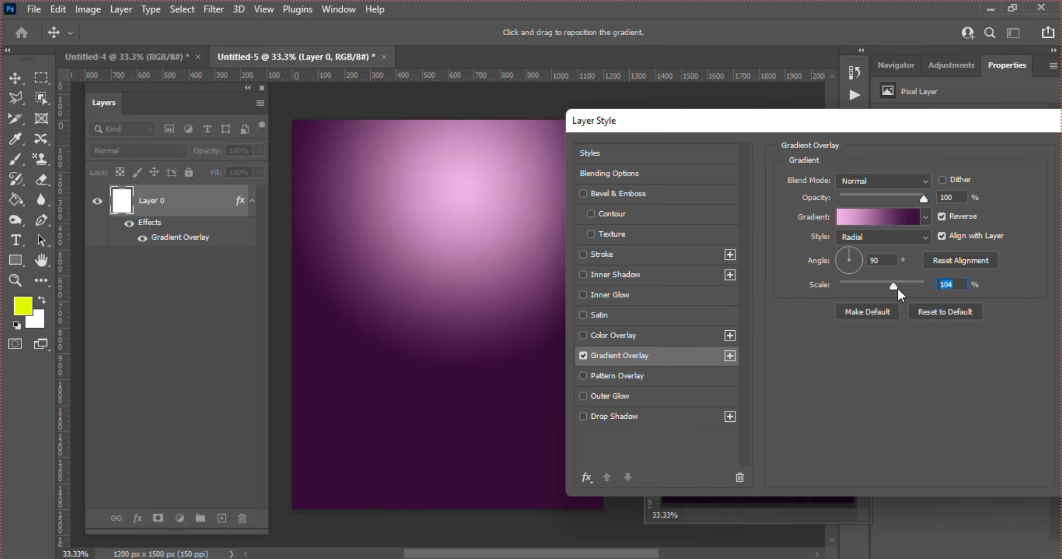
drag(895, 285, 887, 285)
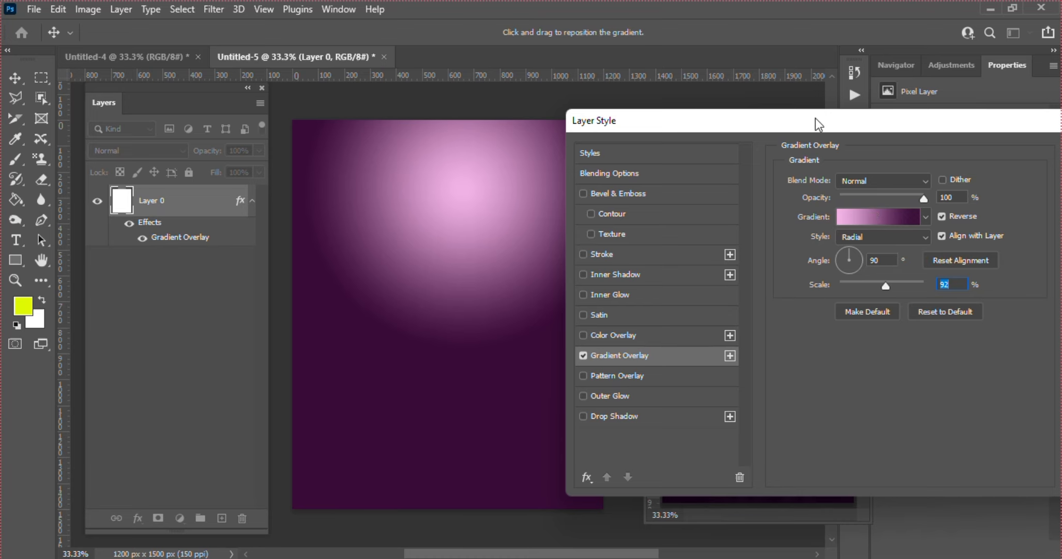
drag(816, 119, 745, 135)
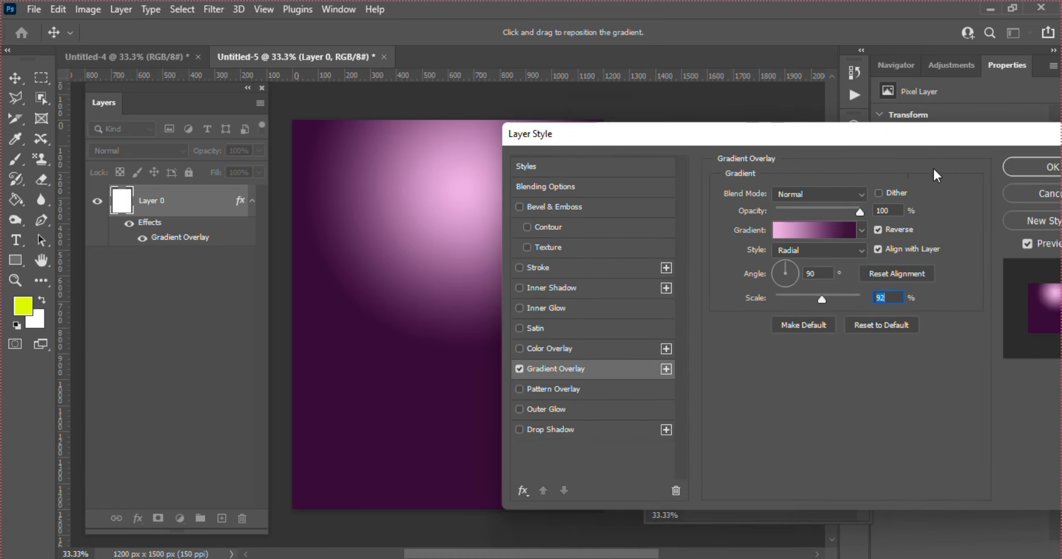
click(1013, 164)
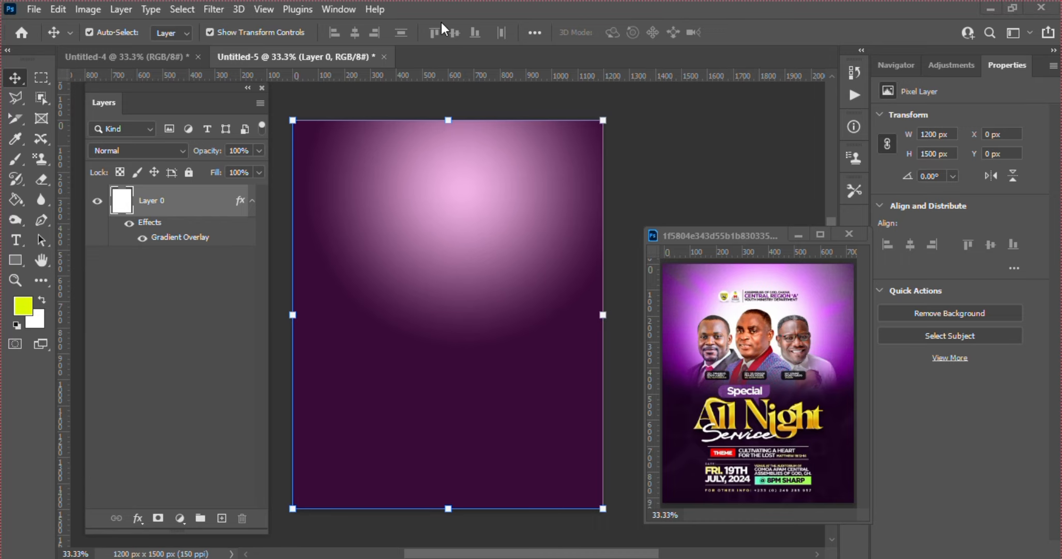
Place the "Bishop T. D. Jakes" PNG from the Downloads folder into the new document
click(487, 558)
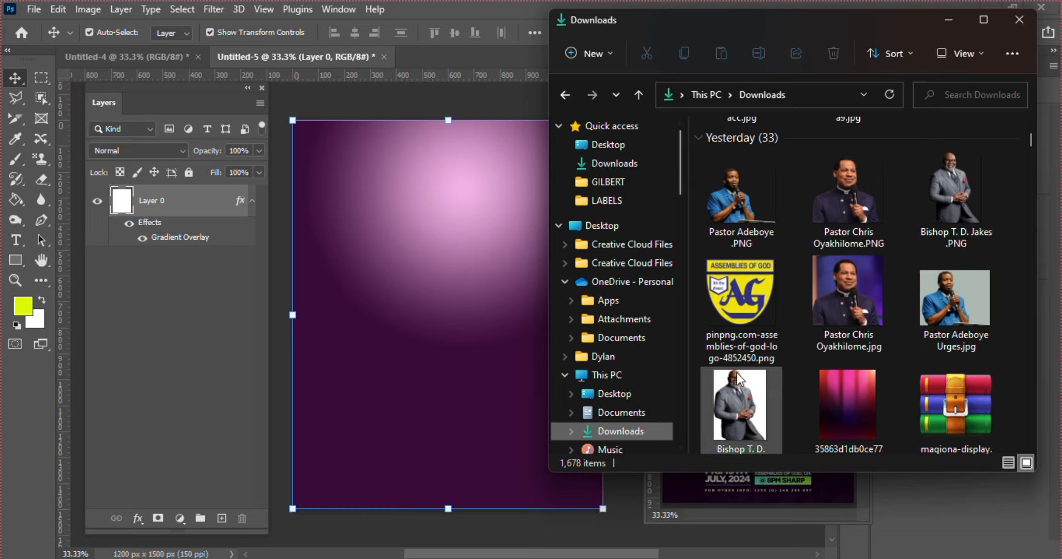
click(954, 206)
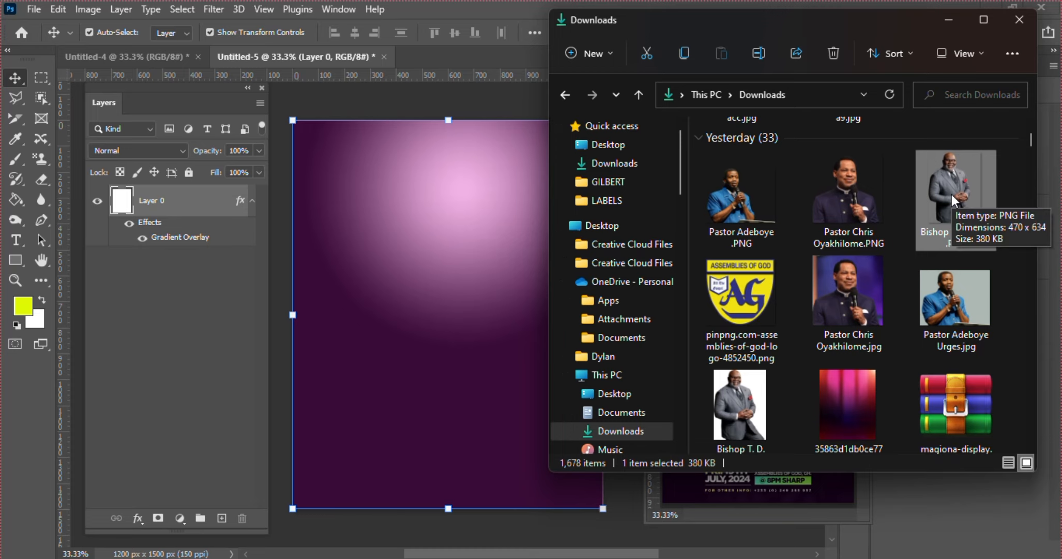
click(446, 22)
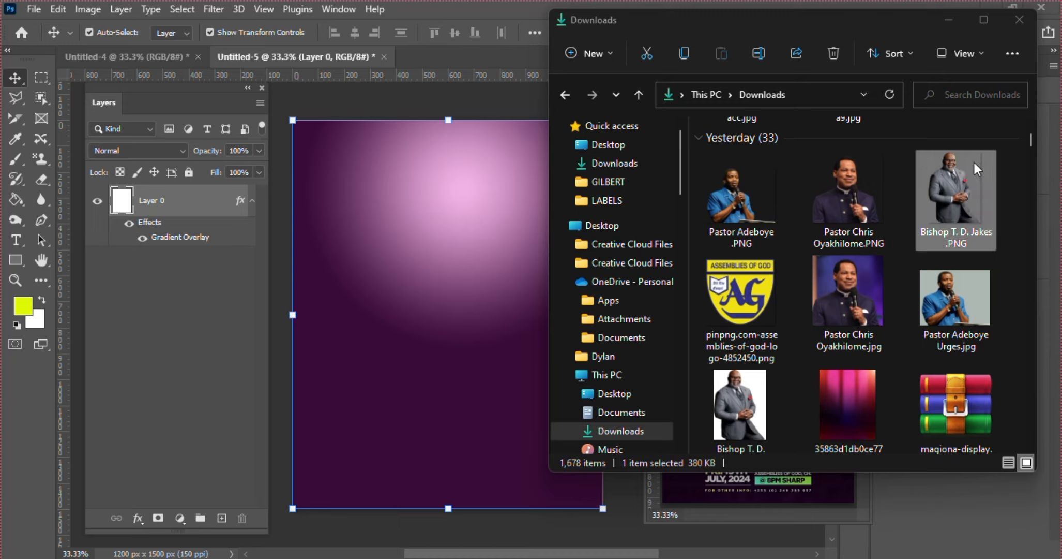
drag(962, 176, 438, 221)
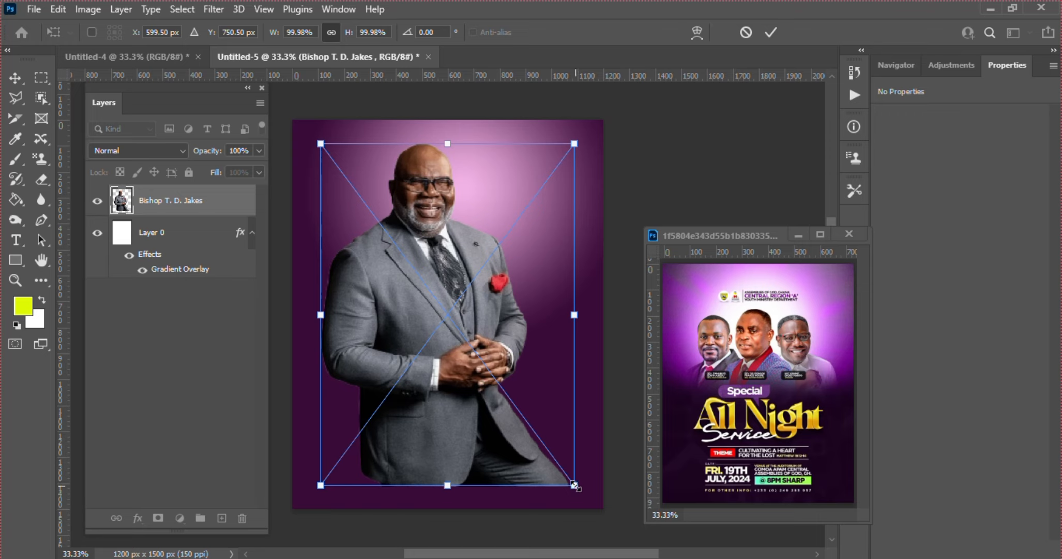
Scale the placed portrait to about 87% and move it to about X 206 px, Y 90 px
drag(574, 485, 538, 442)
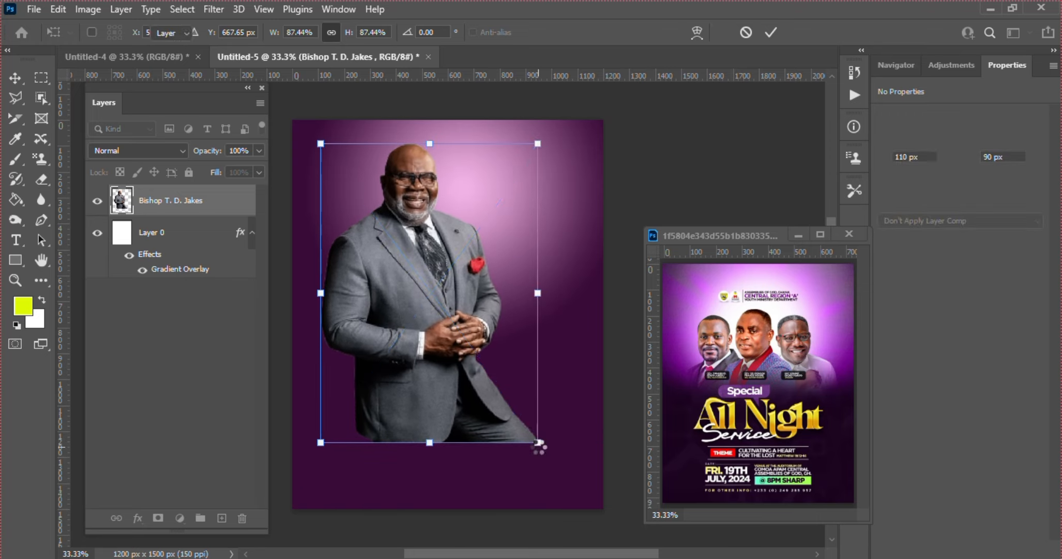
key(Return)
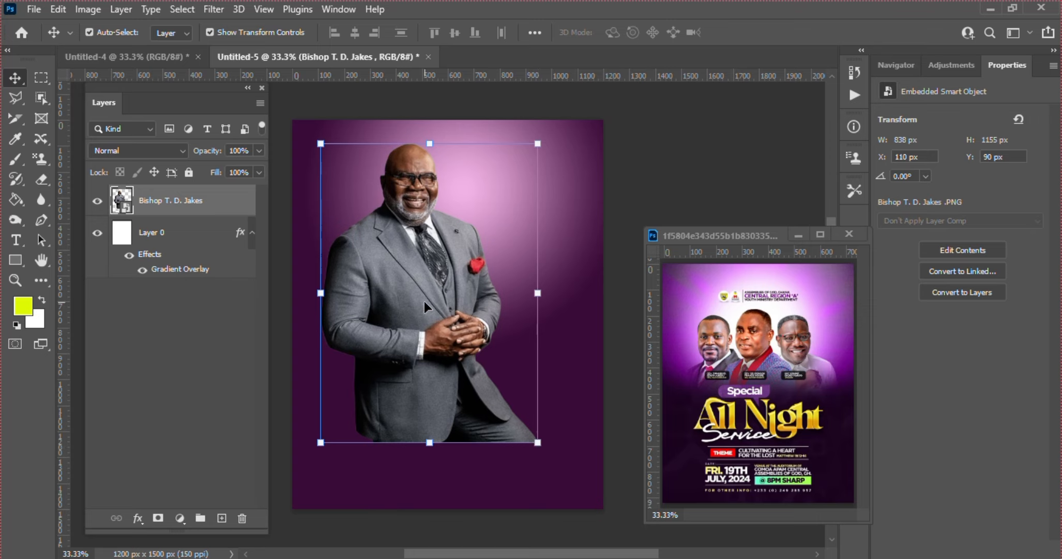
drag(402, 297, 430, 308)
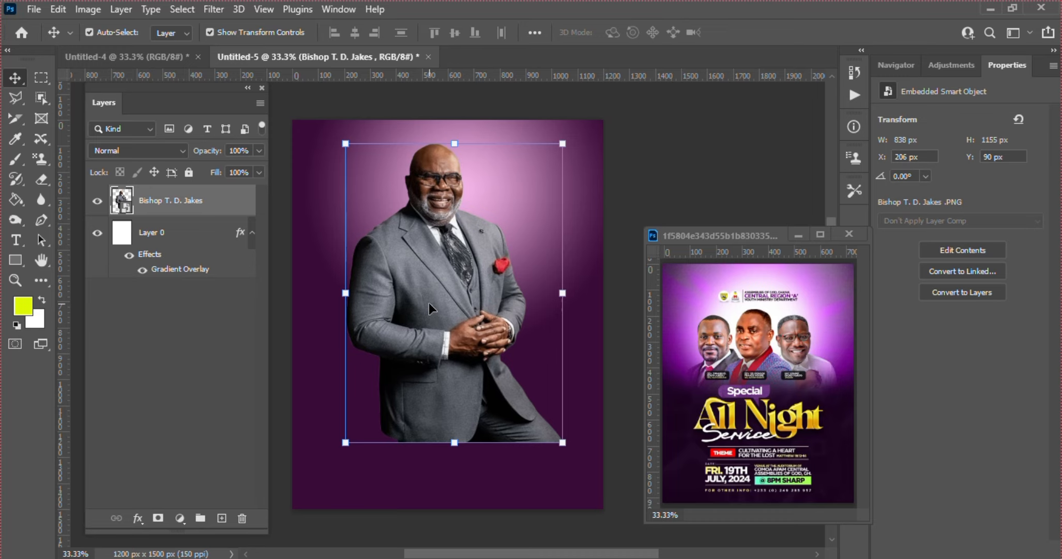
Rasterize the Bishop T. D. Jakes layer and delete the body below the chest with a rectangular selection about 966 by 777 px
right_click(180, 197)
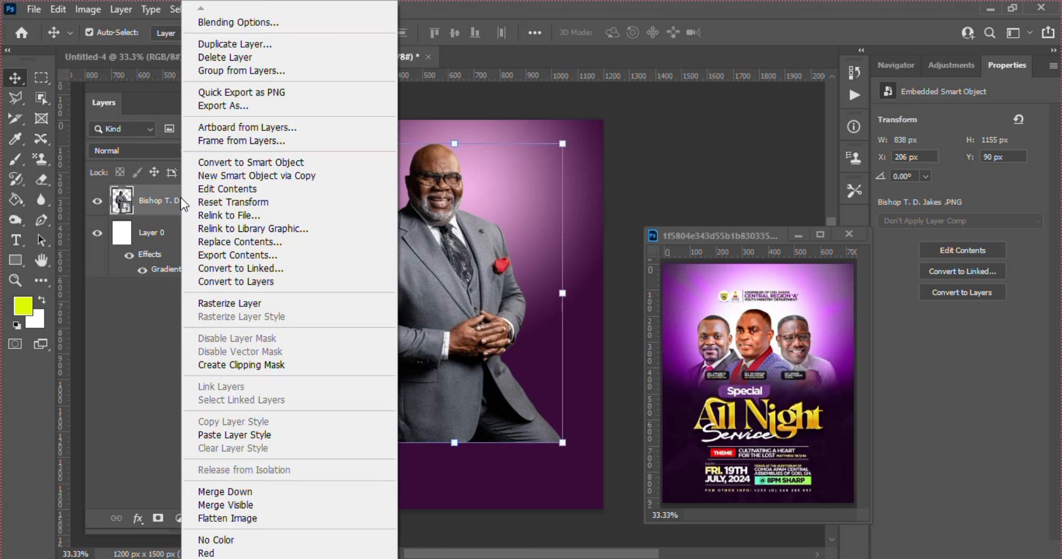
click(235, 302)
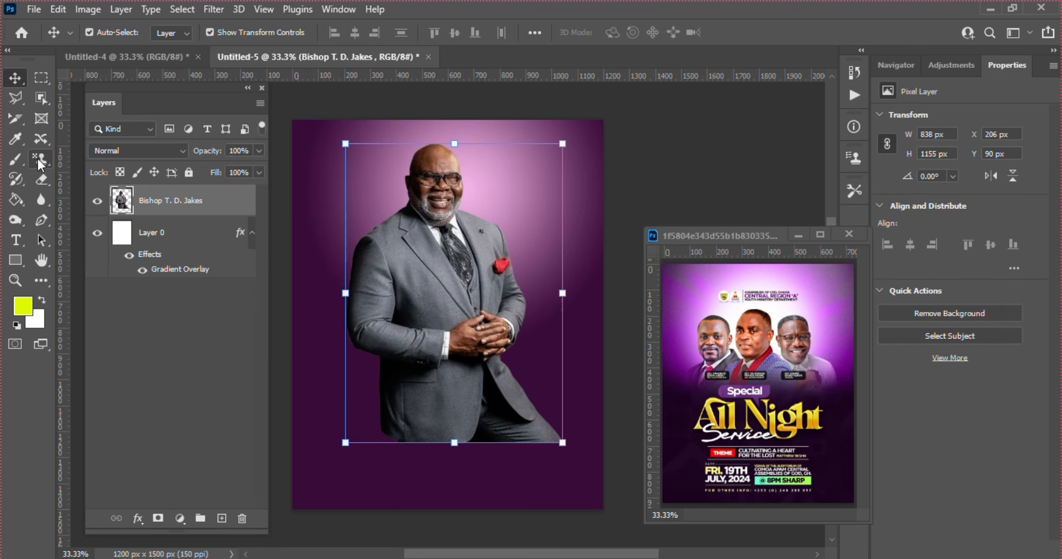
click(41, 78)
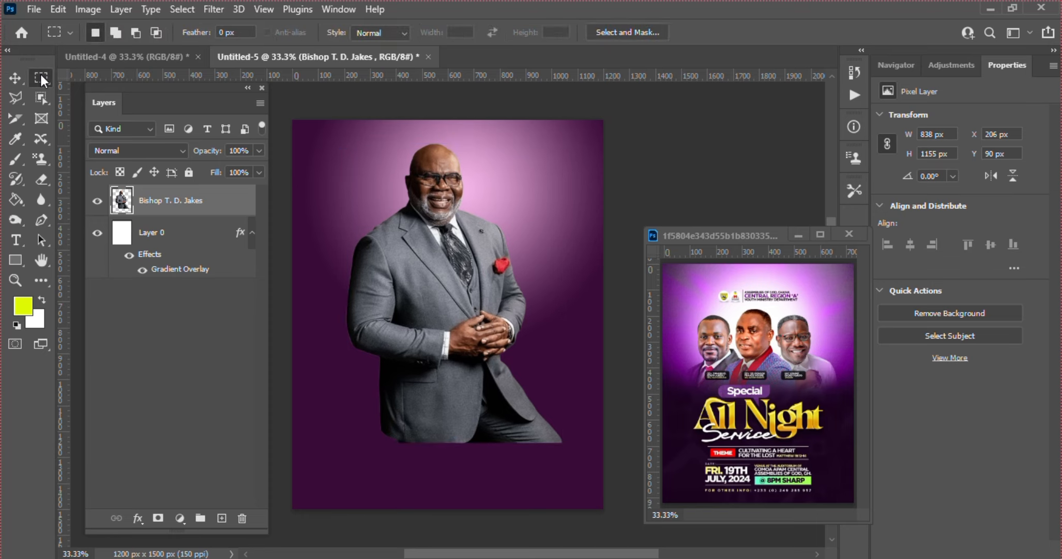
right_click(42, 78)
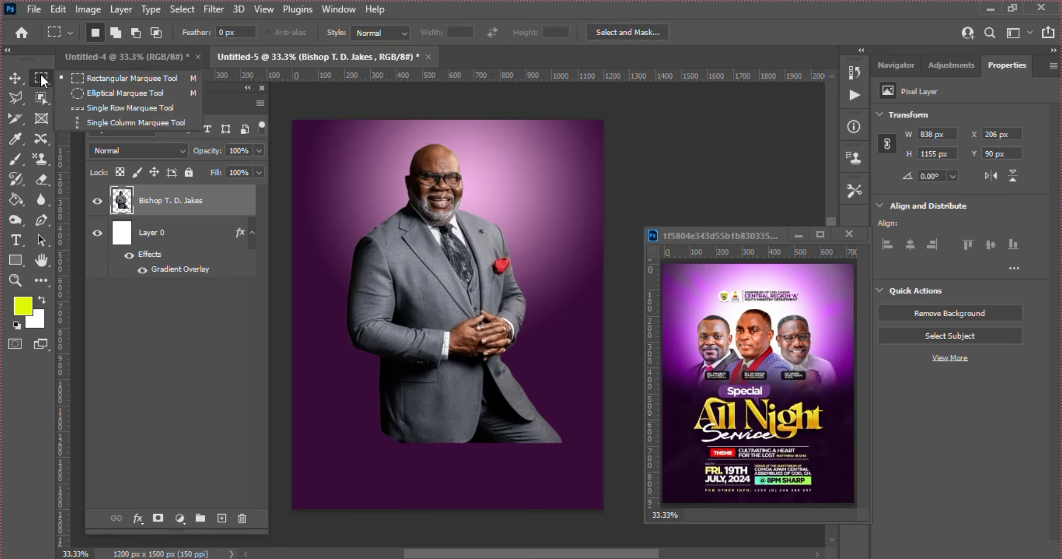
click(106, 78)
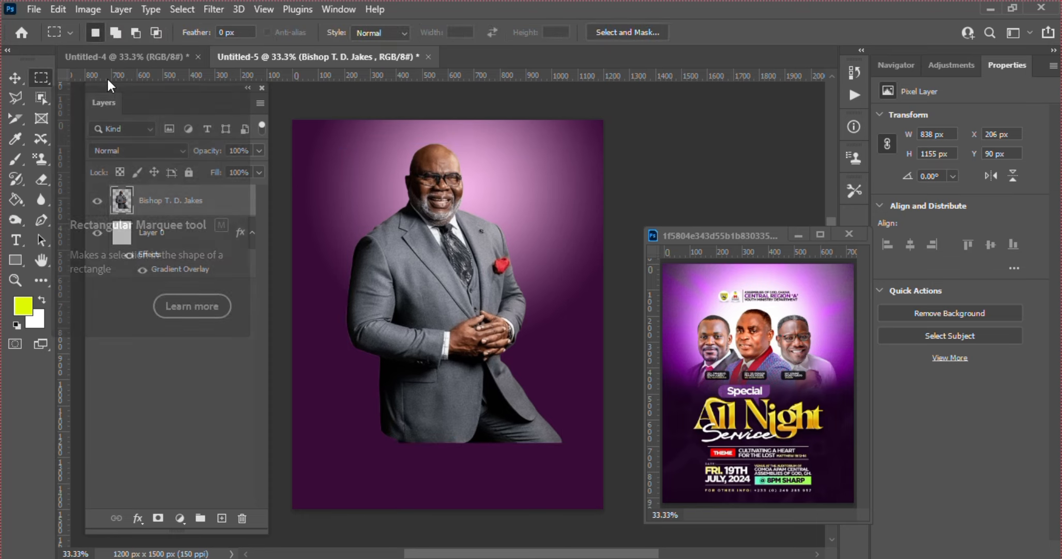
right_click(38, 78)
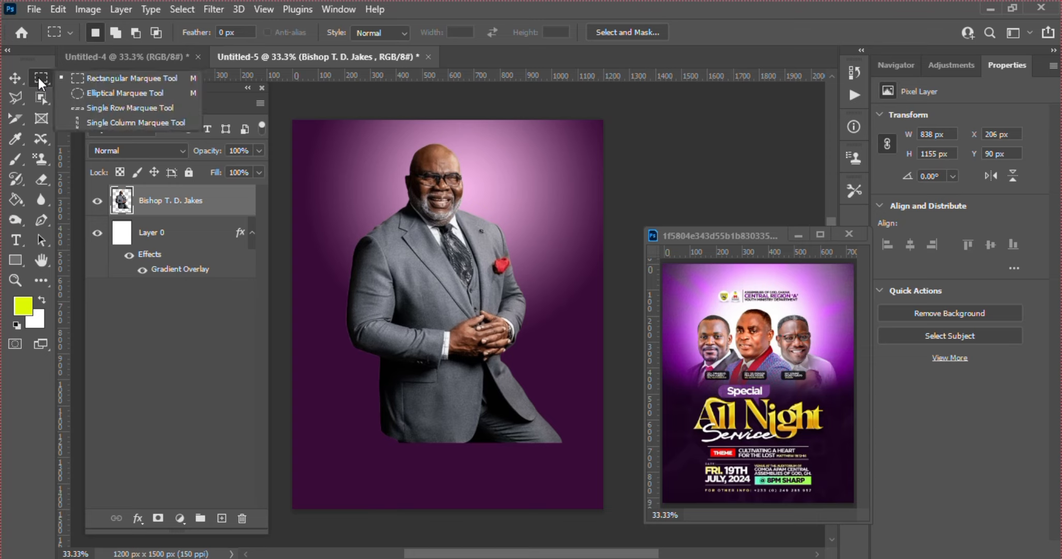
click(143, 77)
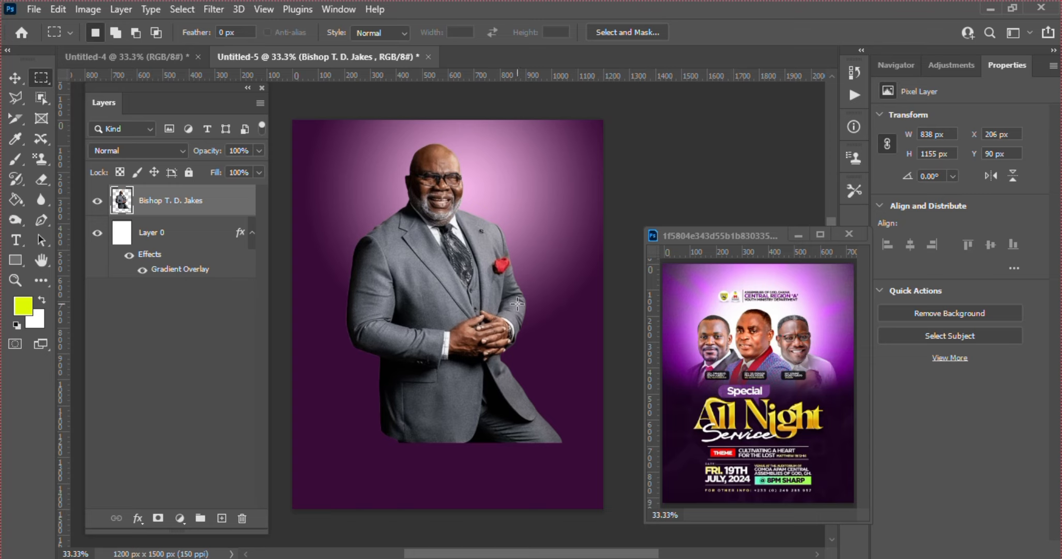
drag(578, 488, 329, 287)
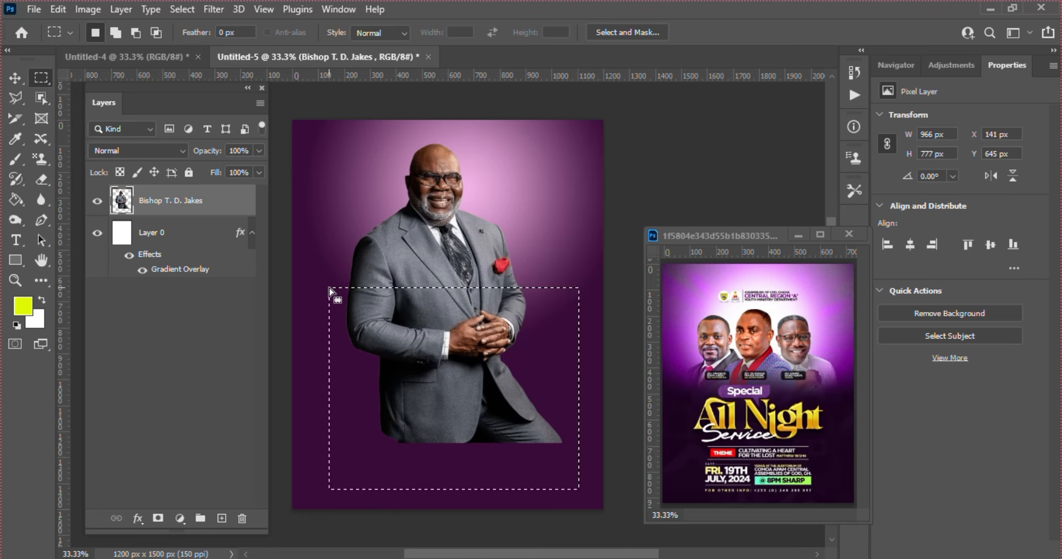
key(Delete)
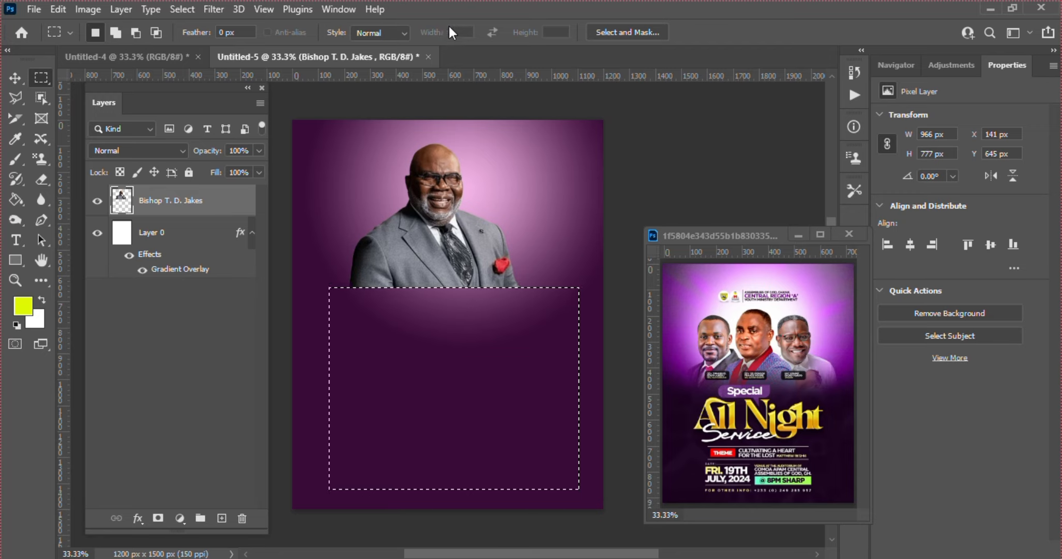
Deselect the area and move the cropped Bishop T. D. Jakes portrait to about X 266 px, Y 195 px
key(ctrl+d)
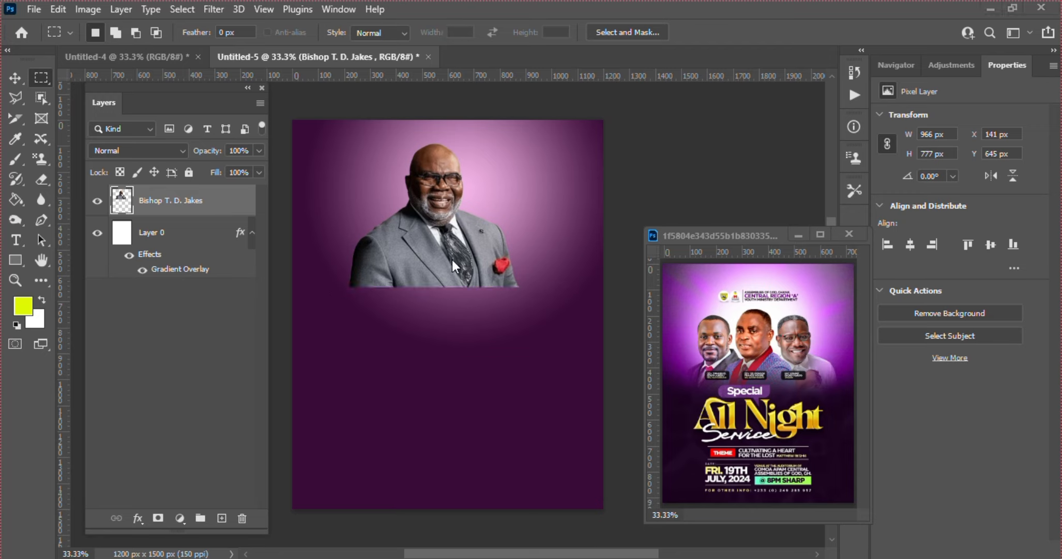
key(ctrl+shift+d)
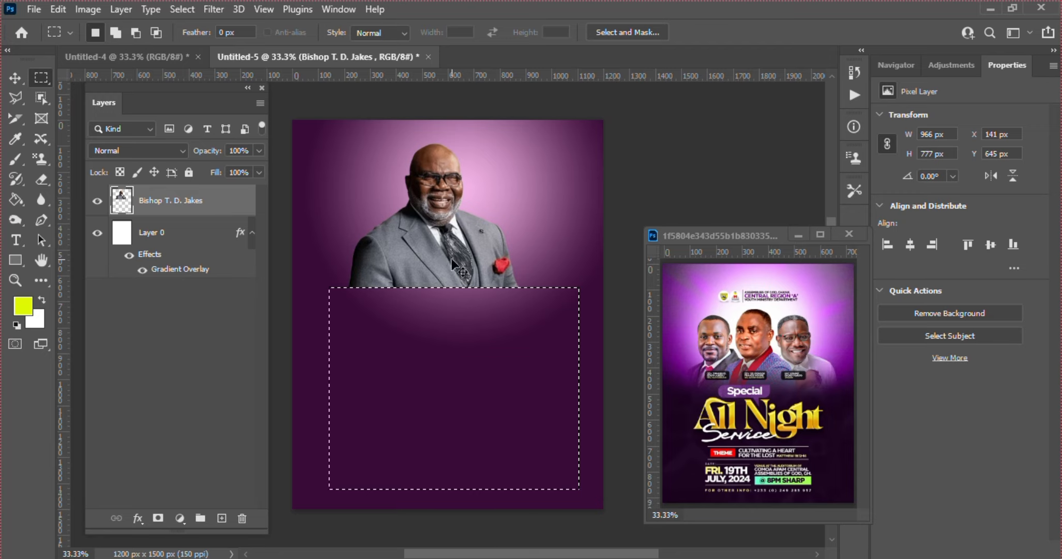
key(ctrl+d)
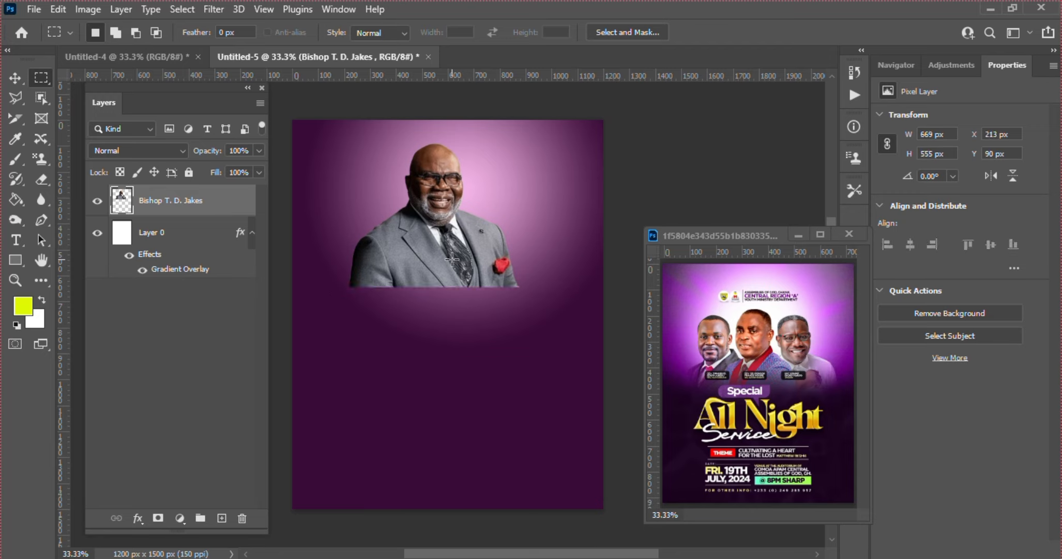
key(v)
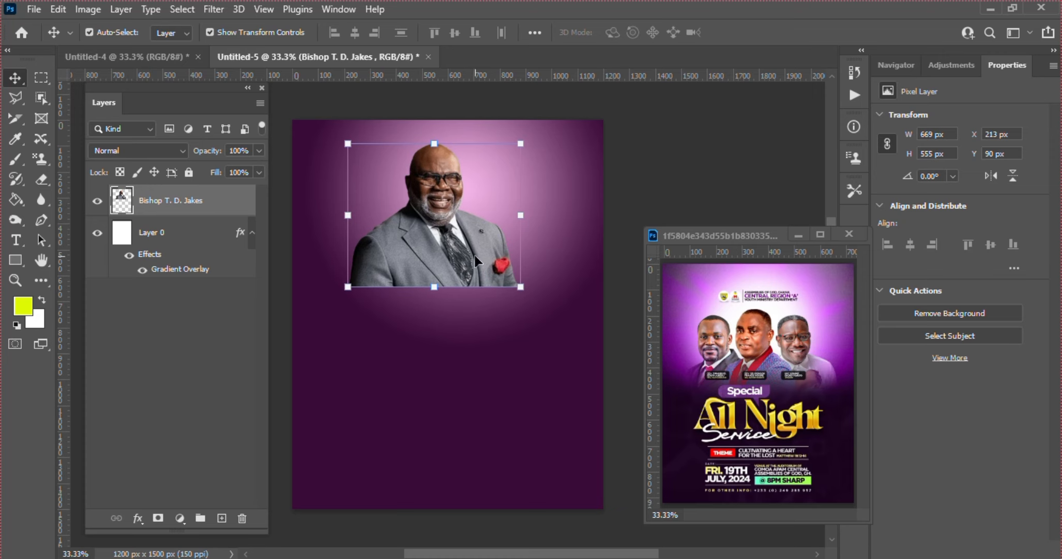
drag(475, 255, 486, 284)
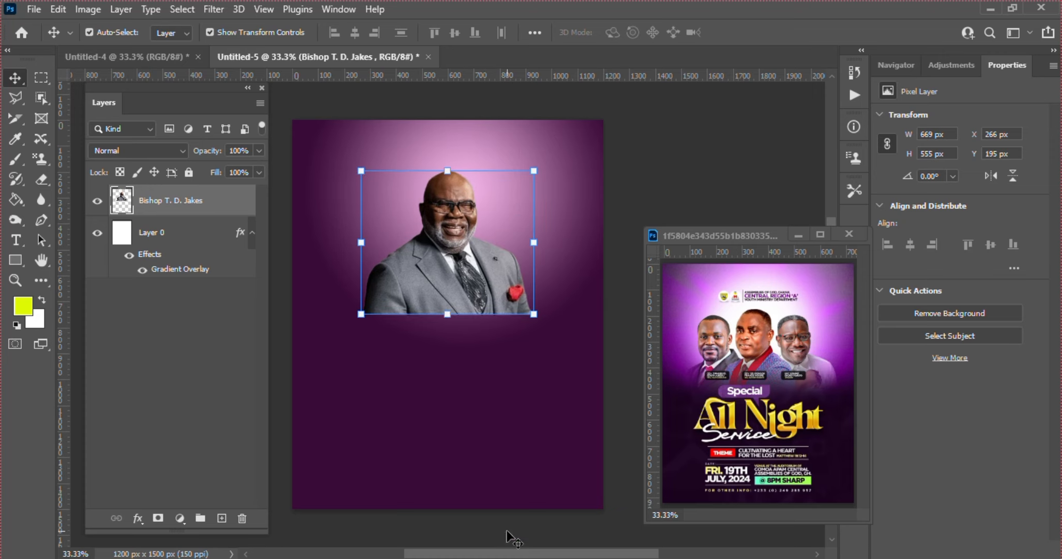
Place the "Pastor Chris Oyakhilome" PNG from the Downloads folder and flip it horizontally
key(alt+Tab)
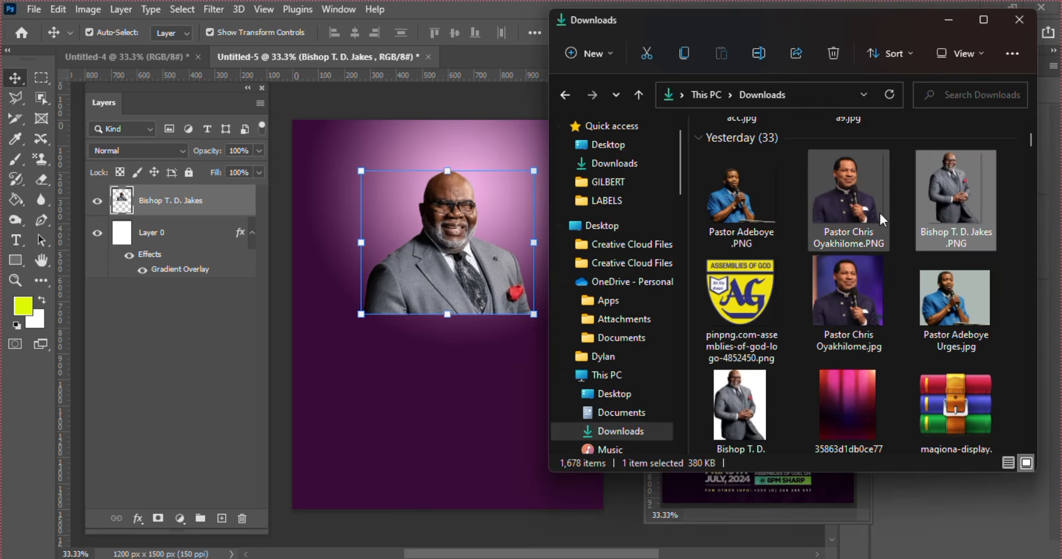
drag(855, 193, 465, 319)
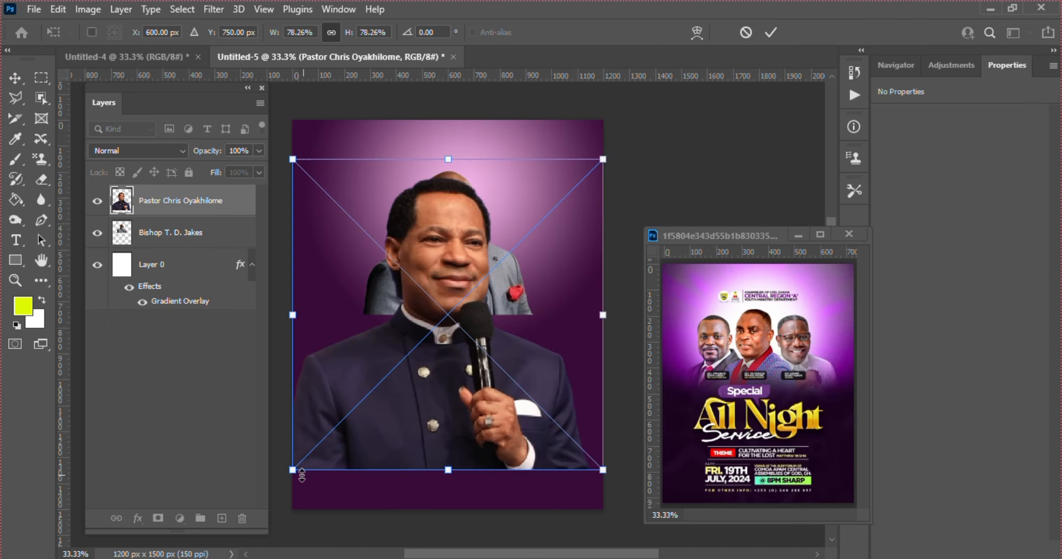
drag(293, 469, 385, 406)
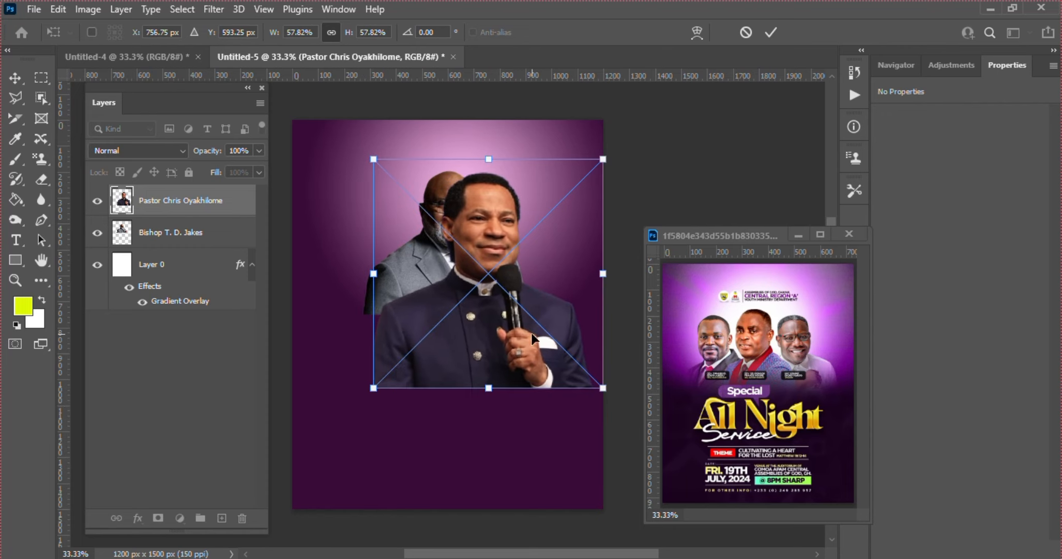
right_click(554, 318)
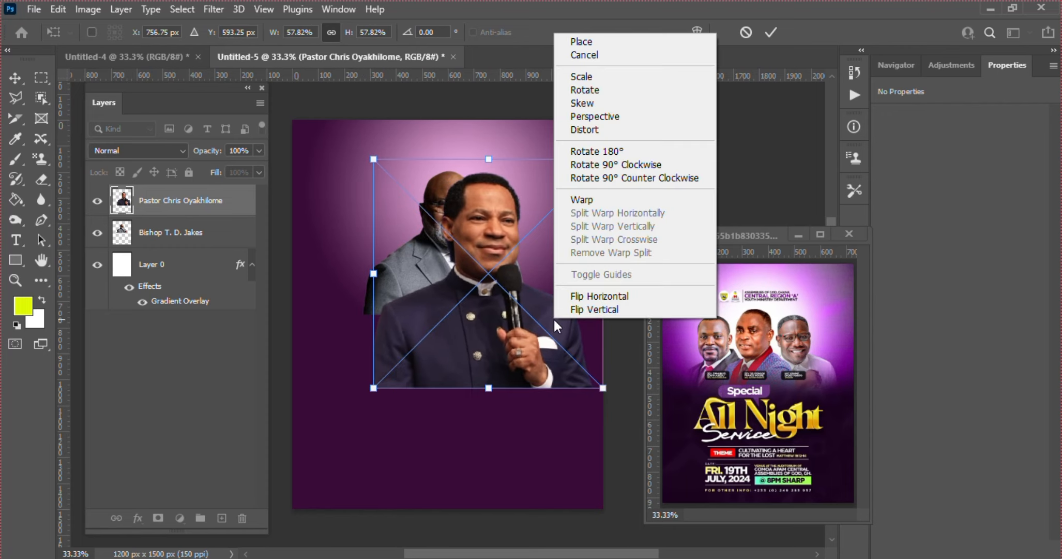
click(575, 296)
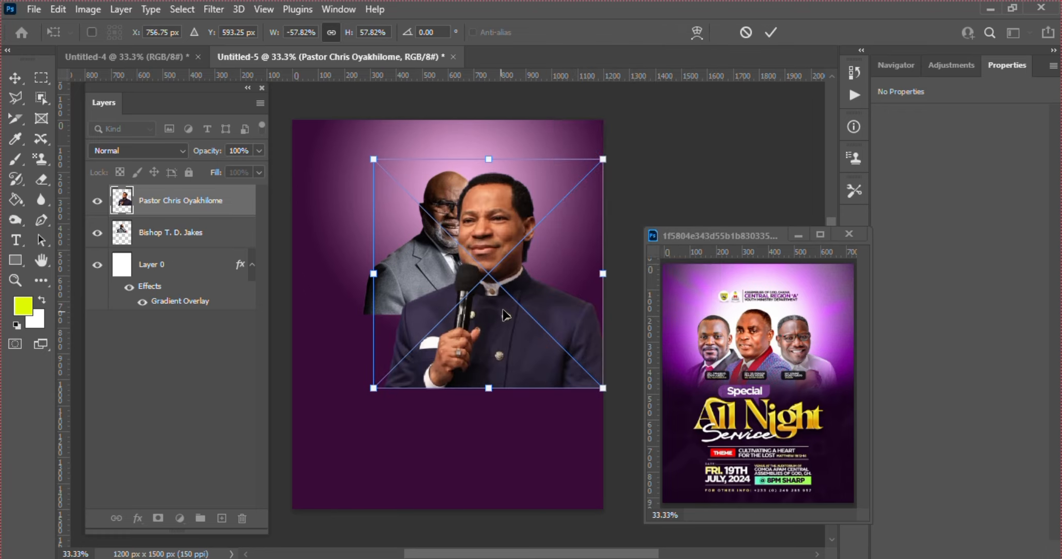
Scale the flipped Pastor Chris Oyakhilome portrait to about 43% and position it beside the bishop at about X 523 px, Y 179 px
drag(501, 311, 519, 302)
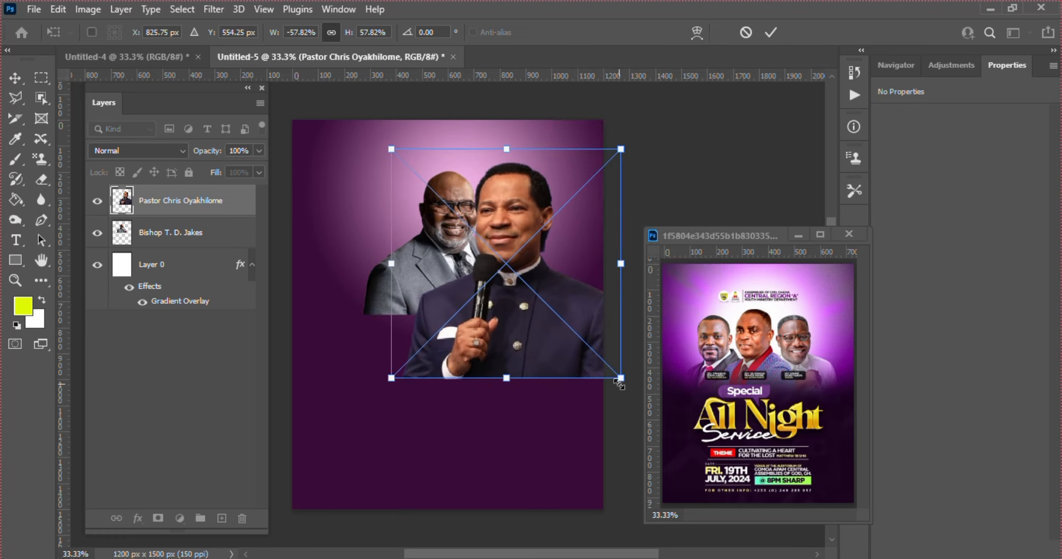
drag(621, 377, 562, 325)
drag(475, 250, 505, 259)
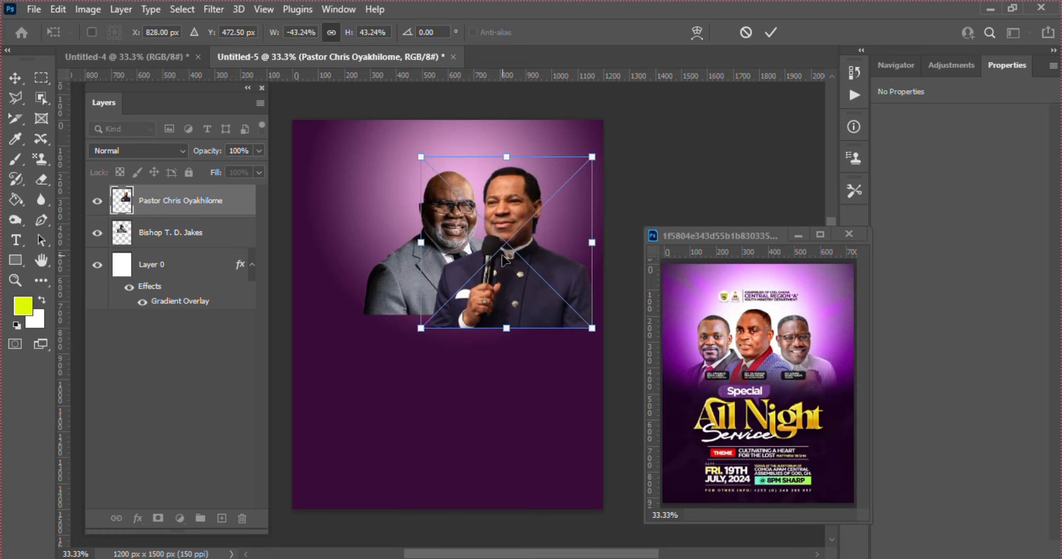
key(Return)
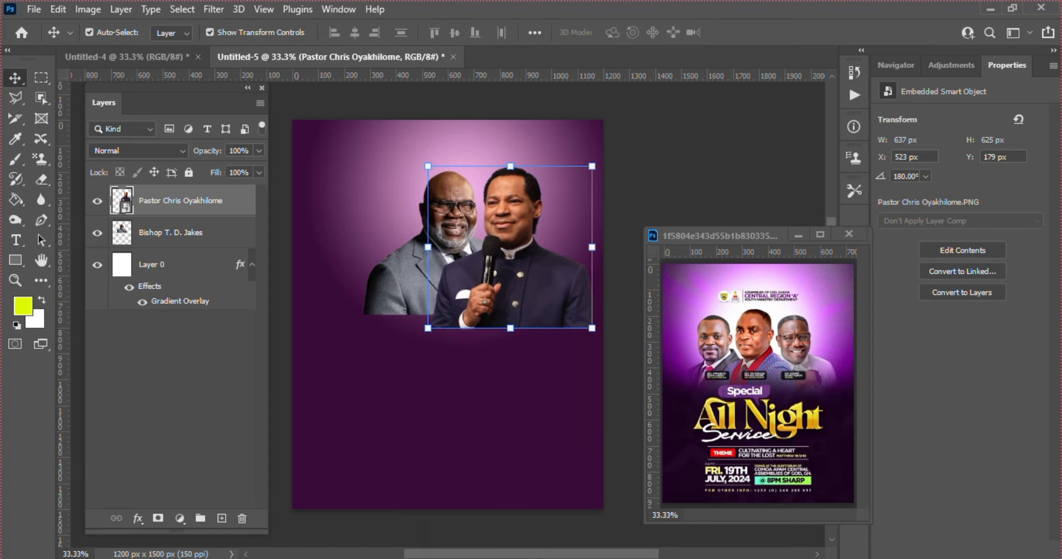
Place the "Pastor Adeboye" PNG from the Downloads folder into the flyer
key(alt+Tab)
click(737, 195)
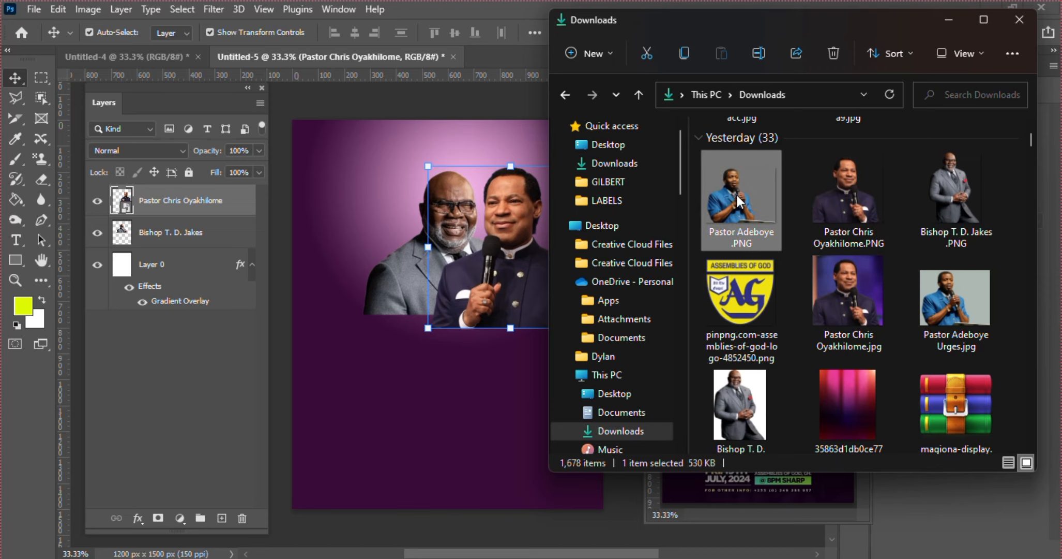
drag(740, 201, 381, 291)
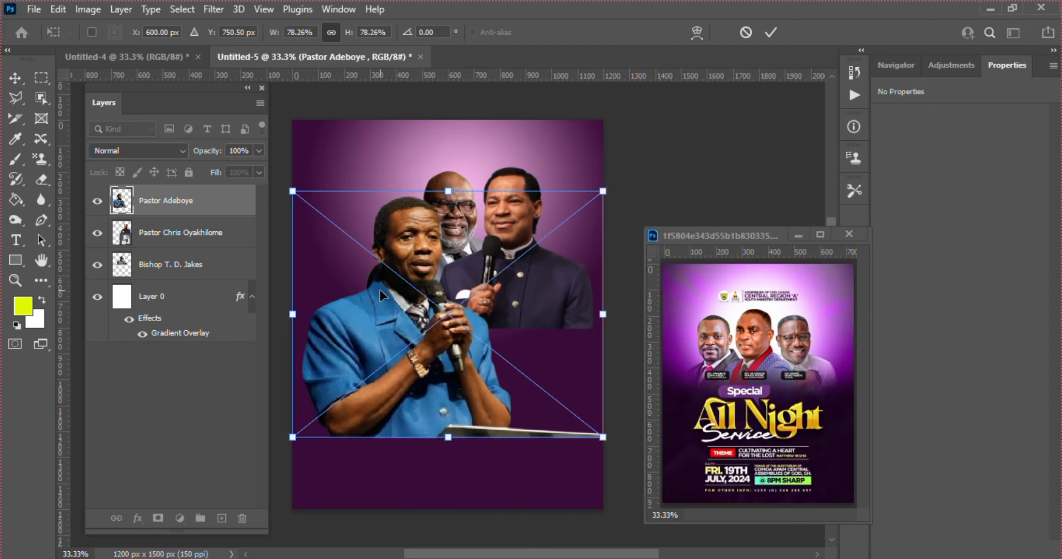
key(Return)
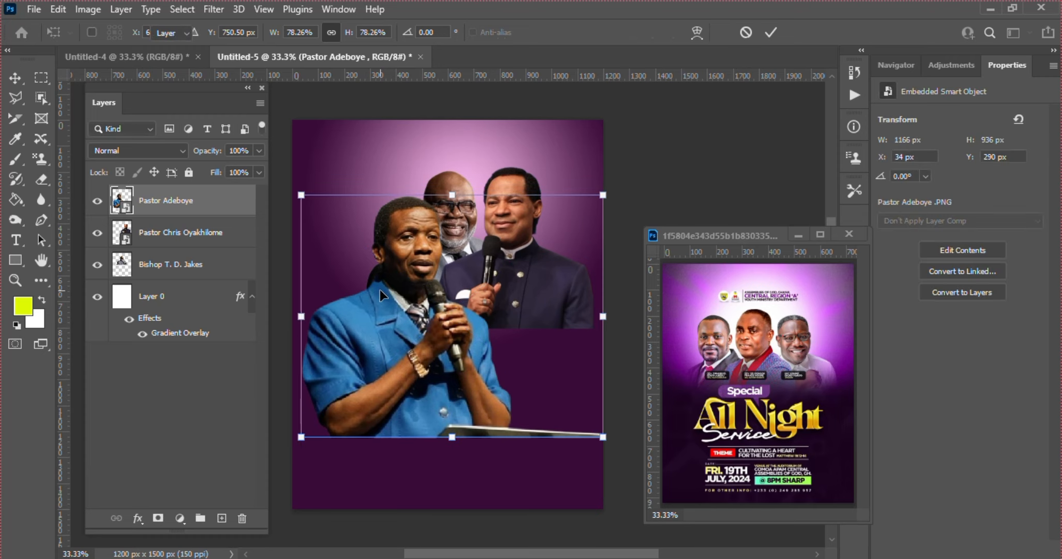
right_click(157, 203)
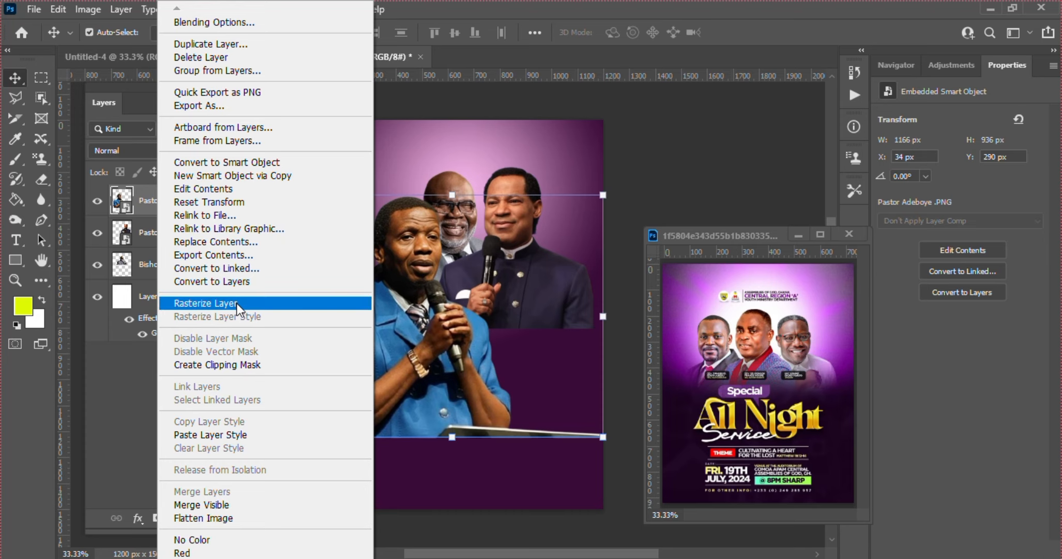
click(146, 208)
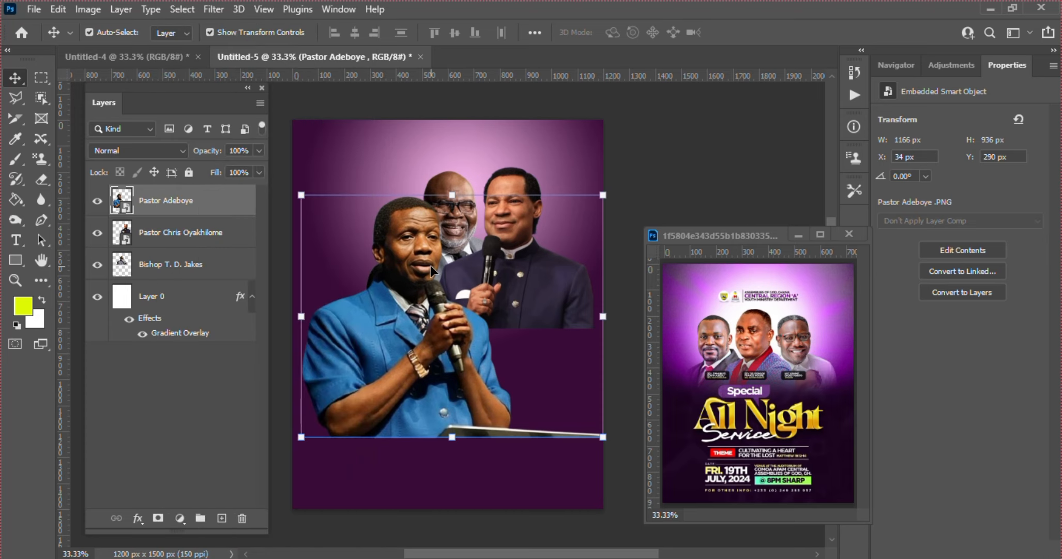
Scale the Pastor Adeboye portrait to about 50% and move it to about X 92 px, Y 197 px
key(ctrl+t)
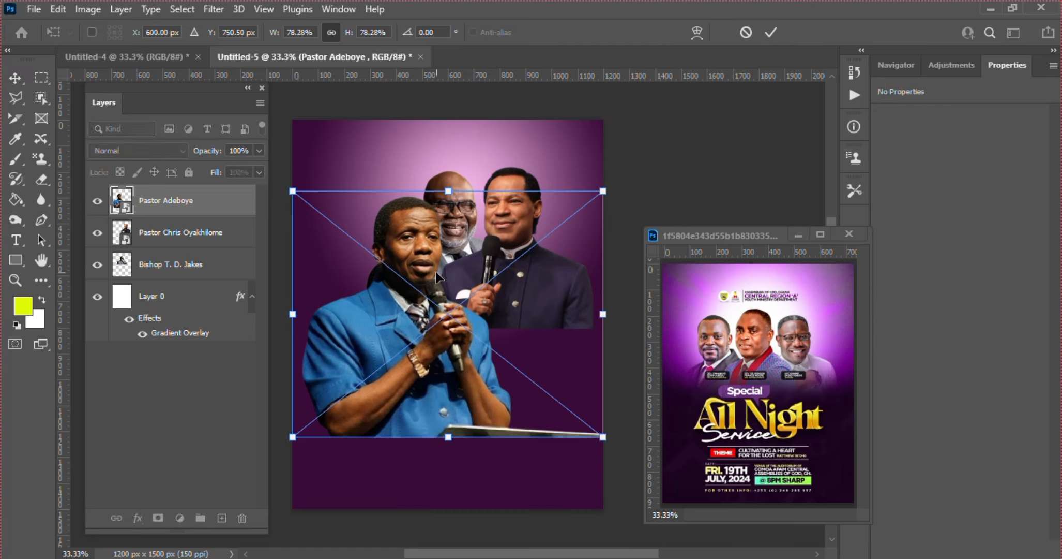
drag(604, 437, 493, 351)
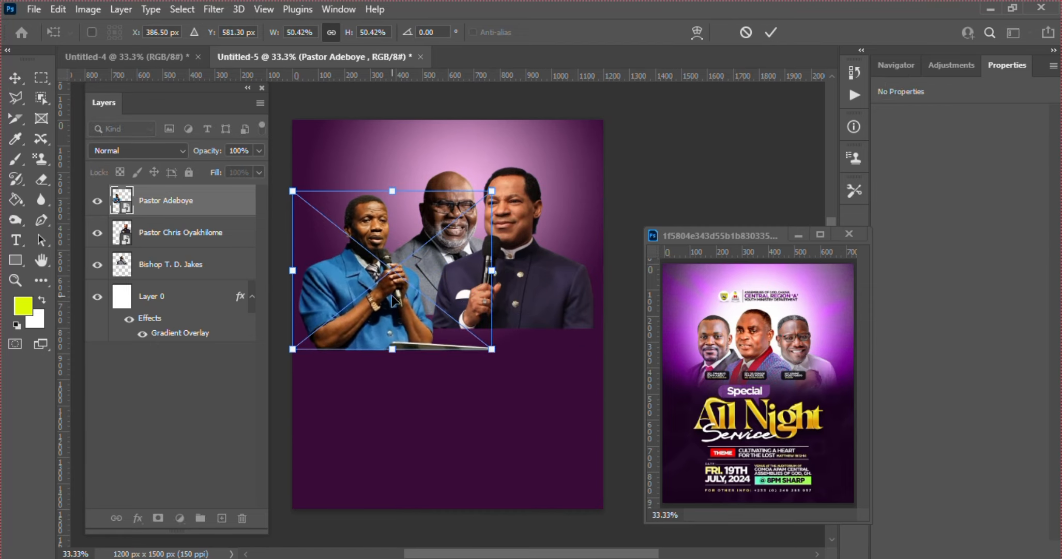
drag(397, 300, 415, 278)
key(Return)
Reduce the Pastor Chris Oyakhilome portrait to about 553 by 545 px and move it to about X 566 px, Y 205 px
click(546, 279)
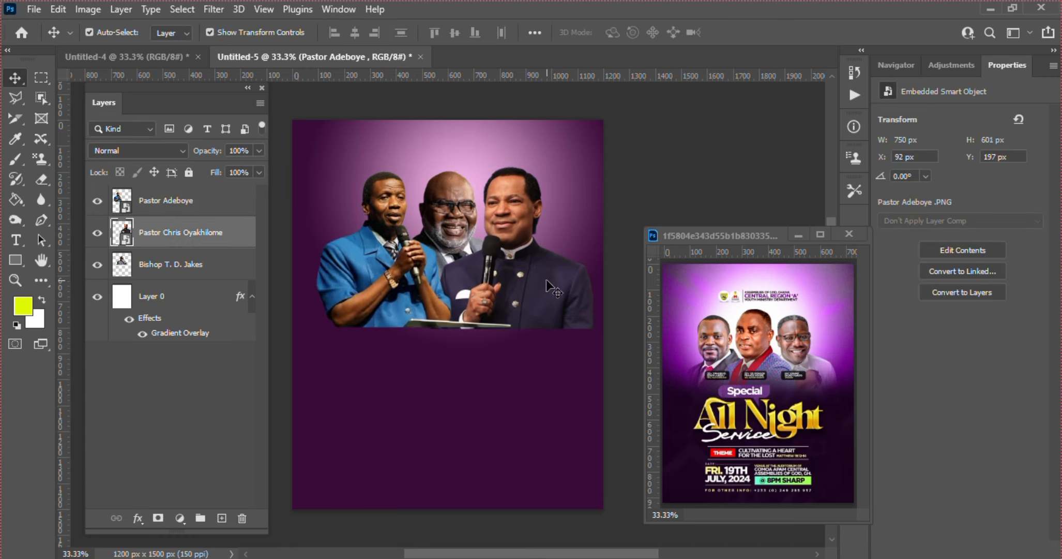
click(422, 327)
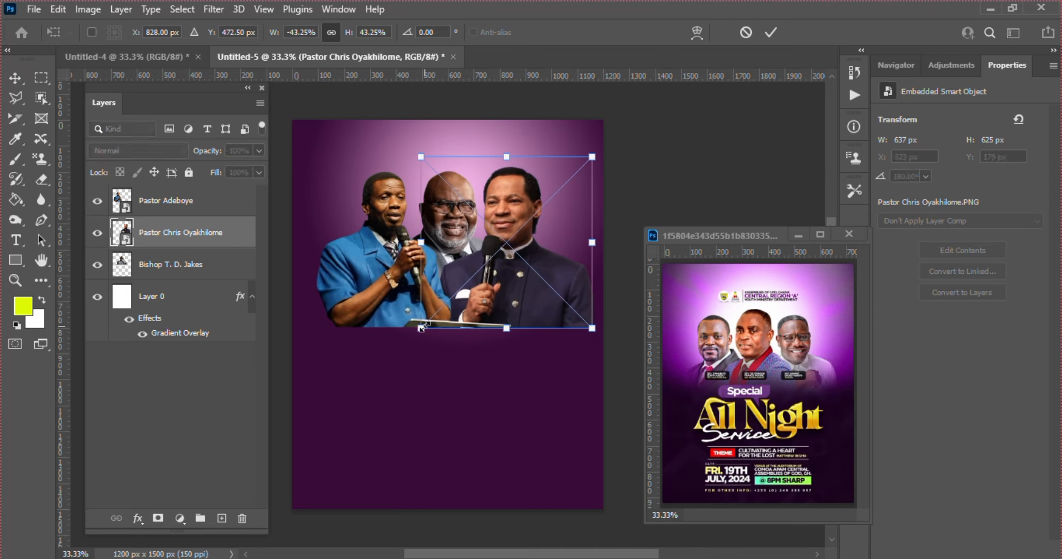
drag(421, 327, 472, 307)
drag(550, 251, 536, 265)
drag(442, 306, 425, 318)
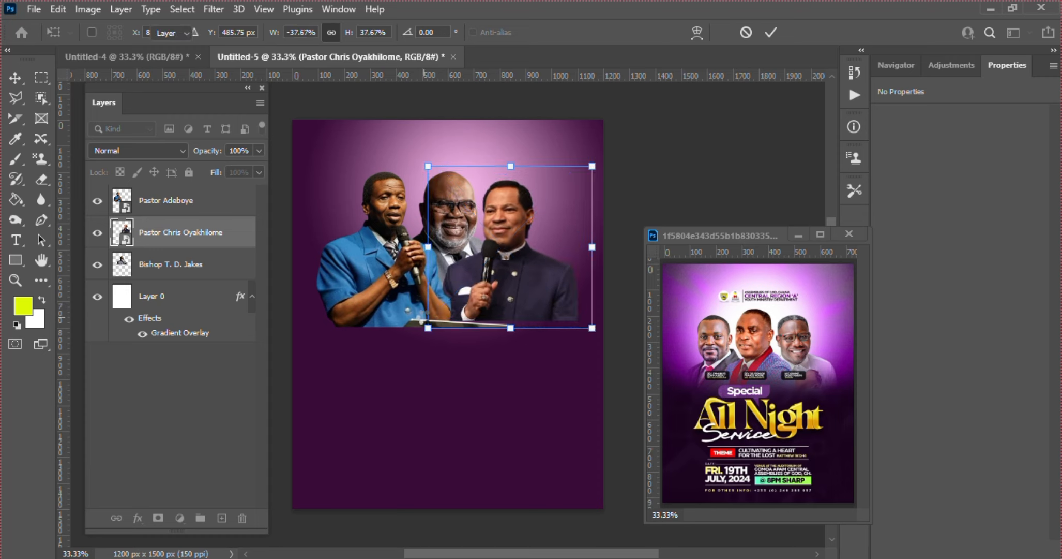
key(Return)
drag(495, 284, 500, 277)
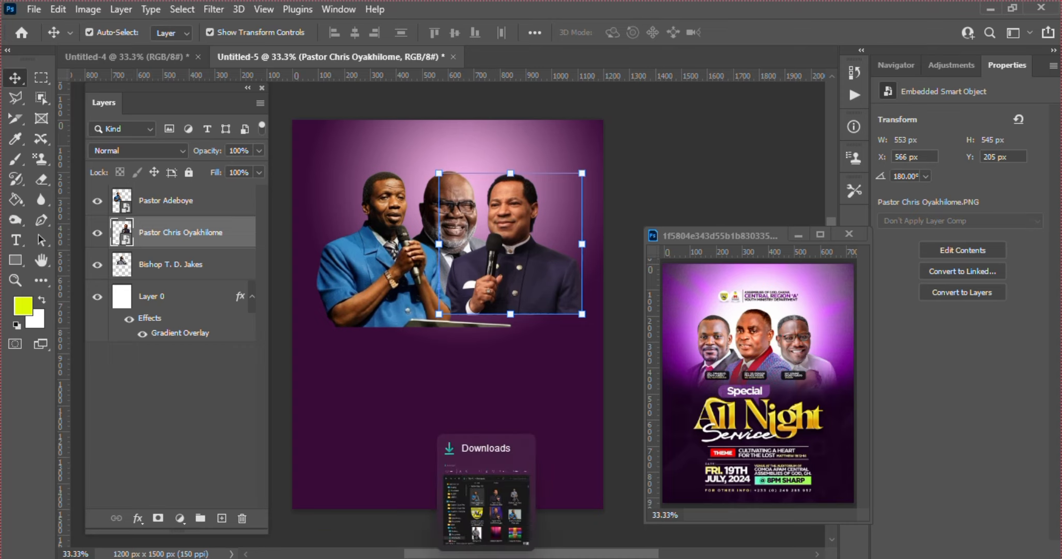
Place the "Bishop T. D. Jakes" JPG from the Downloads folder into the flyer and bring its layer to the top of the stack
click(486, 557)
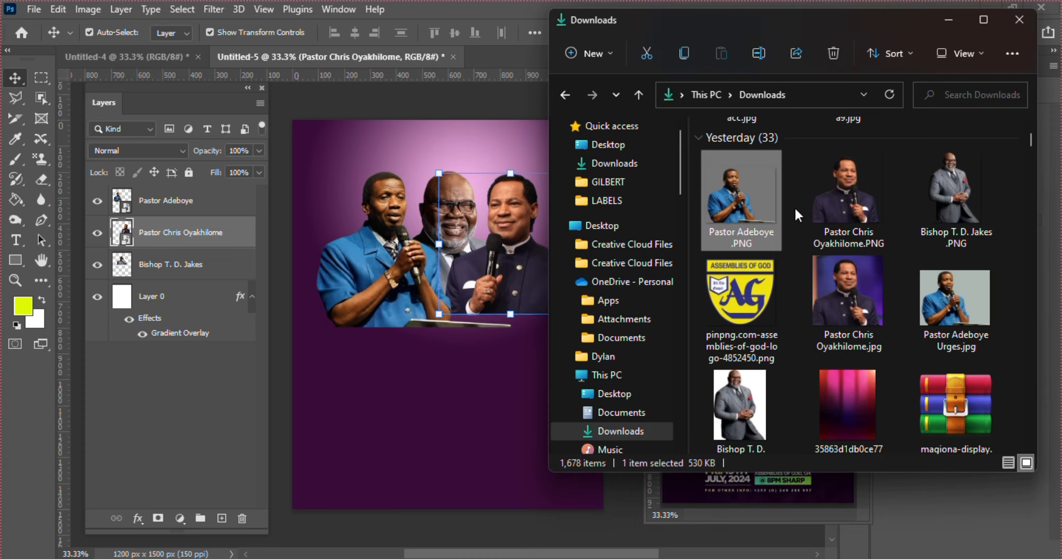
click(730, 416)
drag(740, 397, 439, 342)
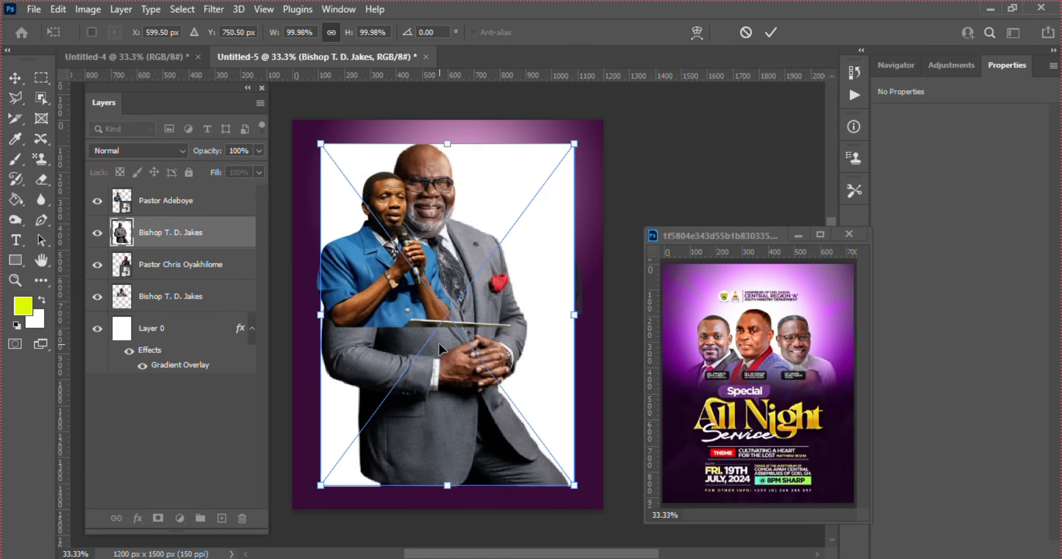
key(Return)
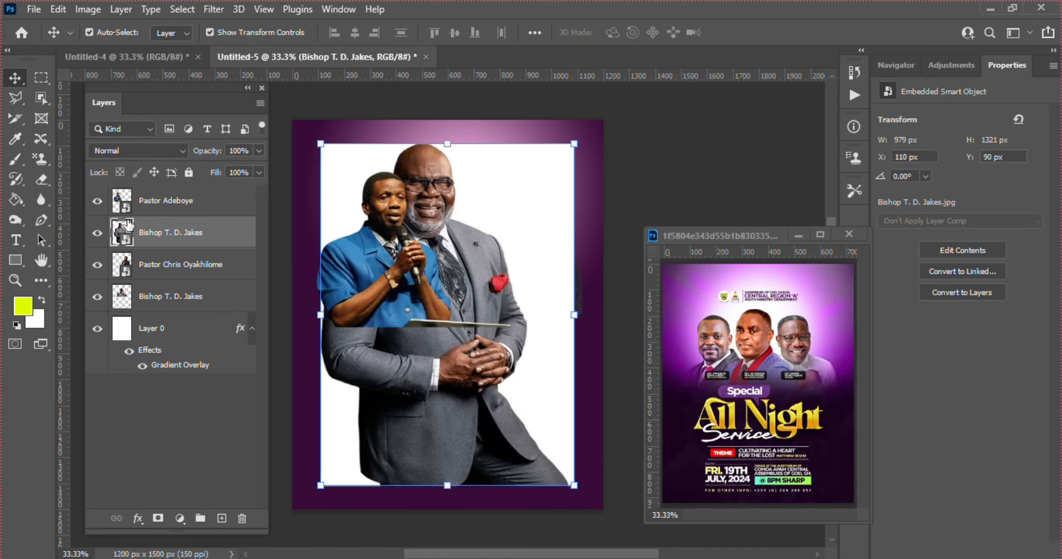
drag(155, 228, 154, 184)
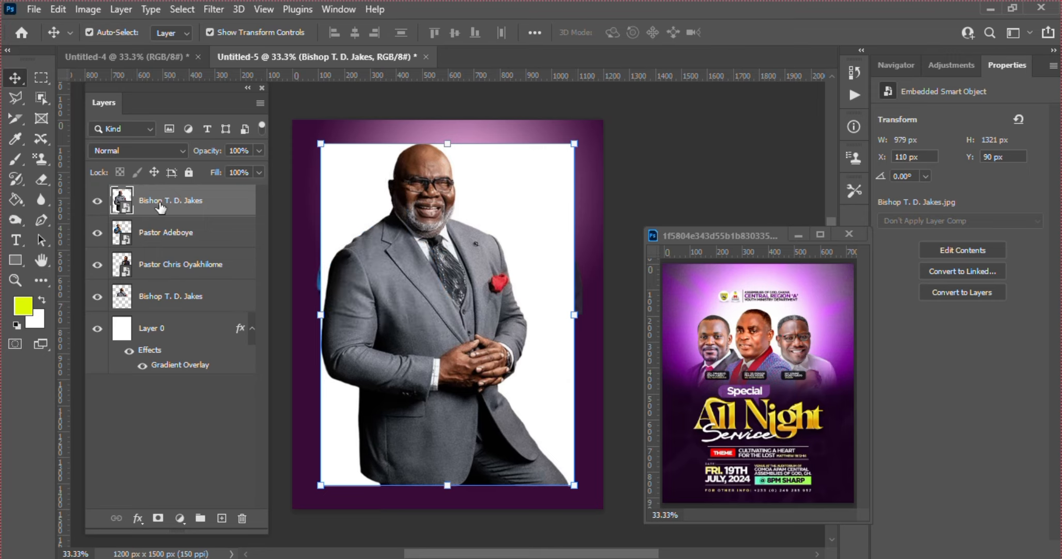
Rasterize the white-background bishop photo and try erasing its background with the Magic Eraser at tolerance 100, undoing the last erase
right_click(160, 204)
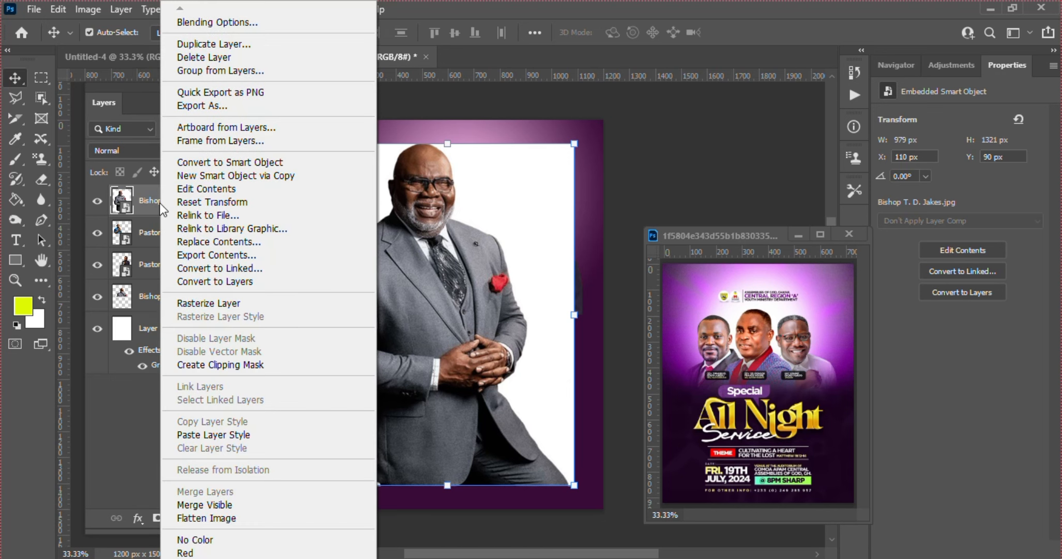
click(213, 303)
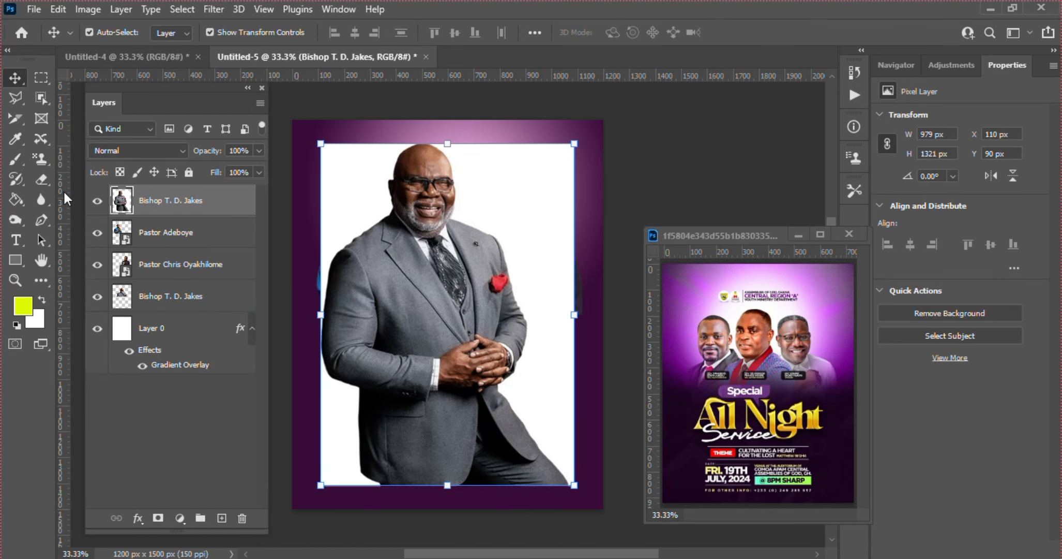
click(42, 179)
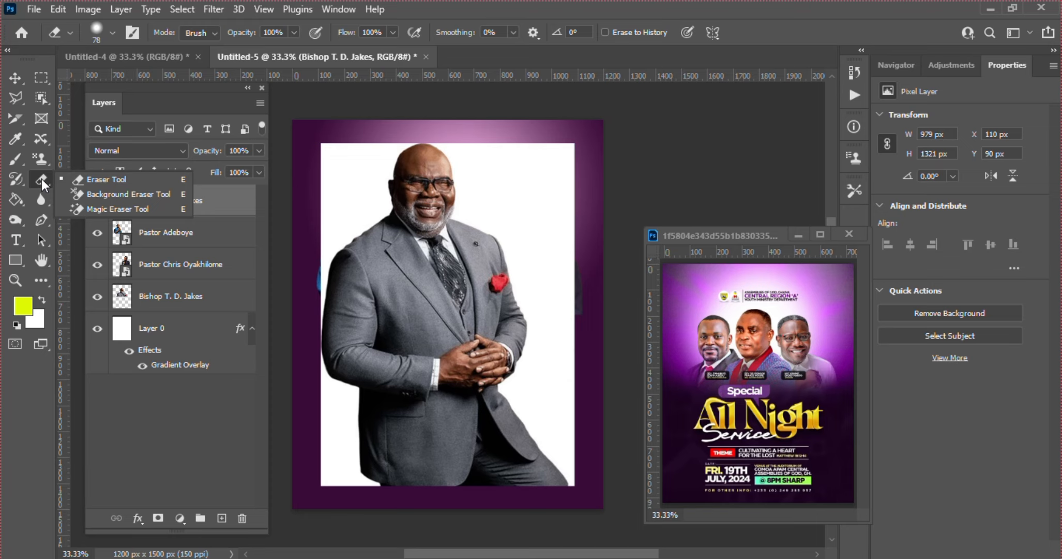
click(89, 207)
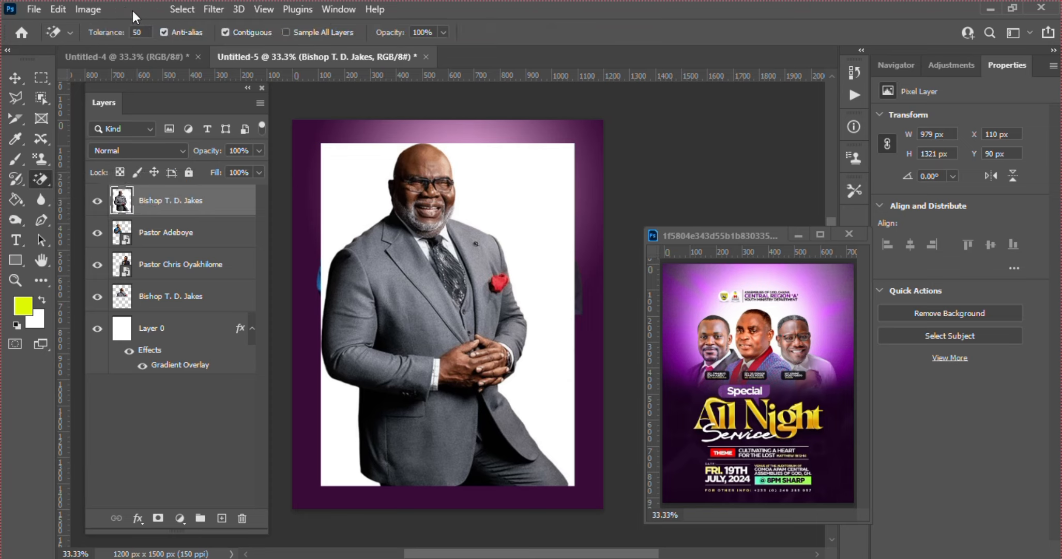
click(137, 28)
text(100)
click(373, 182)
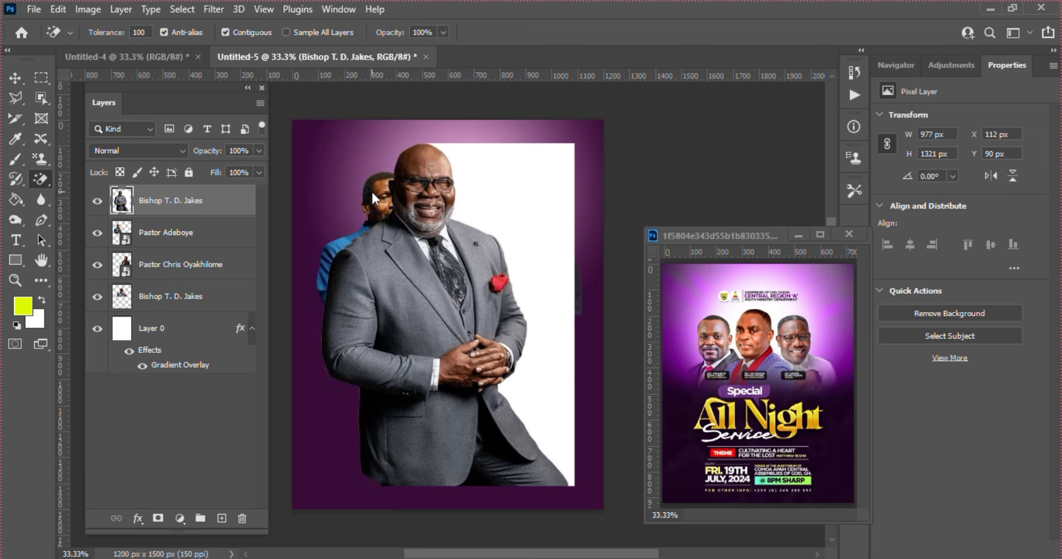
click(490, 166)
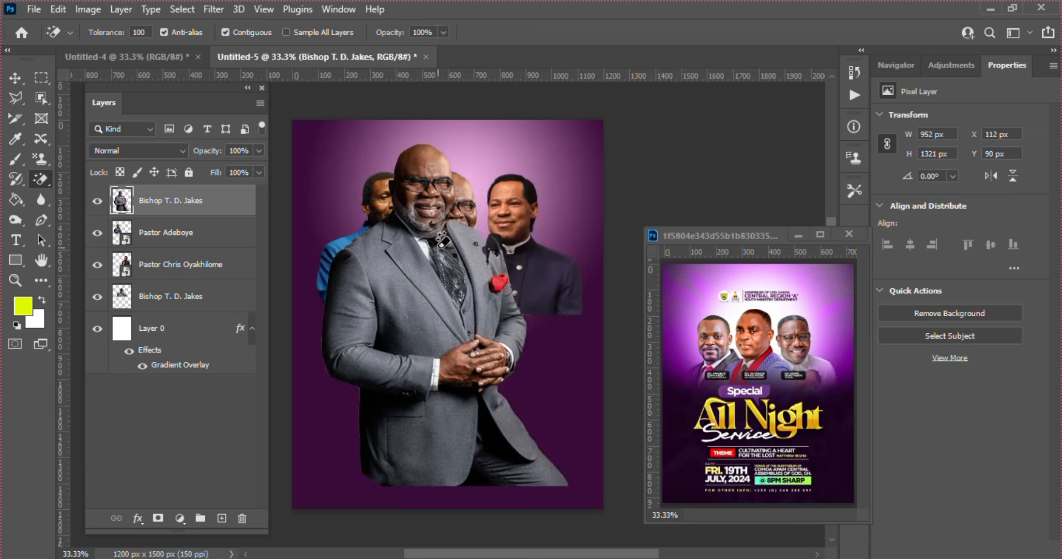
key(ctrl+z)
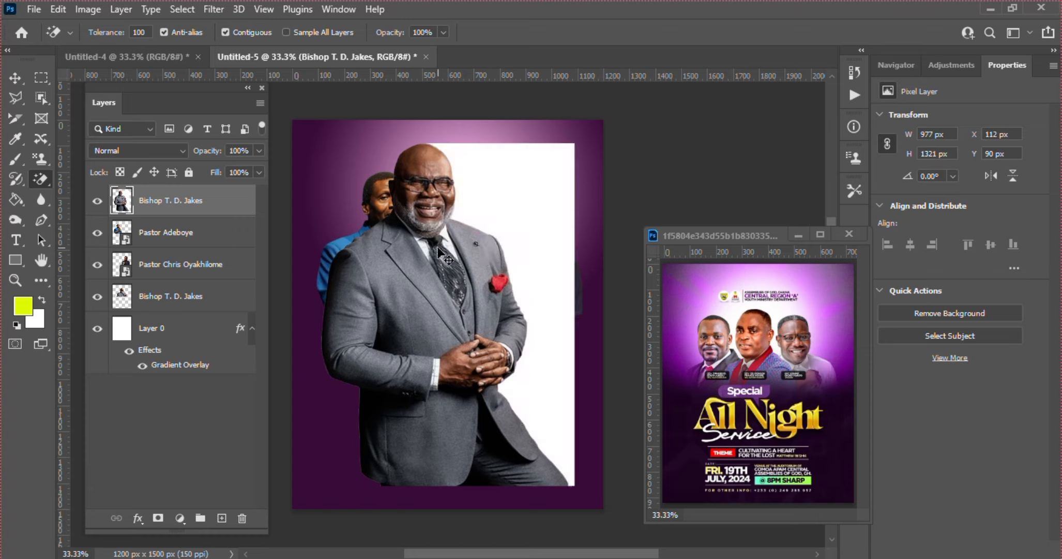
Erase the remaining white background beside the bishop with the Magic Eraser at tolerance 50, and delete that extra photo layer
double_click(141, 34)
text(50)
click(530, 177)
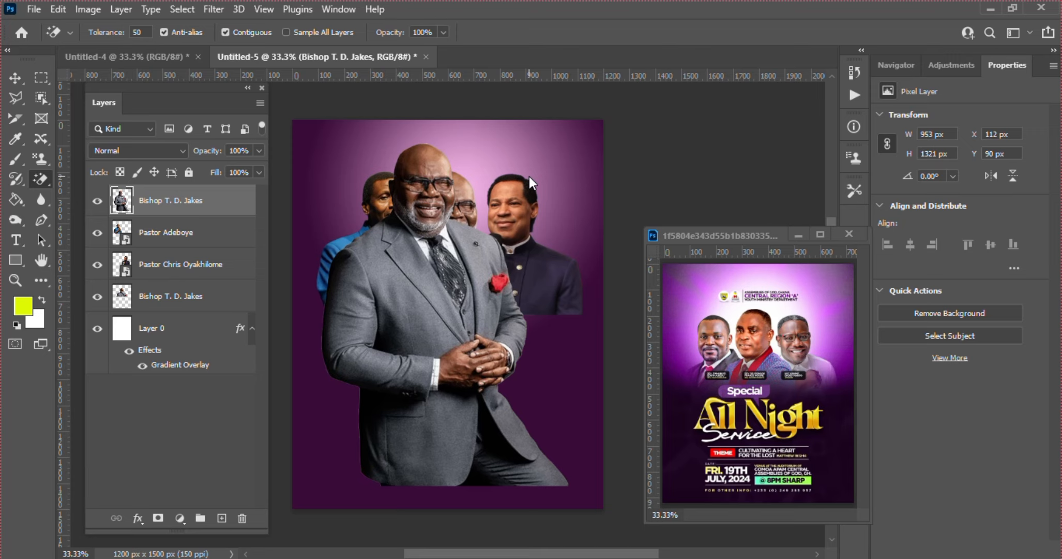
key(v)
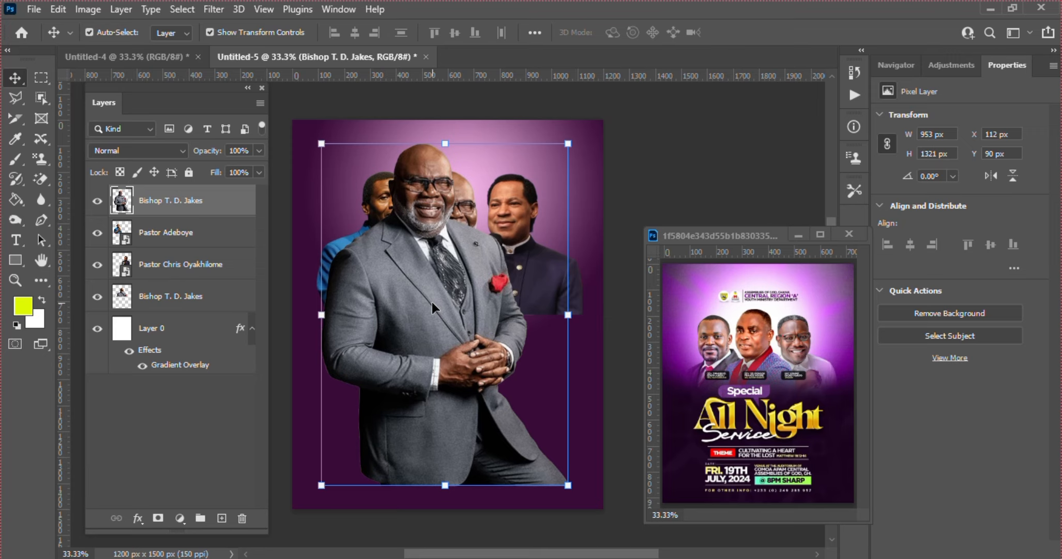
key(Delete)
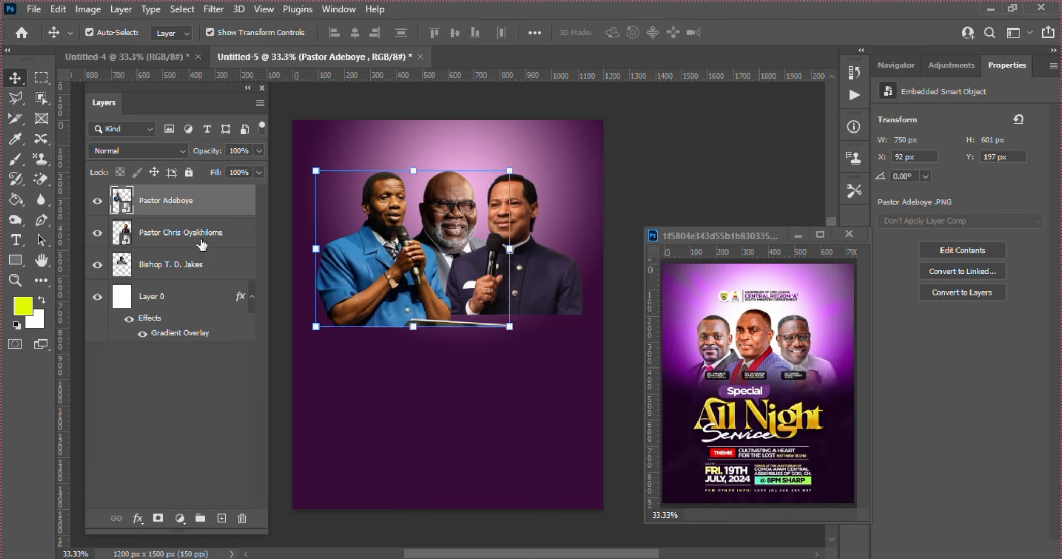
Move the Bishop T. D. Jakes cutout layer to the top of the stack, in front of the other two pastors
click(201, 264)
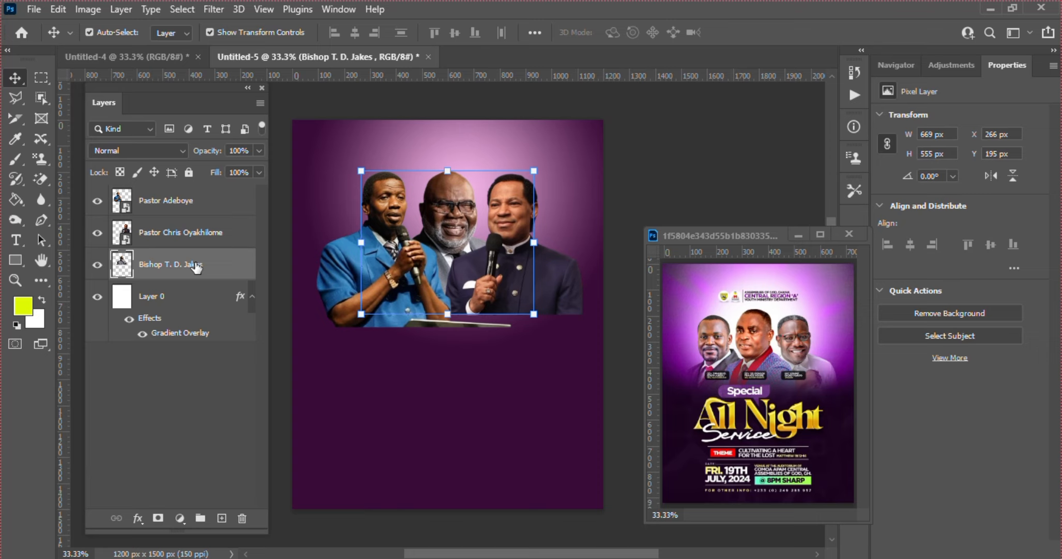
drag(196, 265, 200, 201)
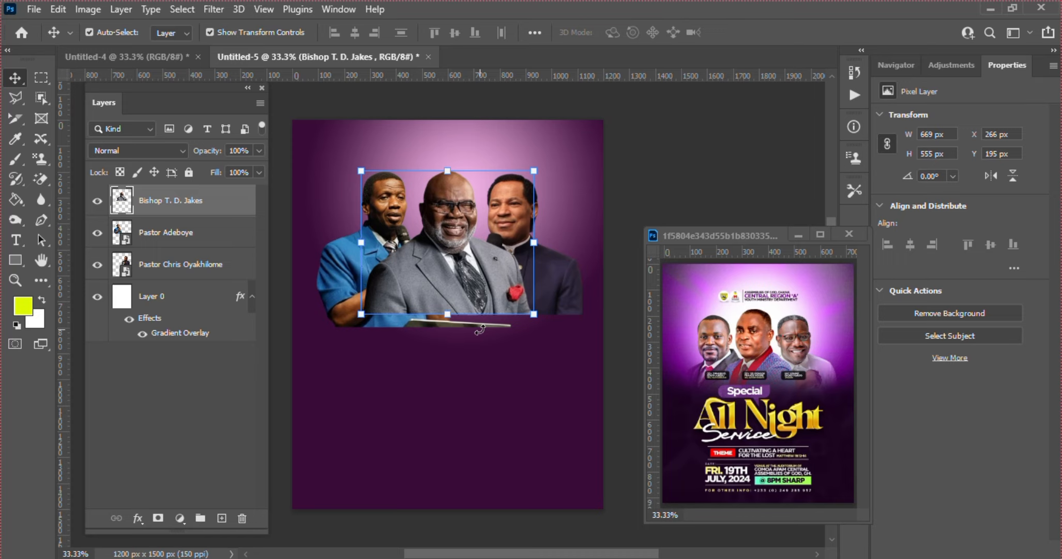
Draw a rectangle of about 1695 by 1332 px over the flyer's lower part, at about X -126 px, Y 681 px
click(9, 256)
drag(483, 552, 475, 552)
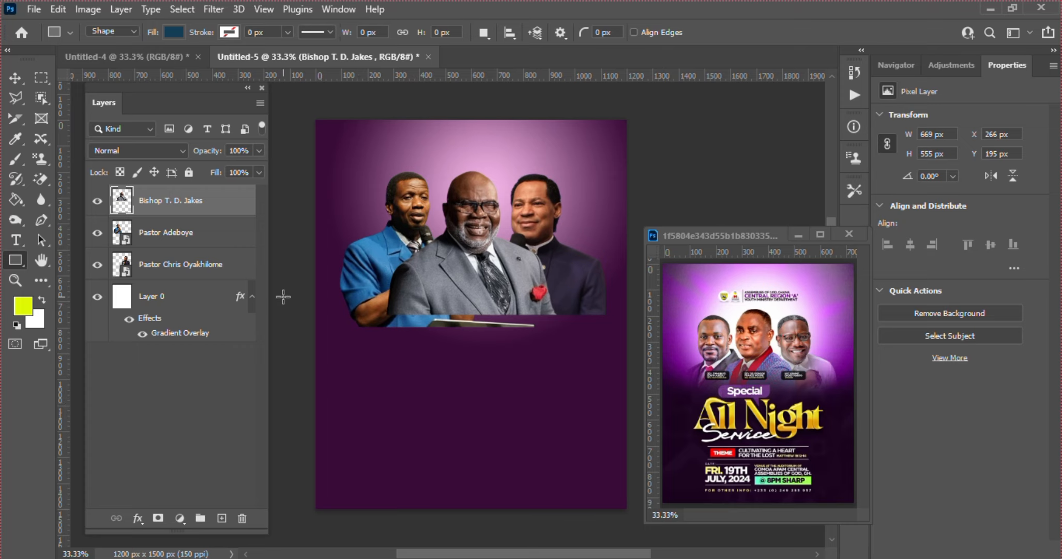
drag(283, 297, 722, 489)
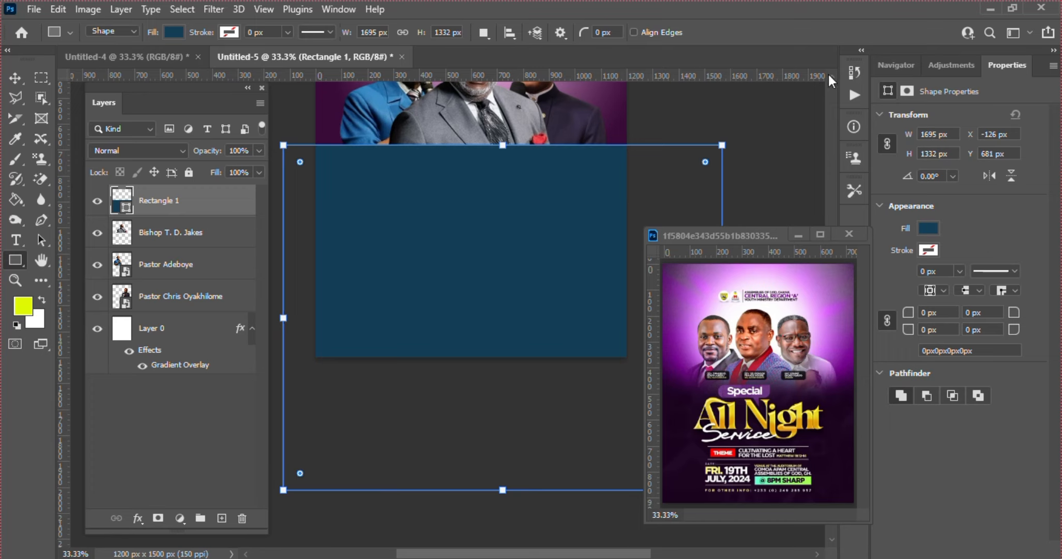
Fill the rectangle with the dark purple color #290728
click(831, 75)
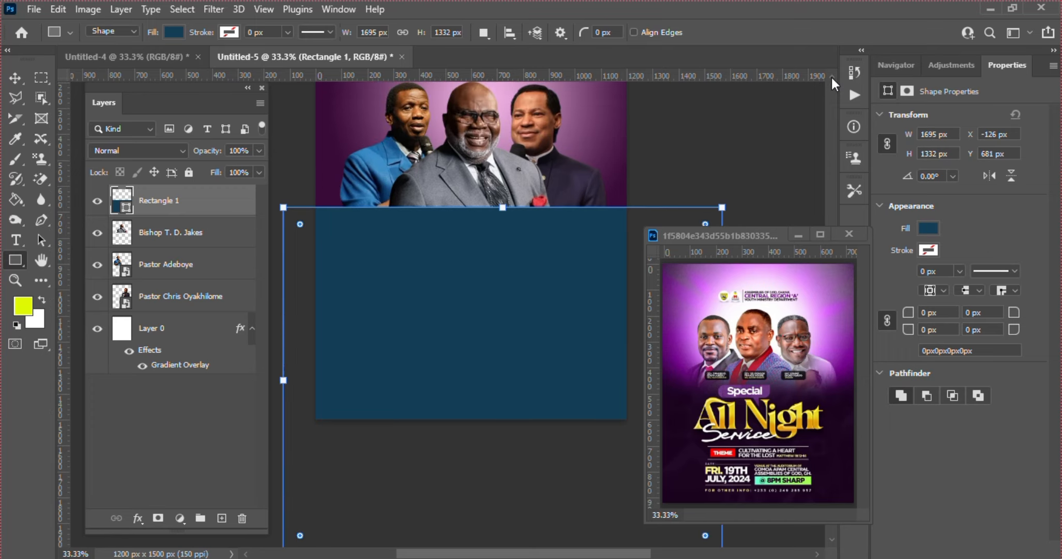
click(830, 76)
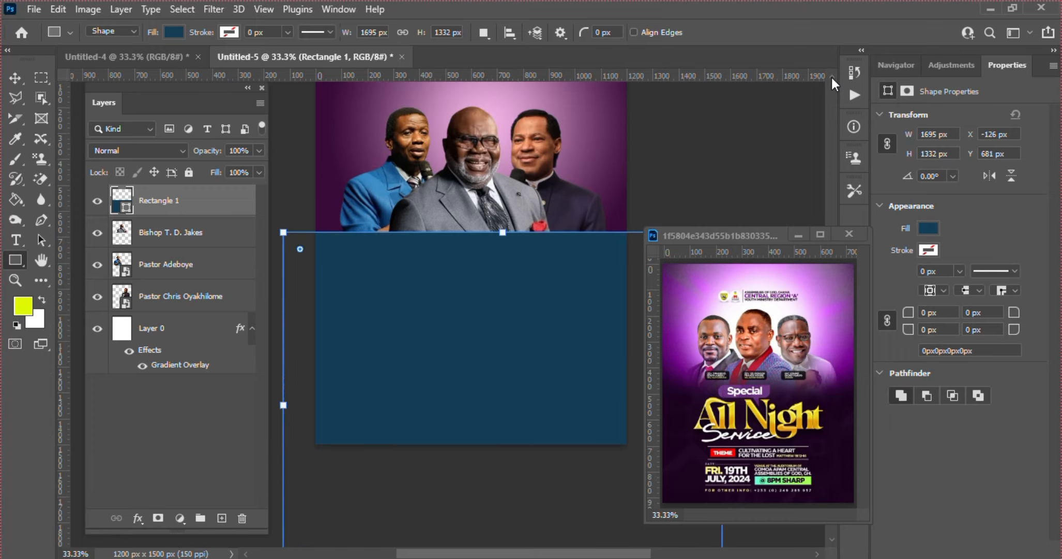
click(928, 228)
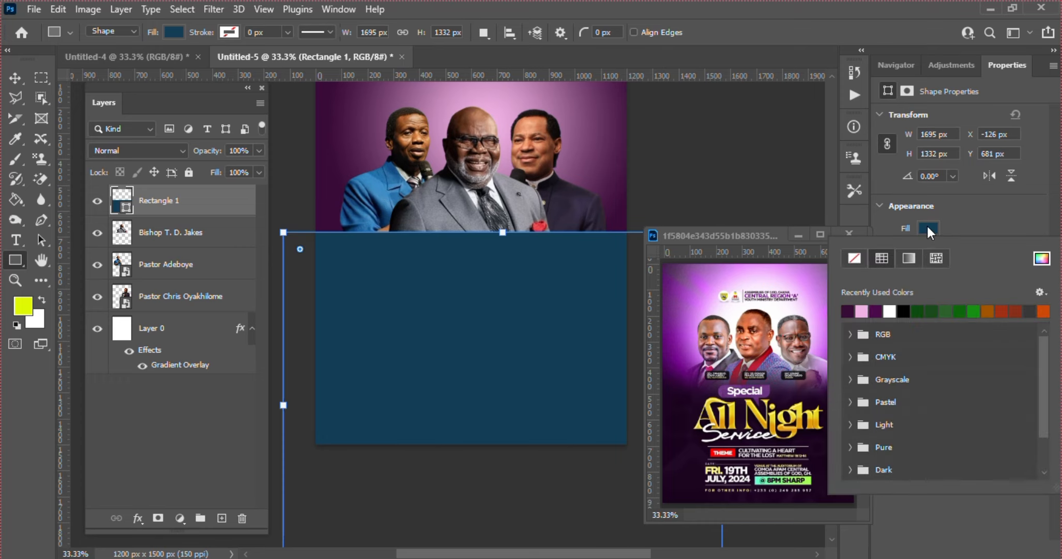
click(849, 310)
click(1042, 258)
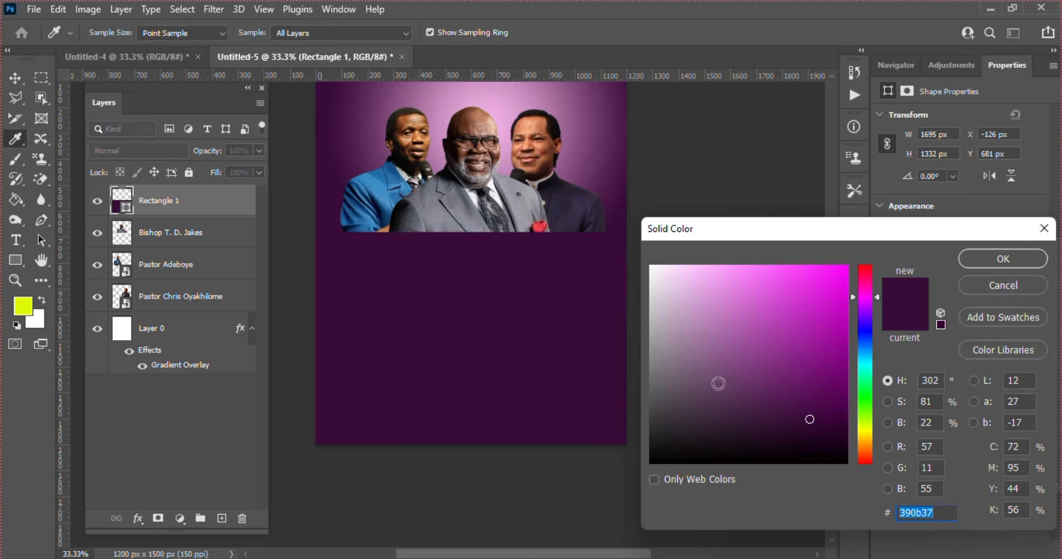
click(816, 430)
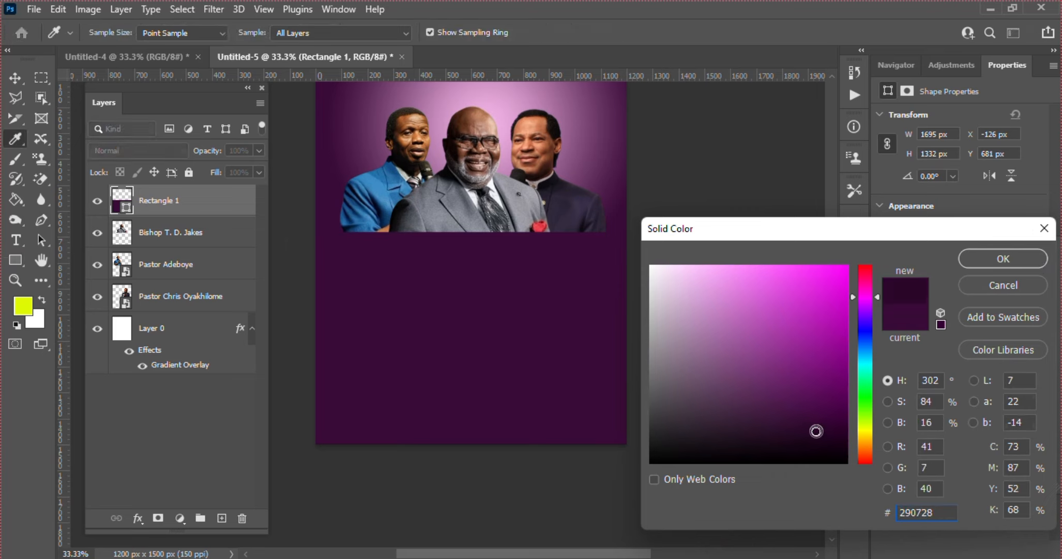
key(Return)
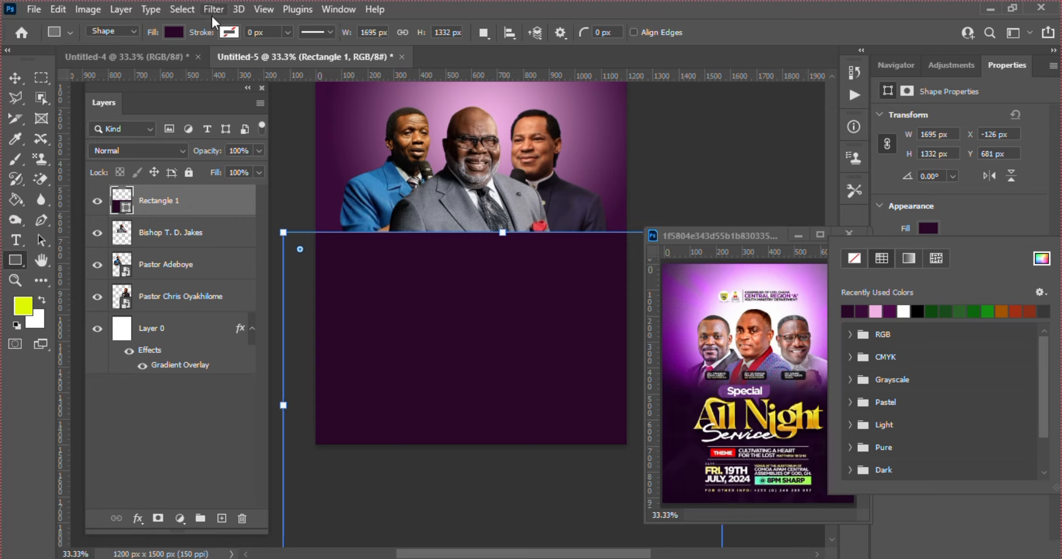
Rasterize the dark purple Rectangle 1 layer
click(173, 203)
key(v)
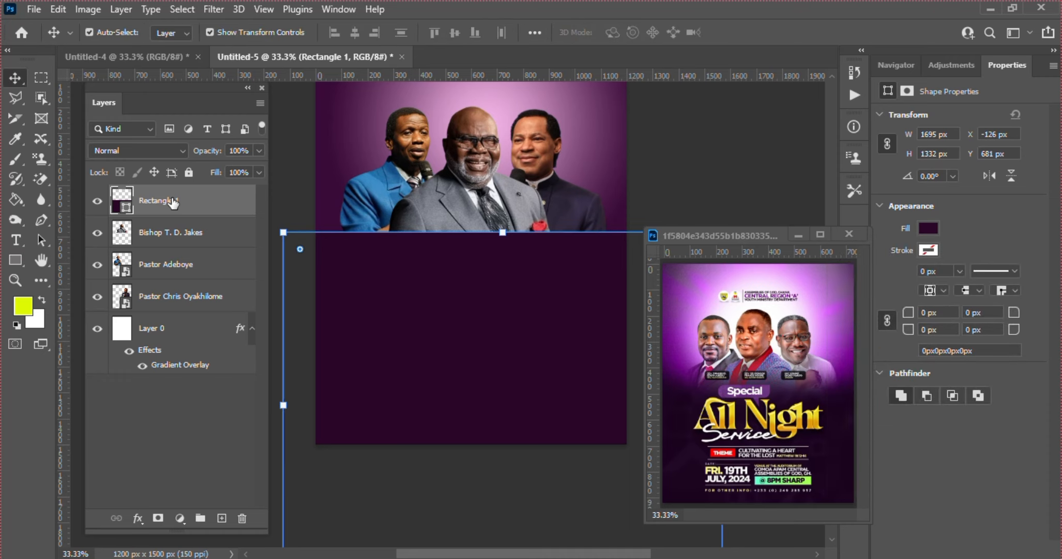
right_click(172, 202)
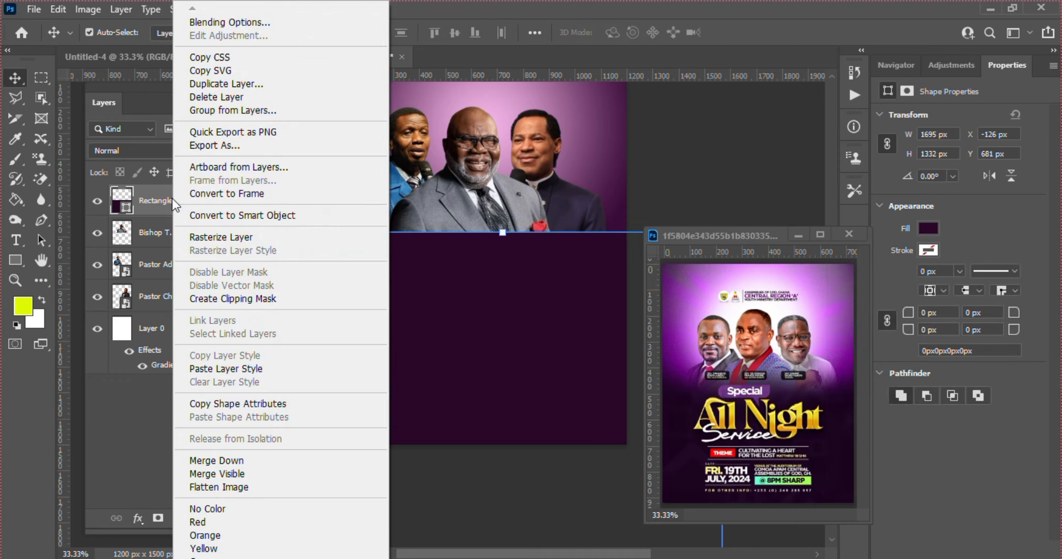
click(259, 235)
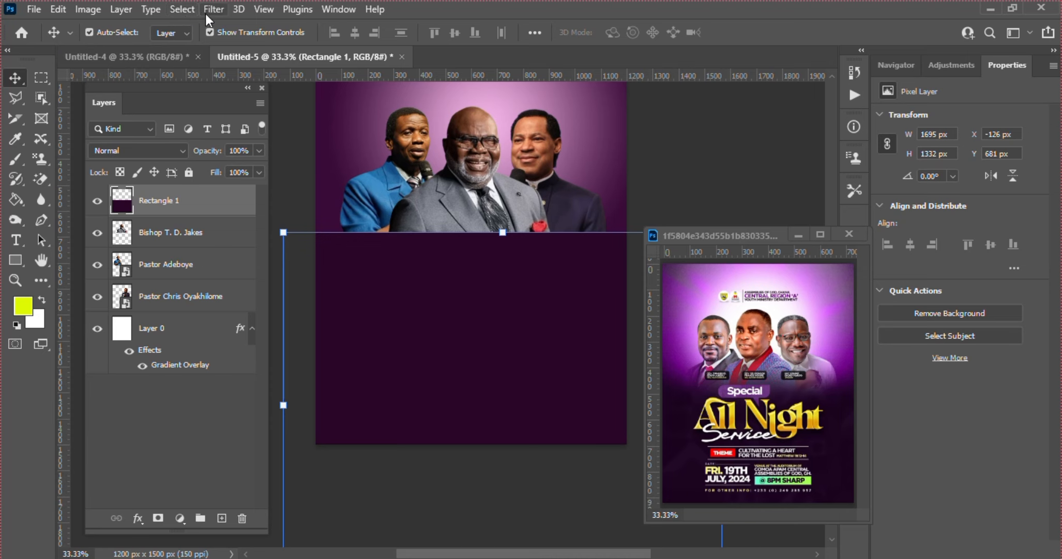
Apply a Gaussian Blur with a radius of about 34.6 pixels to the dark purple rectangle
click(207, 11)
mouse_move(339, 200)
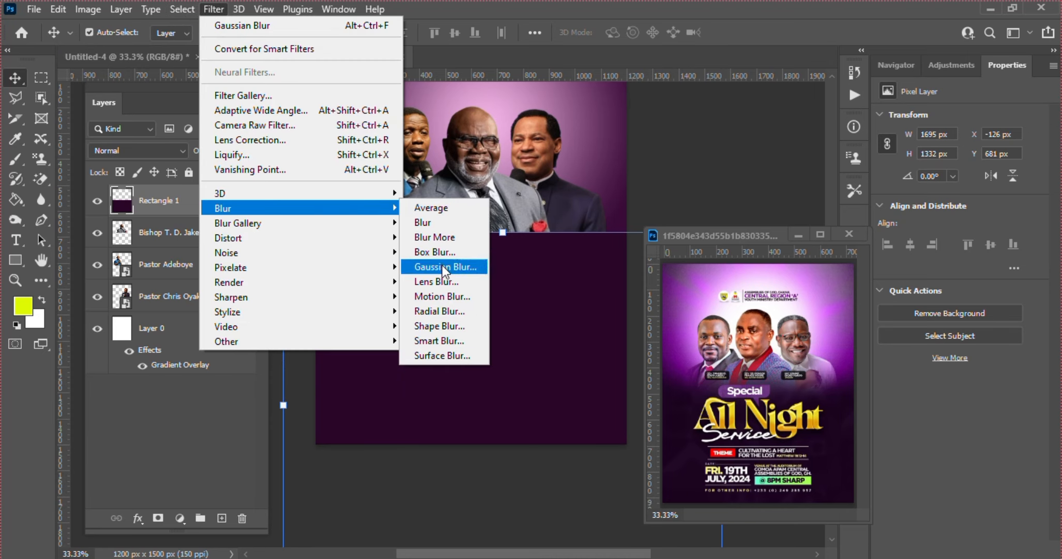
click(444, 266)
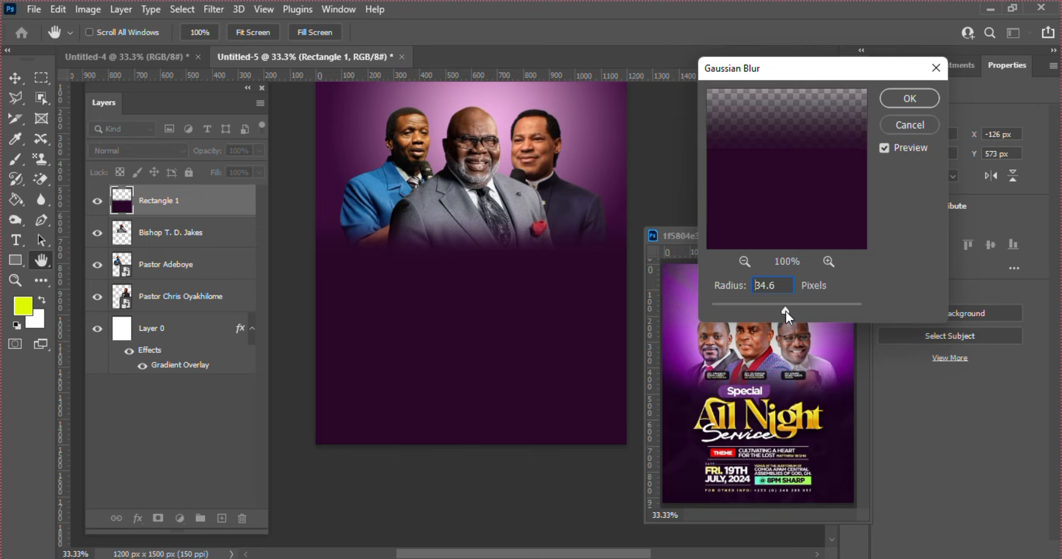
drag(792, 312, 787, 312)
drag(786, 311, 786, 311)
key(Return)
Nudge the blurred rectangle up to Y 553 px so its soft edge covers the lower part of the three portraits
key(v)
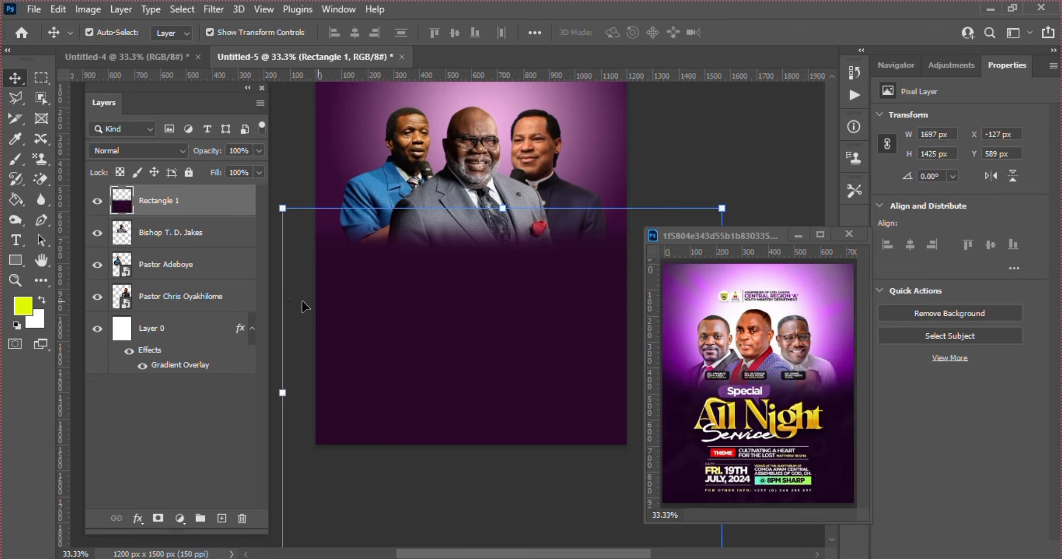
click(723, 209)
key(Up)
key(Up)
key(Up)
key(Up)
key(Up)
key(Up)
key(Up)
key(Up)
key(Up)
key(Up)
key(Up)
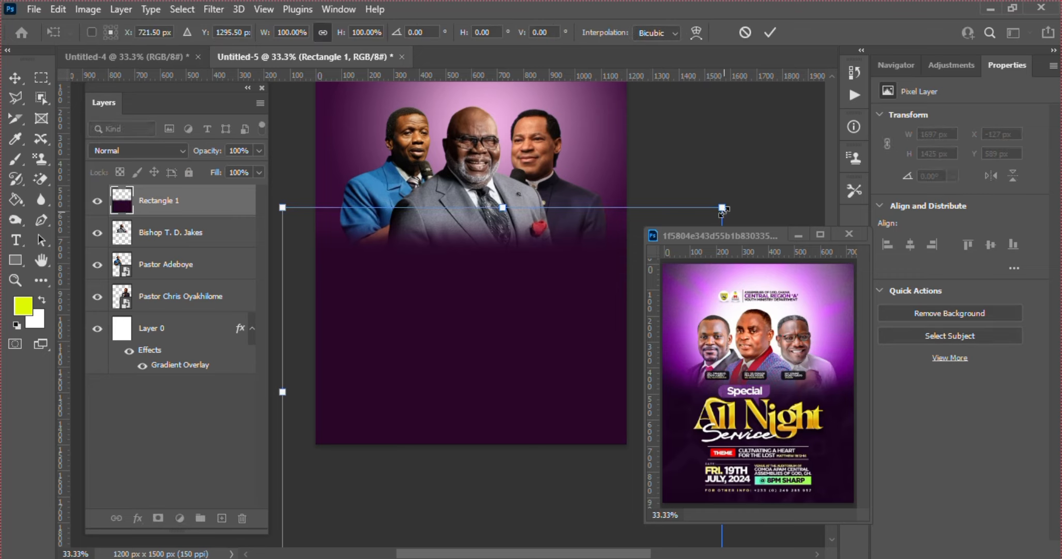
key(Up)
key(Up)
key(Up)
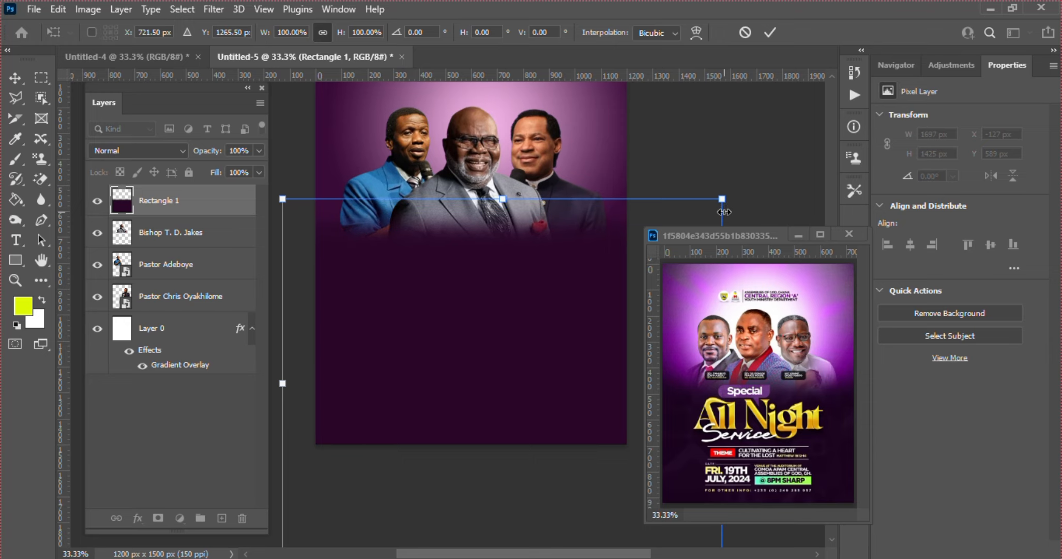
key(Return)
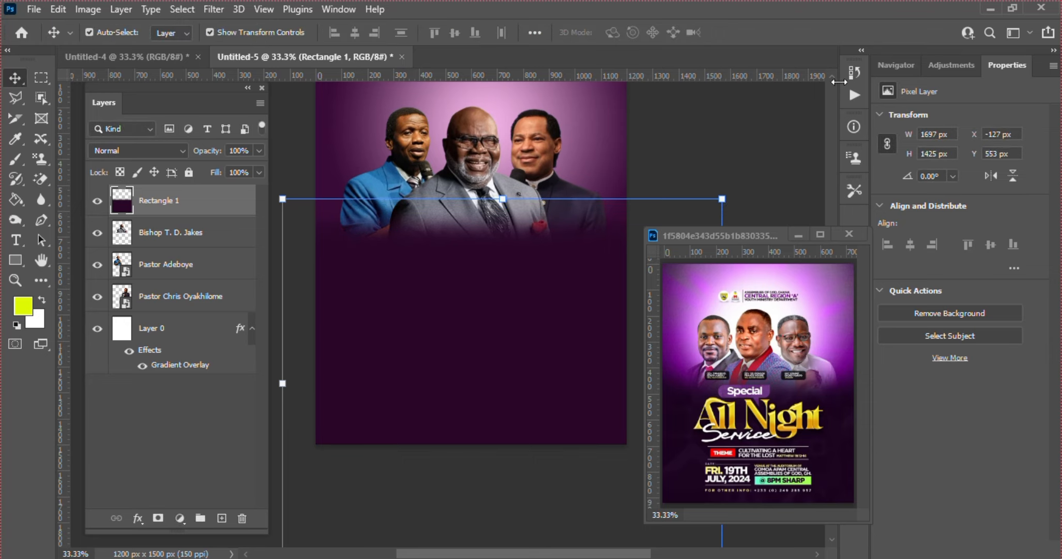
click(833, 77)
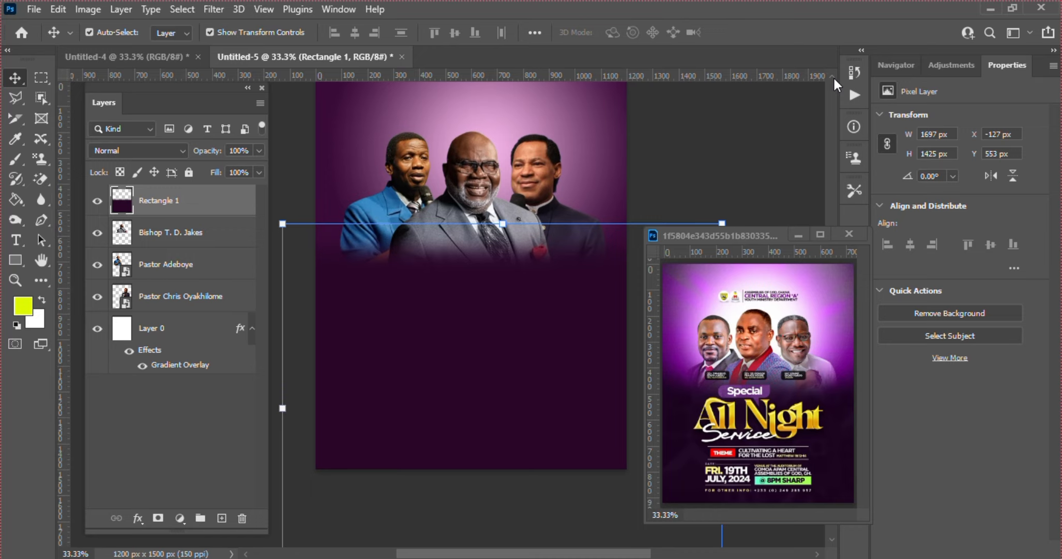
click(834, 77)
click(833, 76)
click(834, 77)
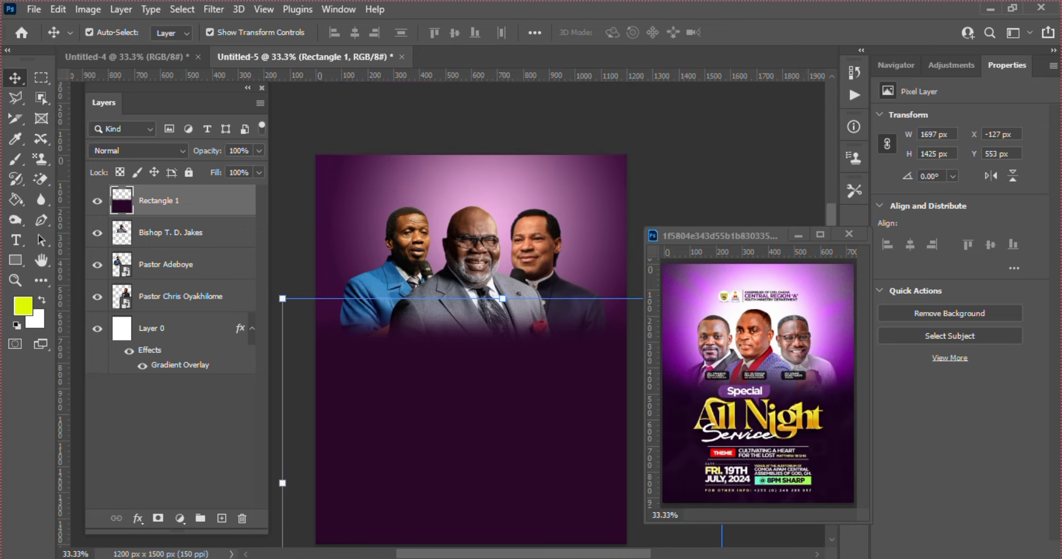
Place the Assemblies of God logo PNG from the Downloads folder and scale it to about 94 × 89 px above the left portrait
mouse_move(486, 556)
click(505, 524)
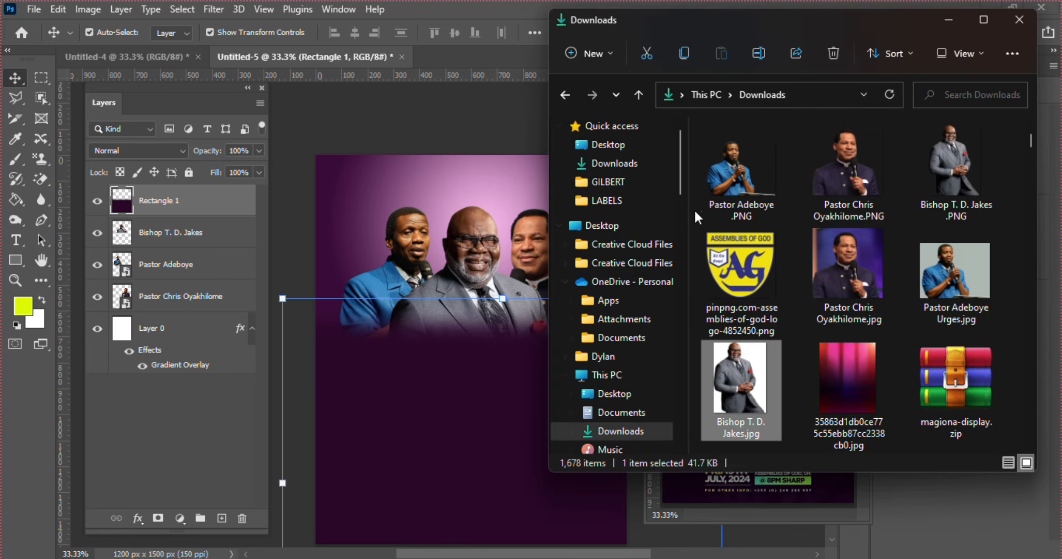
drag(744, 281, 457, 241)
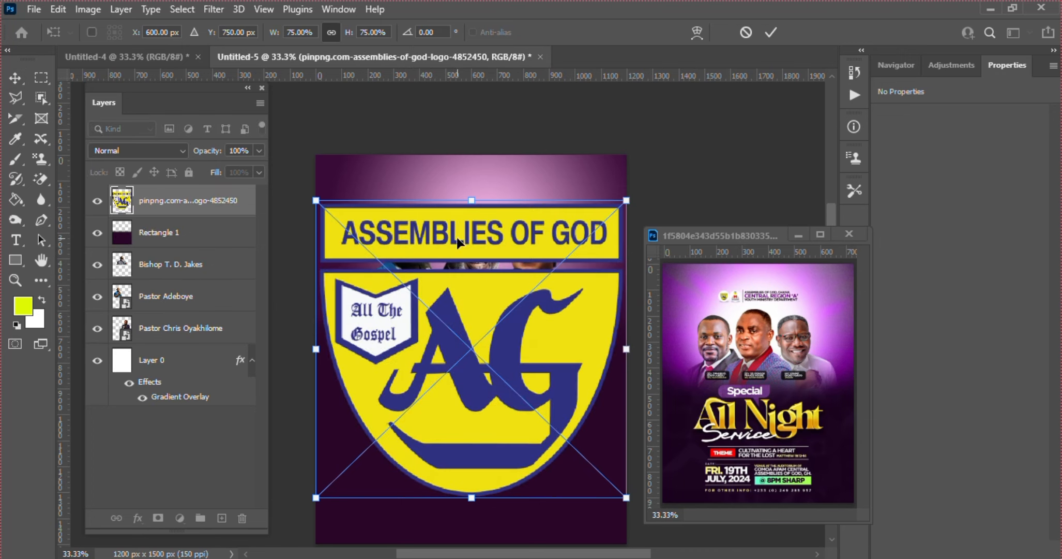
drag(626, 498, 415, 189)
key(Return)
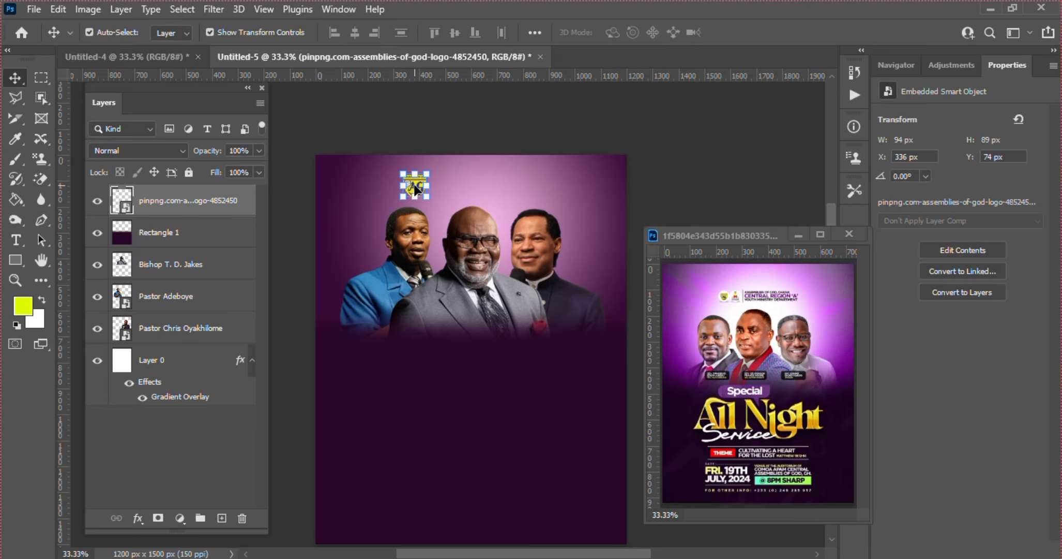
Start a text layer just right of the logo and set its font size to 14 pt
key(t)
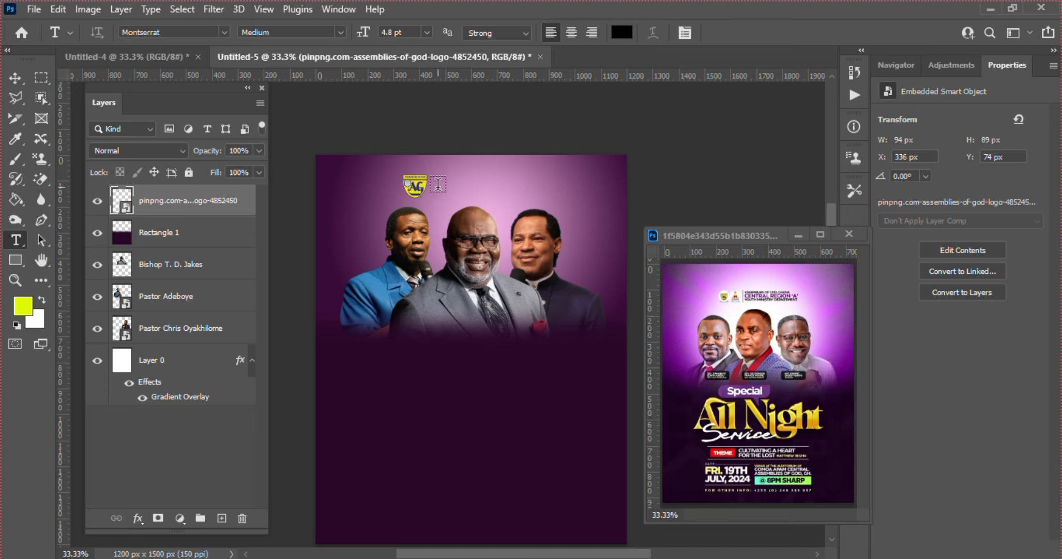
click(438, 184)
text(L)
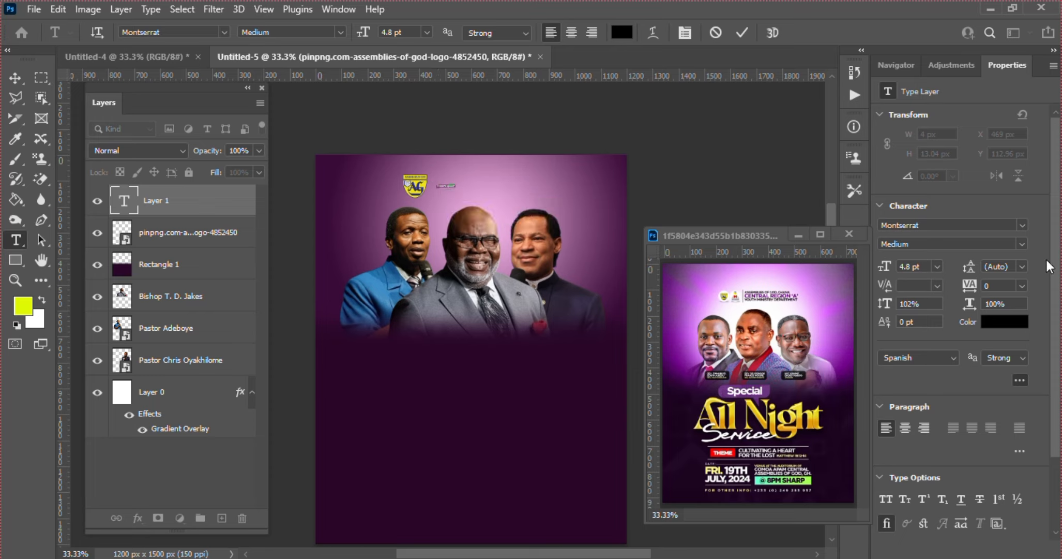
click(937, 266)
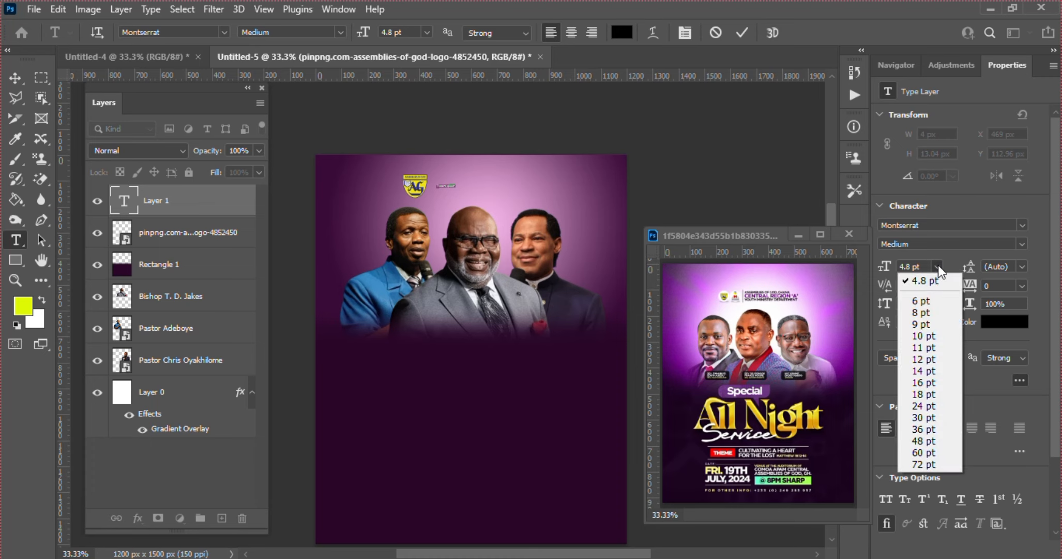
click(913, 371)
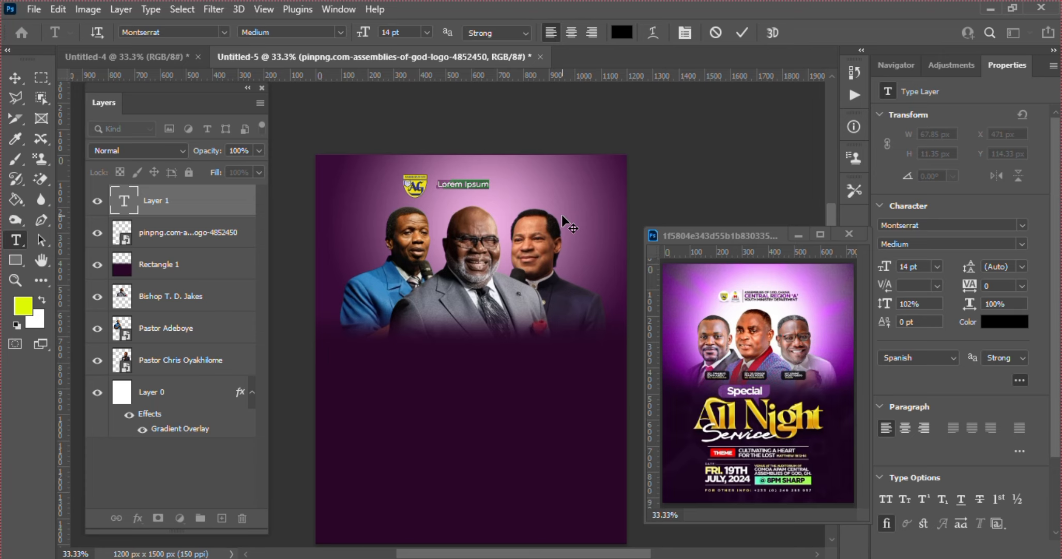
Copy "ASSEMBLIES OF GOD, GHANA" from the Notepad notes and paste it over the placeholder text beside the logo
click(706, 558)
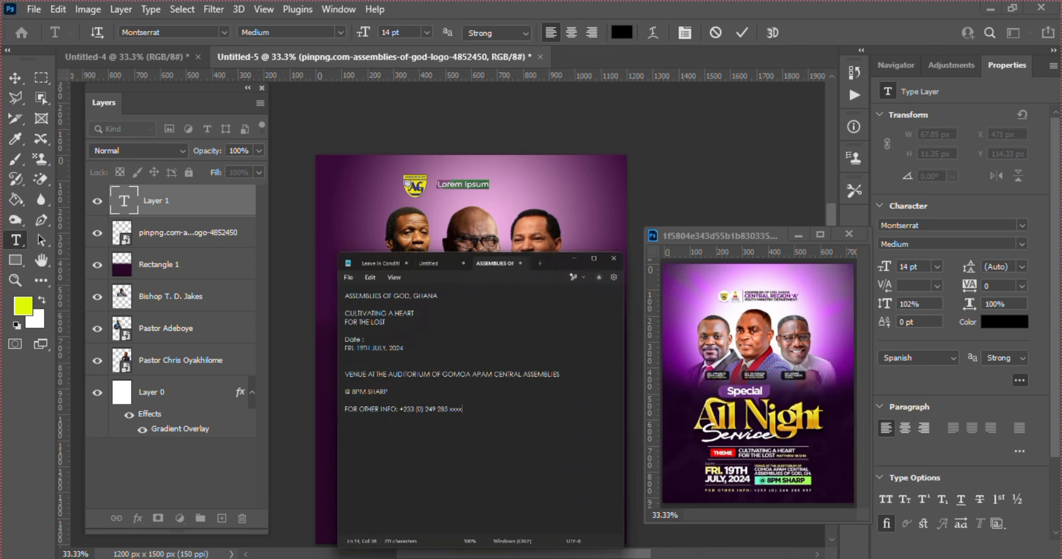
click(193, 91)
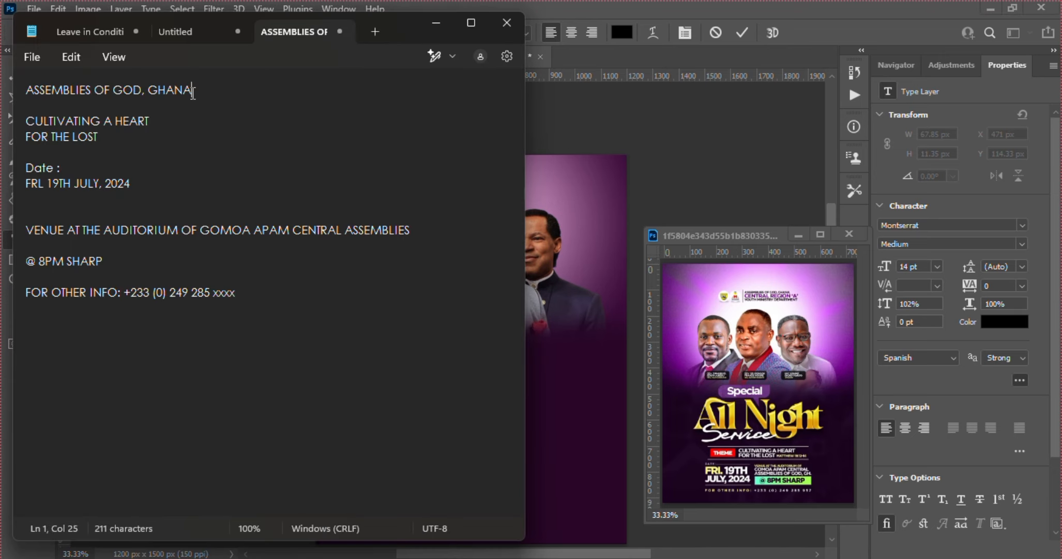
drag(193, 92, 7, 89)
key(ctrl+c)
click(568, 173)
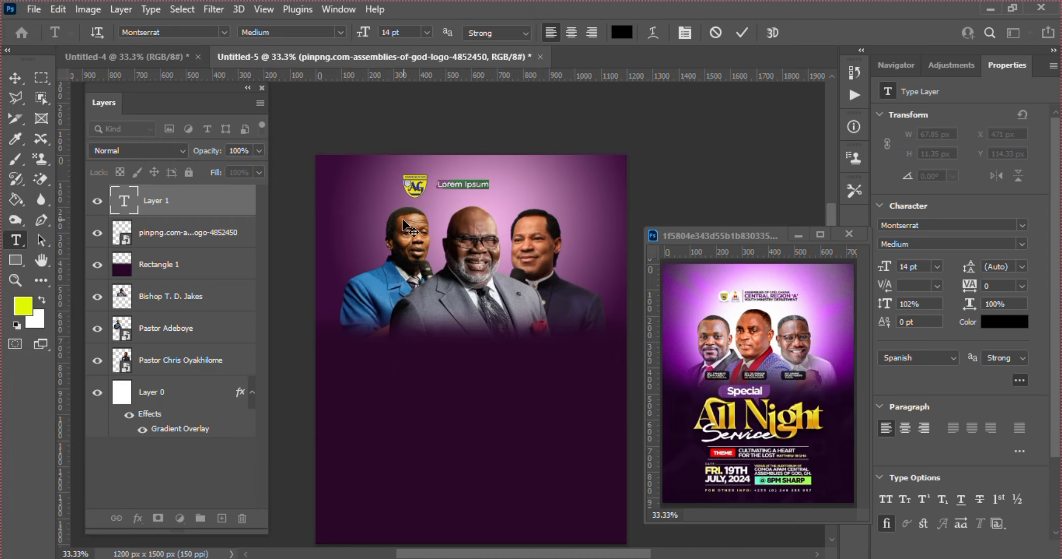
key(ctrl+v)
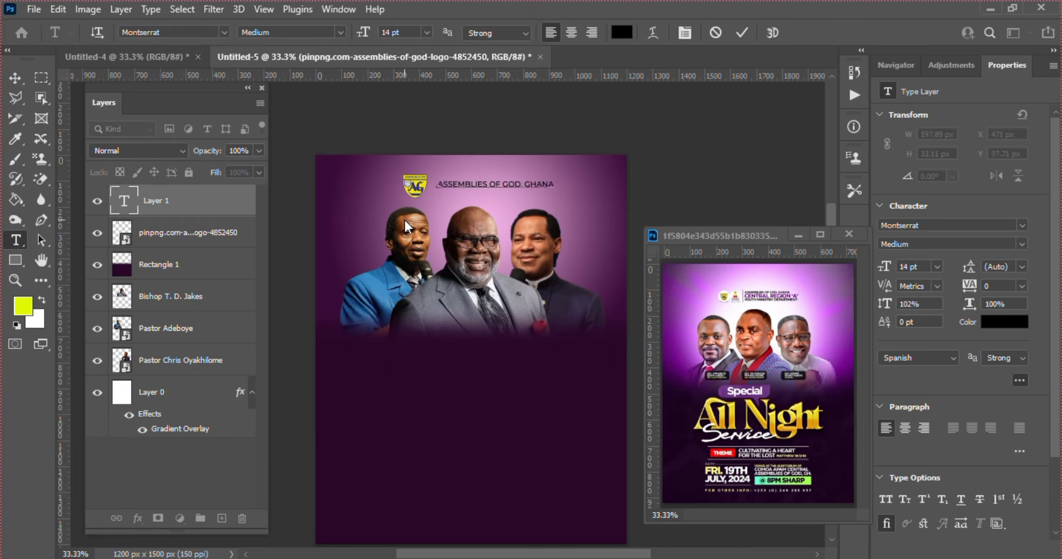
click(740, 33)
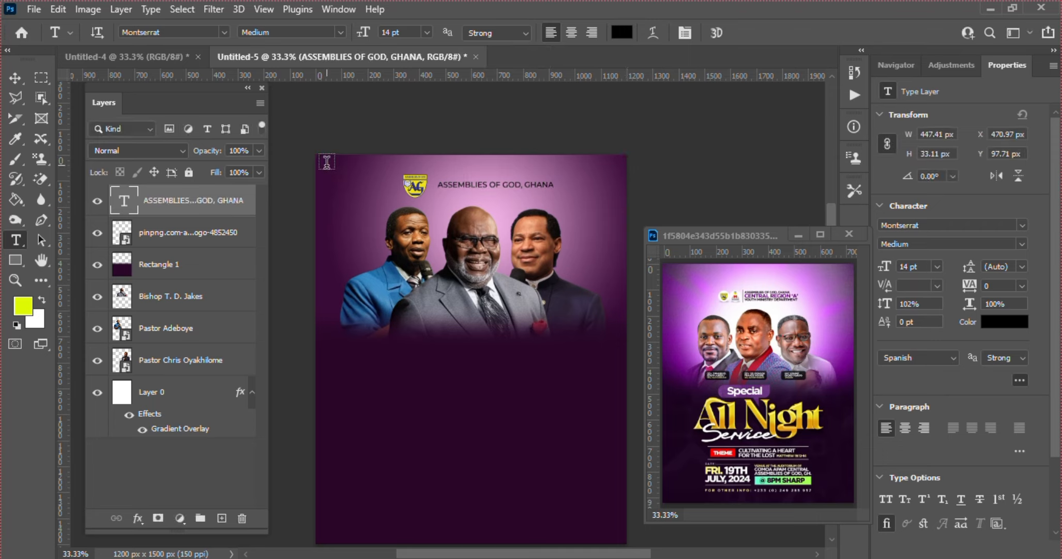
Duplicate the "ASSEMBLIES OF GOD, GHANA" text and nudge the copy down to Y 130.71 px, directly below the original
key(v)
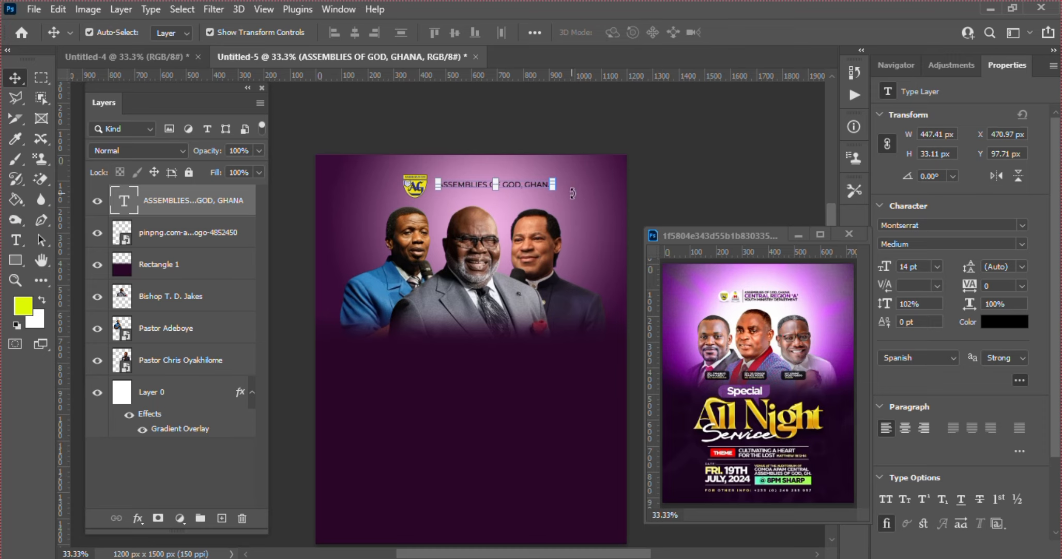
key(ctrl)
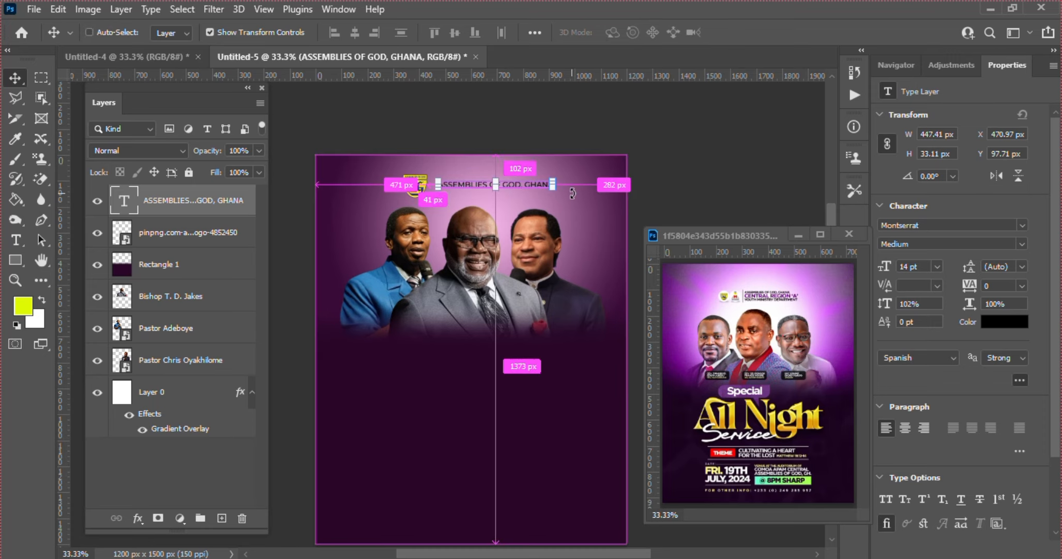
key(ctrl+j)
key(Down)
key(Down)
key(Down)
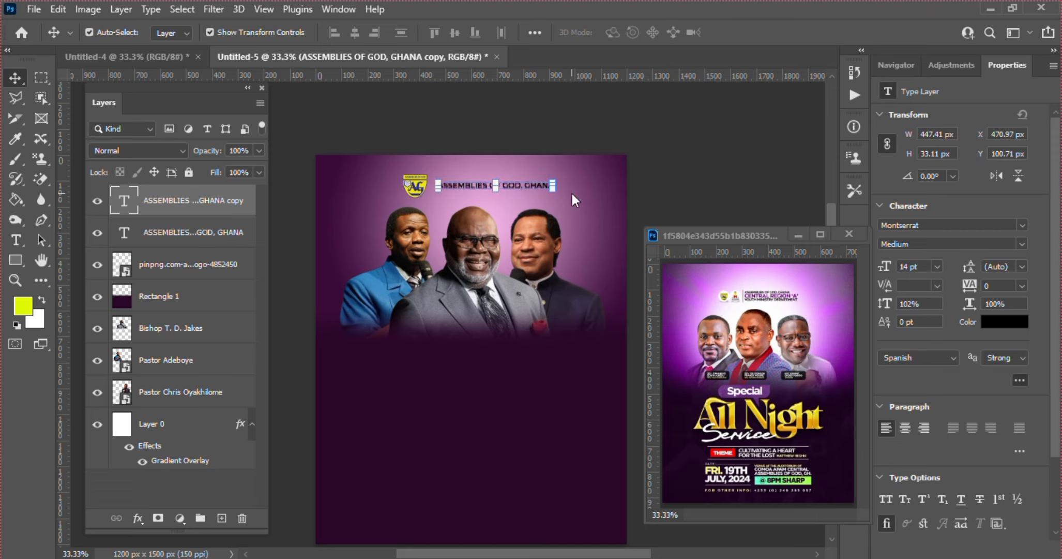
key(Down)
key(Down)
key(Down)
key(Down)
key(Down)
key(Down)
key(Down)
key(Down)
key(Down)
key(Down)
key(Down)
key(Down)
key(Down)
key(Down)
key(Down)
key(Down)
key(Down)
key(Down)
key(Down)
key(Down)
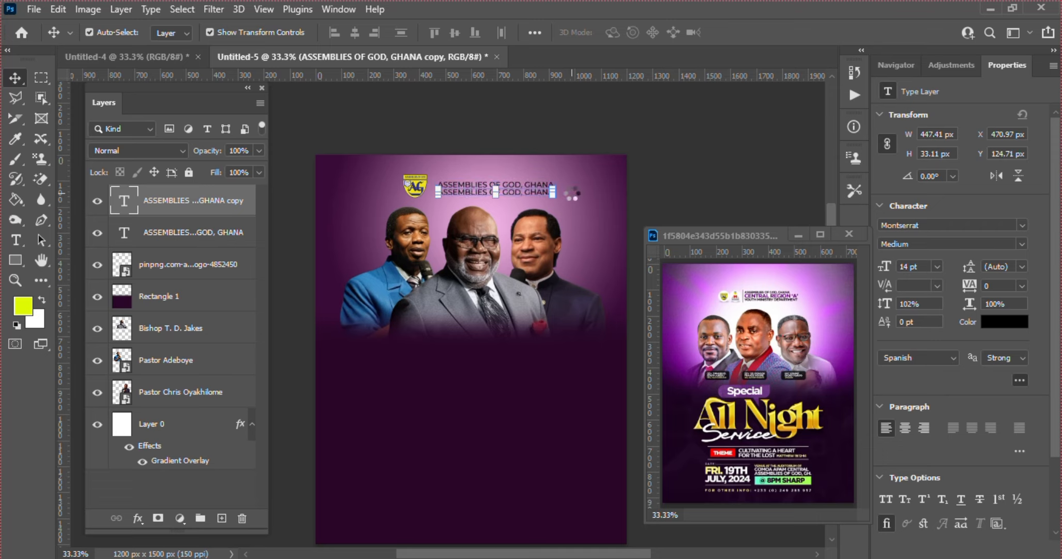
key(Down)
key(Down)
key(Down)
key(Down)
key(Down)
key(Down)
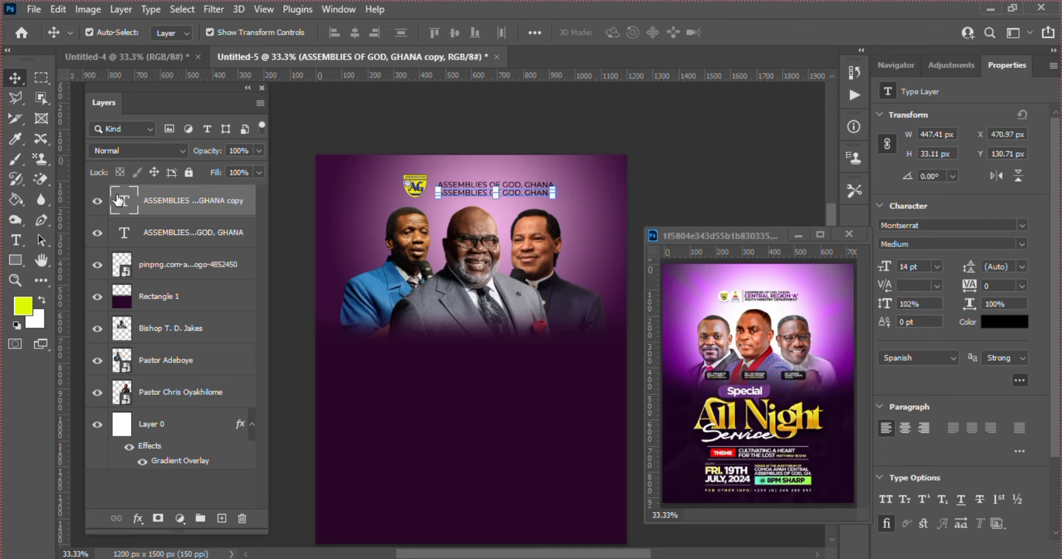
Replace the duplicated line's text with "CENTRAL REGION 'B'"
double_click(119, 200)
text(CE)
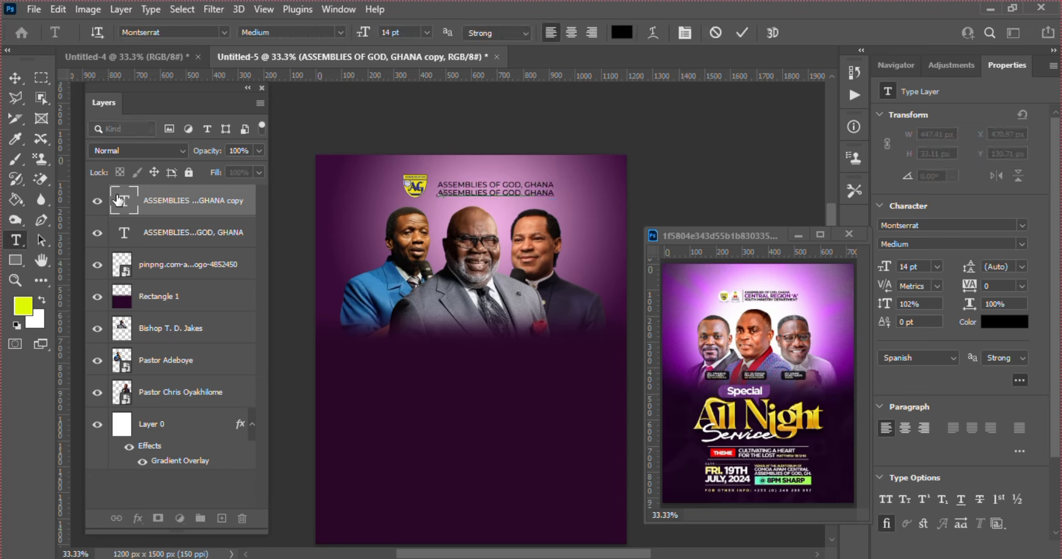
text(NT)
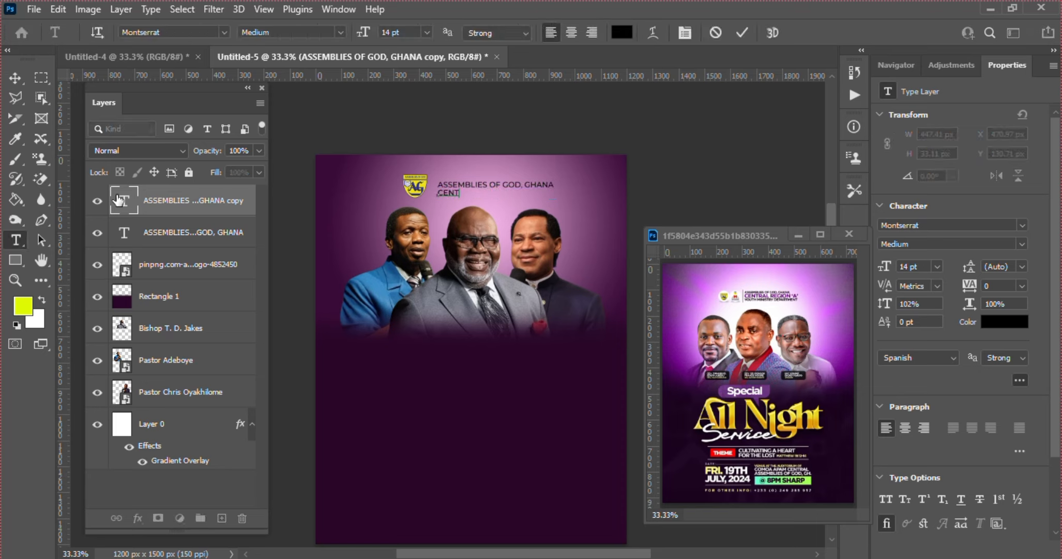
text(I)
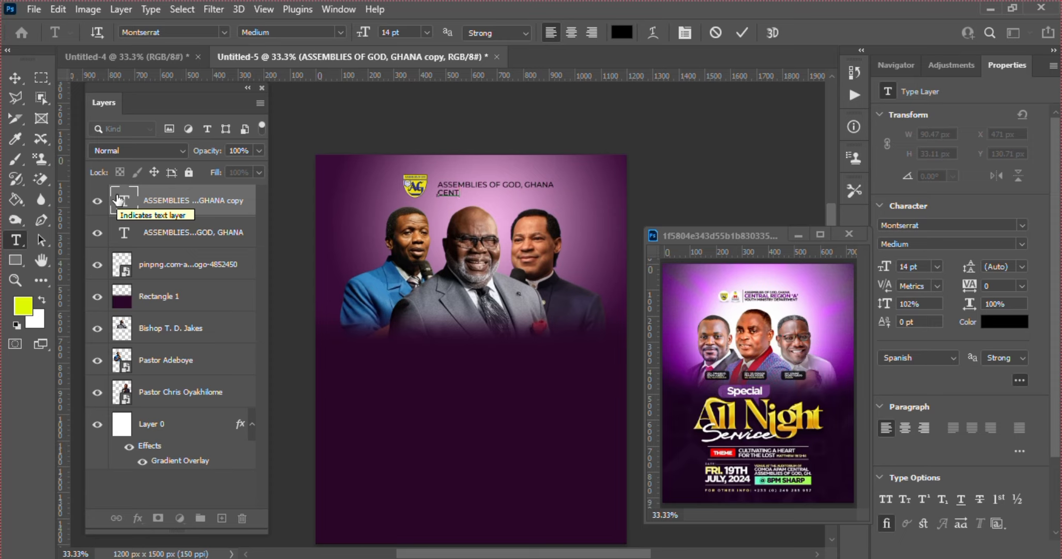
text(RAL REG)
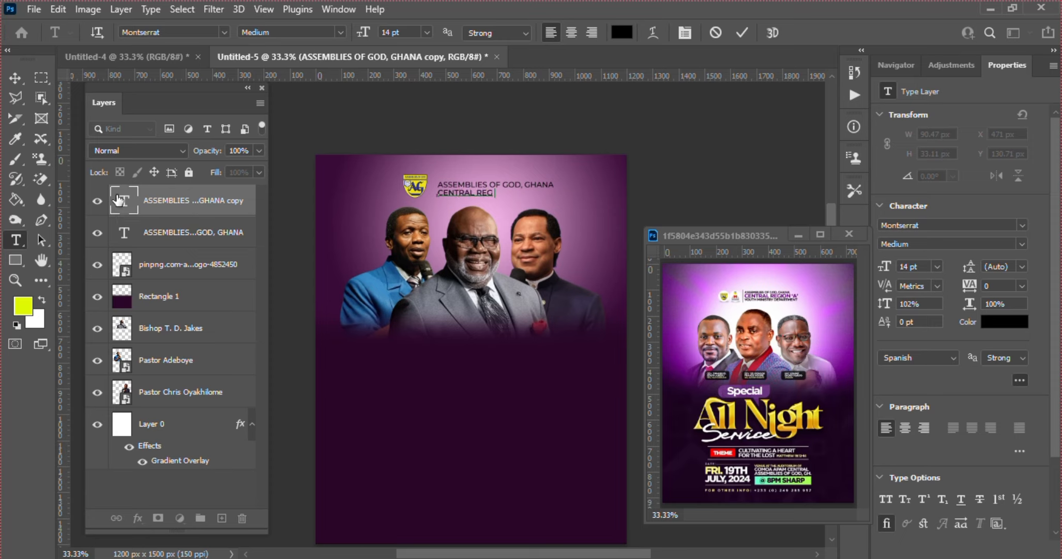
text(ION 'B)
Set the font size of the "CENTRAL REGION 'B'" text to 17 pt
drag(519, 193, 431, 195)
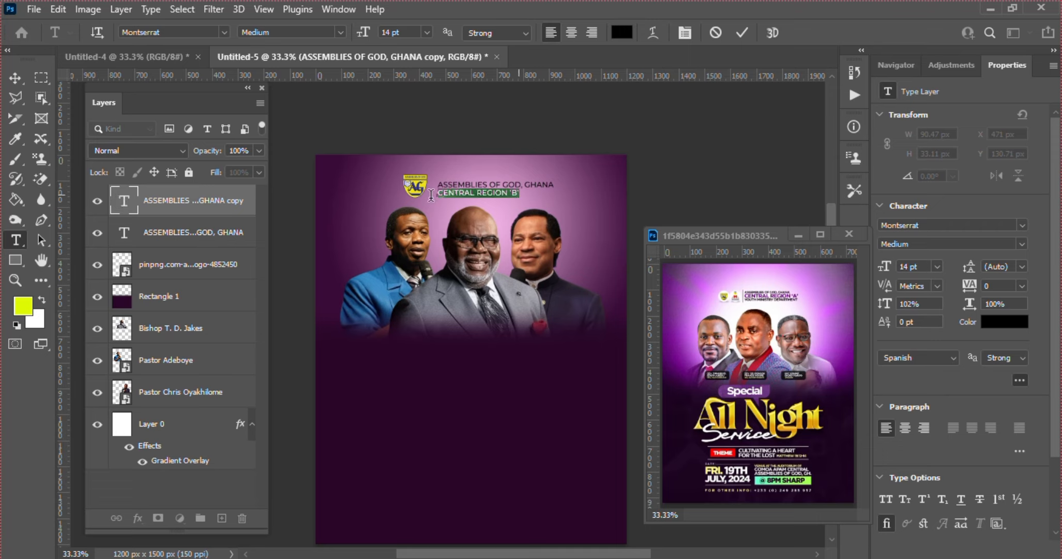
click(909, 267)
key(Up)
key(Up)
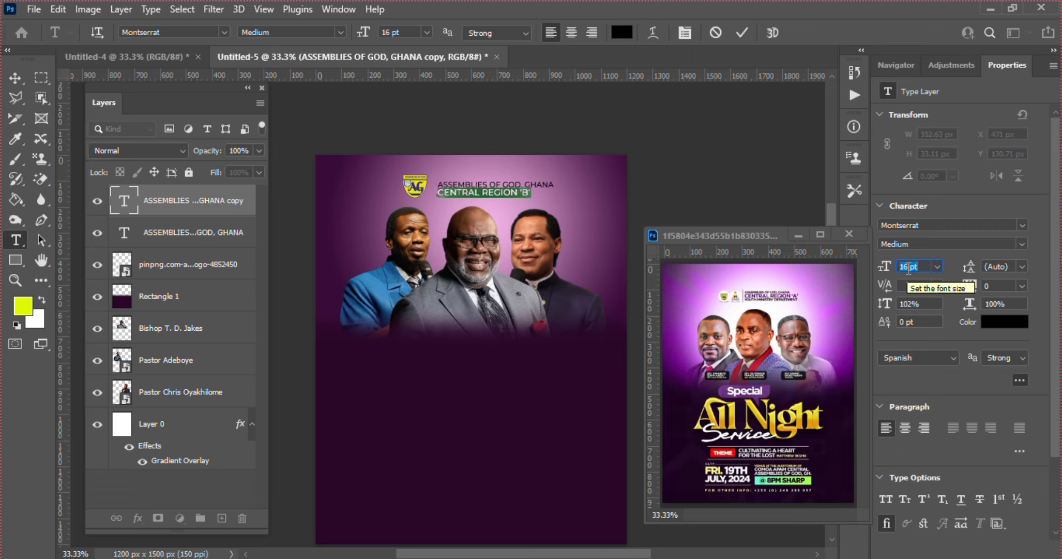
key(Up)
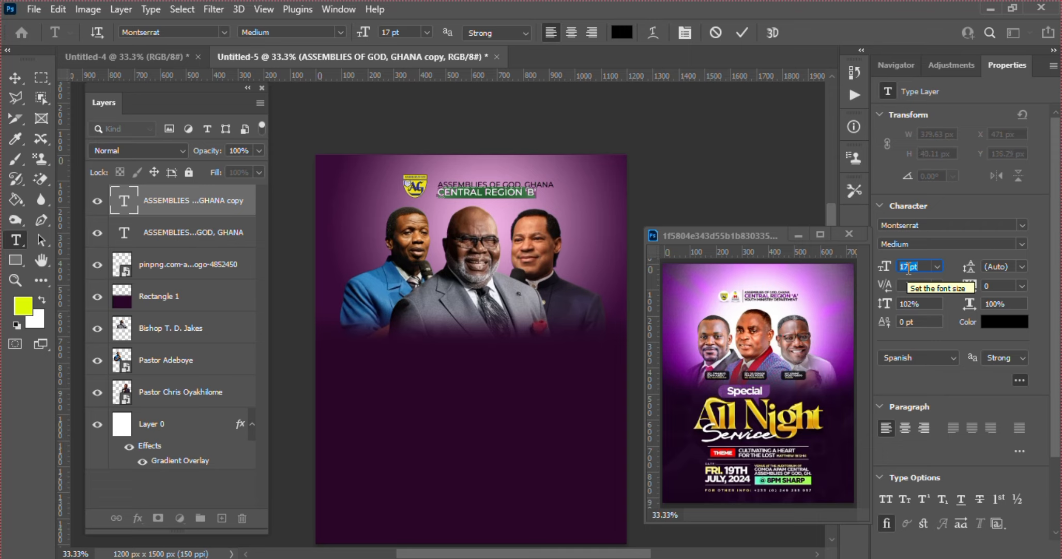
key(Return)
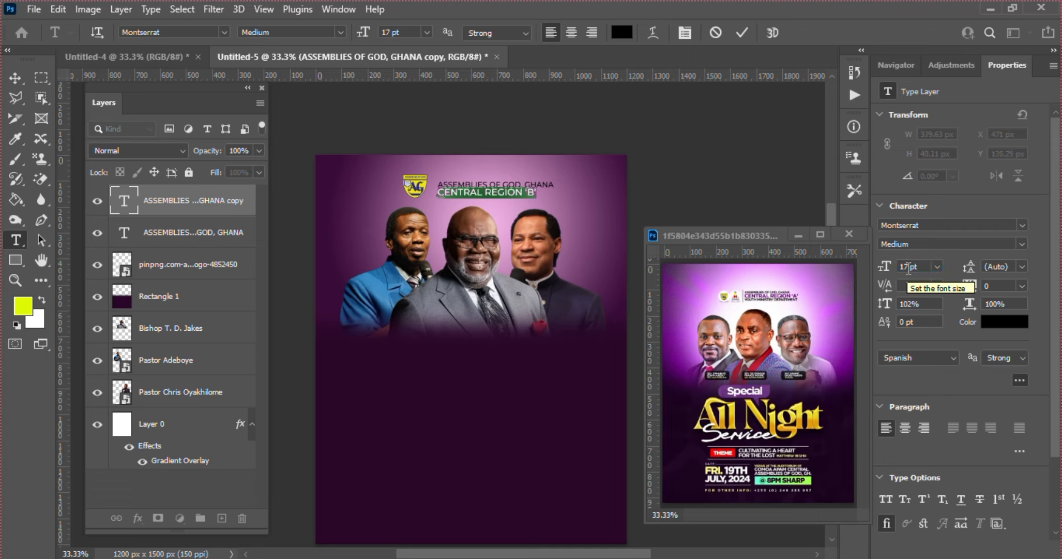
click(742, 33)
key(v)
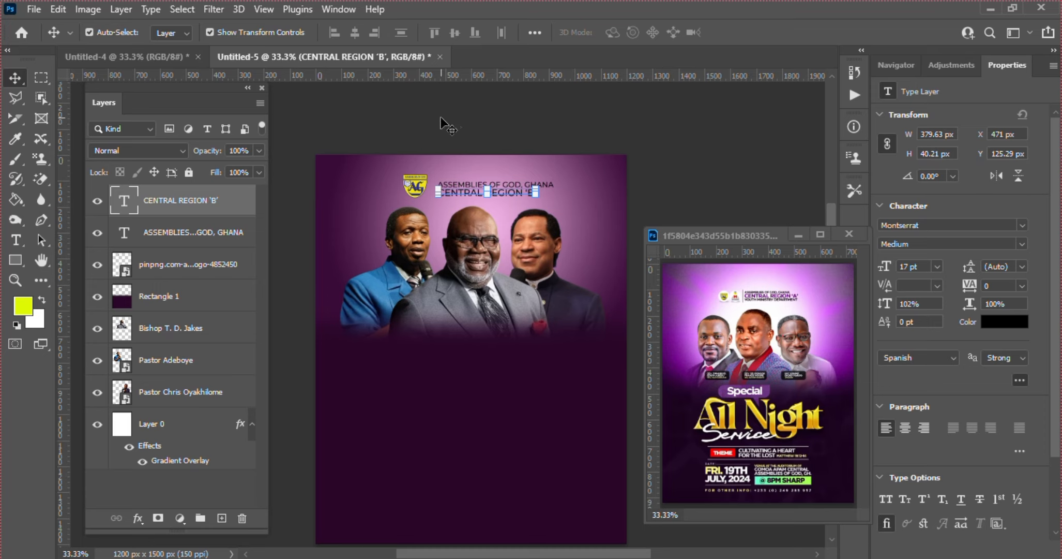
Draw a vertical divider line about 54 px long between the logo and the header text, and fill it with the recently used dark purple
click(9, 261)
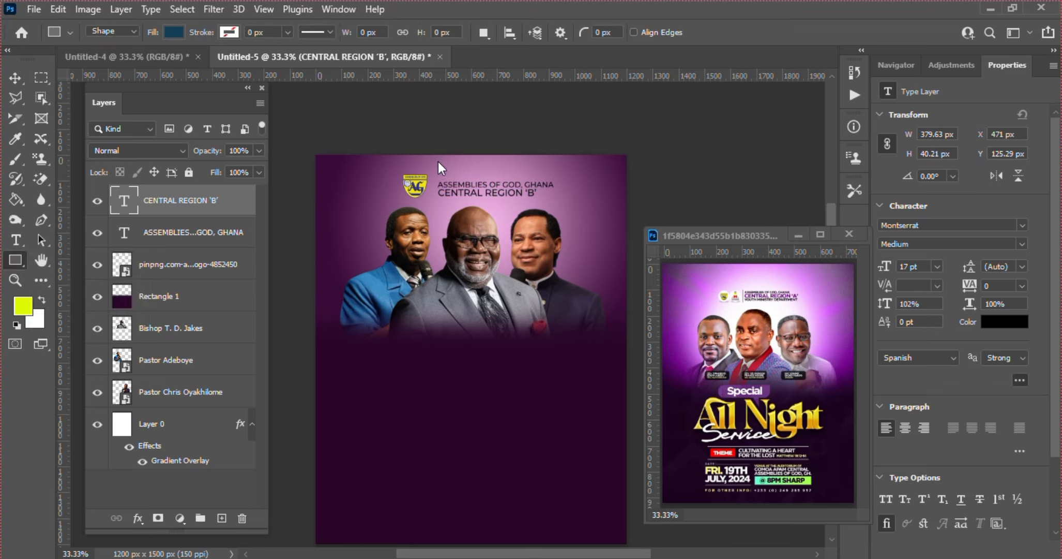
drag(434, 179, 434, 194)
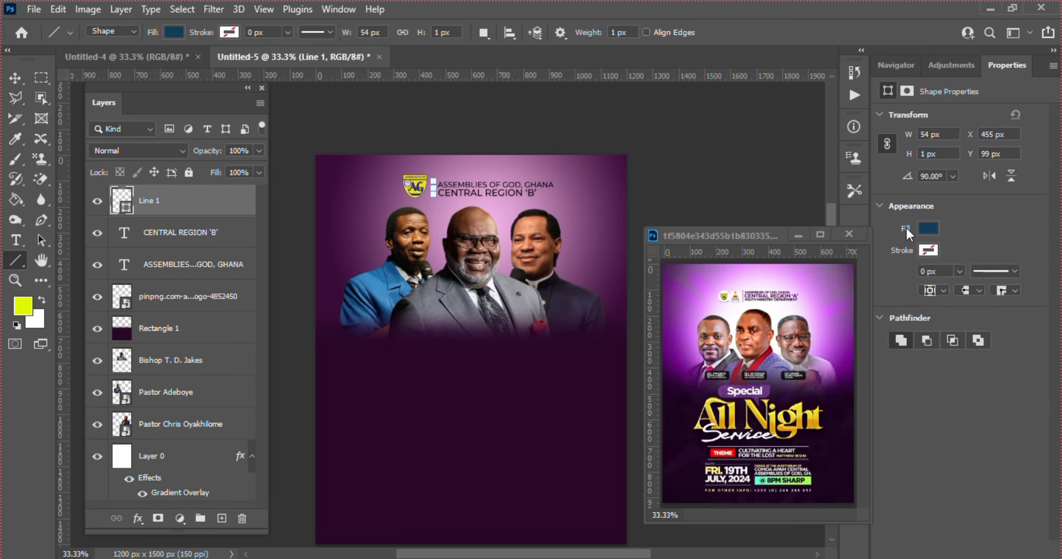
click(928, 228)
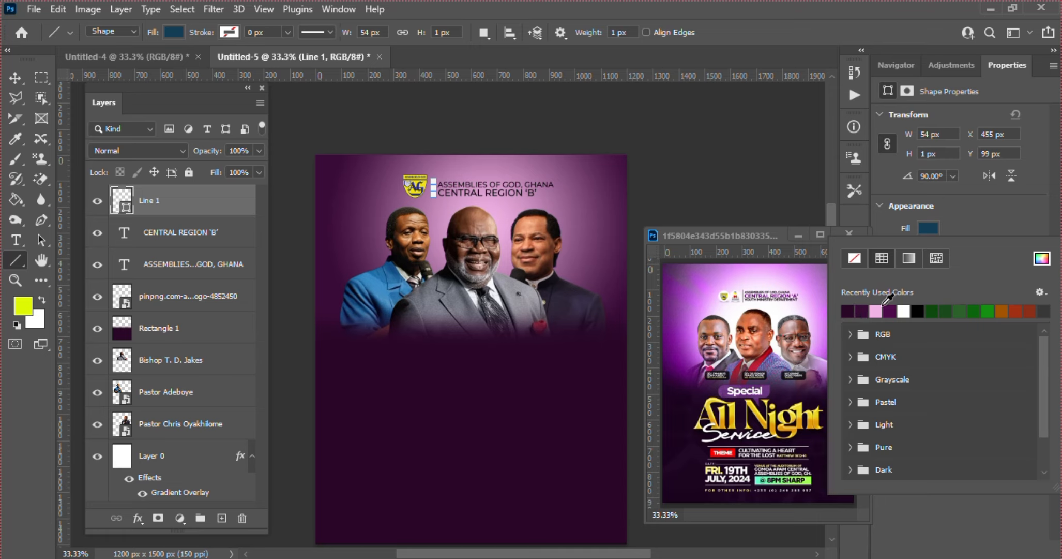
click(848, 311)
click(965, 218)
Give the divider line a 1 px stroke in the same dark purple
click(926, 252)
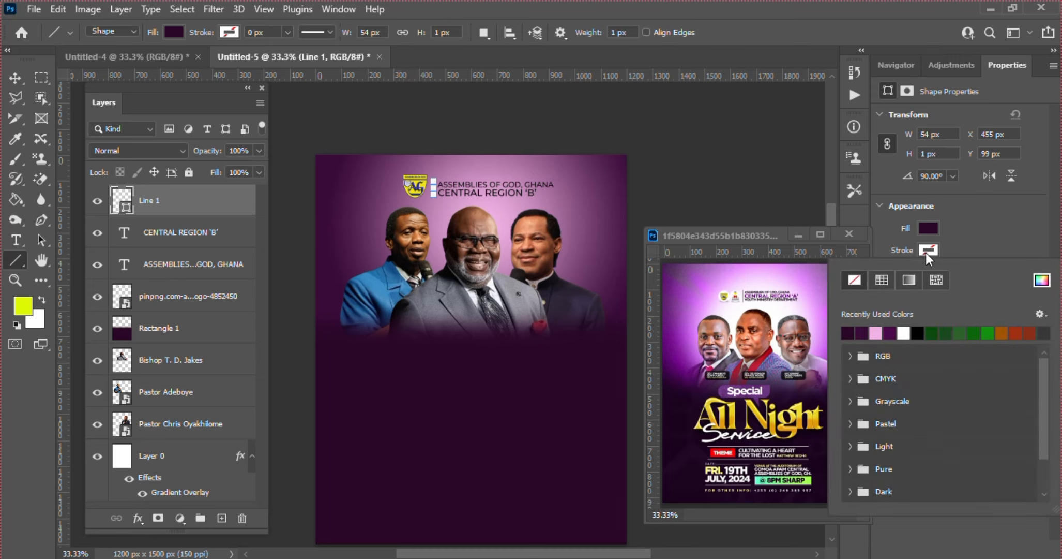
click(848, 333)
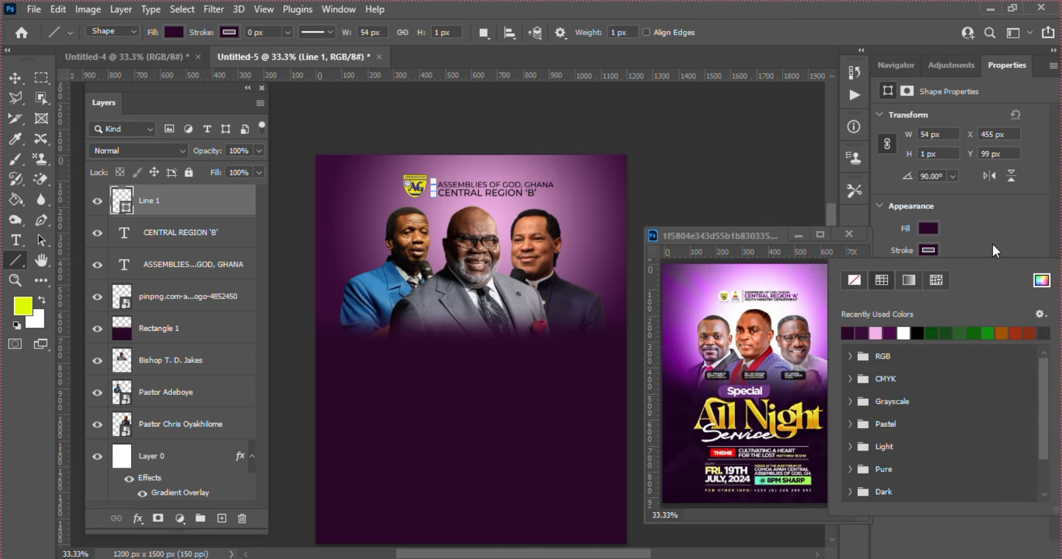
double_click(932, 271)
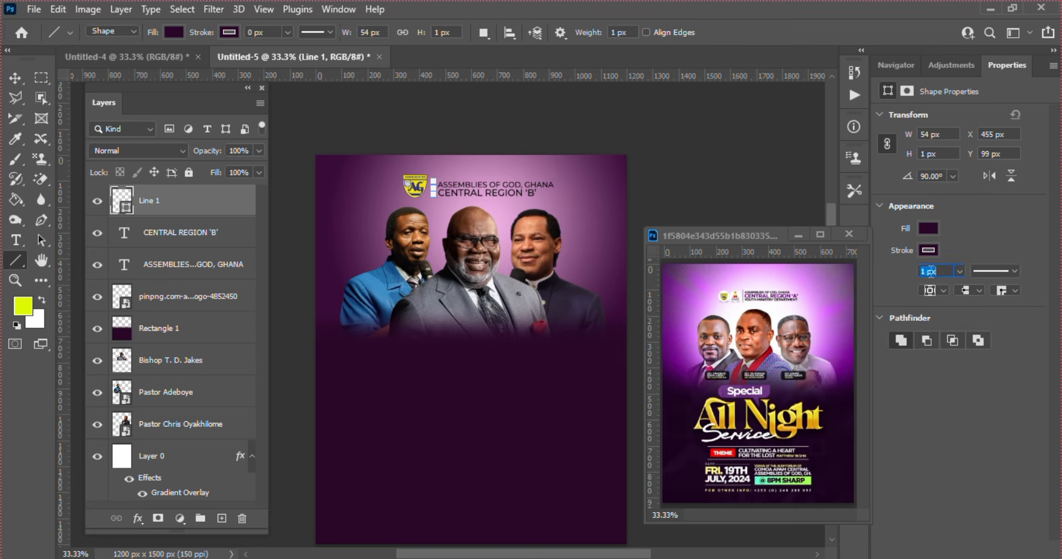
text(1)
key(Return)
key(v)
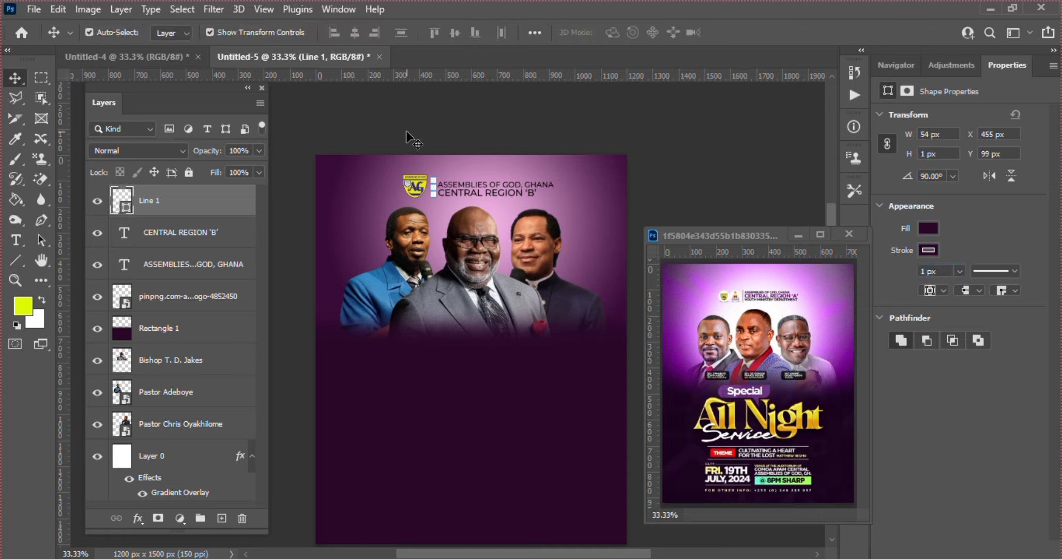
click(394, 131)
Scale the church logo down to about 71 × 68 px, keeping it beside the divider line
click(416, 191)
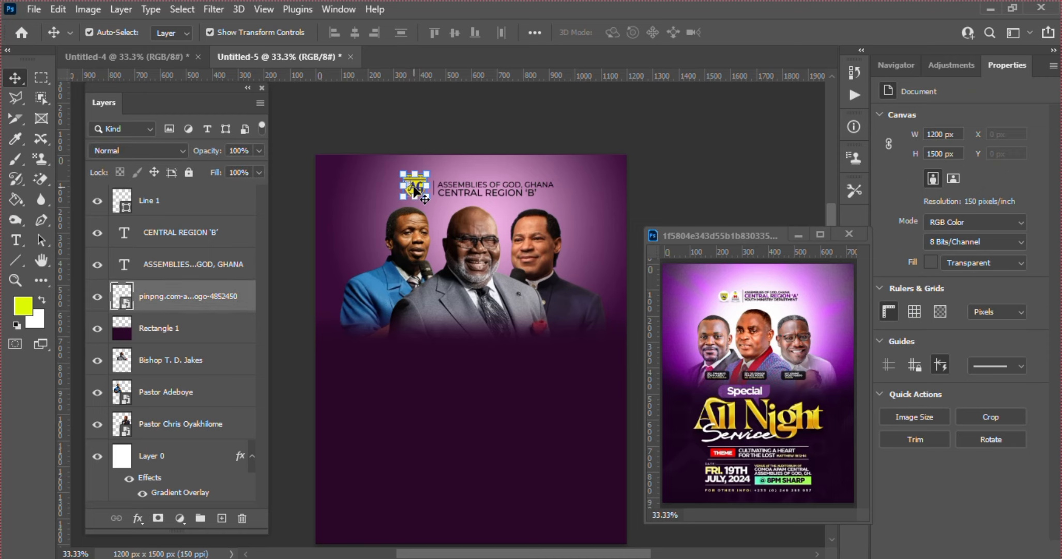
click(402, 175)
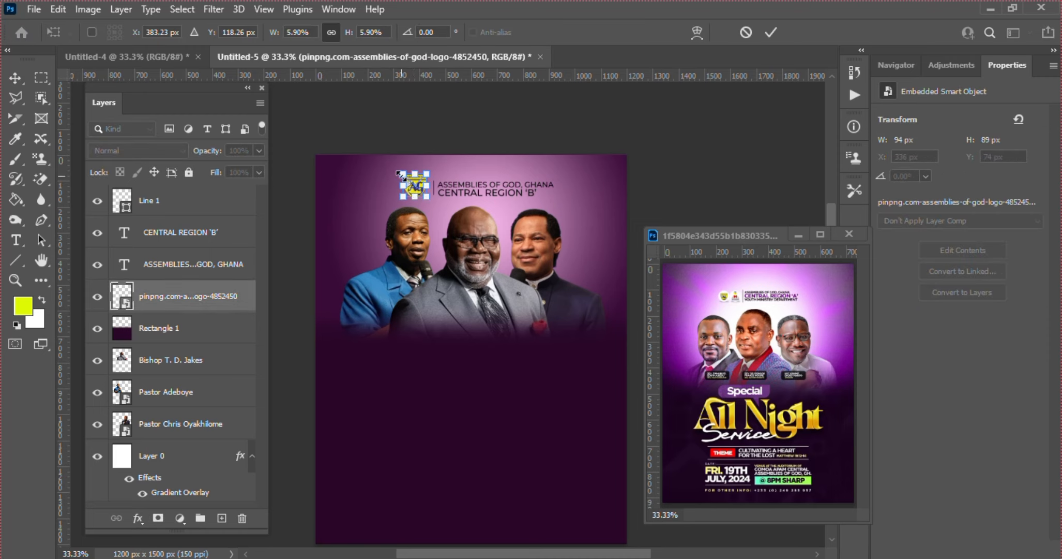
drag(401, 175, 407, 179)
key(Return)
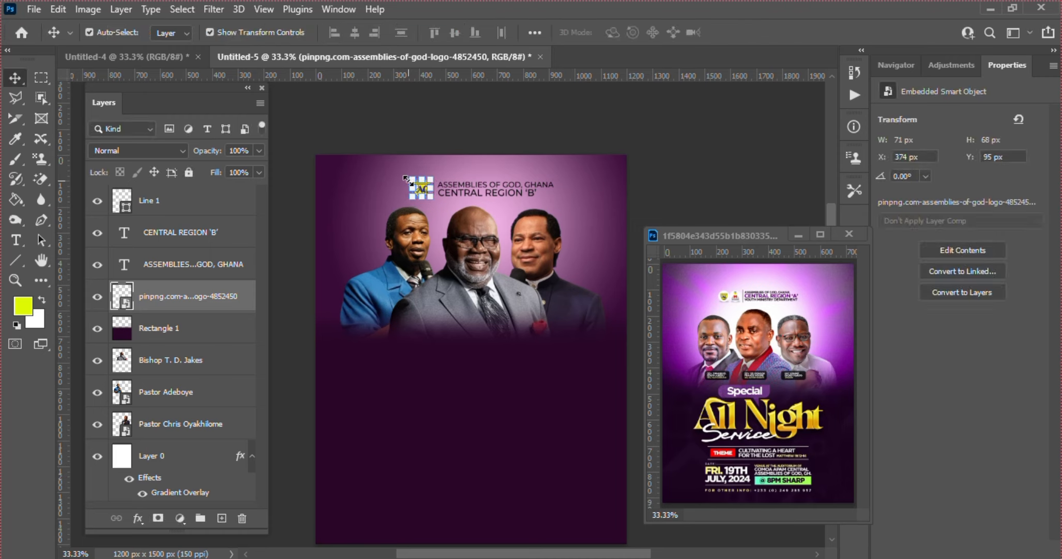
Group the logo with the two header text lines and name the group "LOGO"
ctrl+click(171, 268)
ctrl+click(192, 237)
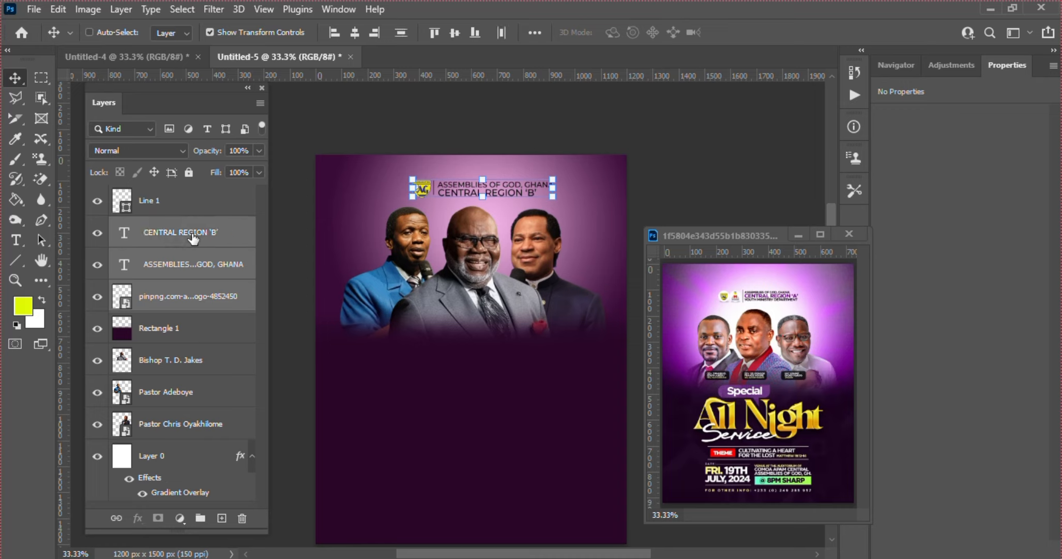
click(201, 517)
double_click(149, 226)
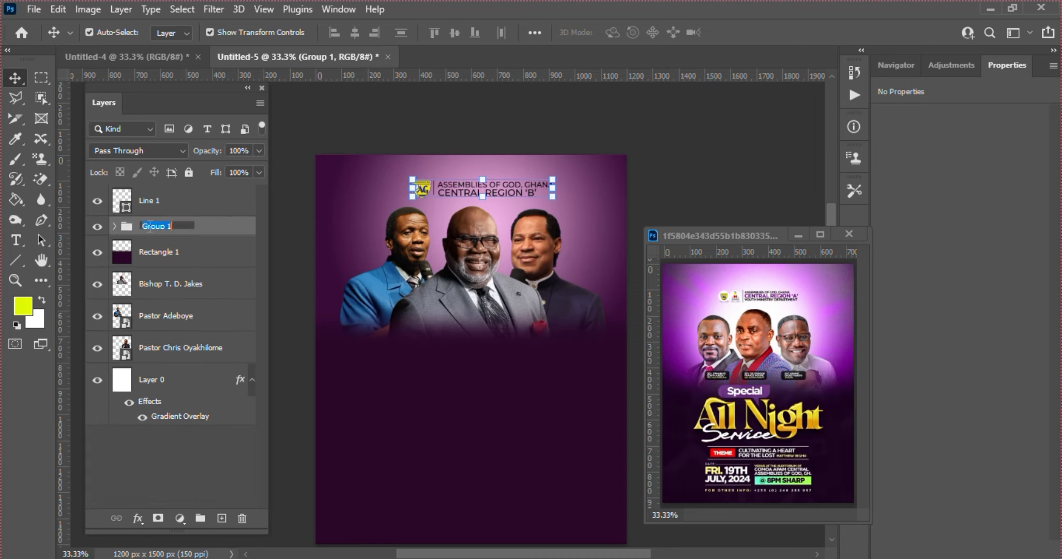
text(LOGO)
key(Return)
Nudge the LOGO group slightly upward, away from the portraits
key(Up)
key(Up)
key(Up)
key(Up)
key(Up)
key(Up)
key(Up)
key(Up)
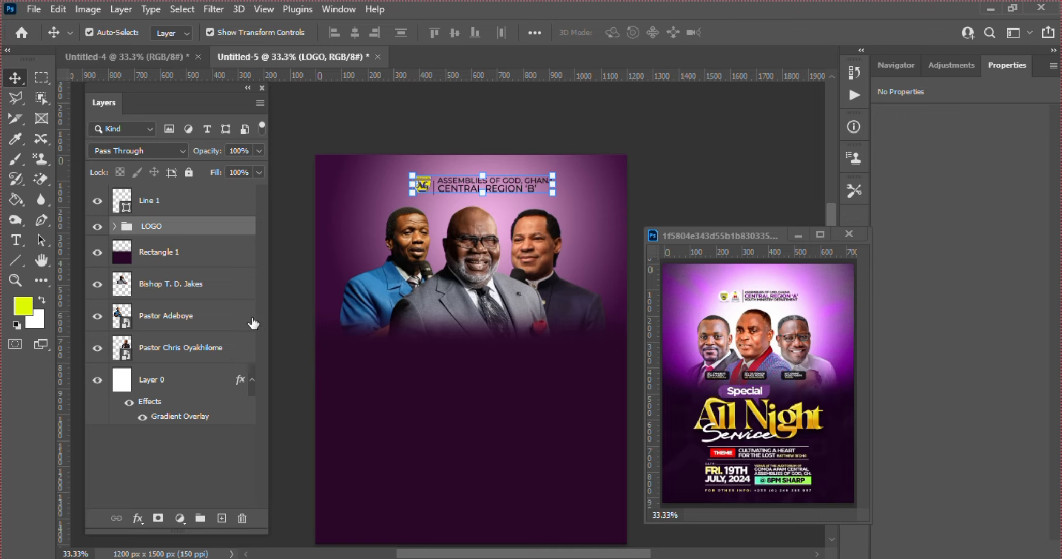
Select the background layer and place a vertical guide at the canvas's horizontal centre
click(155, 383)
drag(62, 364, 472, 274)
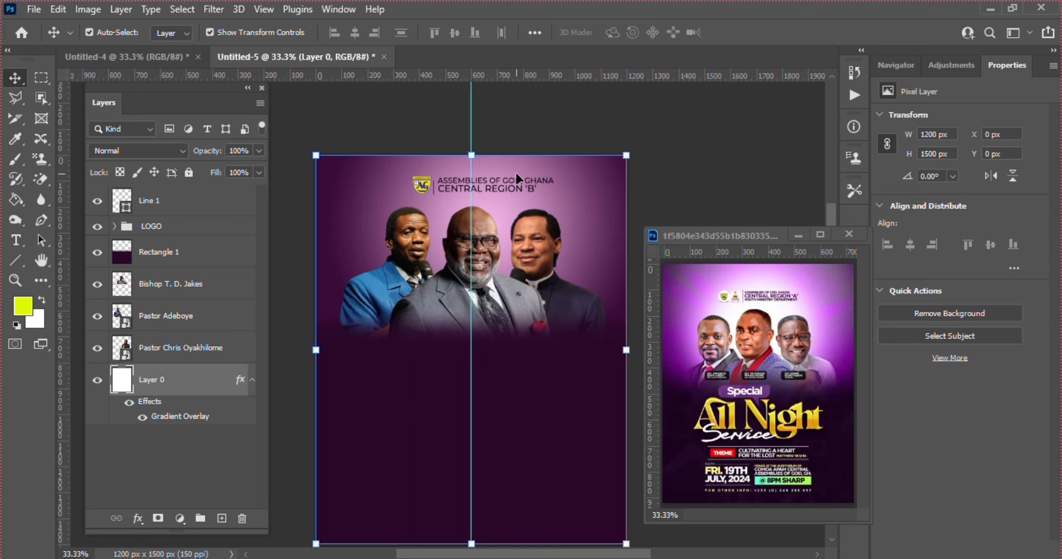
Set the font weight of the "CENTRAL REGION 'B'" text to SemiBold
click(520, 187)
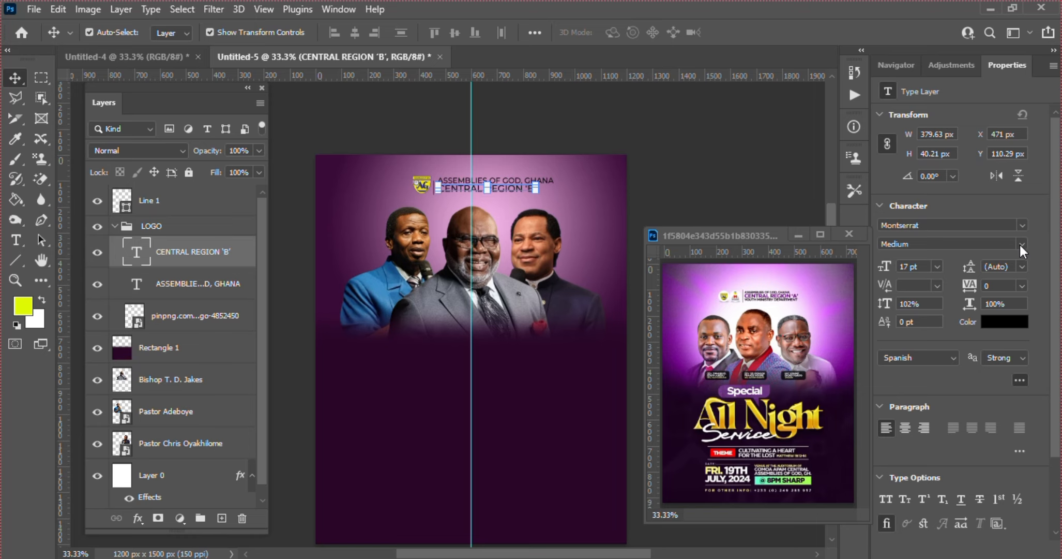
click(1020, 244)
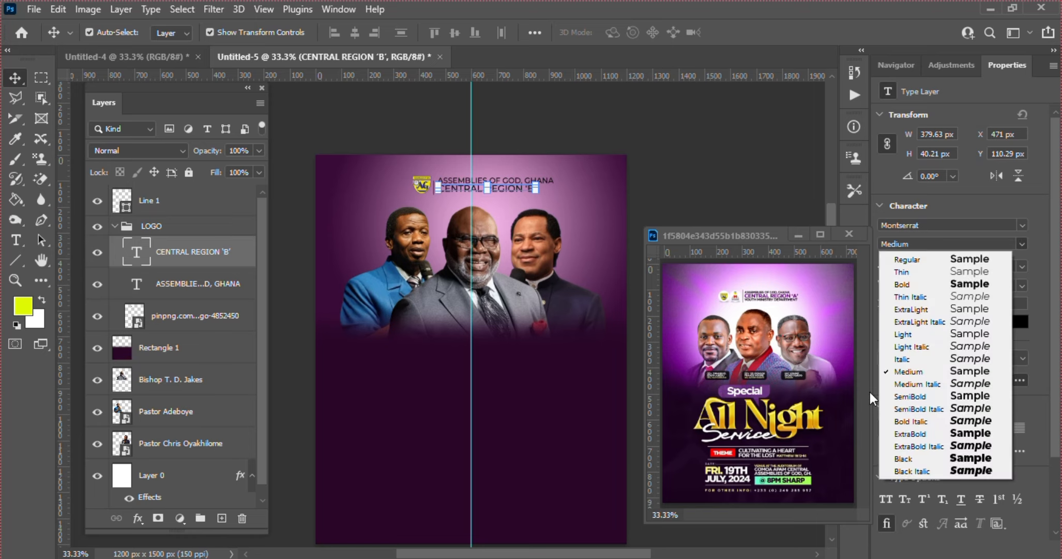
click(891, 397)
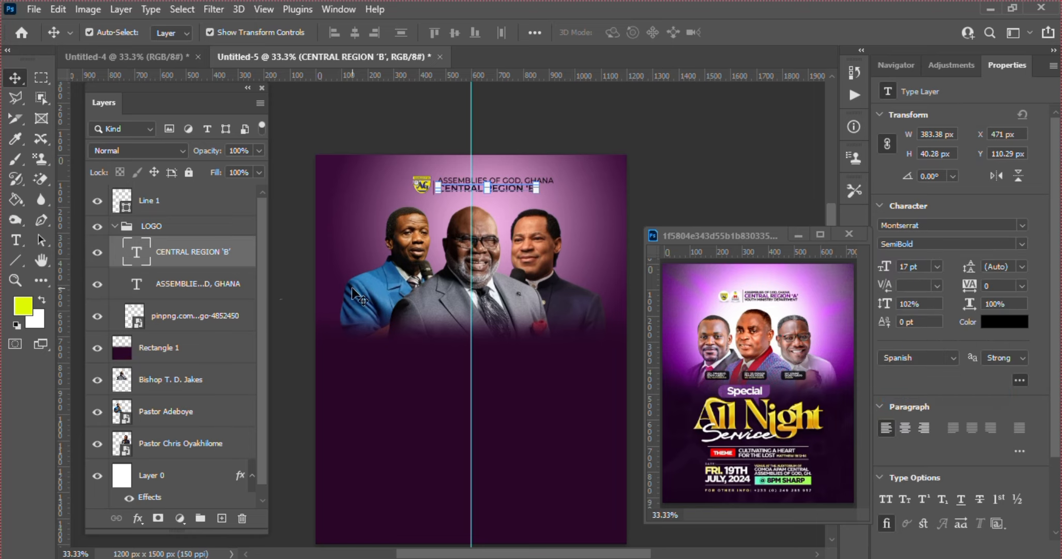
Shift the LOGO group to the left until it is centred on the vertical guide
click(169, 230)
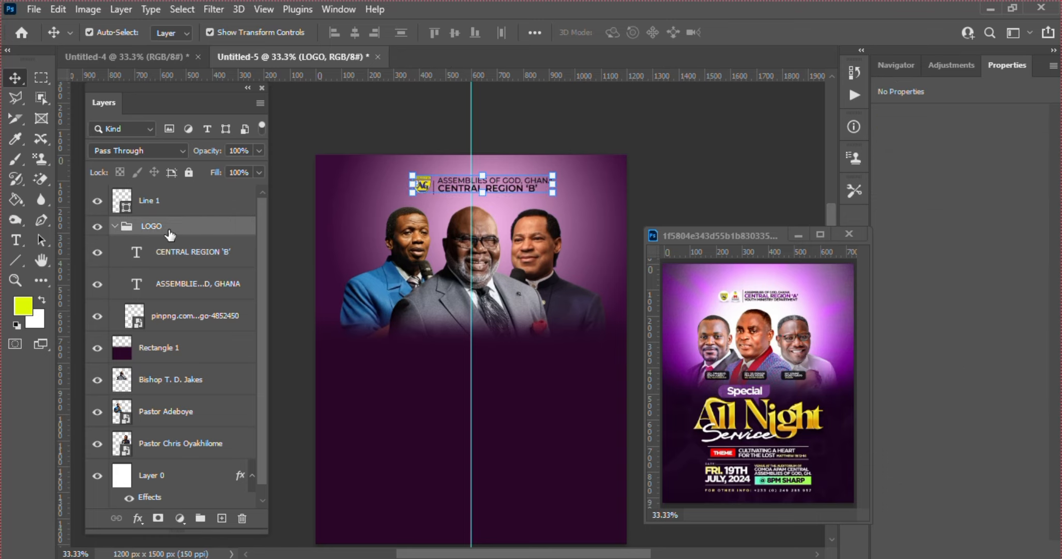
key(shift+Left)
key(shift+Left)
key(shift+Left)
key(shift+Left)
key(shift+Left)
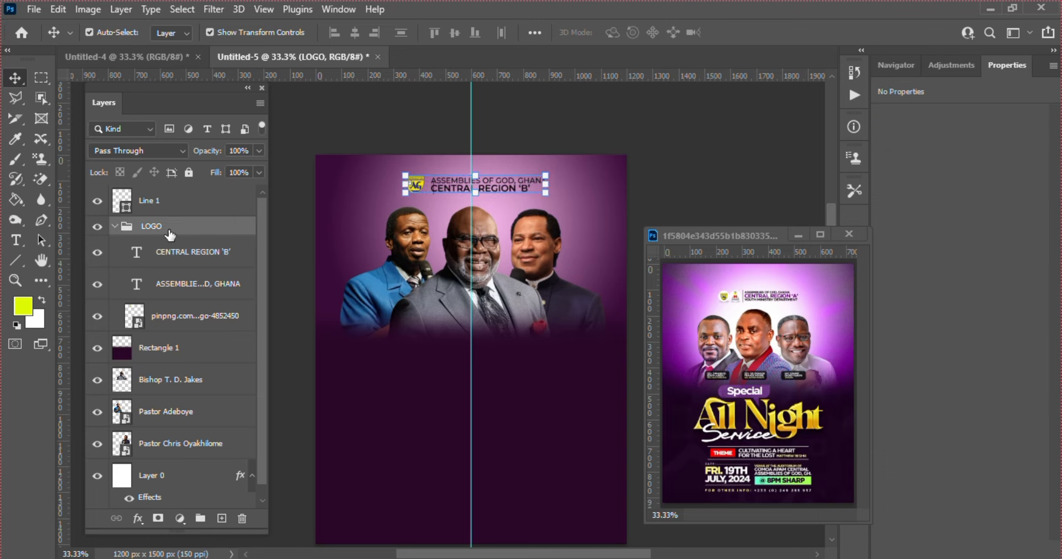
key(shift+Left)
key(shift+Left)
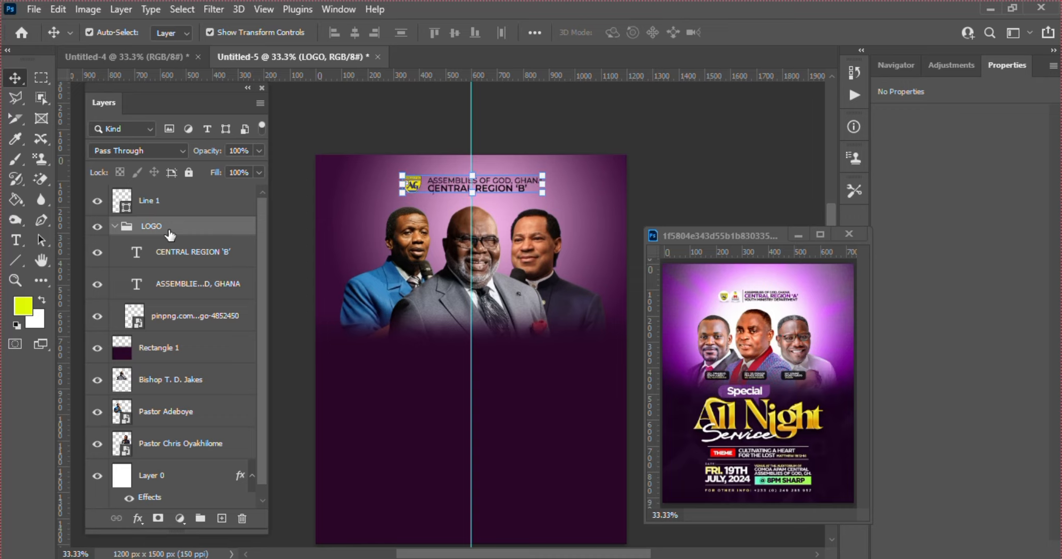
key(shift+Left)
key(shift+Left)
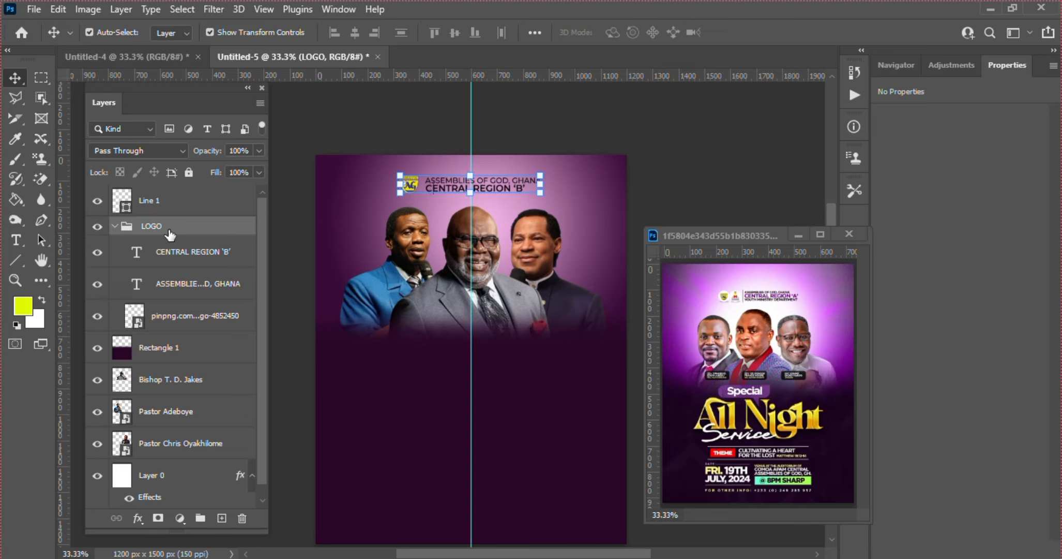
Put the divider line inside the LOGO group and nudge it left and up between the logo and header text
drag(156, 210, 163, 238)
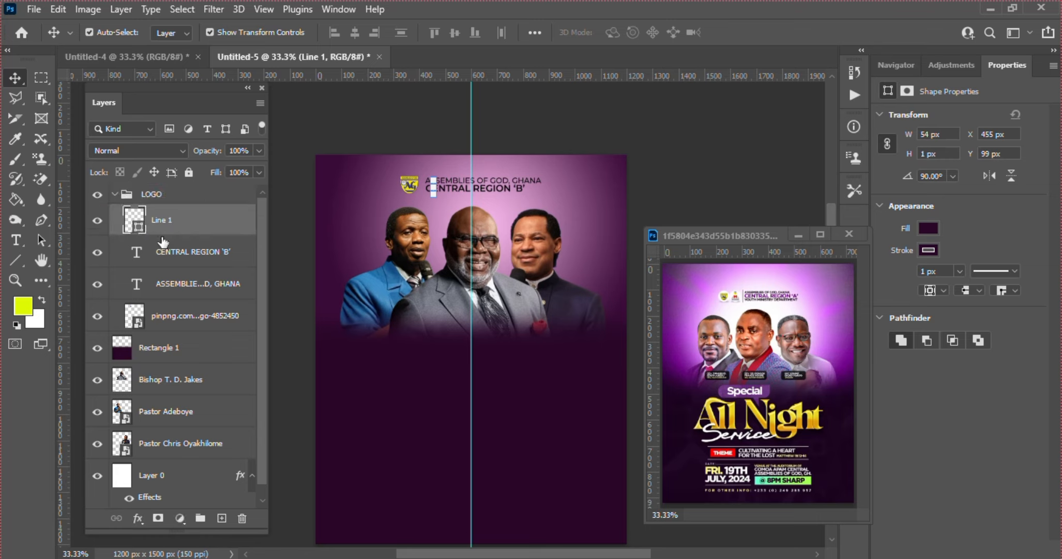
key(shift+Left)
key(shift+Left)
key(shift+Left)
key(Up)
key(Up)
key(Up)
key(Up)
key(Up)
key(Left)
key(Left)
click(443, 132)
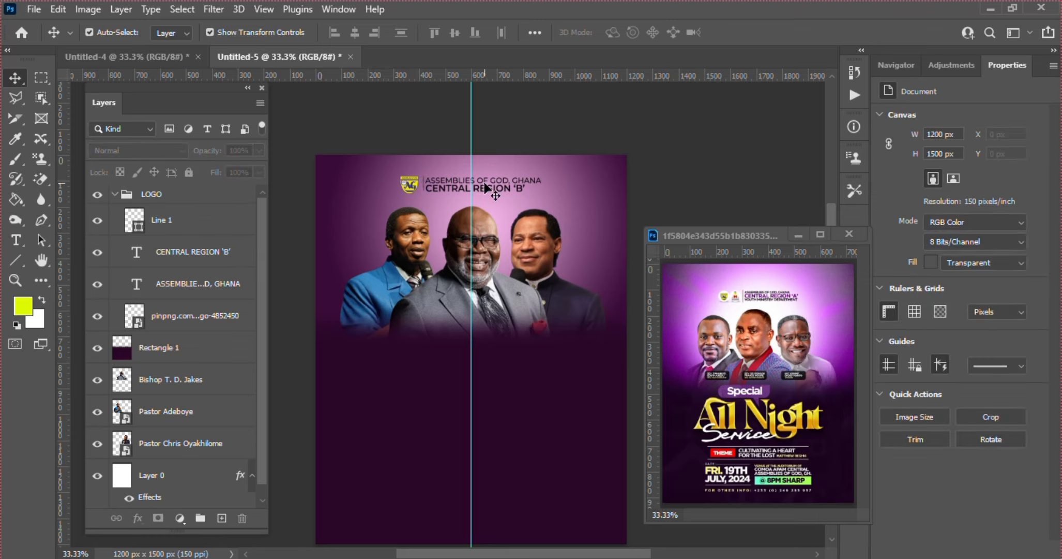
Change the colour of the "ASSEMBLIES OF GOD, GHANA" text to white (ffffff)
click(505, 181)
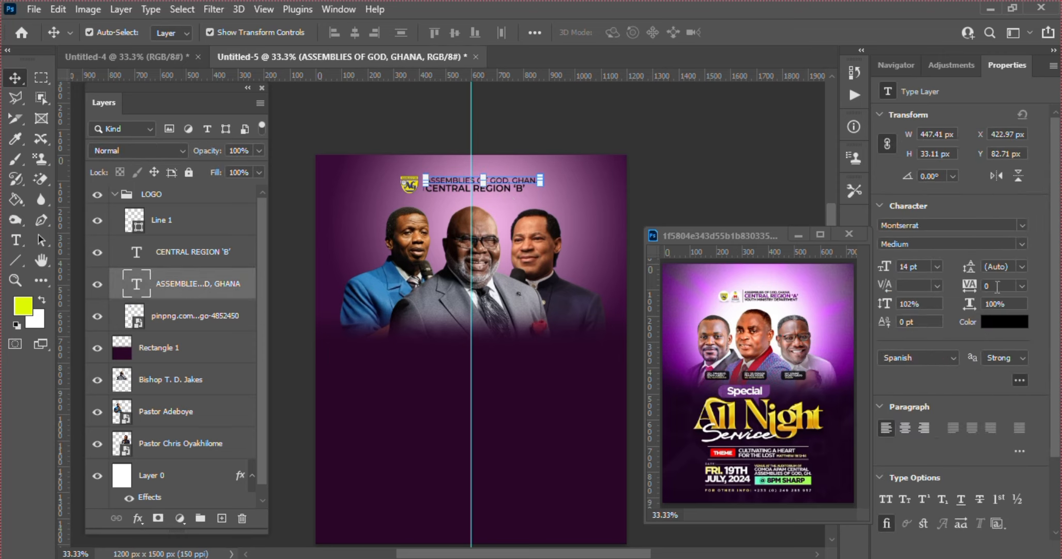
click(1003, 321)
text(ffffff)
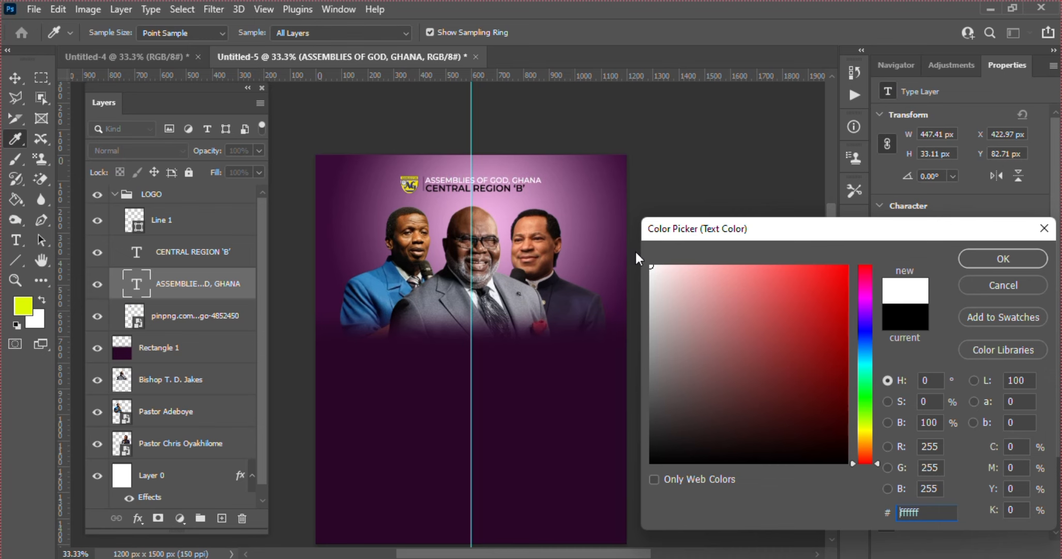
key(Return)
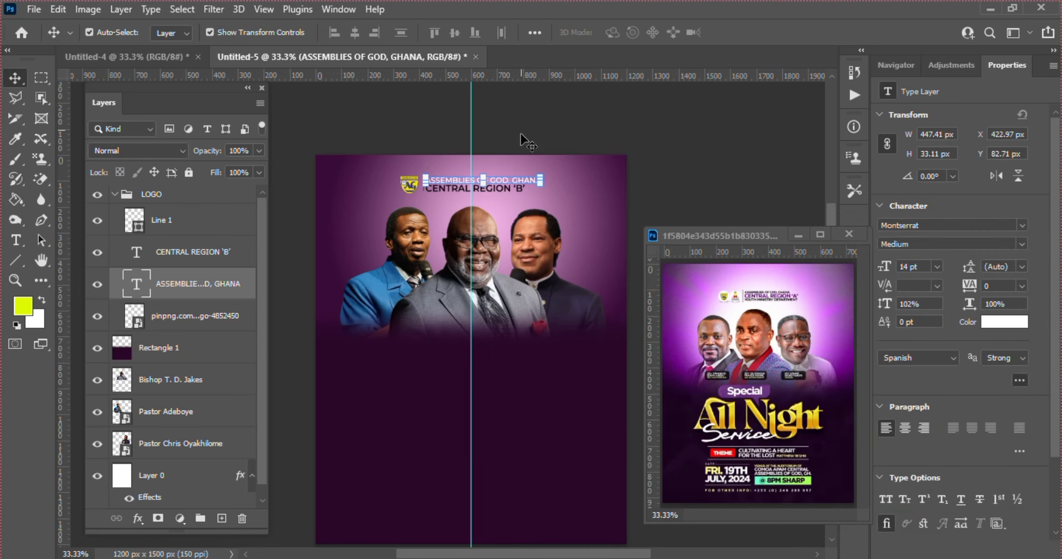
click(549, 136)
Recolour the "CENTRAL REGION 'B'" text with the dark purple sampled from the flyer's lower background
click(496, 189)
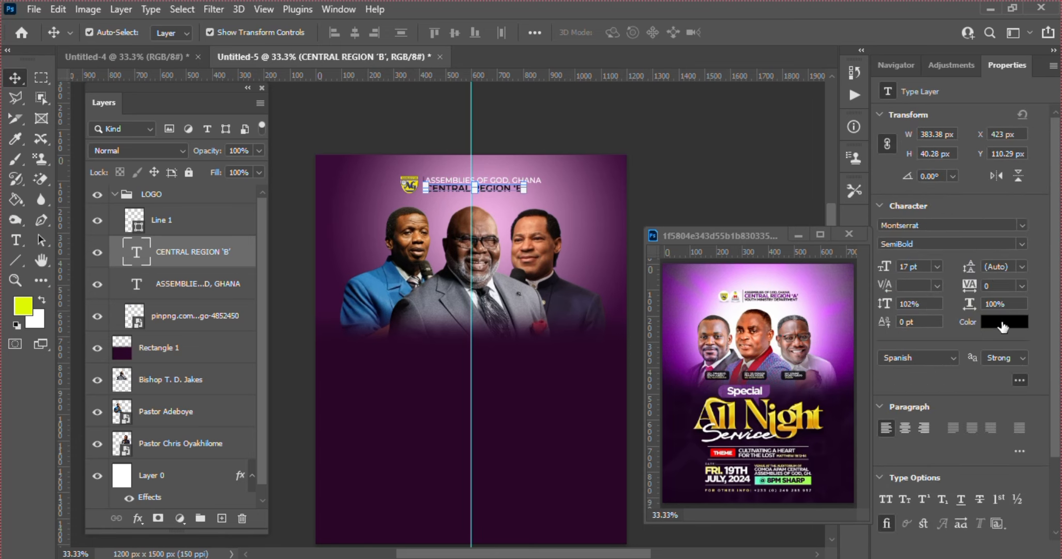
click(1003, 321)
click(509, 371)
key(Return)
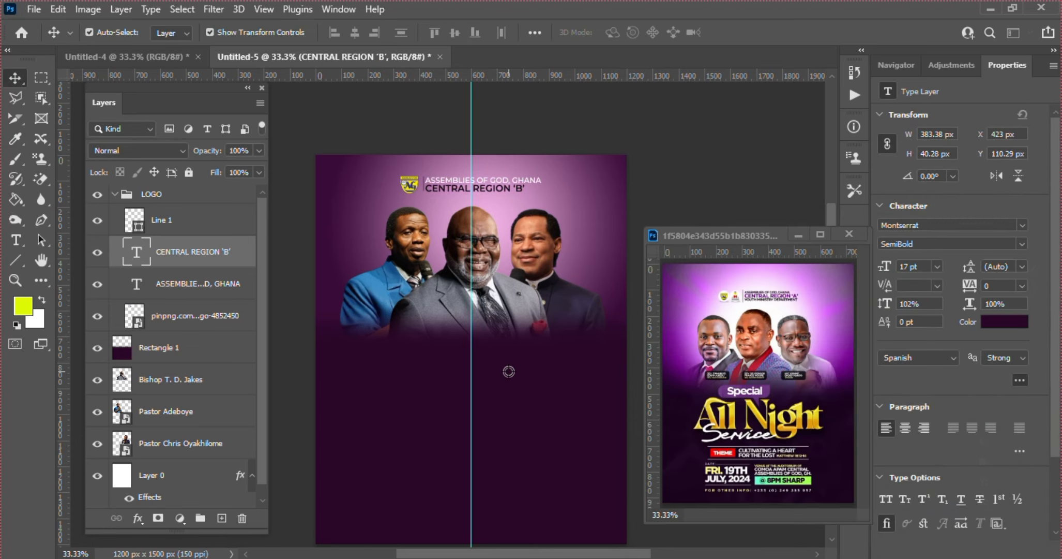
click(678, 171)
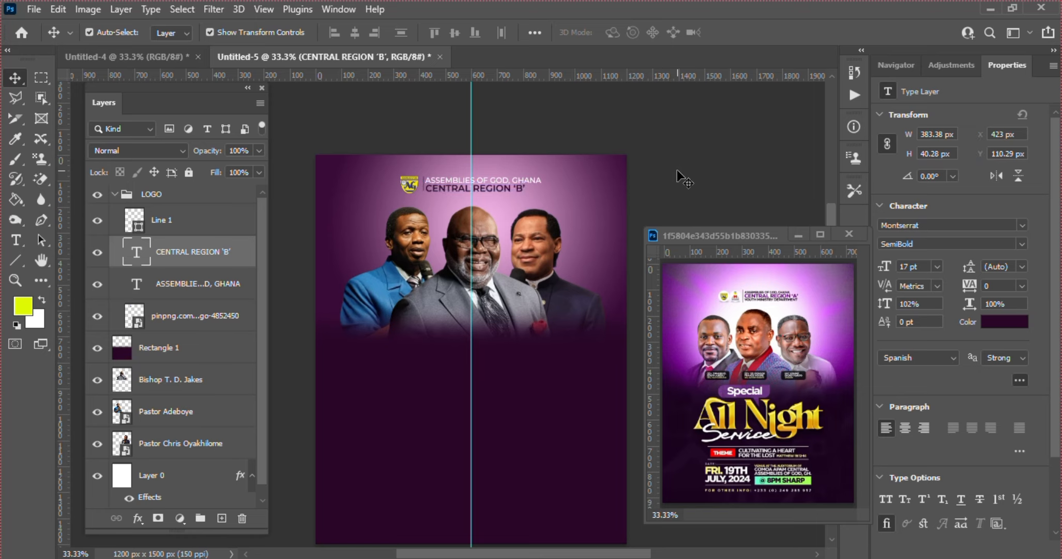
Nudge the divider line left to X 410 px, nearer the logo, and collapse the LOGO group
click(189, 222)
key(Left)
key(Left)
key(Left)
key(Left)
key(Left)
key(Left)
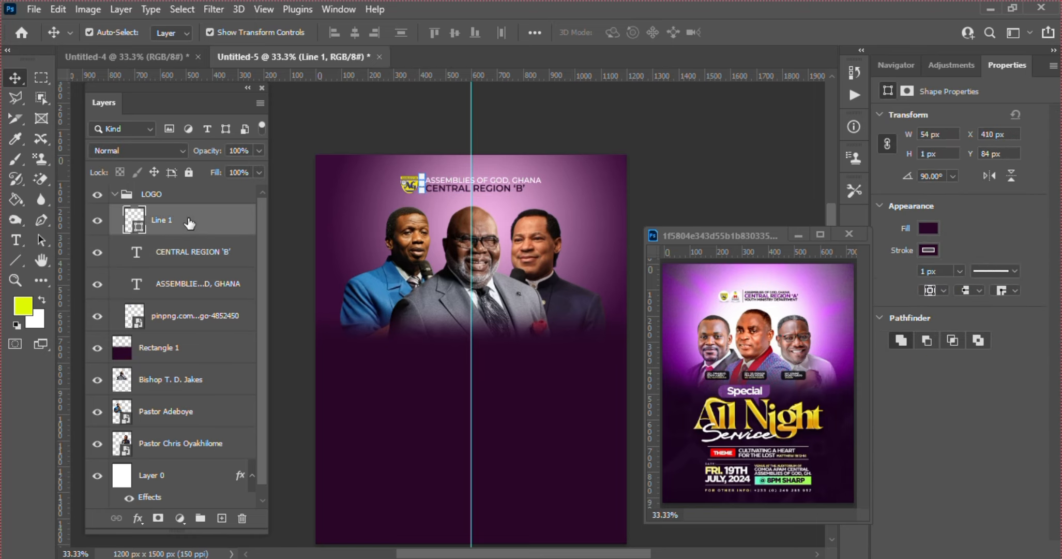
click(161, 200)
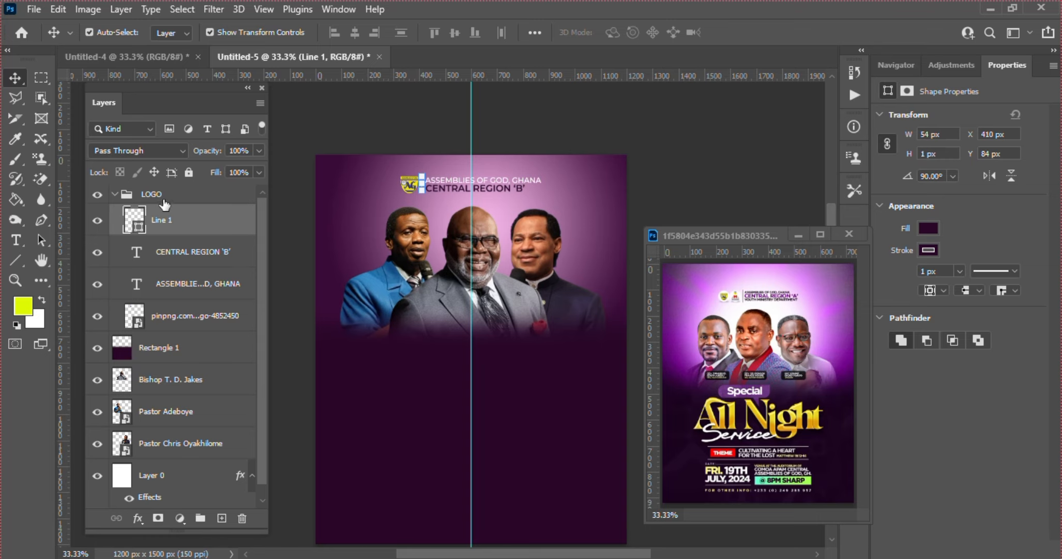
click(115, 194)
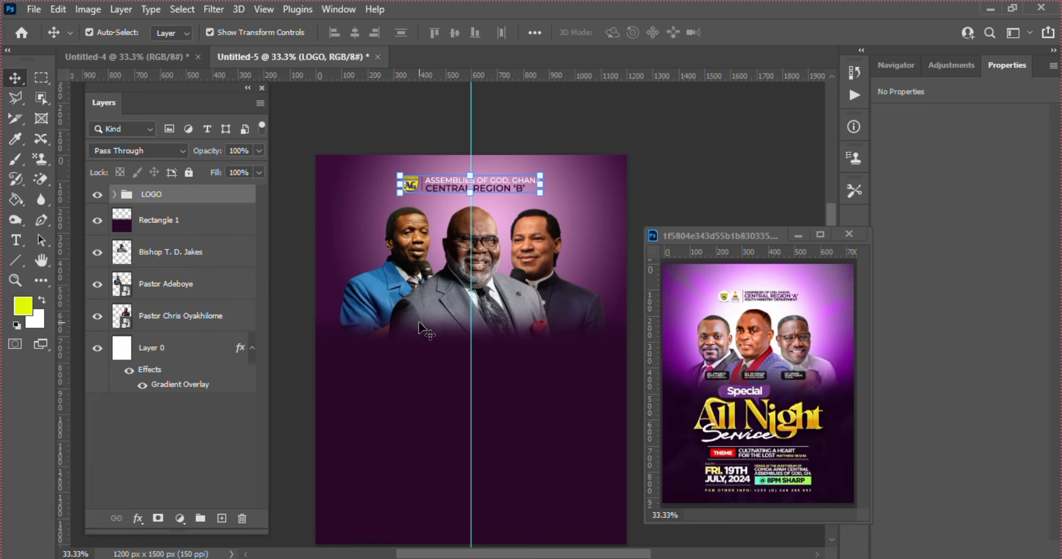
Add an "All Night" text line at the vertical guide, below the portraits
key(t)
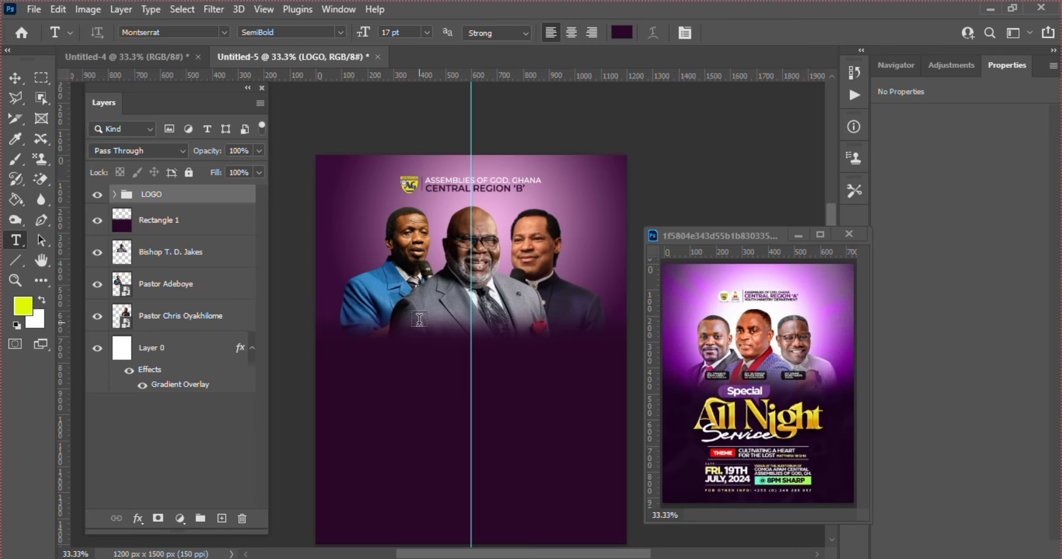
click(471, 372)
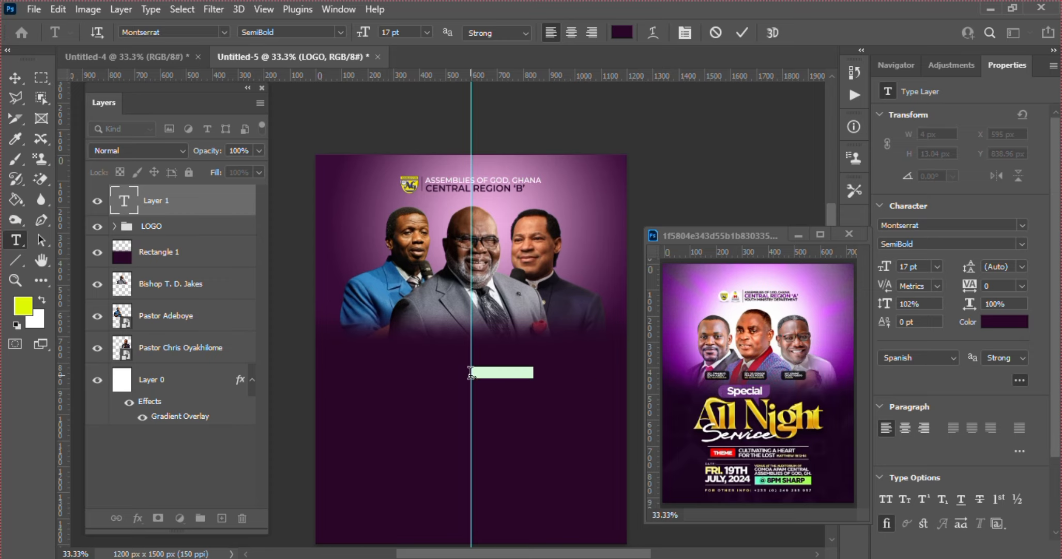
key(BackSpace)
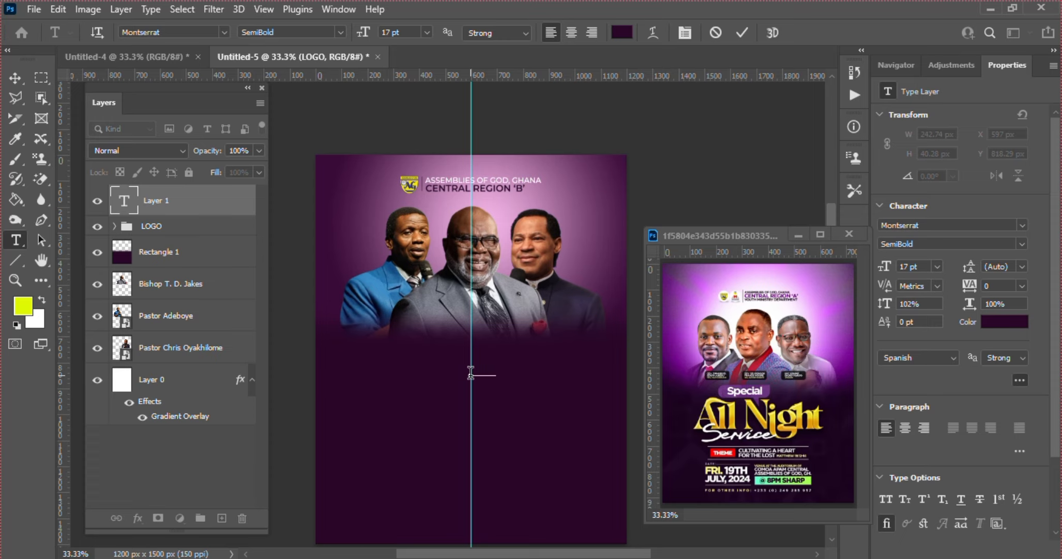
key(ctrl+a)
click(471, 372)
key(ctrl)
key(ctrl+a)
key(BackSpace)
click(741, 33)
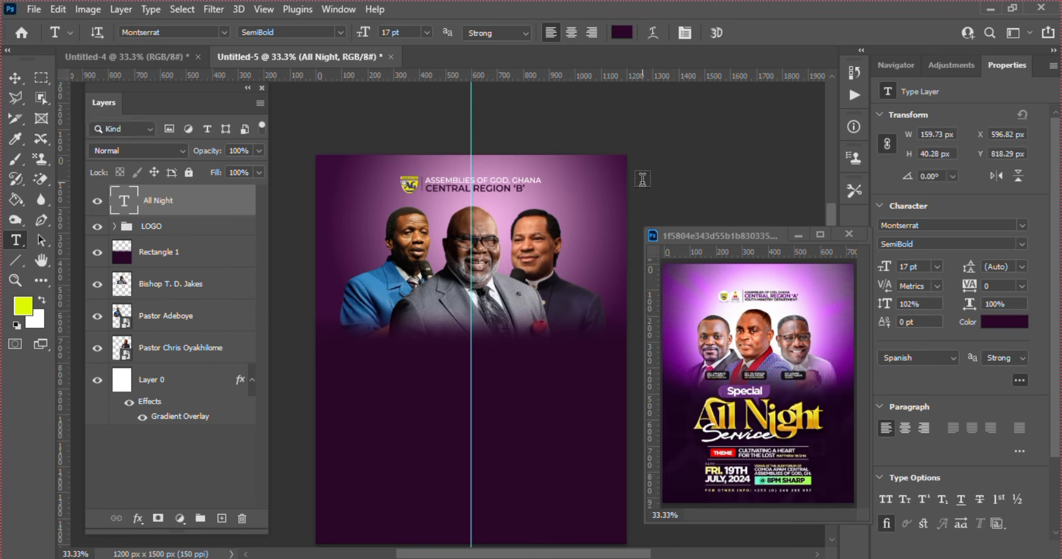
Change the colour of the "All Night" text to white (ffffff)
key(v)
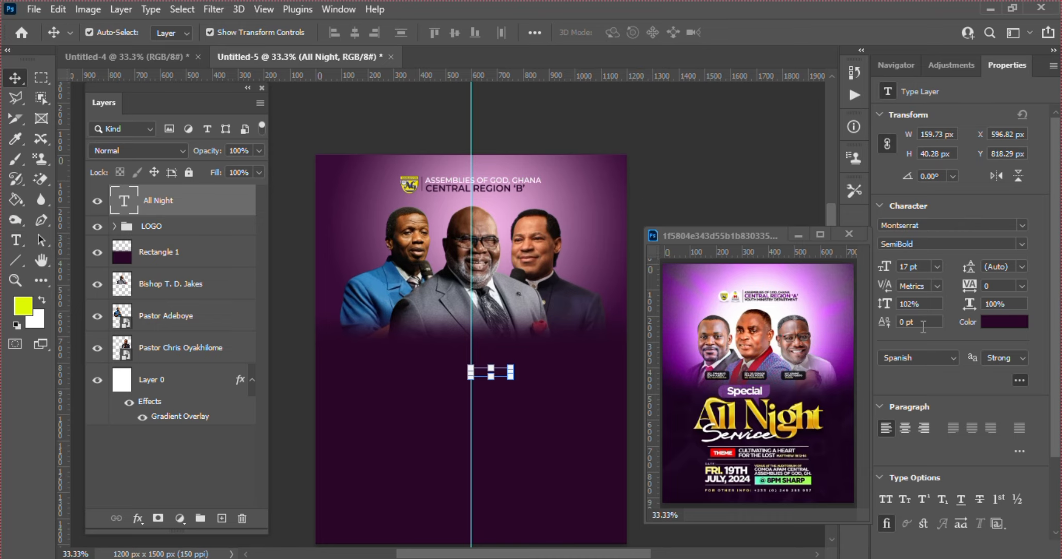
click(1004, 321)
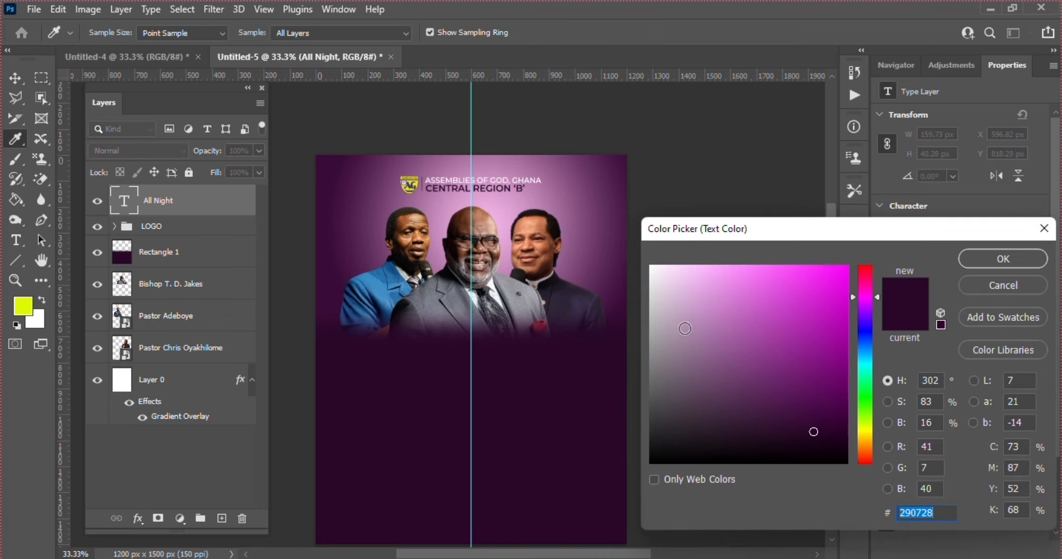
text(ffffff)
key(Return)
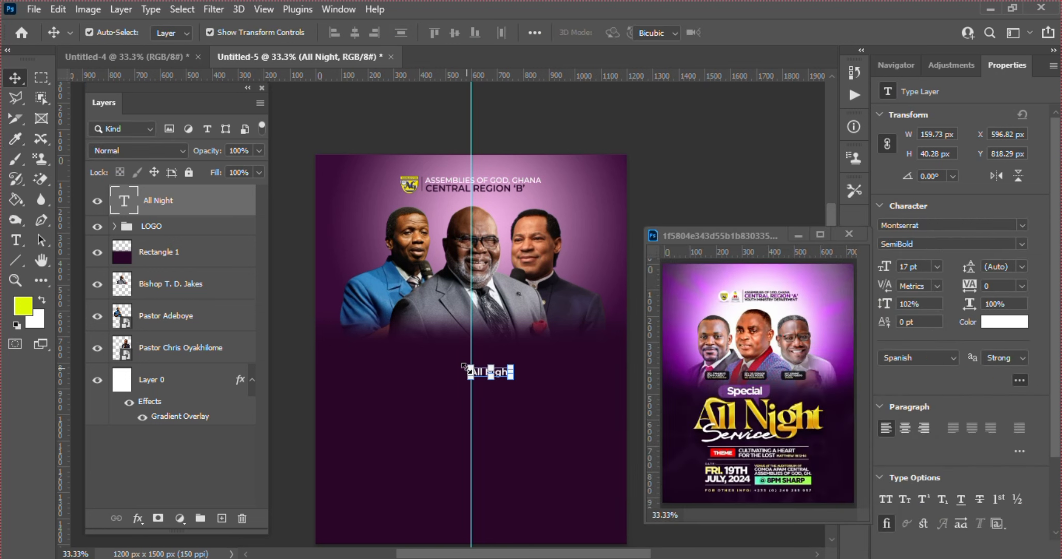
Enlarge the "All Night" text to about 298%, 50.65 pt, and centre it on the vertical guide
key(ctrl+t)
drag(464, 365, 421, 349)
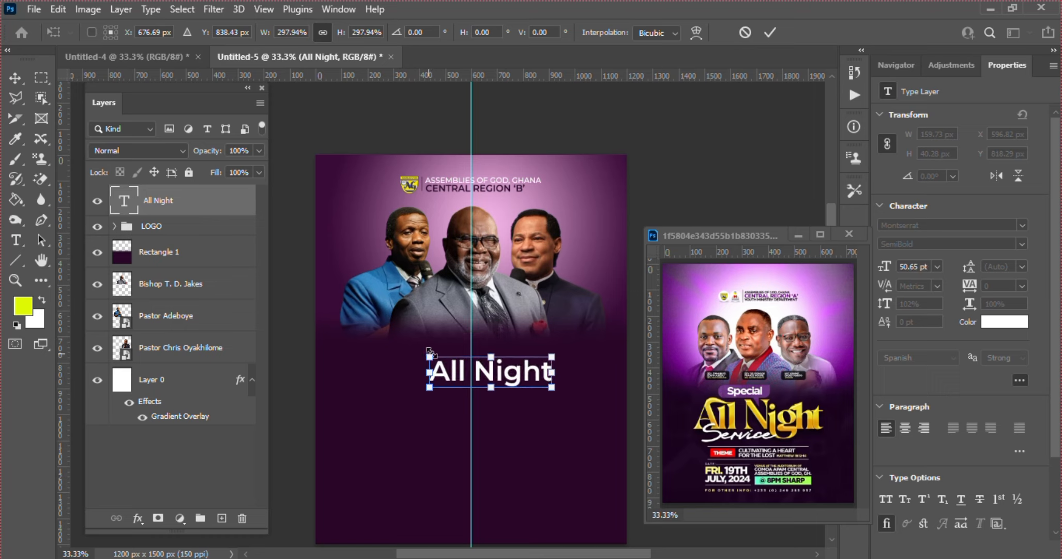
drag(505, 386, 498, 387)
key(Return)
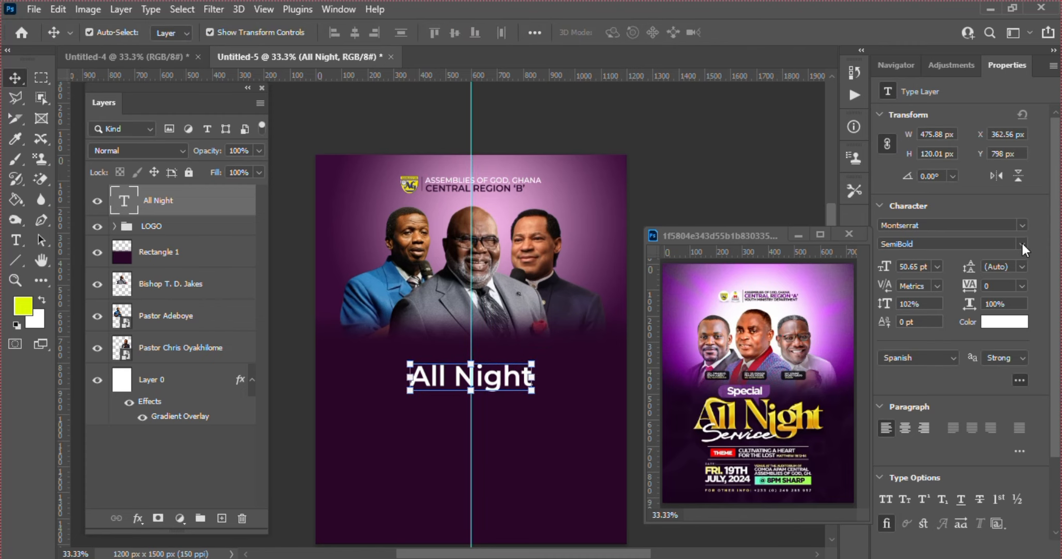
Set the "All Night" text in Magiona Display and enlarge it to about 146%, 73.87 pt
click(1022, 225)
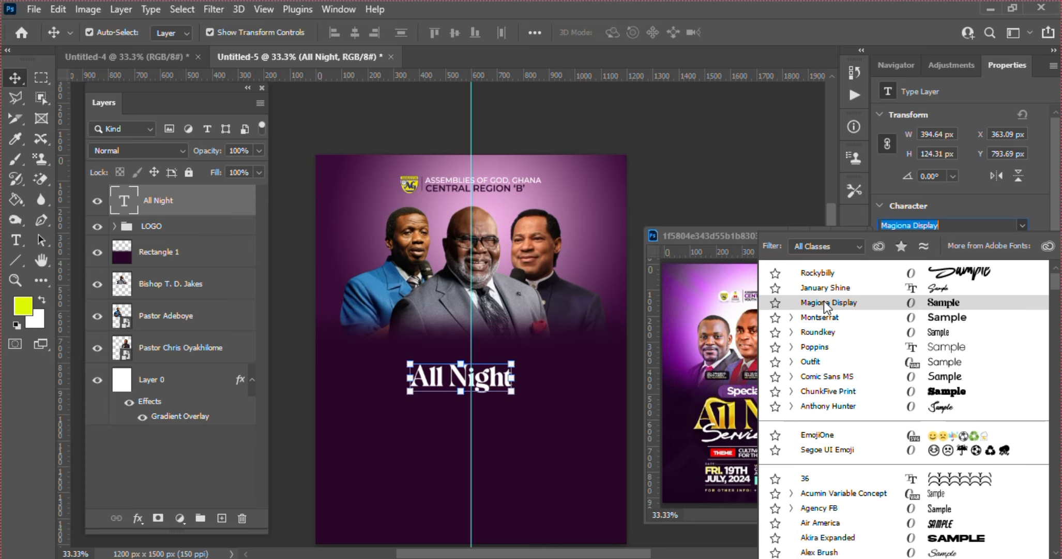
click(824, 301)
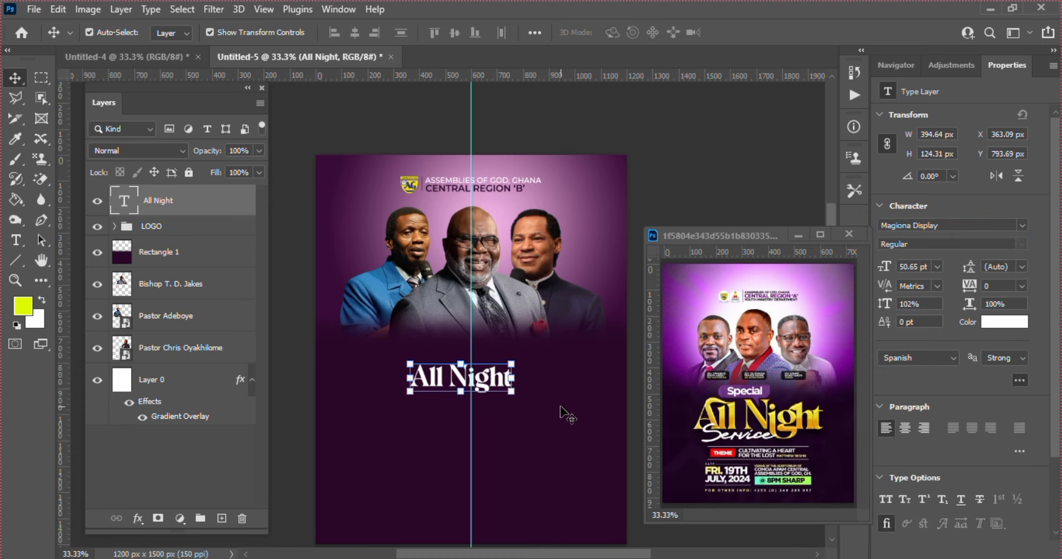
click(511, 394)
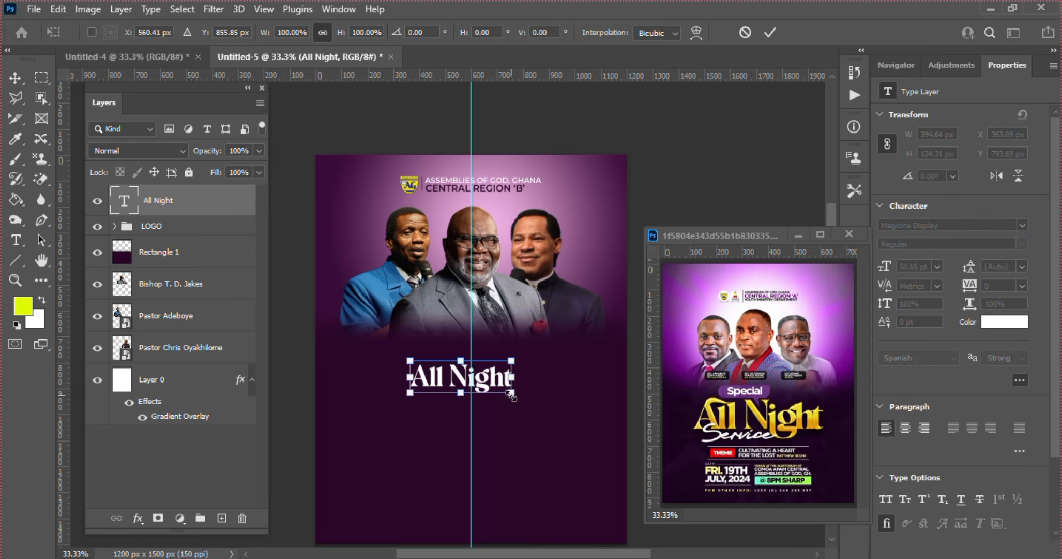
mouse_move(511, 395)
mouse_down()
mouse_move(541, 404)
mouse_move(509, 377)
mouse_up()
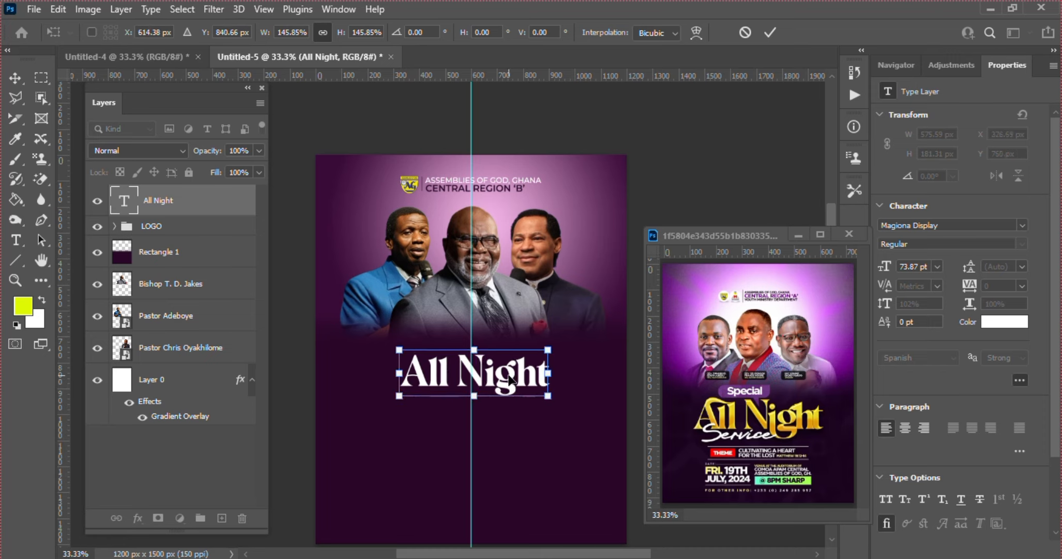
Nudge the "All Night" text left to X 317.59 px, centring it on the vertical guide, and apply the transform
key(Left)
key(Left)
key(Left)
key(Left)
key(Left)
key(Left)
key(Left)
key(Left)
key(Left)
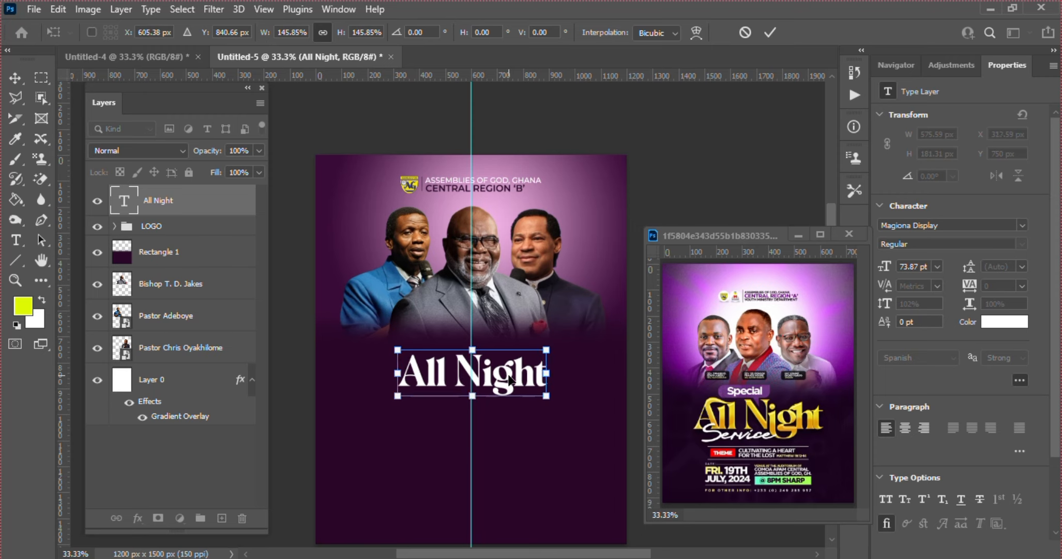
key(Return)
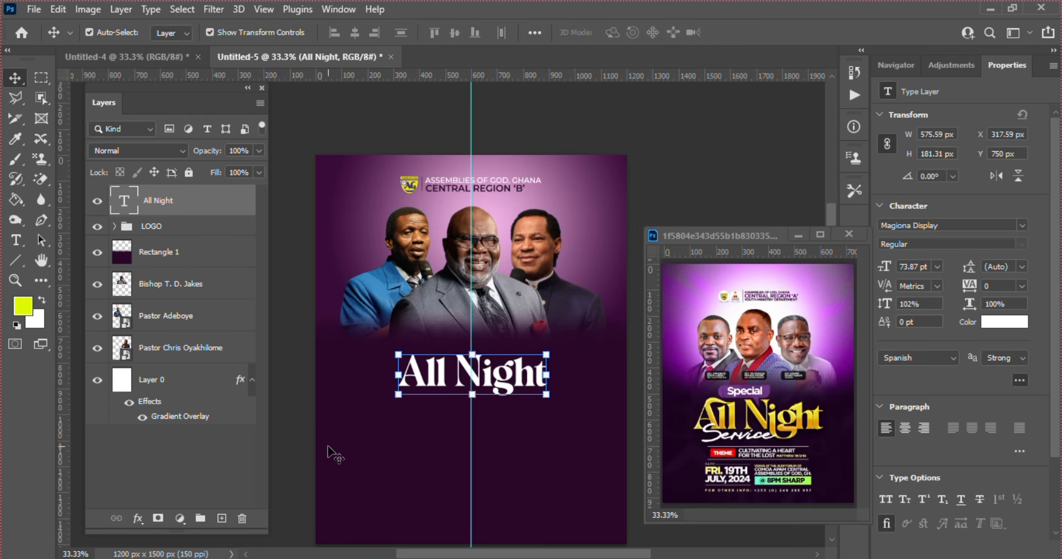
Add a "Special" text line above the start of the "All Night" title
click(356, 434)
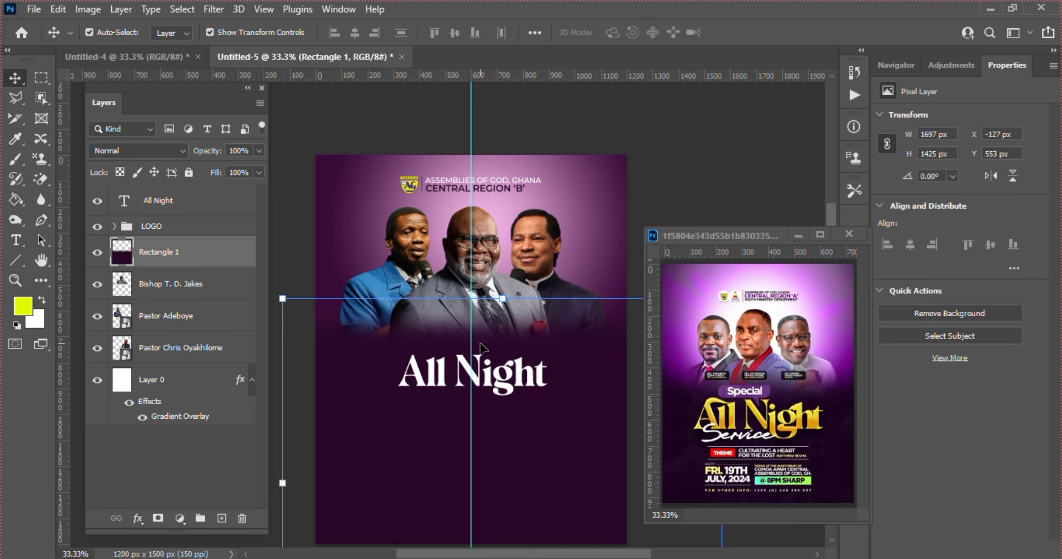
click(487, 371)
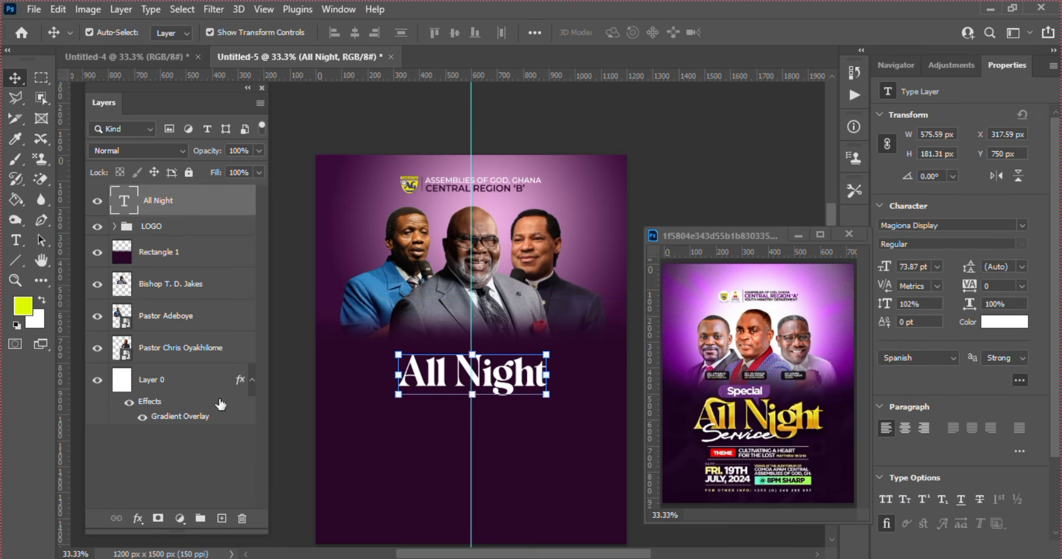
click(16, 239)
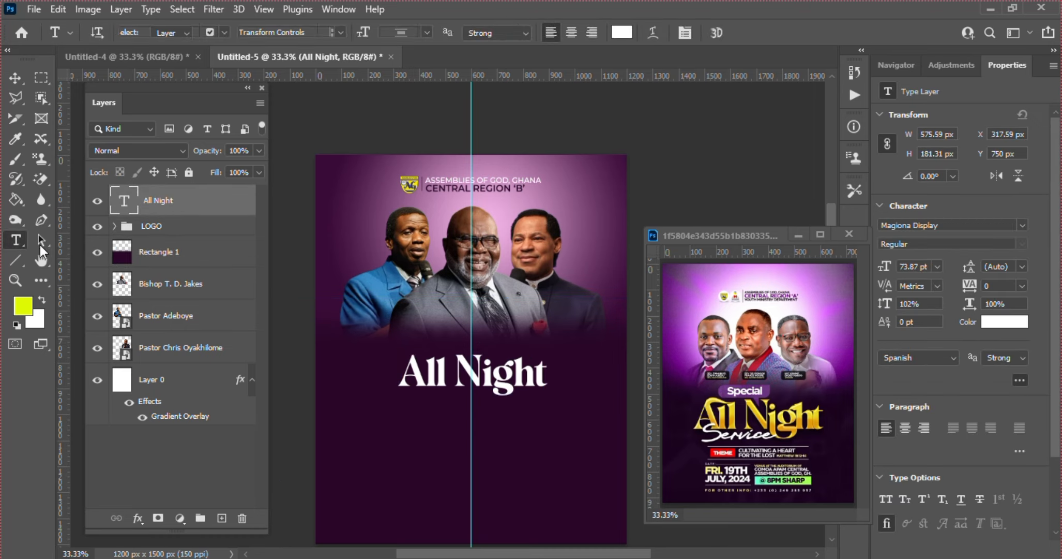
click(420, 329)
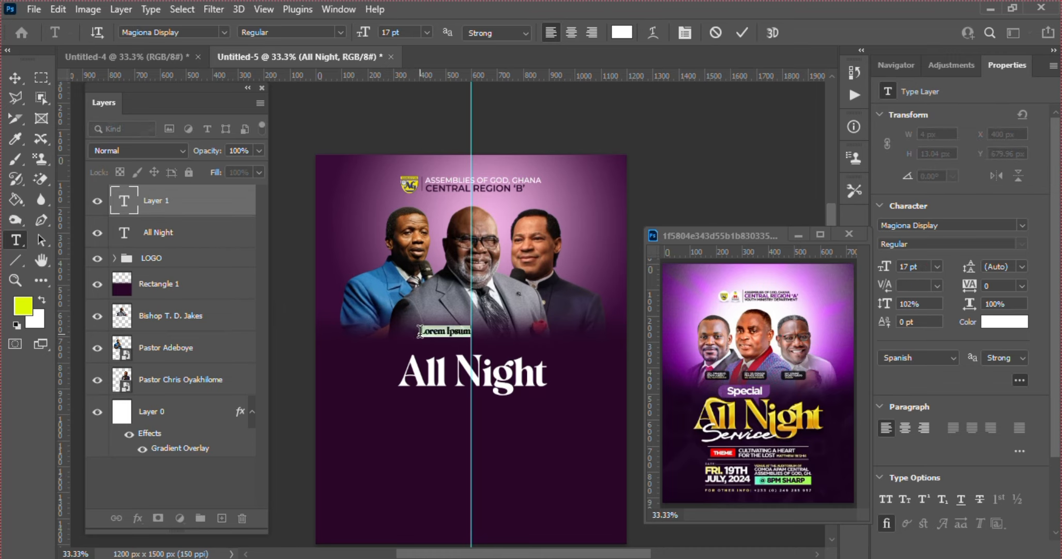
key(BackSpace)
text(S)
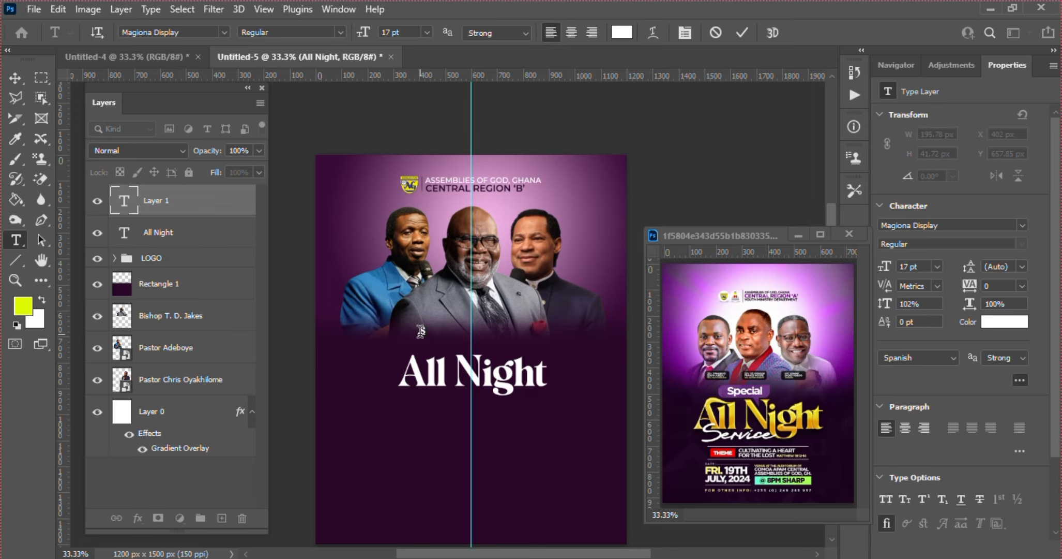
text(pecial)
click(740, 32)
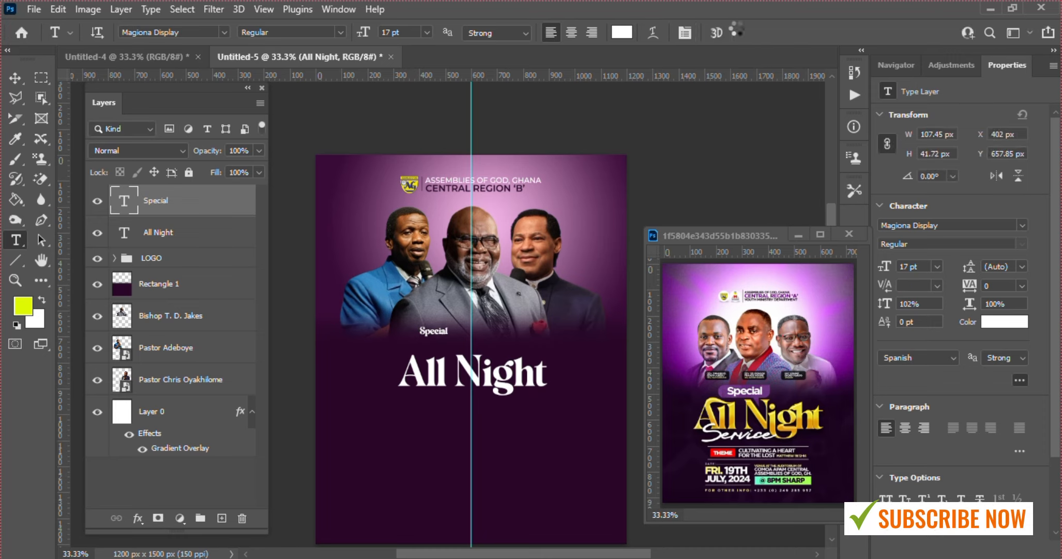
key(v)
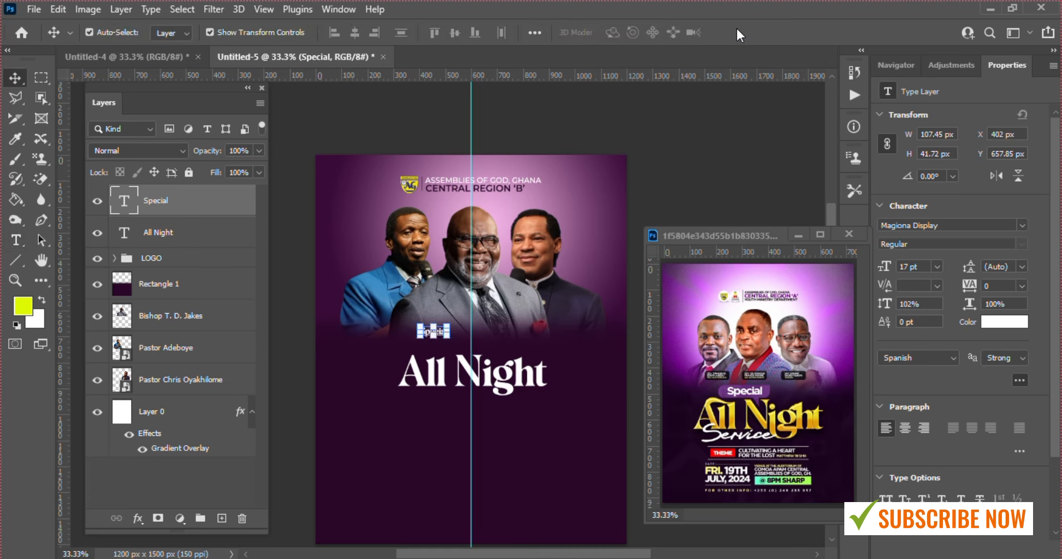
Set the "Special" text to Montserrat Regular at 24 pt
click(1021, 222)
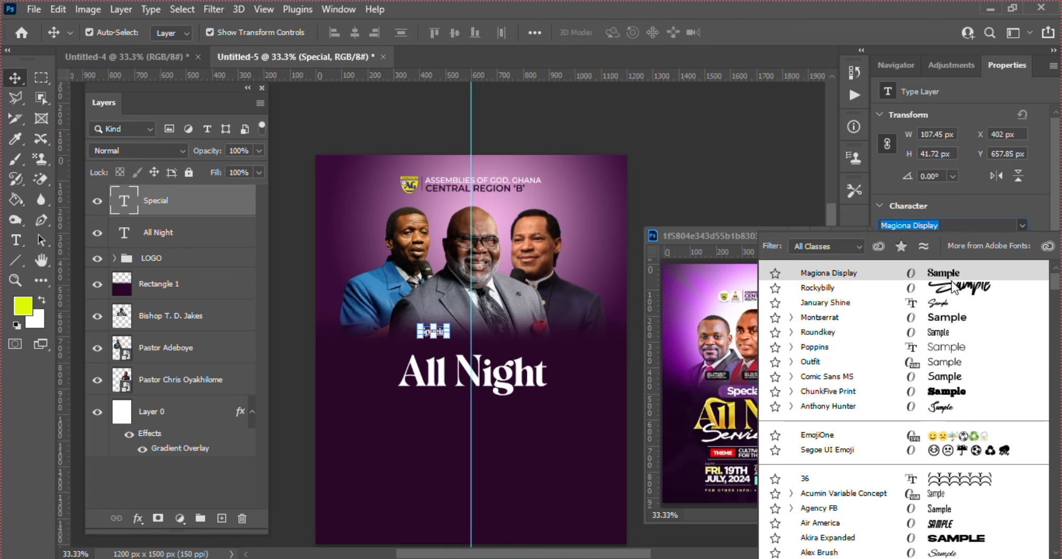
click(937, 321)
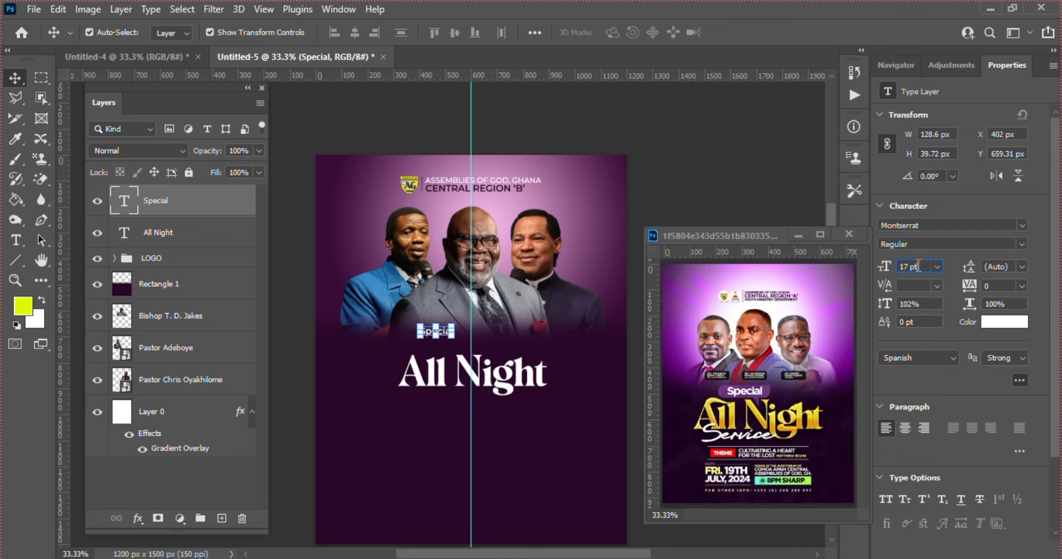
key(Up)
key(Up)
key(Up)
key(Up)
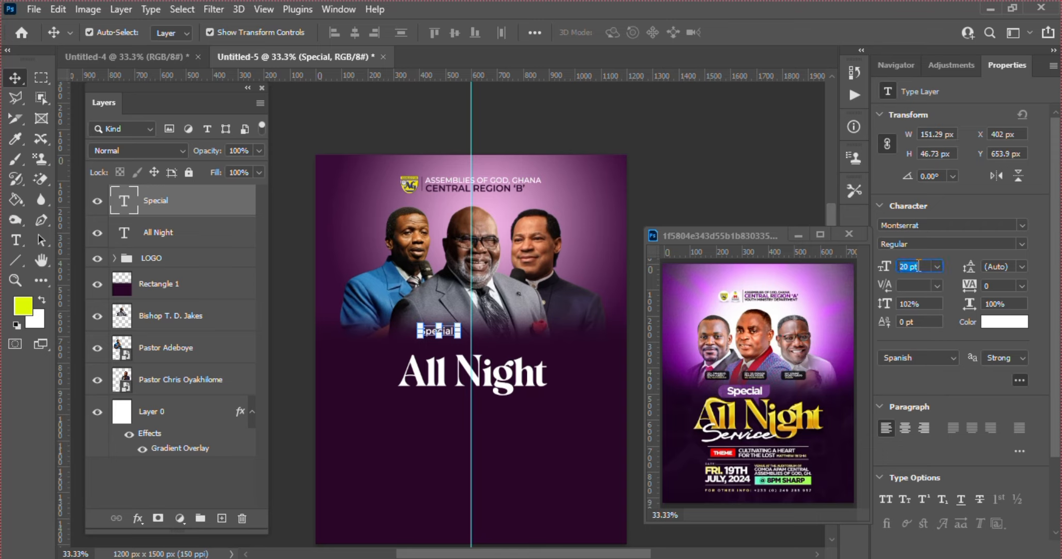
key(Up)
key(Up)
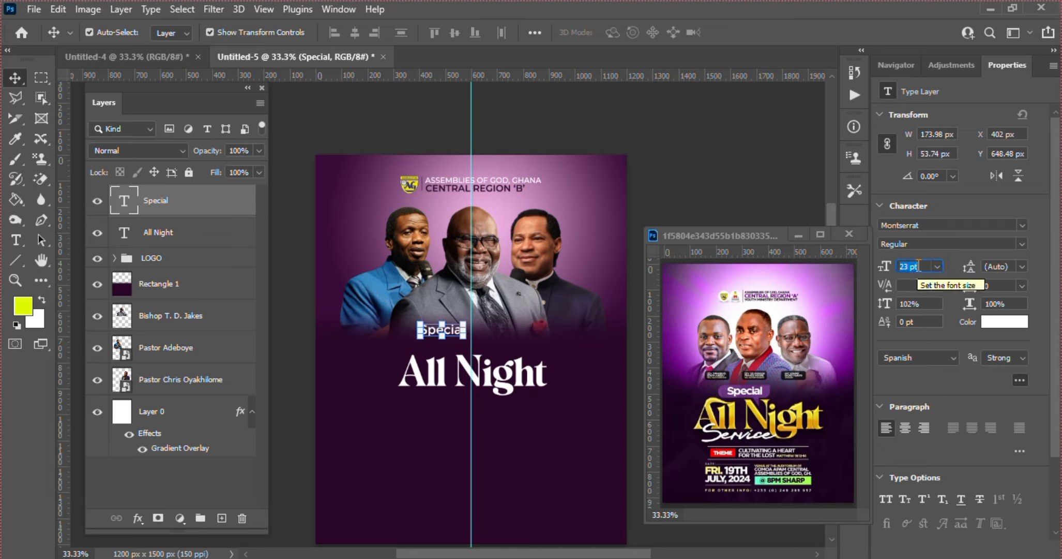
key(Up)
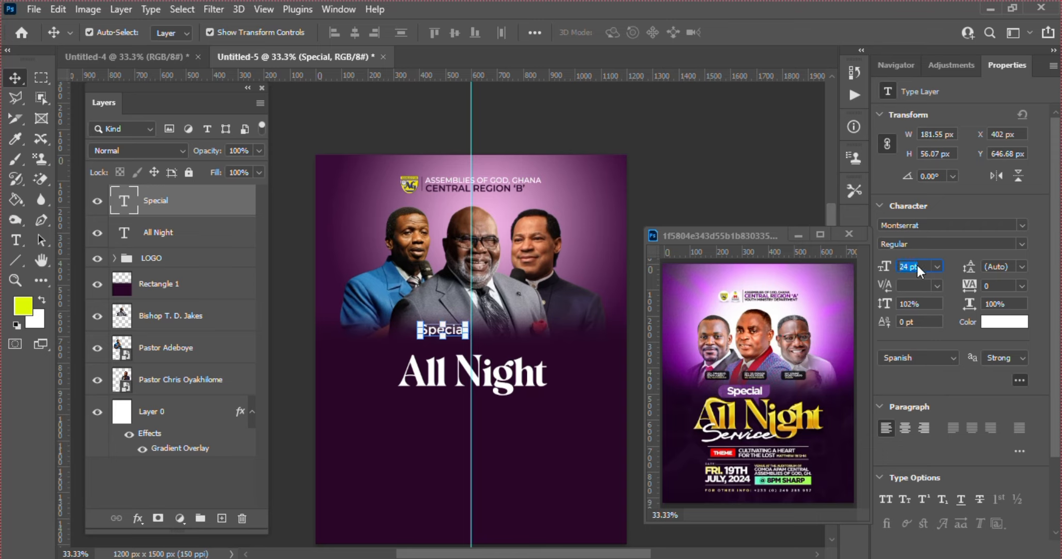
key(Return)
Nudge the "Special" text down to Y 673.68 px, closer to the "All Night" title
key(Down)
key(Down)
key(Down)
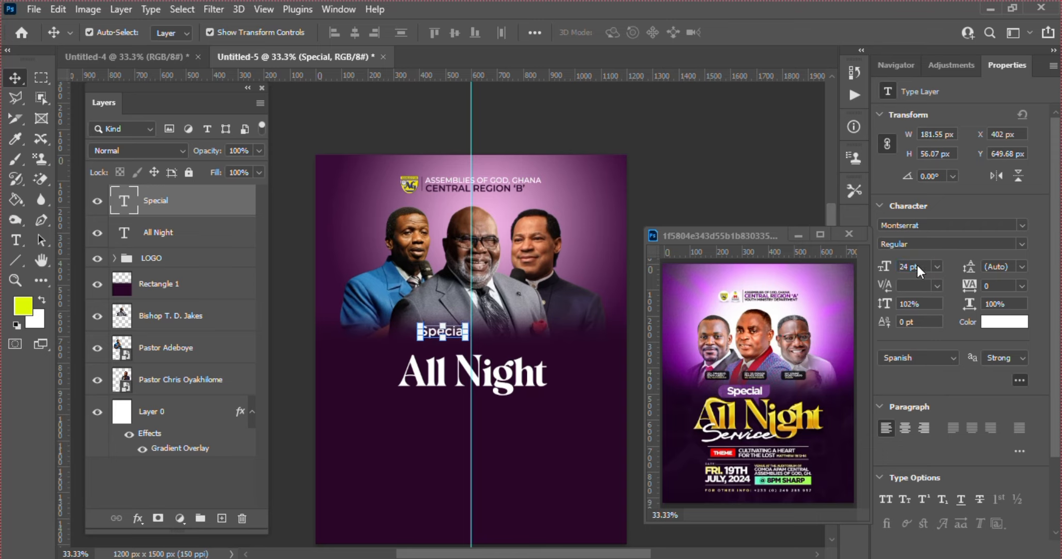
key(Down)
key(Down)
key(Down)
key(Down)
key(Down)
key(Down)
key(Down)
key(Down)
key(Down)
key(Down)
key(Down)
key(Down)
key(Down)
key(Down)
key(Down)
key(Down)
key(Down)
key(Down)
key(Down)
key(Down)
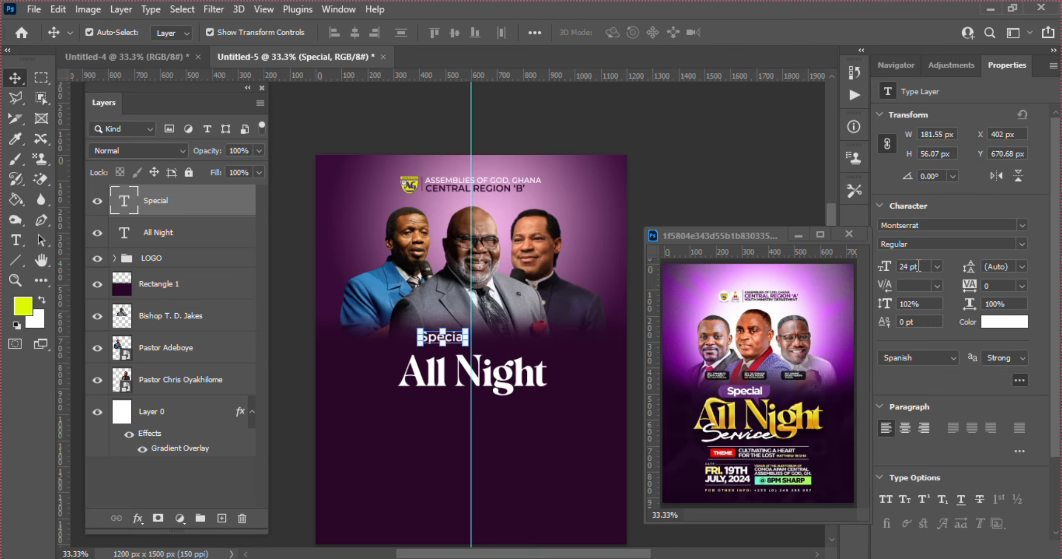
key(Down)
key(Down)
key(Down)
Draw a rectangle about 228 by 78 px over the "Special" text
click(18, 257)
click(45, 260)
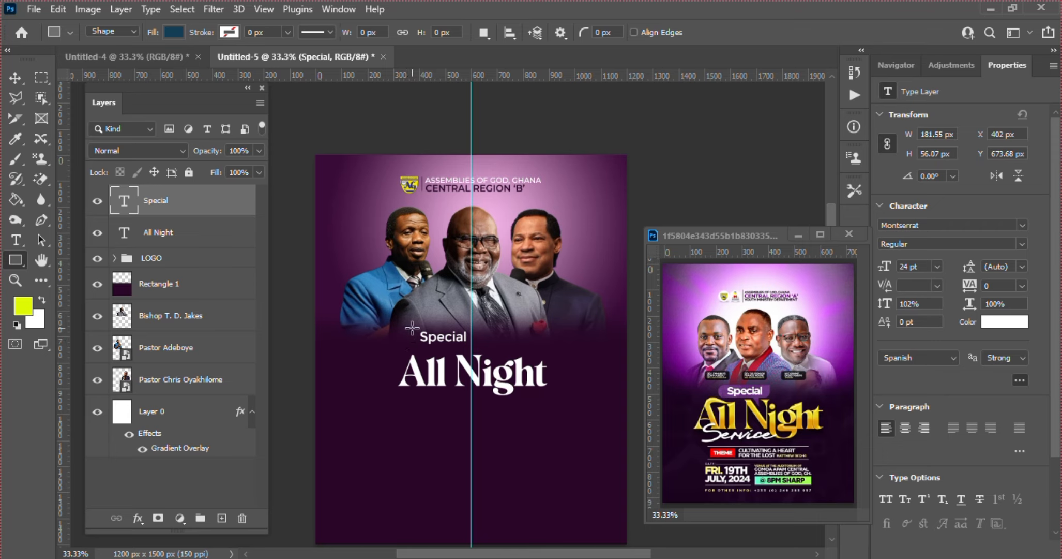
drag(412, 327, 474, 348)
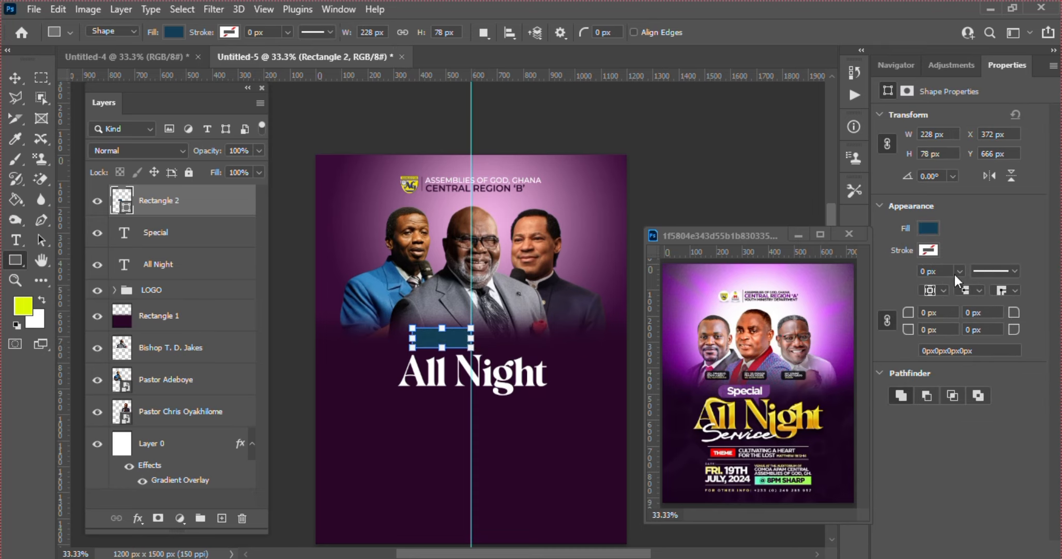
Fill the new rectangle with a more vivid shade of the purple sampled from the flyer's upper background
click(926, 229)
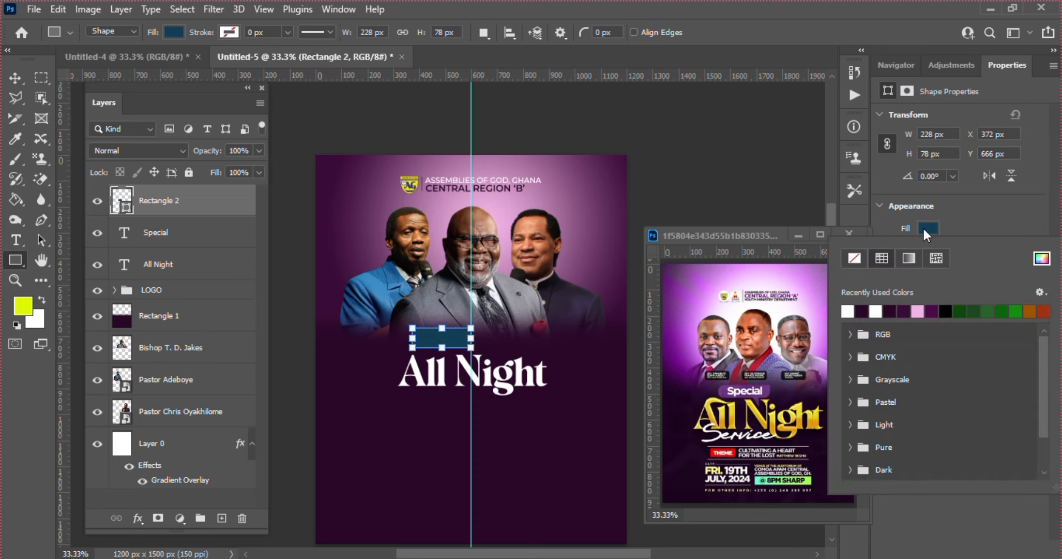
click(1038, 266)
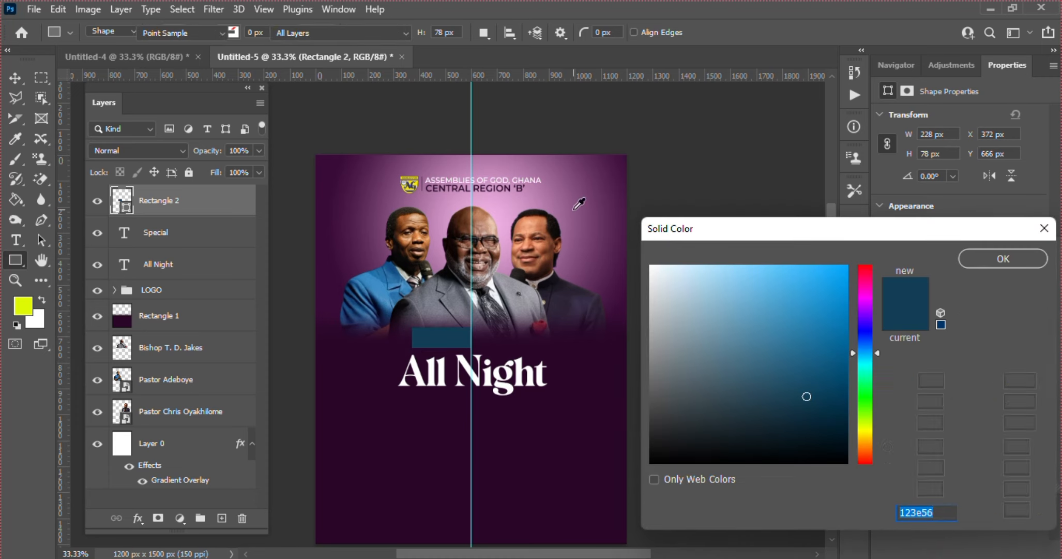
click(377, 176)
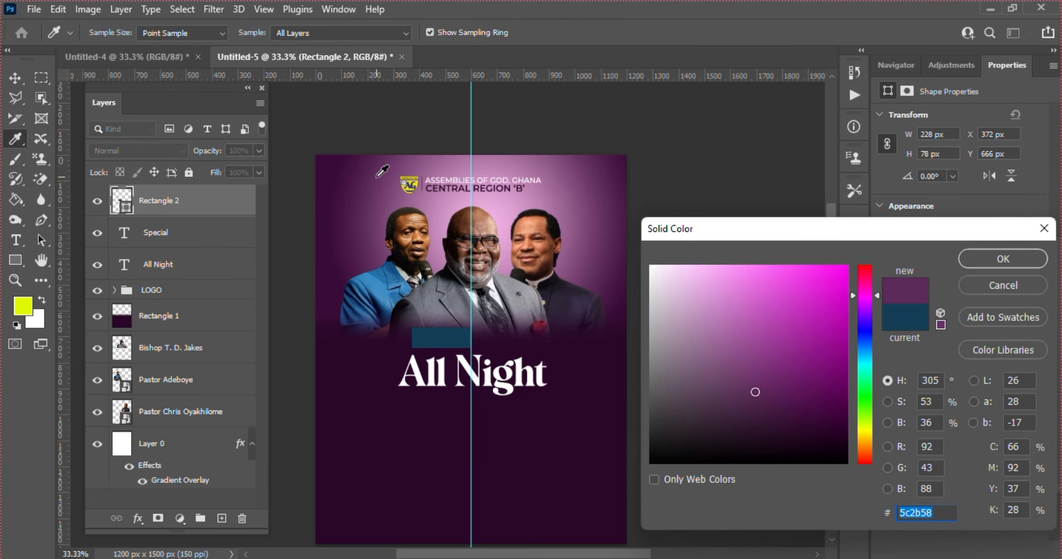
click(800, 370)
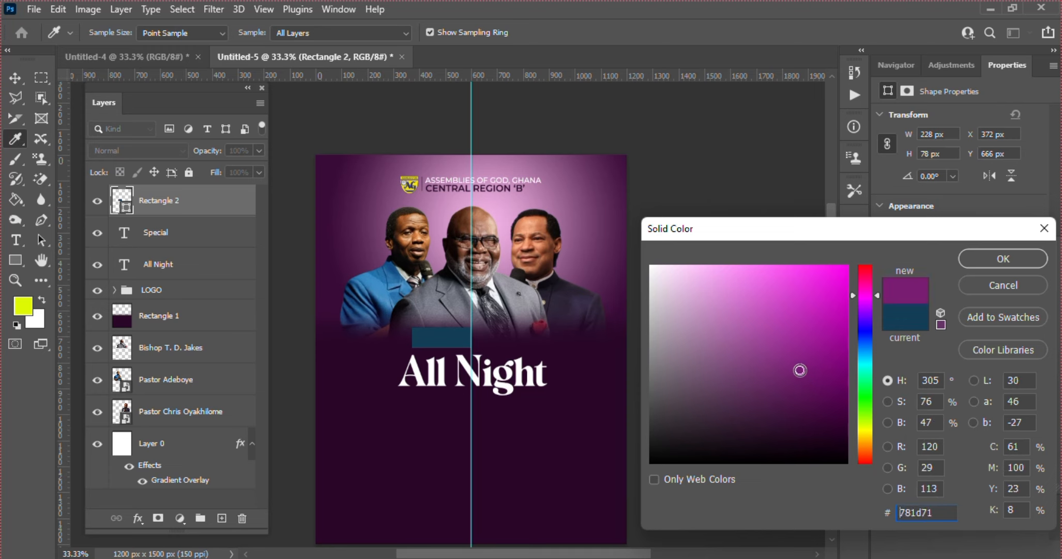
click(806, 366)
key(Return)
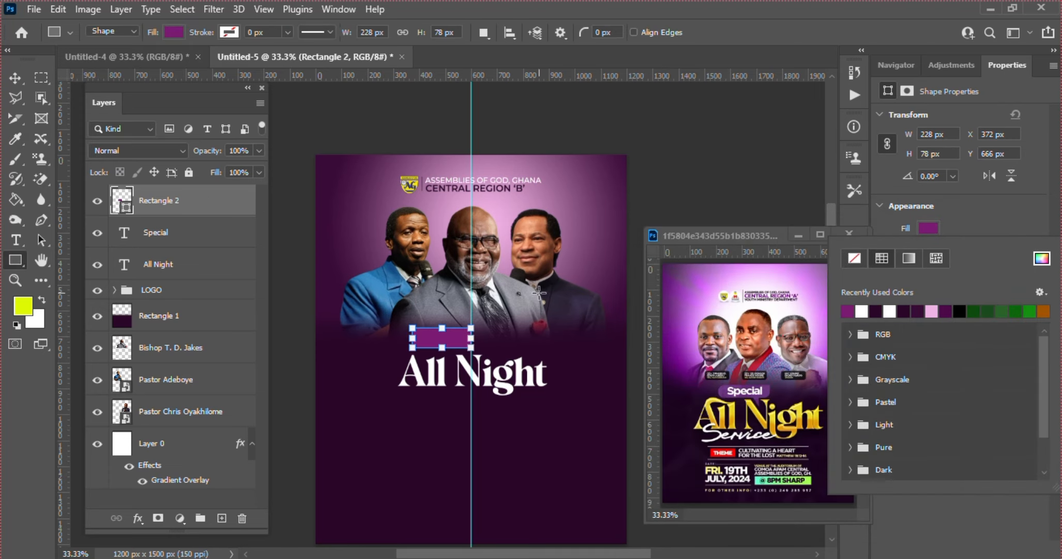
key(Escape)
key(v)
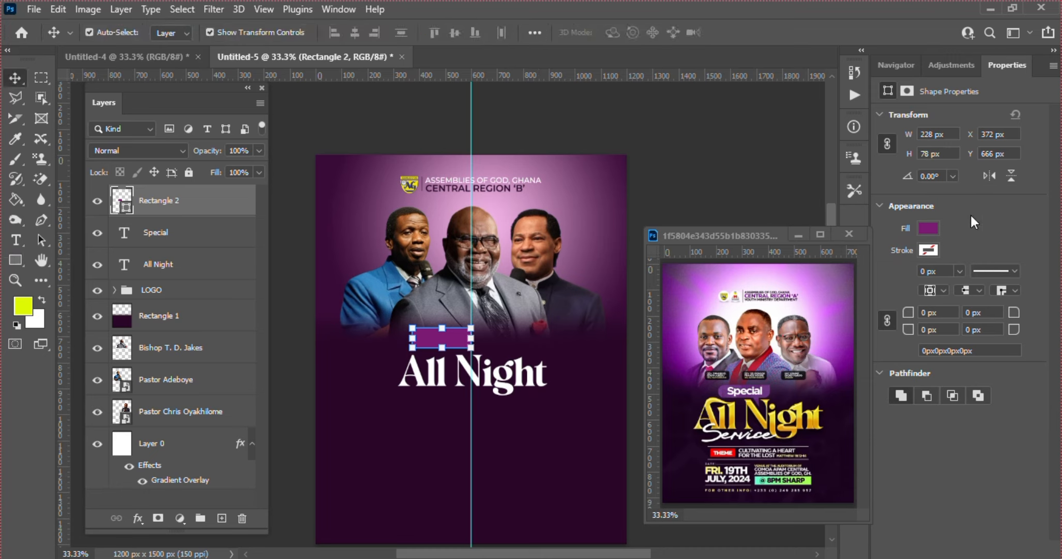
Unlink the purple rectangle's corner radii and round every corner except the upper-right one to 39 px
click(887, 318)
click(924, 311)
text(40)
key(Return)
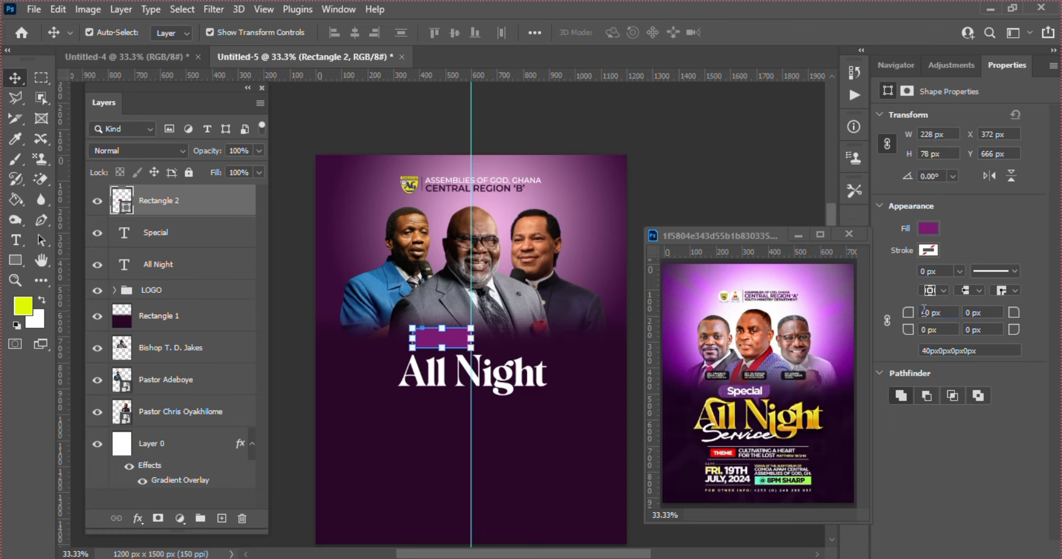
text(40)
key(Return)
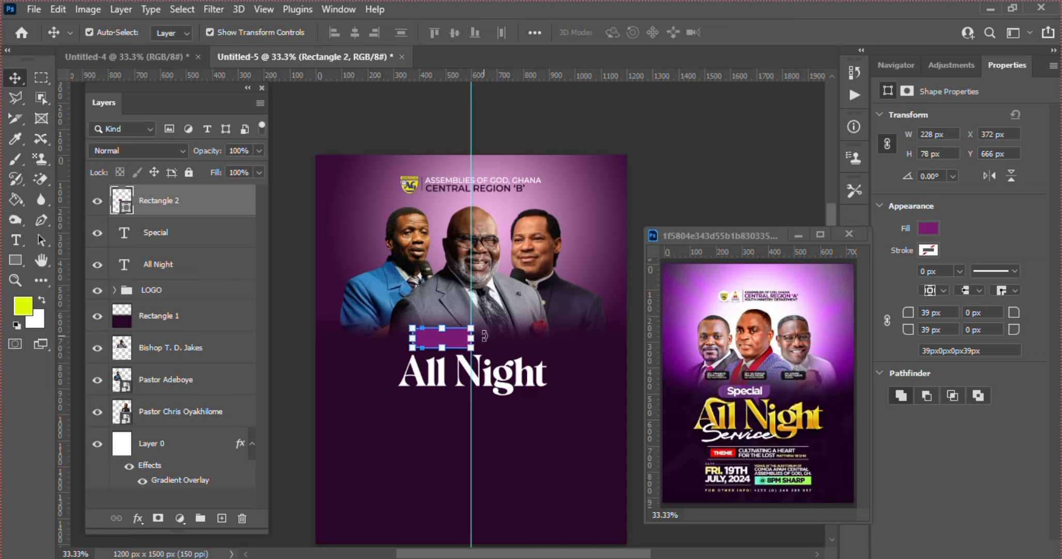
click(966, 329)
text(39)
key(Return)
click(410, 398)
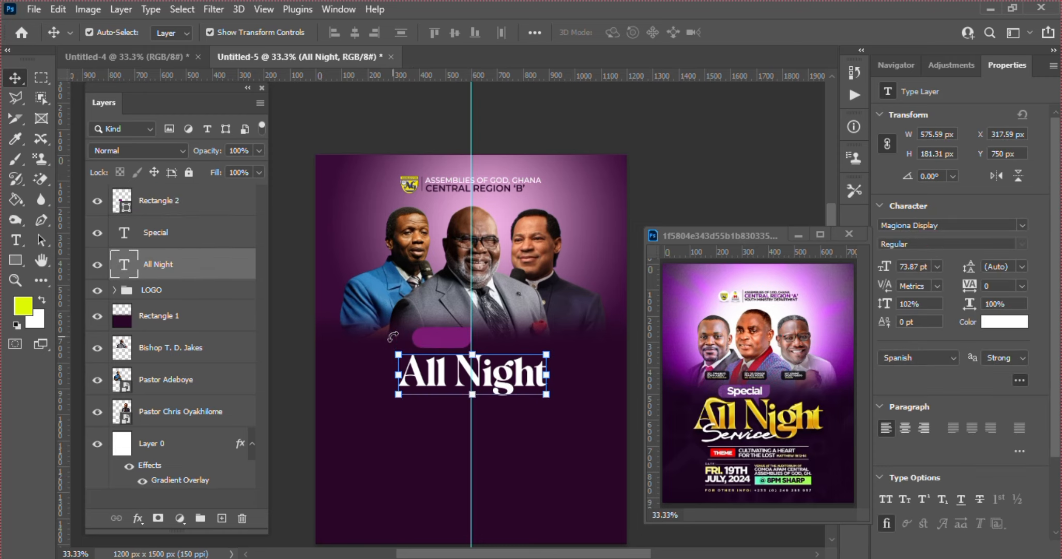
click(331, 352)
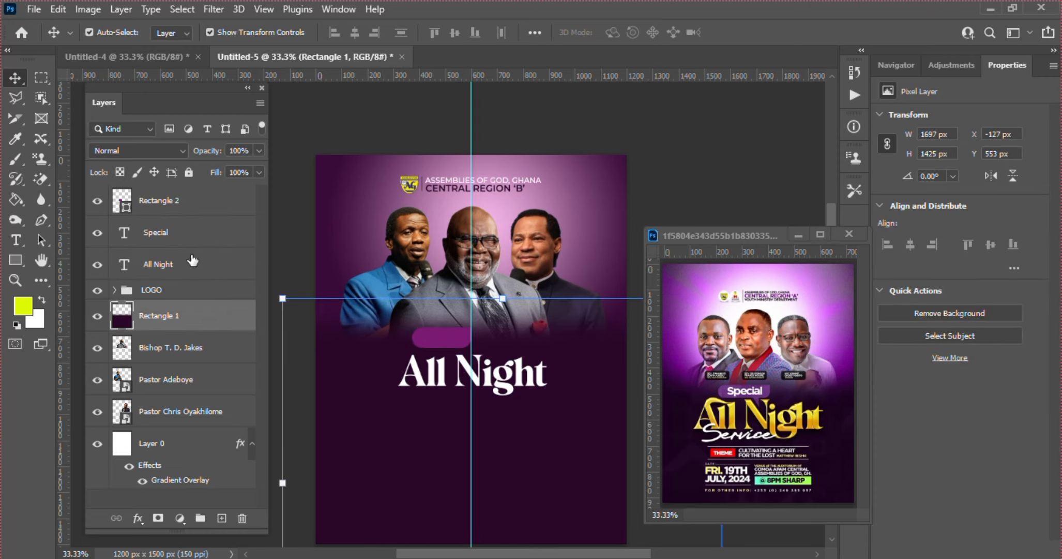
Draw a purple triangle about 88 by 76 px just below the "All Night" title
click(145, 204)
click(14, 259)
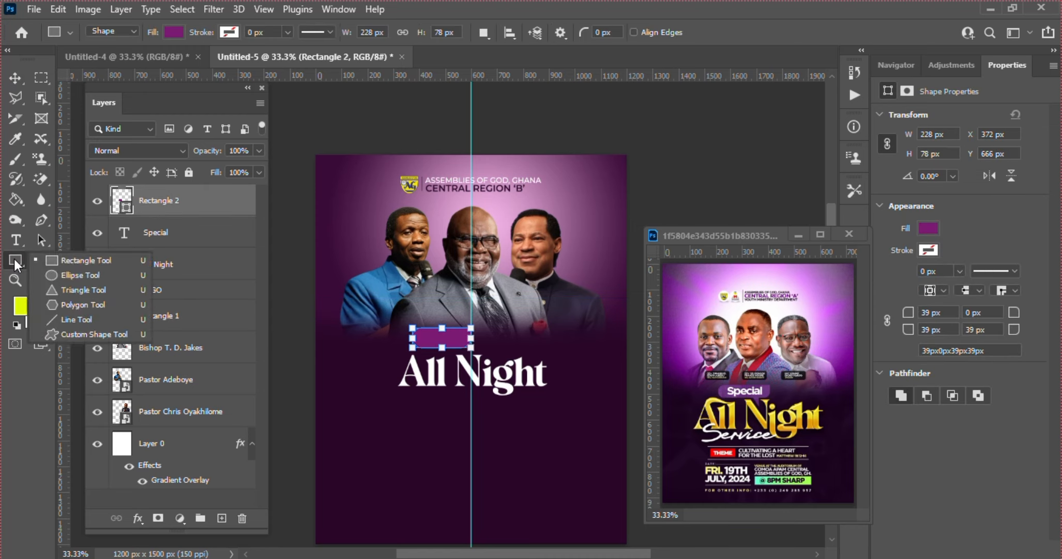
click(77, 293)
drag(419, 397, 448, 424)
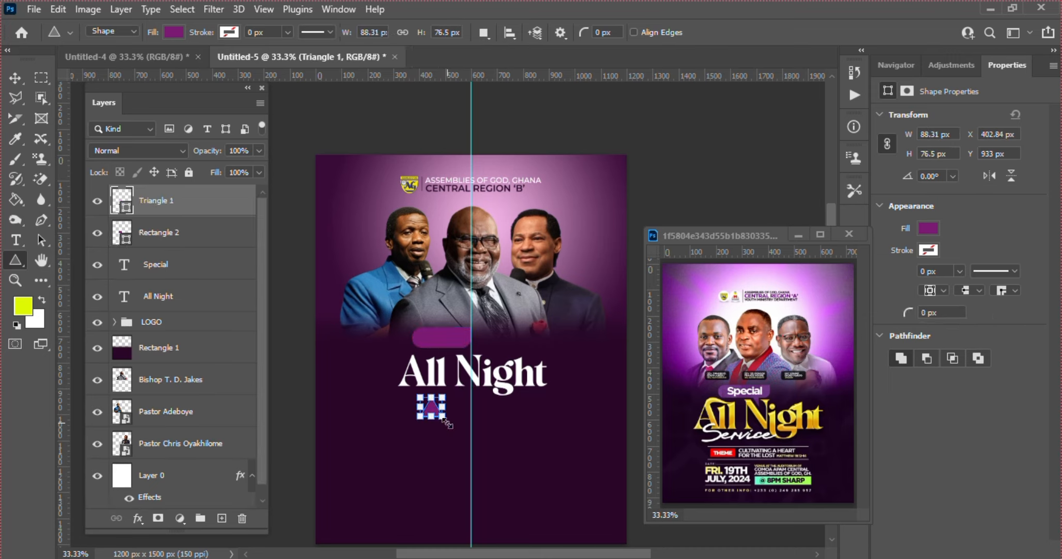
key(v)
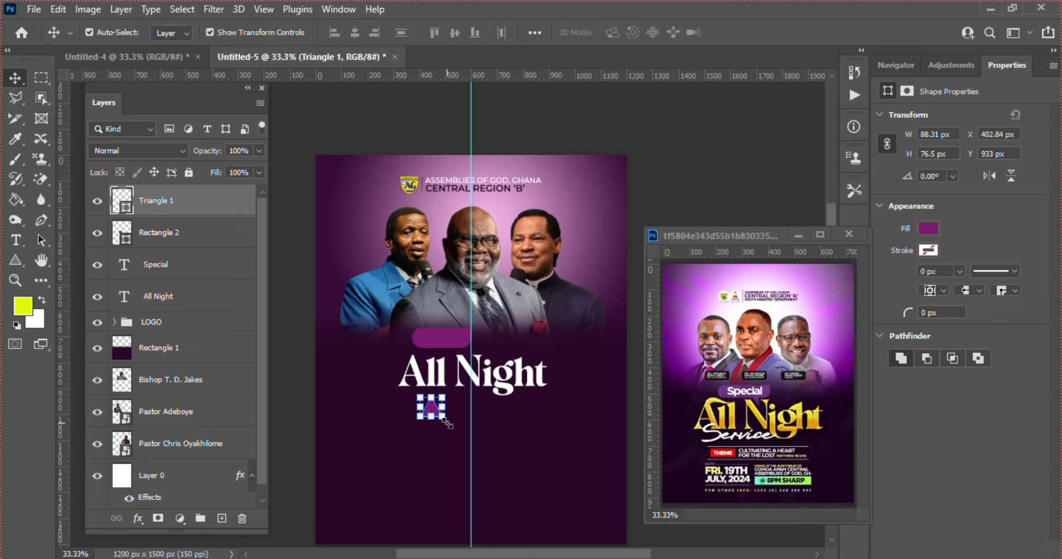
Rotate the purple triangle -90° and move it onto the lower edge of the rounded purple rectangle to form a speech-bubble tail
key(ctrl+t)
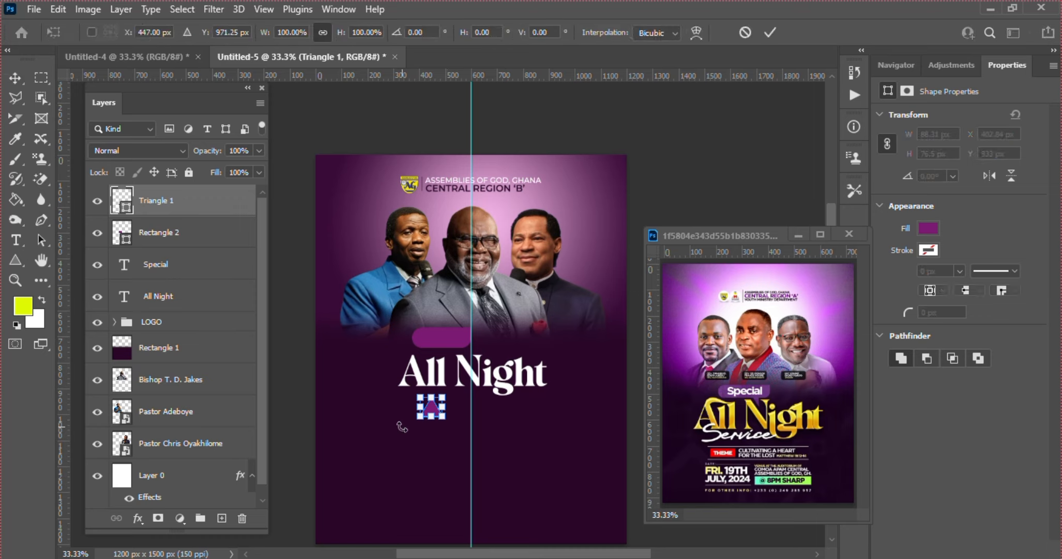
drag(402, 427, 451, 432)
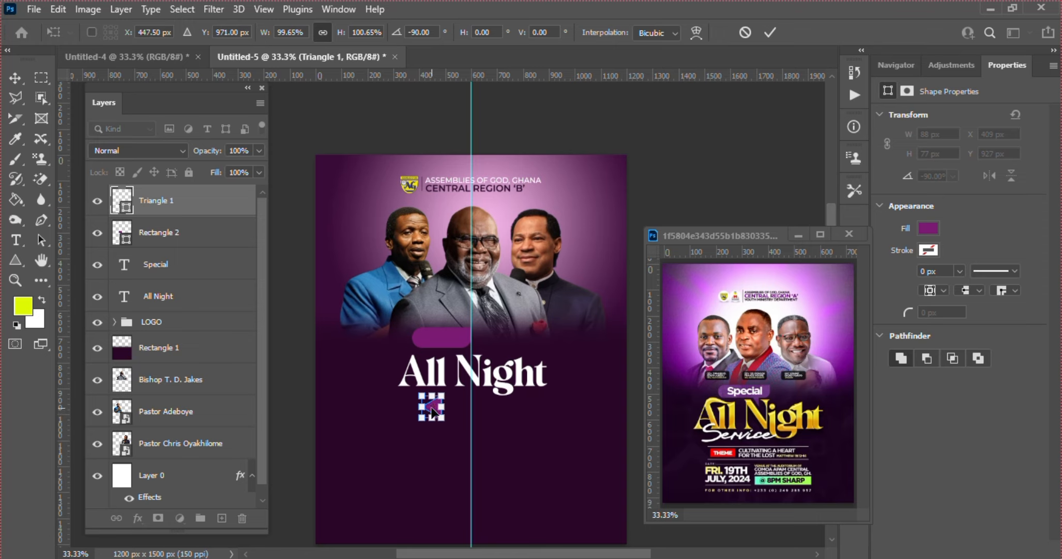
drag(433, 409, 452, 351)
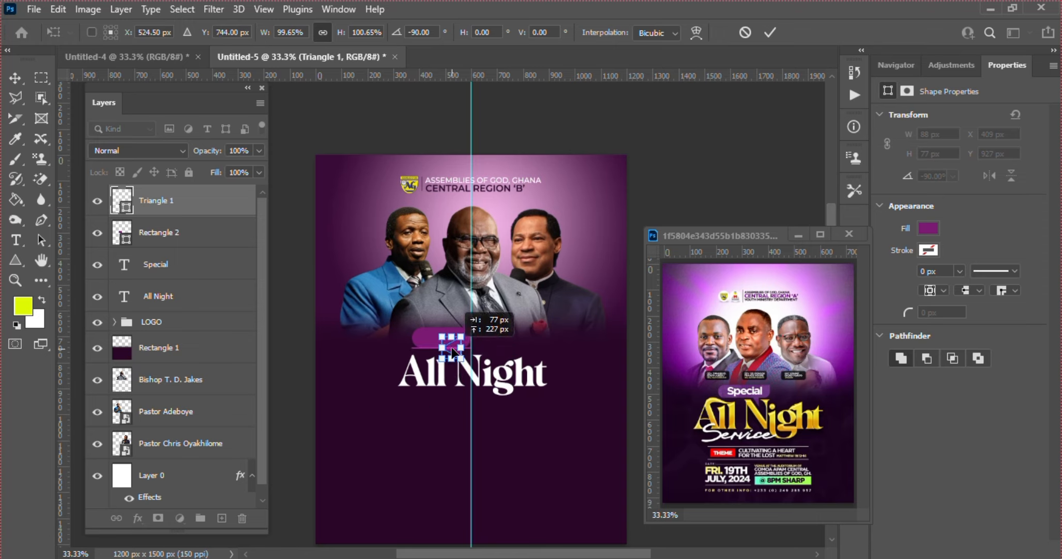
key(Return)
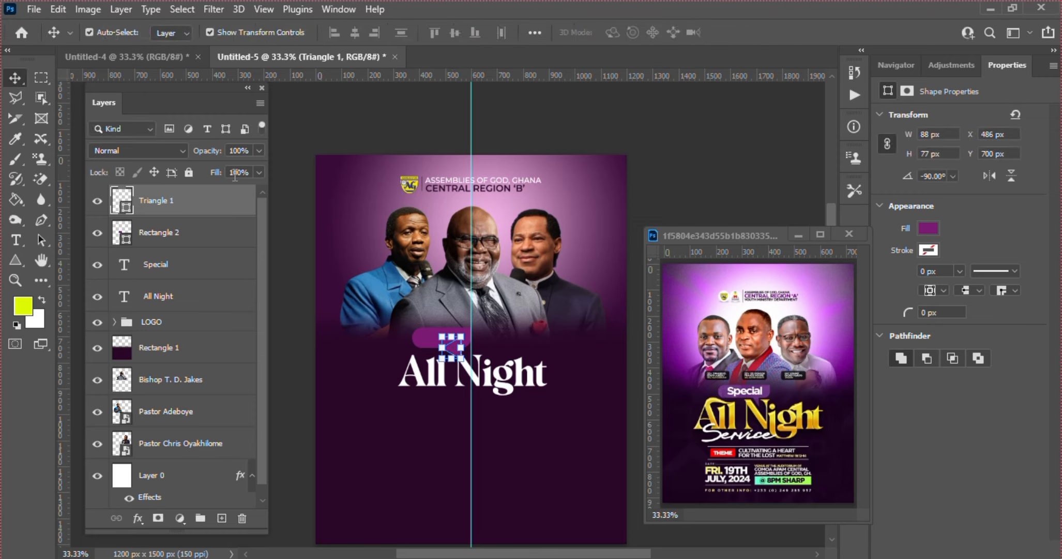
Bring the "Special" text in front of the triangle and group it with the triangle and purple rectangle as "sp"
click(183, 264)
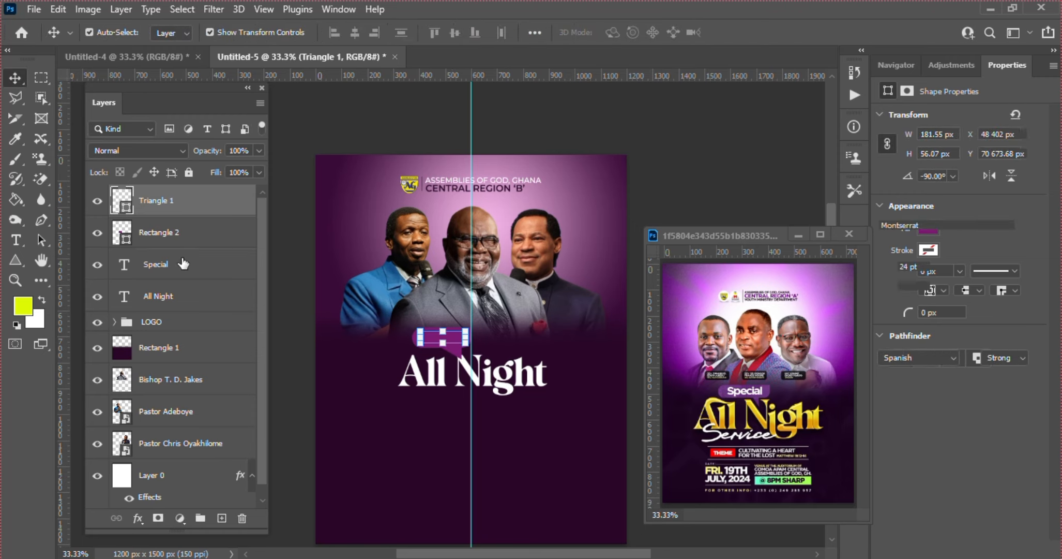
drag(186, 266, 163, 200)
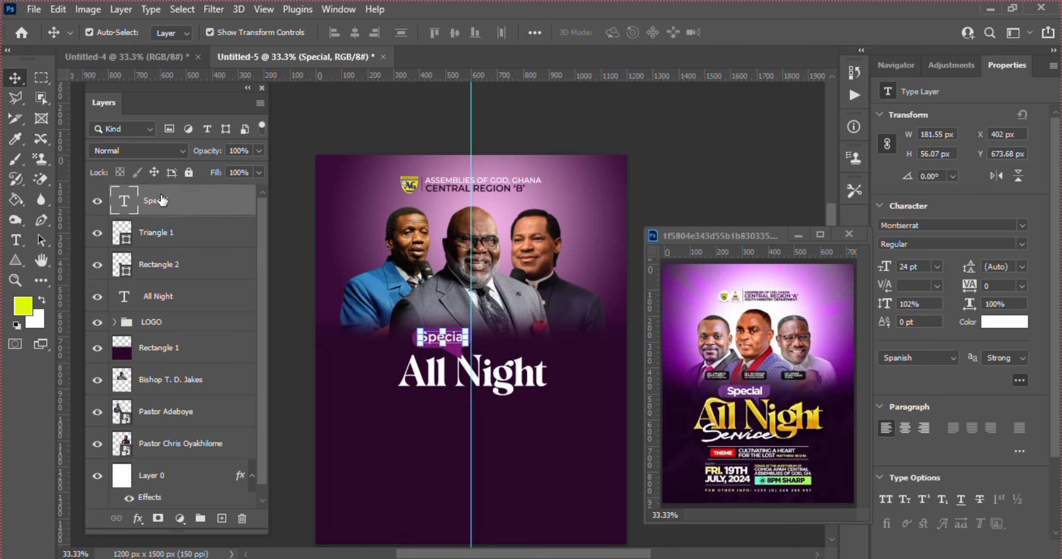
ctrl+click(171, 233)
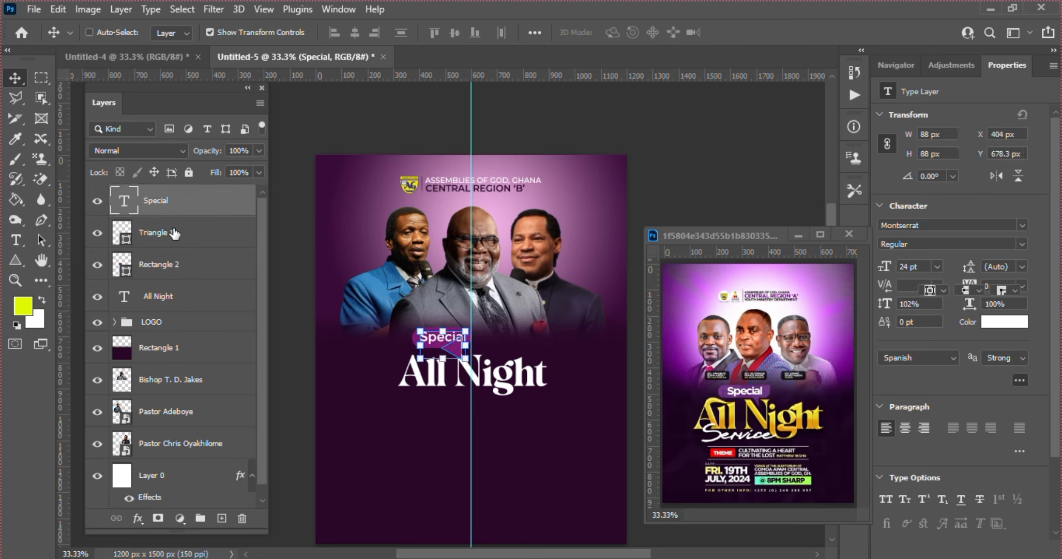
ctrl+click(186, 270)
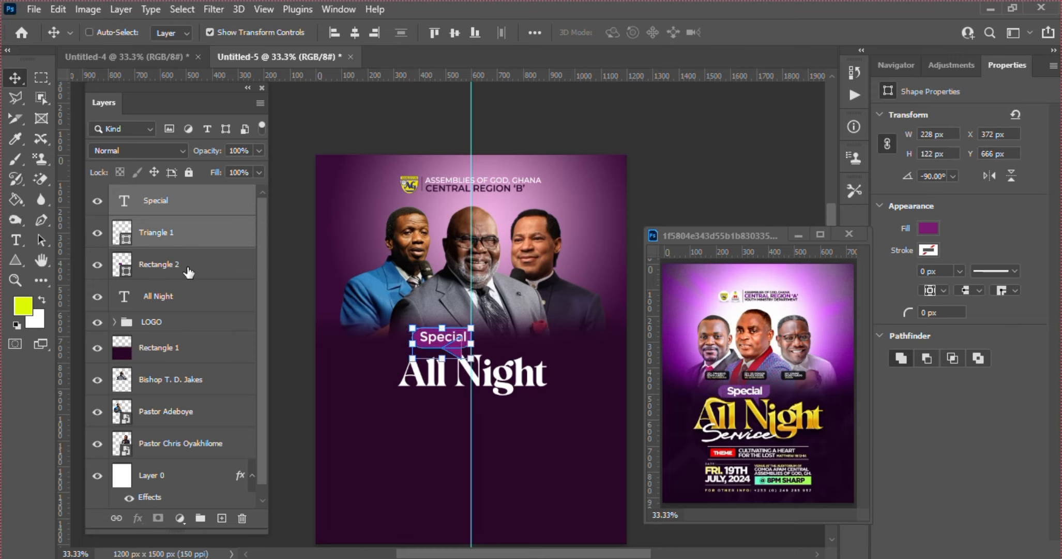
click(200, 519)
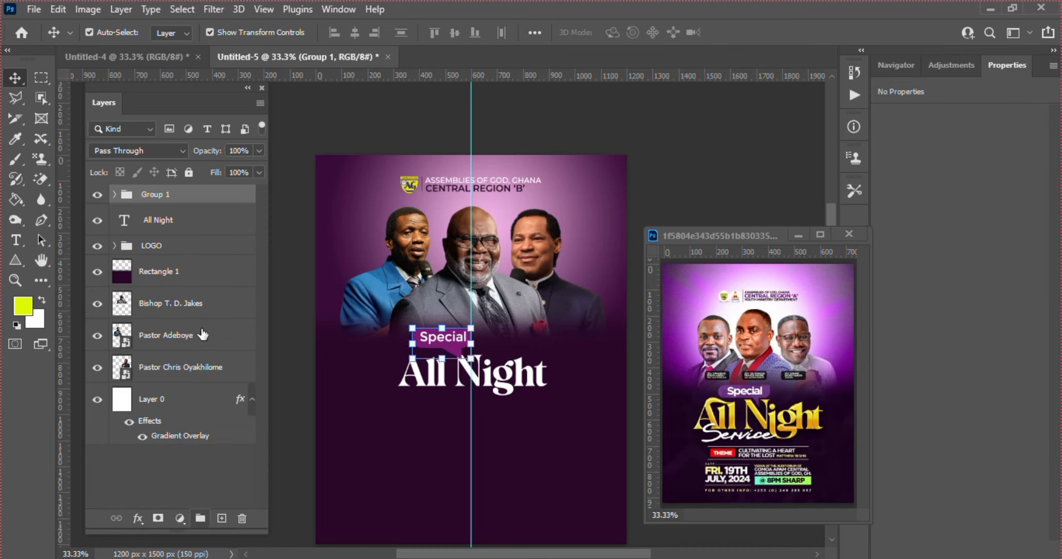
double_click(150, 195)
text(sp)
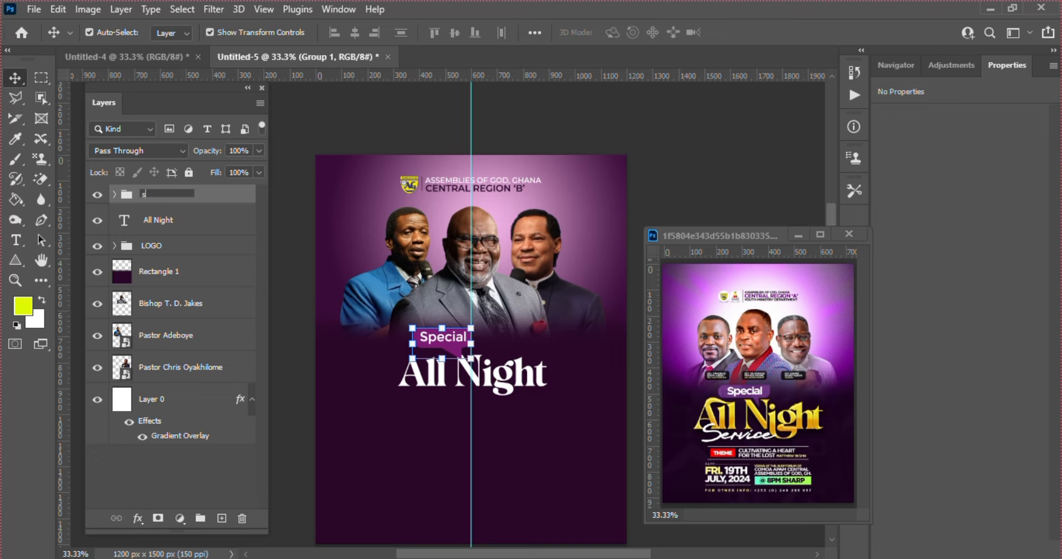
key(Return)
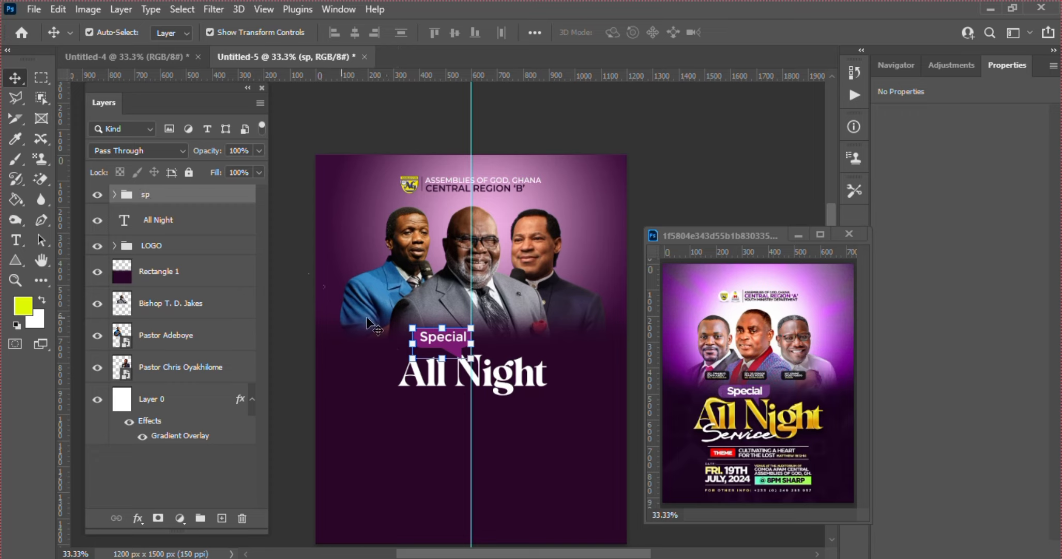
Move the "sp" group slightly to the right so the speech bubble sits just above the "All Night" title
click(471, 357)
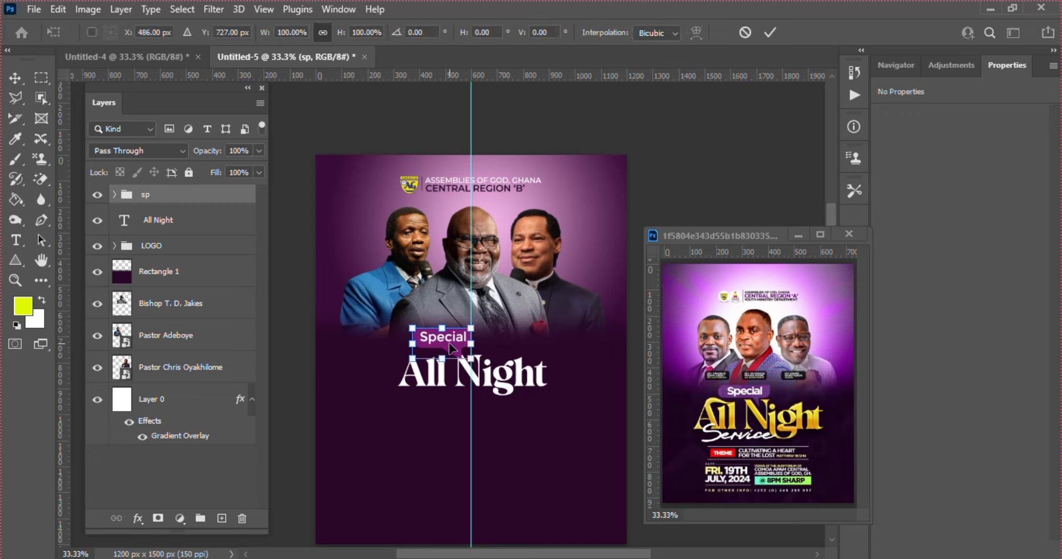
mouse_move(450, 345)
mouse_down()
mouse_move(451, 374)
mouse_move(462, 344)
mouse_up()
key(Down)
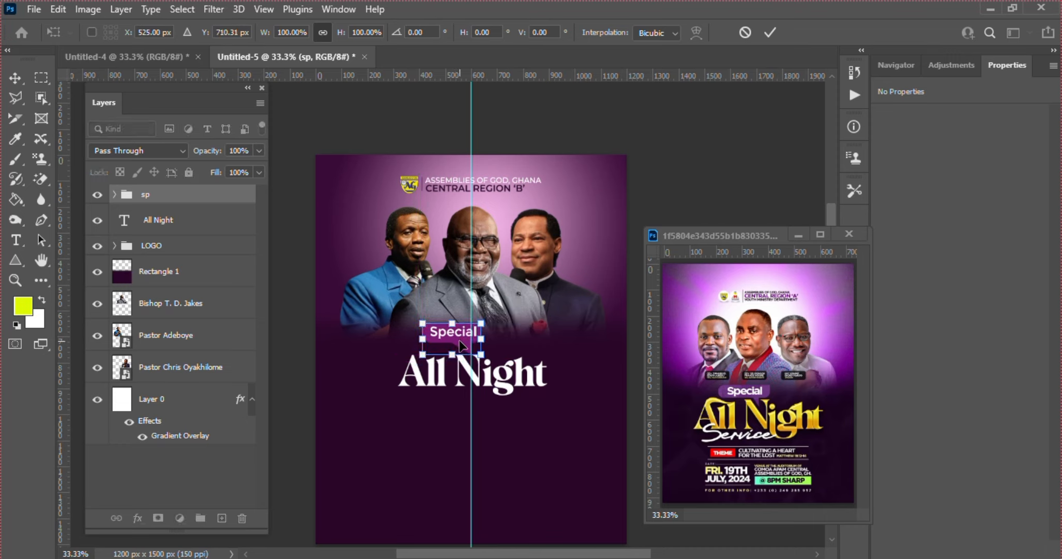
key(Down)
key(Down)
key(Down)
key(Down)
key(Down)
key(Down)
key(Down)
key(Down)
key(Down)
key(Down)
key(Down)
key(Down)
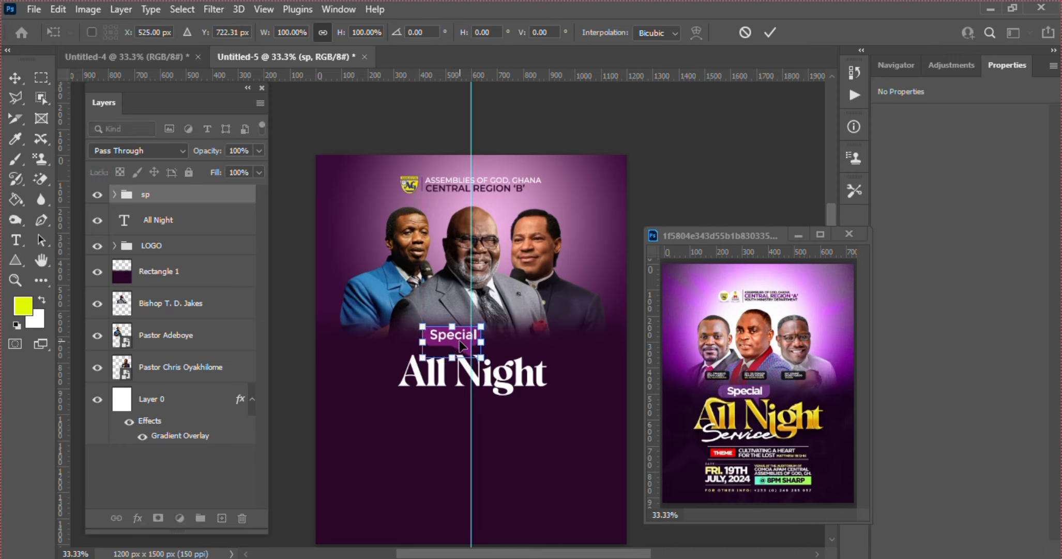
key(Return)
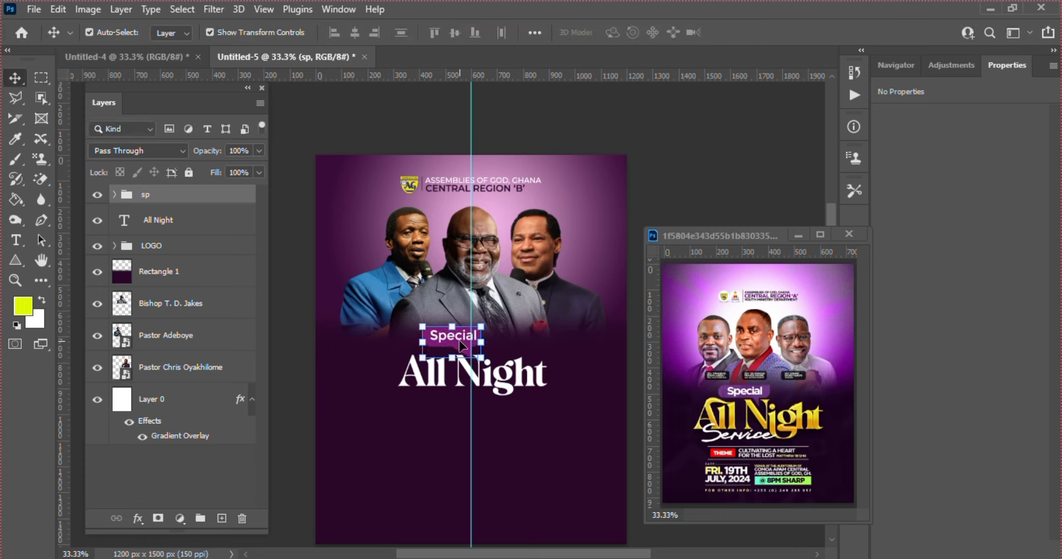
Move the "sp" group and the "All Night" title together slightly upward on the flyer
ctrl+click(202, 228)
key(ctrl+t)
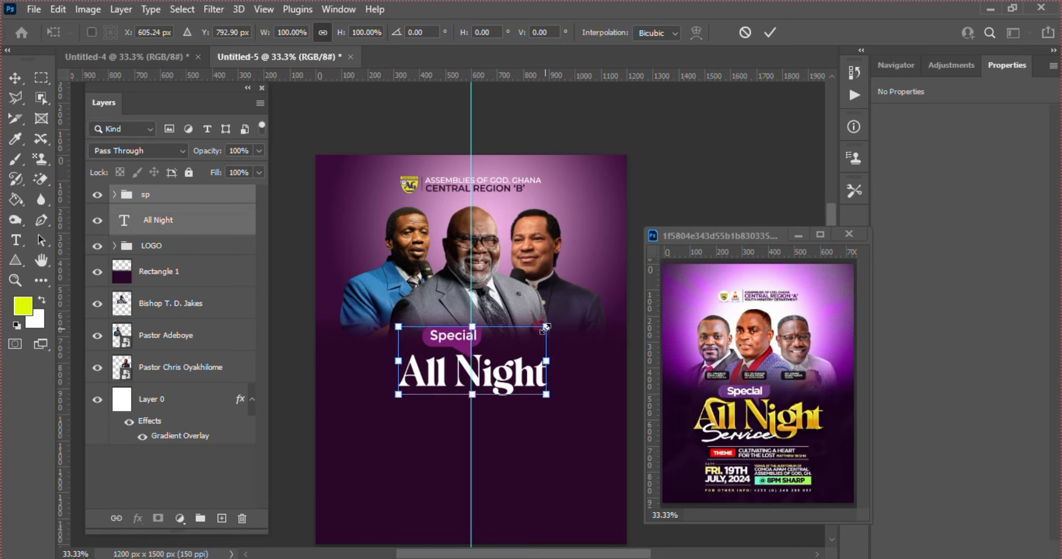
drag(504, 352, 504, 345)
key(Return)
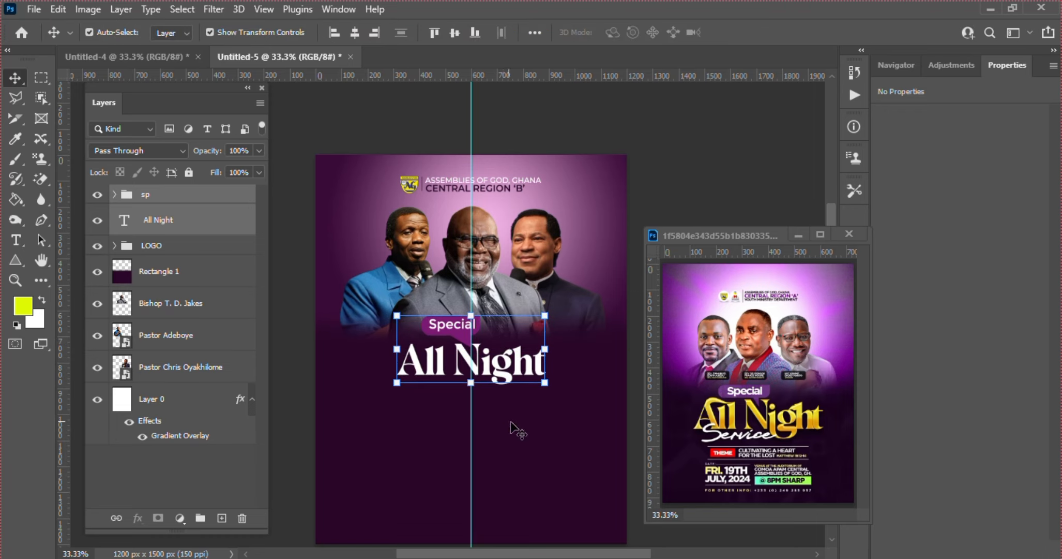
click(520, 437)
Duplicate the "All Night" title directly below itself and change the copy's text to "Service"
click(495, 368)
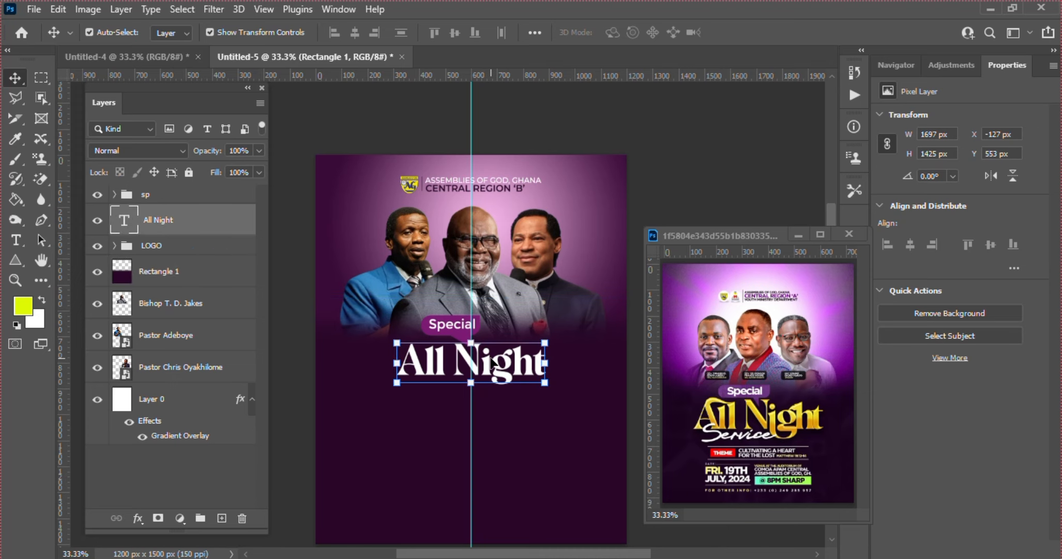
drag(495, 368, 495, 416)
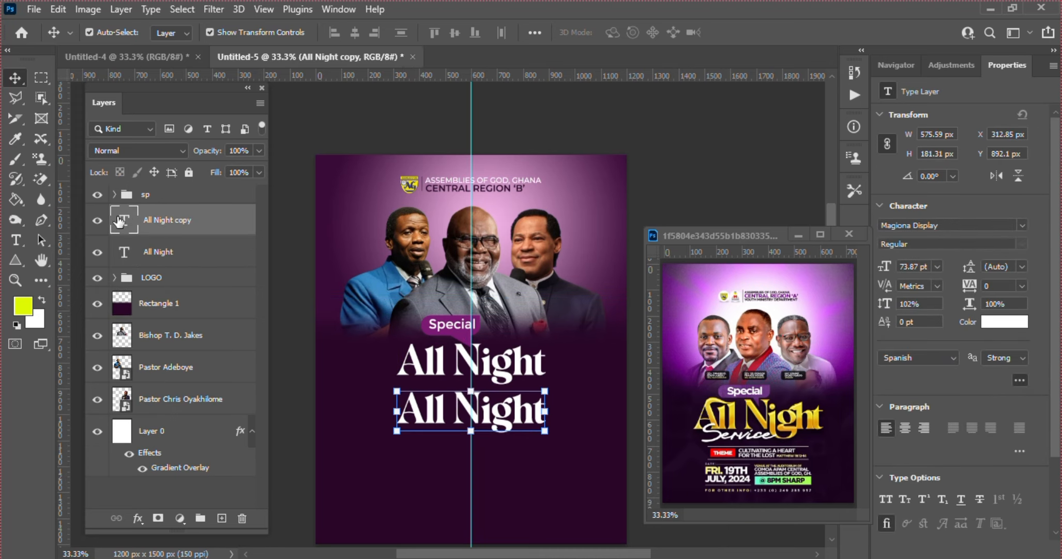
double_click(117, 217)
text(S)
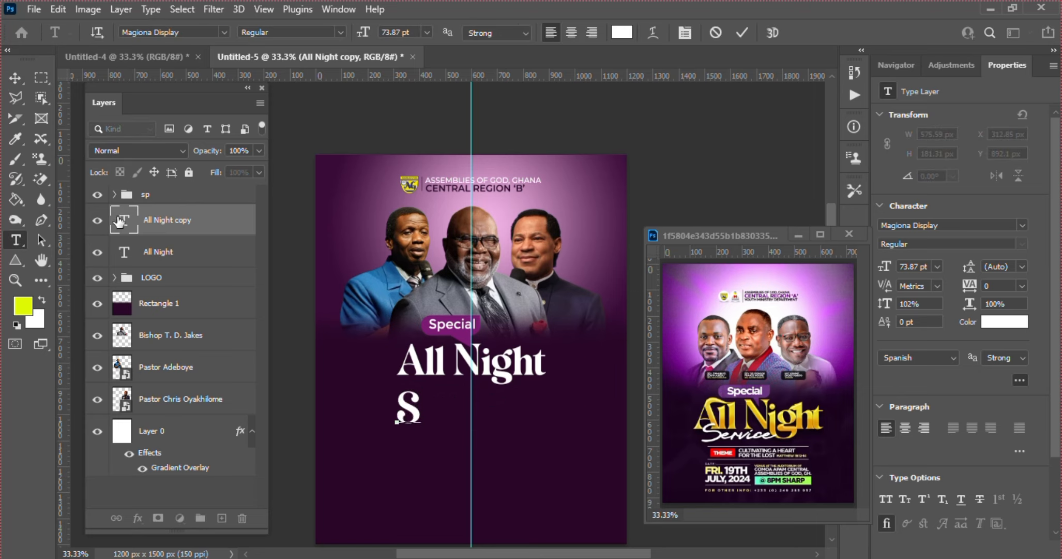
text(er)
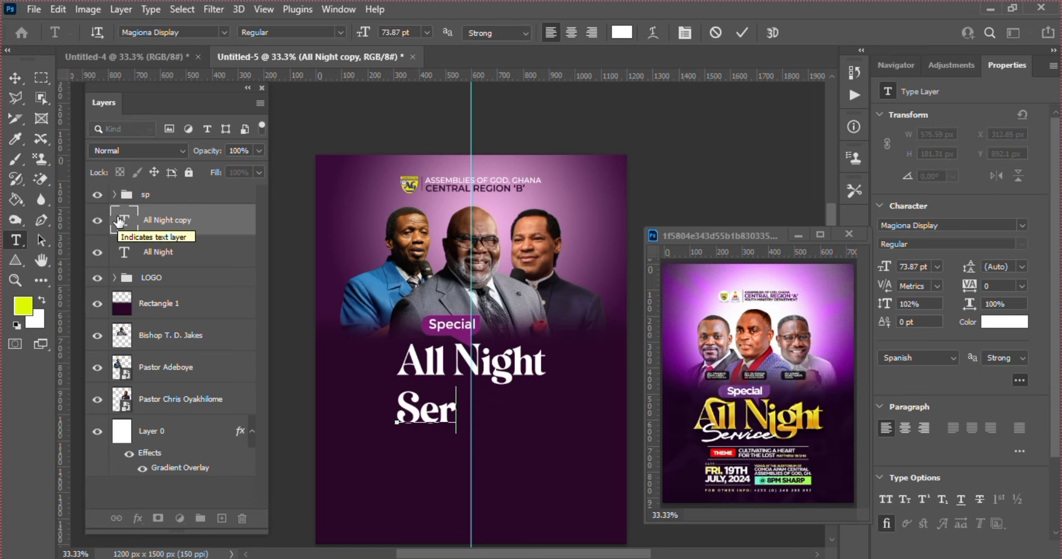
text(vice)
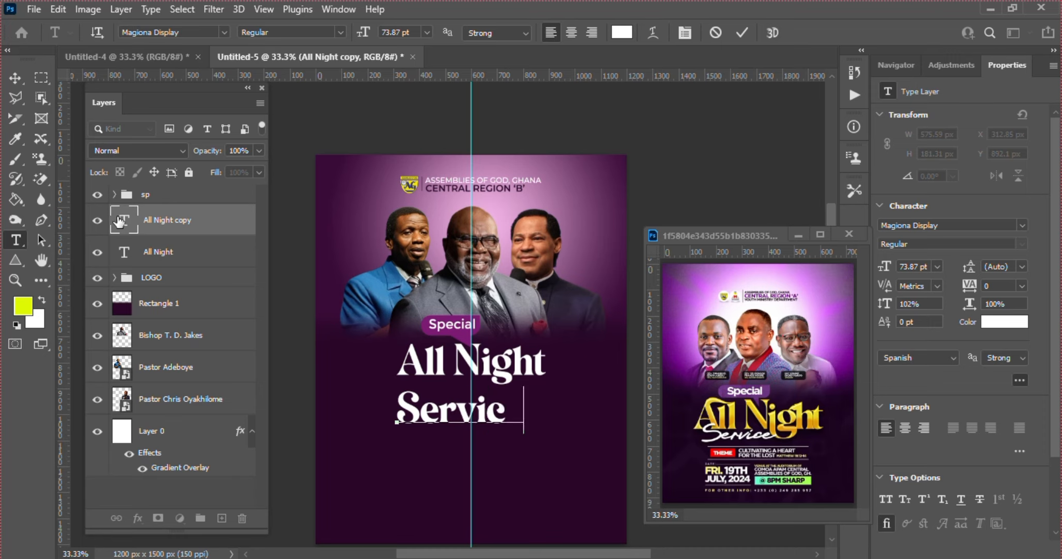
click(739, 30)
key(v)
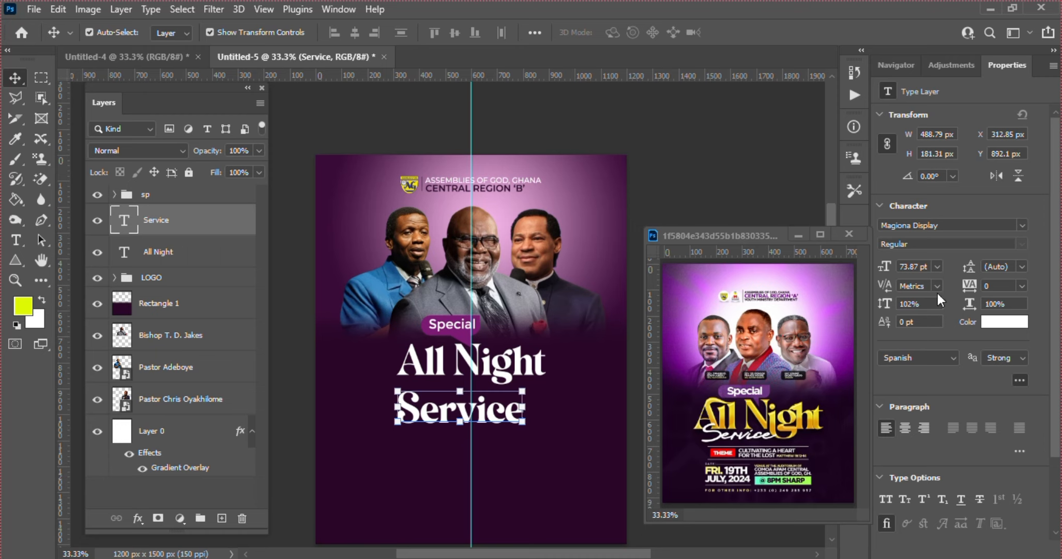
Set the font of the "Service" text to January Shine
click(1023, 226)
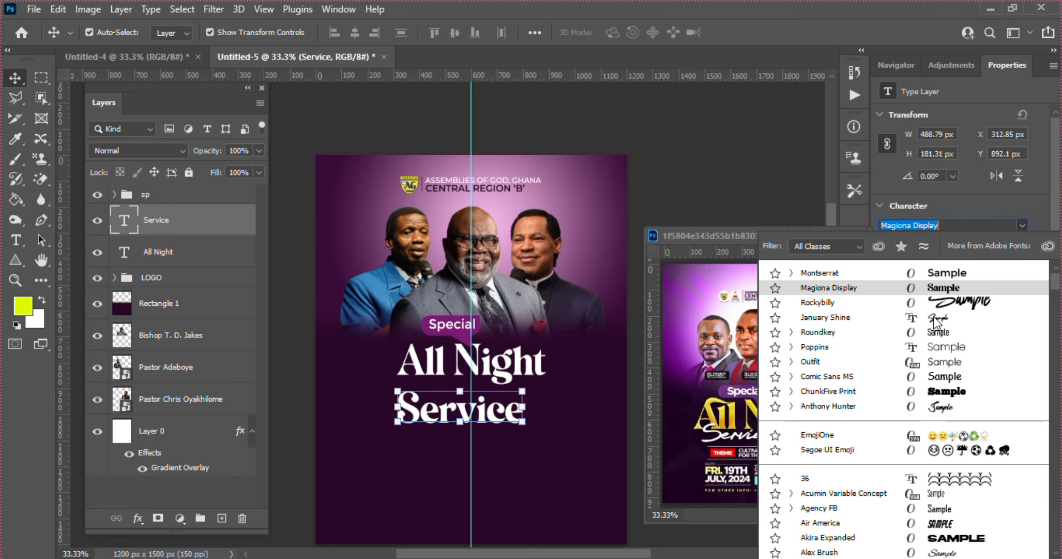
key(Up)
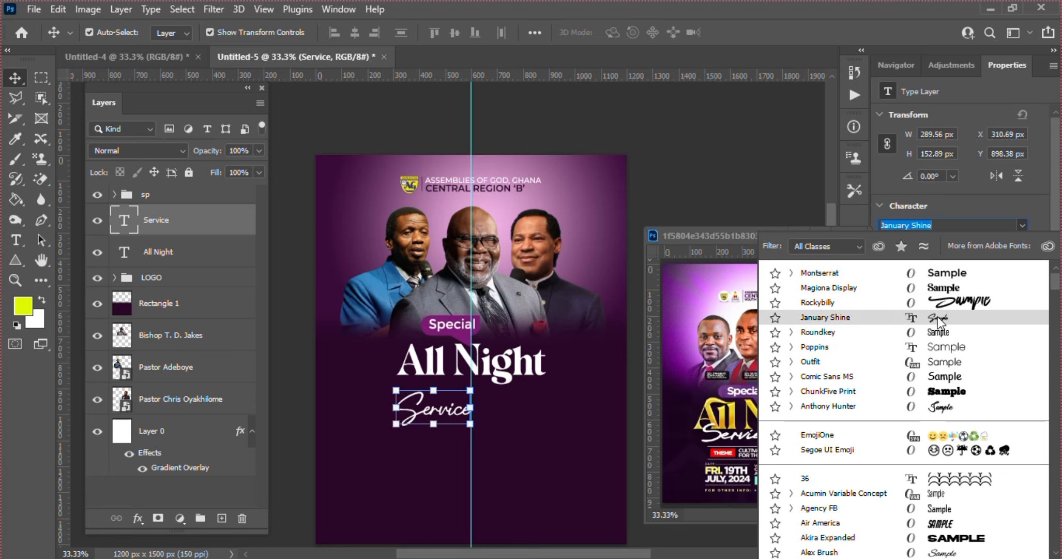
click(939, 319)
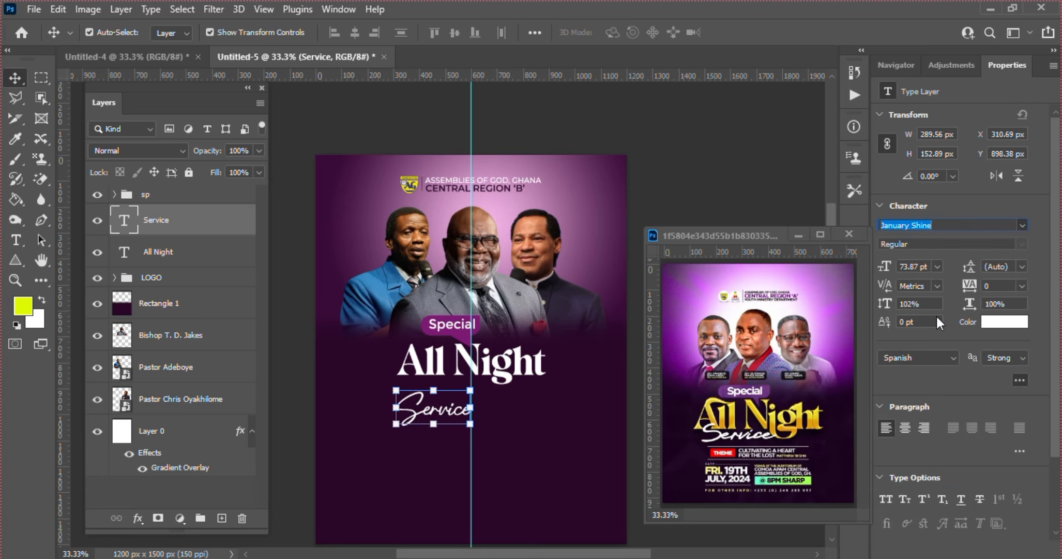
Move the "Service" text up so it overlaps the lower part of the "All Night" title, beneath the word "All"
click(471, 389)
drag(439, 417, 449, 378)
key(Return)
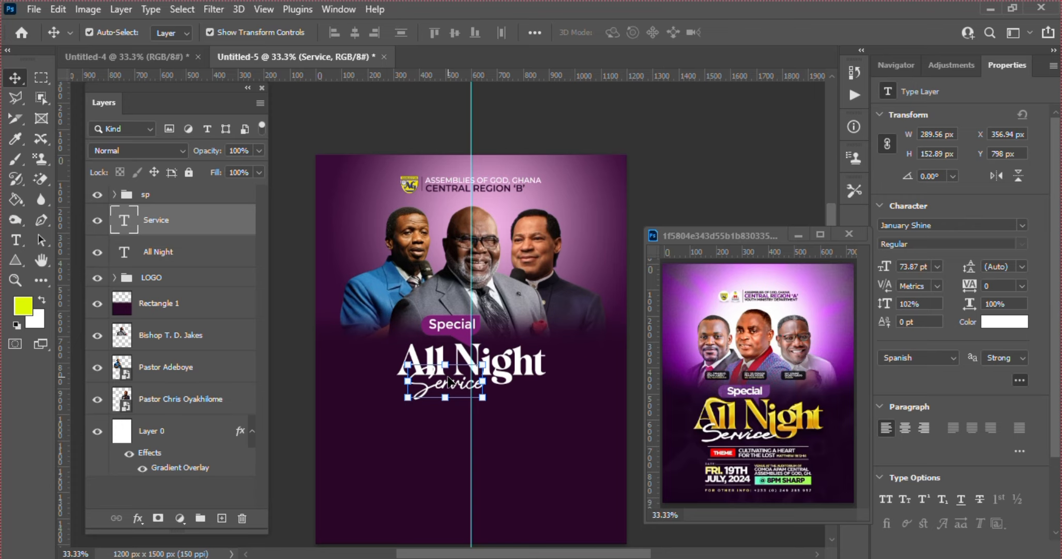
click(487, 428)
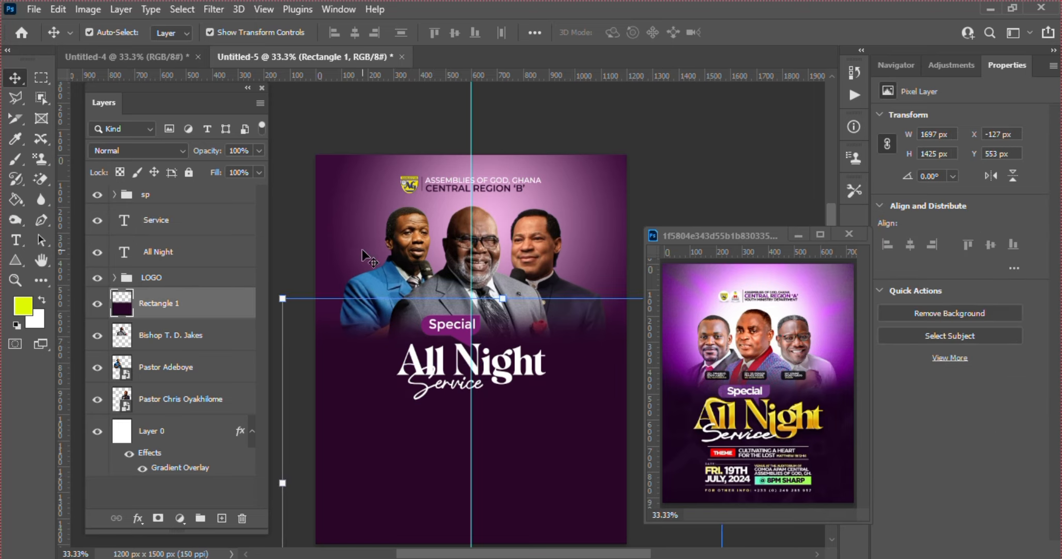
Copy the central speaker's photo layer name and paste it as a new text line, "Bishop T. D. Jakes", over his suit
click(486, 245)
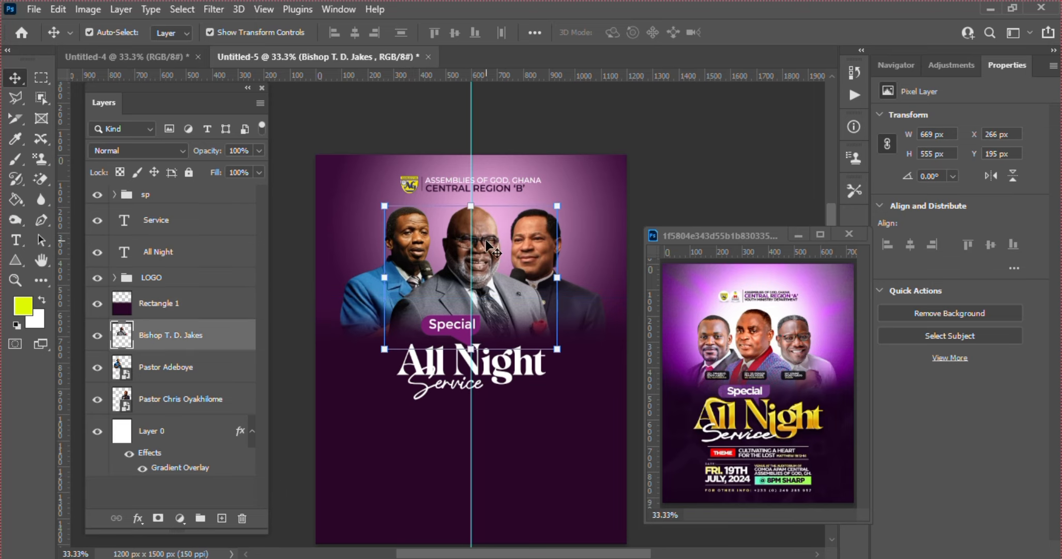
click(14, 241)
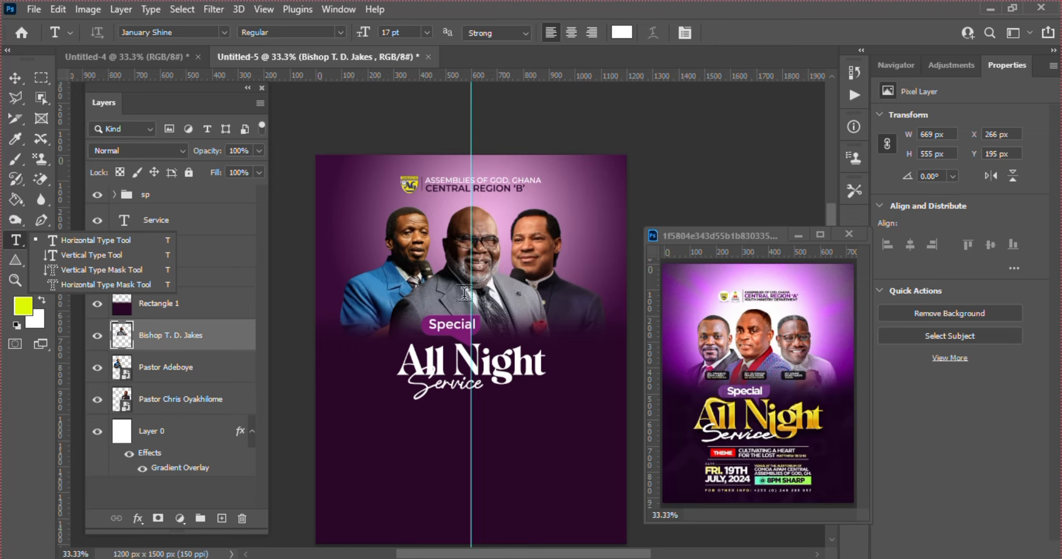
click(162, 336)
double_click(160, 334)
key(ctrl+c)
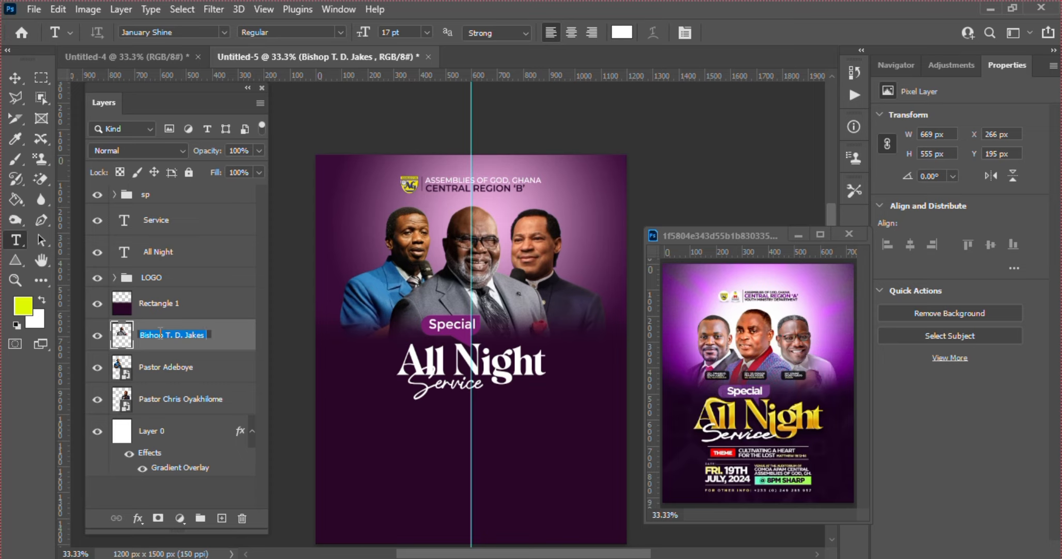
key(Return)
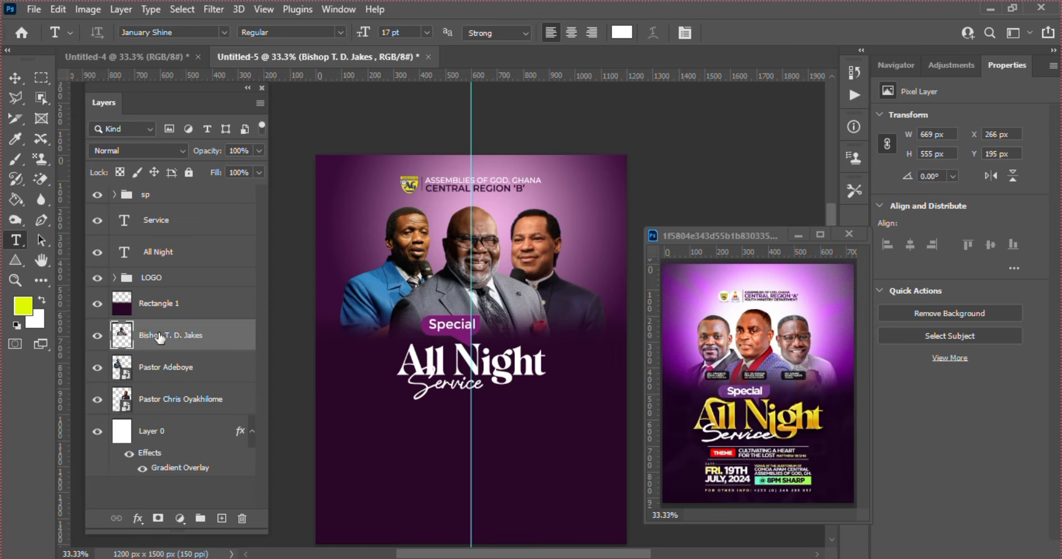
click(487, 299)
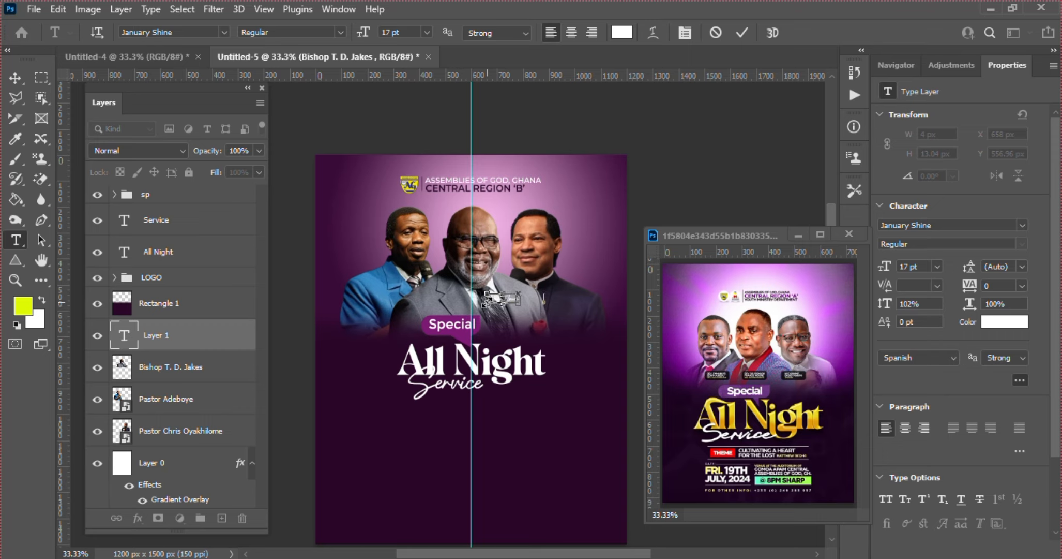
key(ctrl+v)
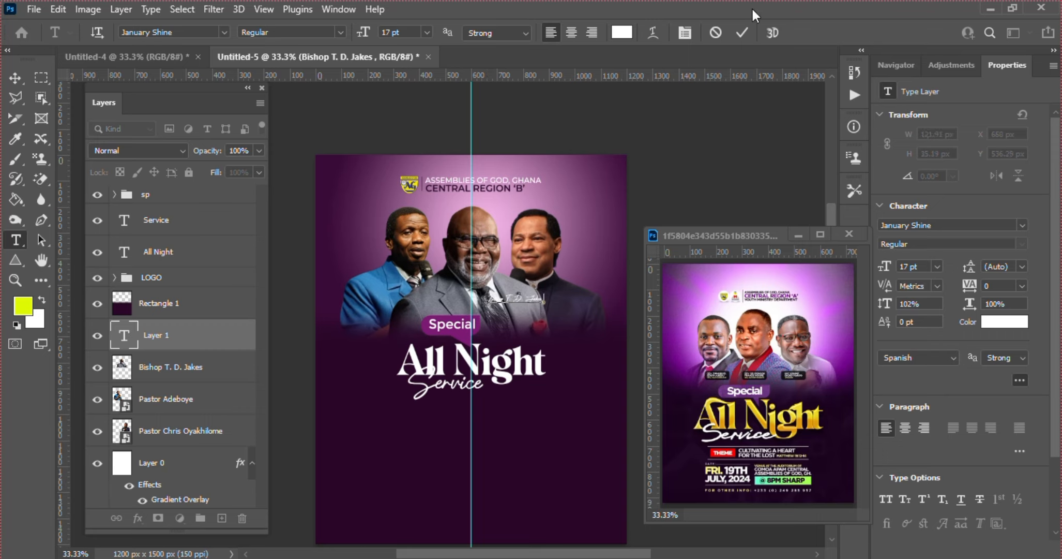
click(742, 31)
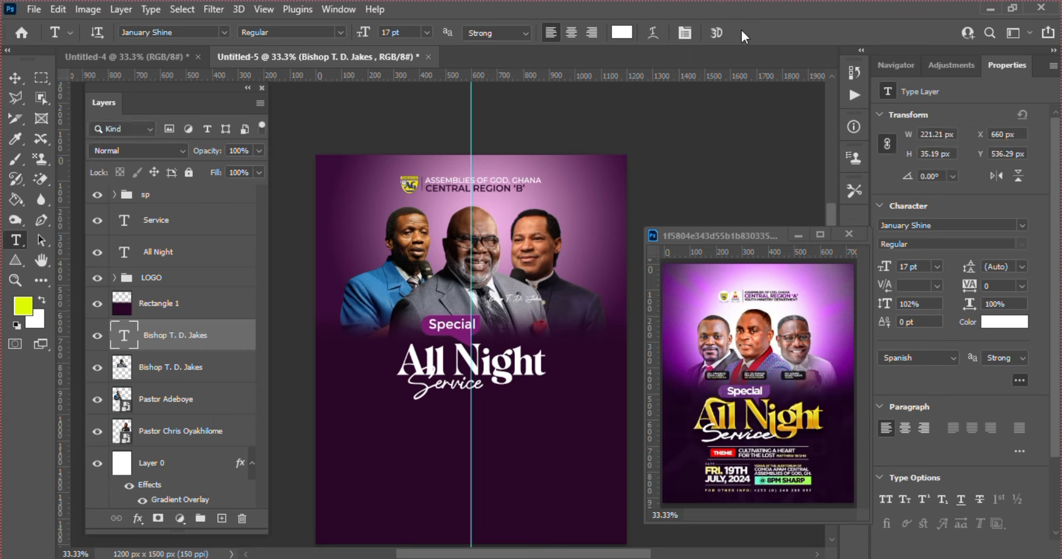
Set the "Bishop T. D. Jakes" text to Montserrat Regular, 14 pt, in all caps
key(v)
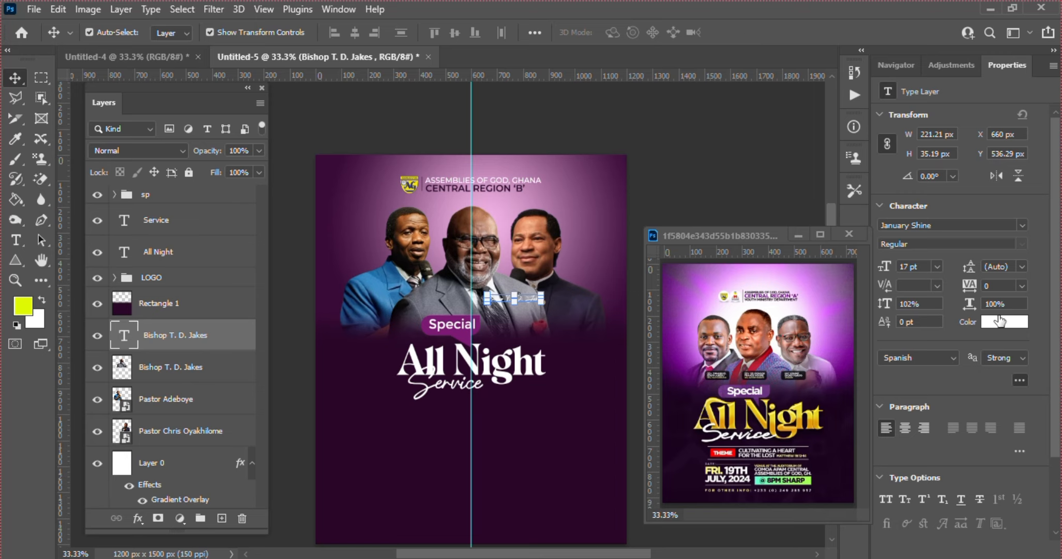
click(1022, 225)
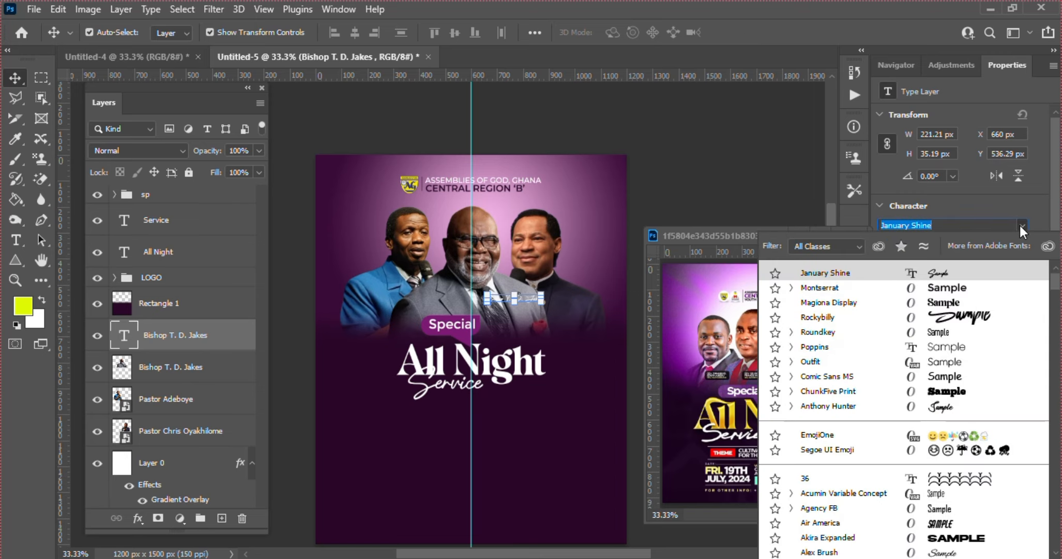
click(928, 291)
click(915, 265)
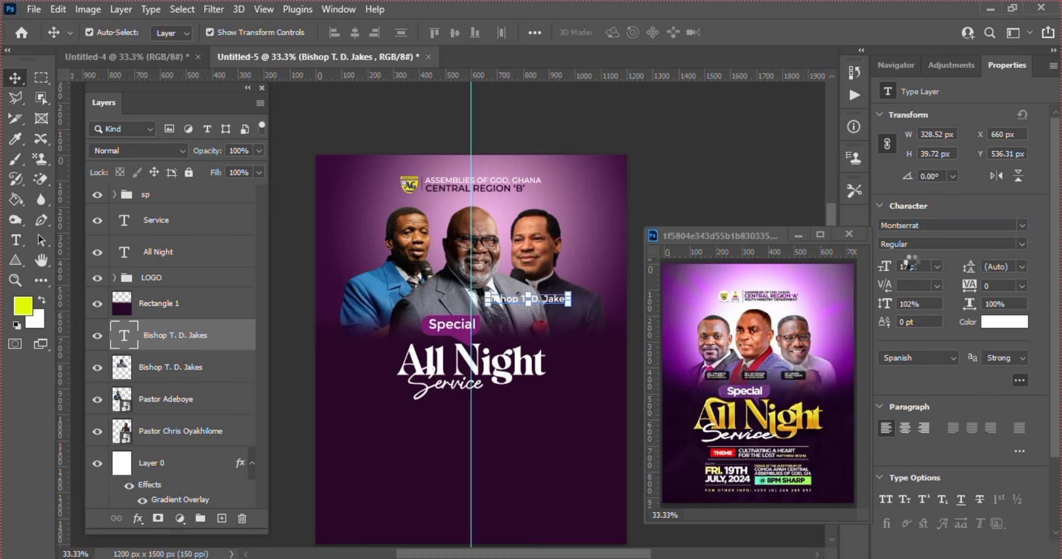
key(Down)
key(Down)
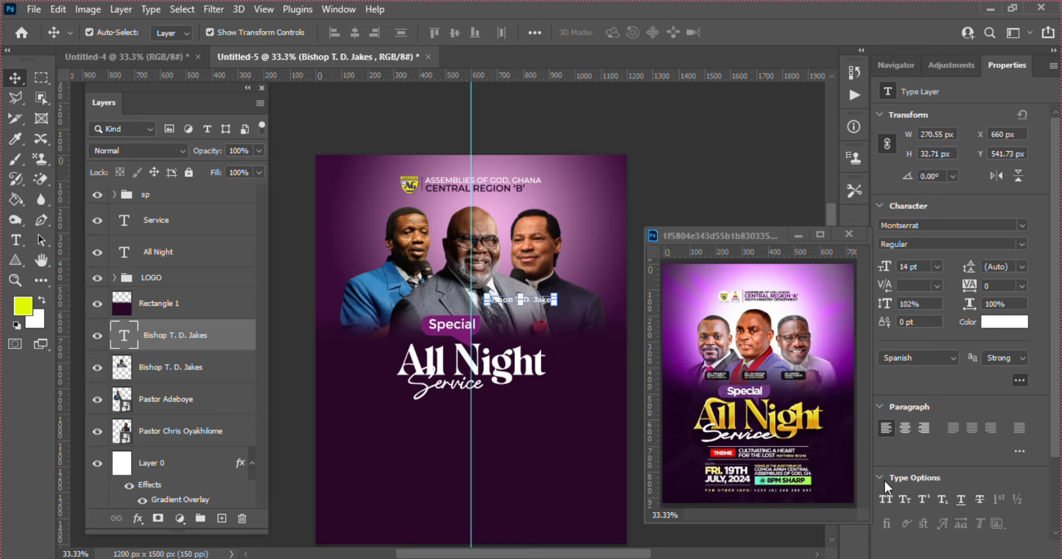
click(886, 499)
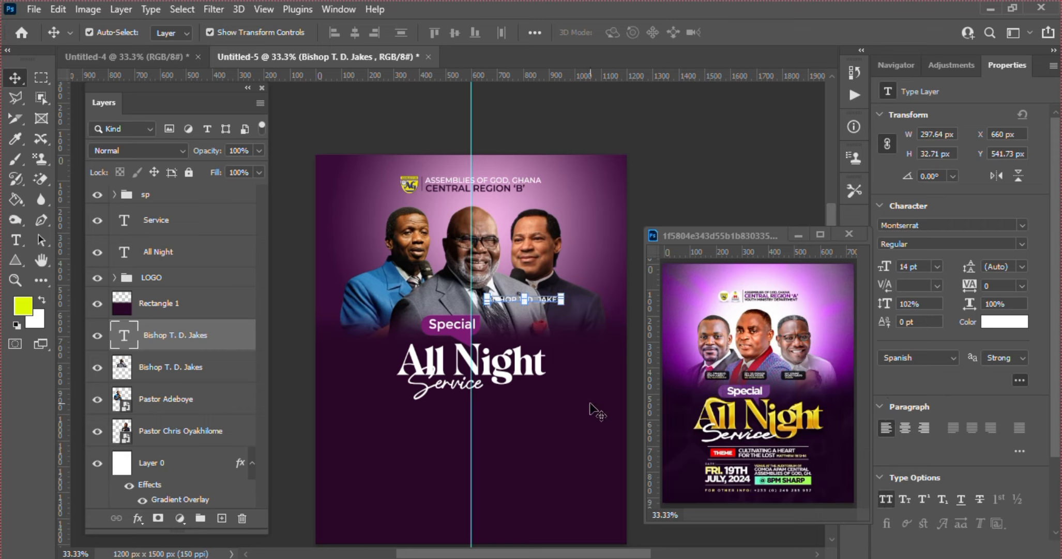
Break the speaker's name into two lines after "BISHOP T." and set its leading to 15 pt
key(t)
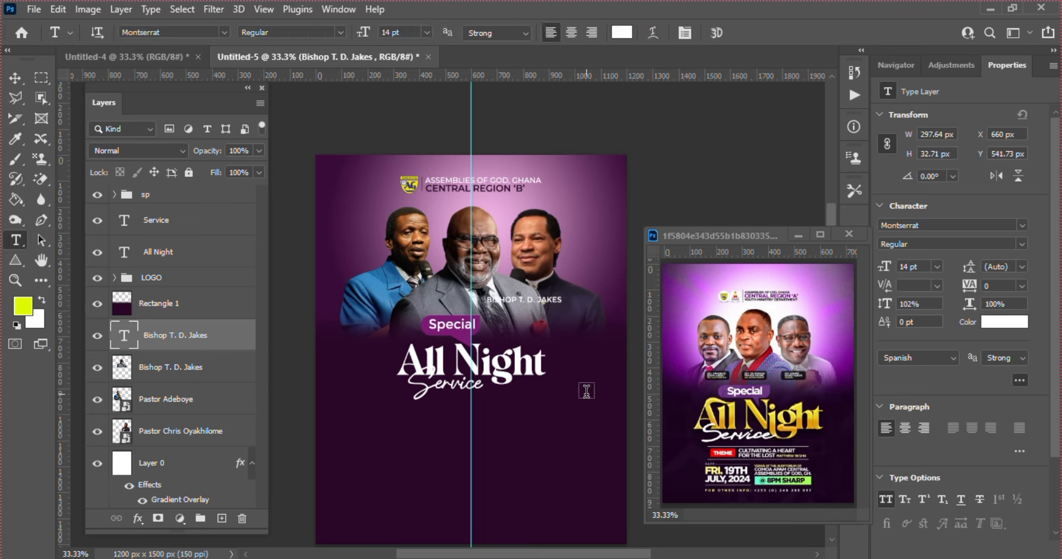
click(534, 297)
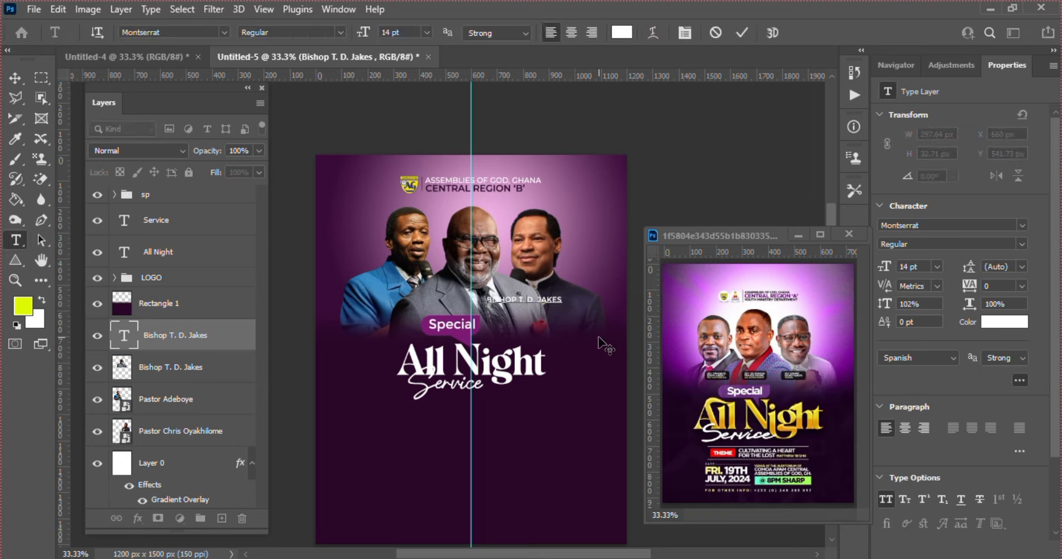
key(Return)
click(744, 33)
key(v)
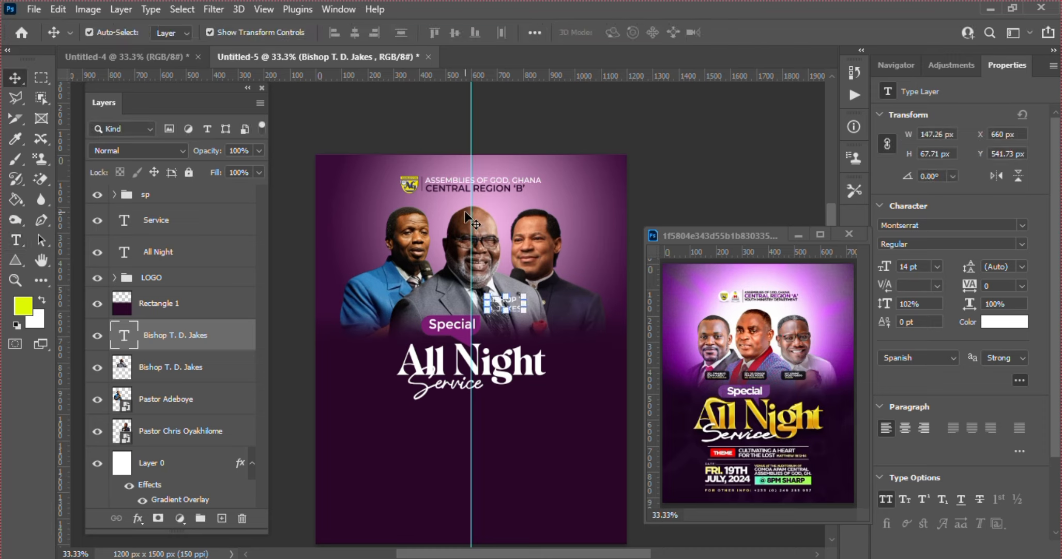
click(1003, 265)
text(15)
key(Return)
Draw a rectangle about 174 × 84 px over the speaker's name and fill it with the flyer's dark purple background colour
click(13, 260)
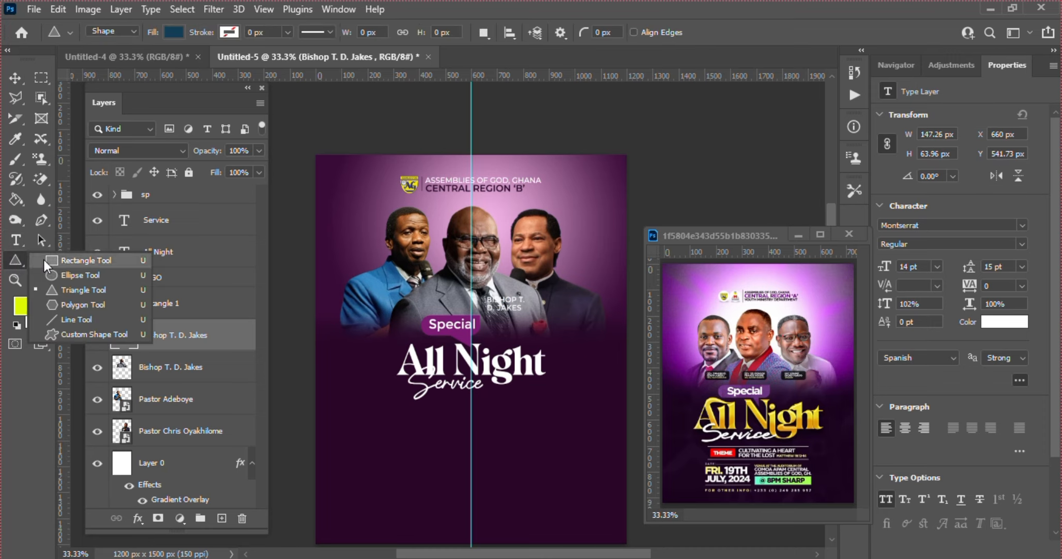
click(59, 259)
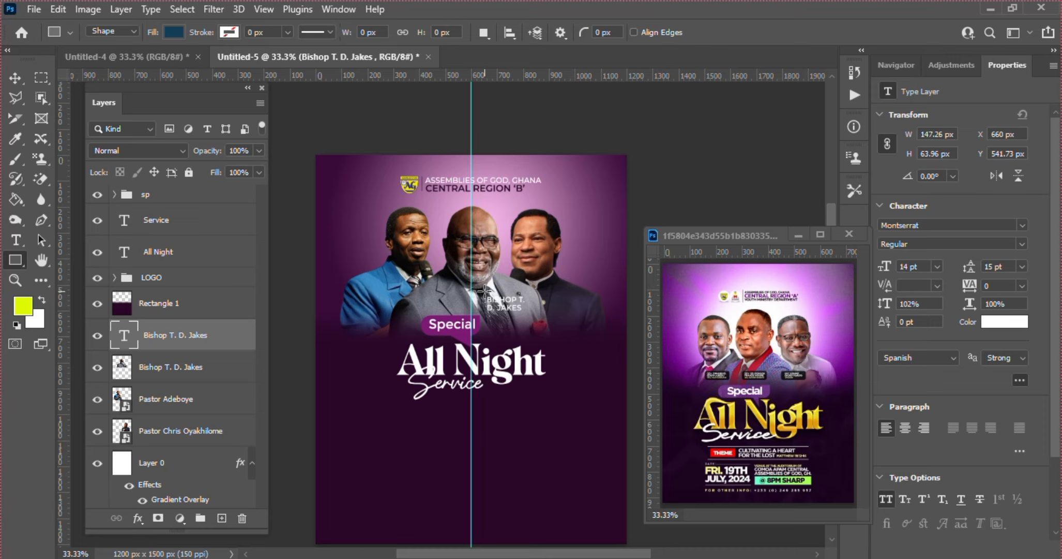
drag(484, 291, 528, 314)
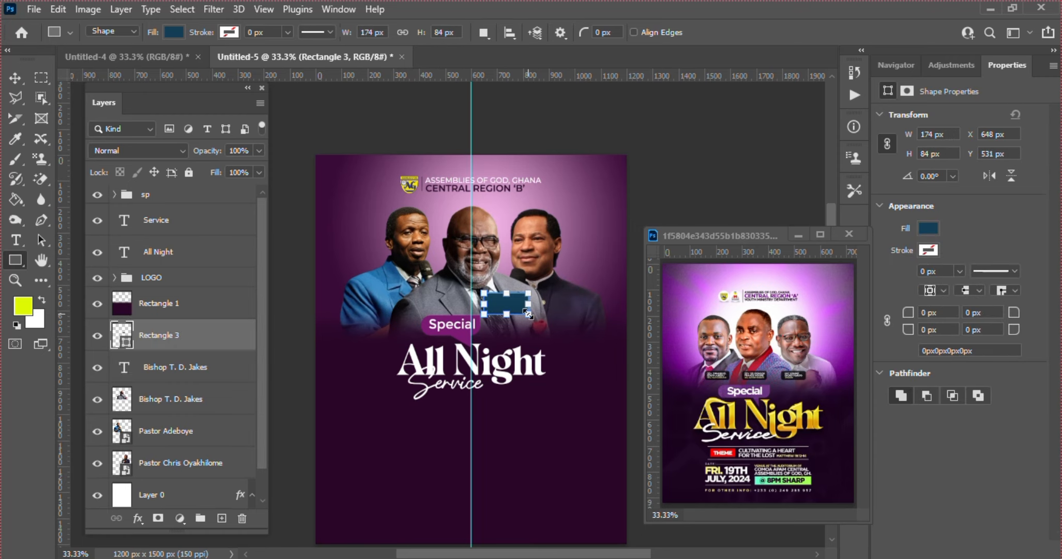
click(925, 231)
click(1042, 256)
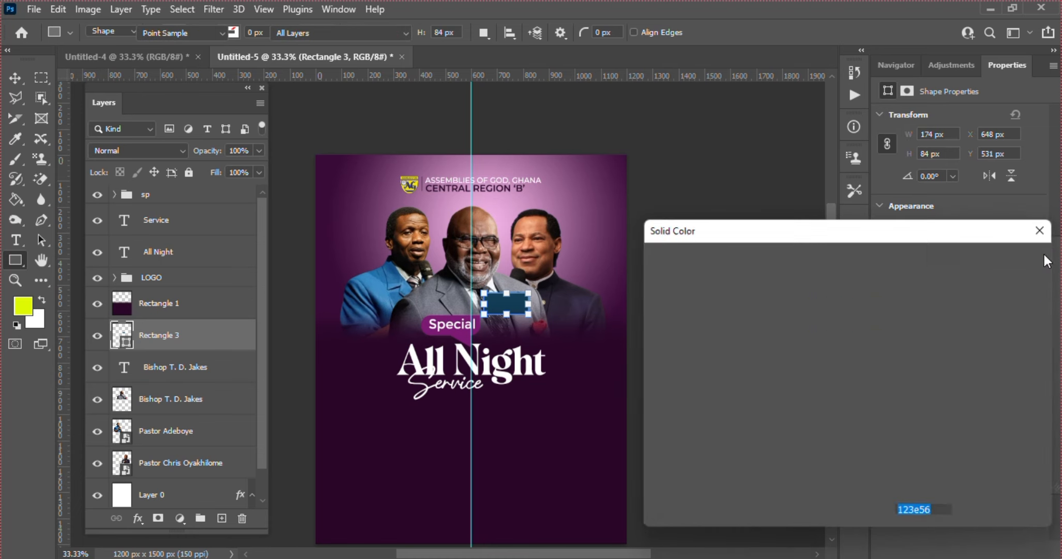
click(511, 460)
key(Return)
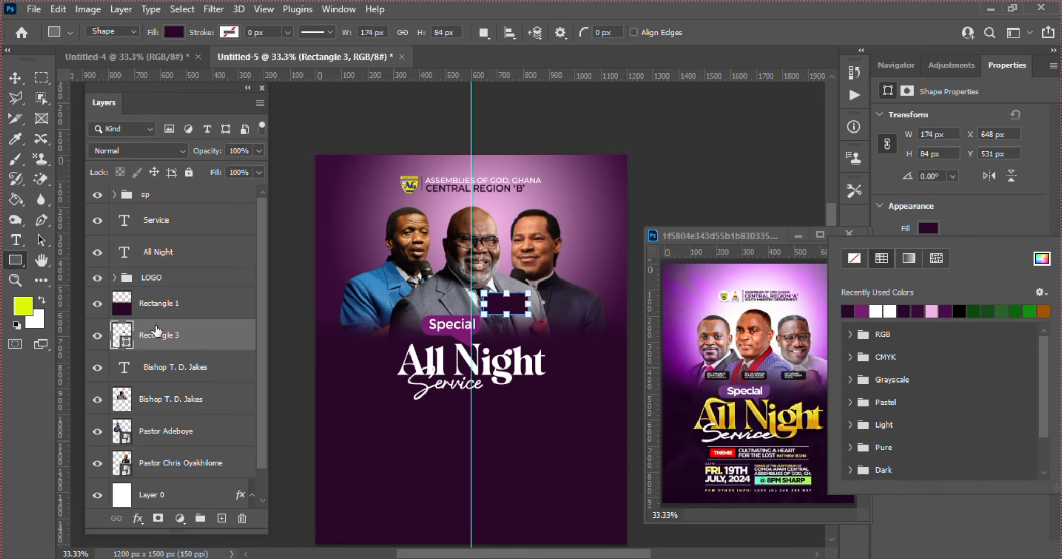
Move the new rectangle's layer beneath the "Bishop T. D. Jakes" text layer so it backs the name
drag(165, 335, 179, 382)
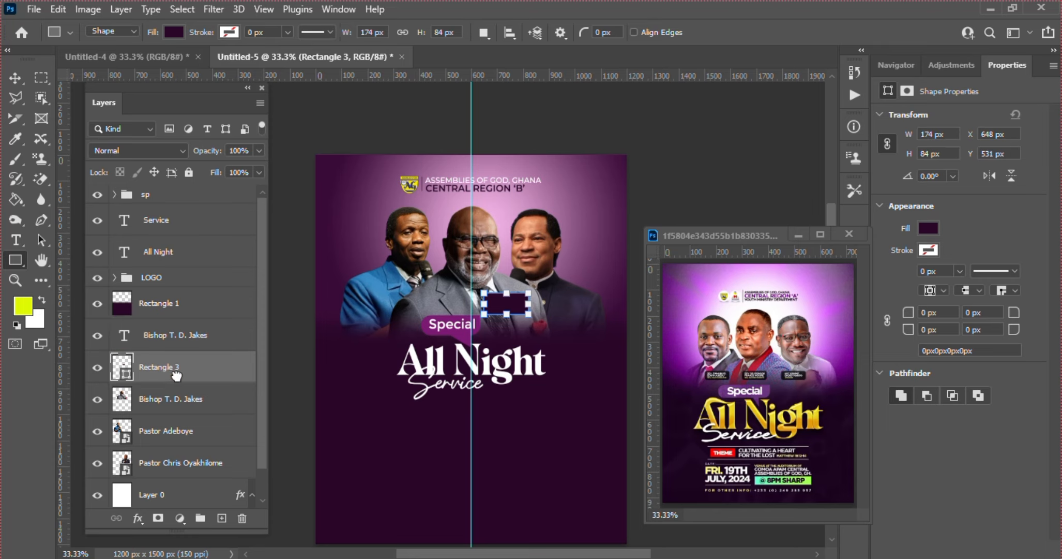
click(200, 338)
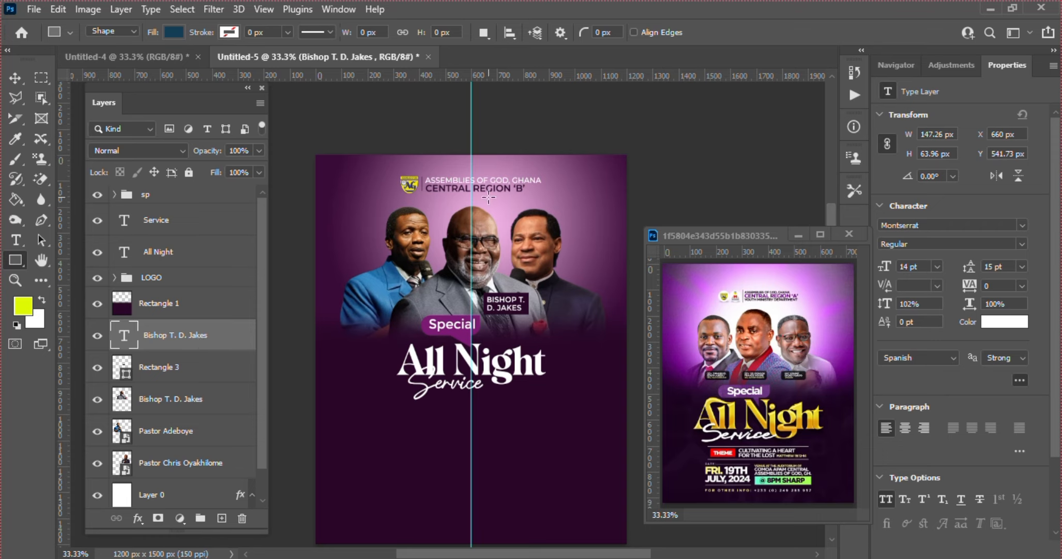
click(157, 309)
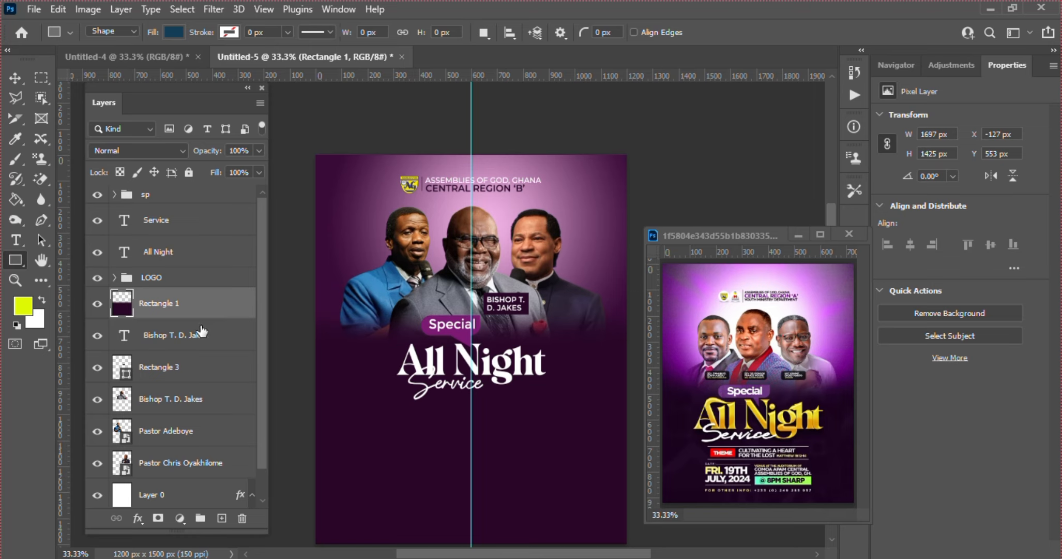
key(v)
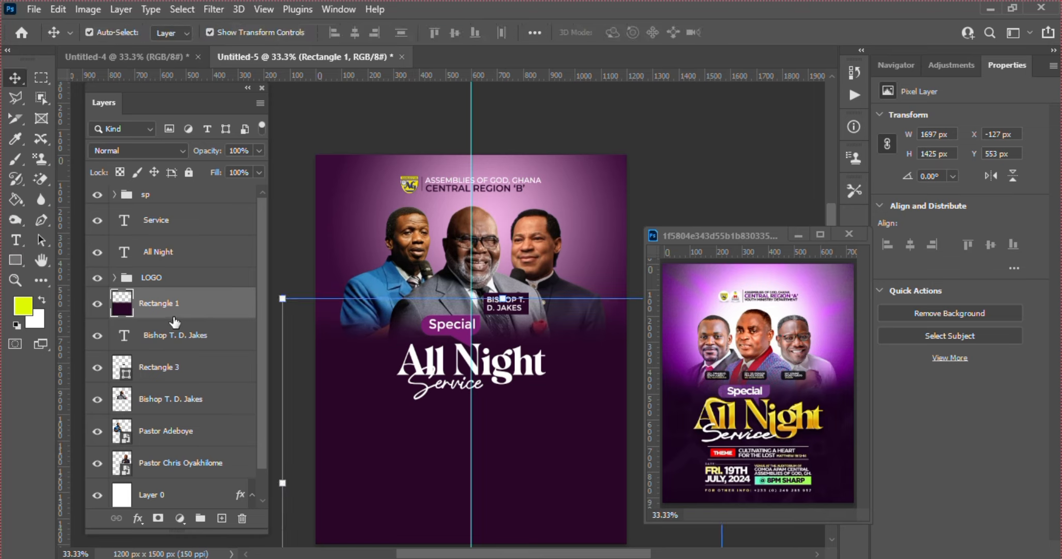
click(177, 333)
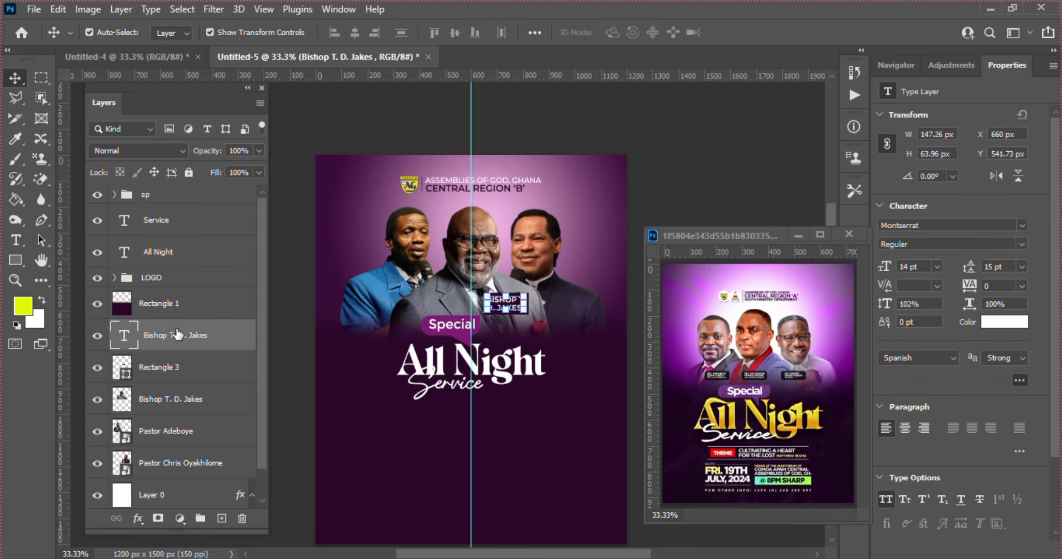
click(162, 305)
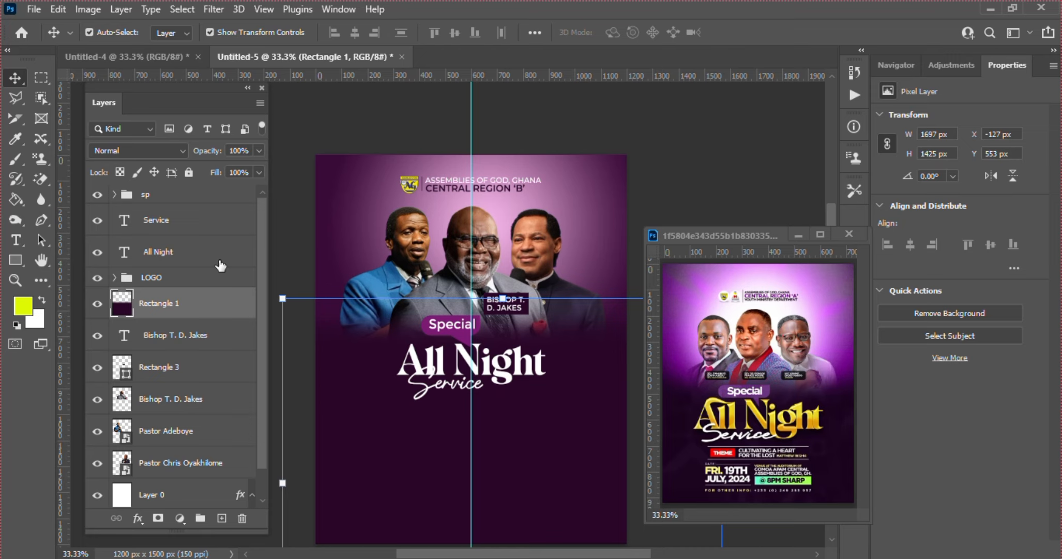
Darken the name box's fill to the near-black purple #160215
click(151, 367)
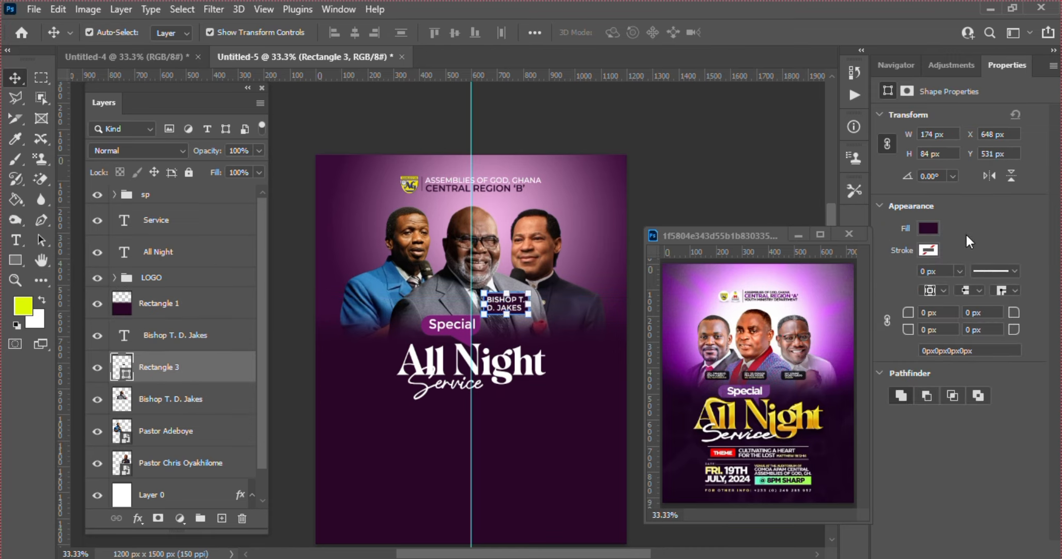
click(928, 231)
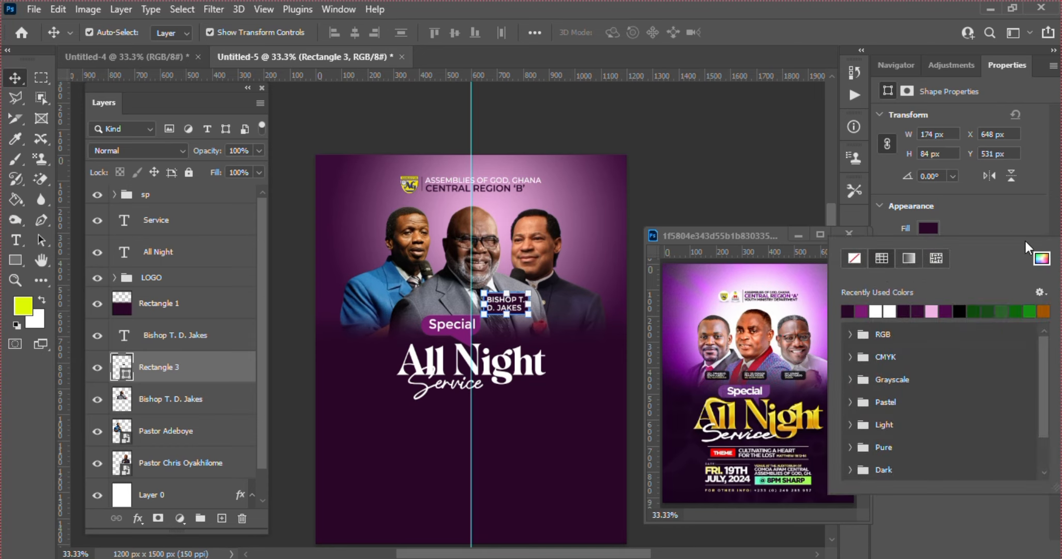
click(1042, 258)
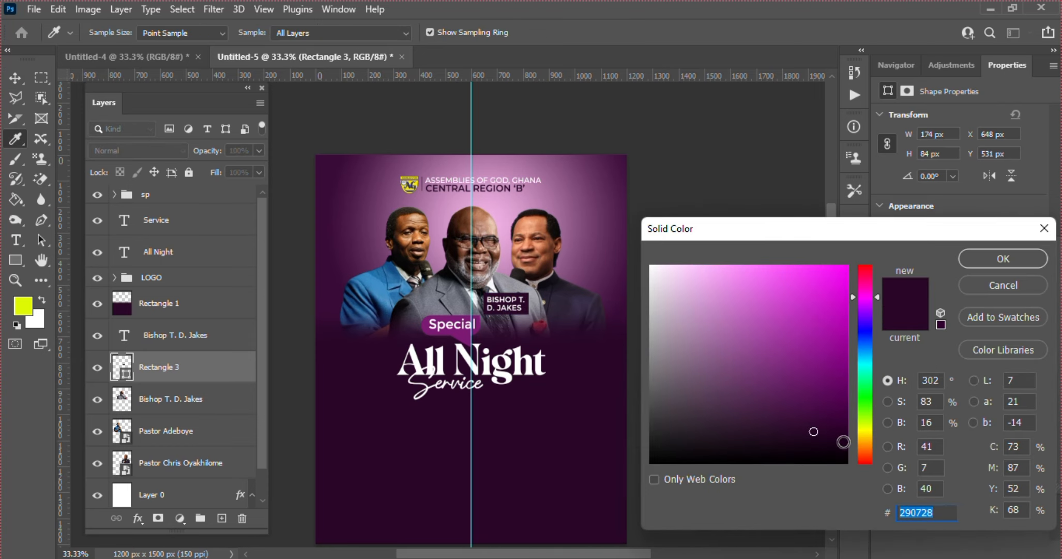
drag(813, 454, 830, 446)
key(Return)
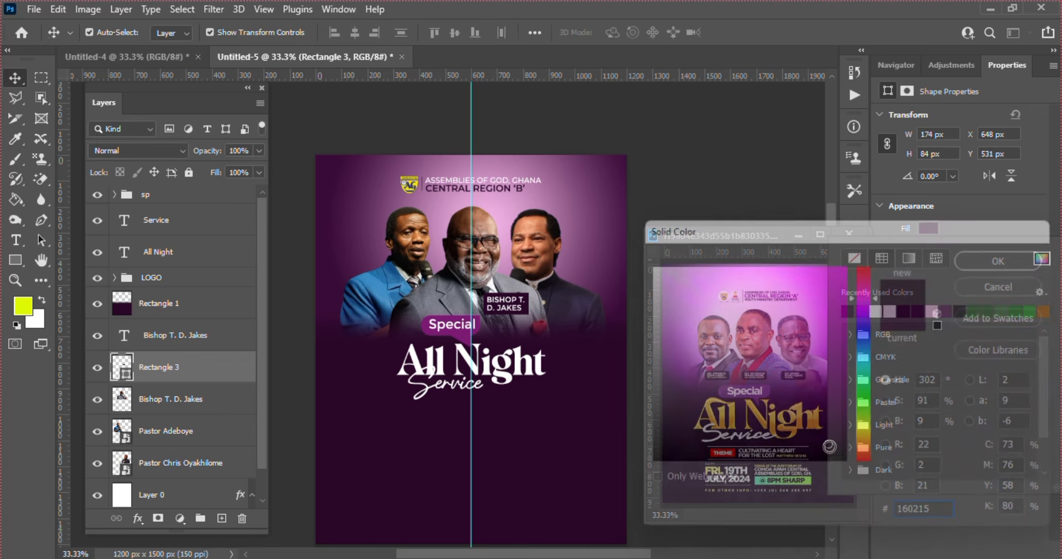
click(512, 414)
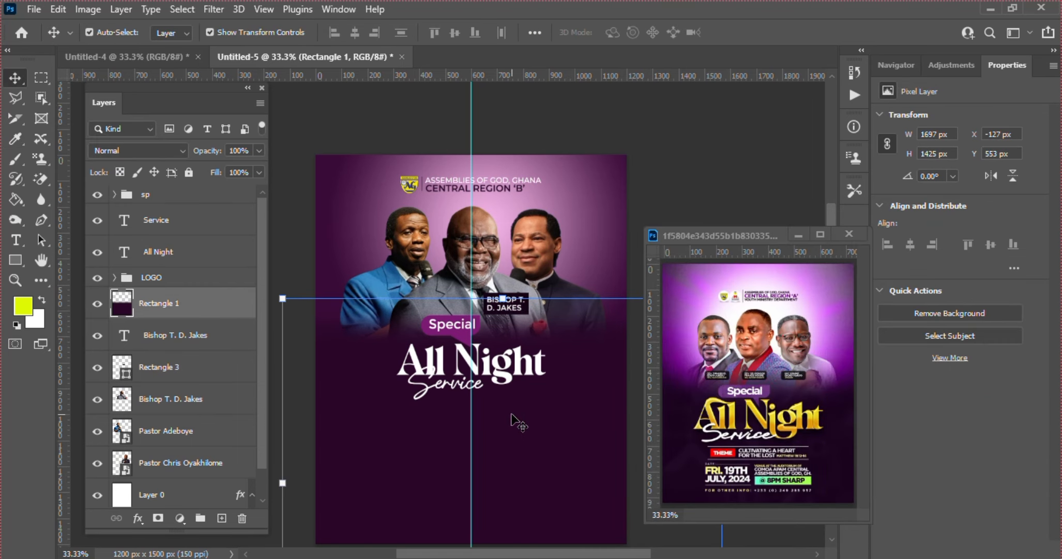
click(301, 241)
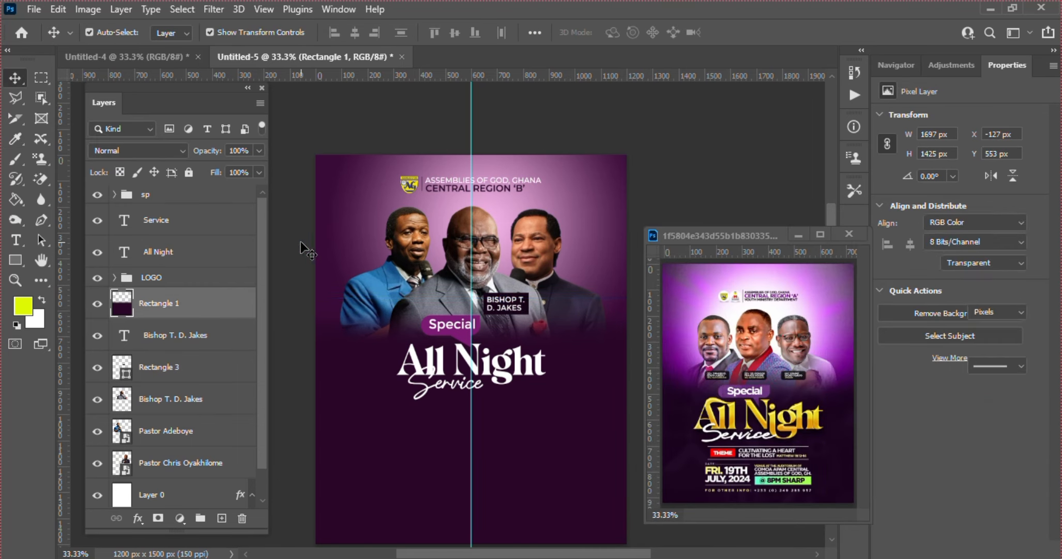
Scale the speaker's name text and its backing box together to about 83.5% of their size
click(501, 302)
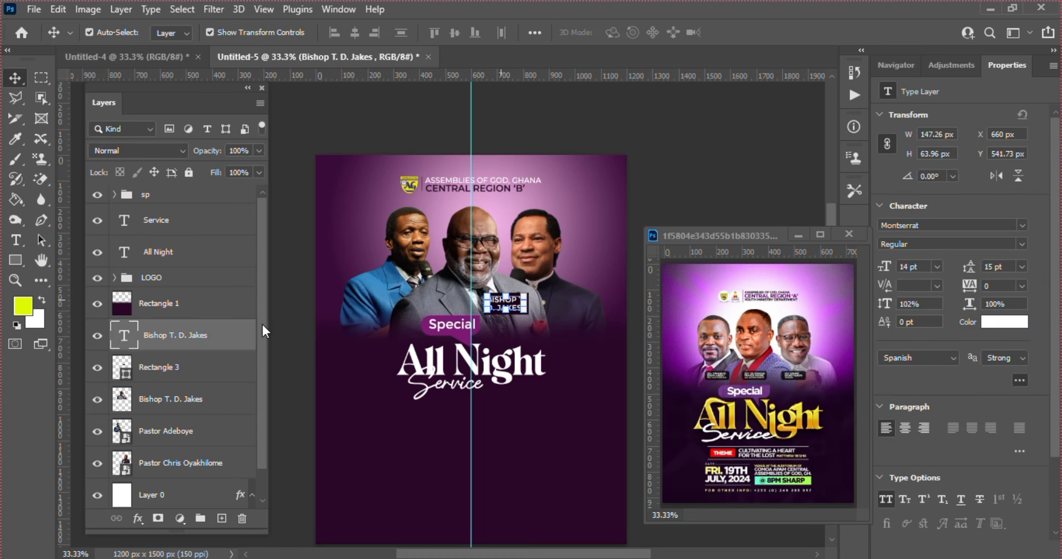
shift+click(219, 365)
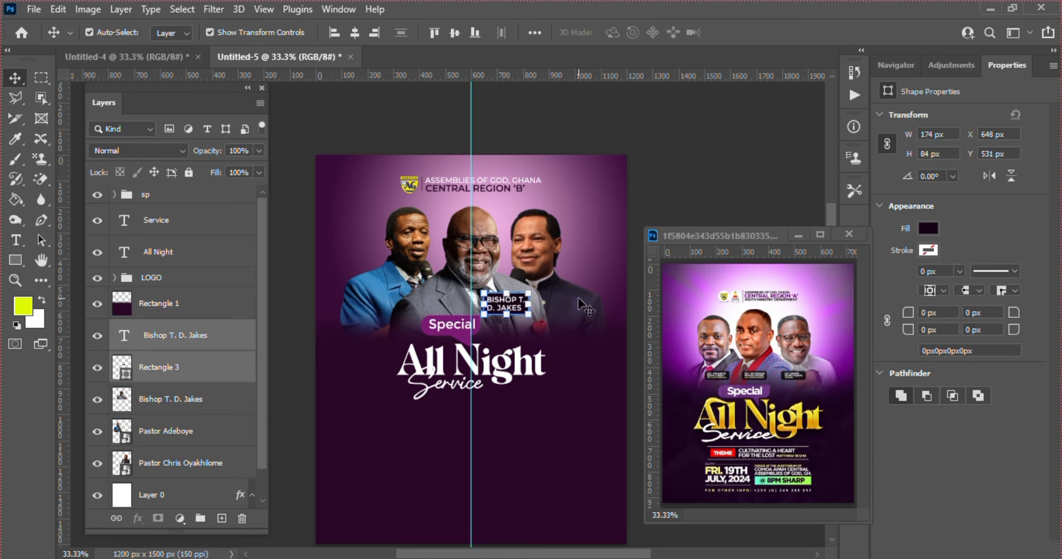
click(526, 319)
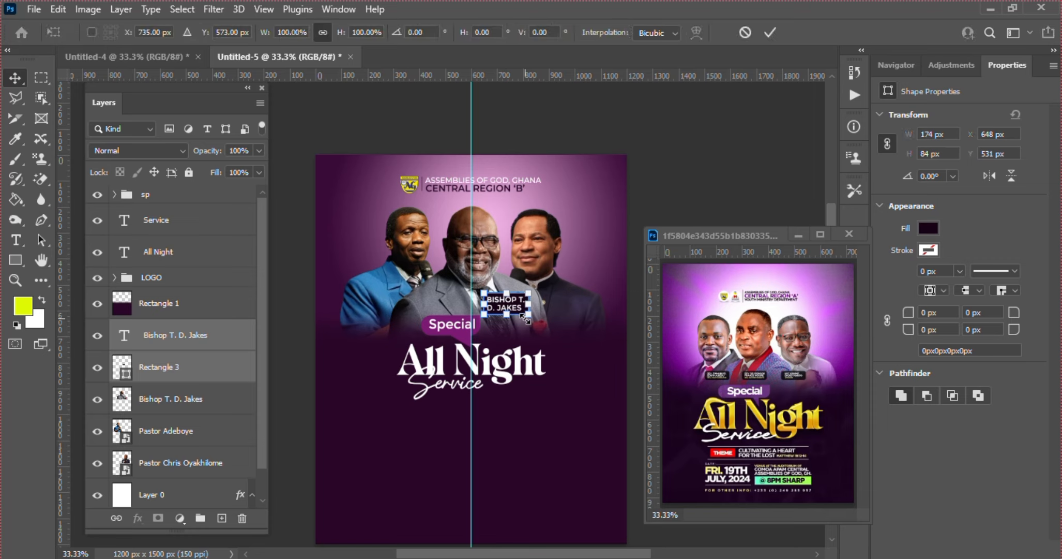
drag(525, 318, 521, 310)
Nudge the name text and its box about 33 px right and 15 px down on the central speaker's suit
key(Right)
key(Right)
key(Right)
key(Right)
key(Right)
key(Right)
key(Right)
key(Right)
key(Right)
key(Right)
key(Right)
key(Right)
key(Right)
key(Right)
key(Right)
key(Right)
key(Right)
key(Right)
key(Right)
key(Right)
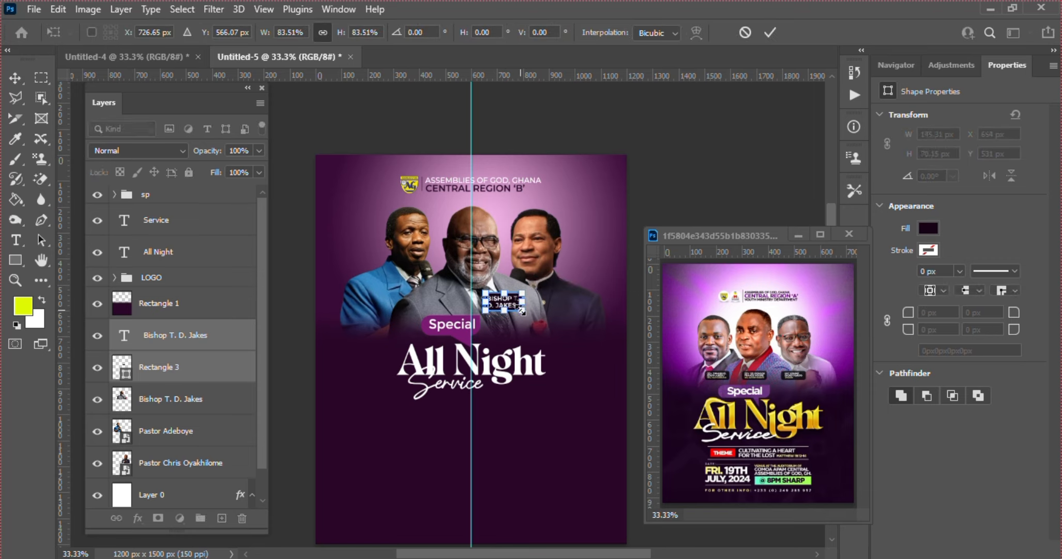
key(Right)
key(Right)
key(Right)
key(Right)
key(Right)
key(Right)
key(Right)
key(Right)
key(Right)
key(Right)
key(Right)
key(Right)
key(Right)
key(Right)
key(Right)
key(Down)
key(Down)
key(Down)
key(Down)
key(Down)
key(Down)
key(Down)
key(Down)
key(Down)
key(Down)
key(Down)
key(Down)
key(Down)
key(Down)
key(Down)
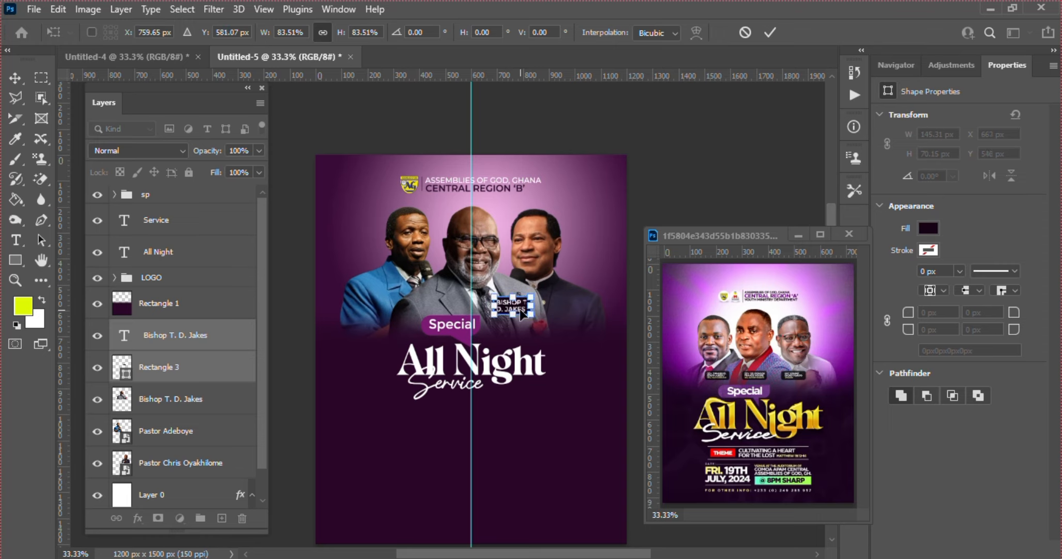
key(Return)
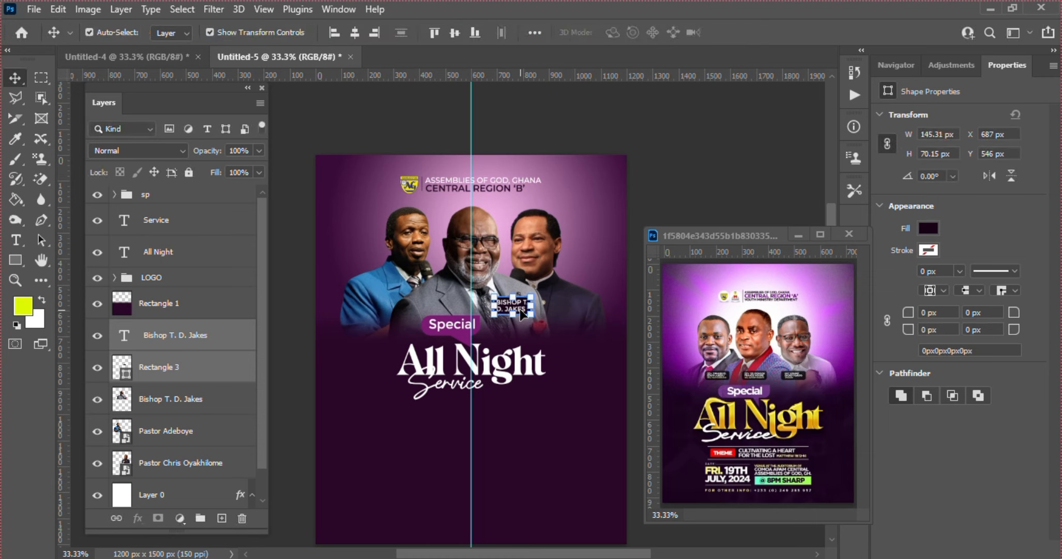
Group the name text and its box, and name the group "Bishop T. D. Jakes"
click(200, 518)
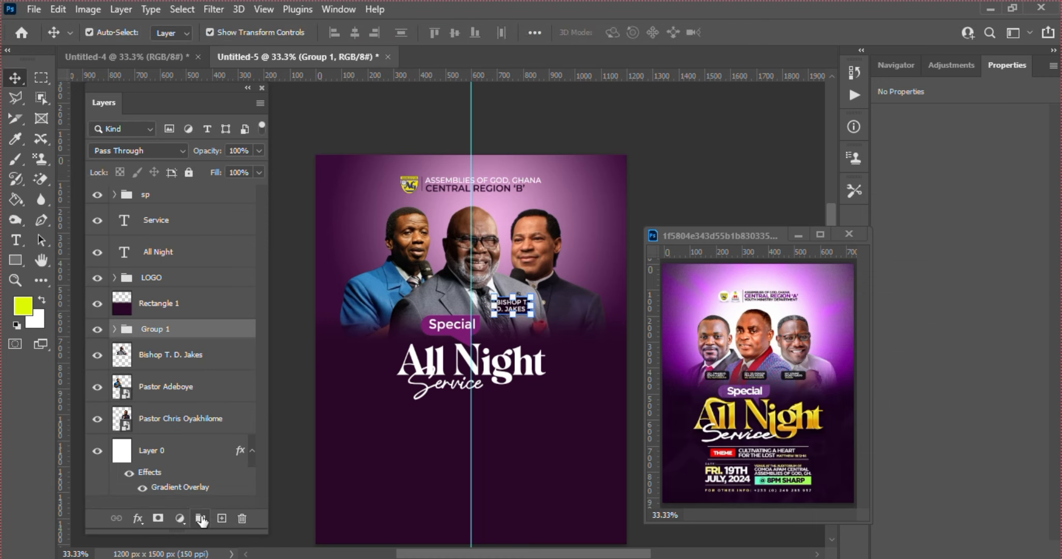
double_click(154, 328)
text(Bishop T. D. Jakes)
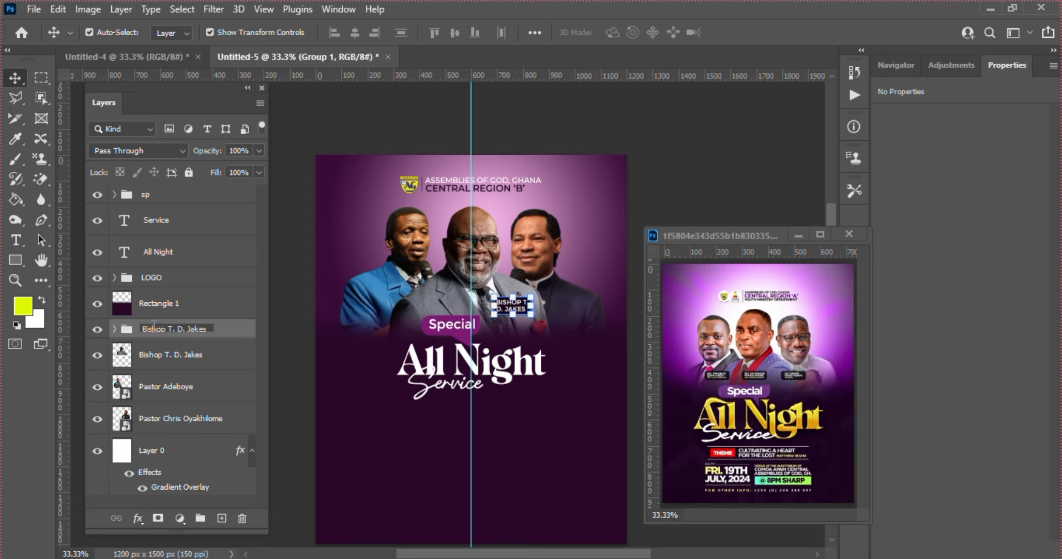
key(Return)
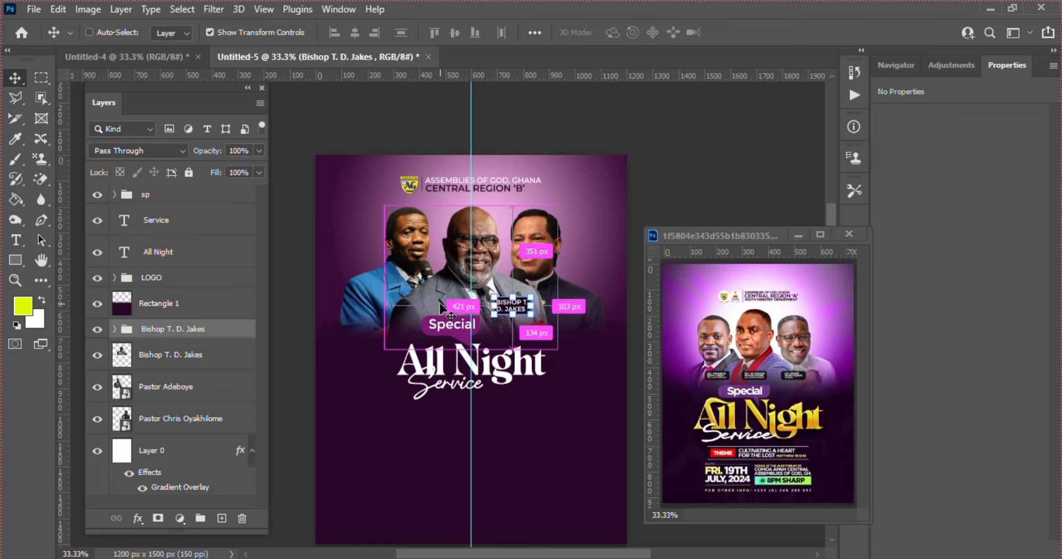
Duplicate the Bishop T. D. Jakes label group and move the copy about 248 px right, onto the right-hand speaker's suit
key(ctrl+j)
key(ctrl+t)
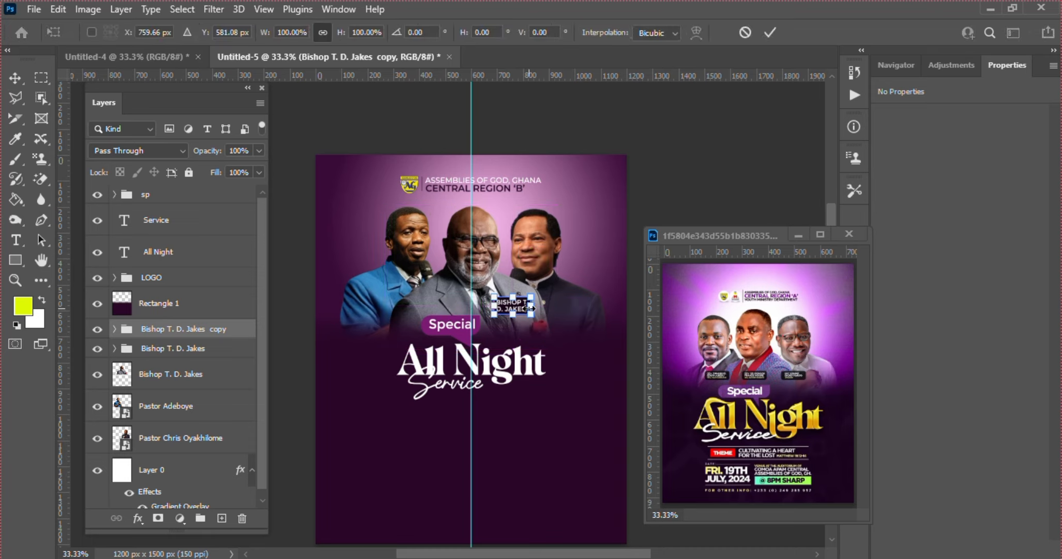
drag(537, 308, 595, 307)
key(Return)
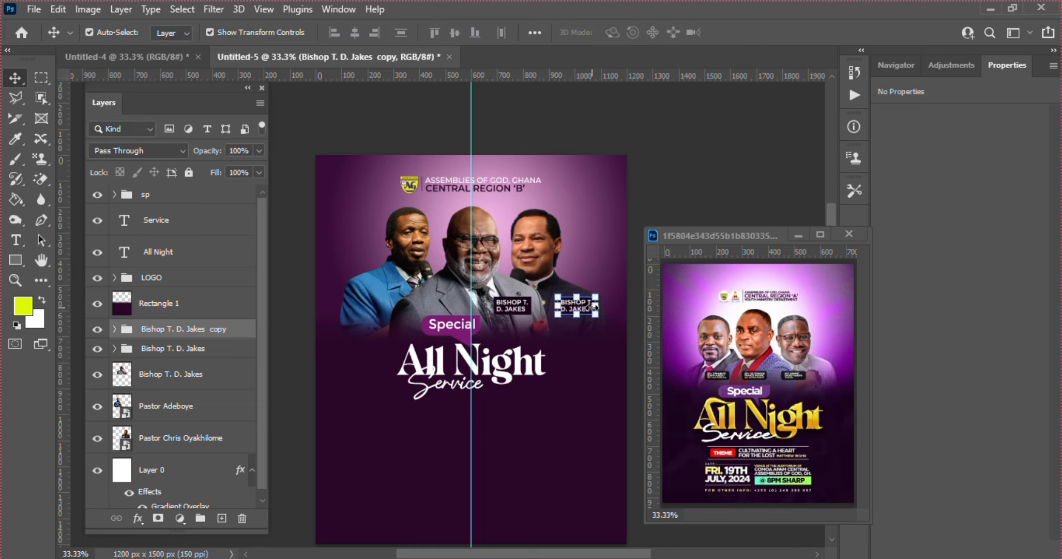
Duplicate the label group again and move the second copy onto the blue suit of the left-hand speaker
key(ctrl)
key(ctrl+j)
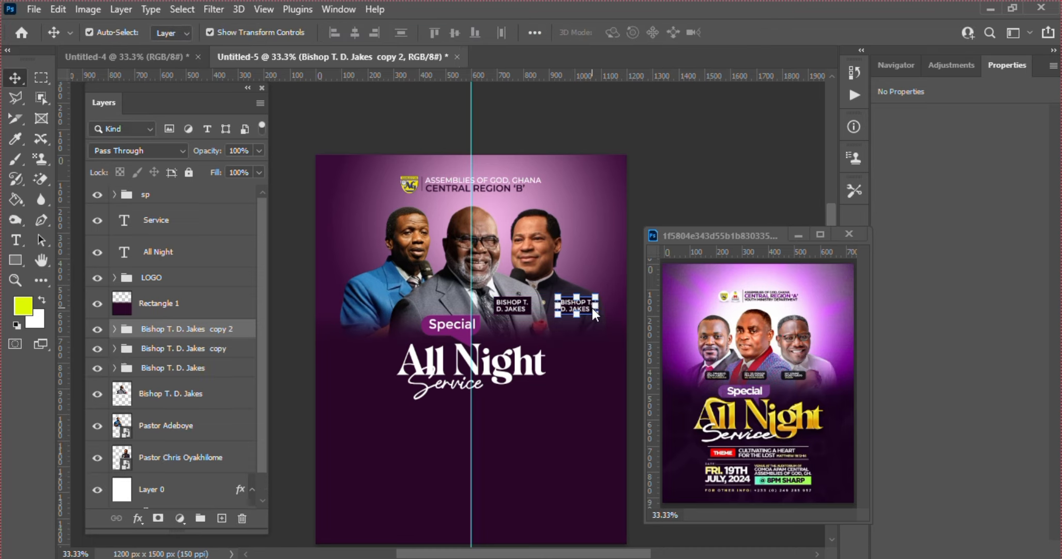
key(ctrl+t)
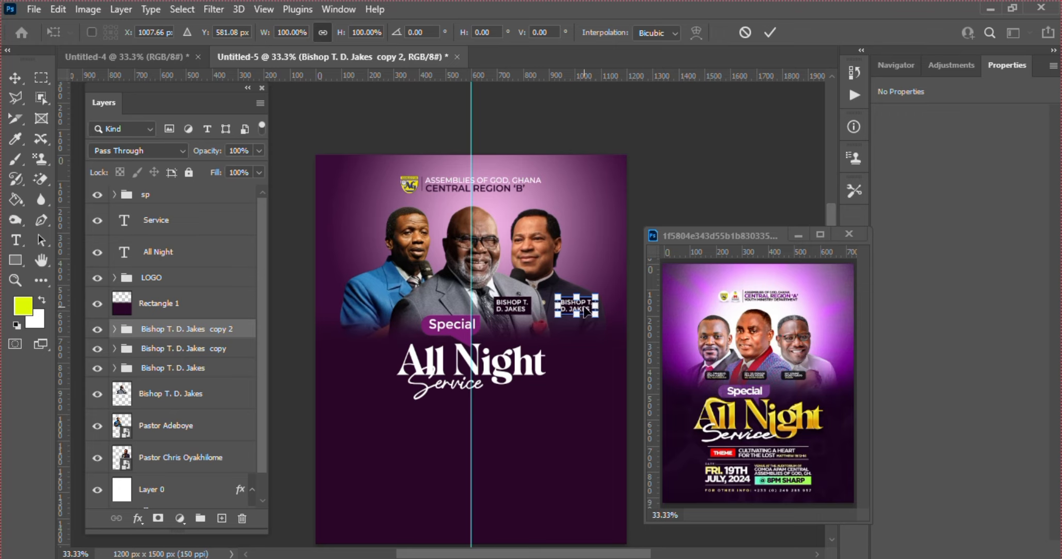
drag(585, 309, 381, 309)
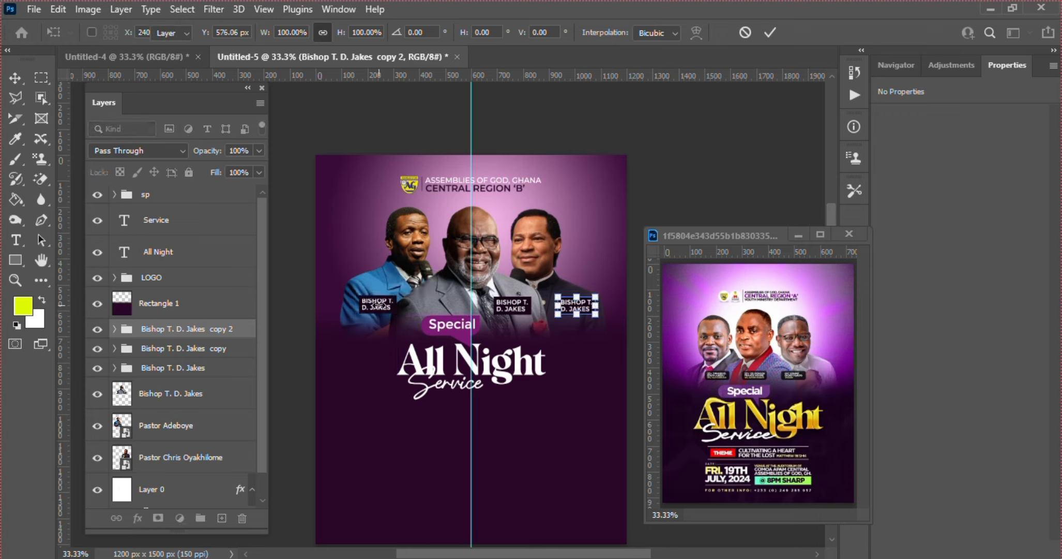
key(Return)
key(ctrl)
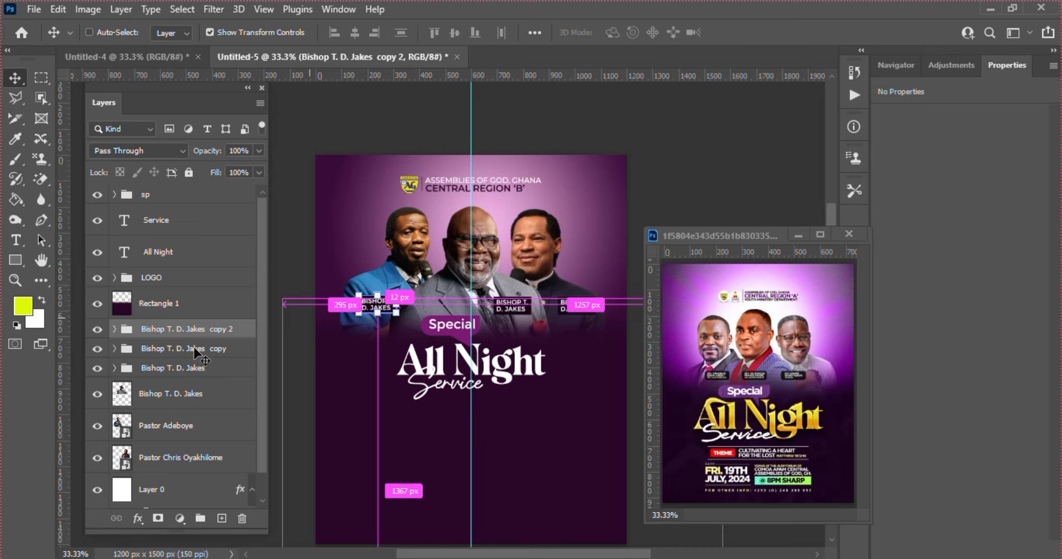
Move the three name label groups above Rectangle 1 in the layer stack, directly below the LOGO group
shift+click(195, 355)
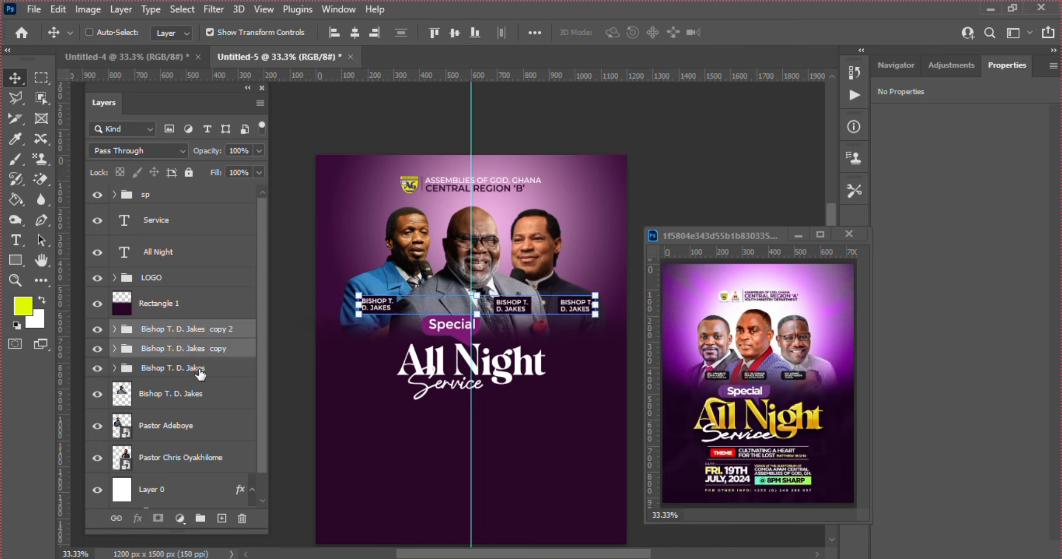
shift+click(199, 369)
drag(199, 369, 164, 299)
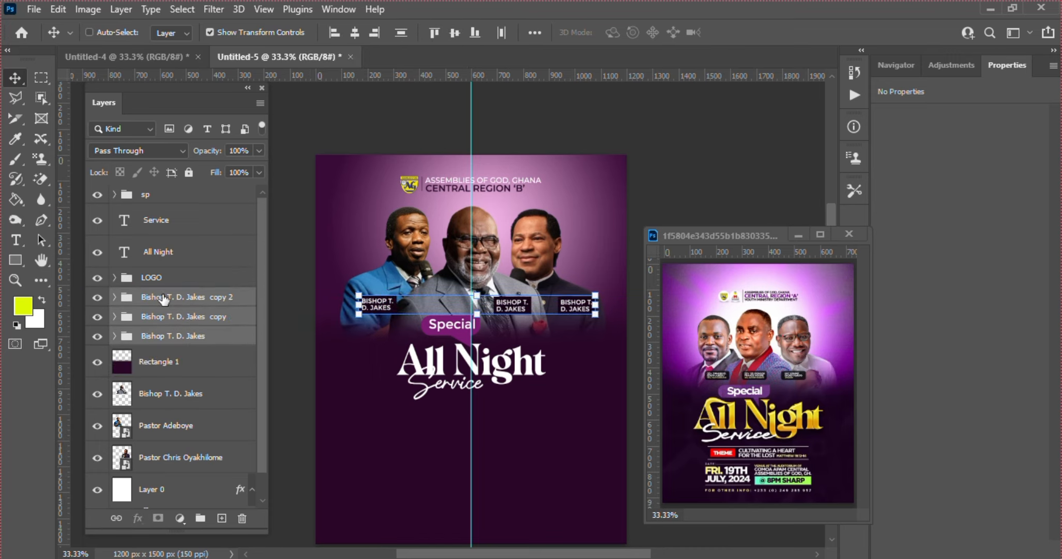
click(276, 234)
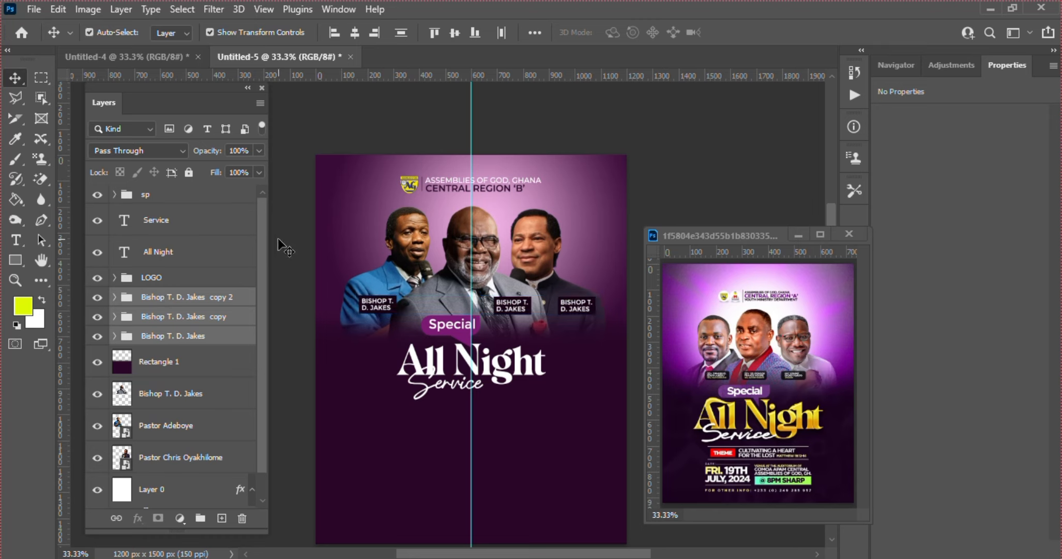
Copy the right-hand speaker's layer name and replace his label text with "Pastor Chris Oyakhilome"
click(579, 309)
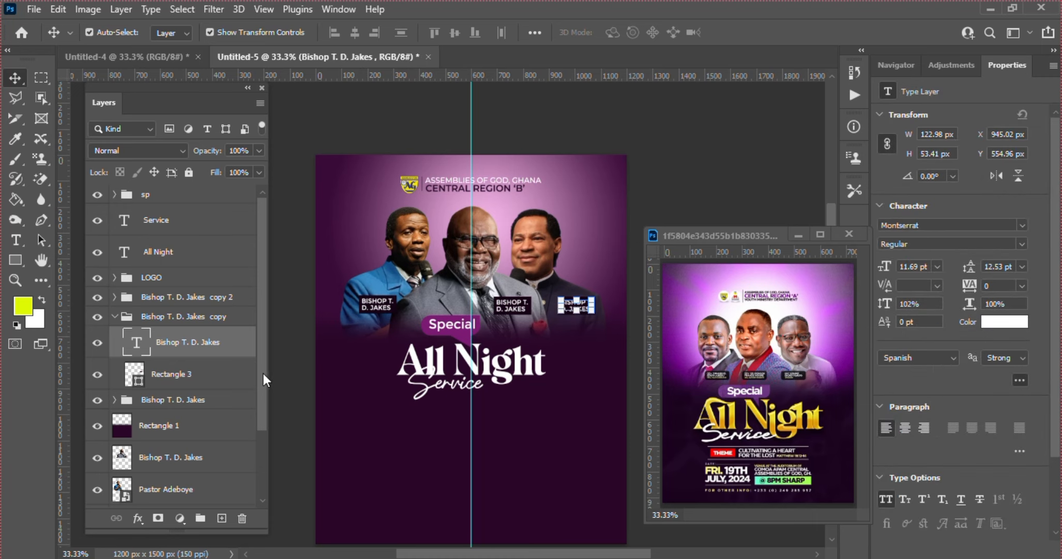
scroll(263, 375, down, 2)
scroll(254, 434, down, 1)
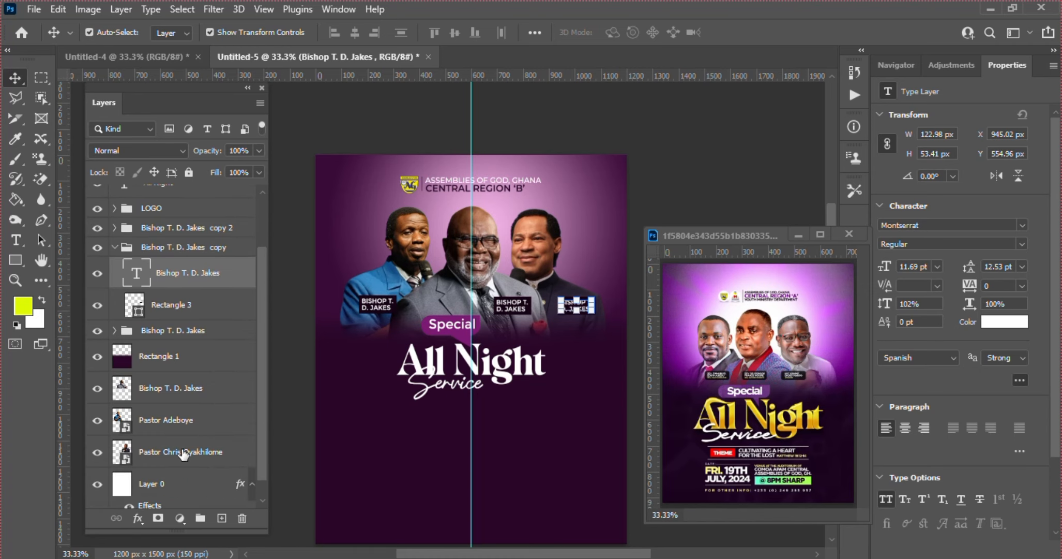
double_click(183, 452)
key(ctrl+c)
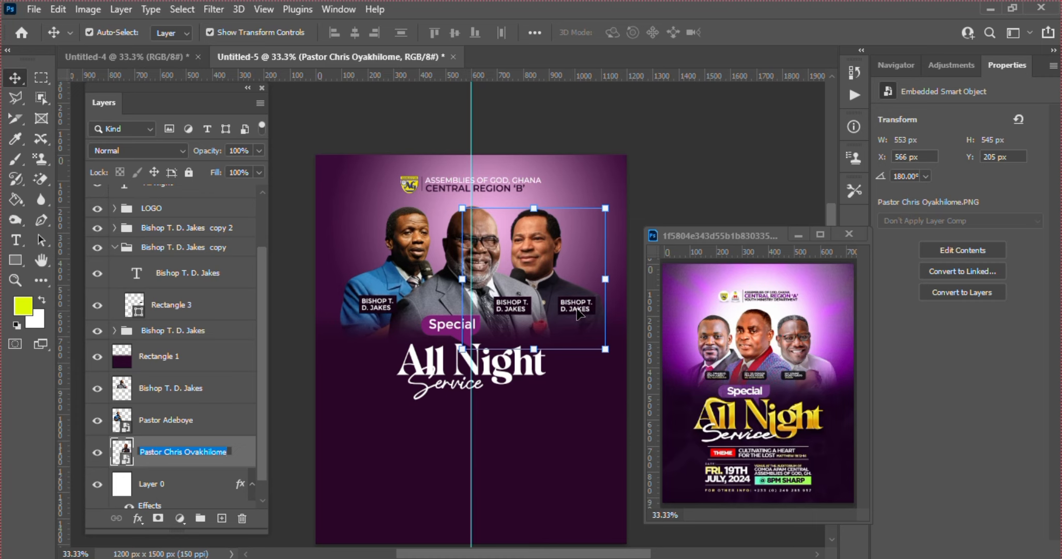
double_click(134, 274)
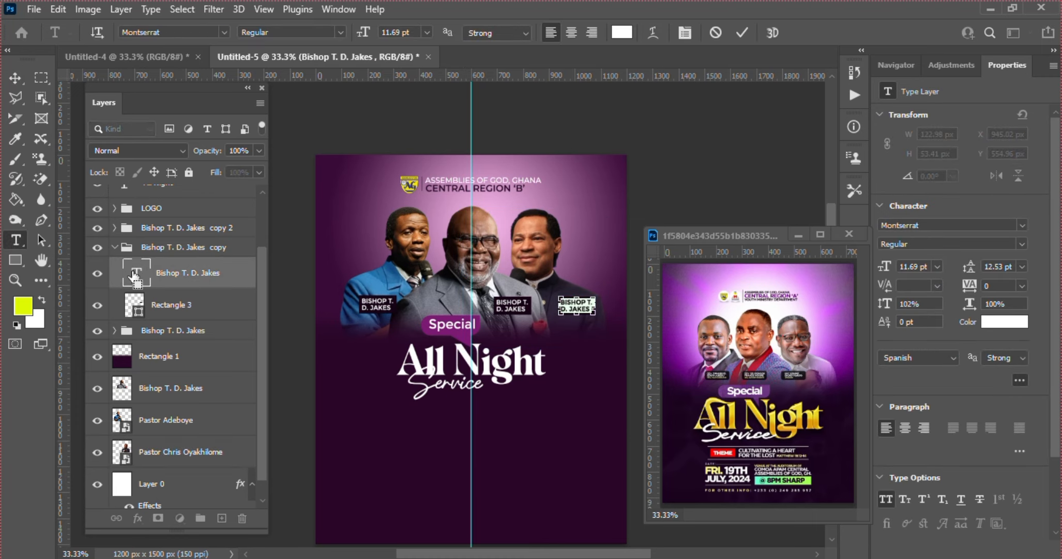
text(PASTOR CHRIS OYAKHILOME)
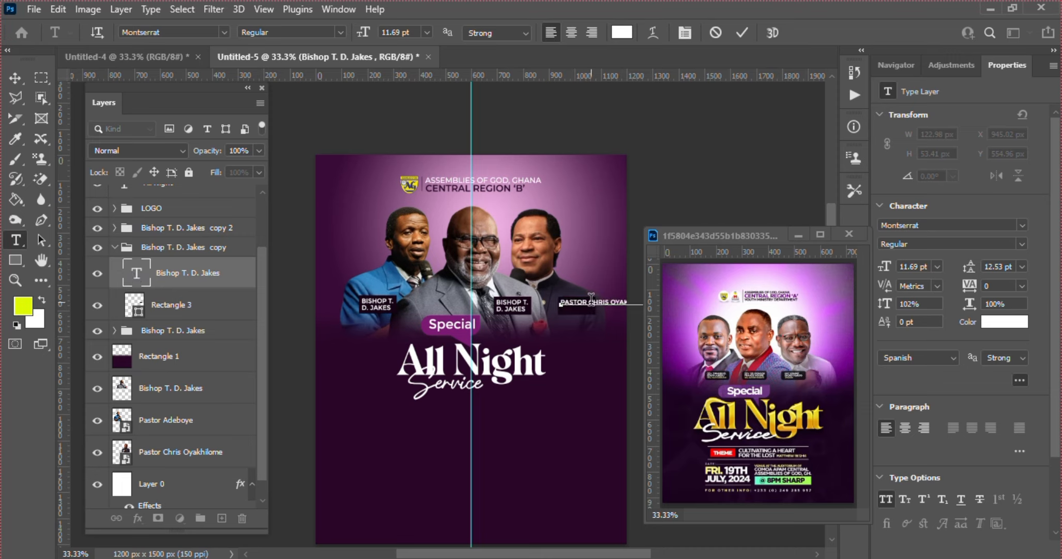
Break the right-hand label after "Pastor" and delete the surname so it reads "Pastor Chris" on two lines
click(591, 301)
key(Return)
drag(584, 307, 636, 316)
key(BackSpace)
click(742, 33)
key(v)
Rename the right-hand speaker's label group "Pastor Chris Oyakhilome" using the copied layer name
click(184, 248)
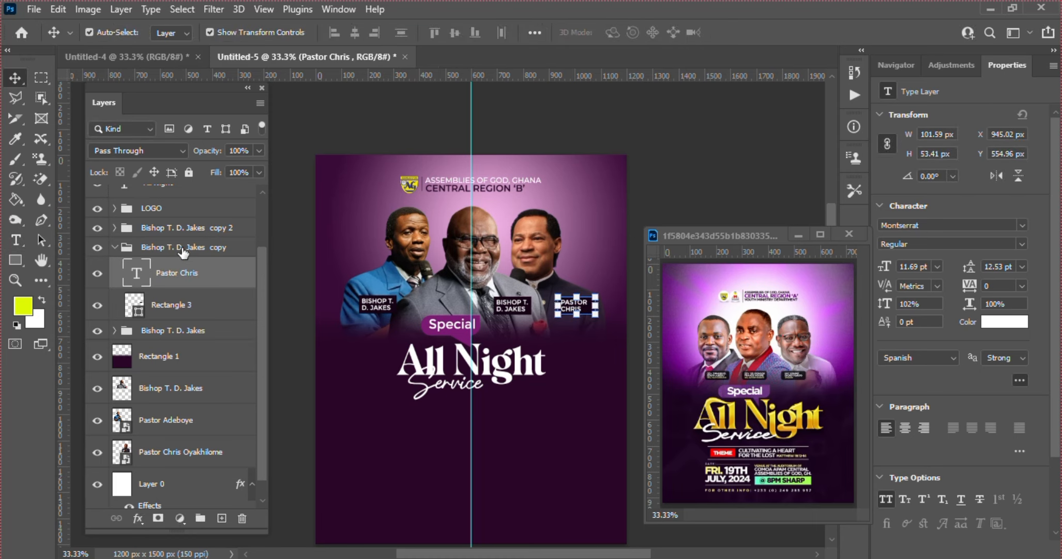
double_click(183, 247)
key(ctrl+v)
key(Return)
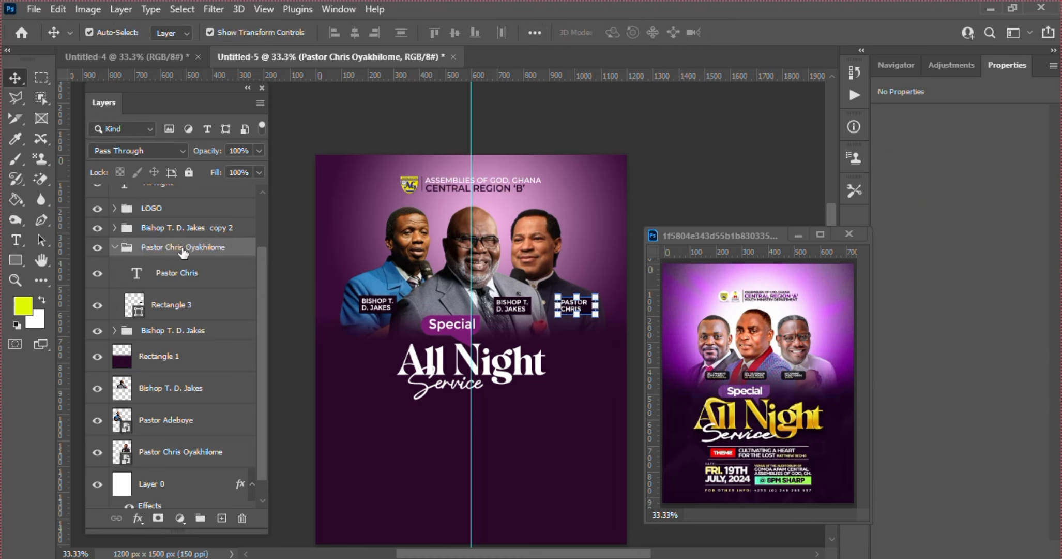
Replace the left-hand speaker's label text with "Pastor Adeboye", split over two lines
double_click(164, 420)
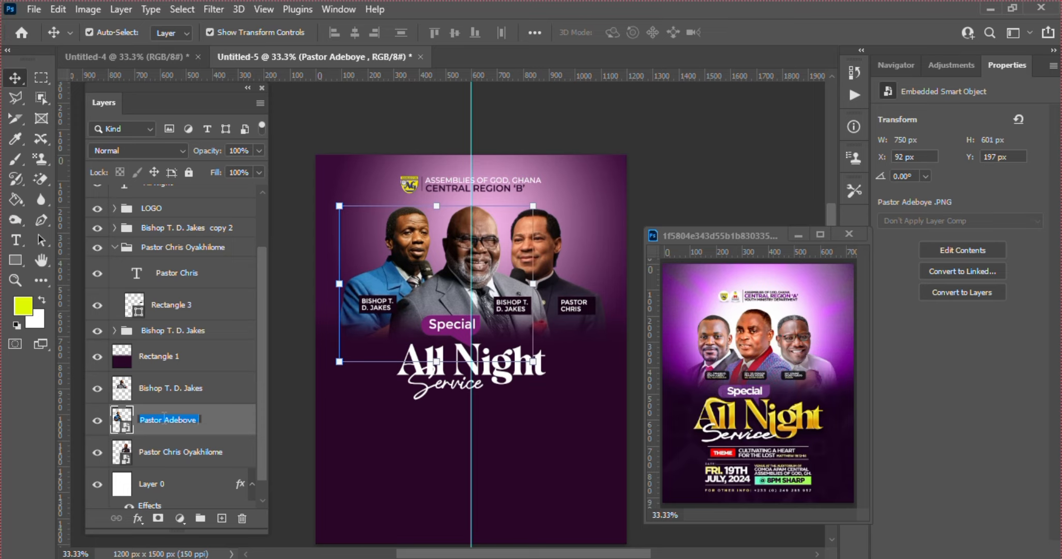
key(Return)
click(370, 306)
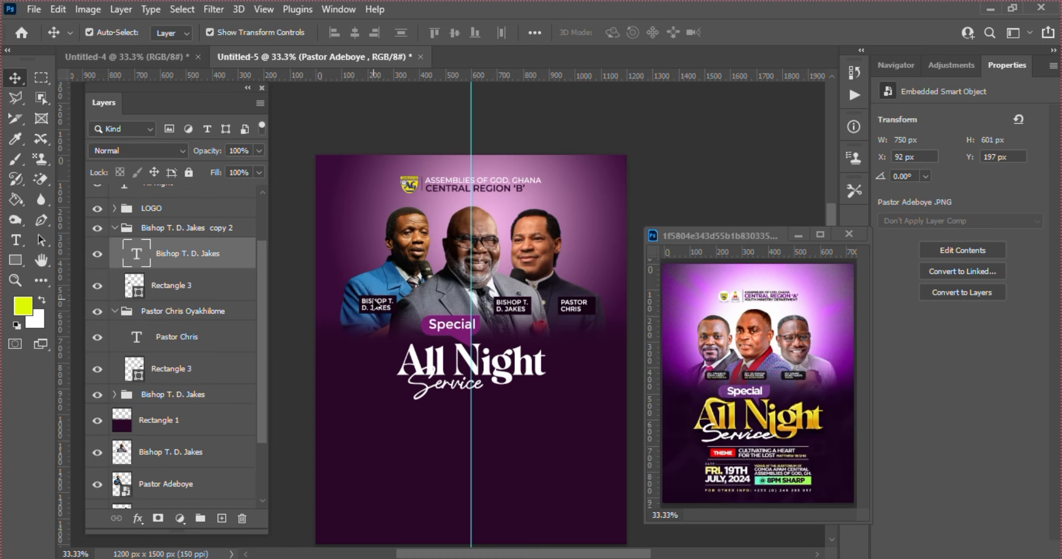
double_click(137, 253)
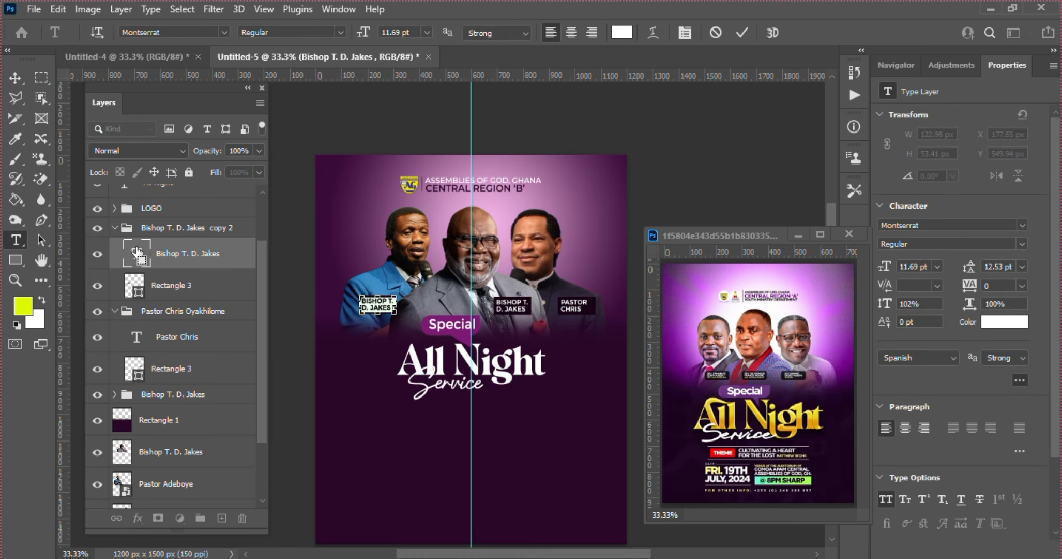
text(PASTOR ADEBOYE)
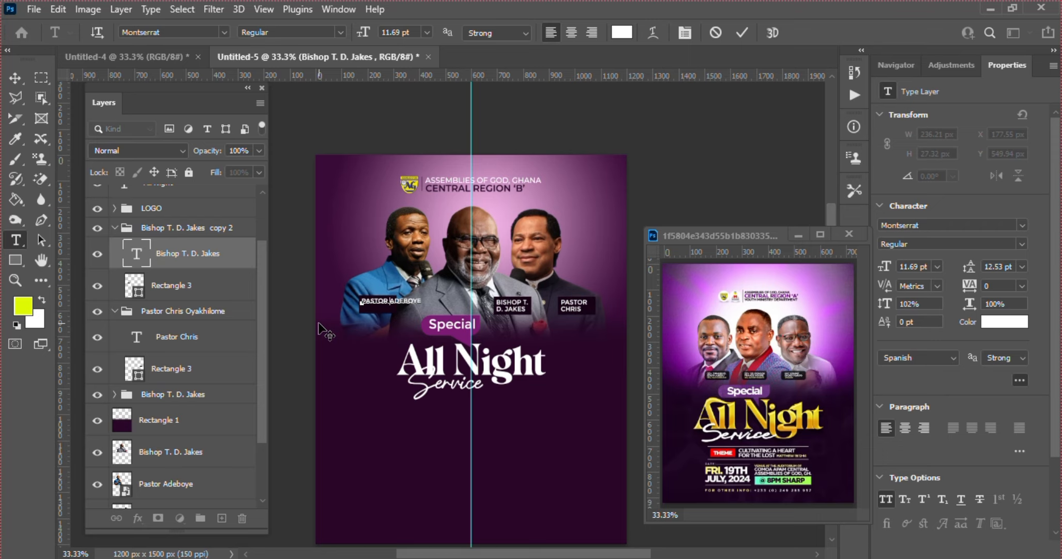
key(Return)
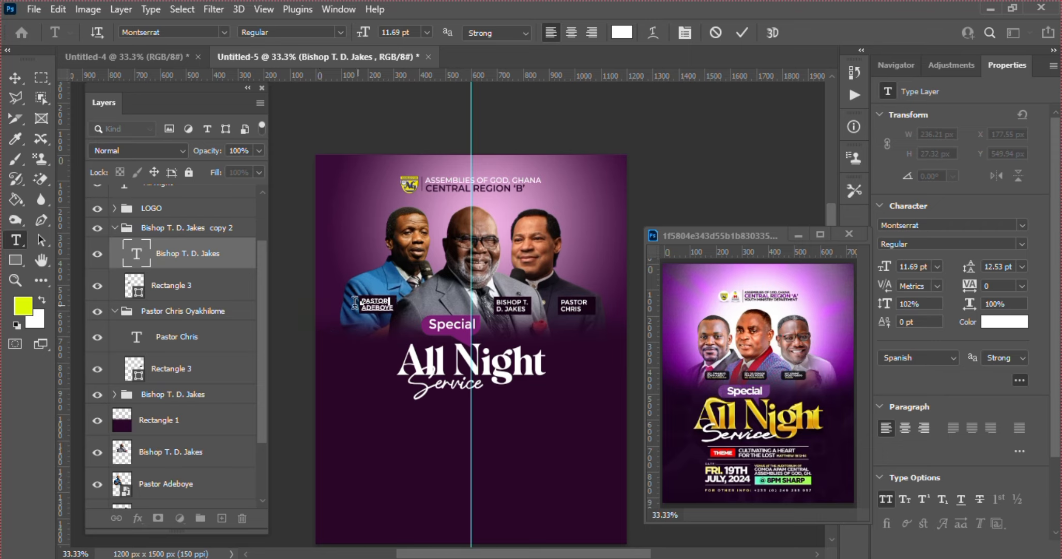
Color the word "Pastor" in the left-hand speaker's label golden yellow #f0b709
key(ctrl+a)
click(1015, 321)
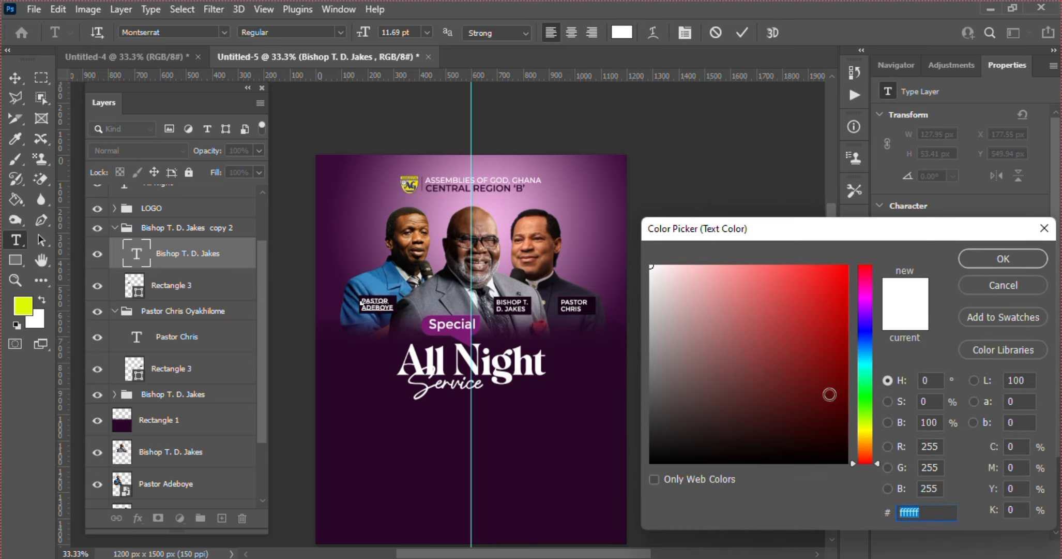
click(868, 438)
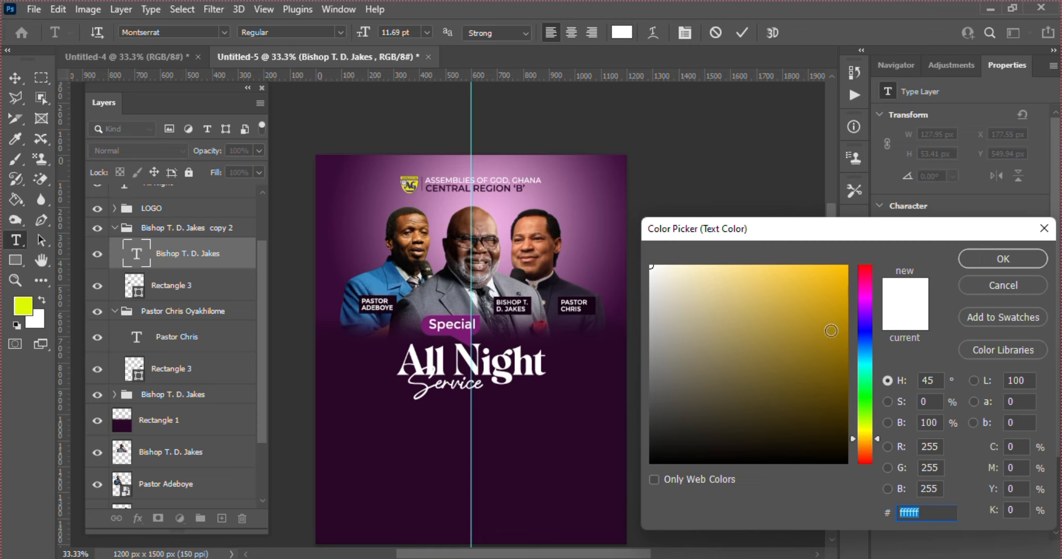
click(828, 298)
drag(828, 298, 840, 277)
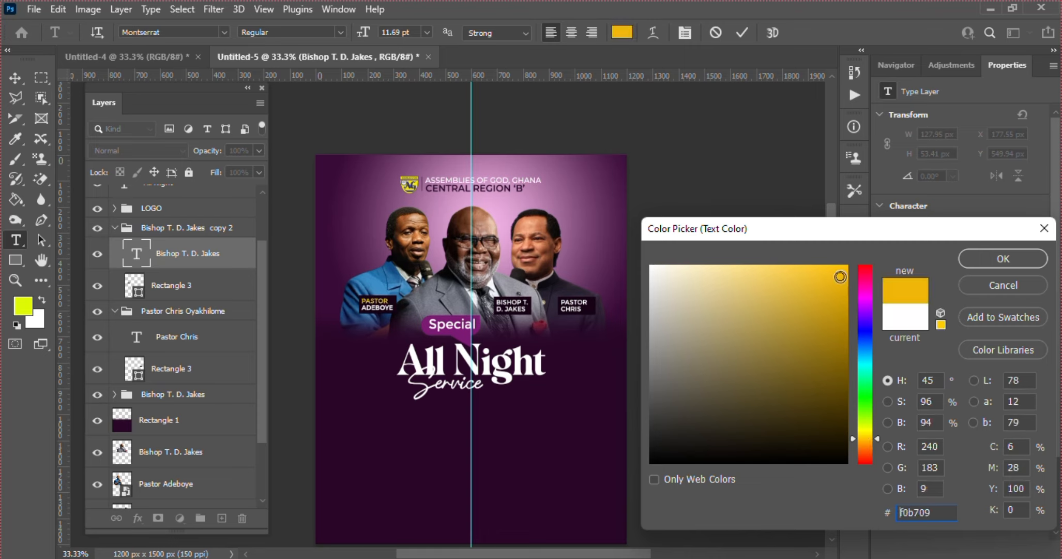
click(989, 262)
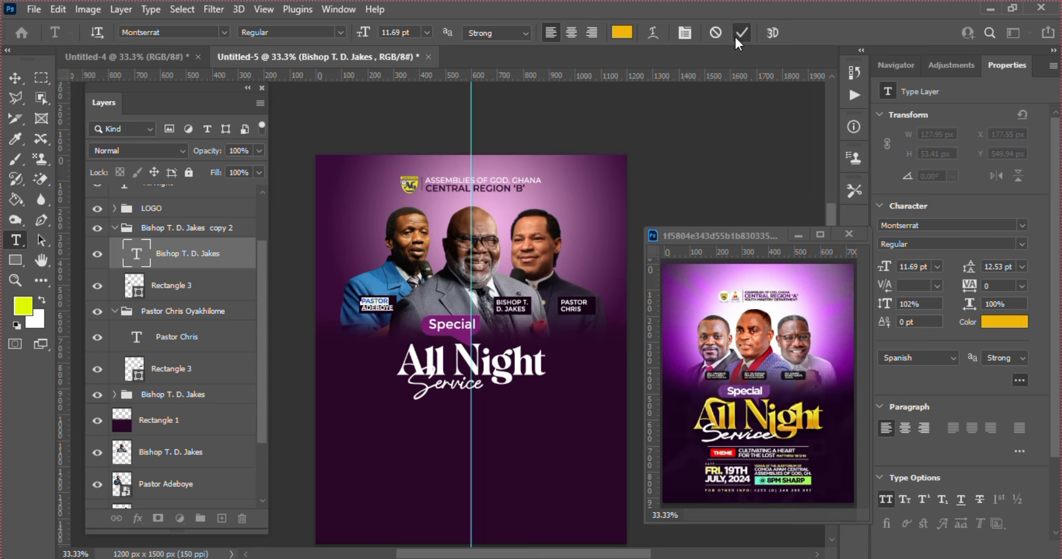
click(741, 33)
key(v)
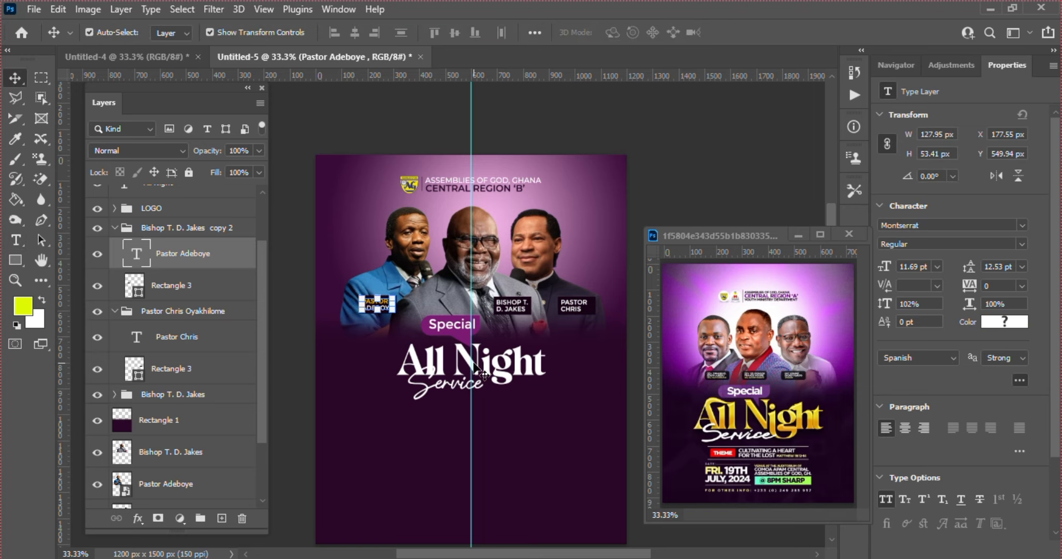
Color the first line, "Bishop T.", of the central speaker's label yellow #efe110, sampled from the church logo
click(517, 309)
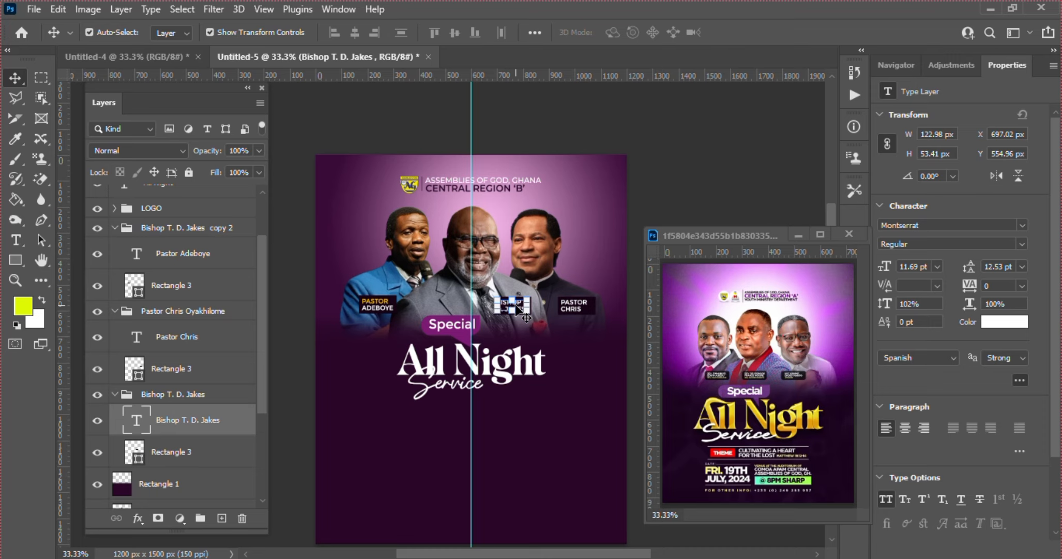
key(t)
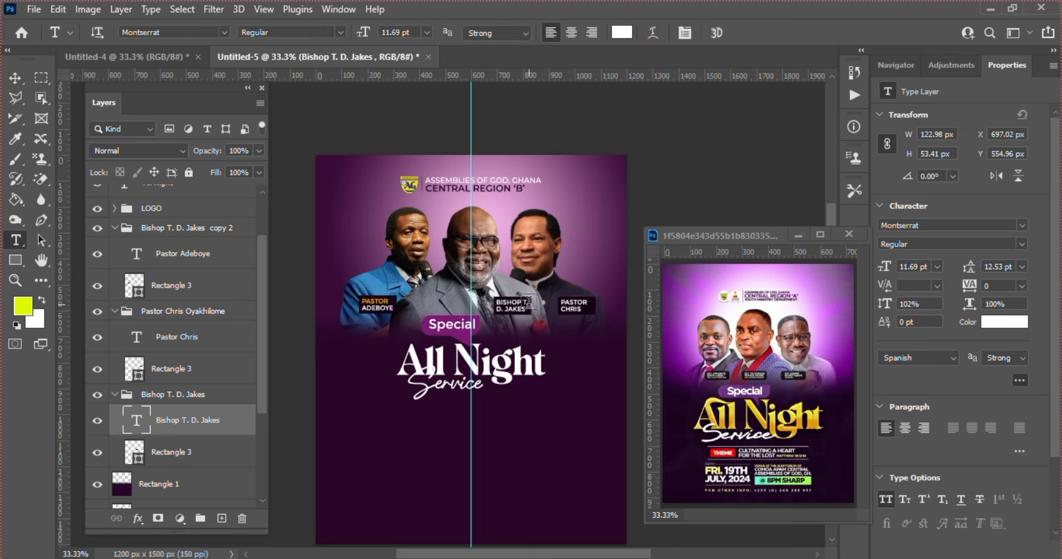
drag(527, 301, 496, 302)
click(529, 300)
drag(529, 299, 482, 302)
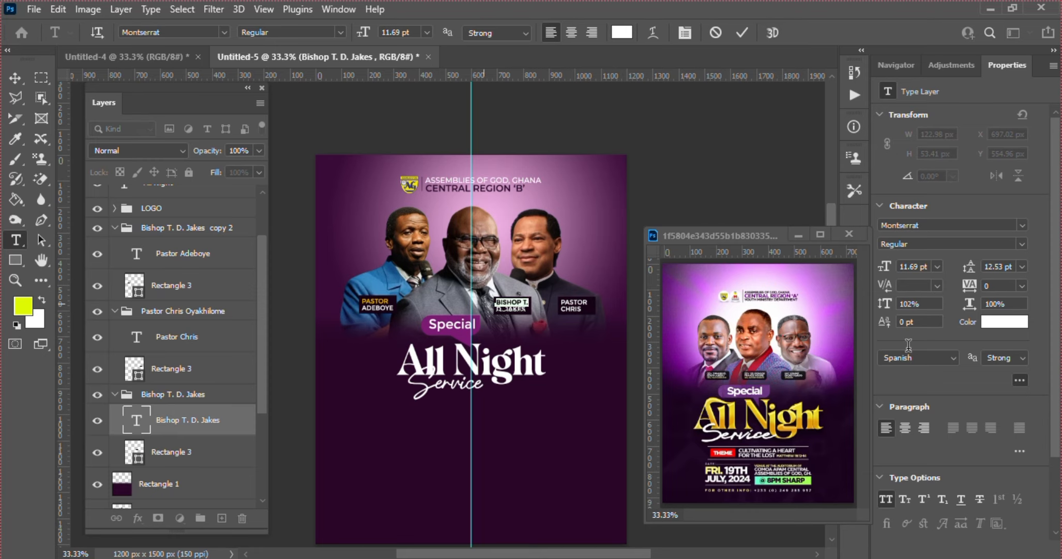
click(1005, 321)
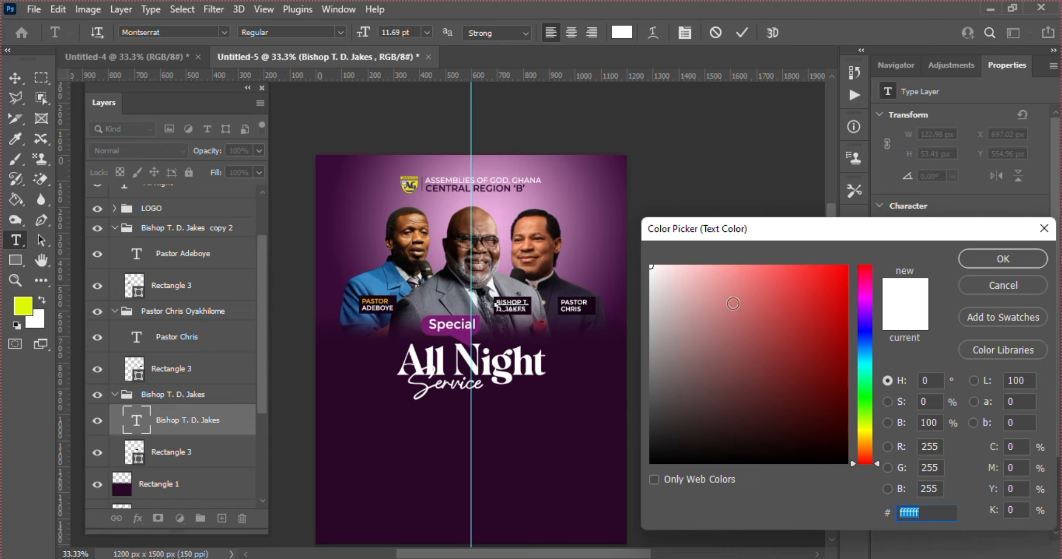
click(419, 181)
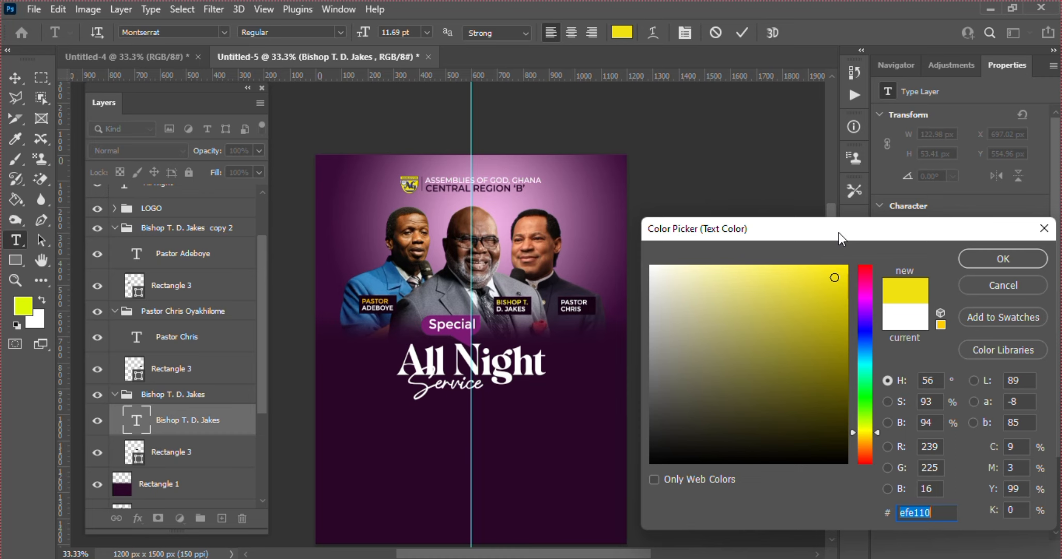
click(1011, 260)
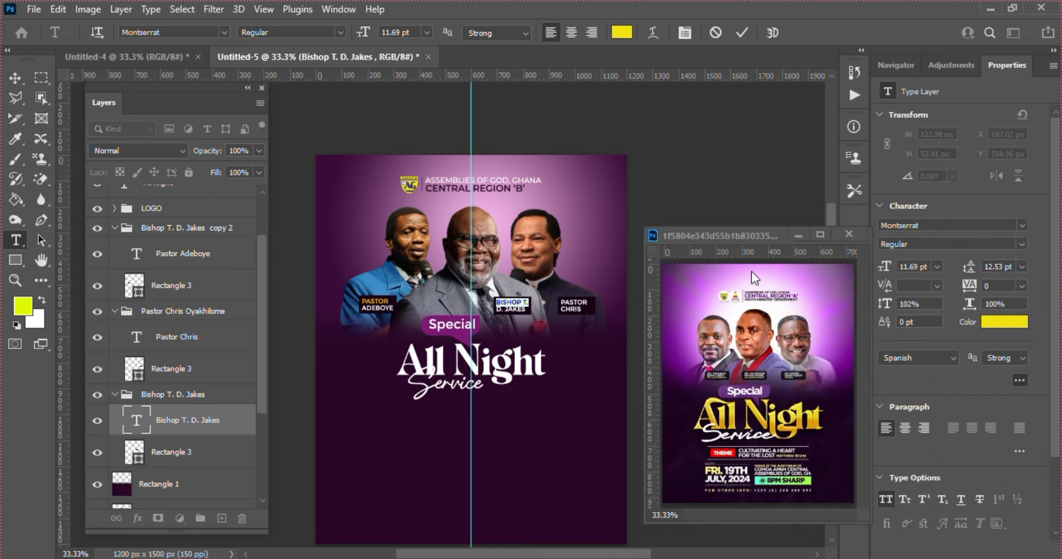
click(740, 31)
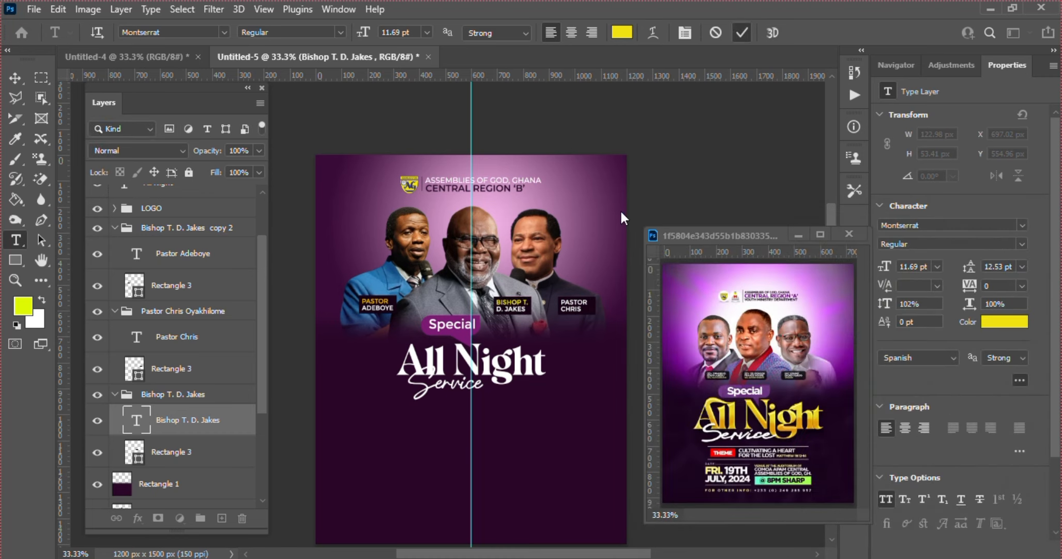
Color the word "Pastor" in the right-hand speaker's label yellow #efe110
drag(587, 301, 552, 301)
click(1009, 323)
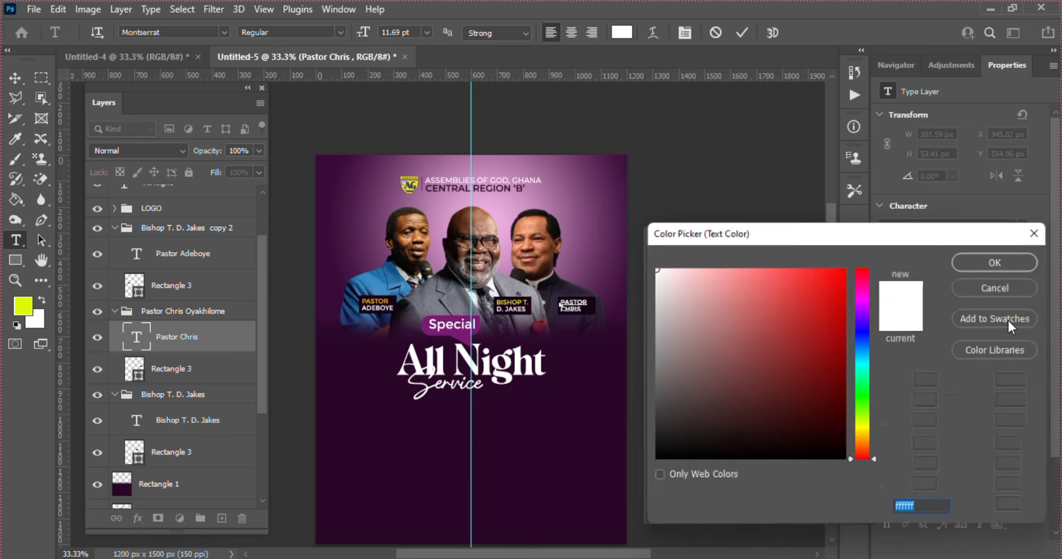
text(efe110)
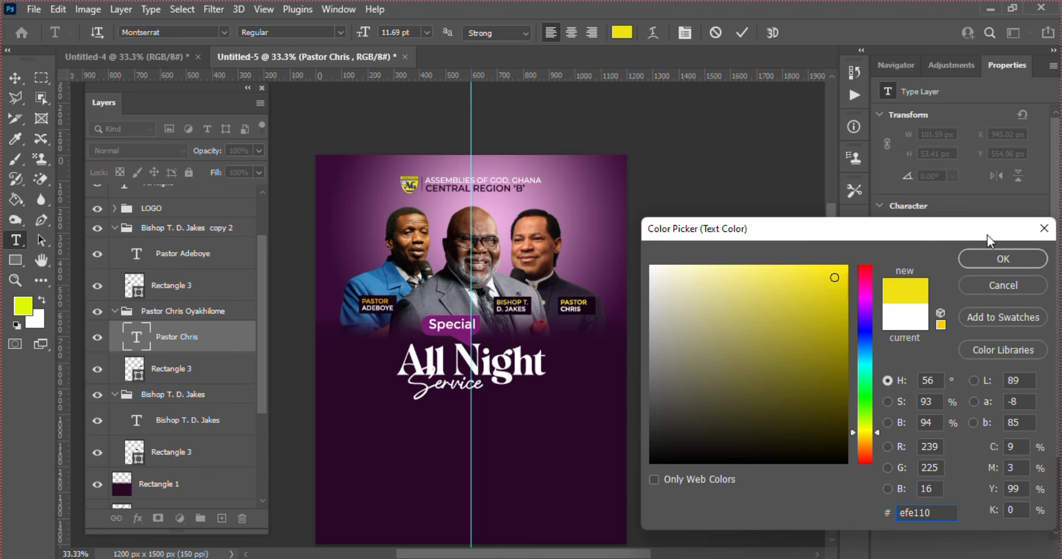
click(992, 250)
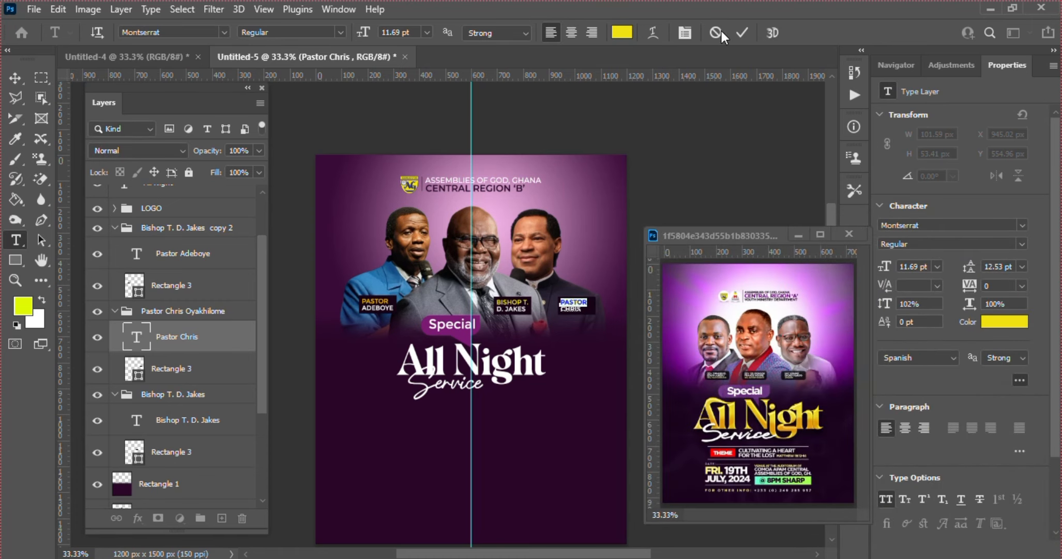
click(738, 31)
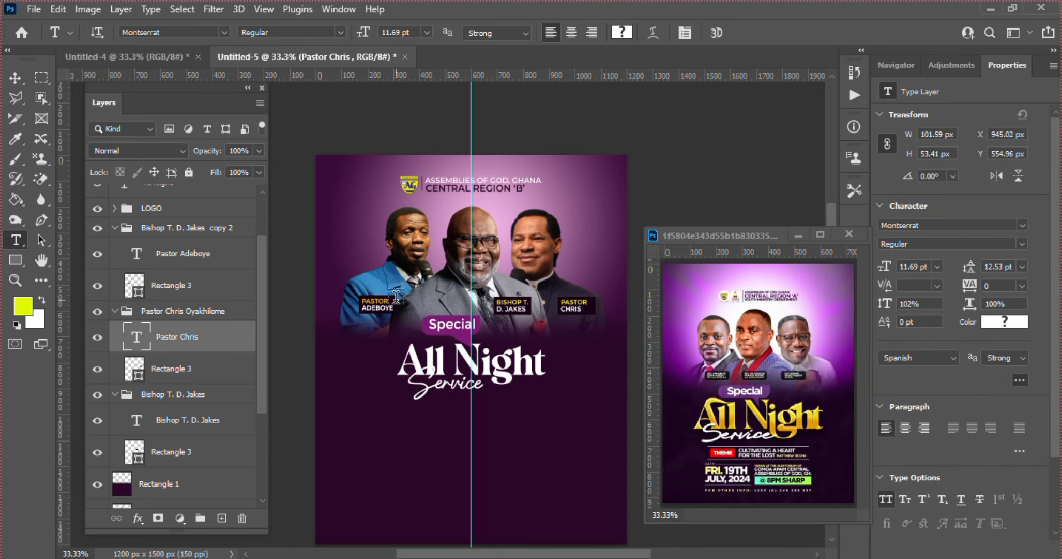
Recolor the word "Pastor" in the left-hand speaker's label to the matching yellow #efe110
drag(389, 299, 359, 300)
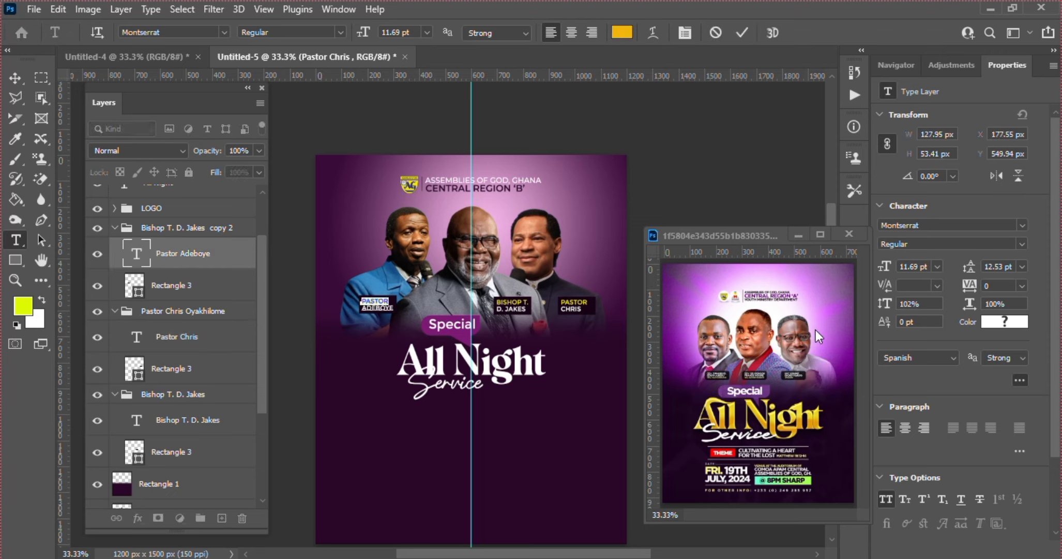
click(1019, 321)
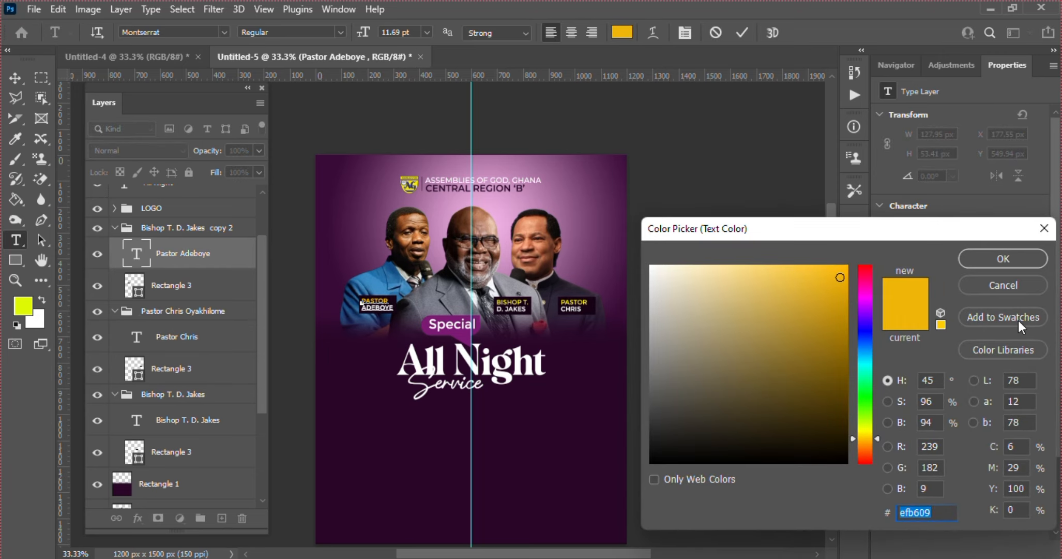
text(efe110)
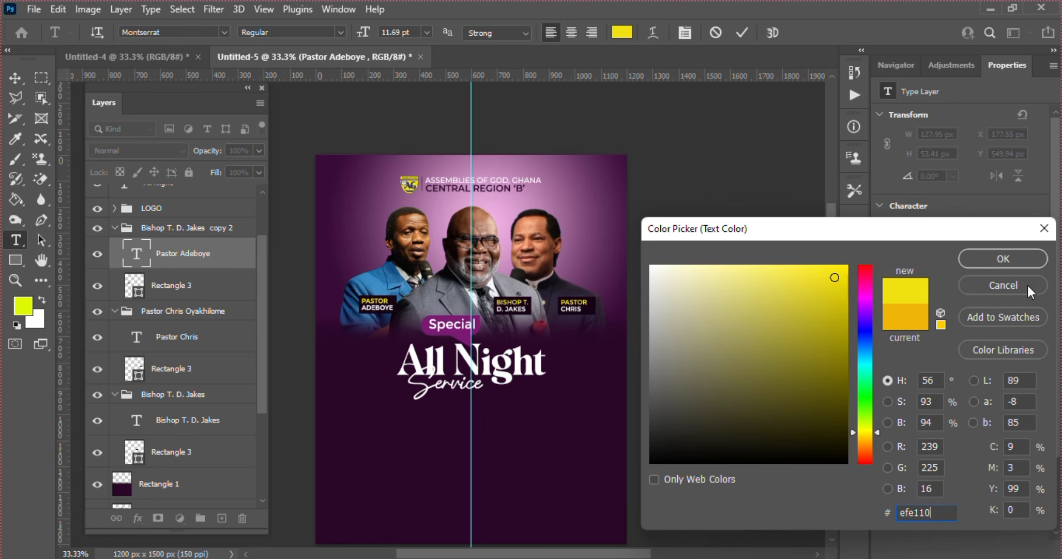
click(1007, 260)
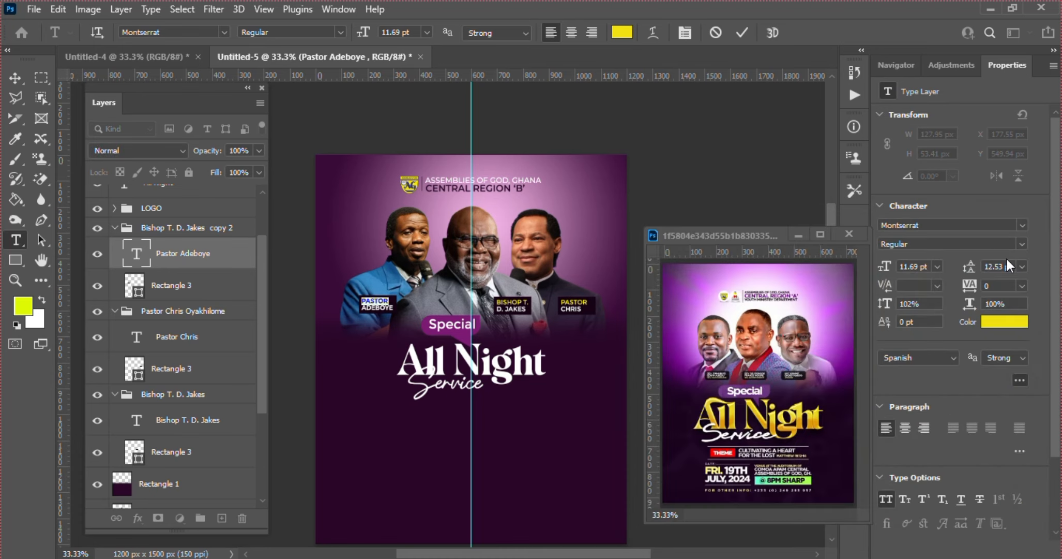
click(742, 33)
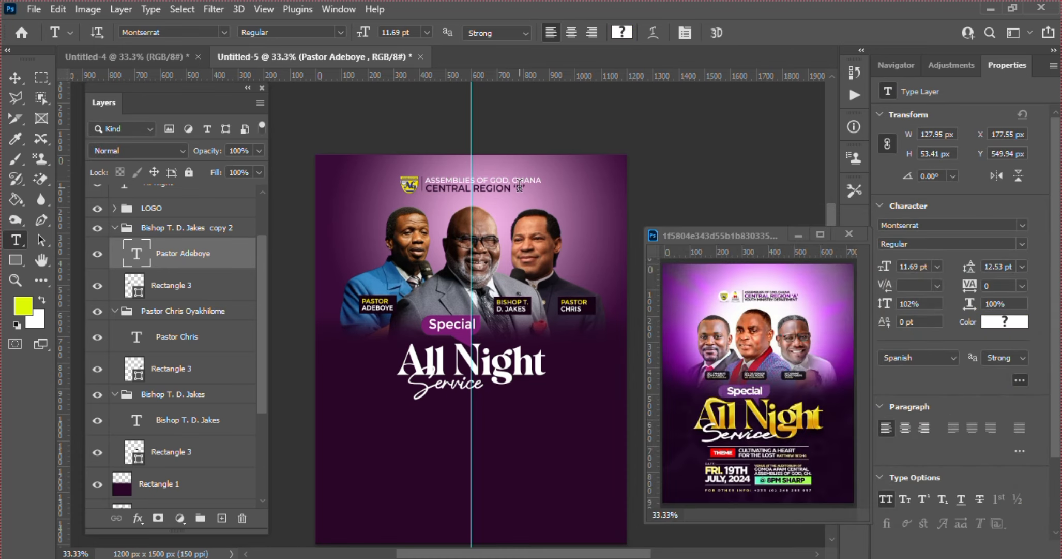
Add a Gradient Overlay to the "All Night" title text and set its style to Reflected
key(v)
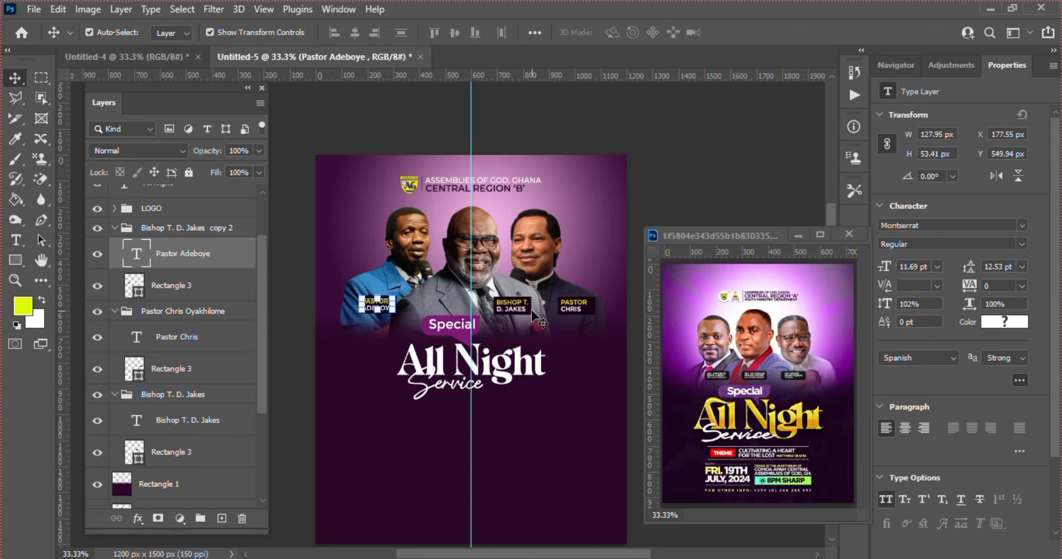
click(505, 365)
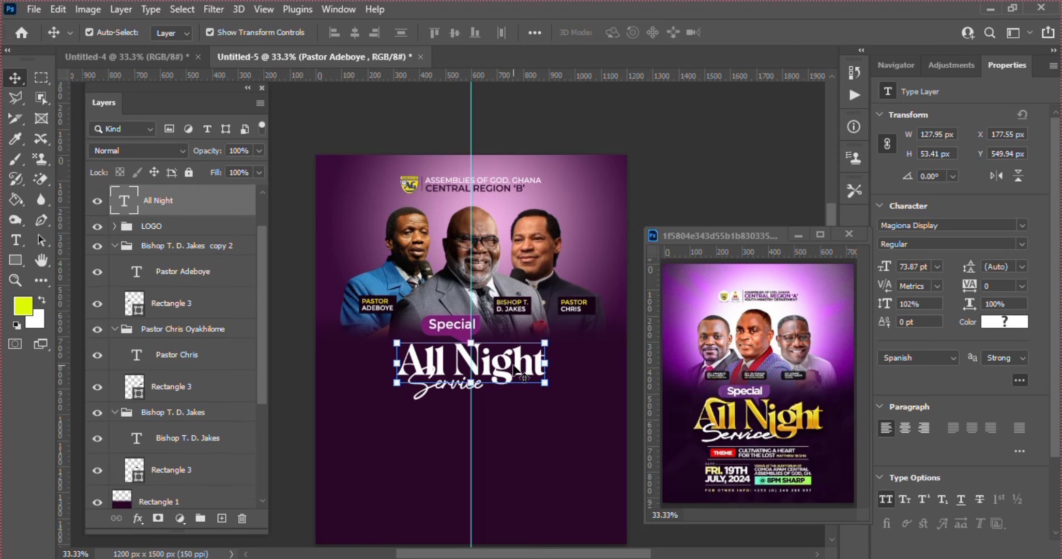
click(138, 517)
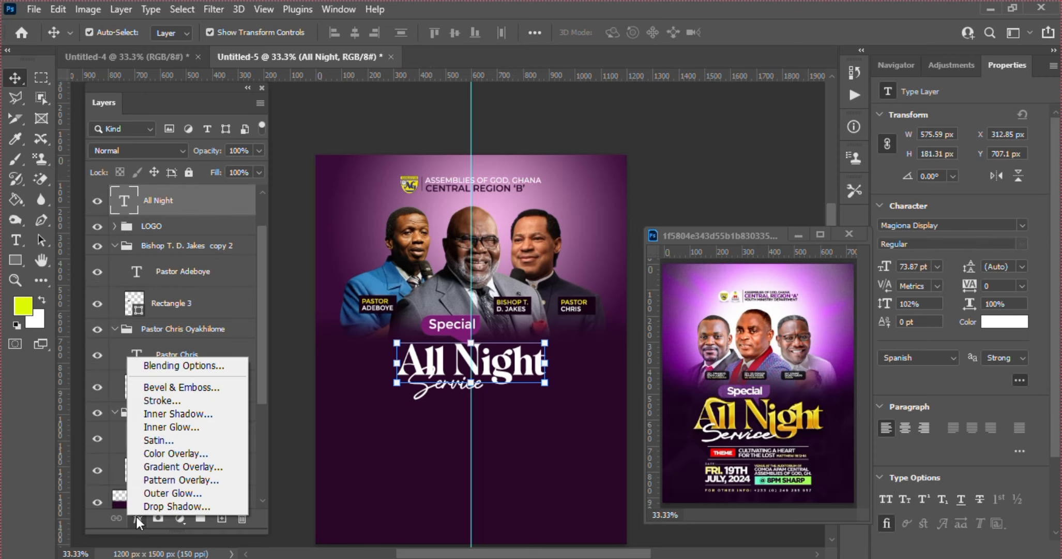
click(200, 462)
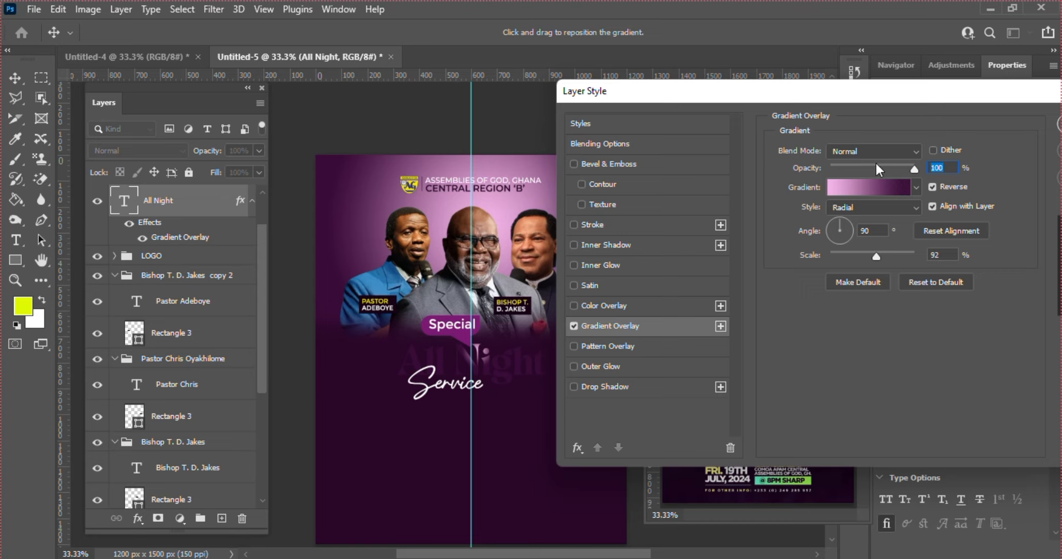
click(902, 207)
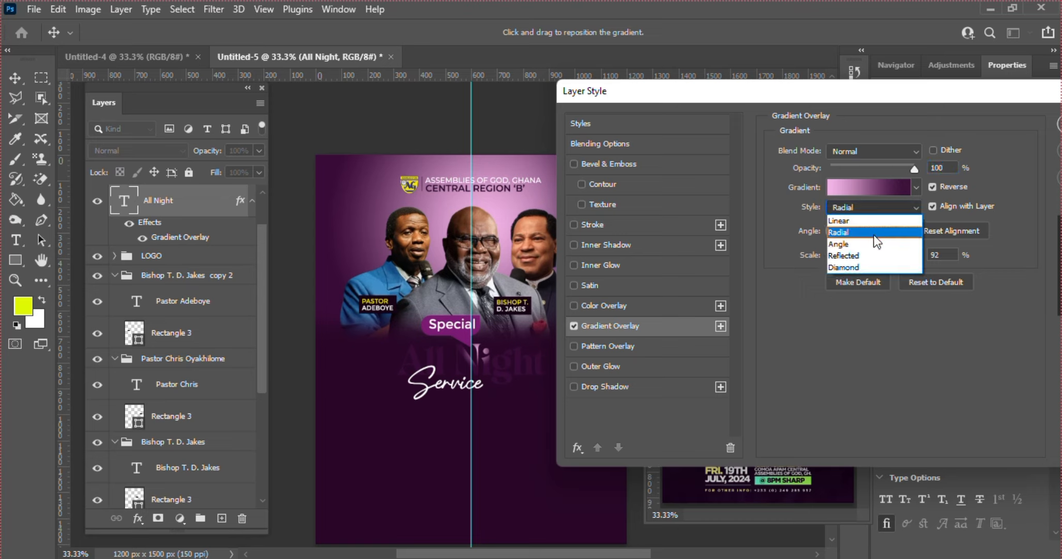
click(879, 253)
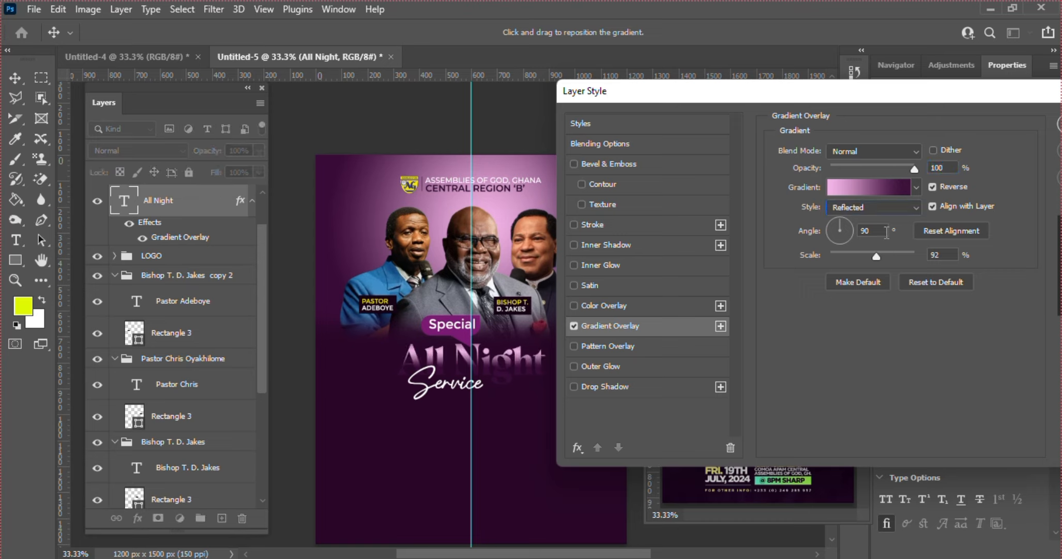
Recolour the dark purple stop of the All Night text's gradient overlay to #e5d813
click(873, 186)
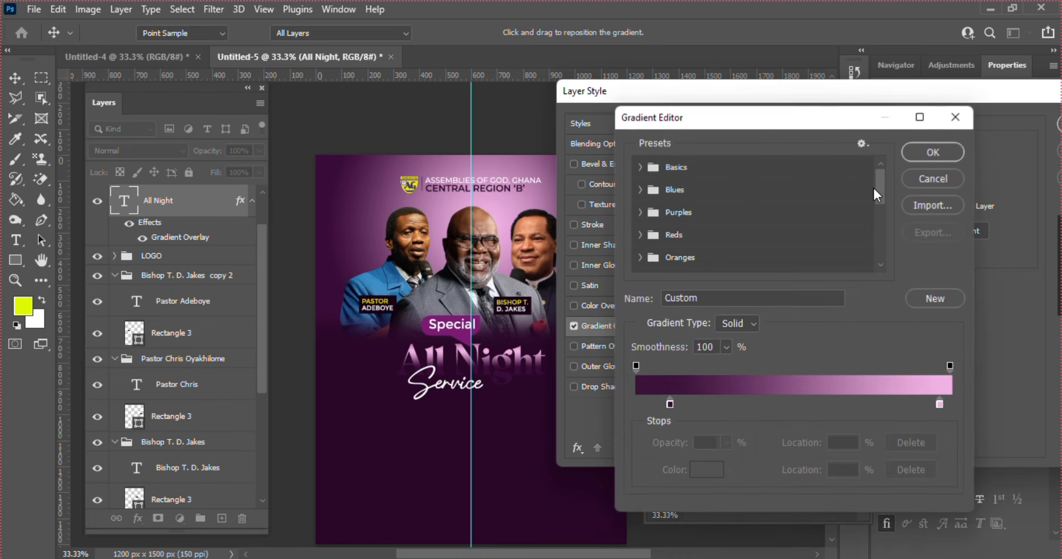
click(670, 403)
click(706, 470)
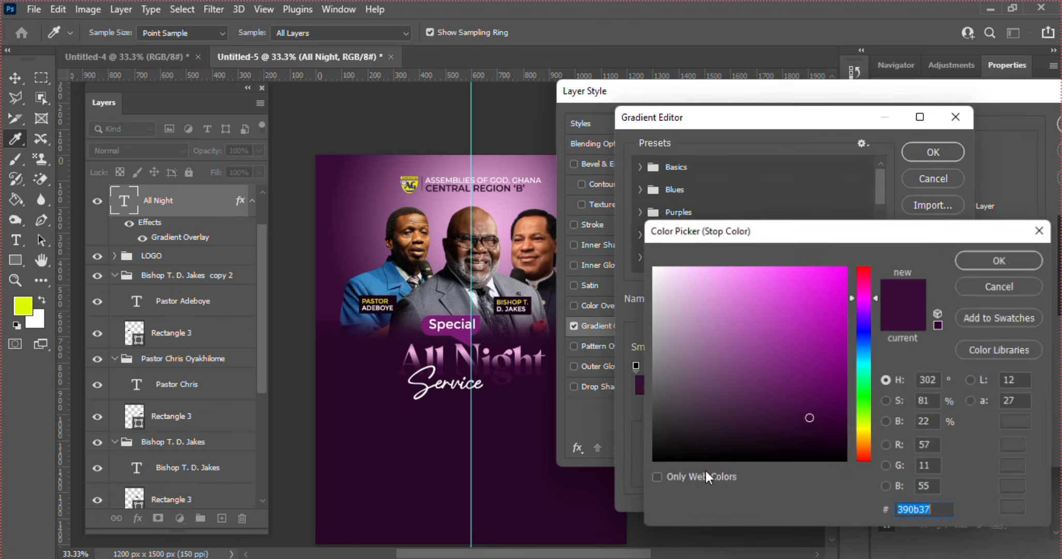
text(efe110)
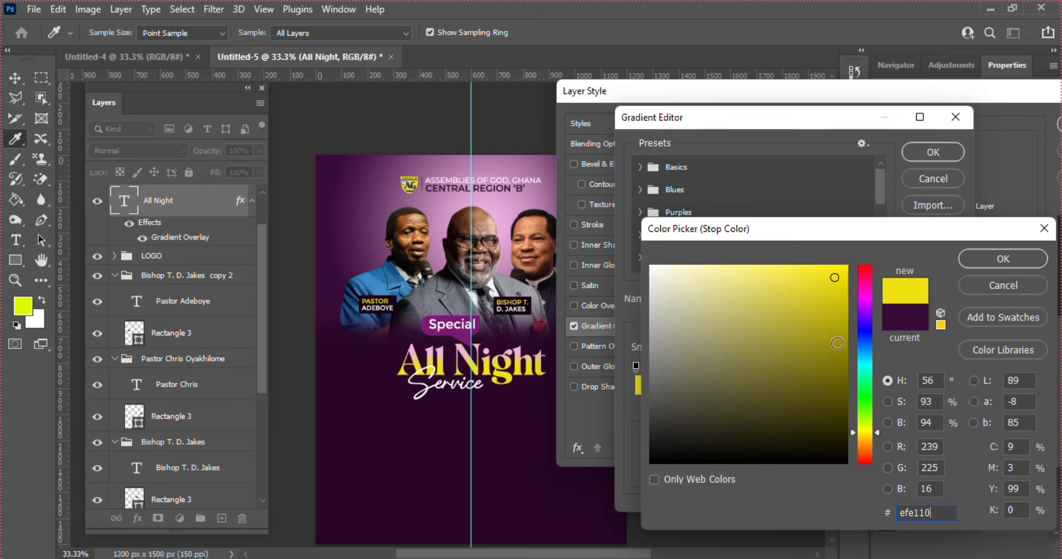
click(827, 317)
drag(828, 317, 832, 286)
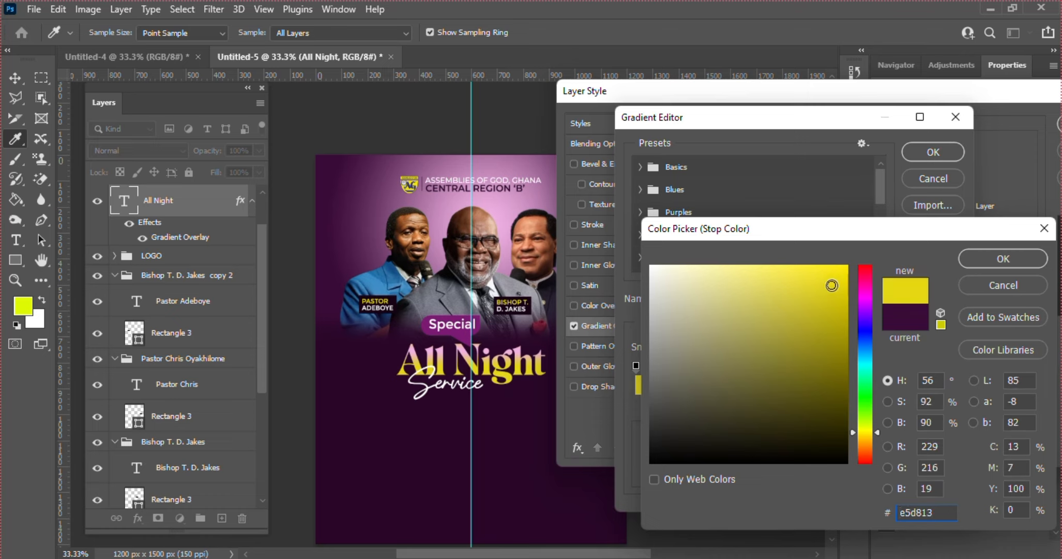
click(823, 329)
click(824, 308)
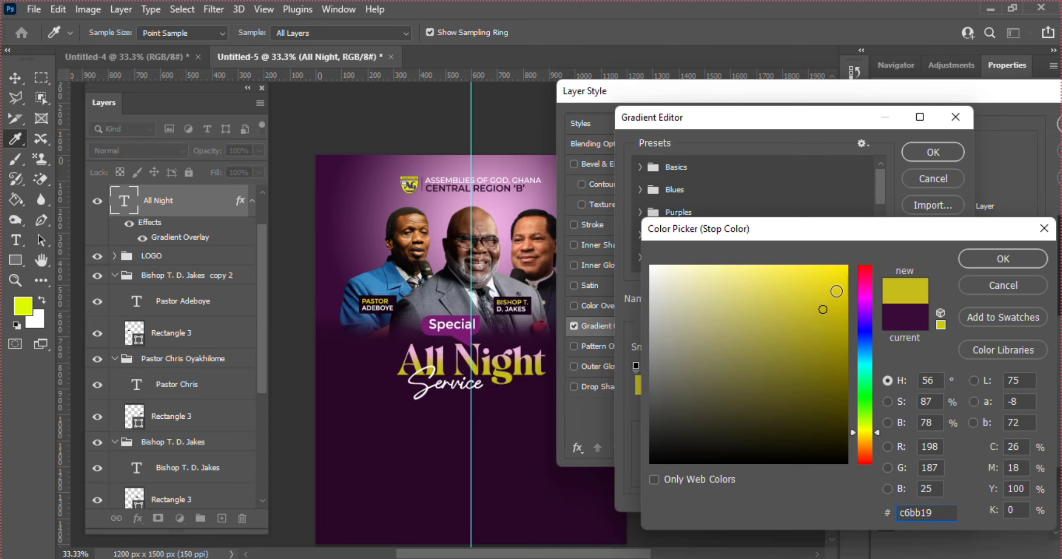
key(ctrl+a)
text(e5d813)
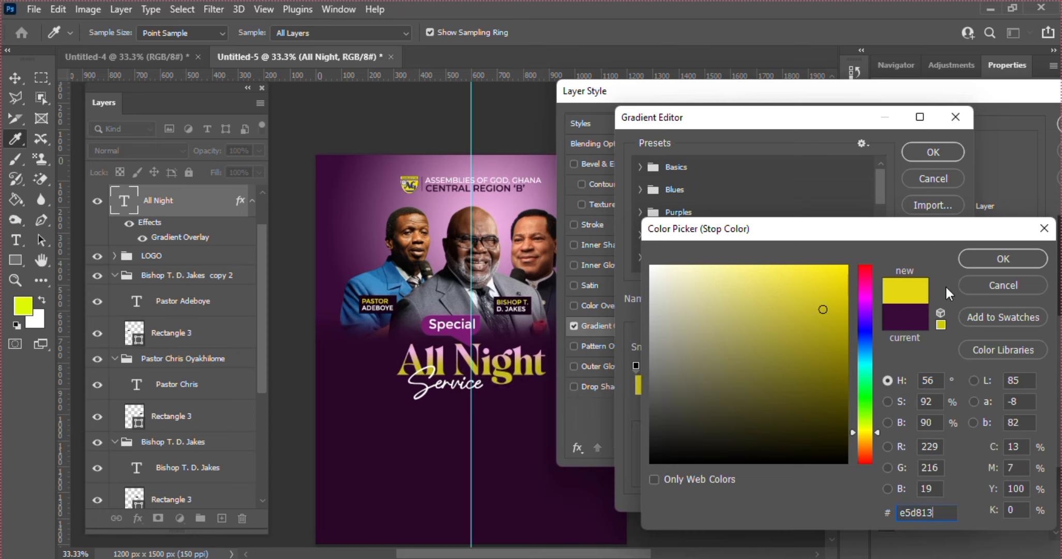
key(Return)
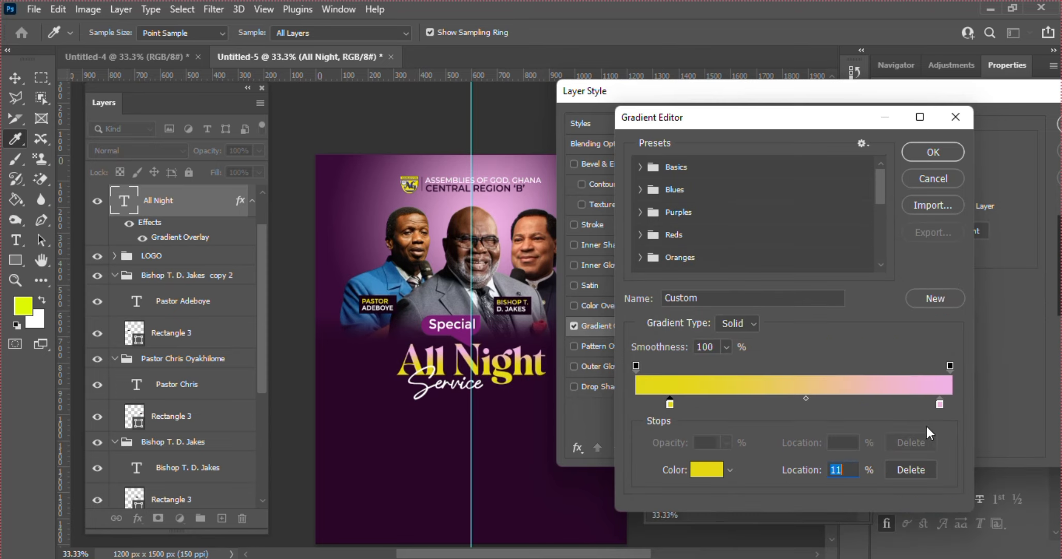
Recolour the pink stop of the All Night gradient to #ddd22a and apply the layer style
click(939, 404)
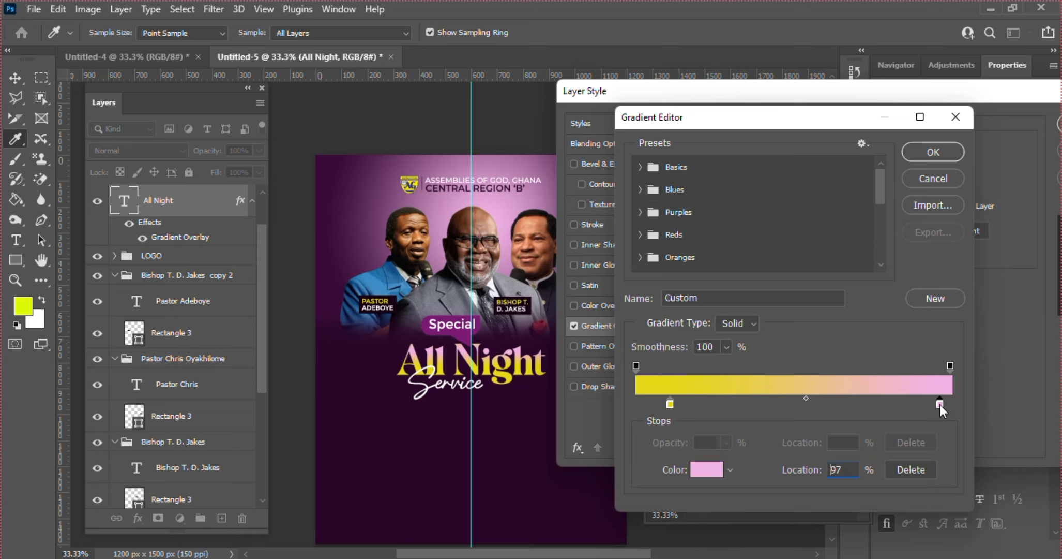
click(714, 471)
text(e5d813)
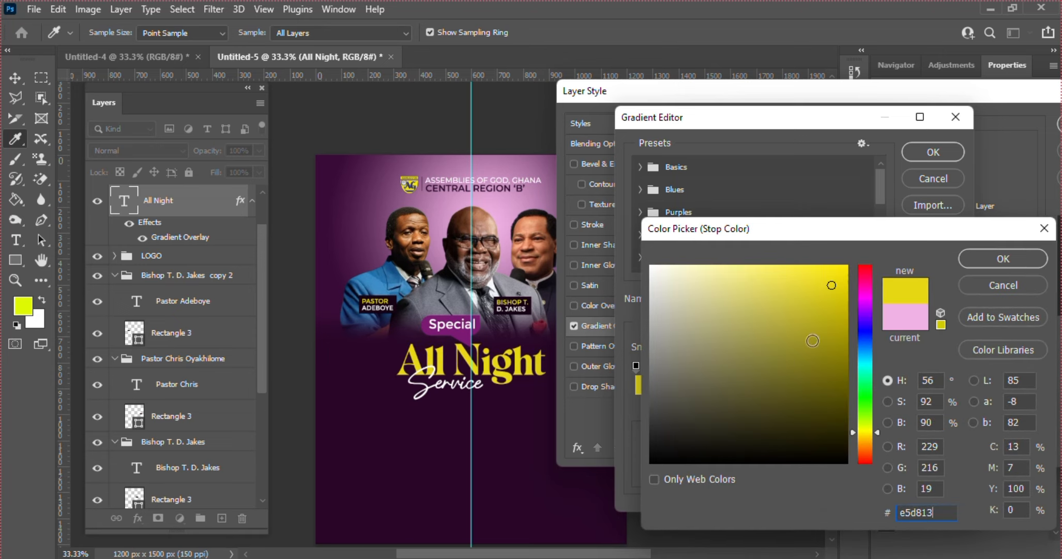
click(813, 299)
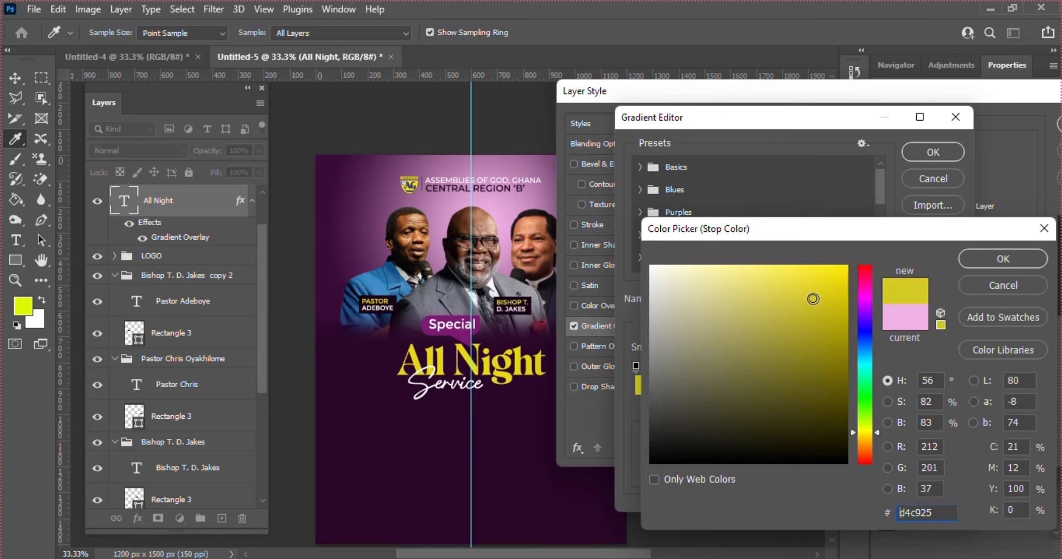
click(811, 292)
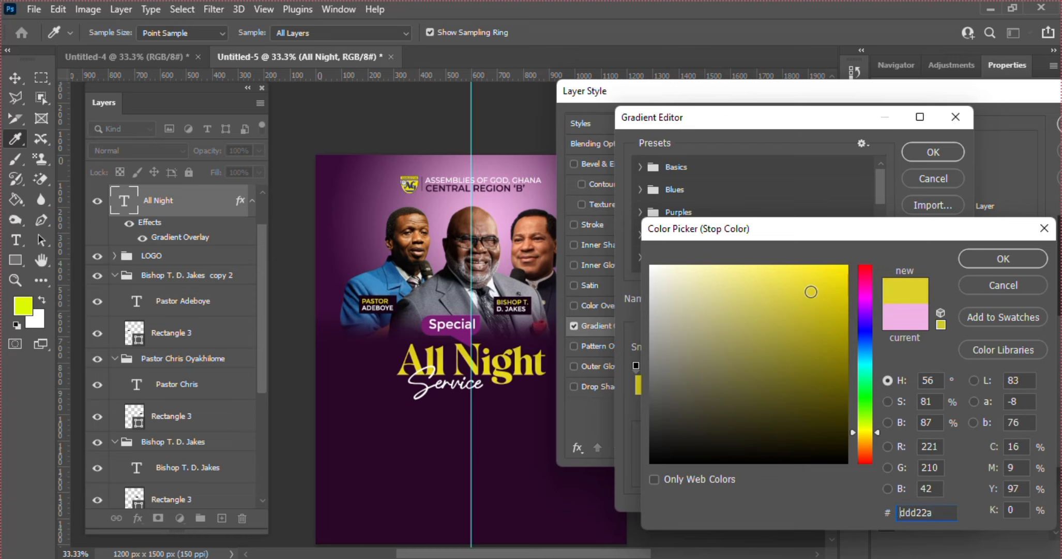
key(Return)
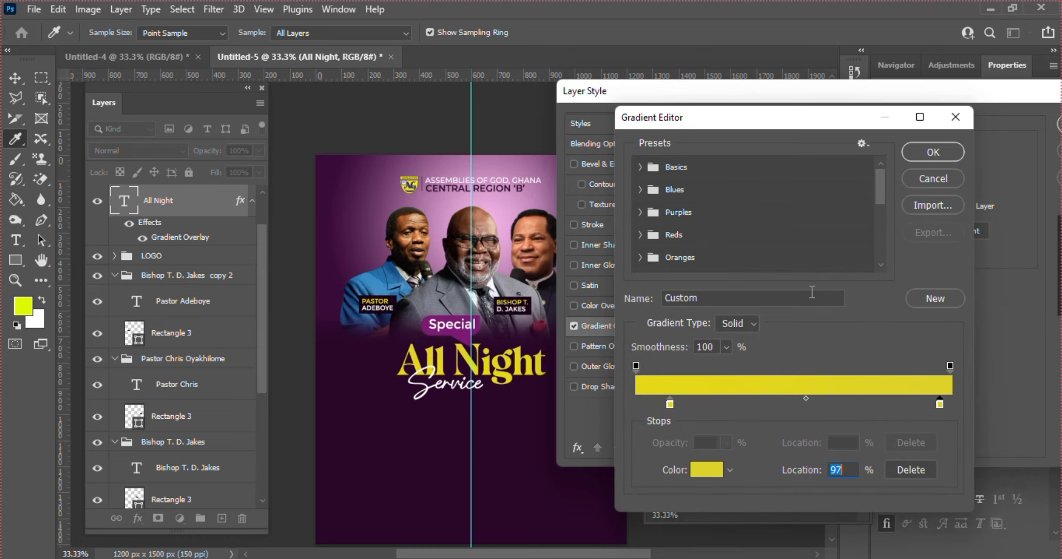
click(928, 145)
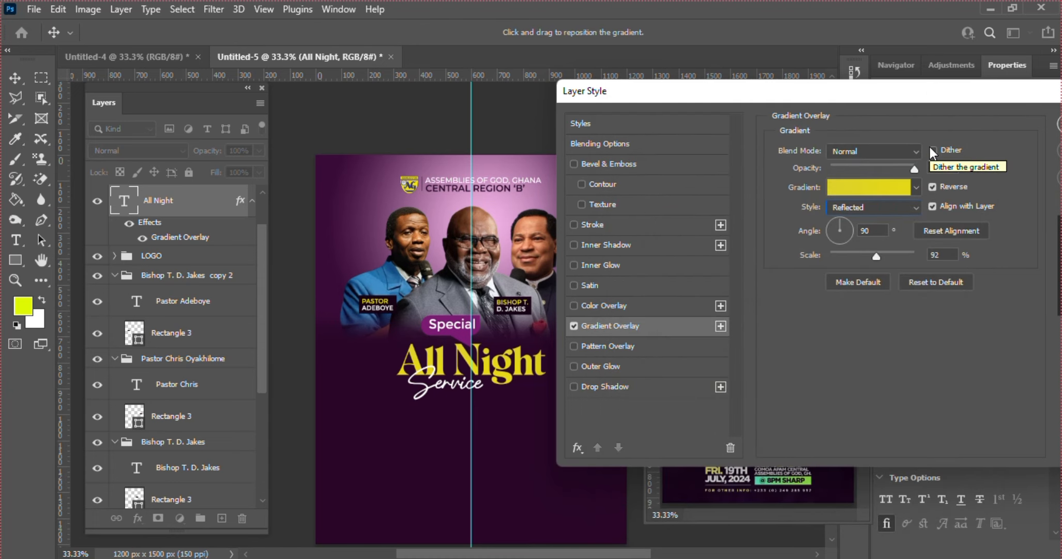
key(Return)
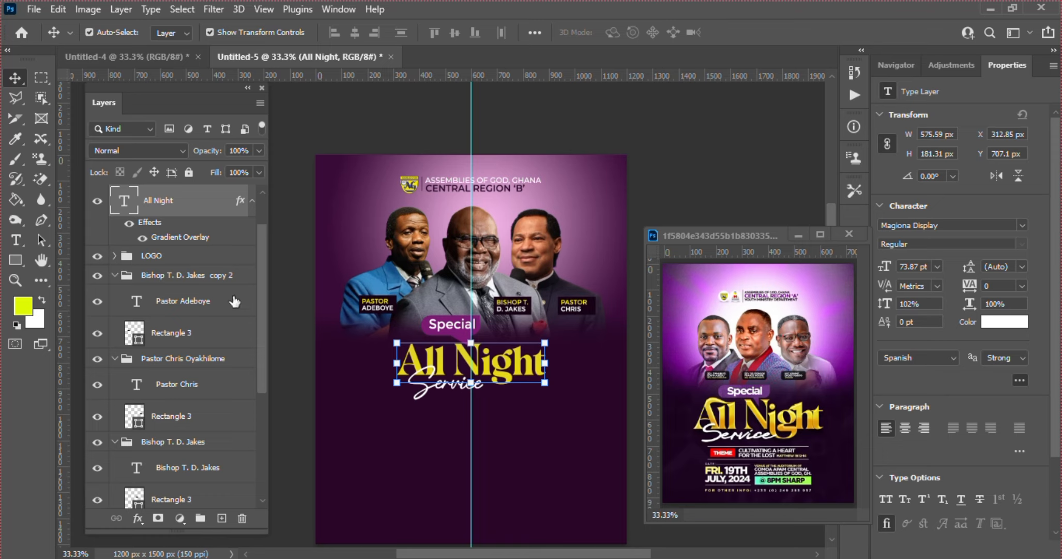
Add a text layer reading "THEME" below the word Service on the flyer
key(t)
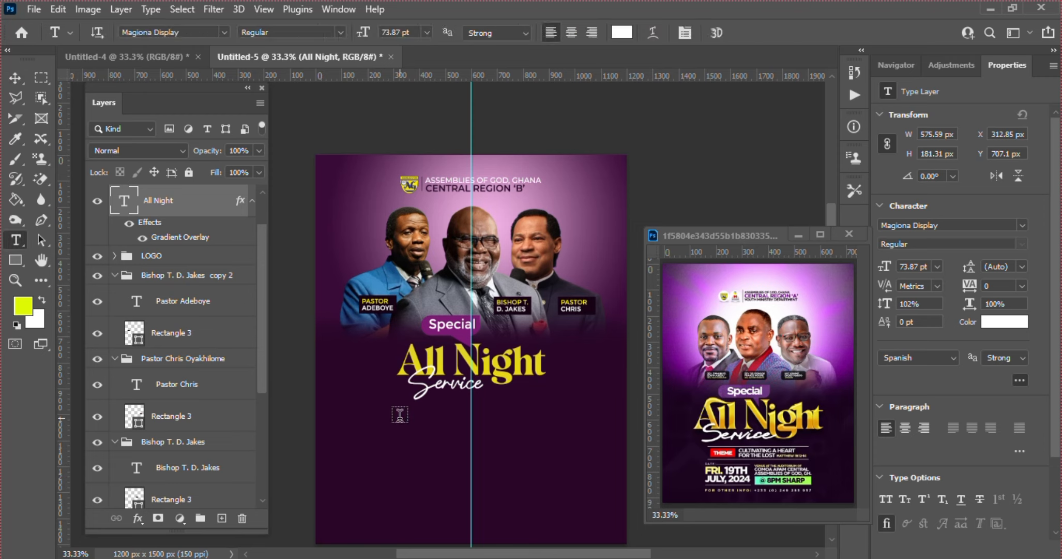
click(401, 422)
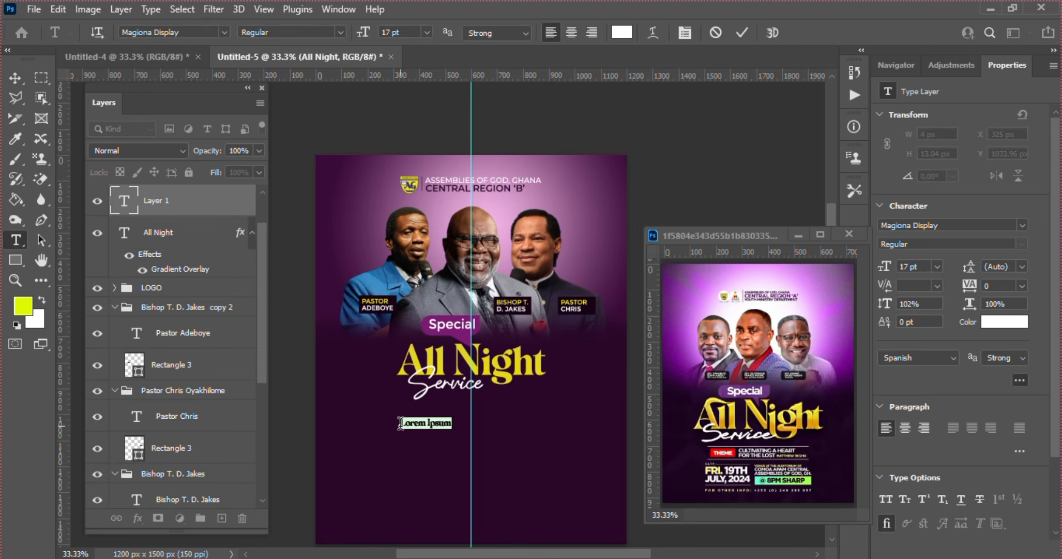
text(THEME)
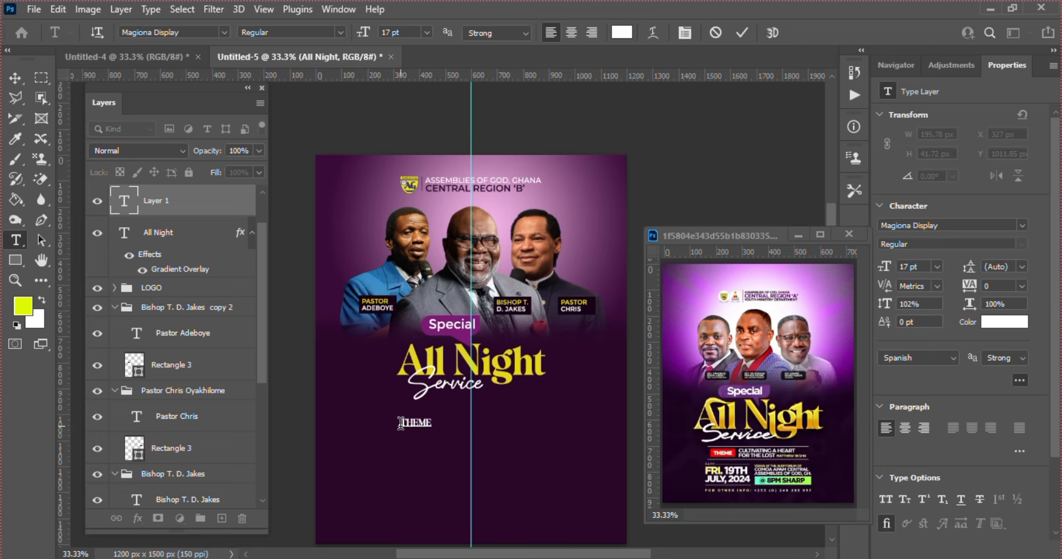
click(738, 34)
key(v)
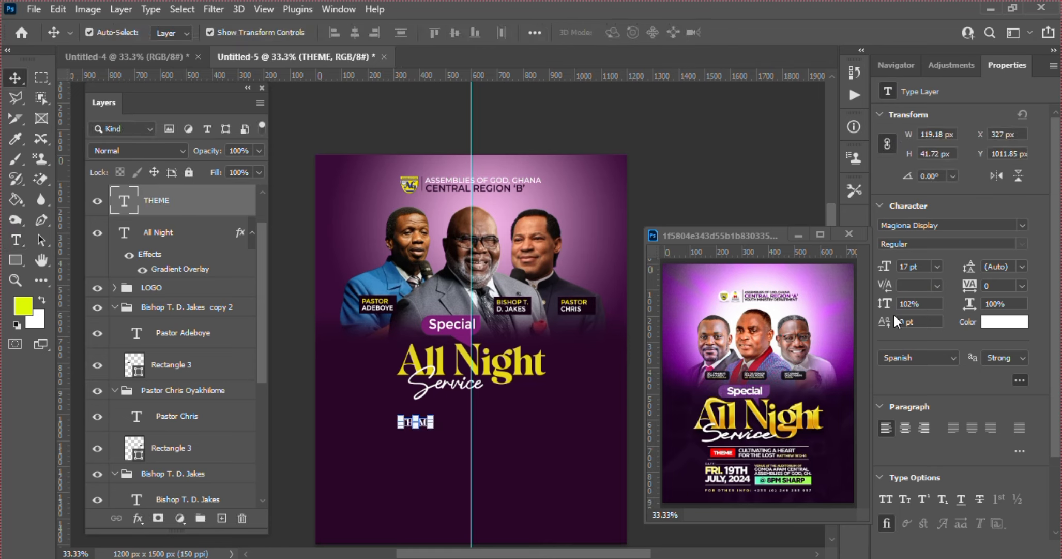
Change the font of the THEME text to Montserrat
click(1021, 225)
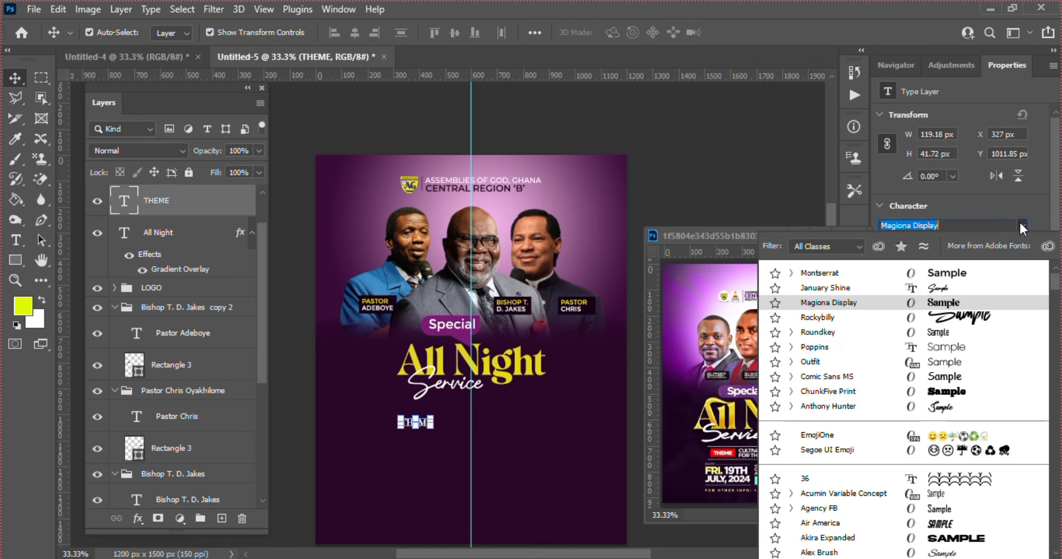
click(929, 270)
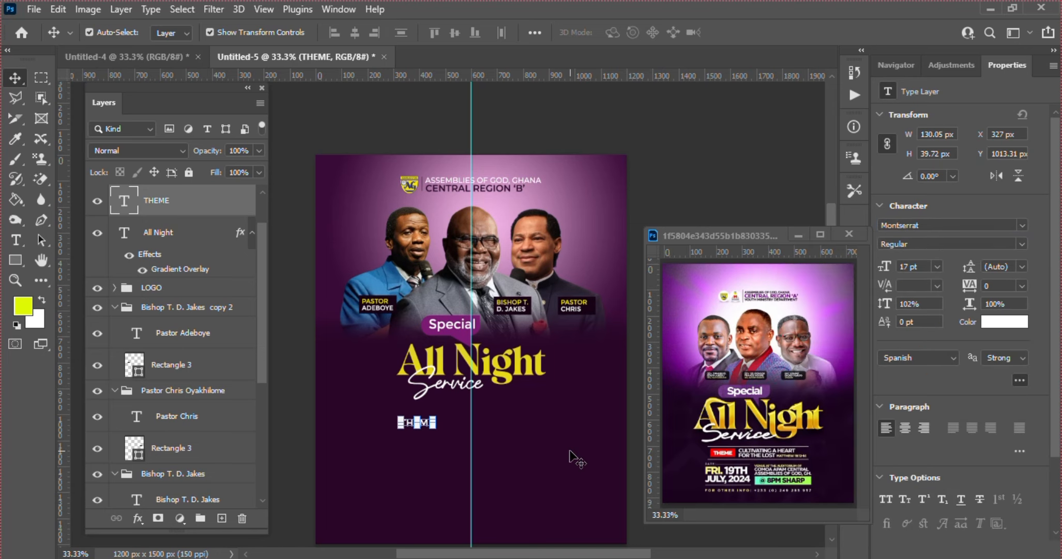
click(423, 422)
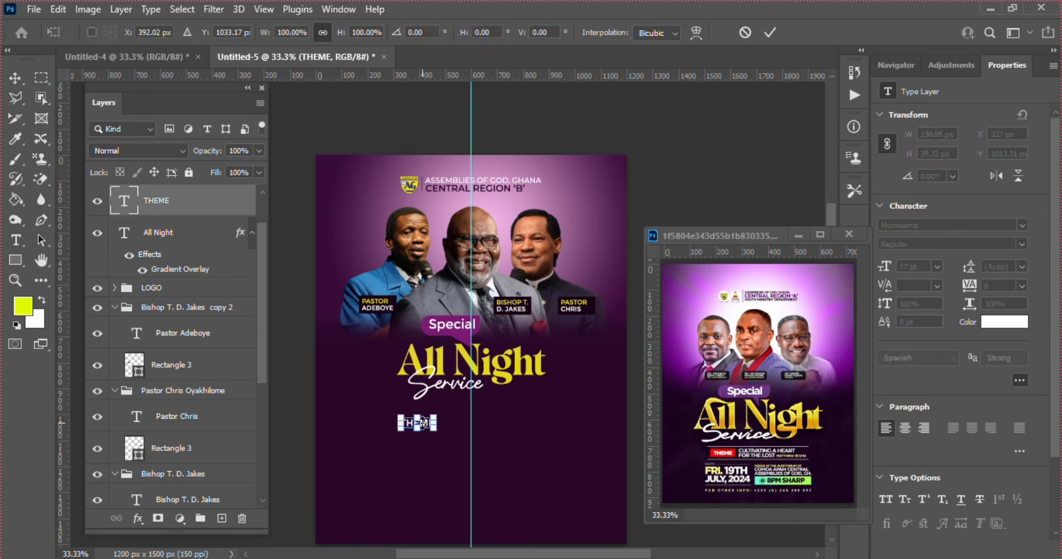
key(Escape)
Duplicate the THEME text and place the copy to the right of the original, at about X 502 px, Y 1019 px
alt+click(423, 425)
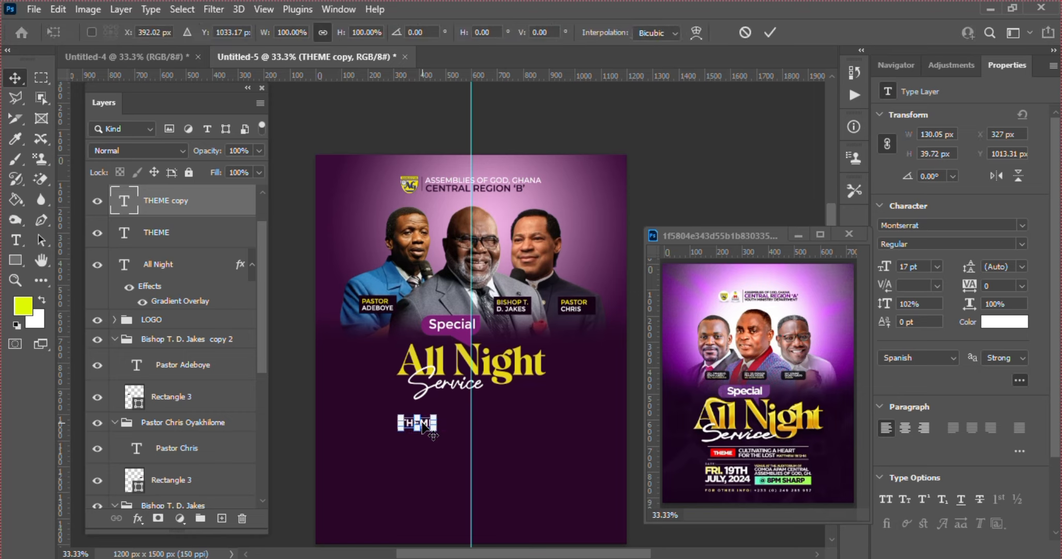
click(423, 423)
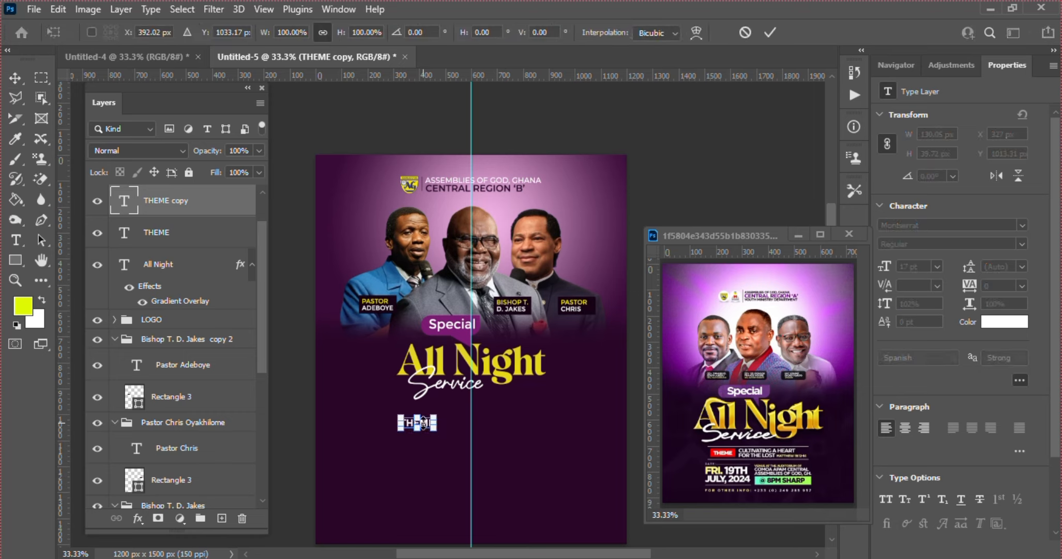
key(Right)
key(Right)
key(Right)
key(Right)
key(Right)
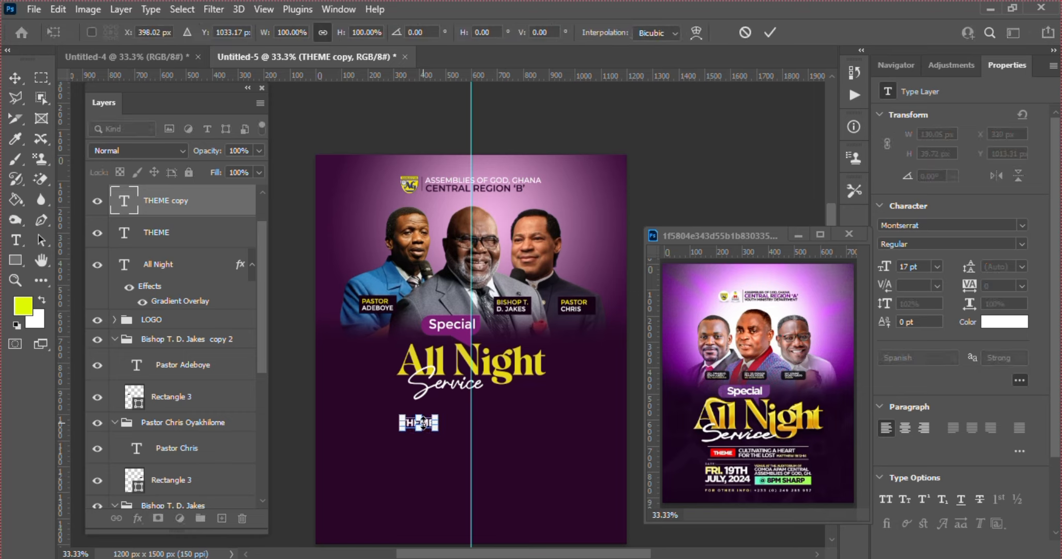
key(Right)
key(Right)
key(Right)
key(Right)
key(Right)
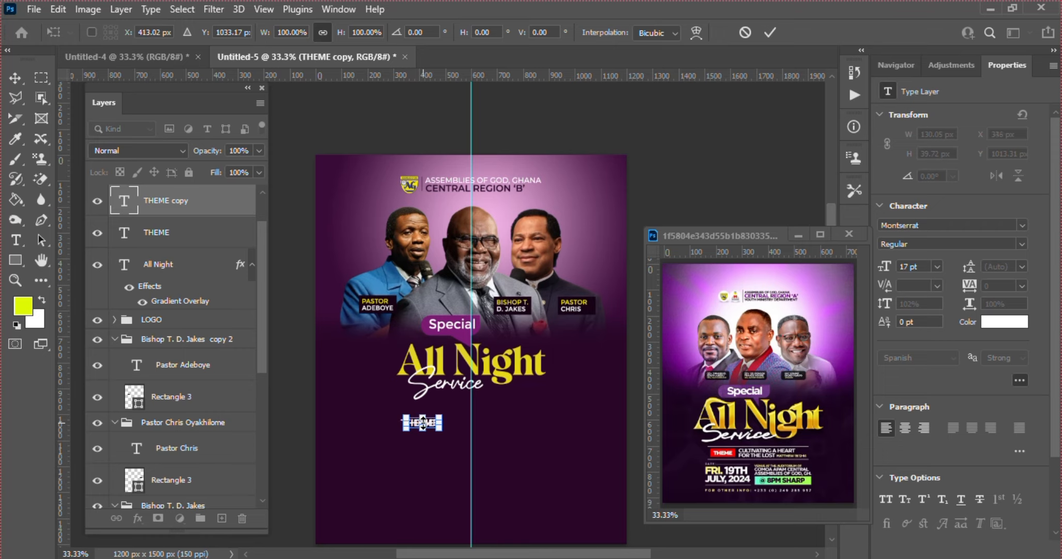
key(Right)
key(Right)
key(Right)
key(Right)
key(Right)
key(Right)
key(Right)
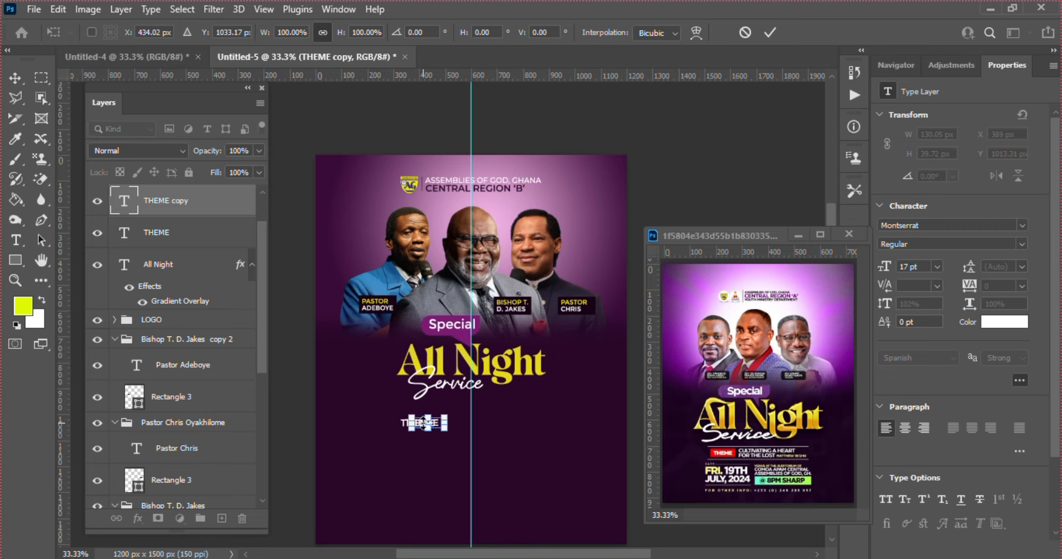
key(Right)
key(Right)
key(Right)
key(Right)
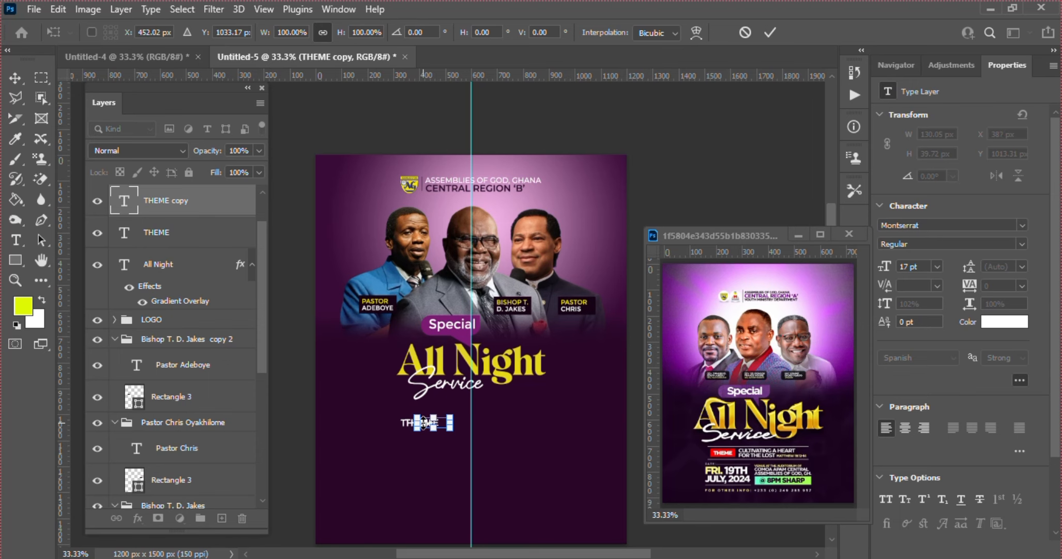
key(ctrl+plus)
key(ctrl+plus)
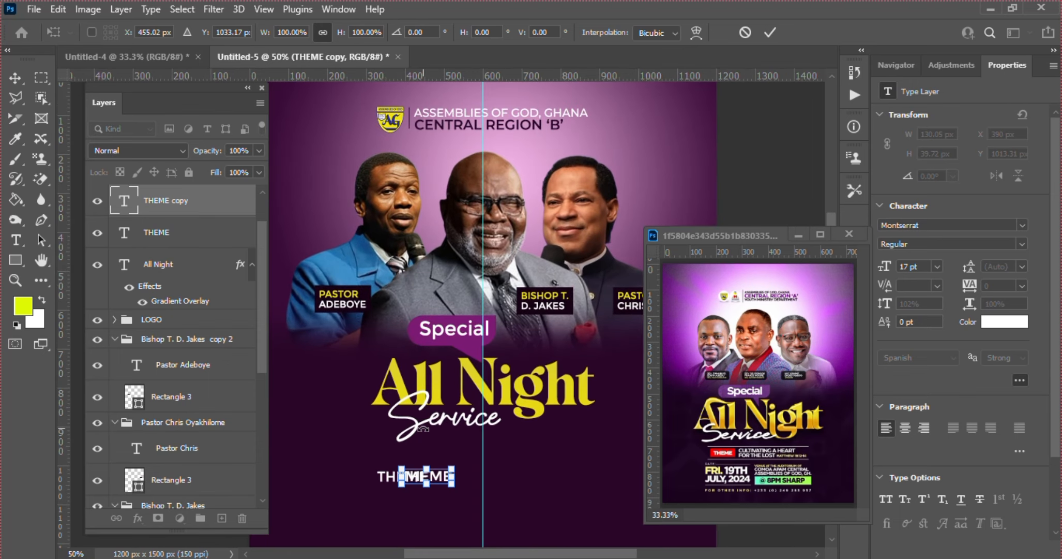
drag(444, 480, 483, 480)
key(Return)
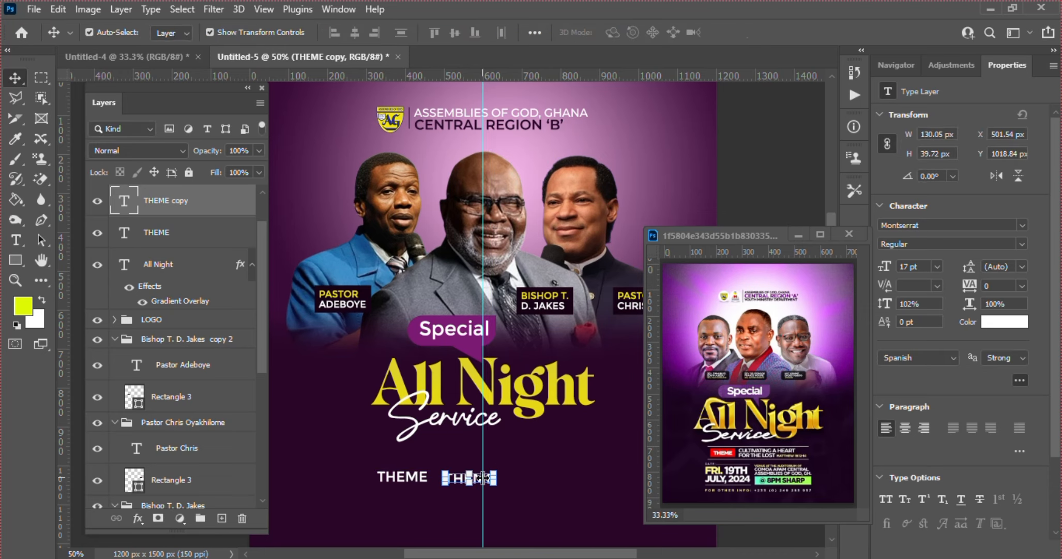
Draw a rectangle about 152 by 45 px over the original THEME text, on a layer directly above it
click(404, 481)
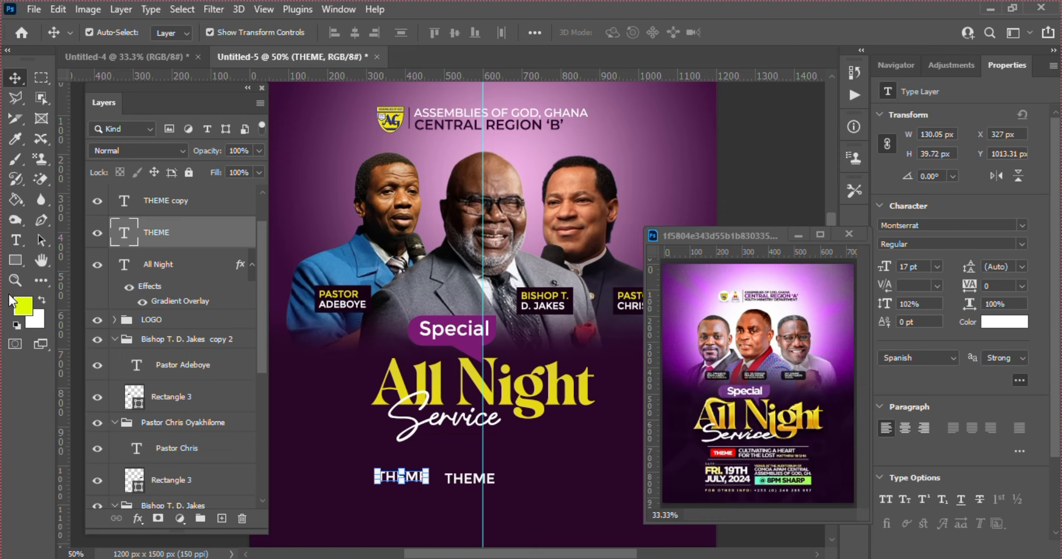
click(15, 260)
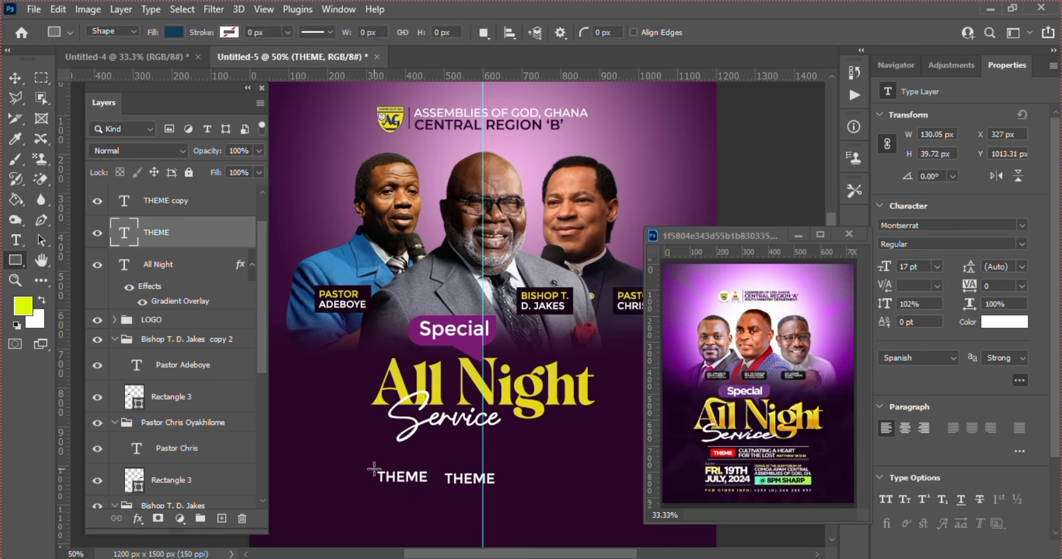
drag(373, 468, 432, 486)
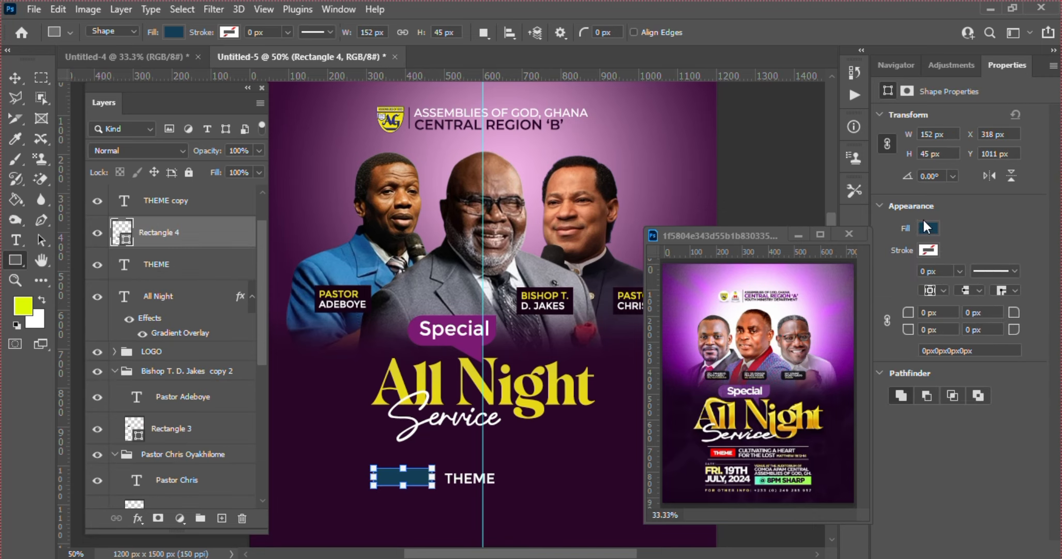
Fill the rectangle with red #db231a and move its layer directly below the original THEME text layer
click(926, 227)
click(1047, 264)
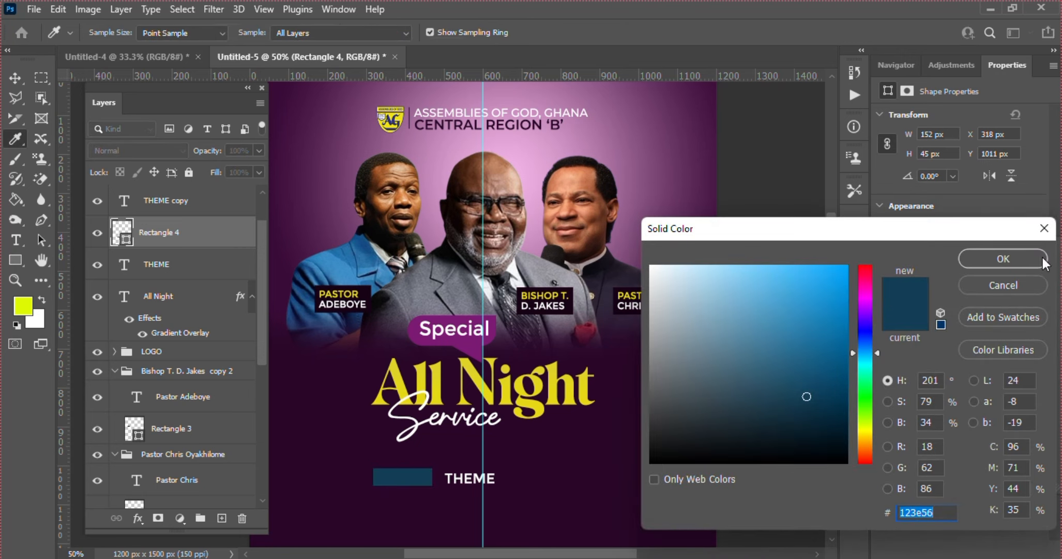
click(862, 448)
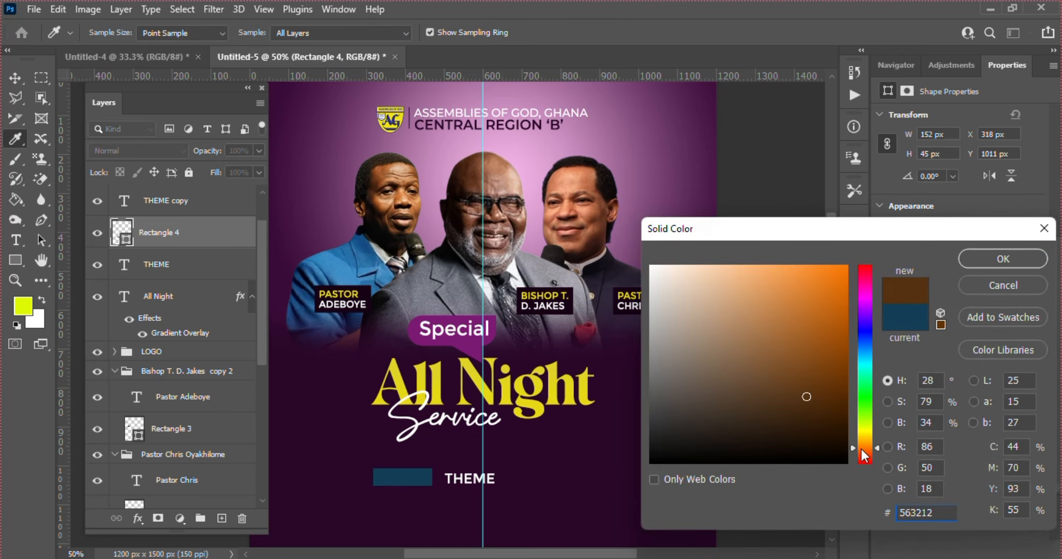
click(862, 456)
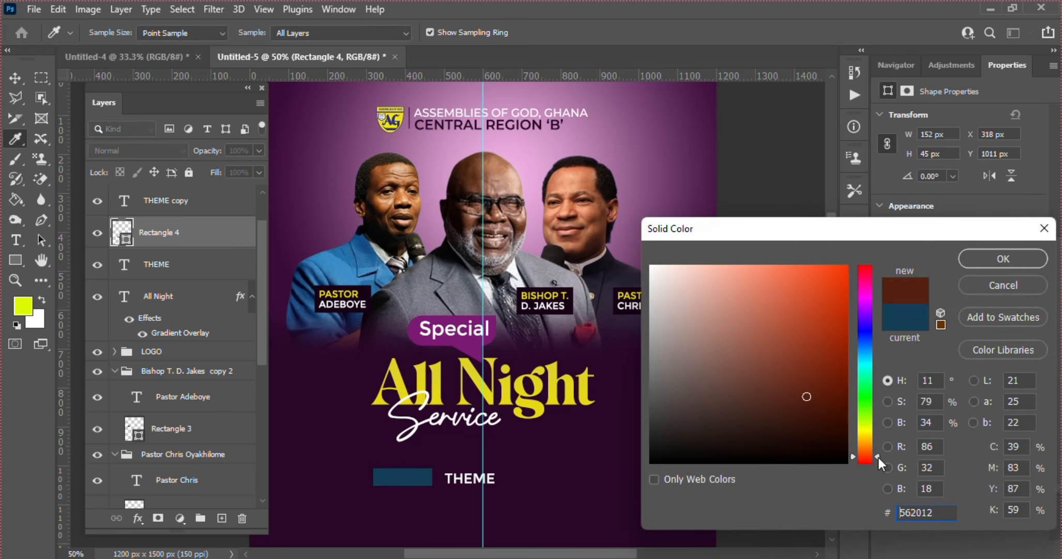
drag(881, 464, 880, 461)
click(843, 318)
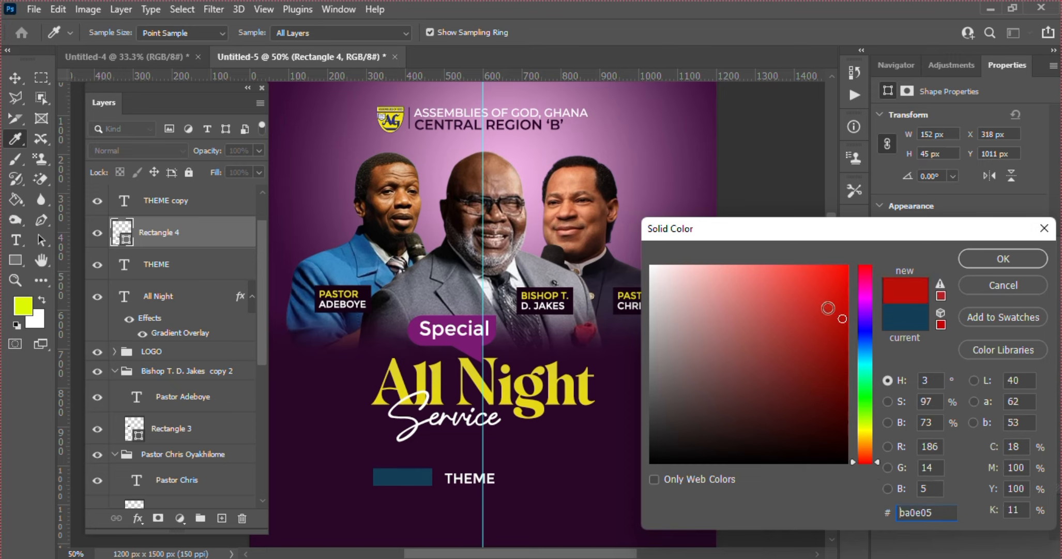
click(820, 298)
mouse_move(821, 299)
mouse_down()
mouse_move(803, 277)
mouse_move(824, 293)
mouse_up()
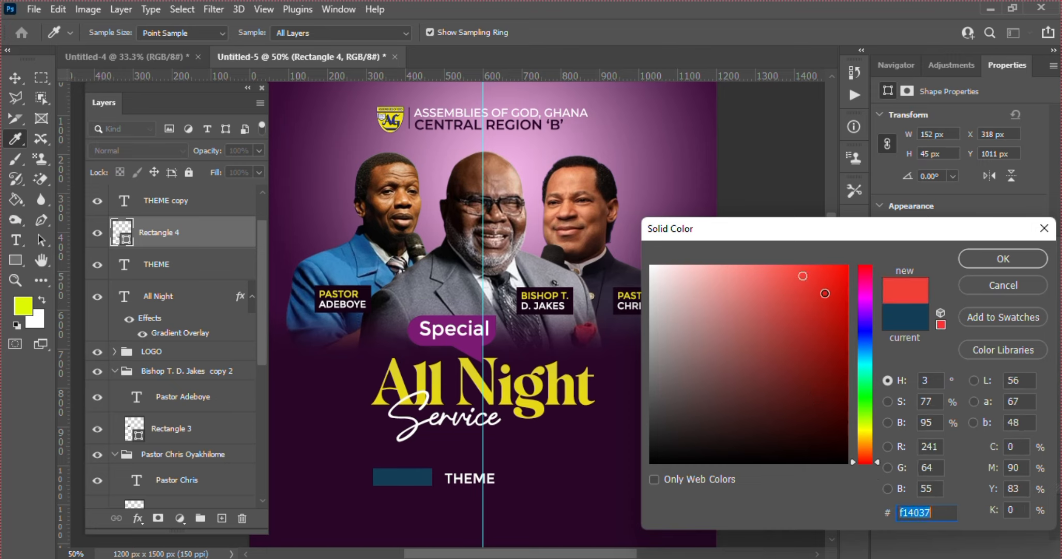
click(991, 261)
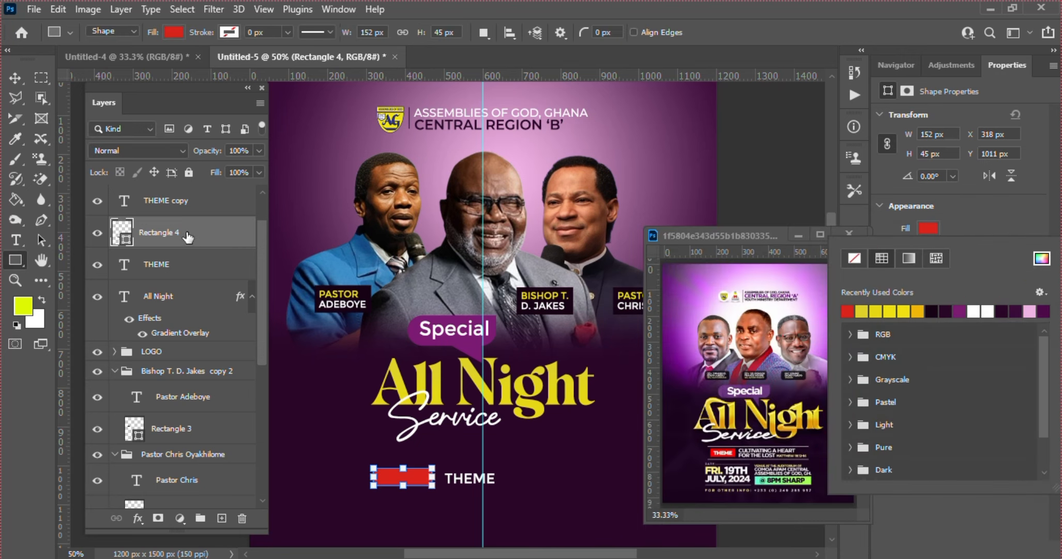
drag(187, 236, 197, 277)
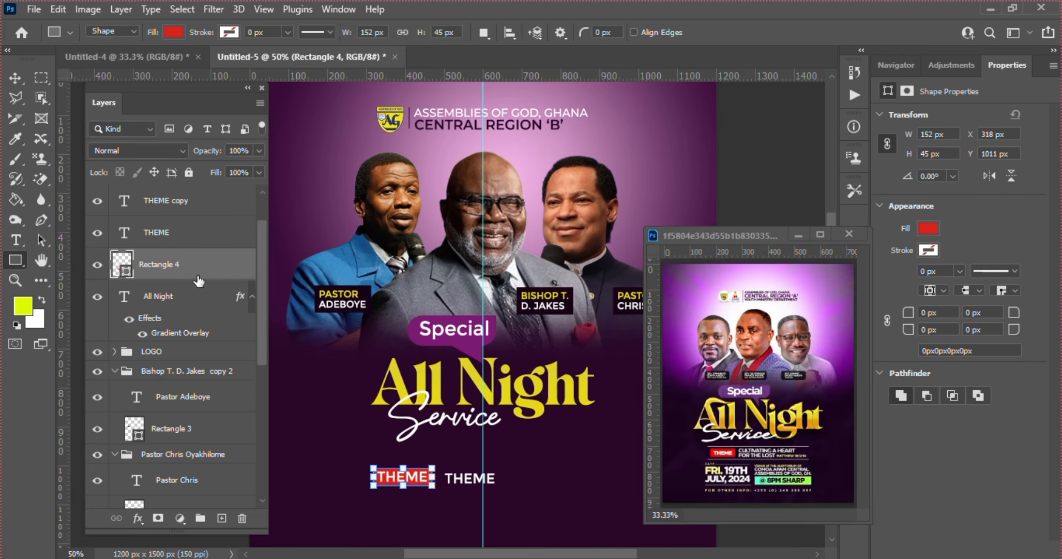
Change the fill of the rectangle behind THEME to the brighter red #ea1b11
click(929, 229)
click(1042, 258)
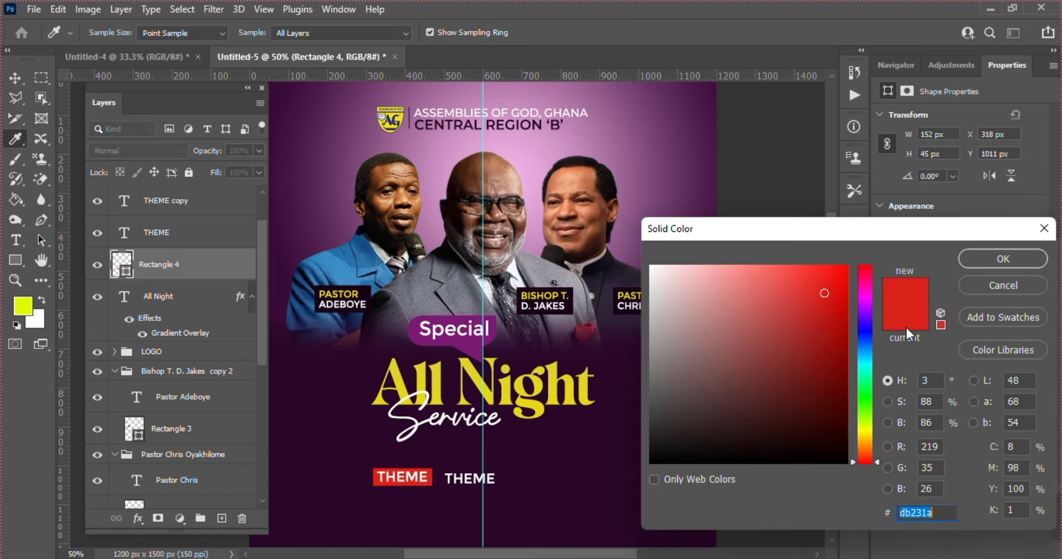
drag(833, 284, 834, 281)
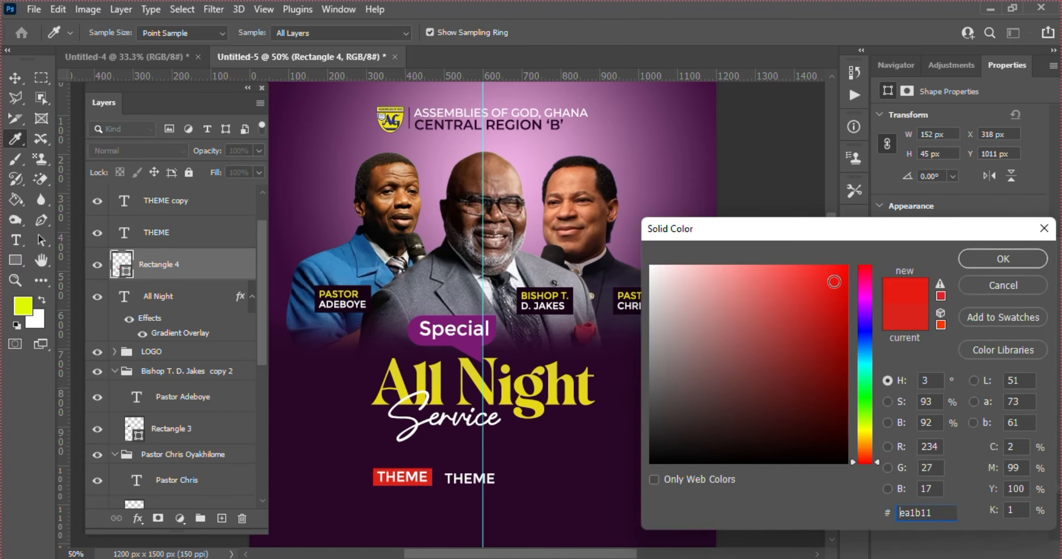
key(Return)
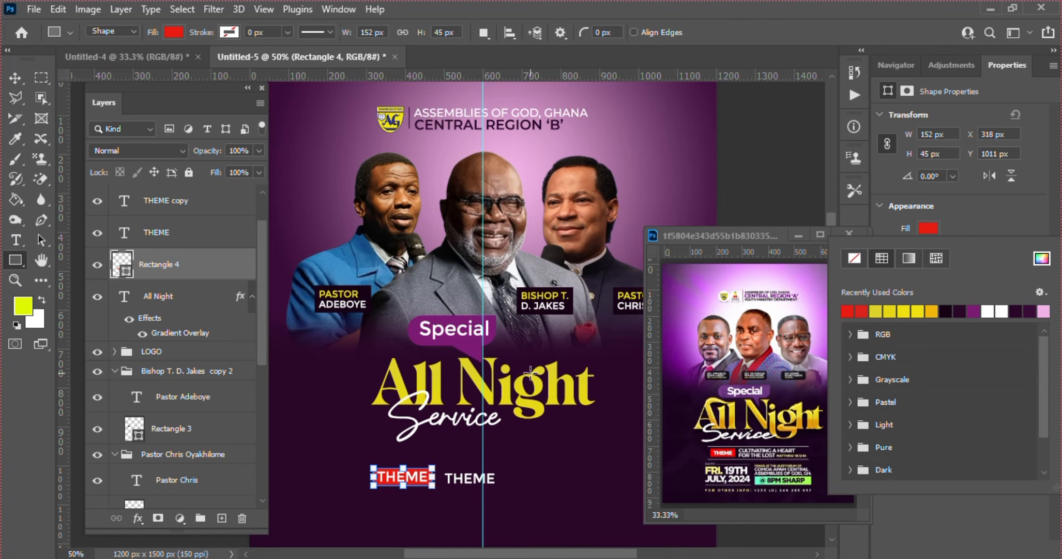
key(Escape)
key(v)
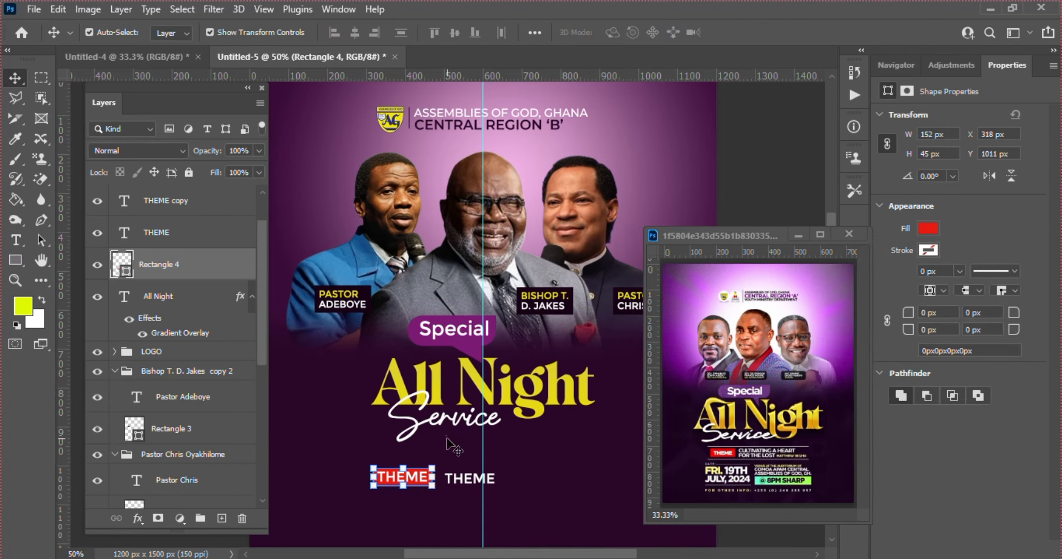
Select both THEME texts and the red rectangle and move them up together, bringing the rectangle to Y 963 px
key(ctrl+0)
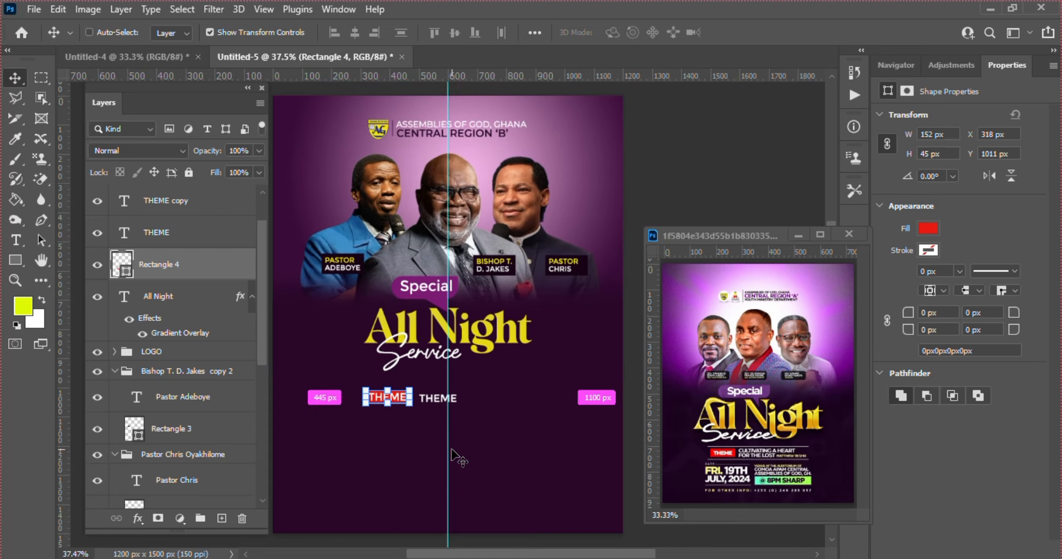
key(ctrl+minus)
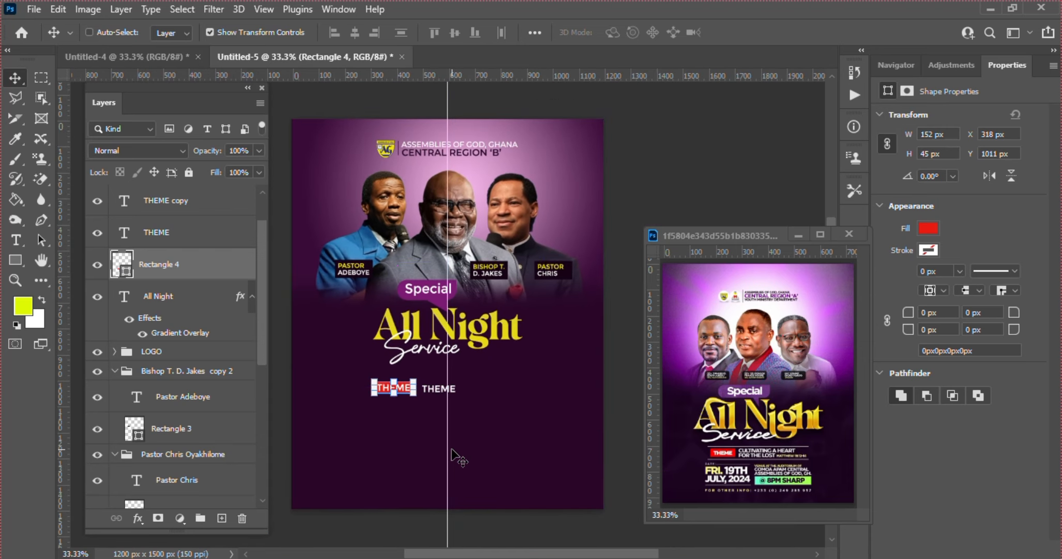
ctrl+click(479, 459)
ctrl+click(438, 389)
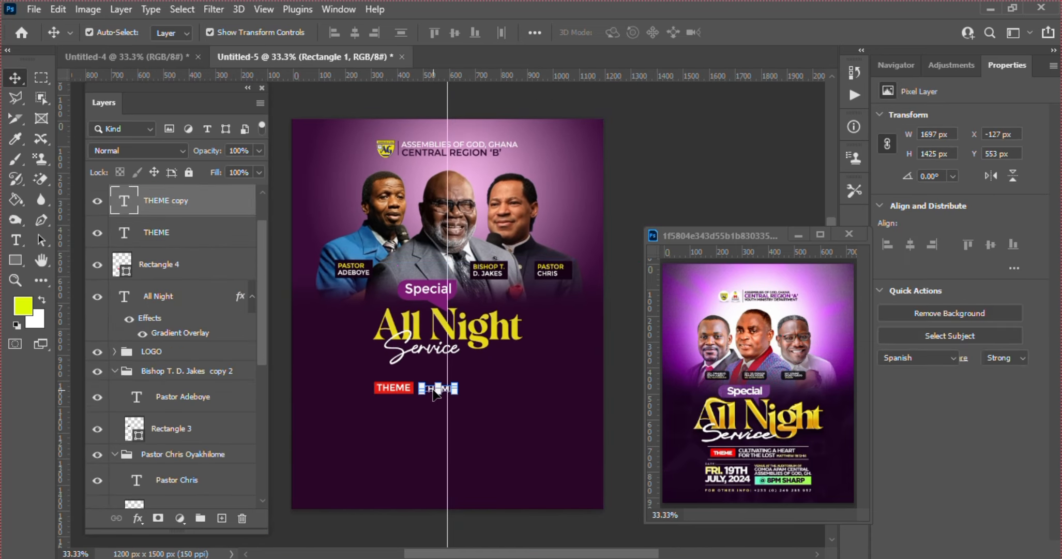
ctrl+click(200, 237)
ctrl+click(203, 273)
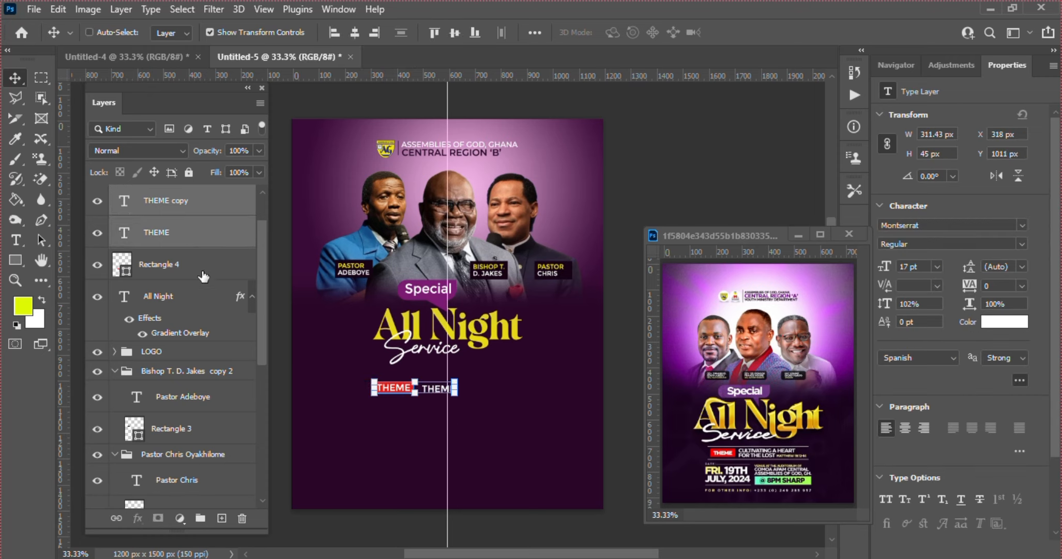
key(Up)
key(Up)
key(Up)
key(Up)
key(Up)
key(Up)
key(Up)
key(Up)
key(Up)
key(Up)
key(Up)
key(Up)
key(Up)
key(Up)
key(Up)
key(Up)
key(Up)
key(Up)
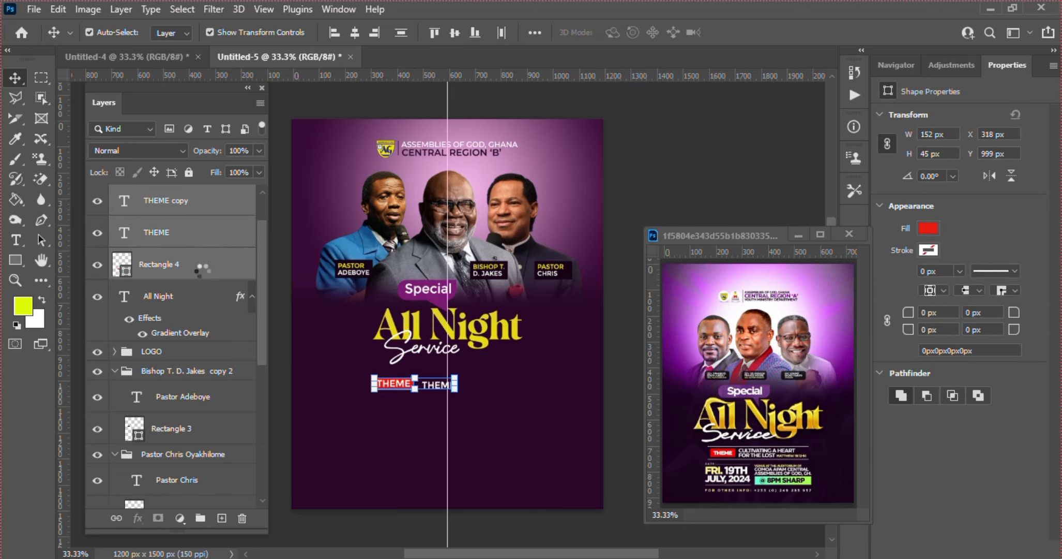
key(Up)
key(Up)
key(Up)
key(Up)
key(Up)
key(Up)
key(Up)
key(Up)
key(Up)
key(Up)
key(Up)
key(Up)
key(Up)
key(Up)
key(Up)
key(Up)
key(Up)
key(Up)
key(Up)
key(Up)
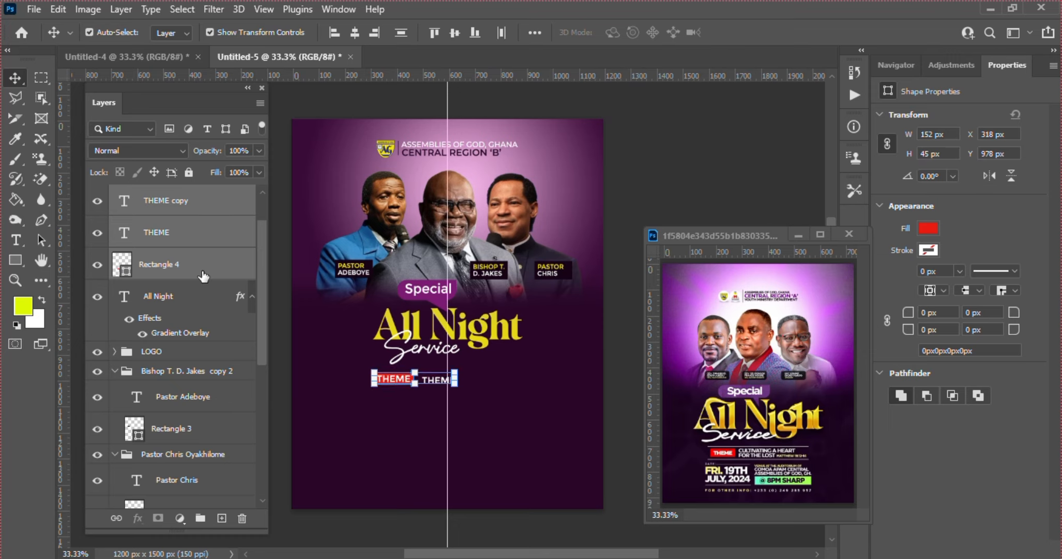
key(Up)
key(Up)
key(Up)
key(Up)
key(Up)
key(Up)
key(Up)
key(Up)
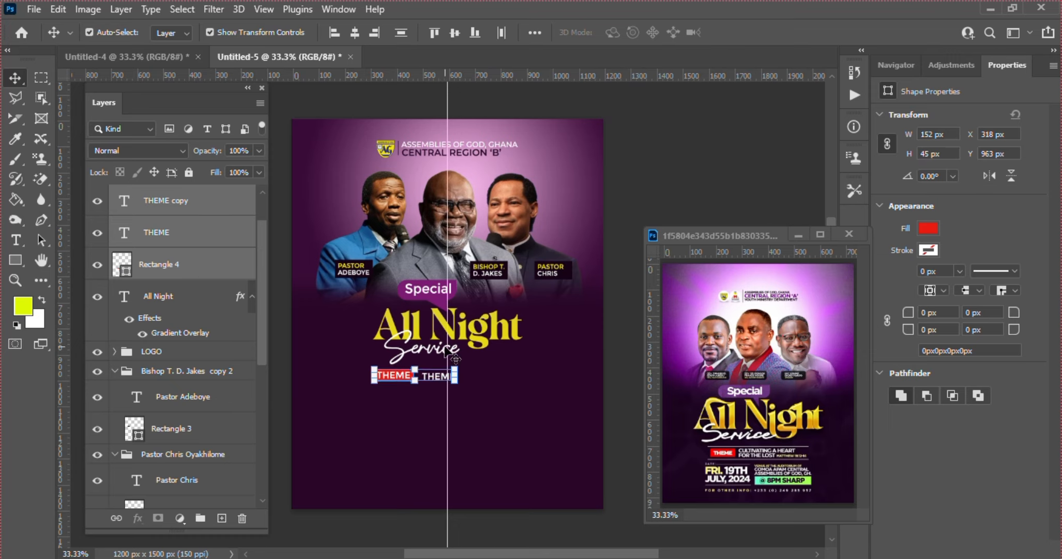
Nudge the duplicated THEME text beside the red label up 6 px to about Y 965 px
click(509, 391)
click(437, 376)
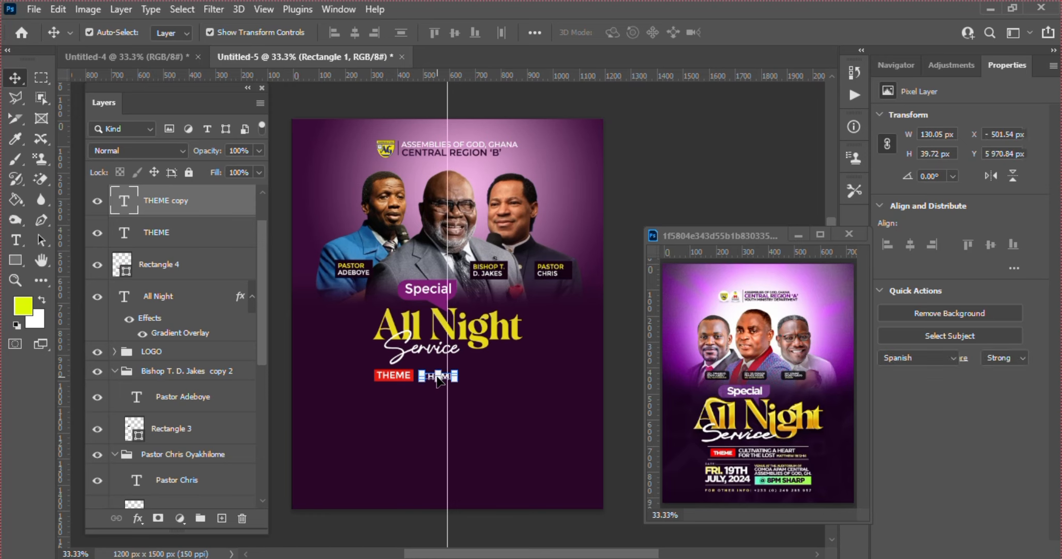
key(Up)
key(Up)
key(Up)
key(Up)
key(Up)
key(Up)
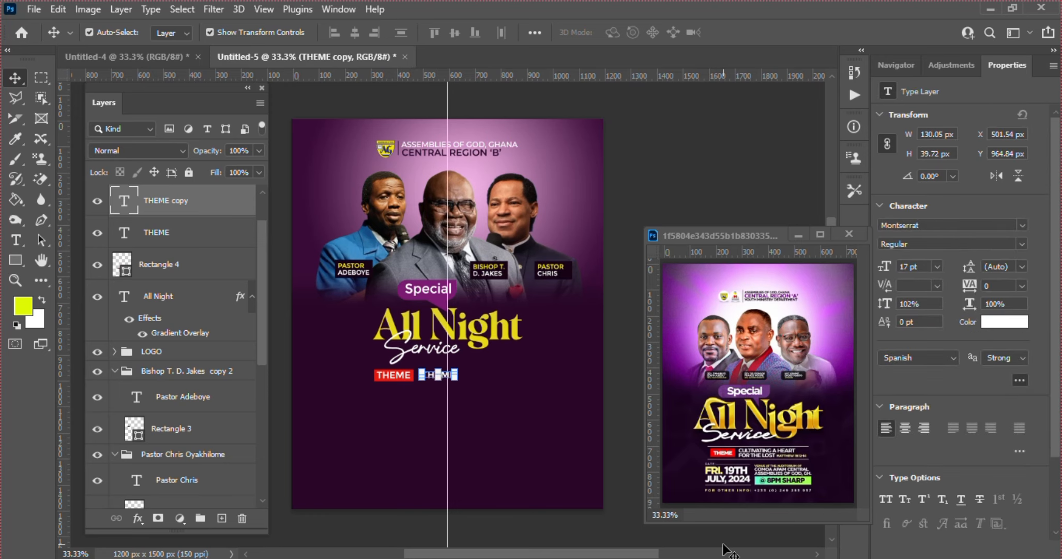
Copy the two lines "CULTIVATING A HEART" and "FOR THE LOST" from Notepad and replace the duplicated THEME text with them
key(alt+Tab)
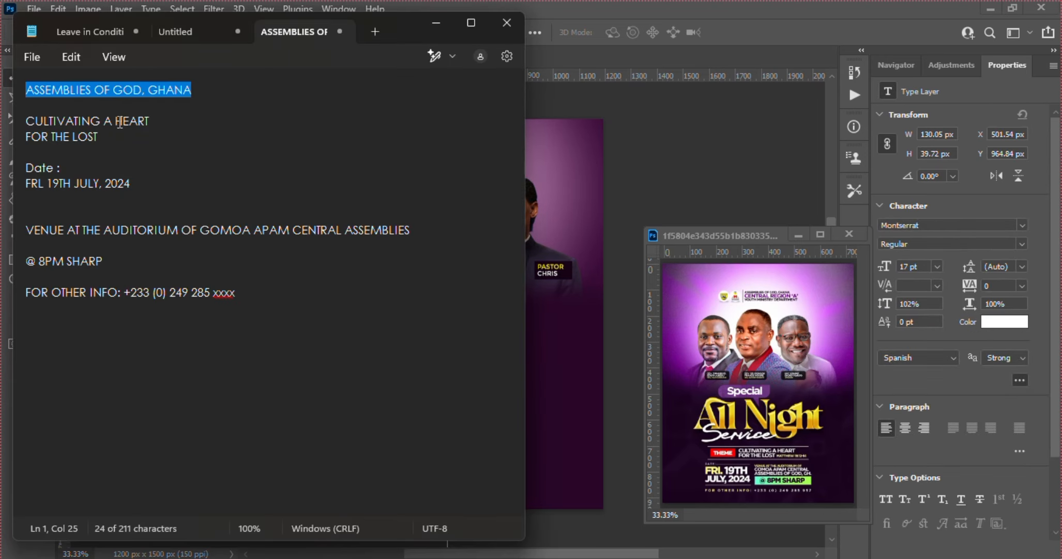
click(153, 120)
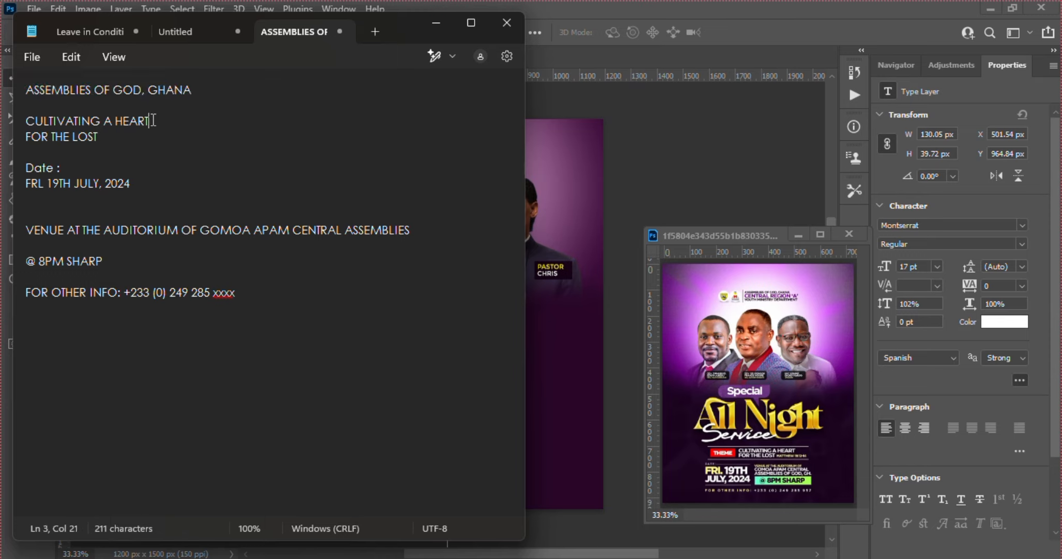
drag(110, 137, 24, 118)
key(ctrl+c)
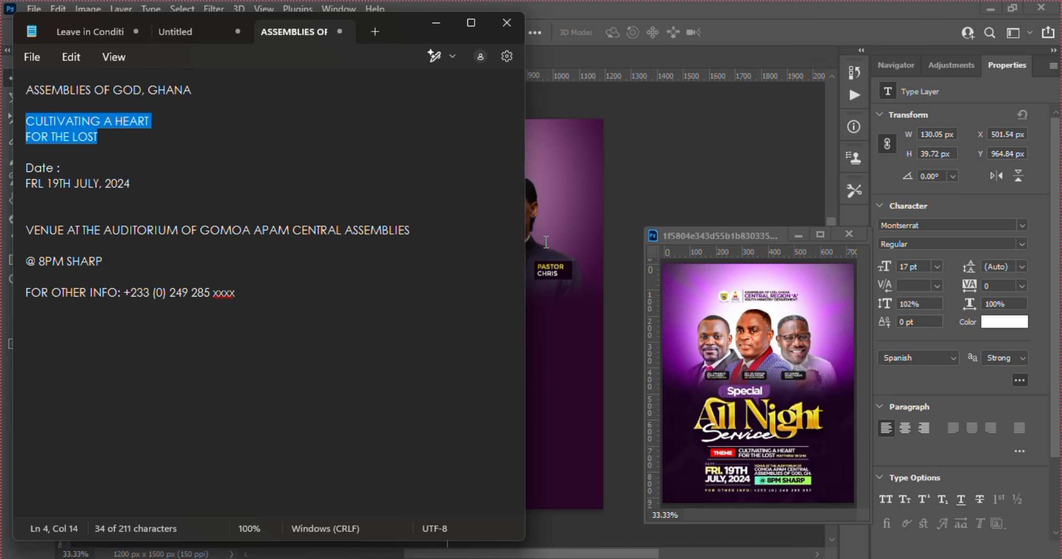
key(alt+Tab)
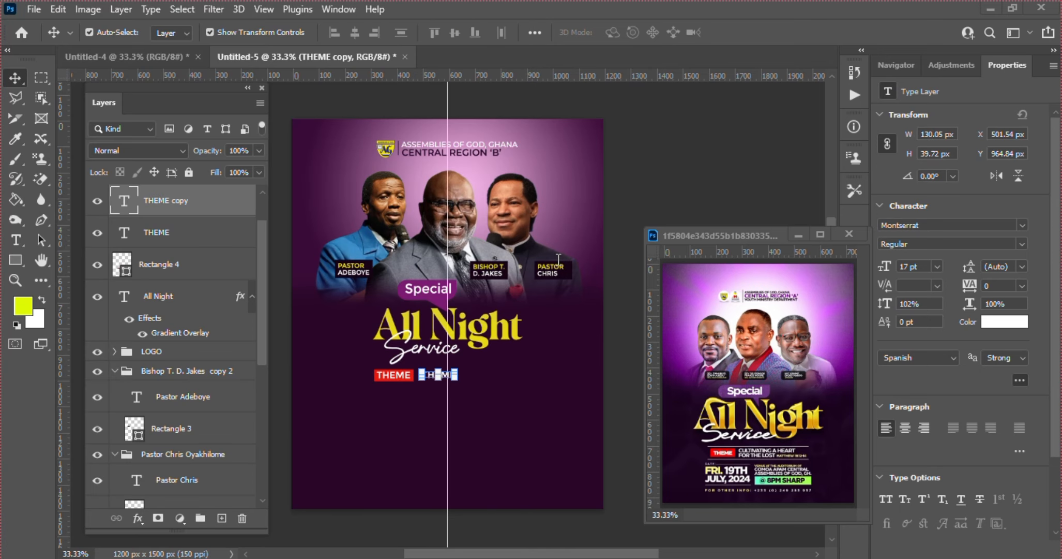
double_click(123, 203)
key(ctrl+v)
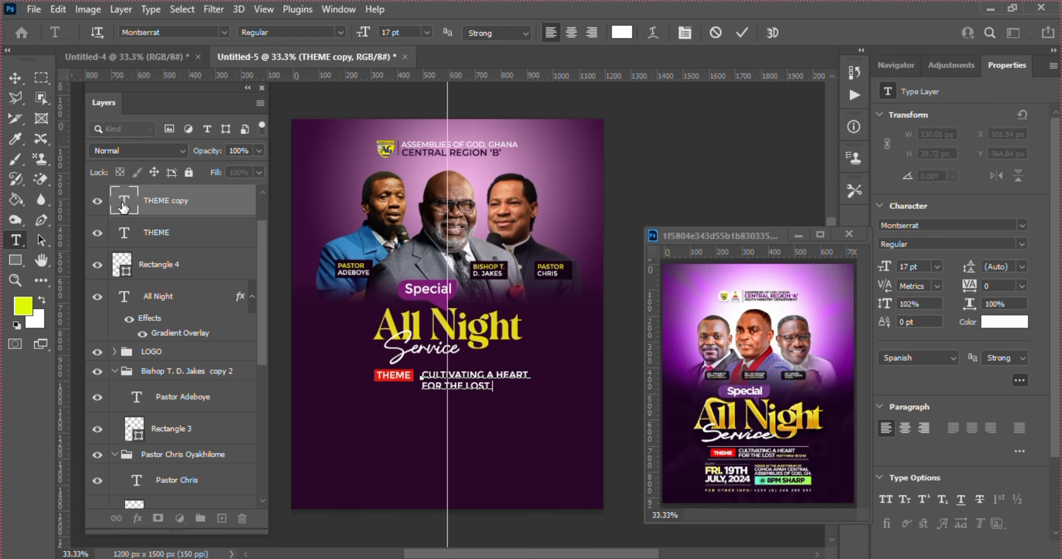
click(742, 26)
key(v)
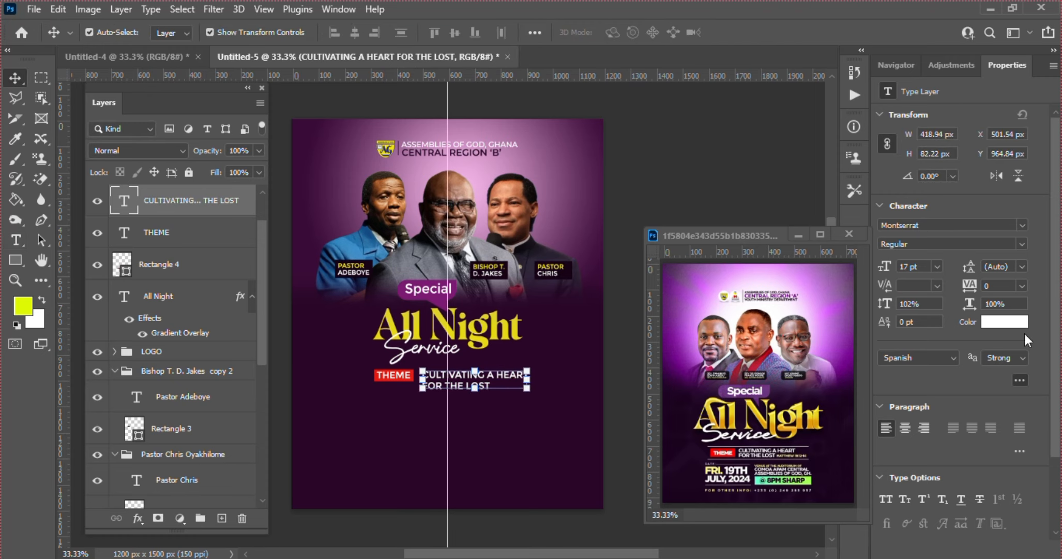
Set the leading of the CULTIVATING A HEART text to 17 pt and nudge it to about X 499 px, Y 962 px
click(998, 265)
text(20)
key(Return)
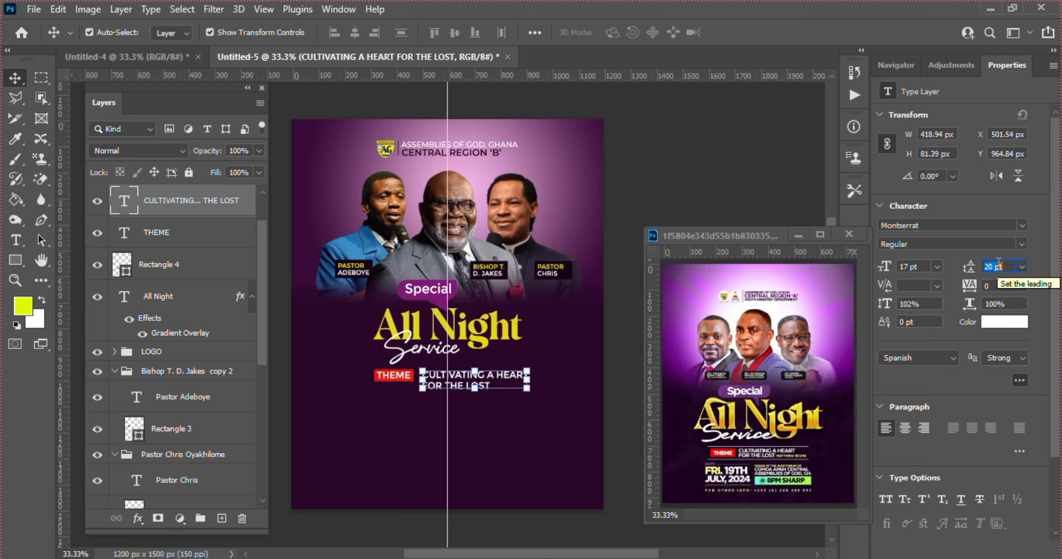
key(Down)
key(Down)
key(Down)
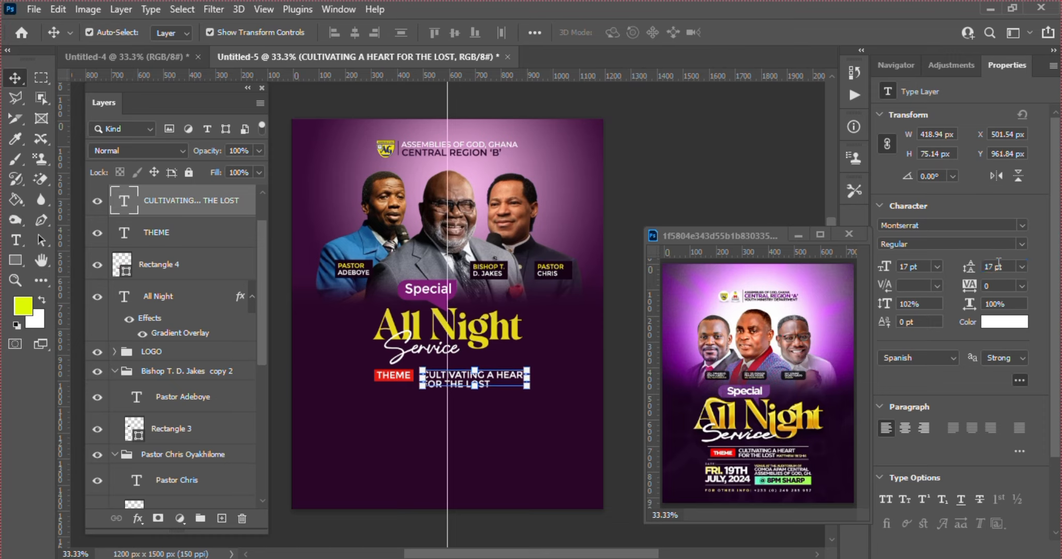
key(Left)
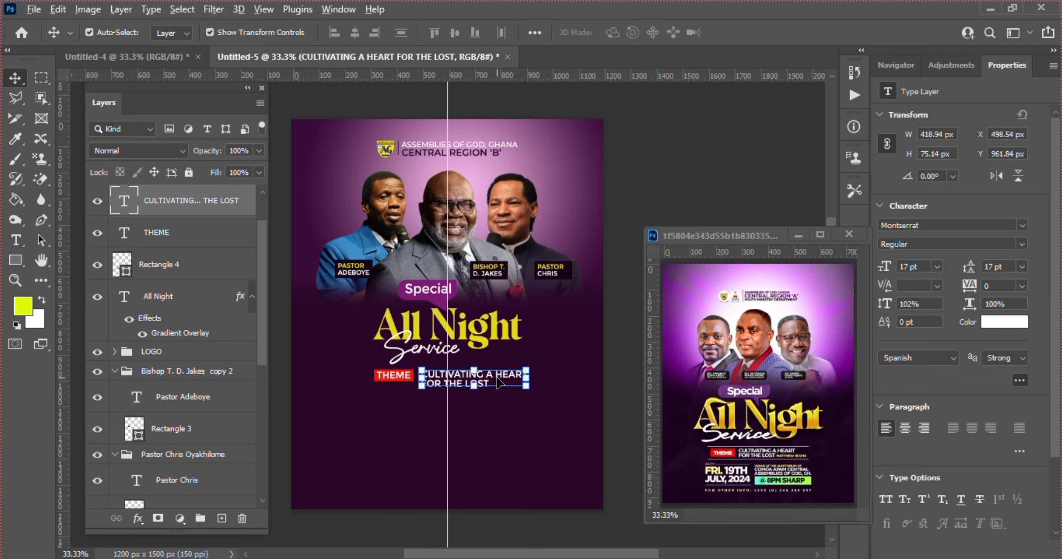
Duplicate the CULTIVATING A HEART text below the red THEME label, at about X 318 px, Y 1081 px, and change the copy to "DATE"
drag(498, 383, 449, 413)
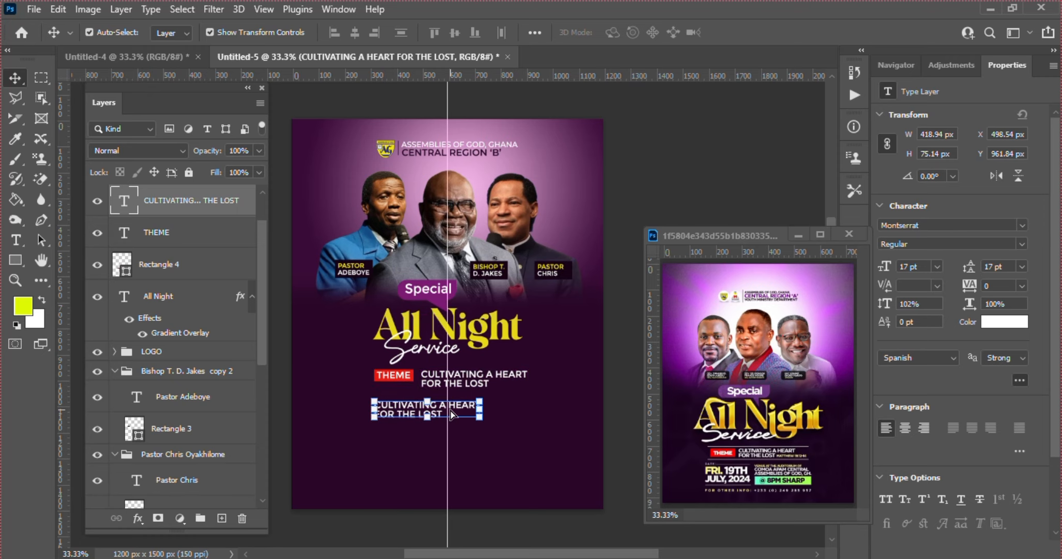
double_click(124, 197)
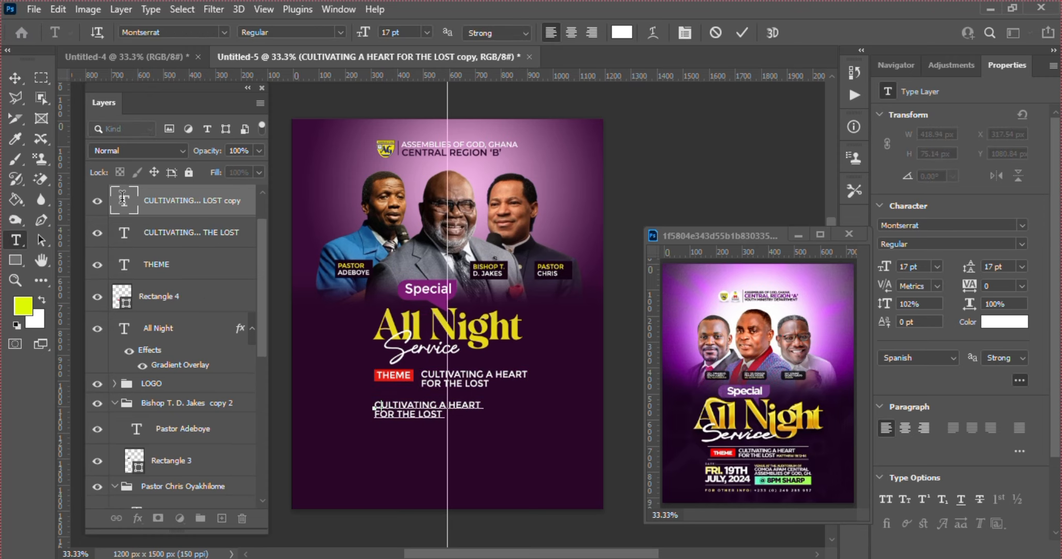
text(DATE)
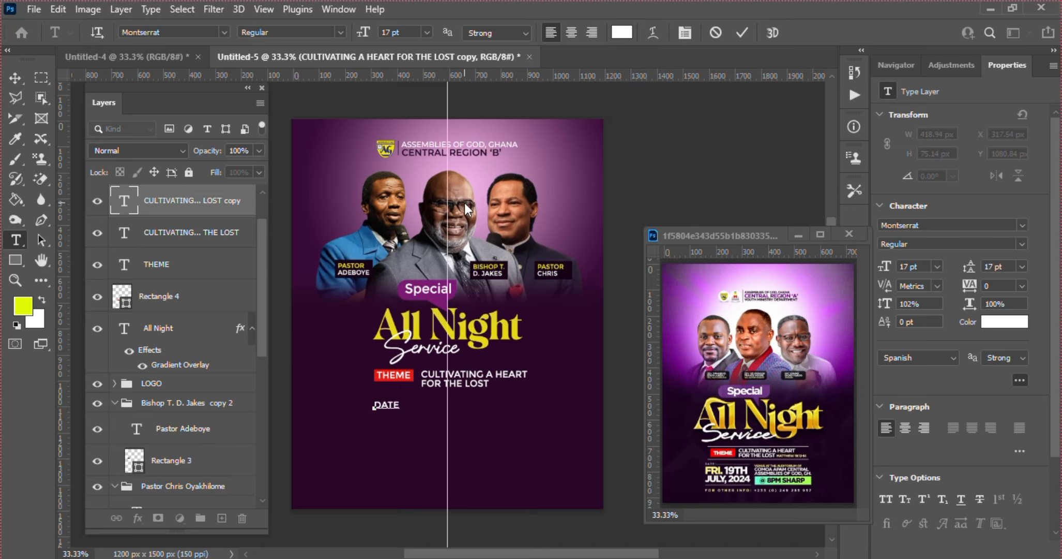
click(741, 33)
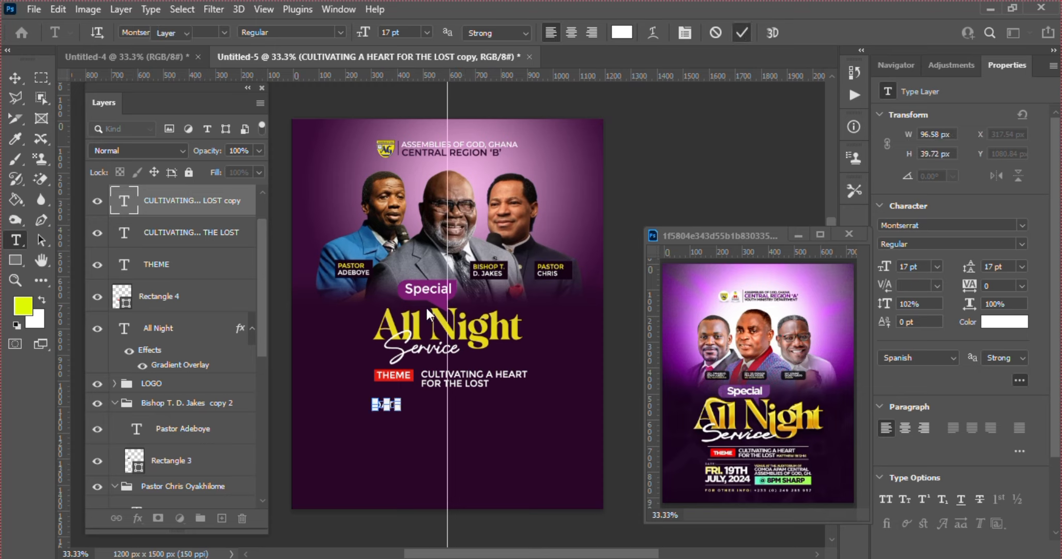
key(v)
Duplicate the DATE text layer and nudge the copy straight down 30 px to about Y 1111 px
key(ctrl+j)
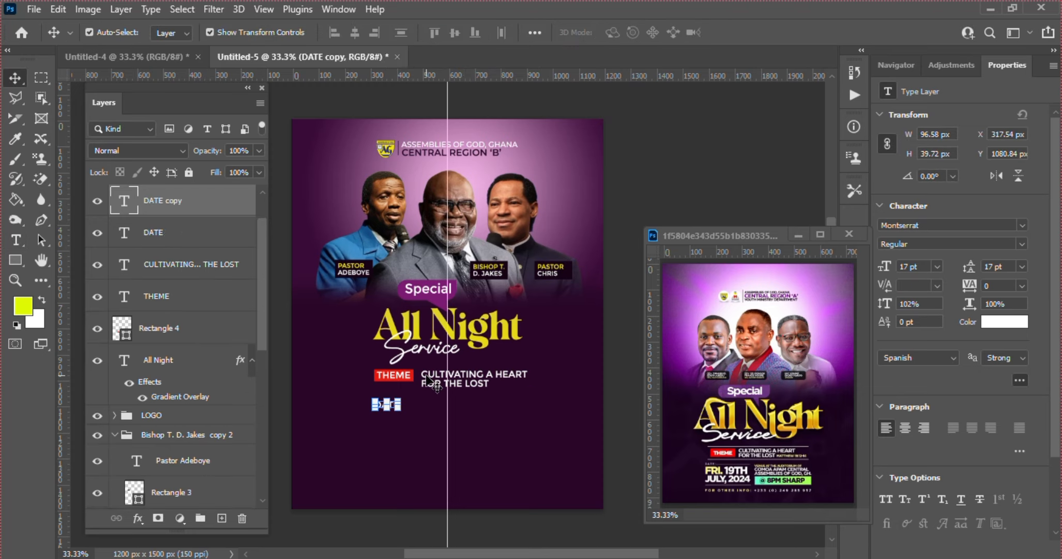
key(Down)
key(Down)
key(Down)
key(Down)
key(Down)
key(Down)
key(Down)
key(Down)
key(Down)
key(Down)
key(Down)
key(Down)
key(Down)
key(Down)
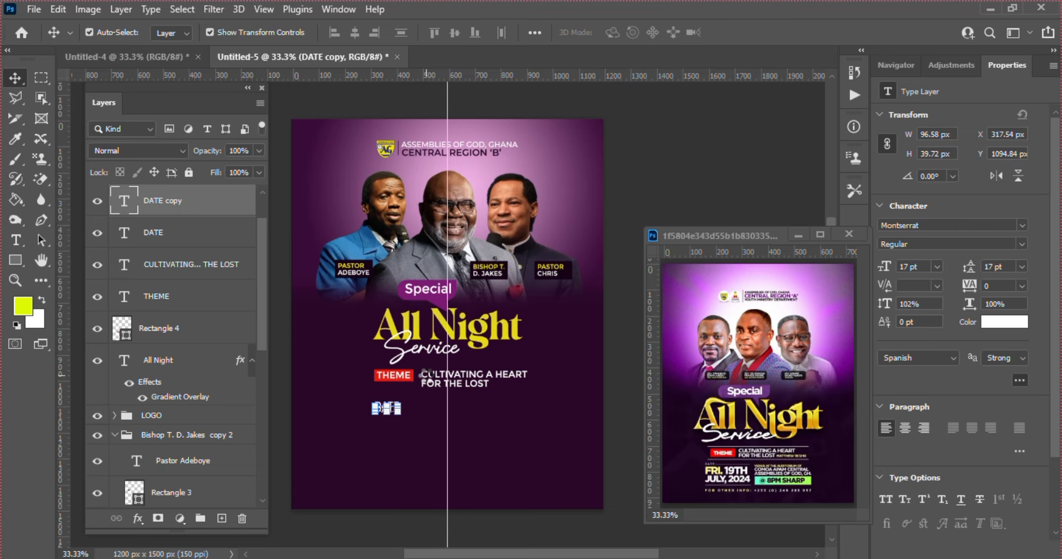
key(Down)
key(Down)
key(Down)
key(Down)
key(Down)
key(Down)
key(Down)
key(Down)
key(Down)
key(Down)
key(Down)
key(Down)
key(Down)
key(Down)
key(Down)
key(Down)
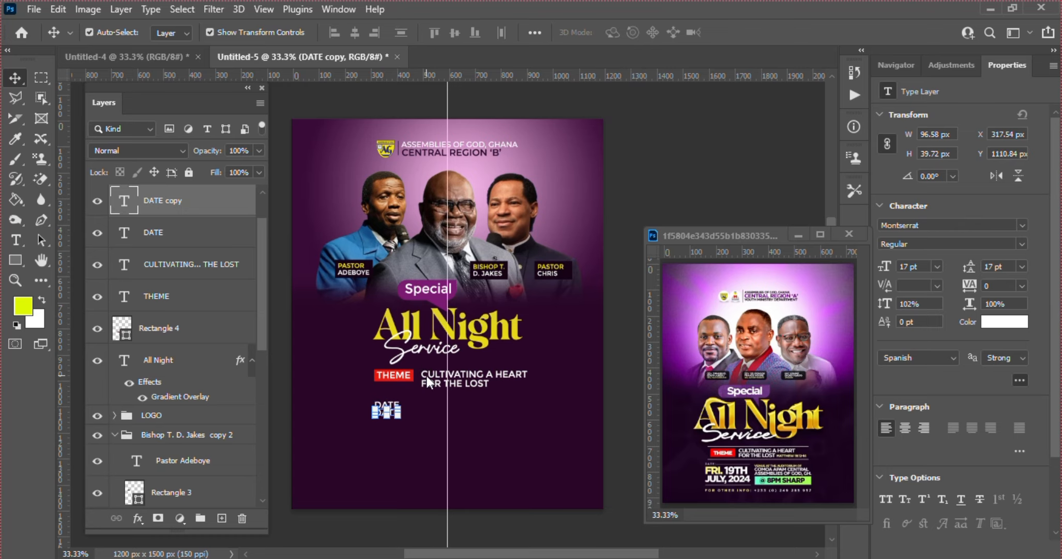
Switch to Notepad, correct "FRL" to "FRI" in the date line and copy "FRI 19TH JULY, 2024"
key(alt+Tab)
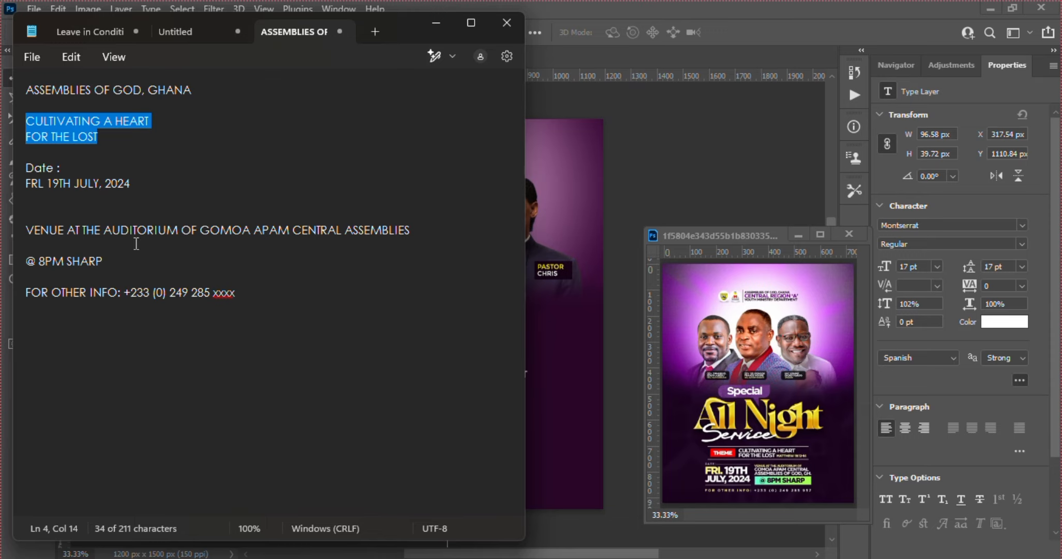
click(131, 184)
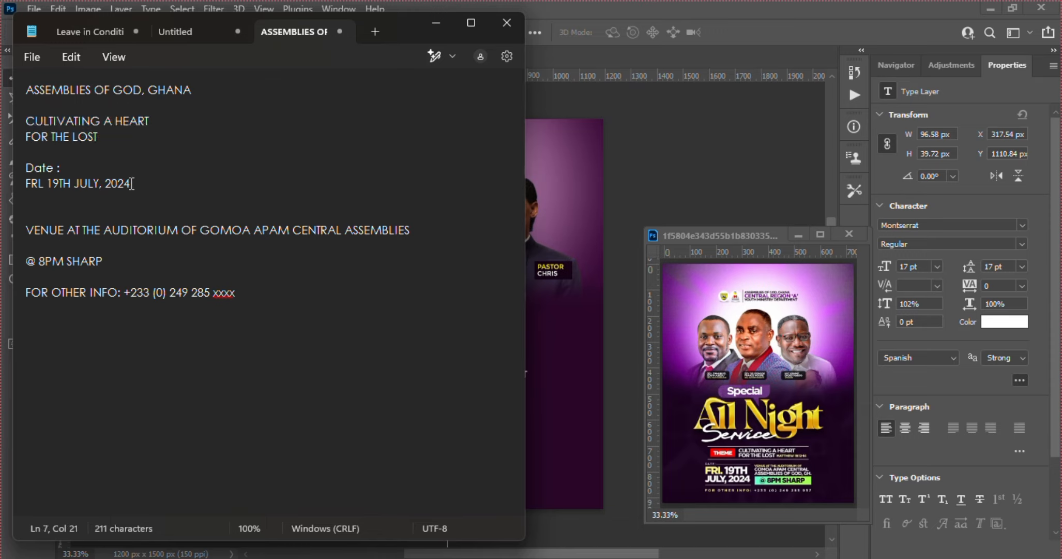
drag(131, 183, 27, 186)
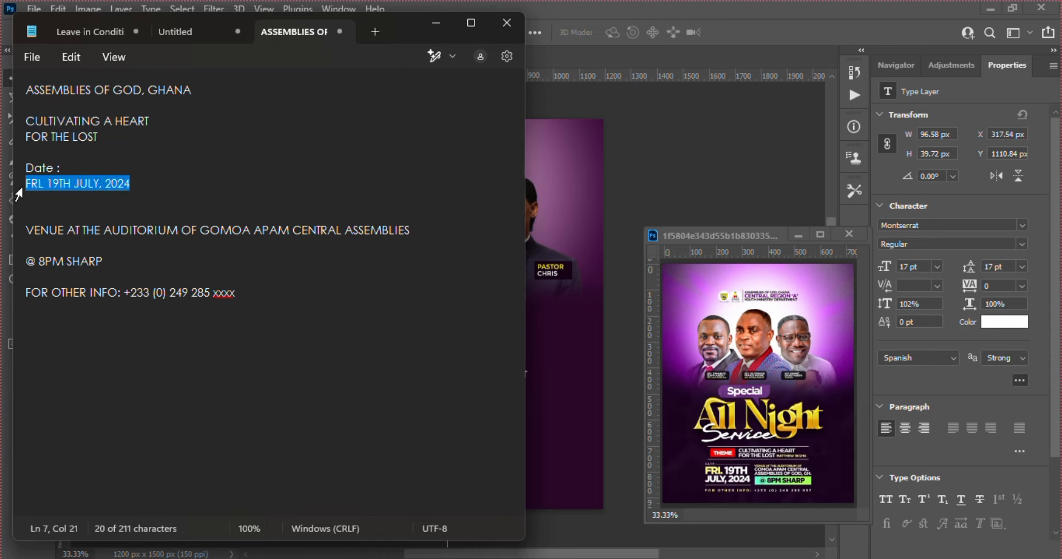
click(46, 181)
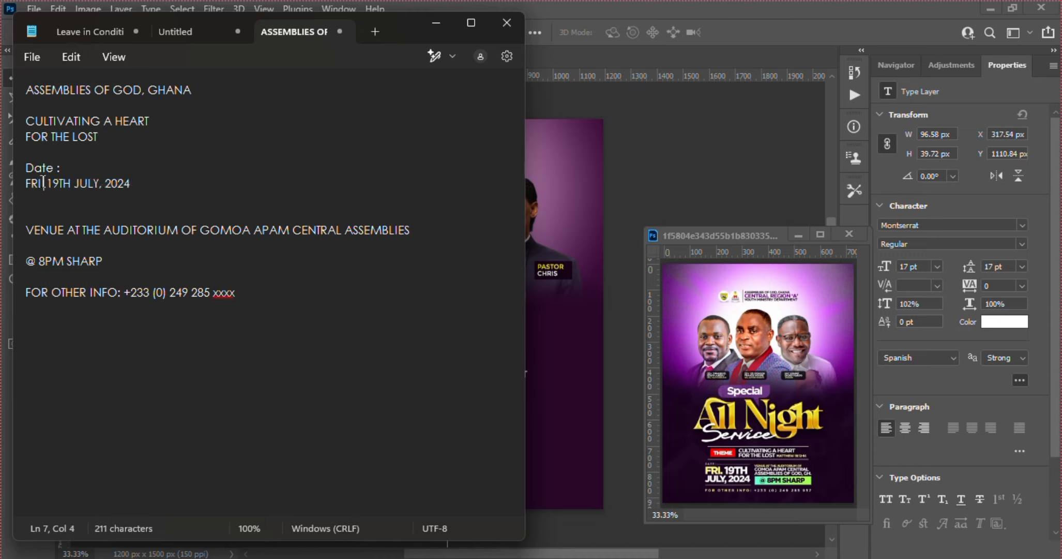
key(BackSpace)
text(I)
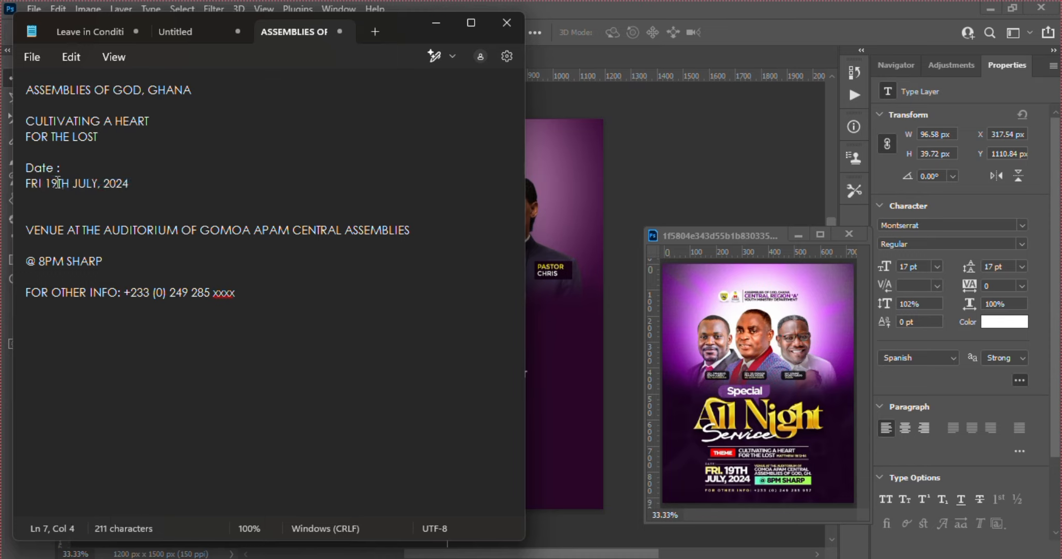
drag(129, 185, 15, 192)
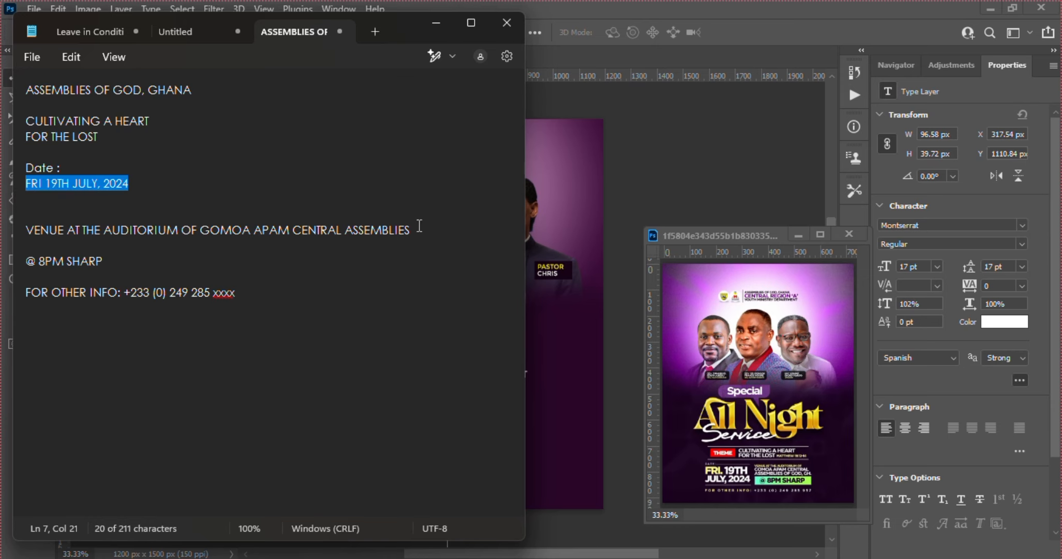
Back in Photoshop, replace the duplicated DATE text with the copied date, changed to read "FRI 19TH" above "JULY, 2025" on two lines
click(551, 341)
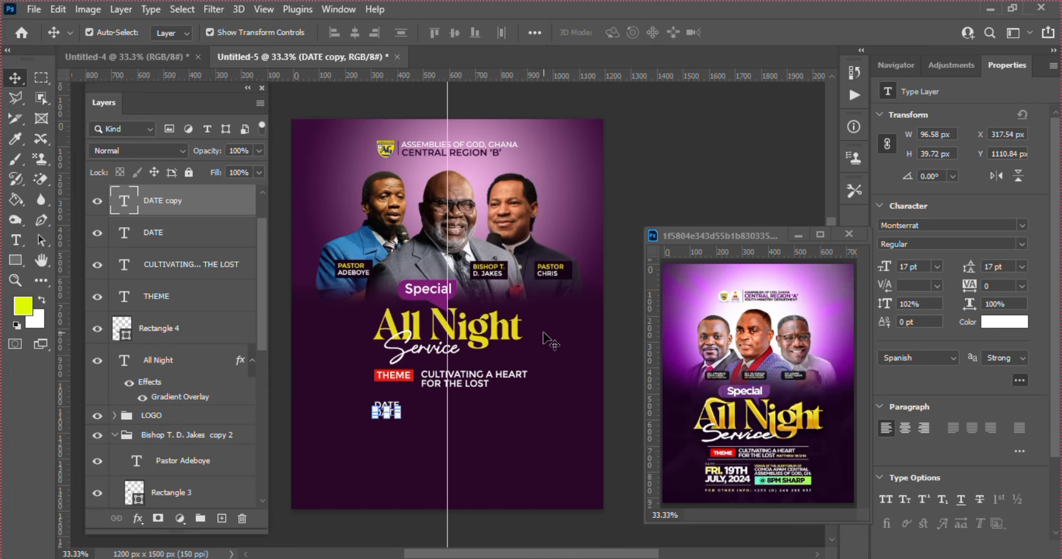
double_click(126, 201)
key(ctrl+v)
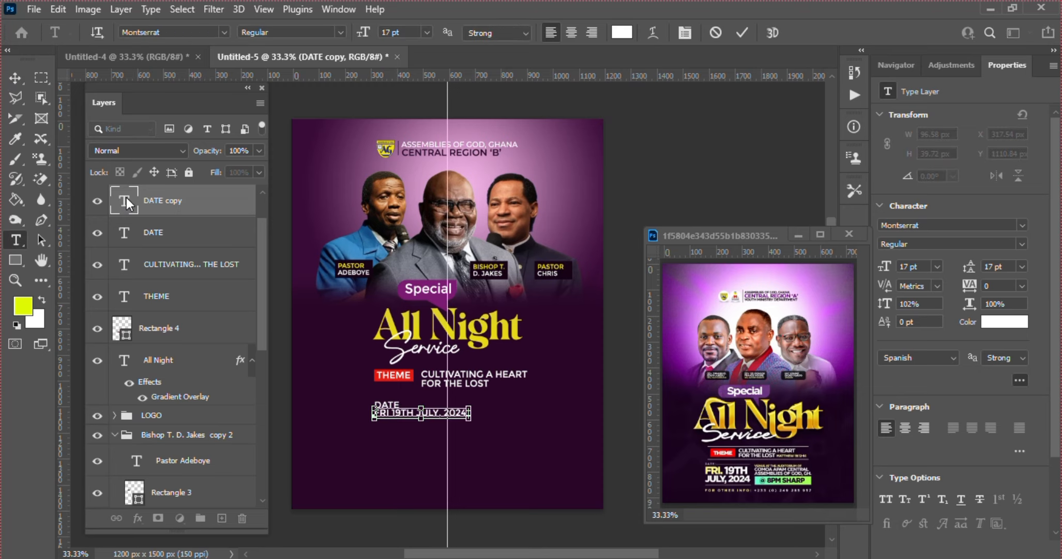
click(417, 413)
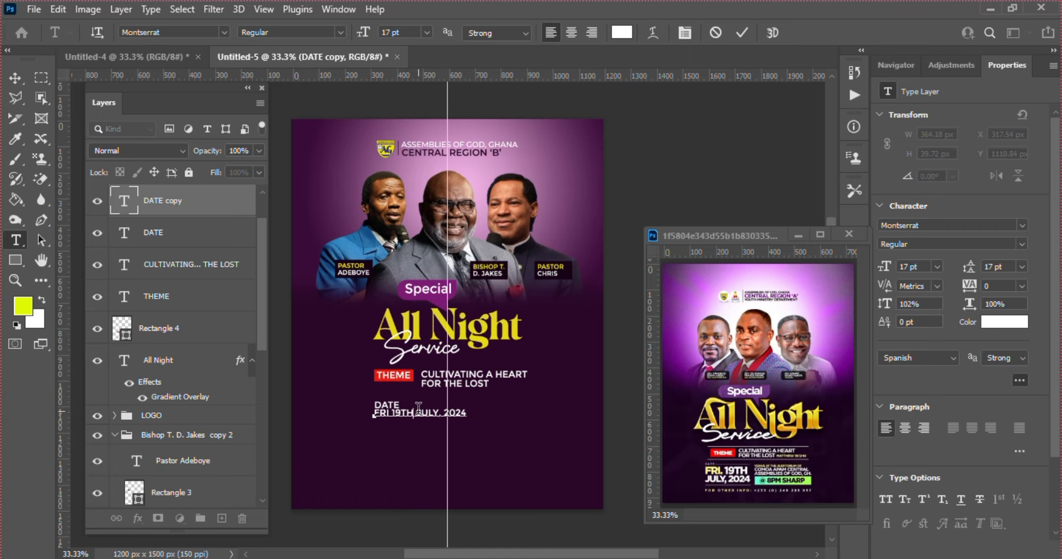
key(Return)
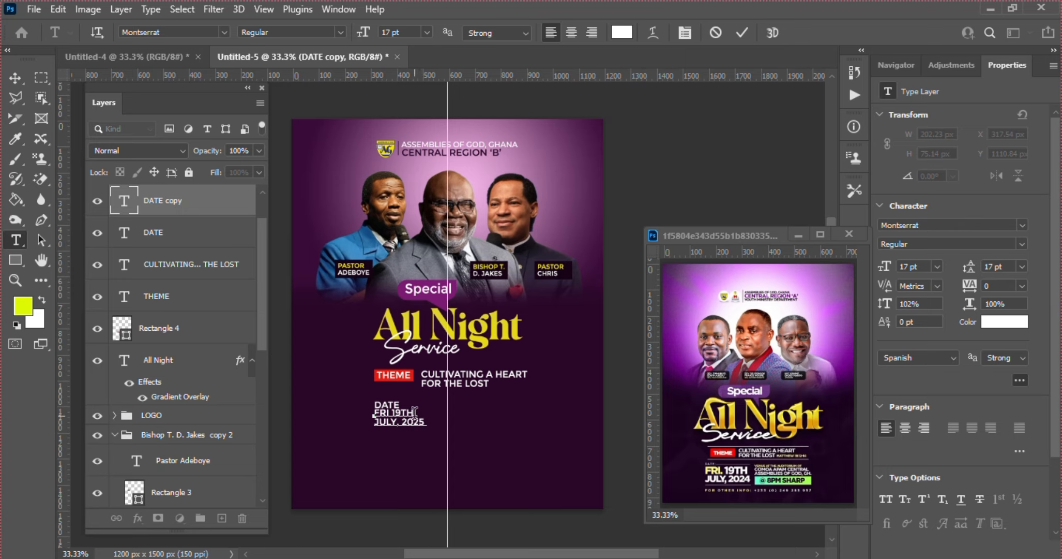
Set the font size of the "FRI 19TH" line to 21 pt and commit the text
drag(415, 412, 372, 413)
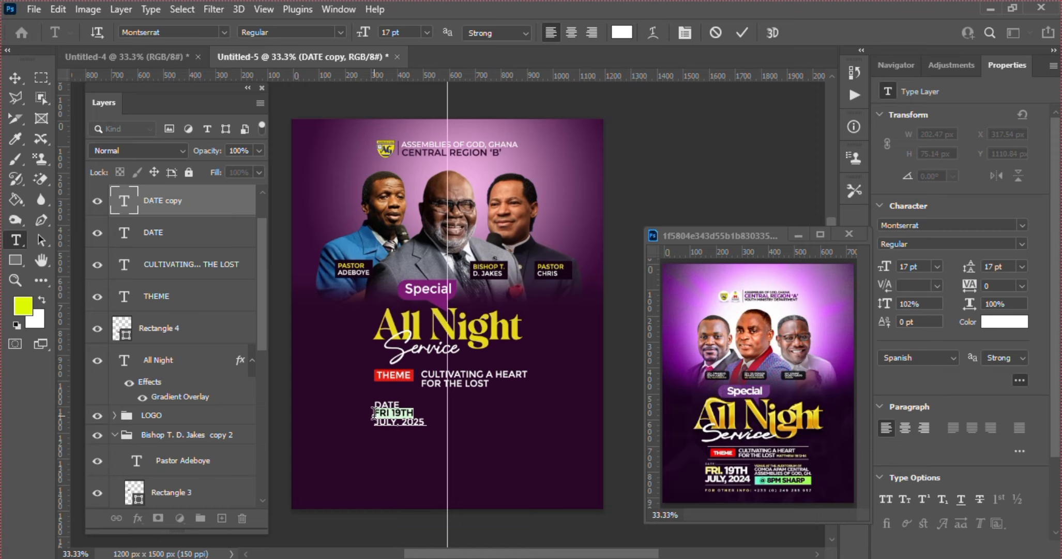
click(921, 265)
key(Up)
key(Up)
key(Up)
key(Up)
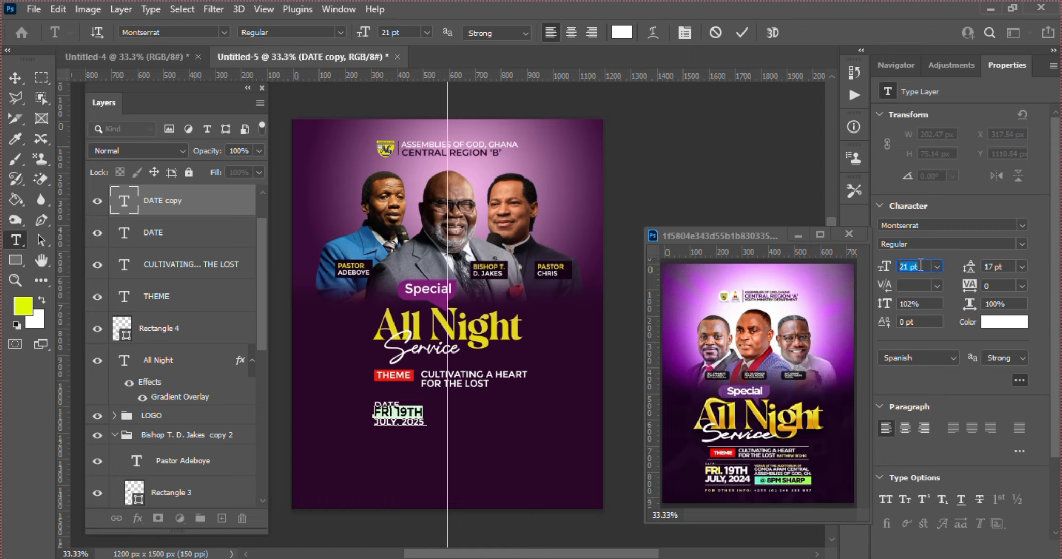
click(742, 33)
Nudge the FRI 19TH JULY, 2025 text down 18 px below the DATE label, to about Y 1122 px
key(v)
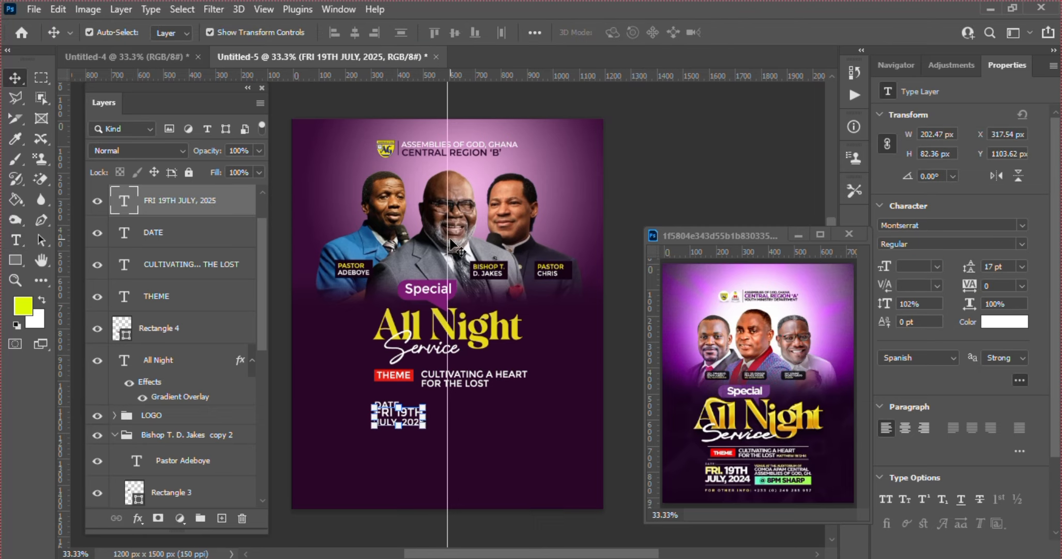
key(Down)
key(Down)
key(Down)
key(Down)
key(Down)
key(Down)
key(Down)
key(Down)
key(Down)
key(Down)
key(Down)
key(Down)
key(Down)
key(Down)
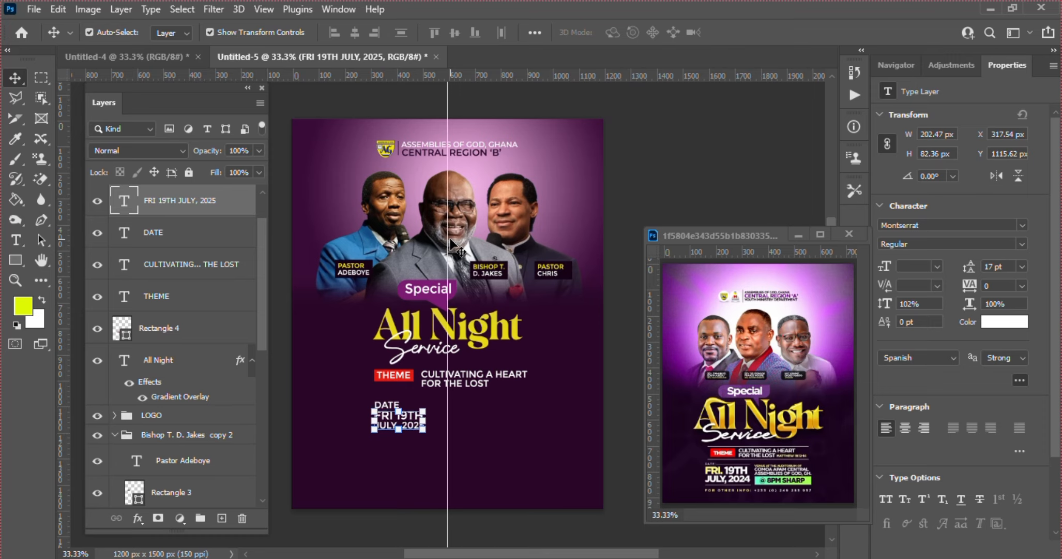
key(Down)
key(Down)
key(Down)
key(Down)
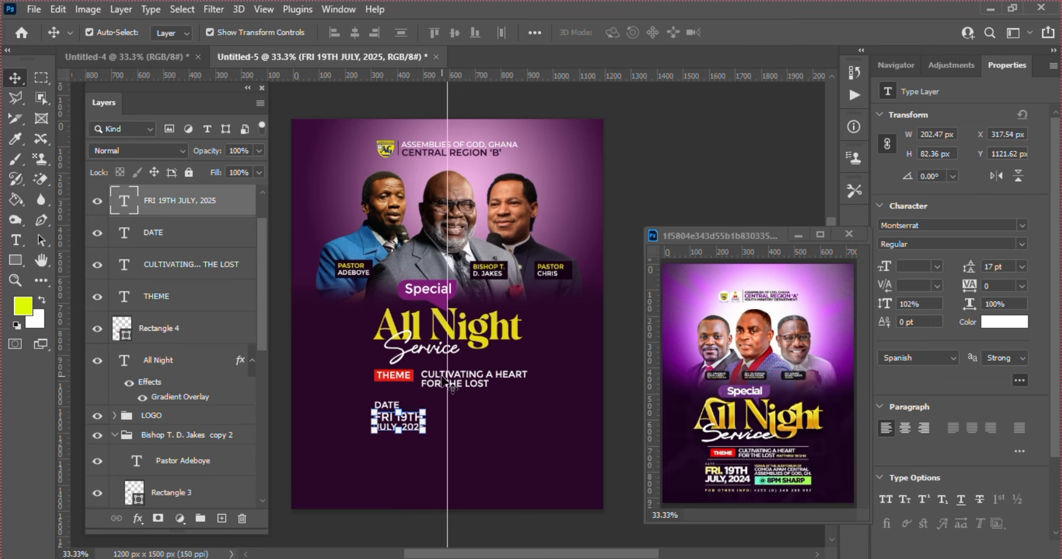
Set the two-line date to Montserrat SemiBold and scale it up to about 287 by 112 px
click(1022, 244)
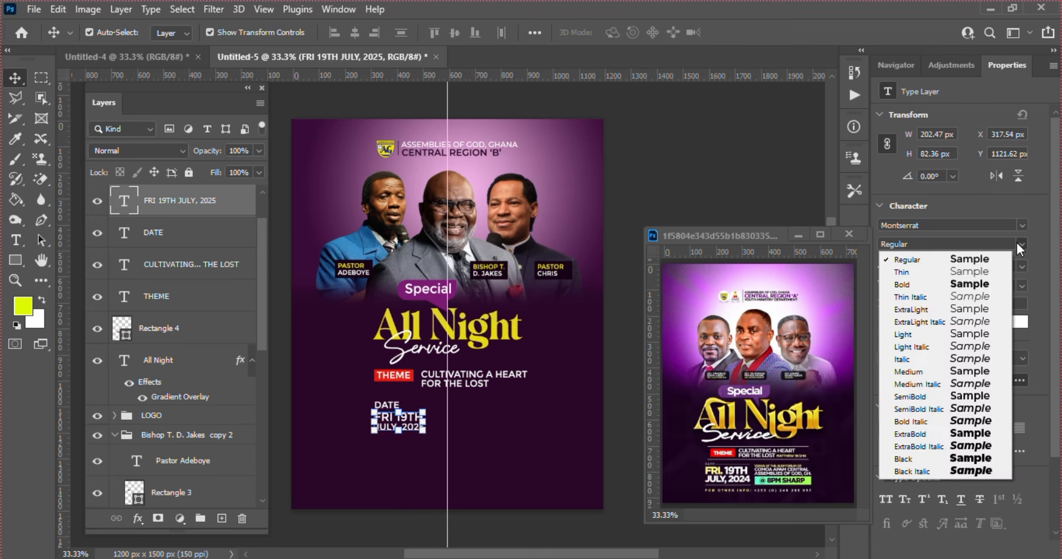
click(957, 396)
drag(429, 430, 450, 444)
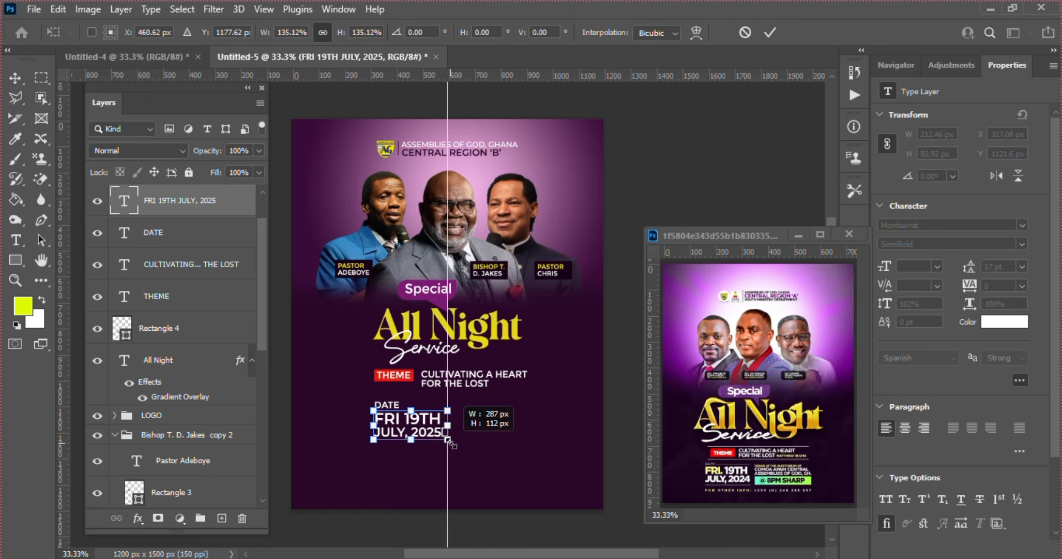
key(Return)
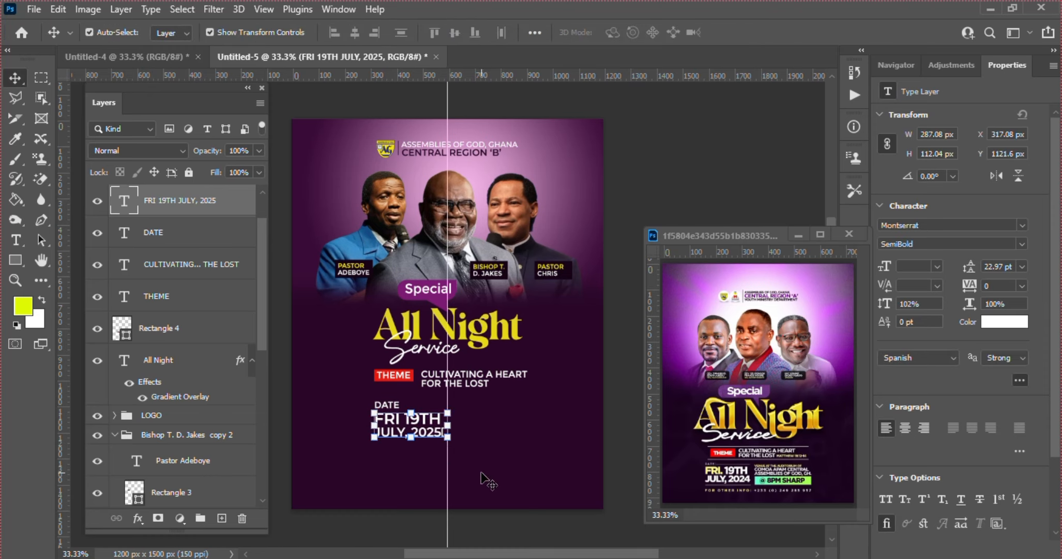
Delete the stray box character after "2025" in the date text and commit the edit
click(483, 477)
key(t)
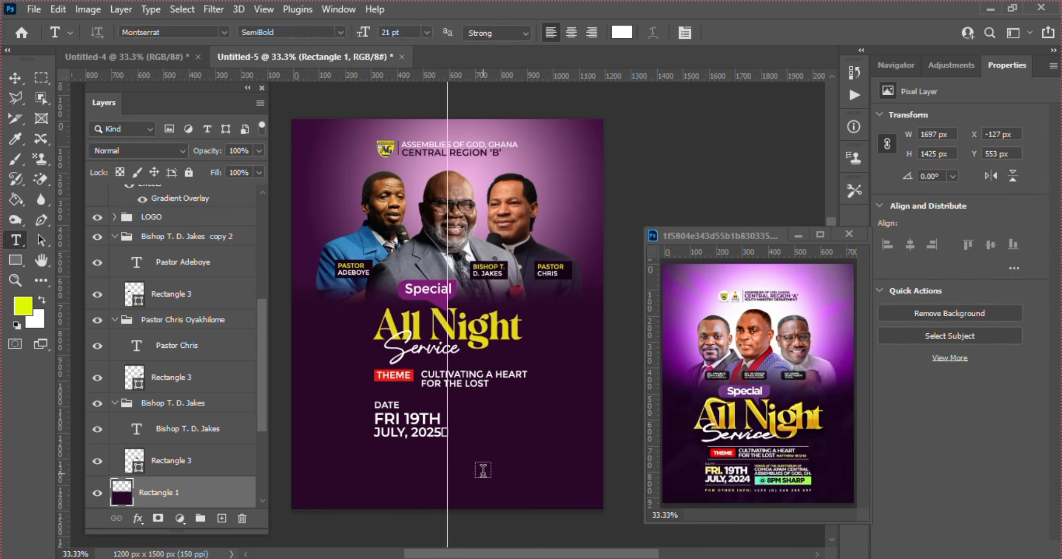
click(446, 431)
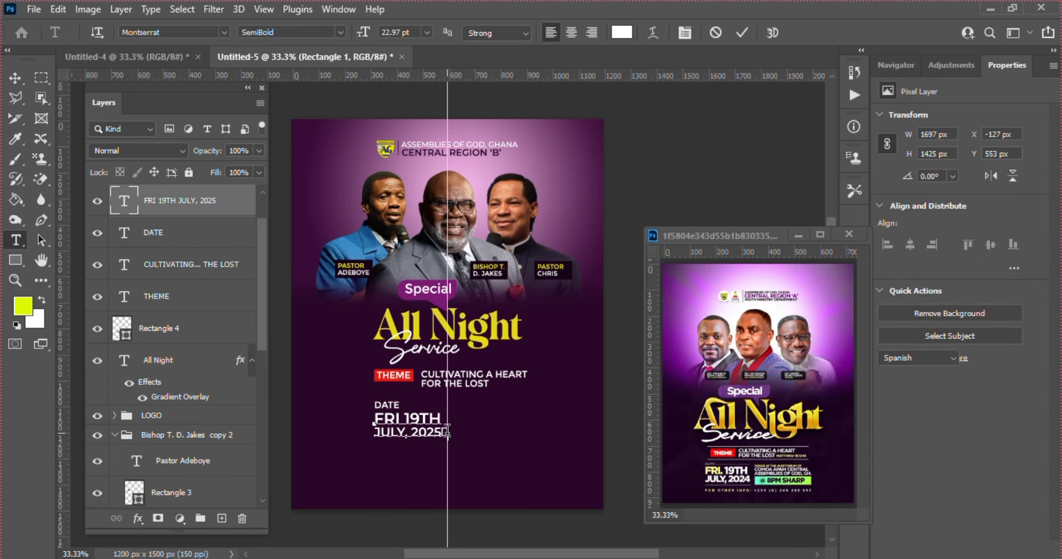
click(741, 34)
key(v)
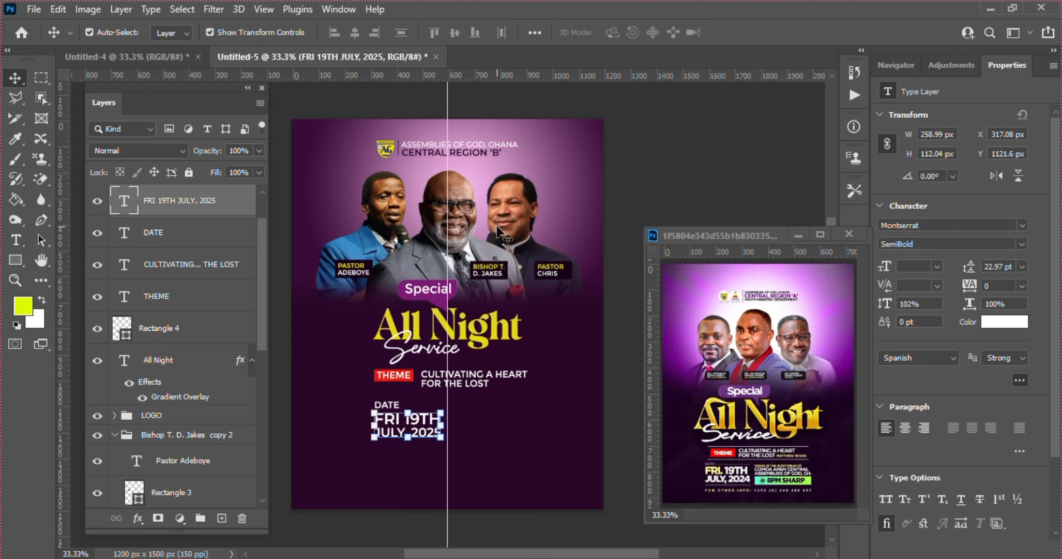
click(526, 441)
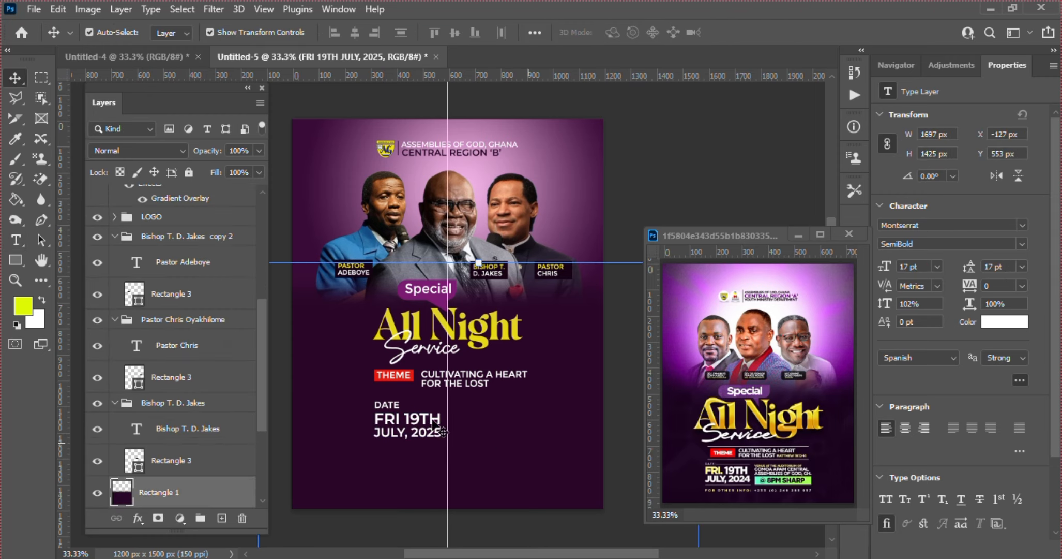
Reduce the font size of the DATE label above the date to 11 pt
double_click(388, 408)
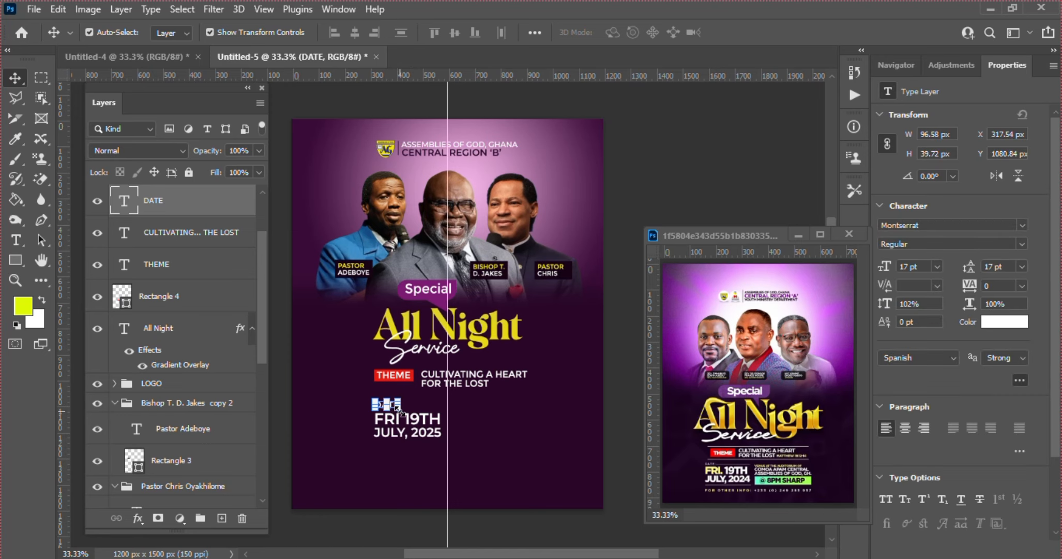
key(Down)
key(Down)
key(Down)
key(Down)
key(Down)
key(Down)
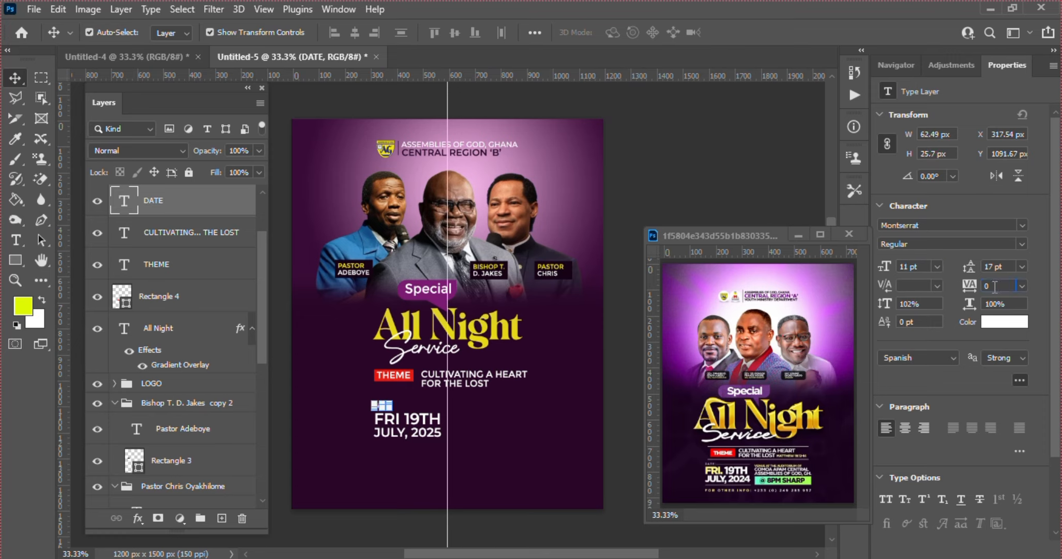
Widen the letter tracking of the DATE label to about 180 and deselect it
key(shift+Up)
key(shift+Up)
key(shift+Up)
key(shift+Up)
key(shift+Up)
key(shift+Up)
key(shift+Up)
key(shift+Up)
key(shift+Up)
key(shift+Up)
key(shift+Up)
key(shift+Up)
key(shift+Up)
key(shift+Up)
key(shift+Up)
key(shift+Up)
key(shift+Up)
key(shift+Up)
click(478, 465)
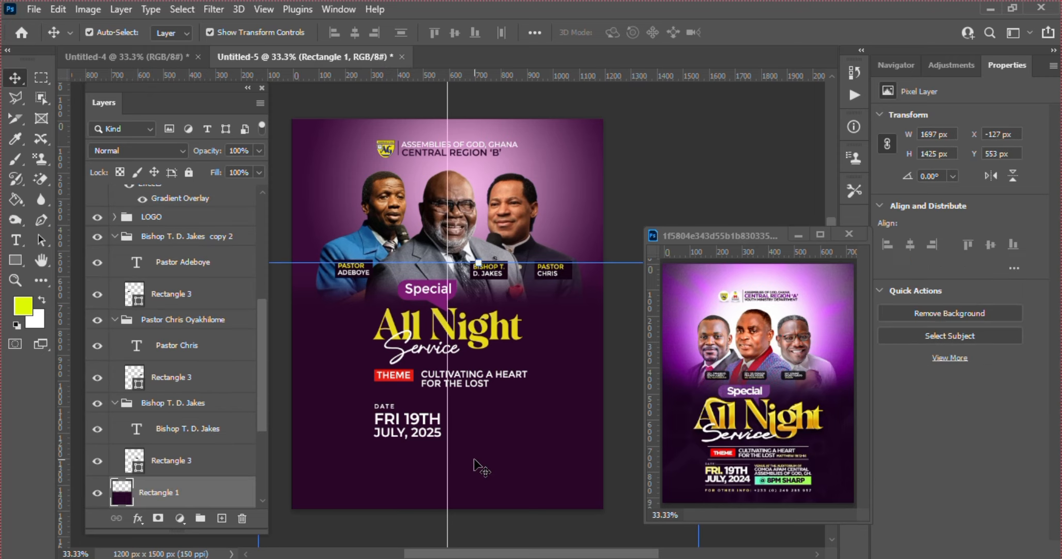
Duplicate the CULTIVATING A HEART FOR THE LOST text beside the date, at about X 601 px, Y 1125 px
click(467, 383)
key(alt)
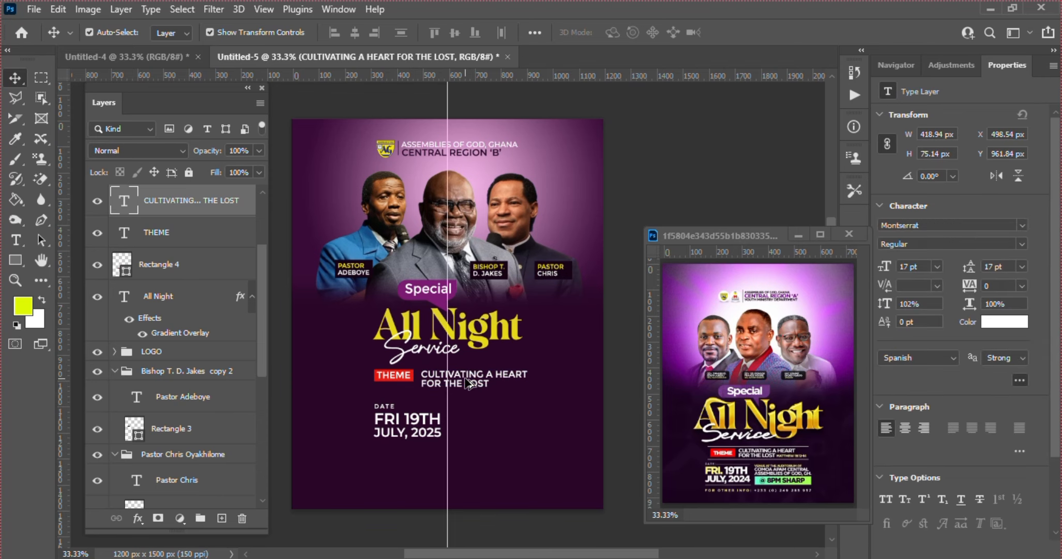
drag(467, 383, 487, 418)
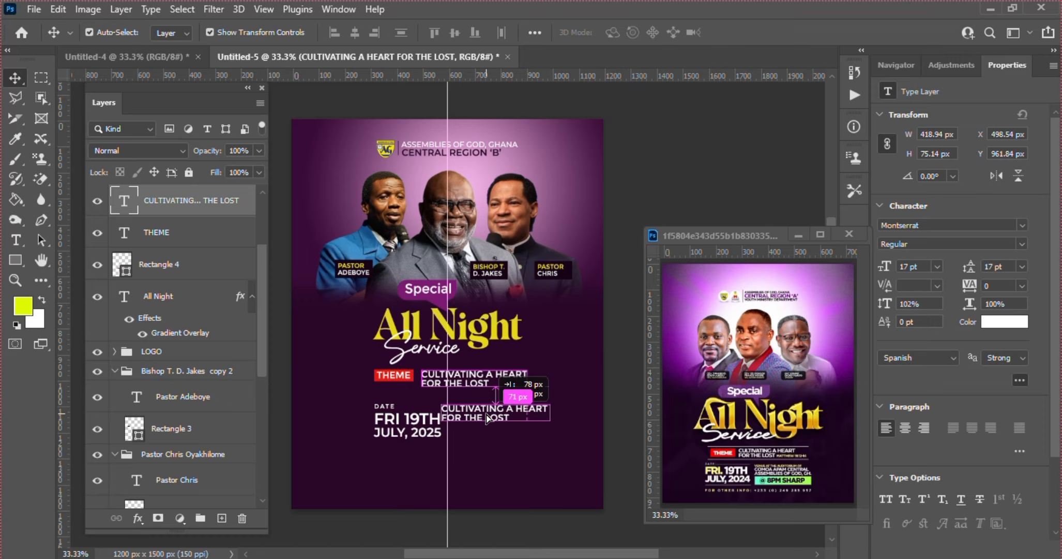
mouse_move(487, 418)
mouse_down()
mouse_move(499, 416)
mouse_move(493, 425)
mouse_up()
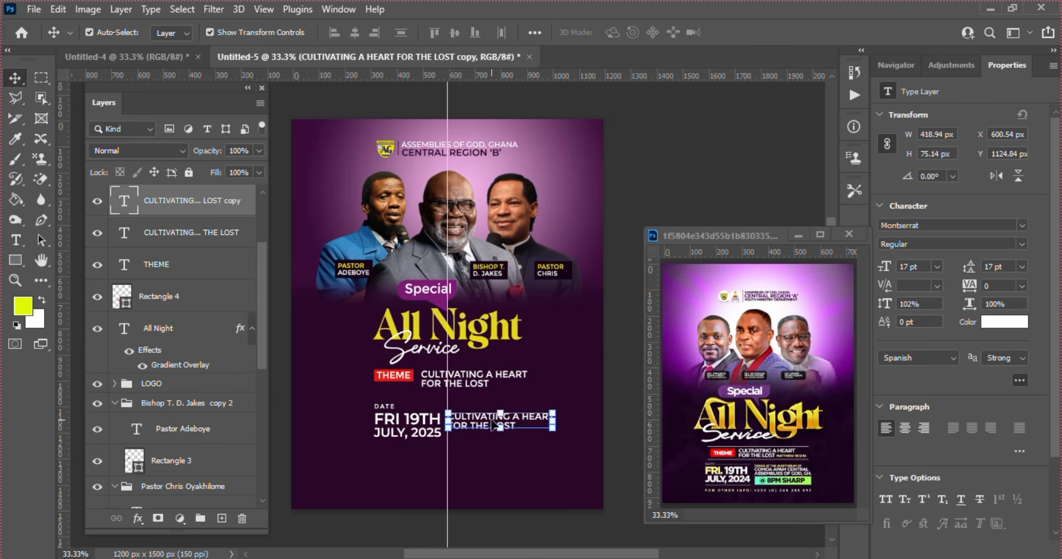
Switch to Notepad, copy "VENUE AT THE AUDITORIUM OF" from the event notes, and return to Photoshop
key(alt+Tab)
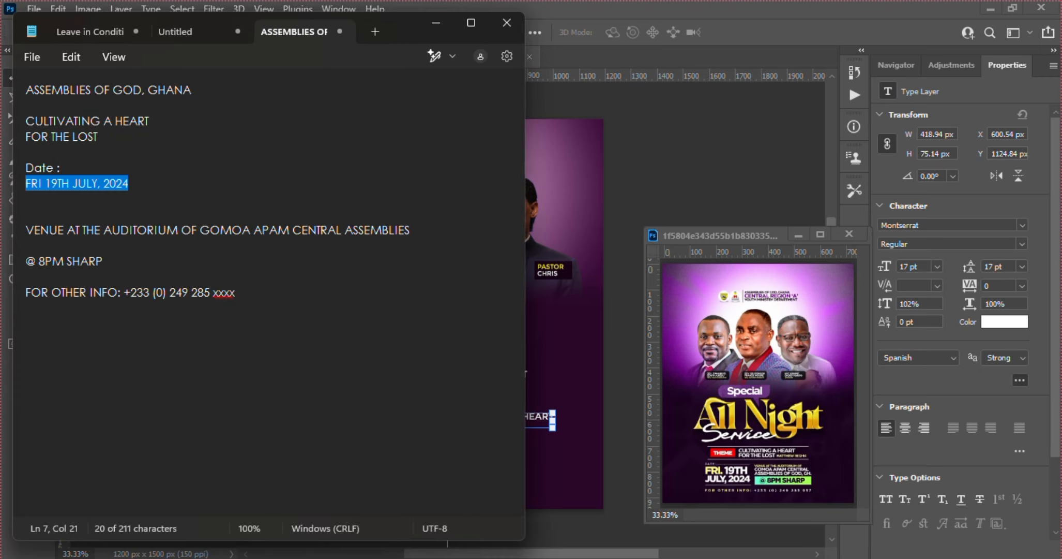
click(28, 228)
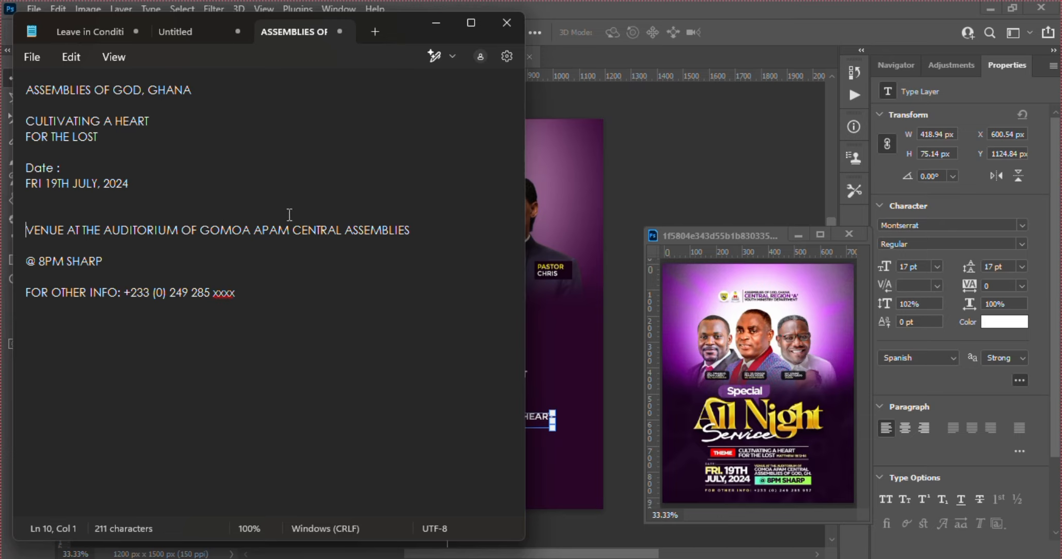
click(200, 230)
drag(200, 230, 427, 224)
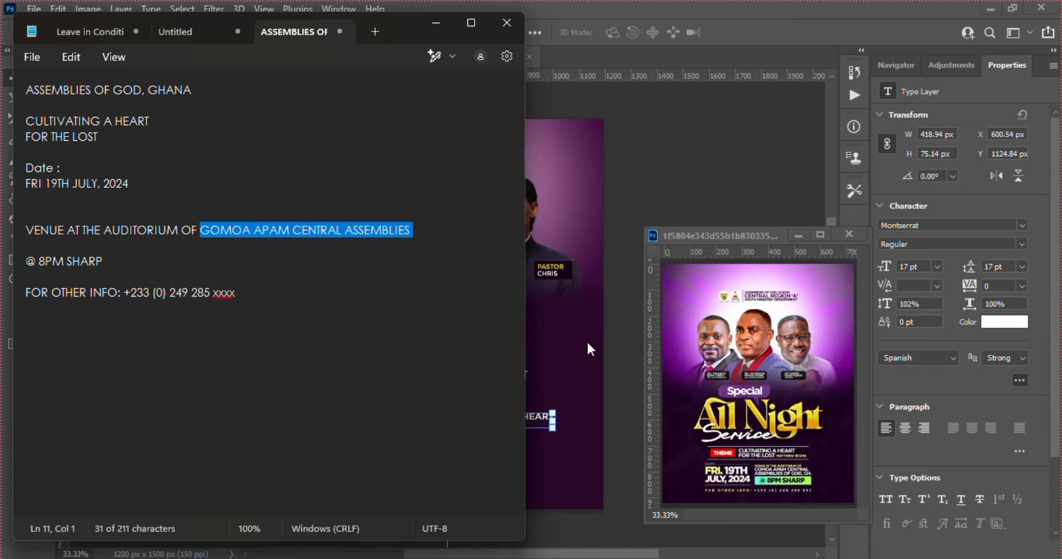
click(30, 230)
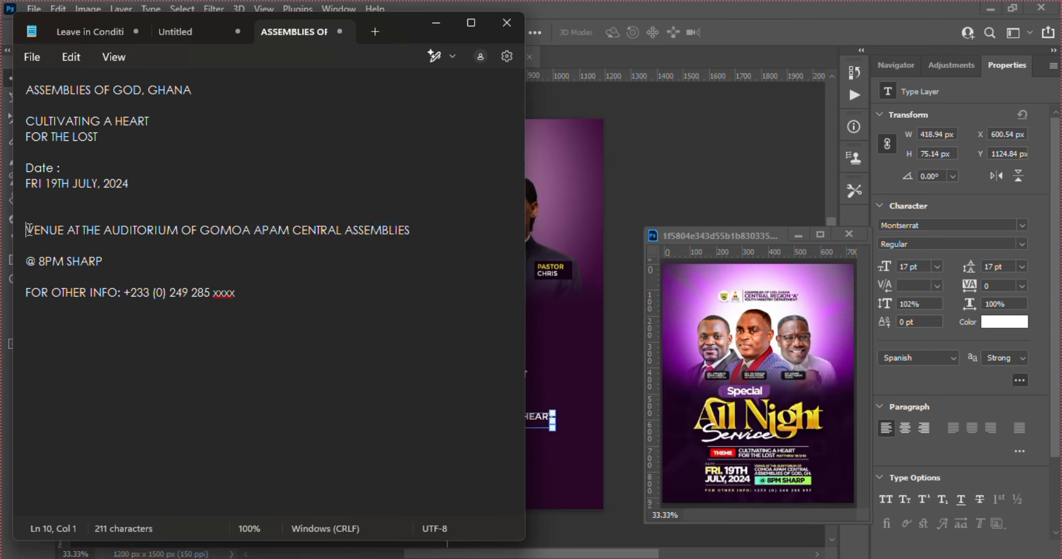
shift+click(180, 230)
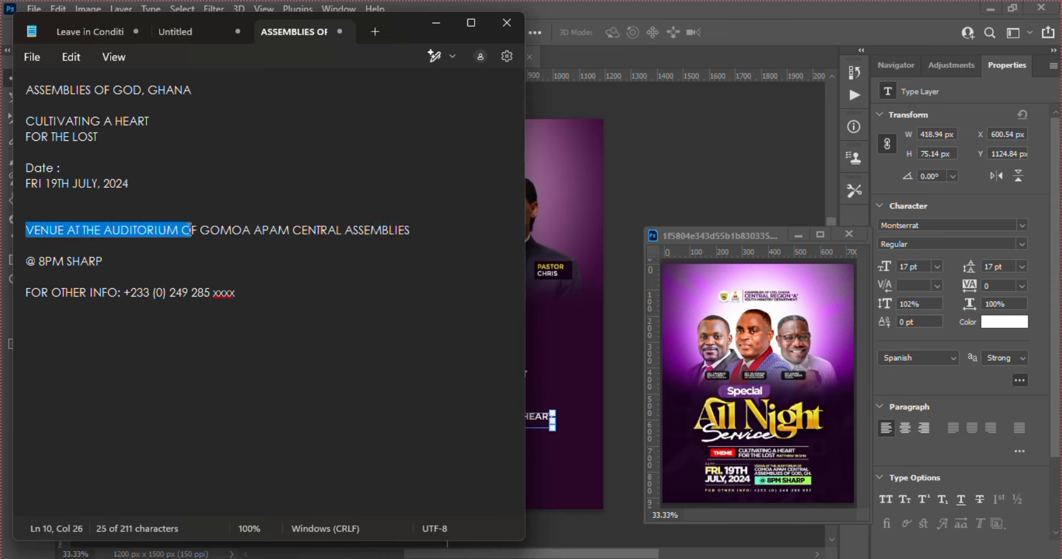
shift+click(198, 230)
click(565, 367)
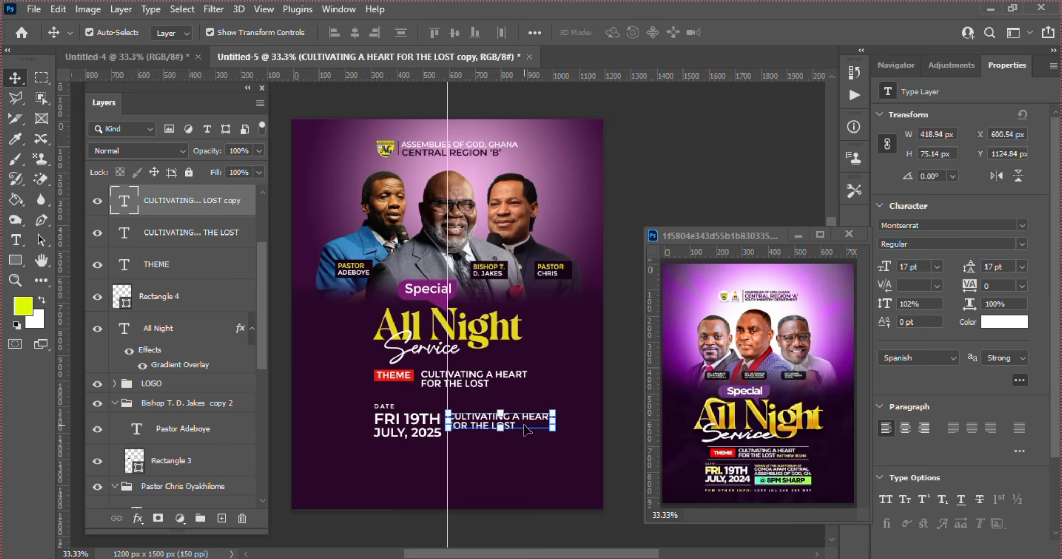
Duplicate the text copy beside the date lower, at about Y 1174 px, and replace the upper copy's text with "VENUE AT THE AUDITORIUM OF"
drag(521, 423, 523, 436)
click(541, 391)
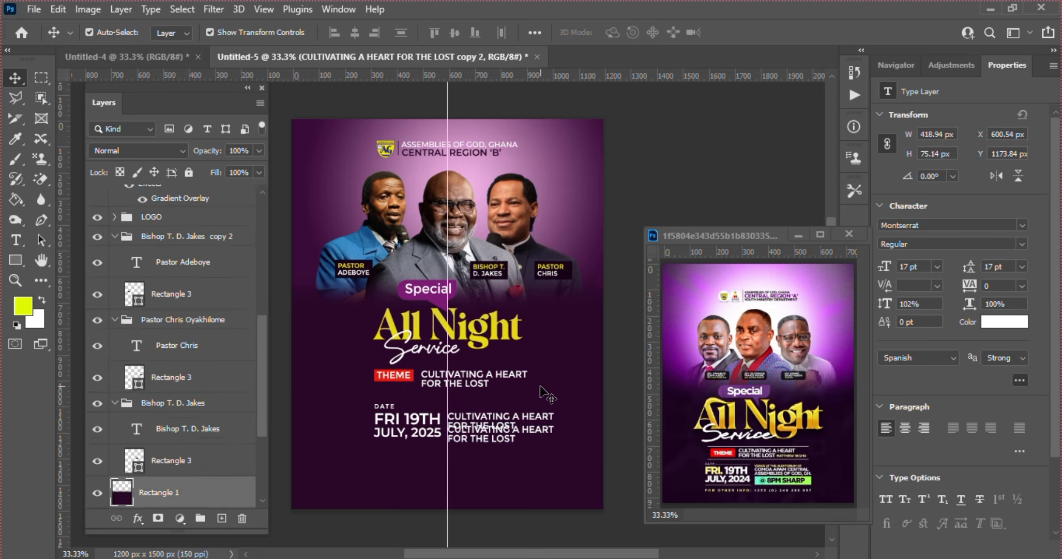
click(542, 415)
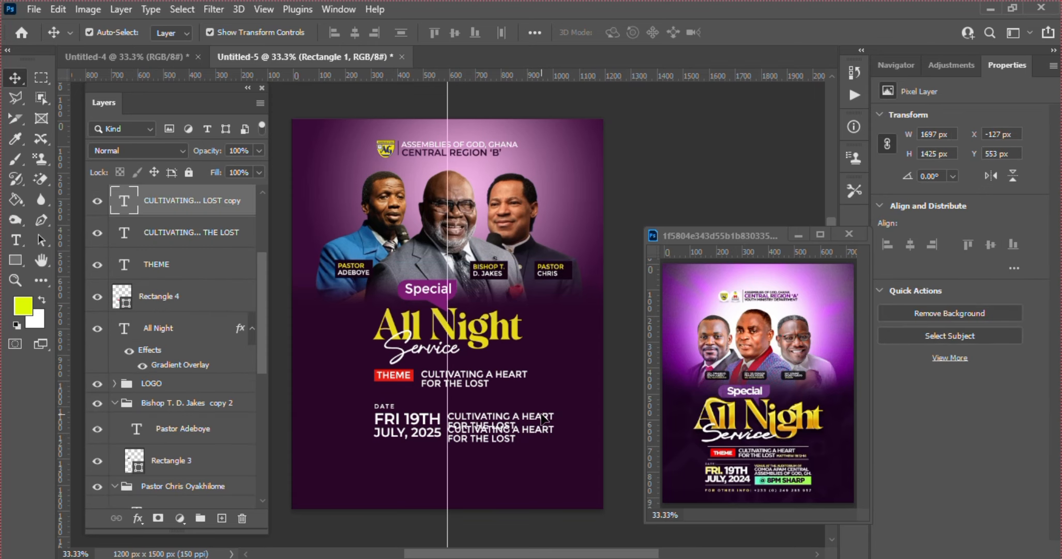
double_click(124, 202)
text(VENUE AT THE AUDITORIUM OF)
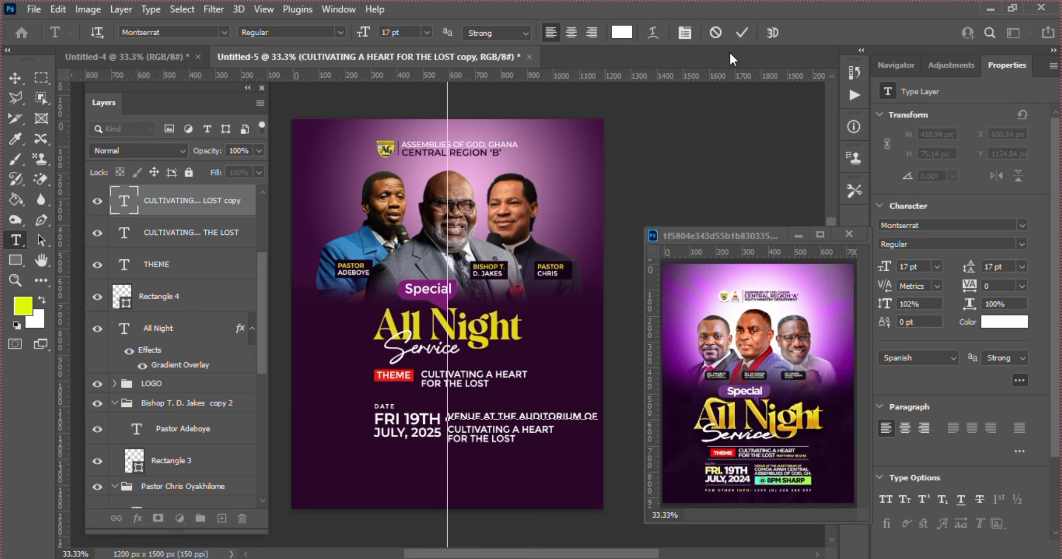
click(742, 33)
key(v)
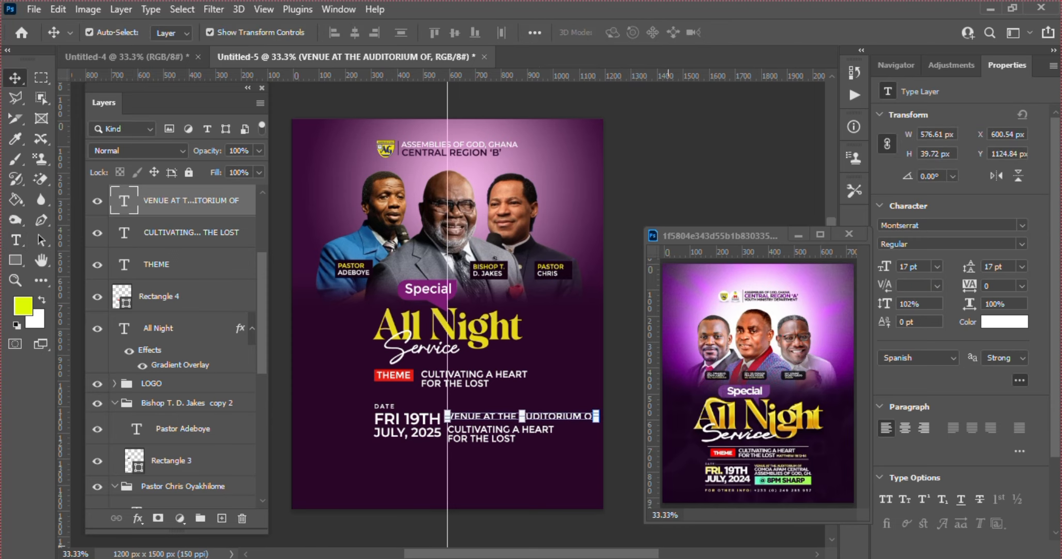
Switch to Notepad, copy "GOMOA APAM CENTRAL ASSEMBLIES" from the venue line, and return to Photoshop
key(alt+Tab)
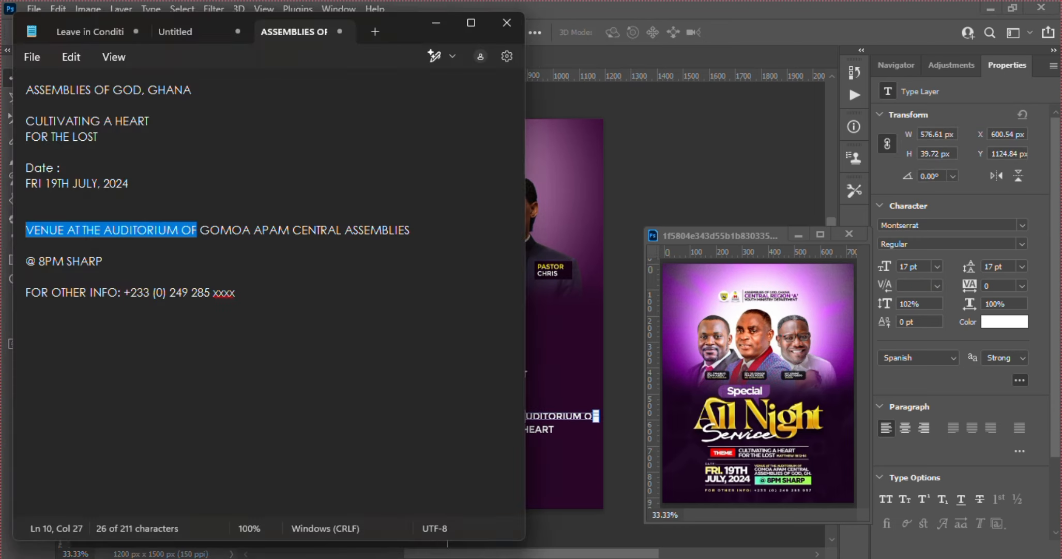
click(201, 232)
drag(201, 231, 420, 230)
key(ctrl+c)
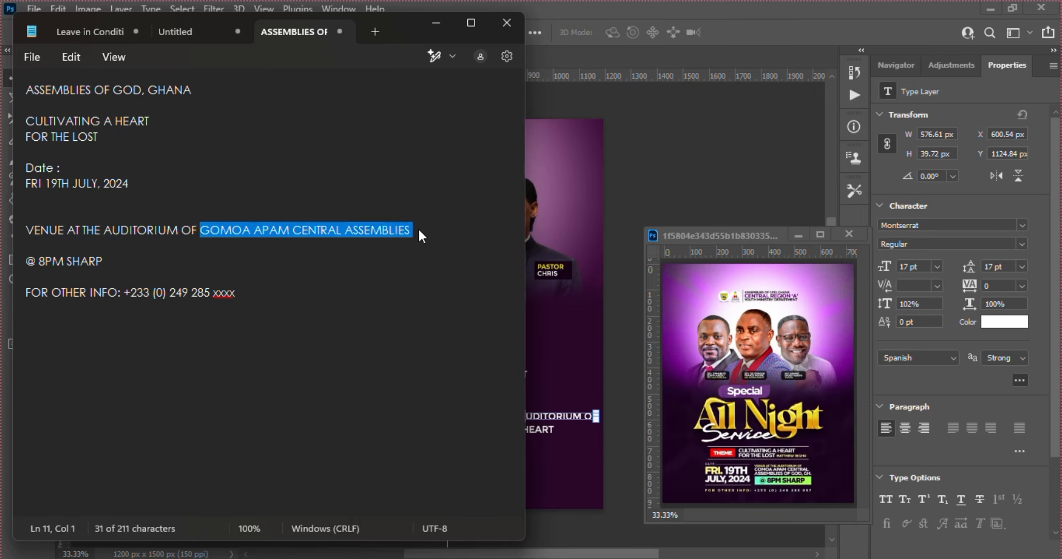
click(588, 326)
Replace the lower CULTIVATING A HEART copy with "GOMOA APAM CENTRAL ASSEMBLIES OF GOD", broken into two lines before ASSEMBLIES
alt+click(489, 439)
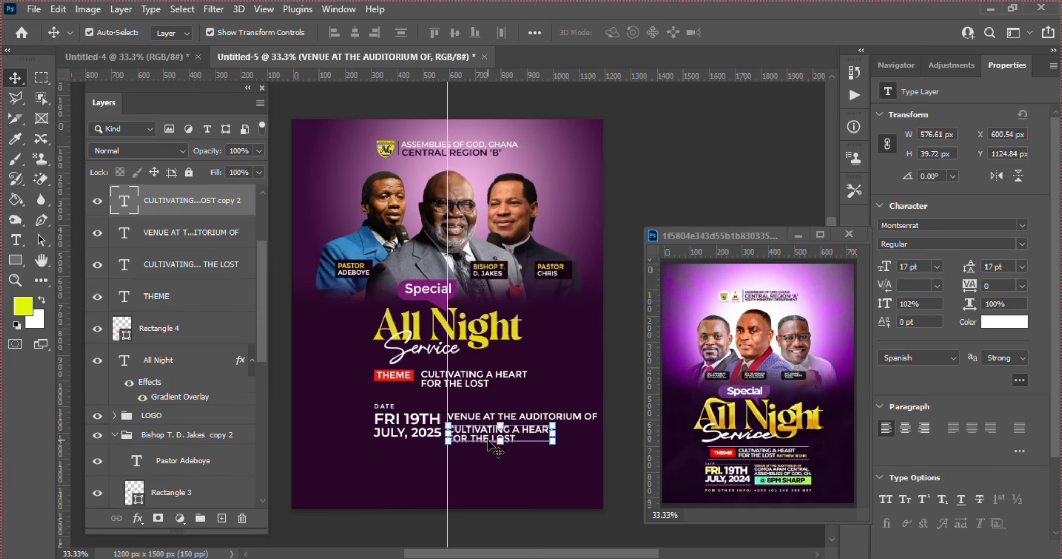
double_click(124, 199)
key(ctrl+v)
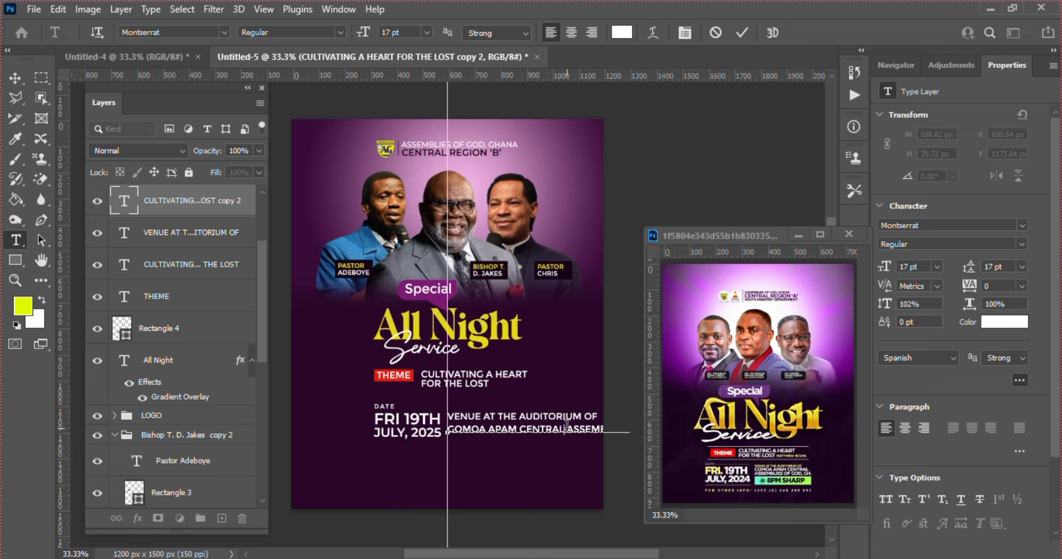
click(566, 427)
key(Return)
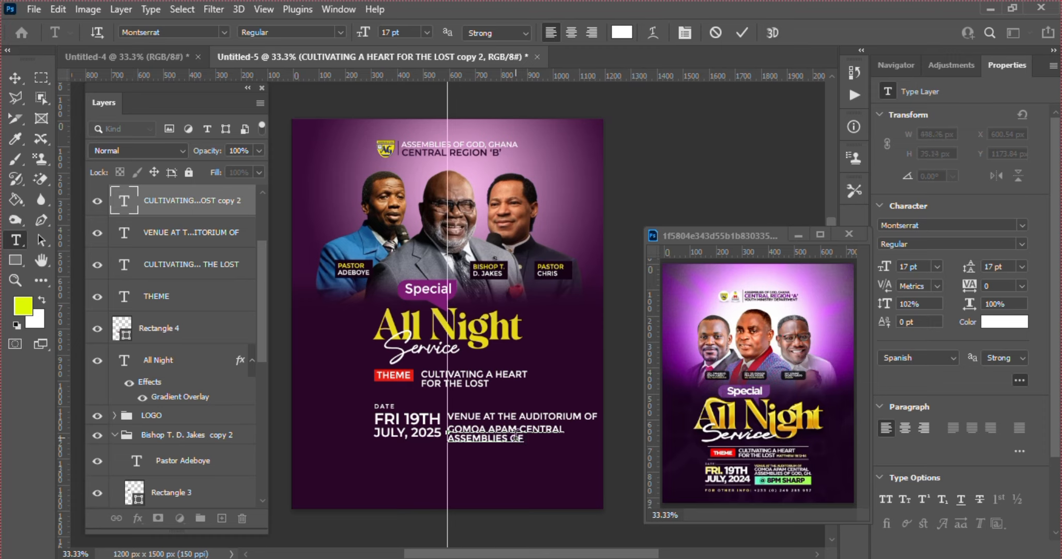
text(GOD)
click(742, 33)
key(v)
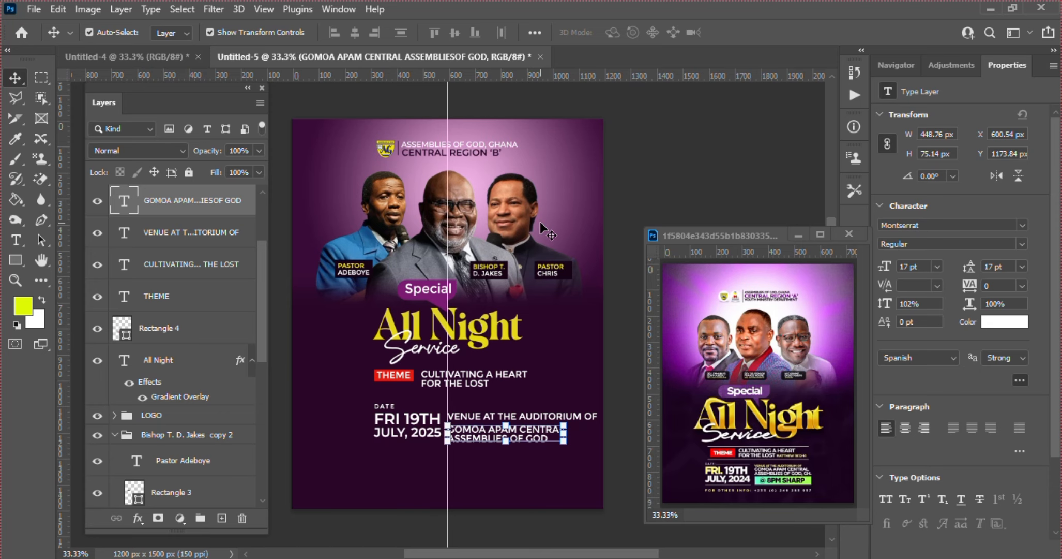
Scale the VENUE AT THE AUDITORIUM OF line down to about 77% so it matches the width of the text below
click(595, 380)
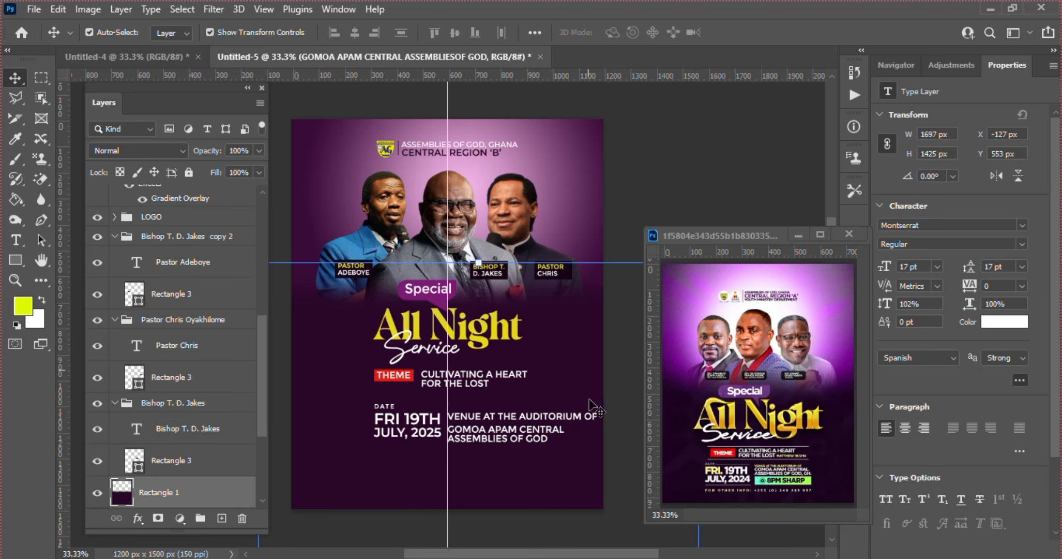
click(592, 418)
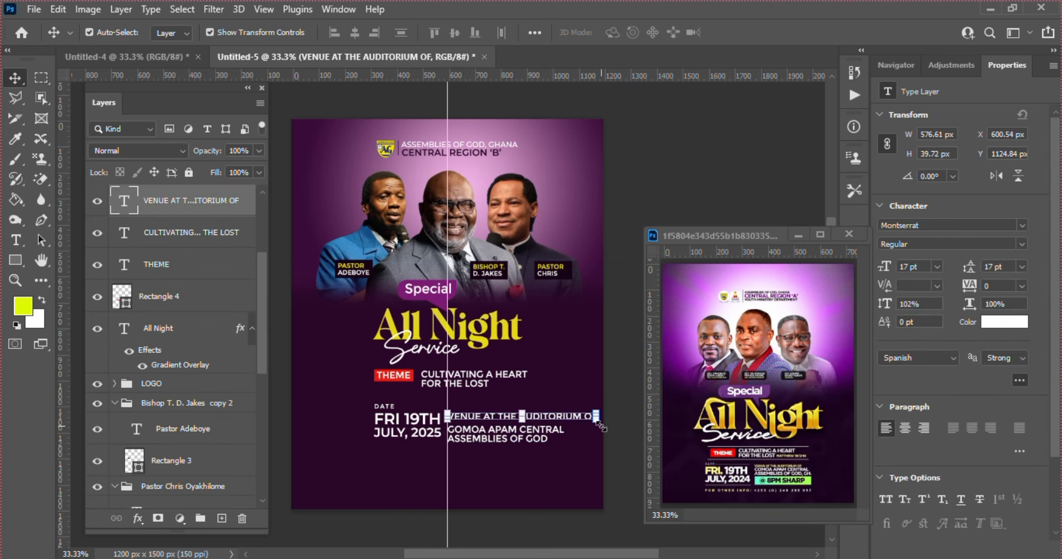
click(599, 421)
drag(601, 425, 568, 424)
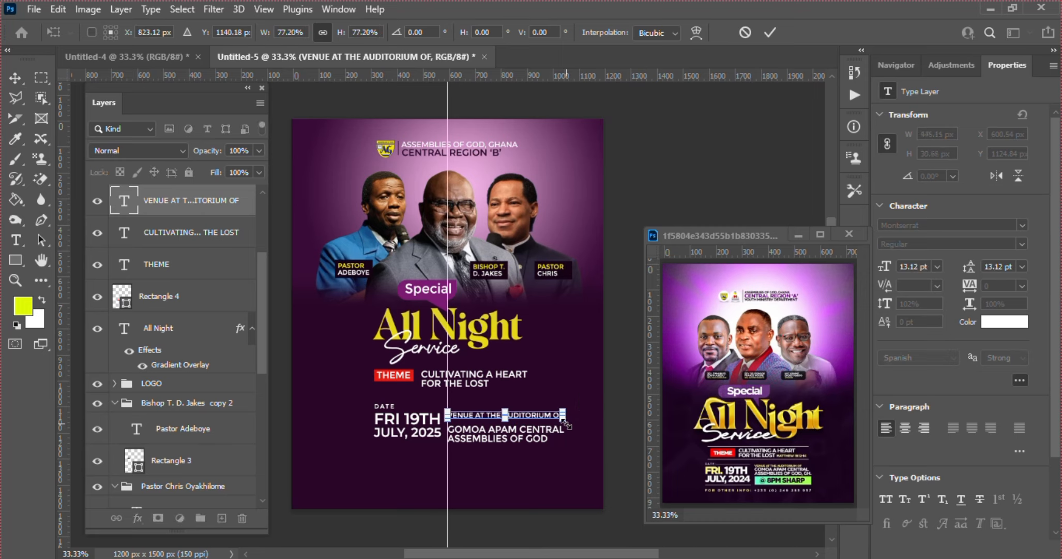
key(Return)
click(569, 473)
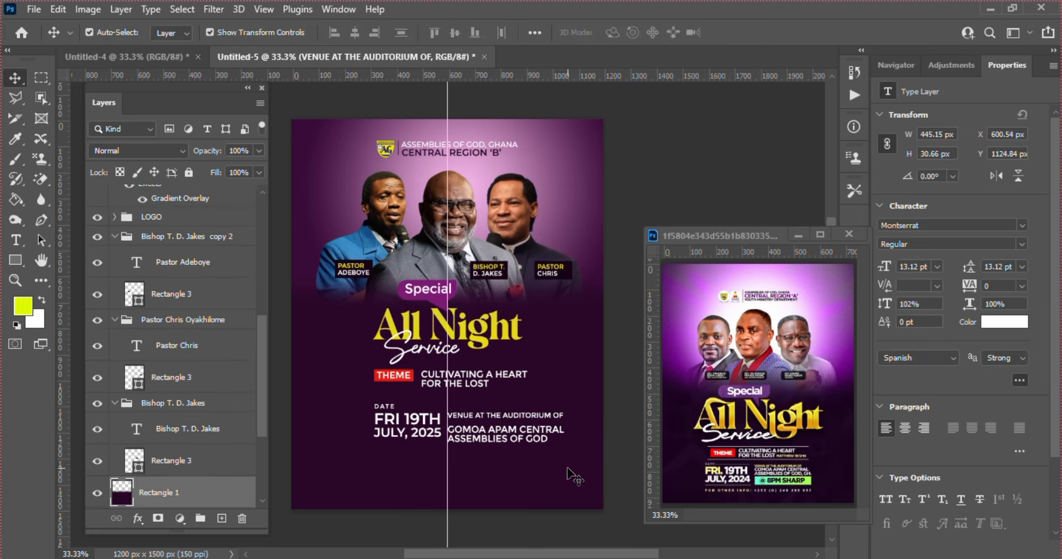
Move the GOMOA APAM CENTRAL text up close beneath the venue line, to about Y 1154 px, and deselect it
click(538, 443)
drag(538, 443, 537, 440)
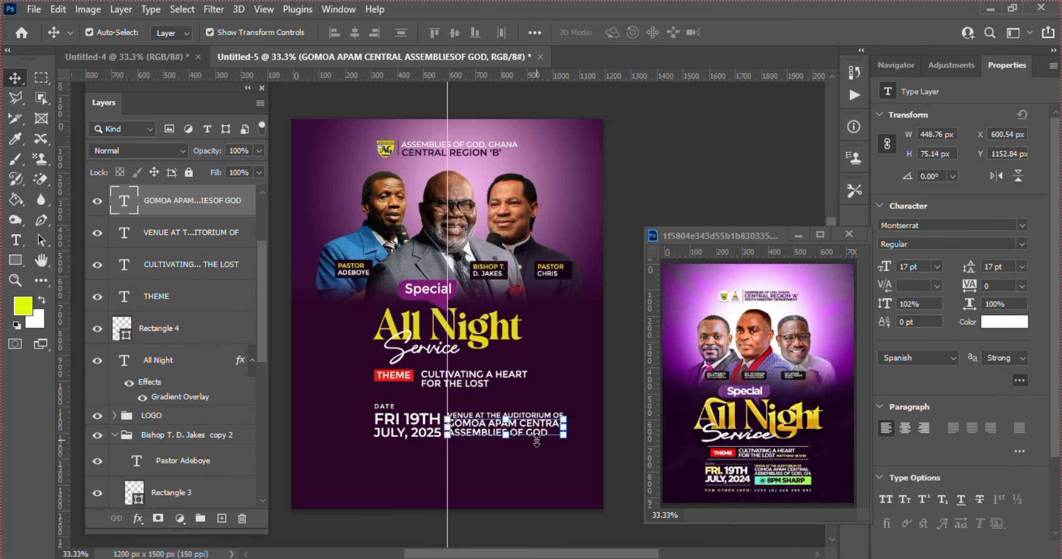
key(Down)
key(Down)
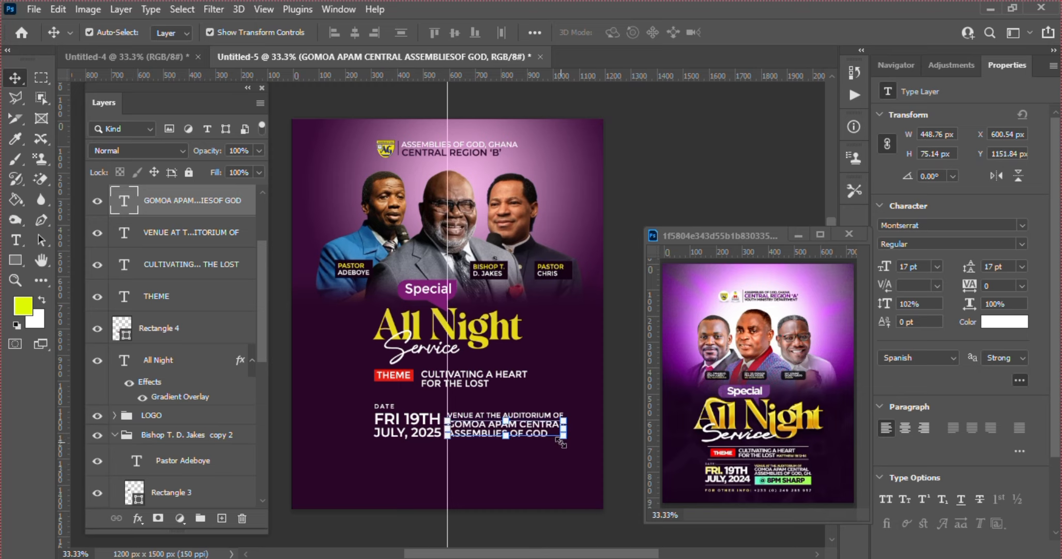
click(496, 488)
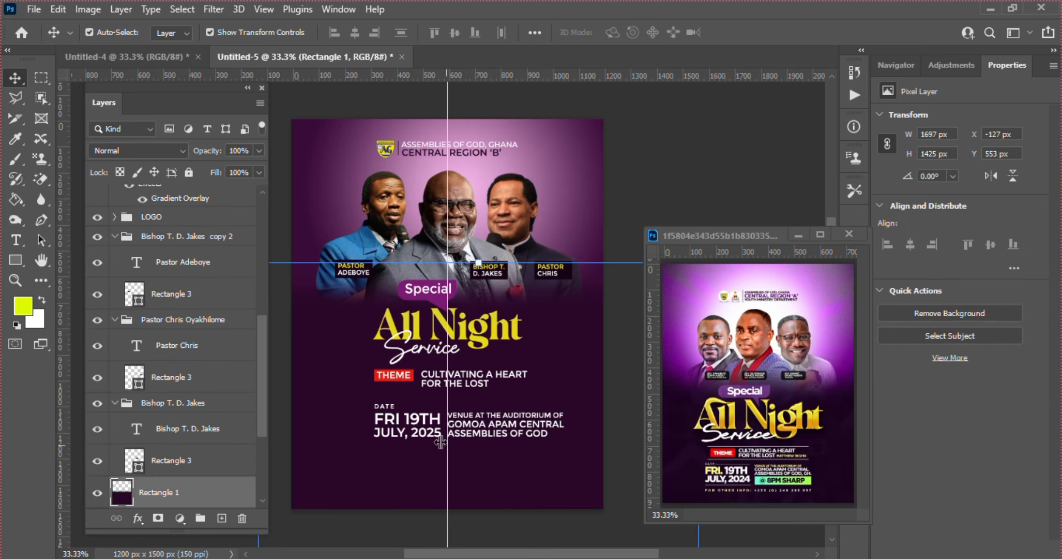
Enlarge the FRI 19TH JULY, 2025 text to about 372 px wide and place it at about X 220 px, Y 1129 px
click(406, 426)
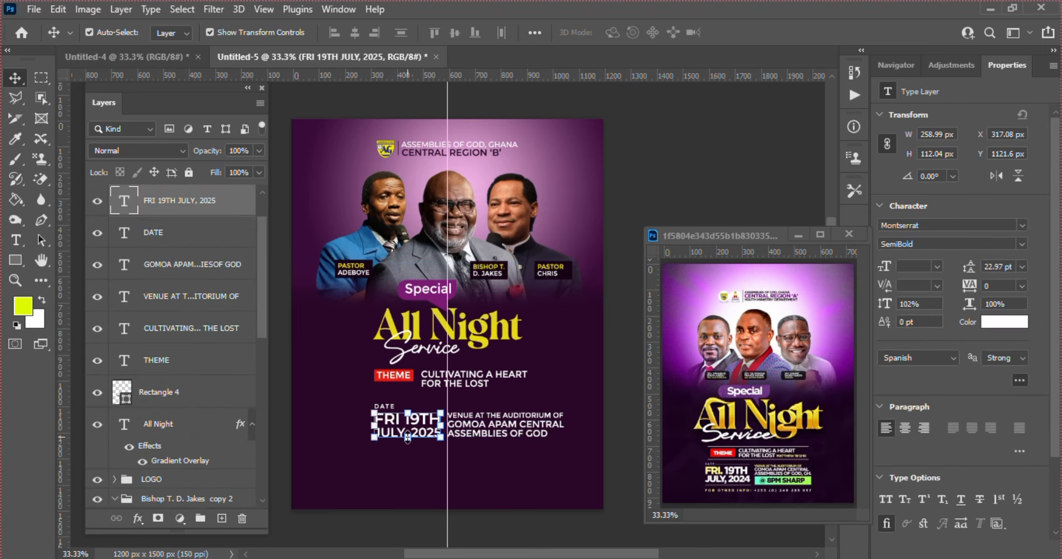
drag(440, 436, 467, 468)
drag(427, 432, 405, 433)
key(Return)
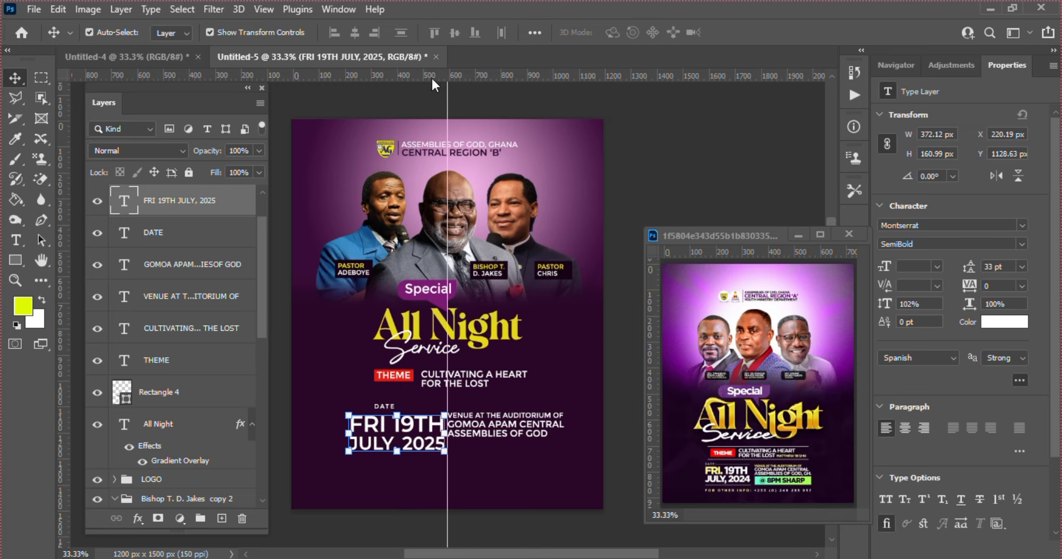
Add a horizontal guide along the top of the date text and nudge the GOMOA APAM CENTRAL text to about X 609 px, Y 1156 px
drag(433, 78, 447, 420)
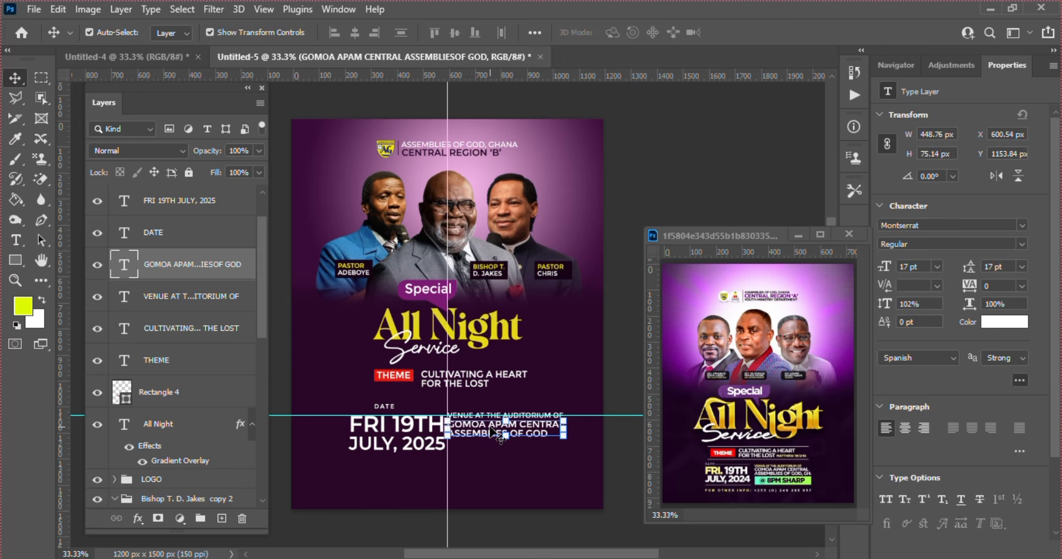
key(Right)
key(Right)
key(Right)
key(Down)
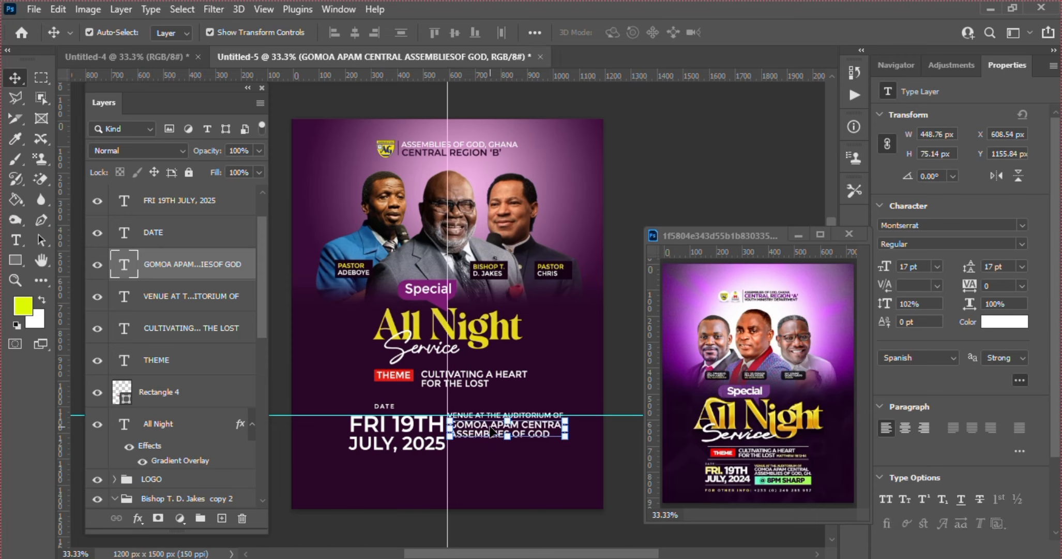
click(555, 353)
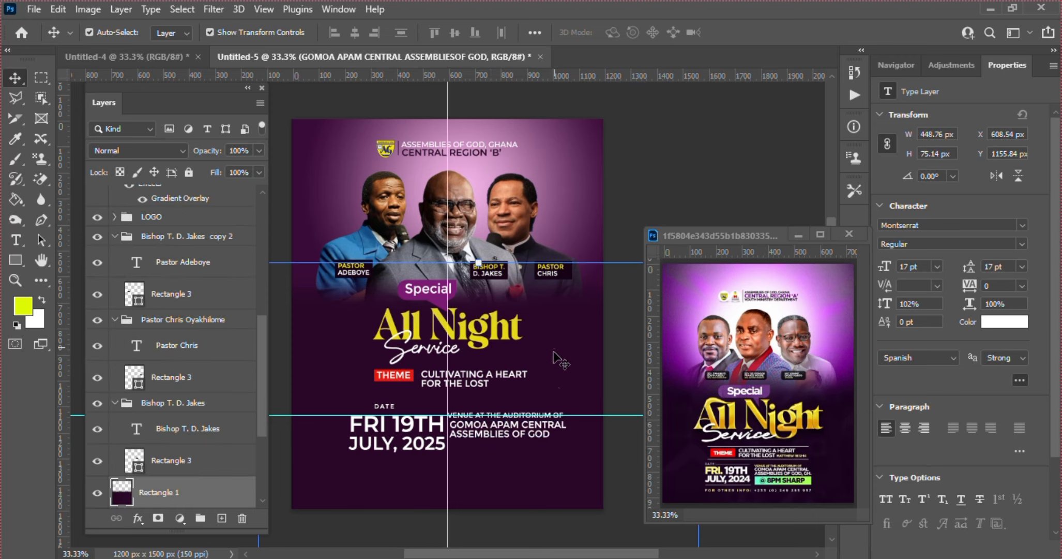
Raise the horizontal guide to the top of the venue line and nudge the date text up to about Y 1120 px
click(548, 416)
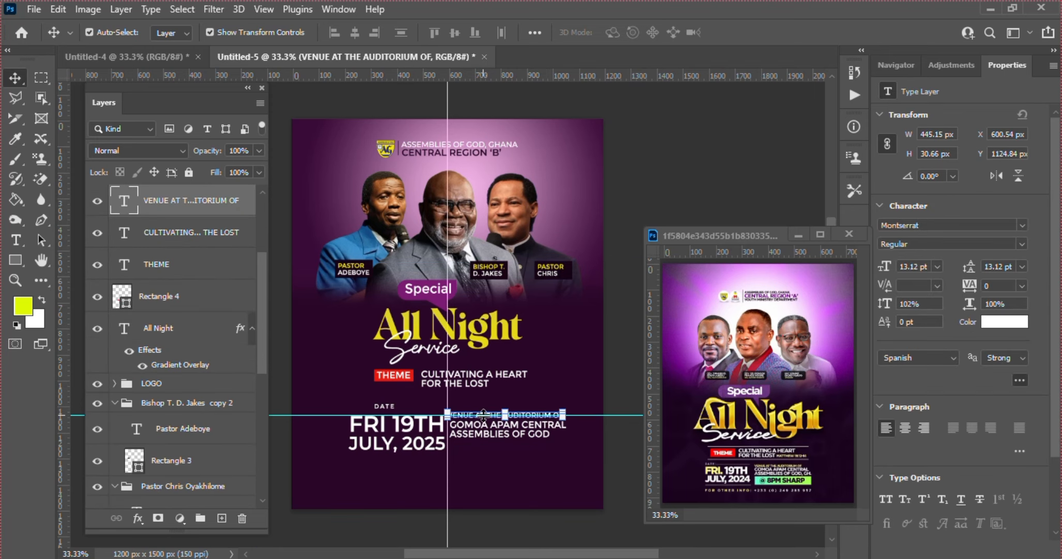
drag(424, 415, 422, 412)
click(416, 427)
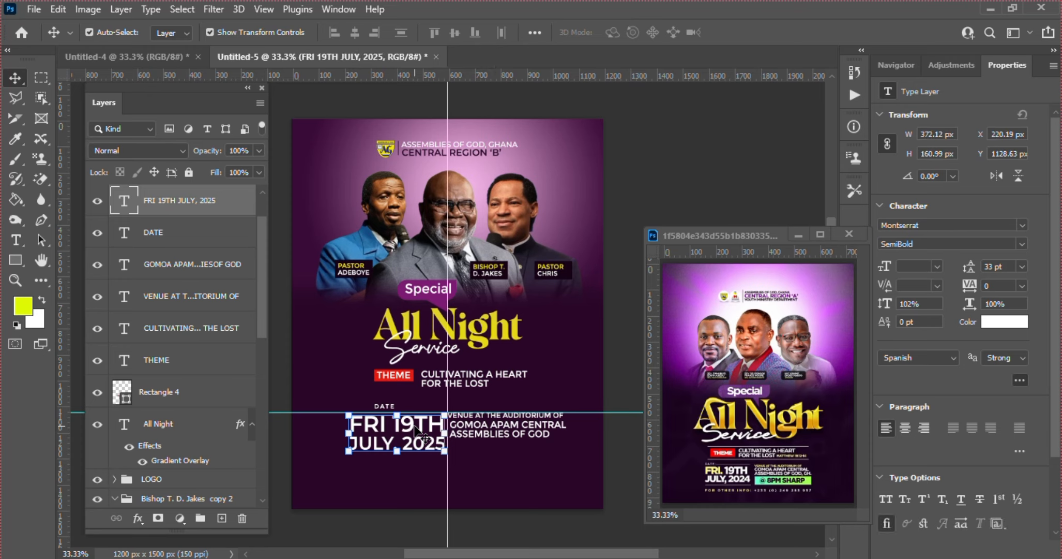
key(Up)
key(Up)
key(Up)
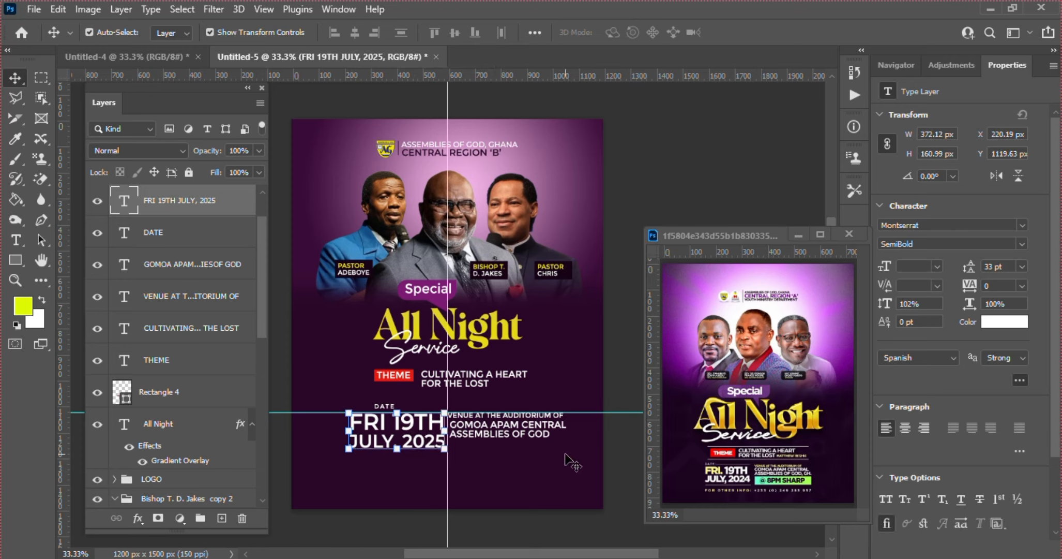
Duplicate the GOMOA APAM CENTRAL text below itself at about Y 1227 px, then switch to Notepad and copy "@ 8PM SHARP"
click(526, 435)
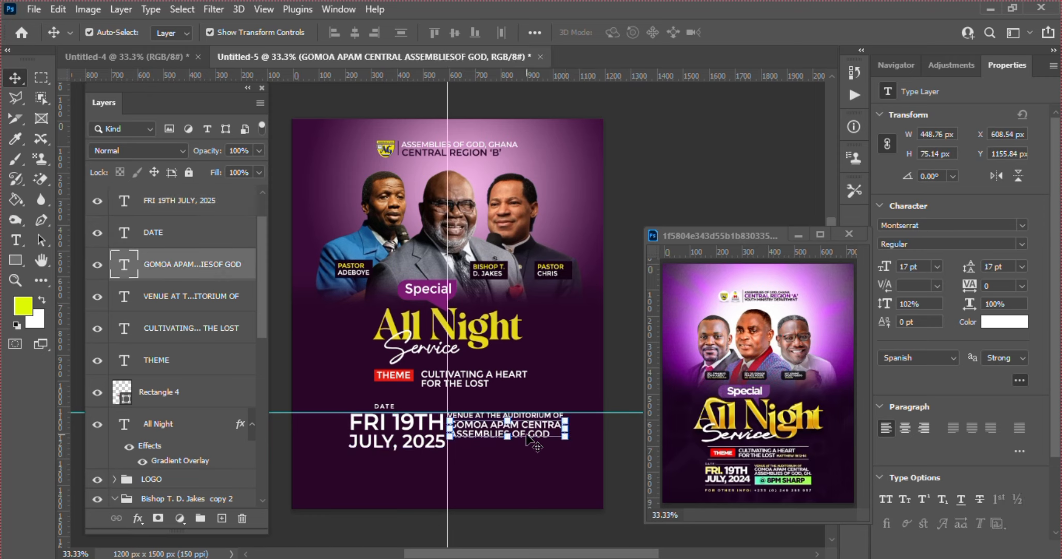
drag(492, 433, 493, 451)
key(alt+Tab)
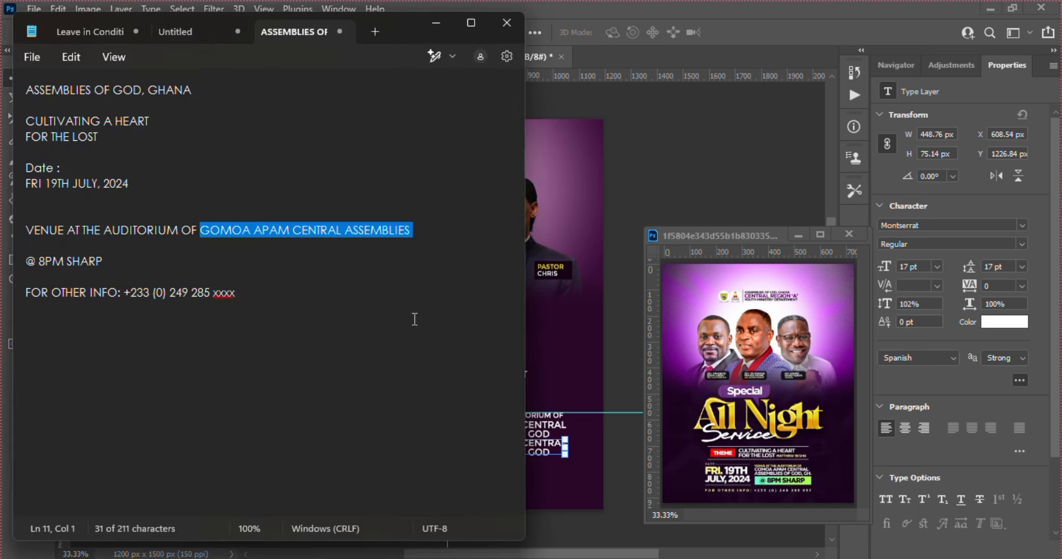
click(110, 263)
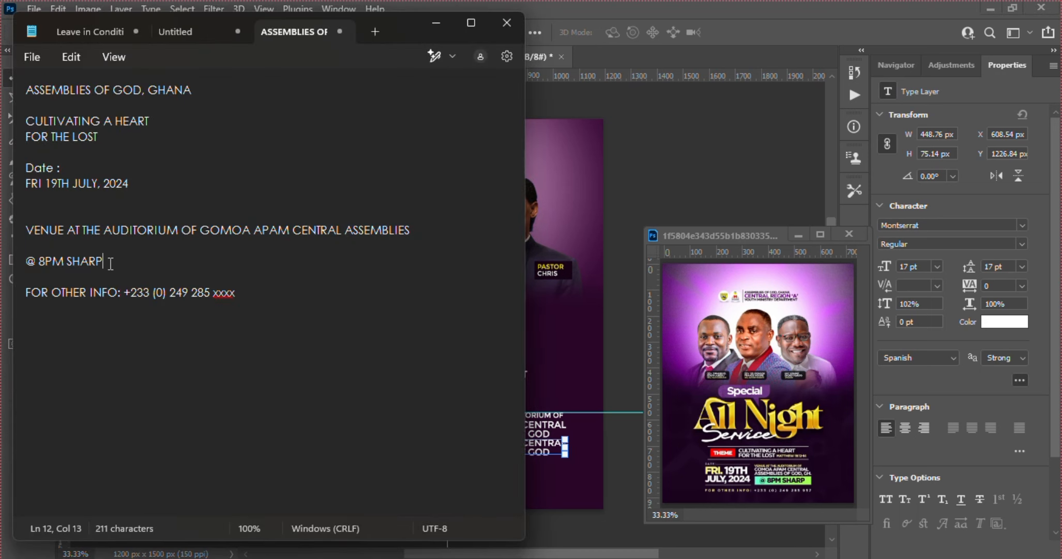
drag(110, 263, 20, 265)
key(ctrl+c)
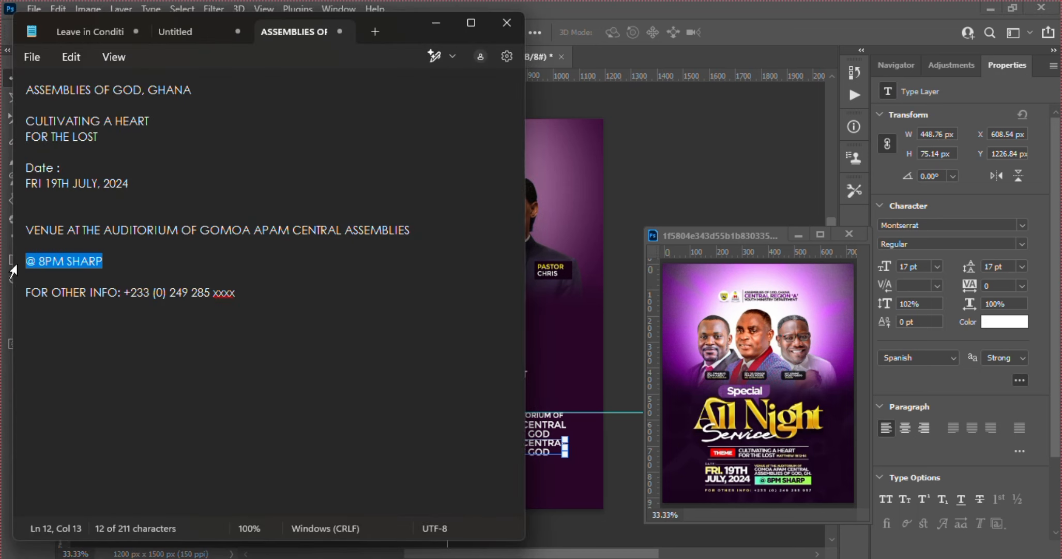
Return to Photoshop and replace the duplicated GOMOA APAM CENTRAL text with "@ 8PM SHARP"
key(alt+Tab)
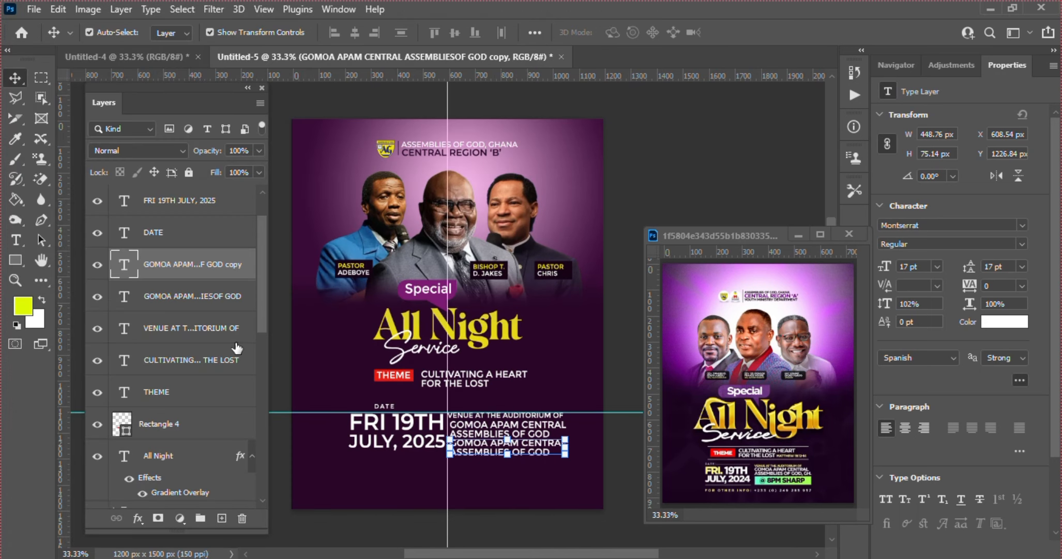
double_click(123, 265)
key(ctrl+v)
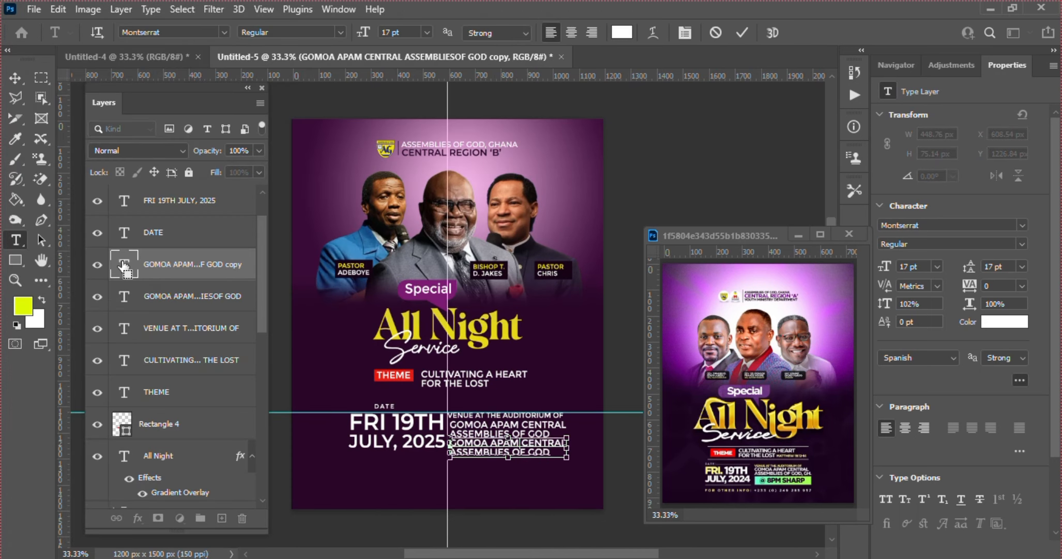
click(739, 33)
key(v)
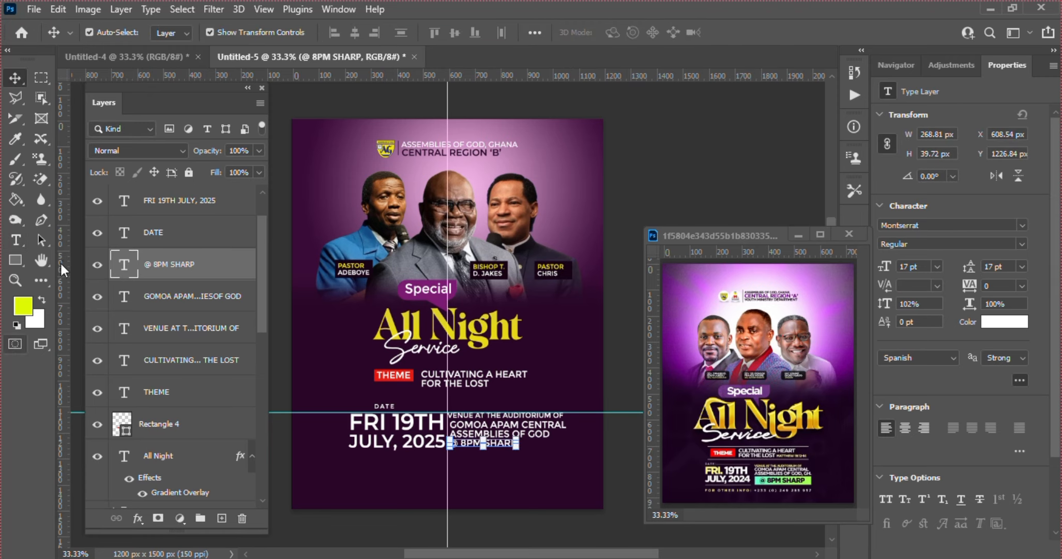
Draw a rectangle of about 295 × 62 px over the 8PM text and order it beneath that text layer
click(17, 259)
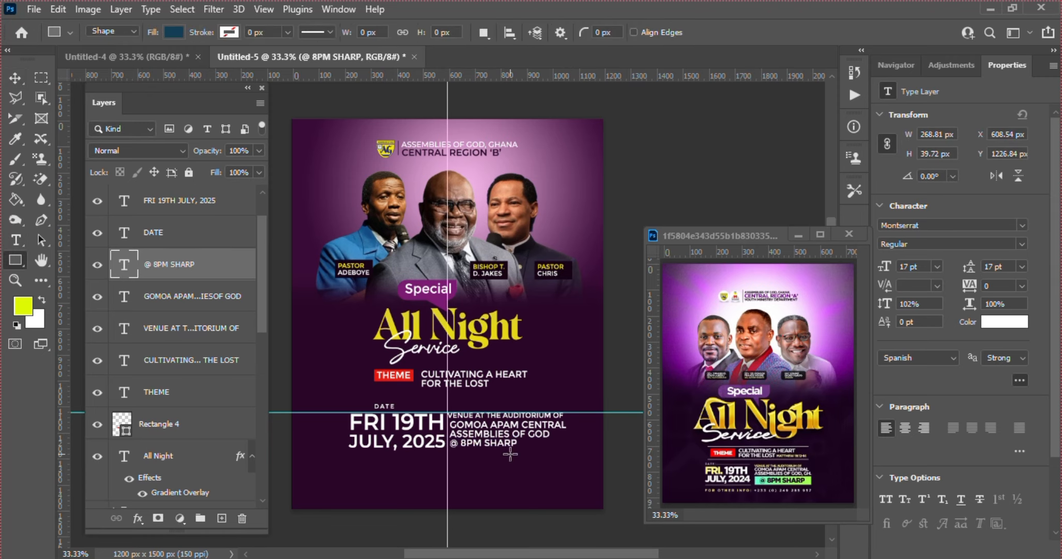
drag(524, 453, 447, 437)
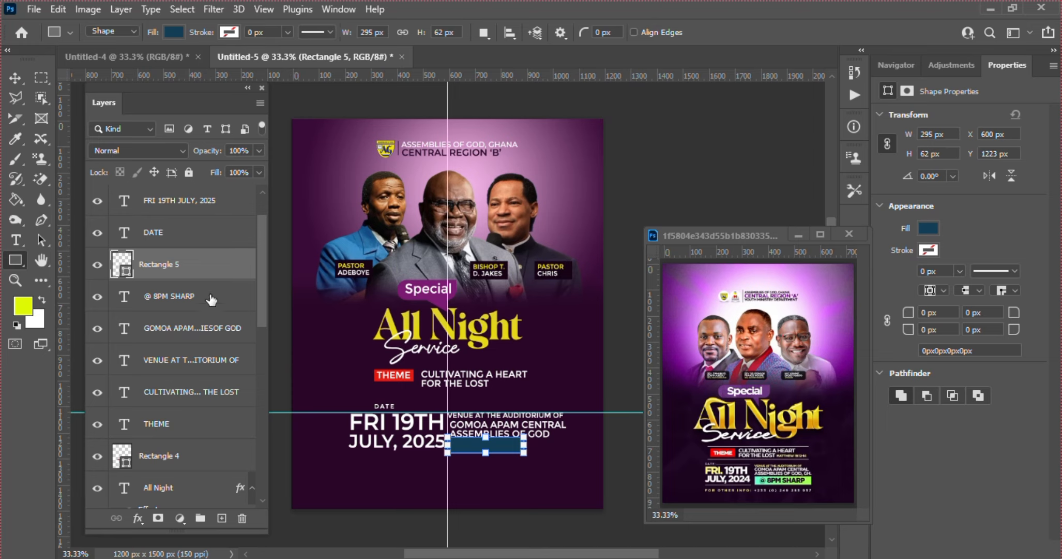
drag(211, 299, 156, 261)
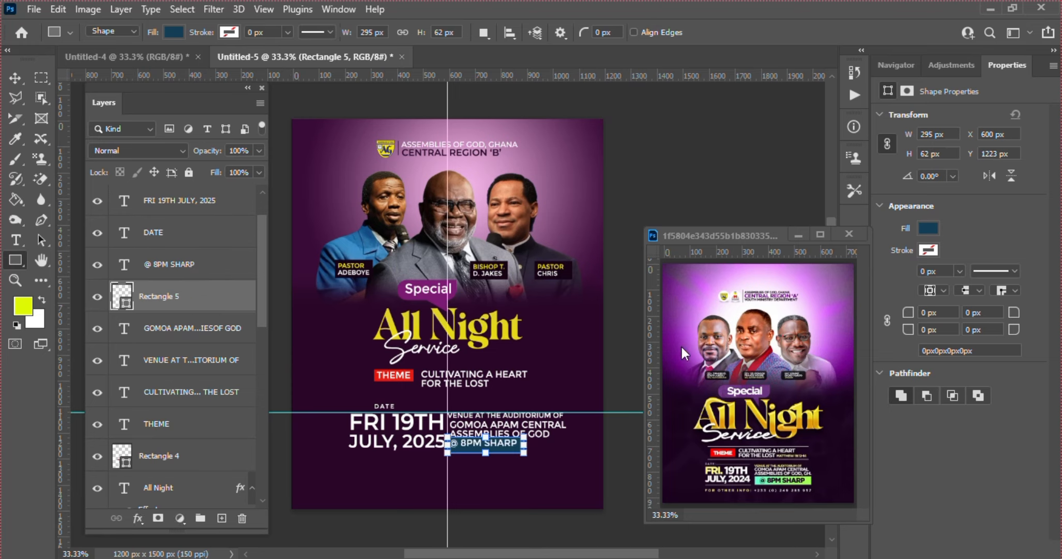
Fill the rectangle behind the 8PM text with the recently used purple
click(926, 230)
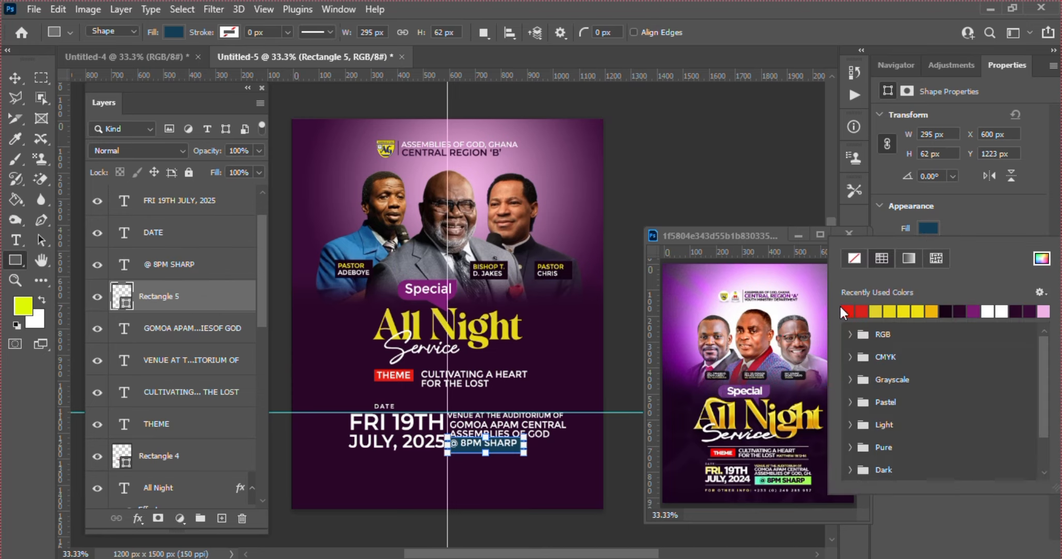
click(979, 308)
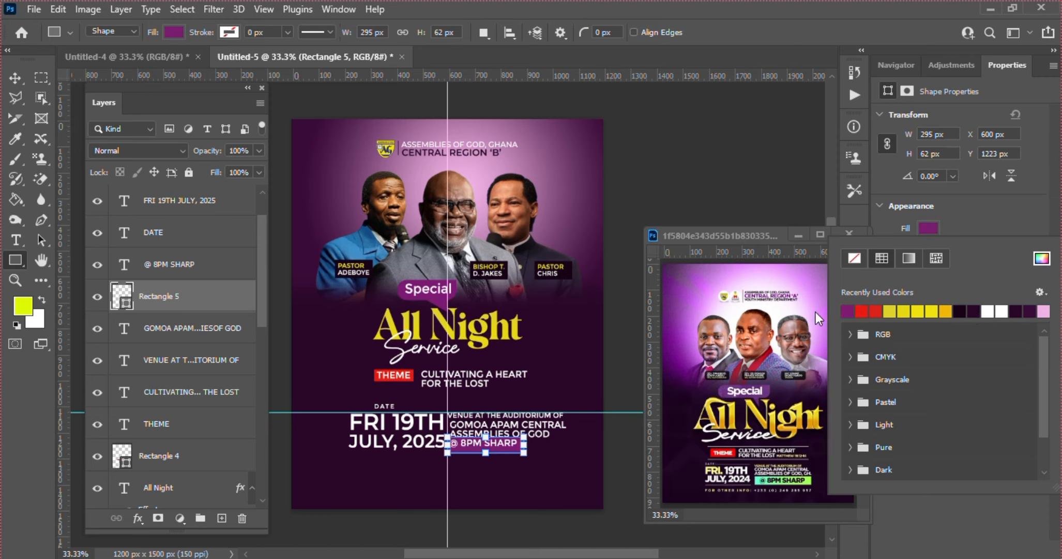
key(Return)
key(v)
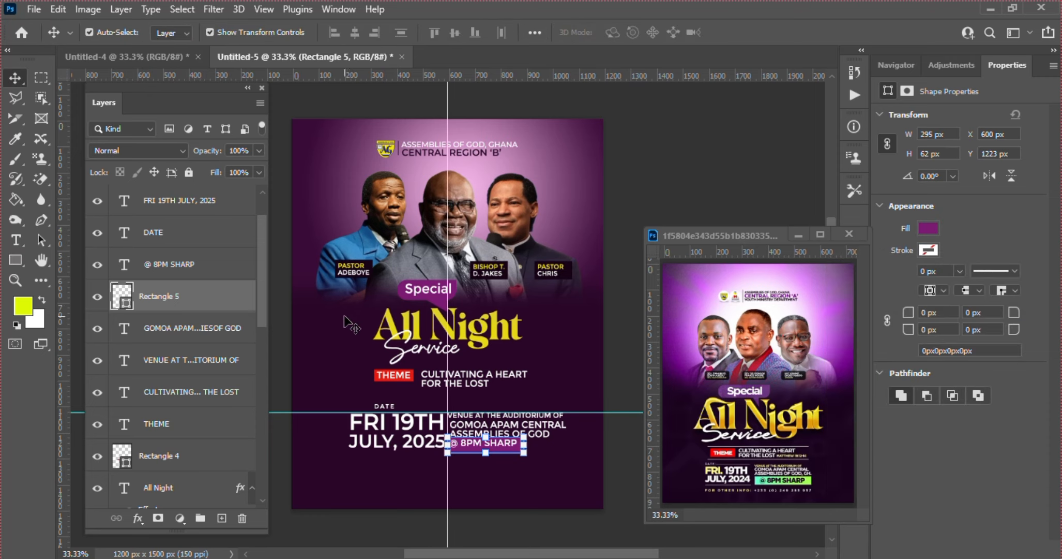
Nudge the @ 8PM SHARP text slightly down within its rectangle and set its font size to 19 pt
click(346, 319)
click(508, 446)
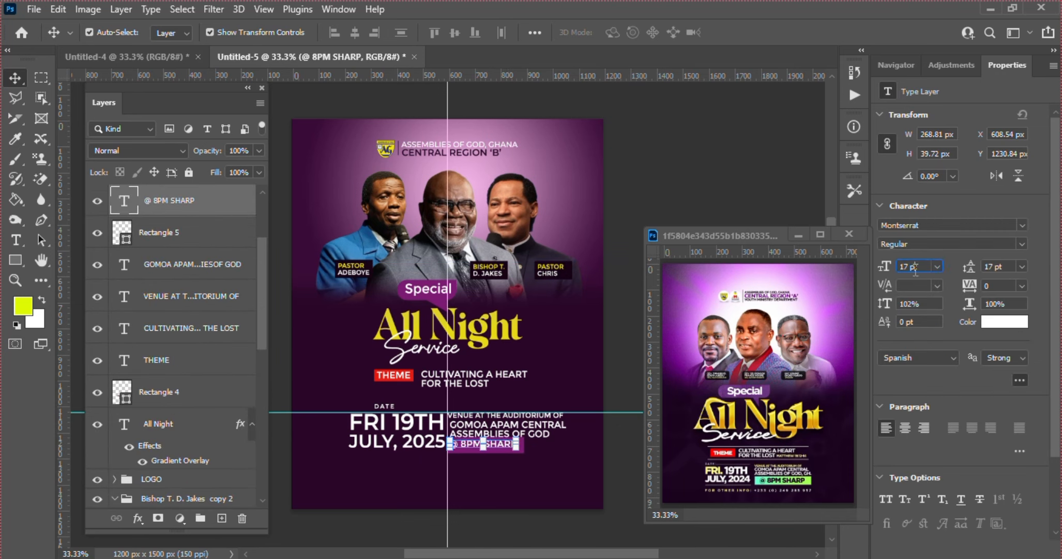
key(Up)
key(Up)
key(shift+Down)
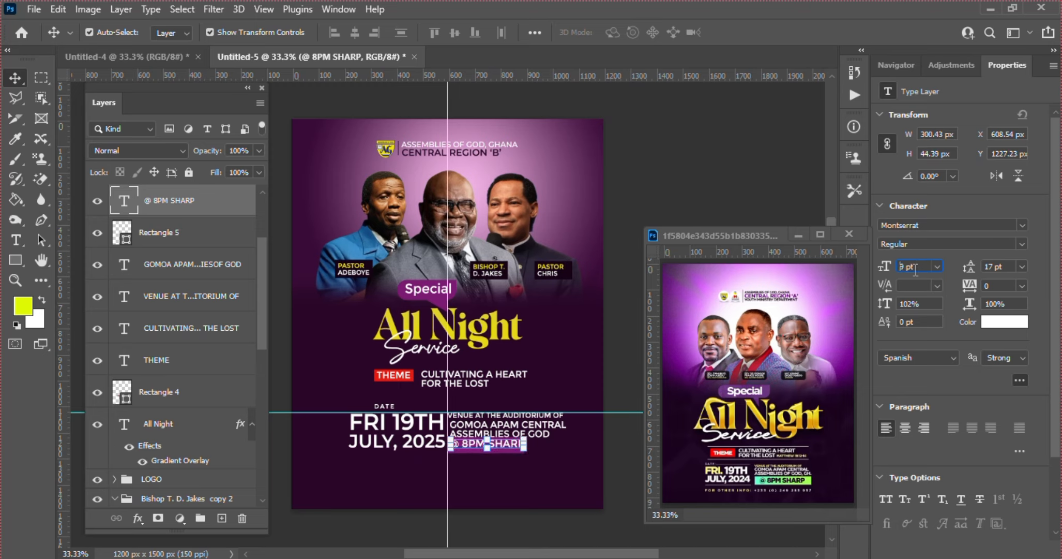
key(Return)
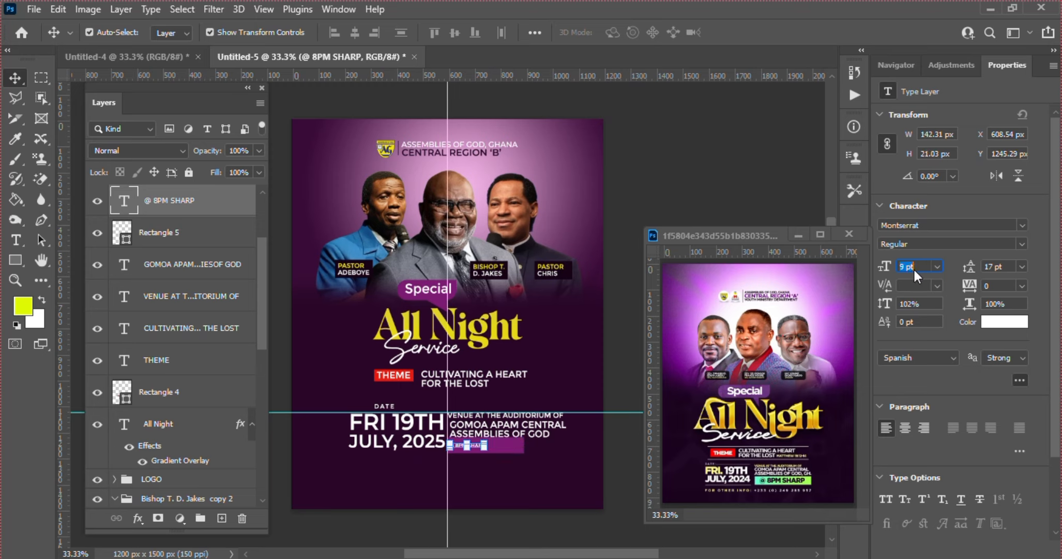
key(shift+Up)
key(shift+Up)
key(shift+Up)
key(shift+Up)
key(shift+Down)
key(shift+Down)
key(shift+Down)
key(shift+Down)
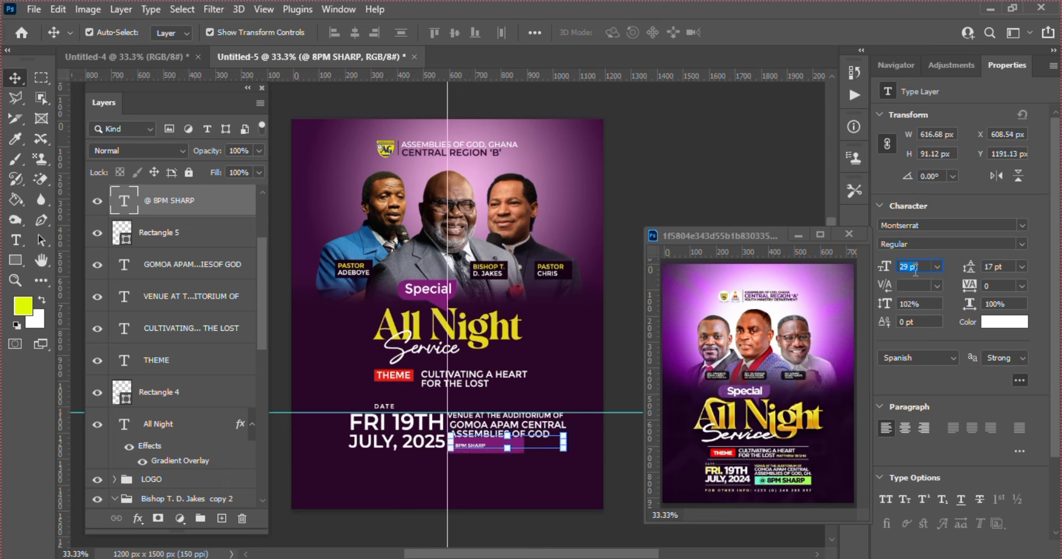
key(shift+Up)
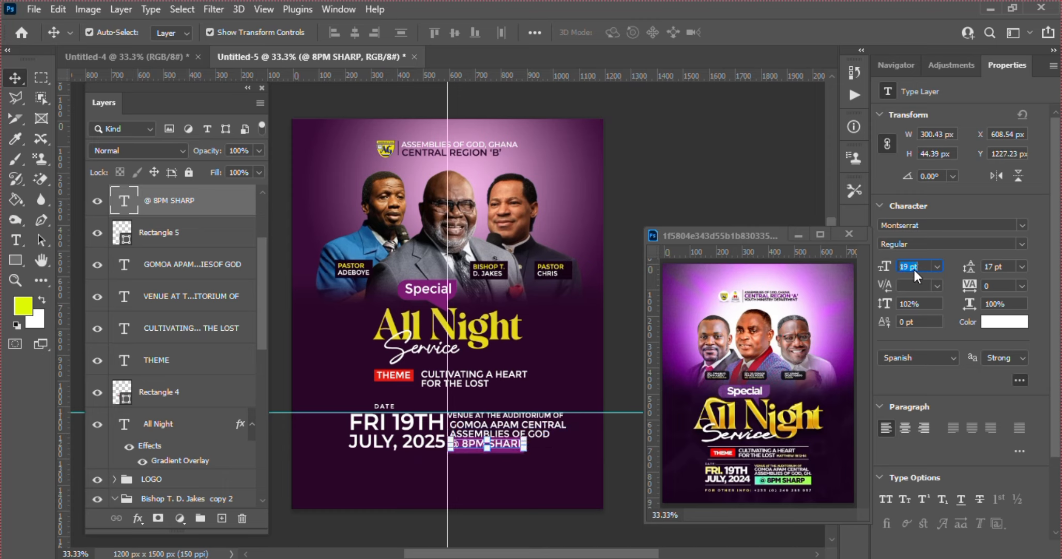
Move the @ 8PM SHARP text and its purple rectangle down 10 px, with the rectangle at Y 1233 px
click(512, 449)
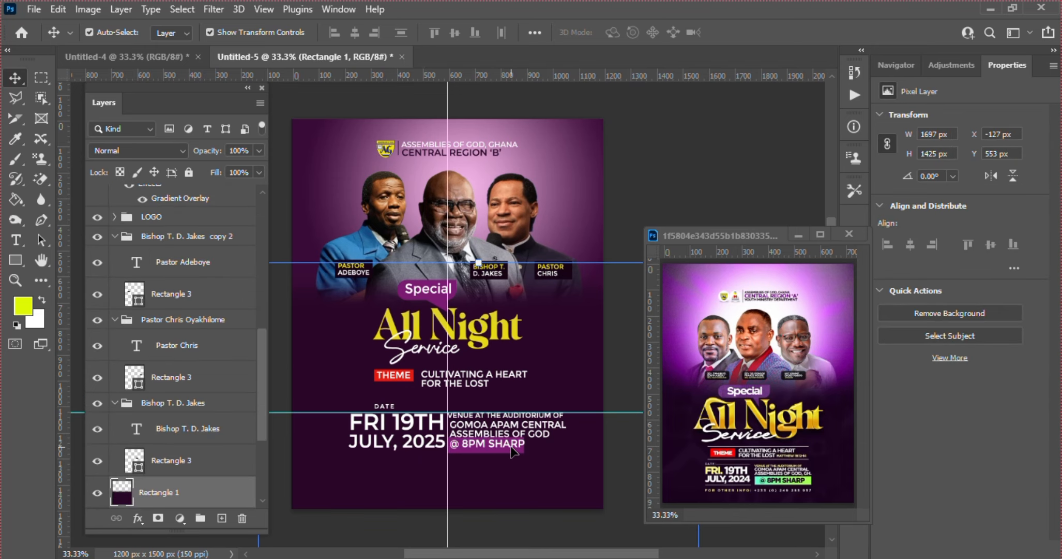
click(512, 450)
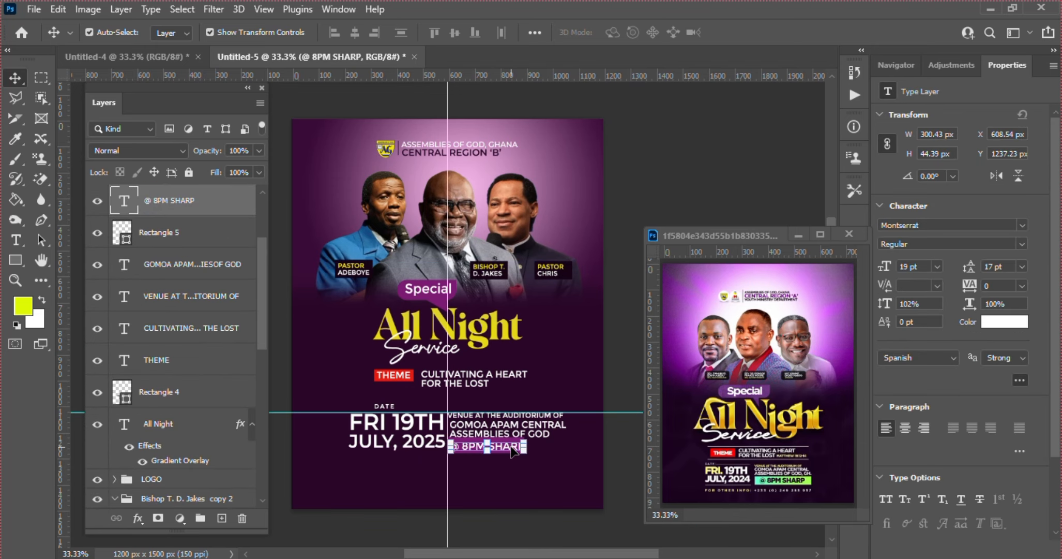
key(shift+Down)
key(shift+Up)
click(552, 479)
Stretch the purple rectangle rightward to a width of 309 px, keeping its height
click(514, 443)
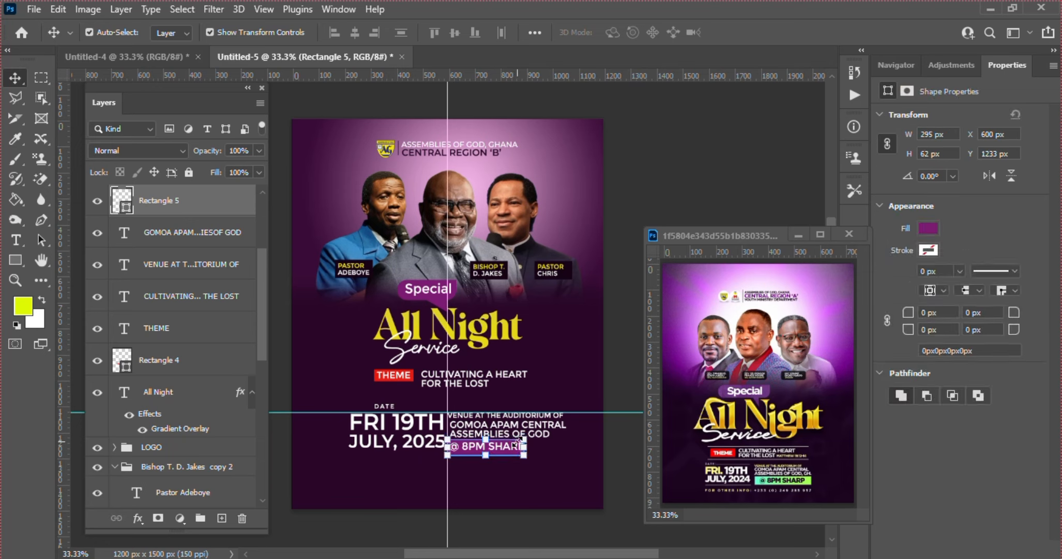
key(ctrl+t)
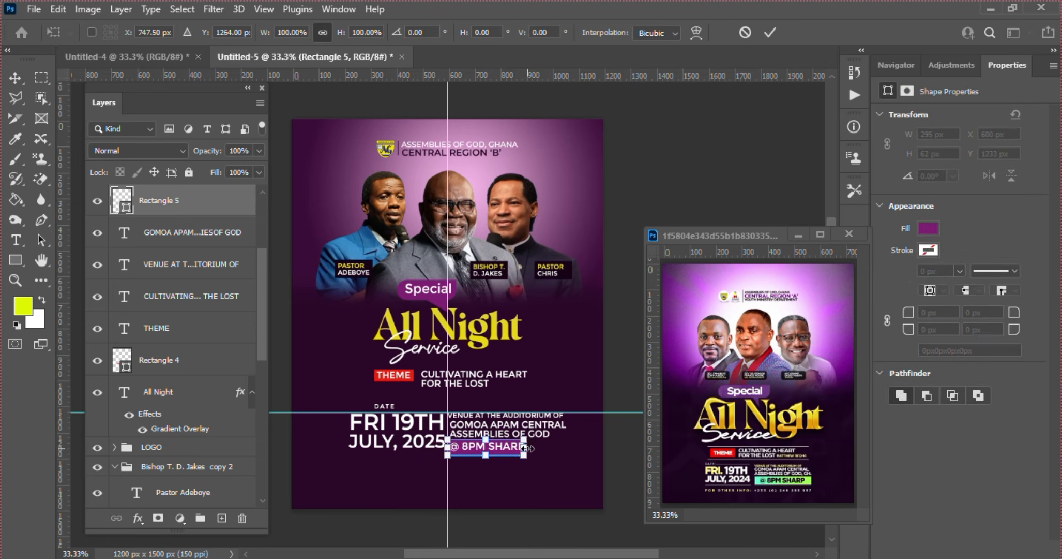
drag(525, 447, 529, 448)
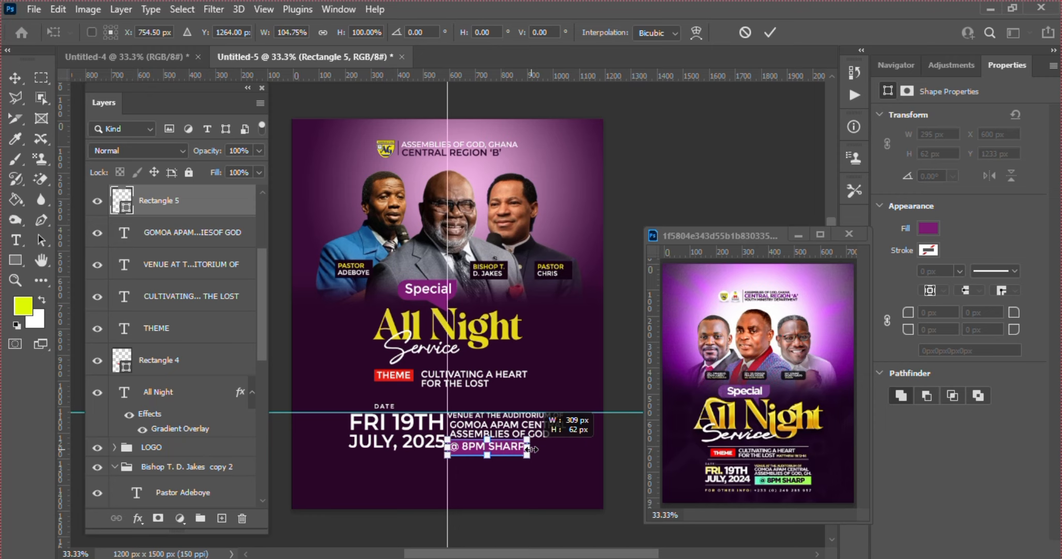
key(Return)
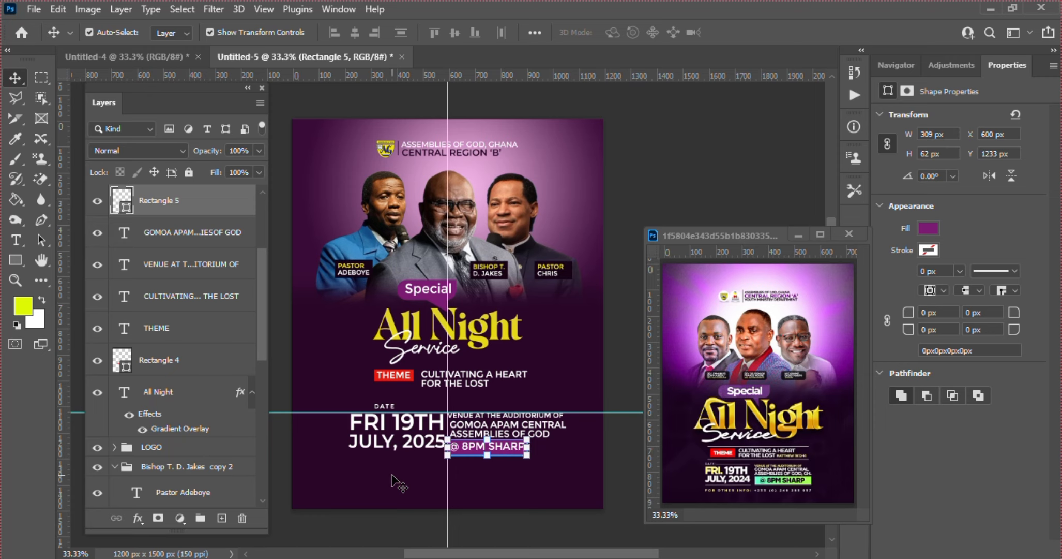
Raise the VENUE AT THE AUDITORIUM OF line to about Y 1095 px, level with the DATE label
click(504, 417)
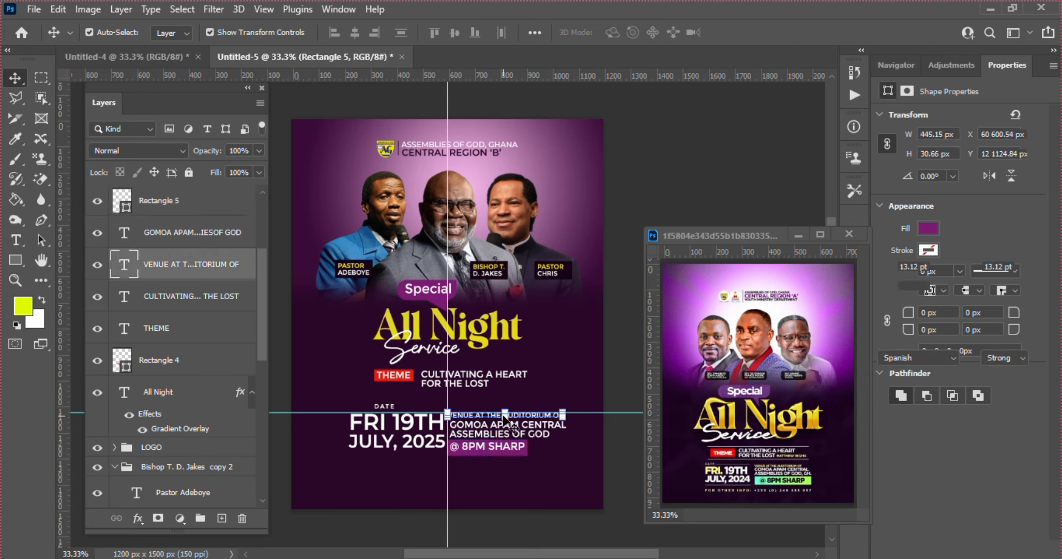
key(shift+Up)
key(shift+Up)
key(shift+Up)
key(shift+Up)
key(shift+Up)
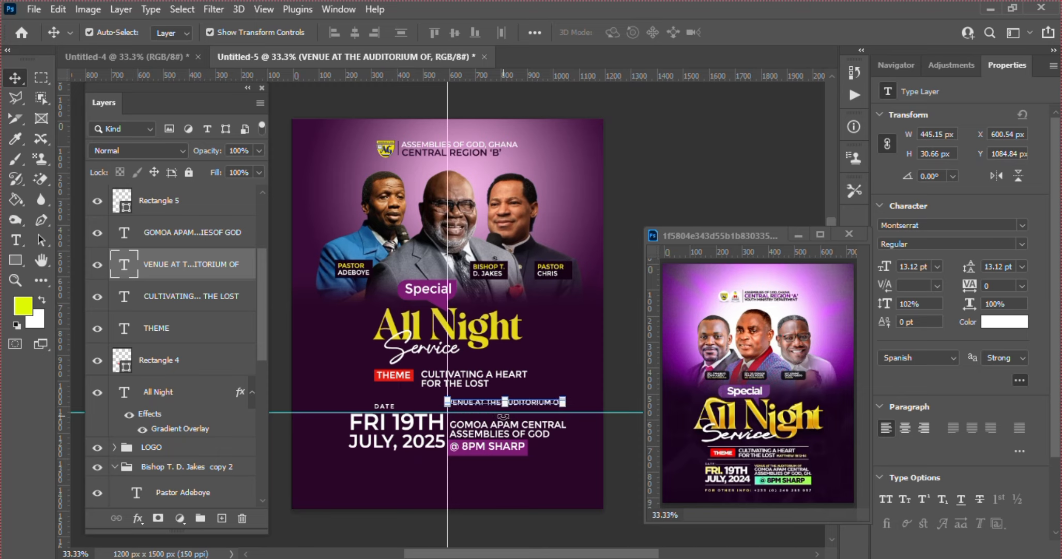
key(shift+Down)
key(shift+Down)
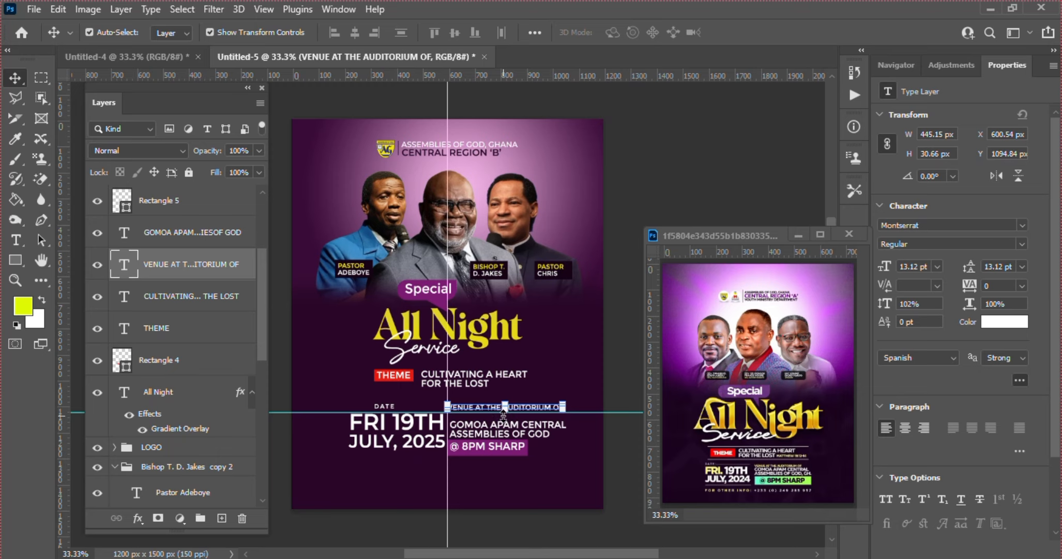
Shift the DATE label left toward the start of the FRI 19TH JULY, 2025 text
click(391, 409)
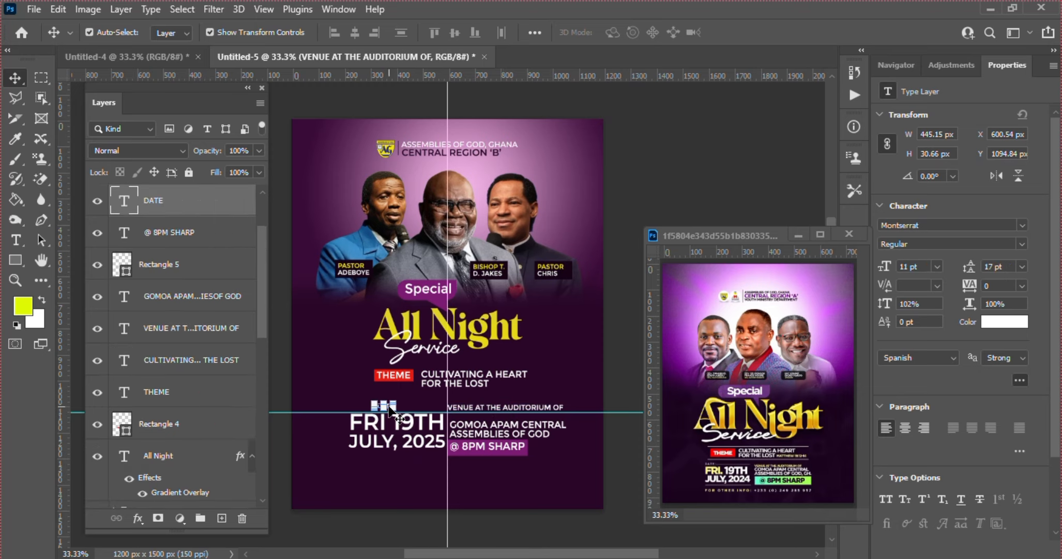
key(shift+Left)
key(shift+Left)
key(shift+Left)
key(shift+Left)
key(shift+Left)
key(shift+Left)
key(shift+Left)
key(shift+Left)
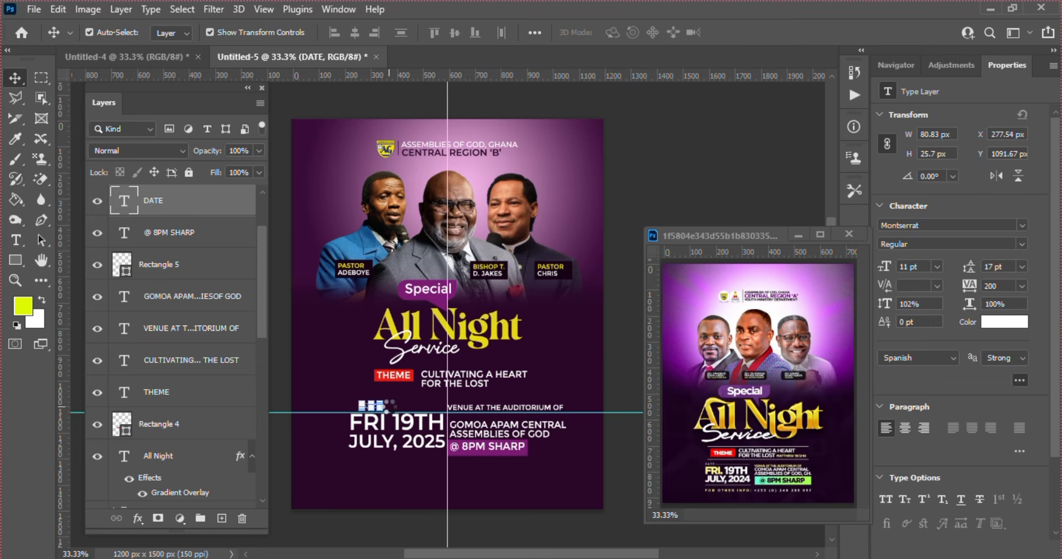
key(shift+Right)
key(shift+Right)
Add a vertical guide along the left edge of the FRI 19TH JULY, 2025 text
click(391, 426)
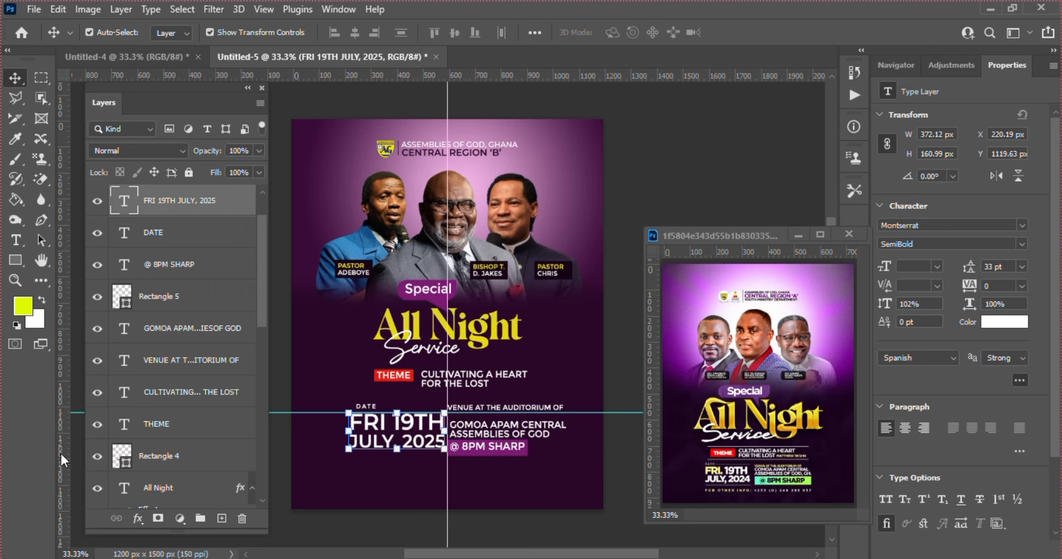
drag(60, 451, 349, 432)
key(ctrl+t)
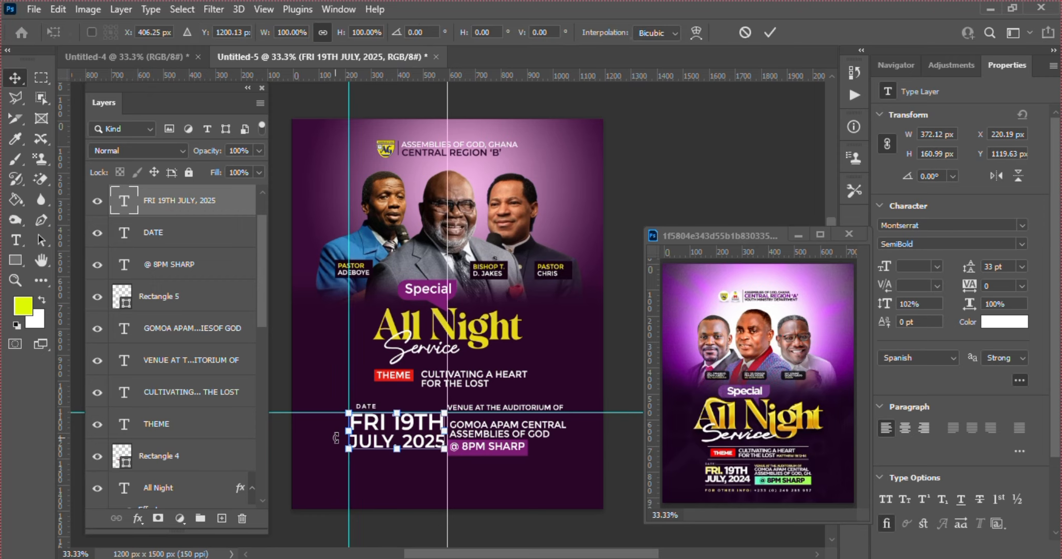
key(Return)
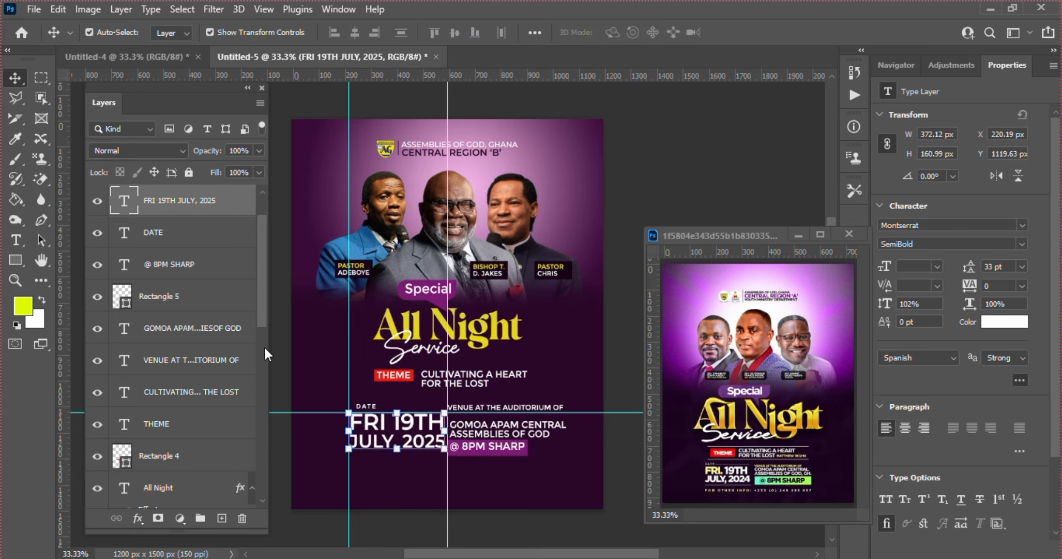
click(279, 351)
Align the DATE label with the new vertical guide by moving it left to about X 218 px
click(368, 405)
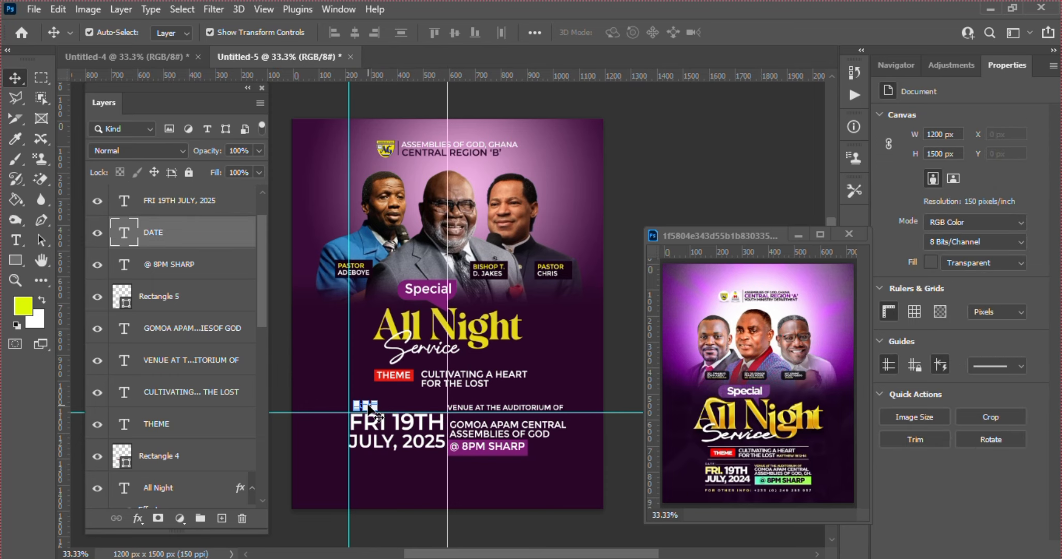
key(shift+Left)
key(shift+Left)
key(shift+Left)
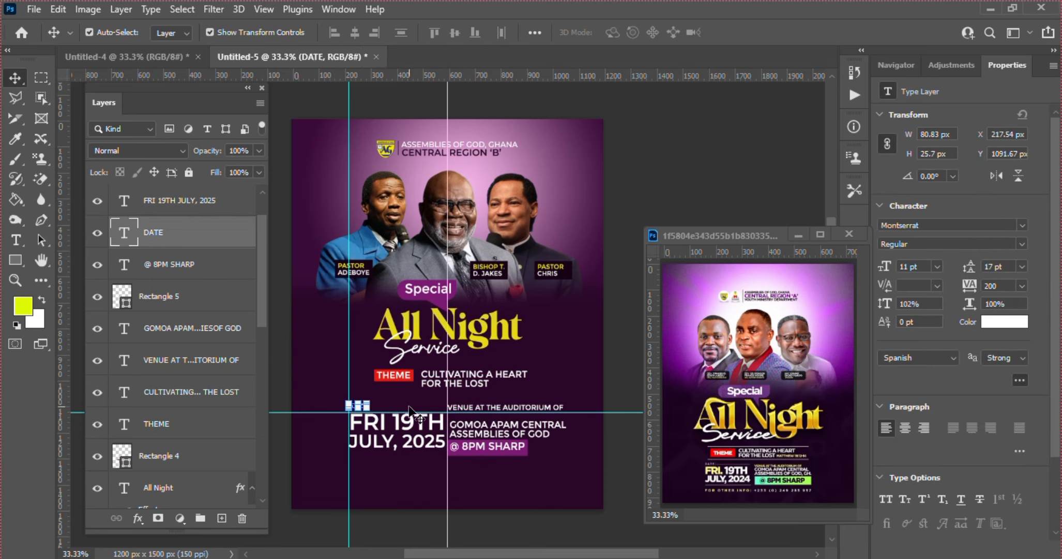
Move the GOMOA APAM CENTRAL text, @ 8PM SHARP text and purple rectangle together up 30 px, closing the gap under the venue line
click(462, 411)
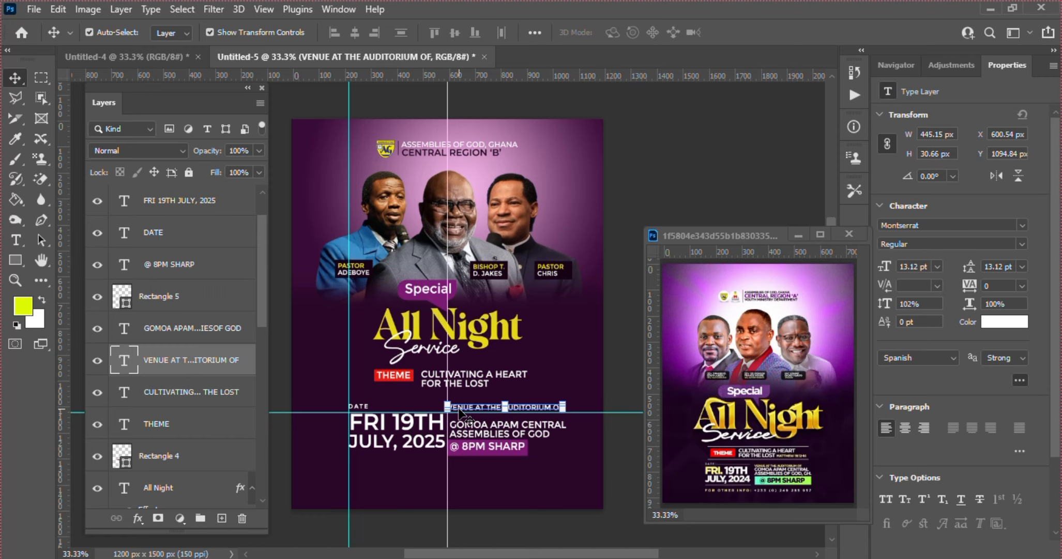
click(494, 440)
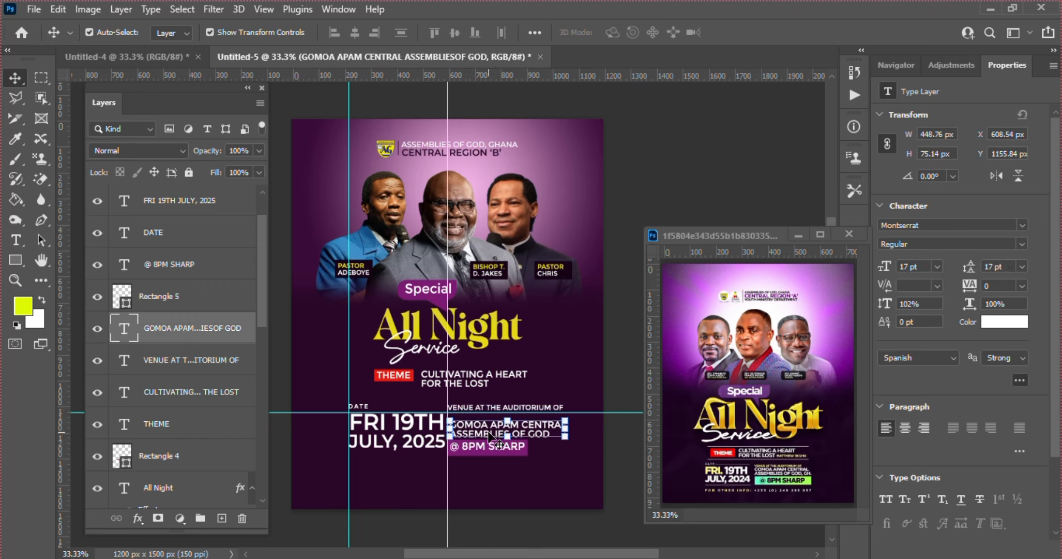
ctrl+click(186, 296)
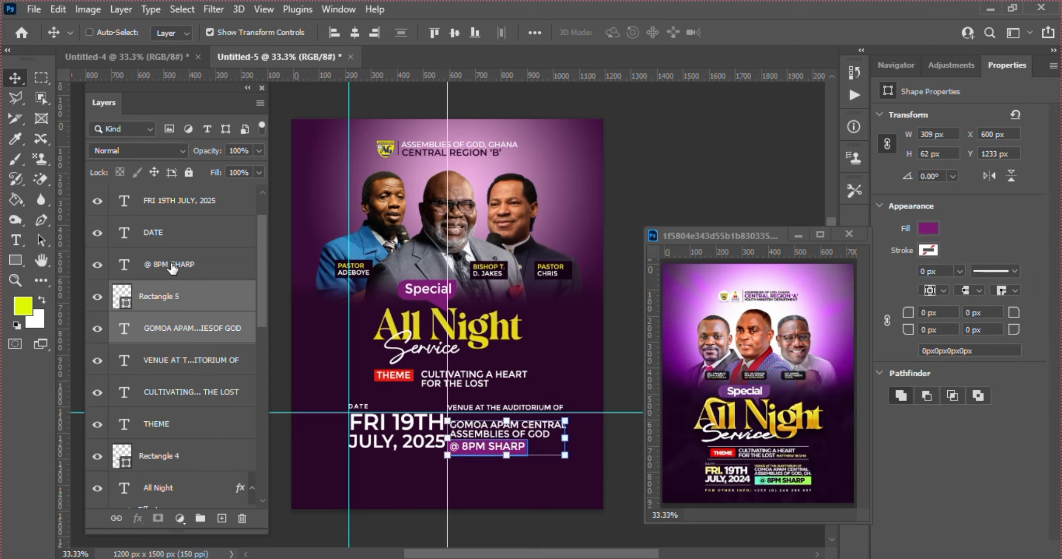
ctrl+click(172, 264)
key(shift+Up)
key(shift+Up)
key(shift+Up)
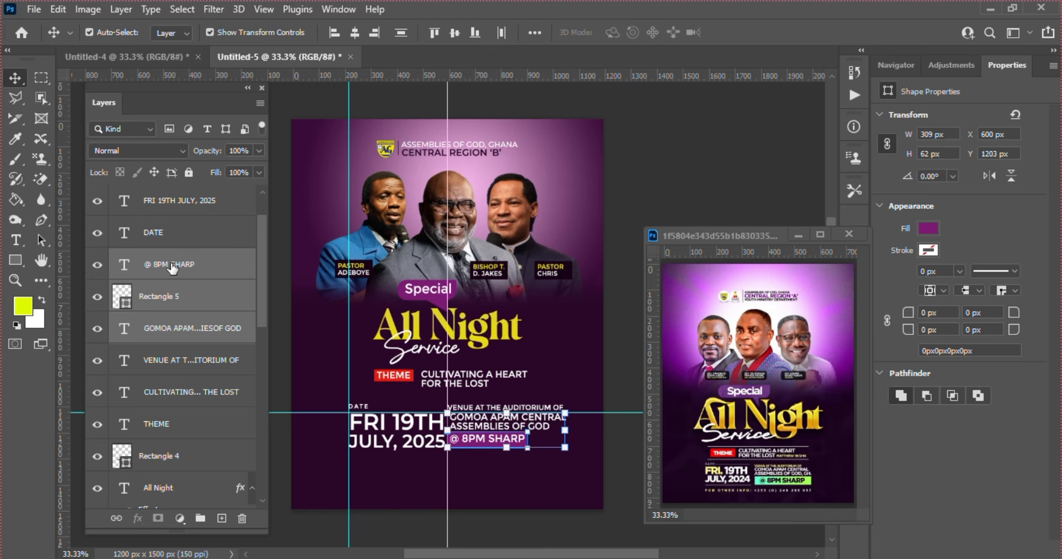
click(398, 490)
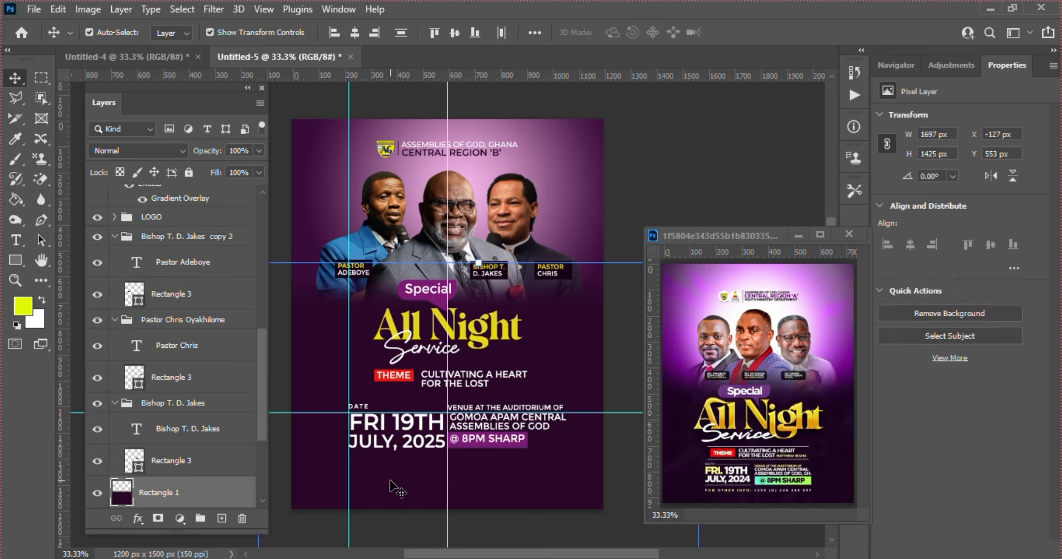
Add a vertical guide along the left edge of the GOMOA APAM CENTRAL ASSEMBLIES OF GOD text
click(490, 432)
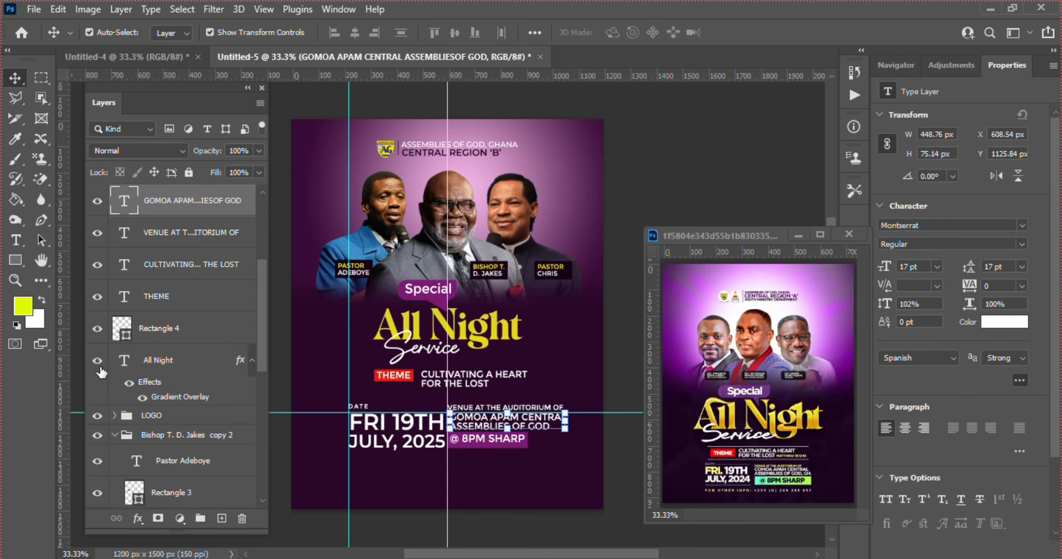
drag(70, 367, 449, 372)
click(529, 494)
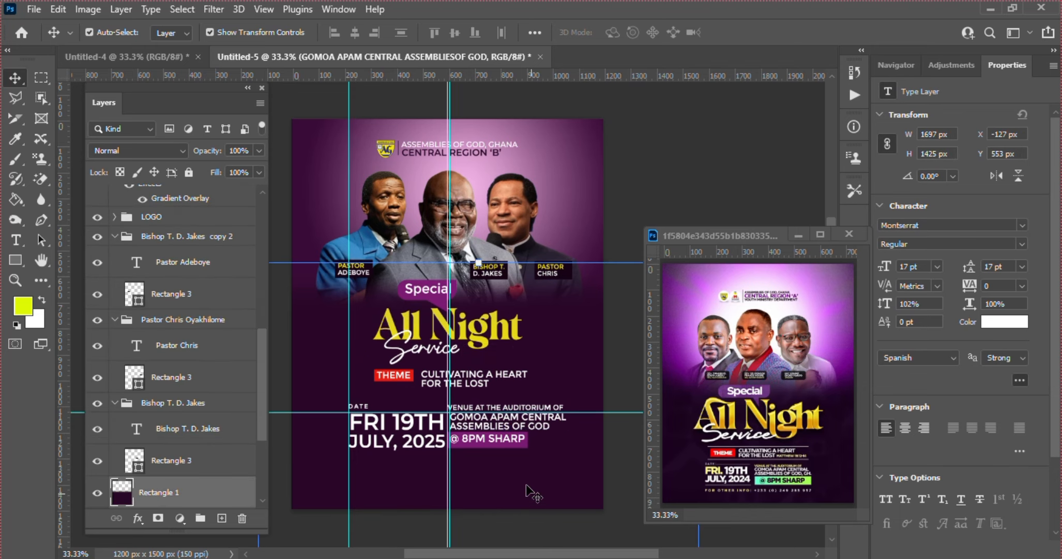
Move the @ 8PM SHARP text and its purple rectangle together left to the new guide, with the rectangle at X 607 px
click(507, 443)
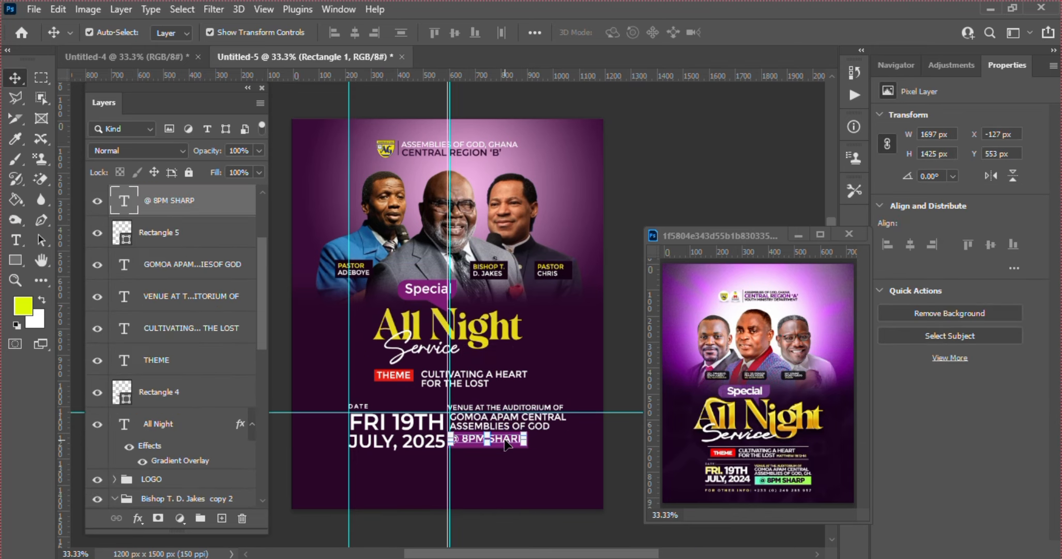
click(180, 233)
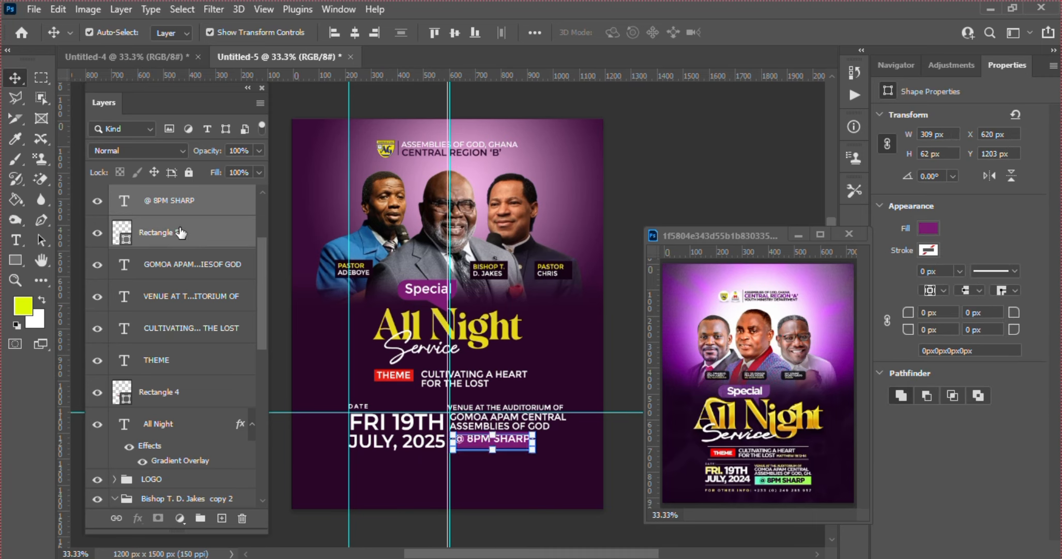
key(Left)
key(Left)
key(Left)
key(Left)
key(Left)
key(Left)
key(Left)
key(Left)
key(Left)
key(Left)
key(Left)
key(Left)
key(Left)
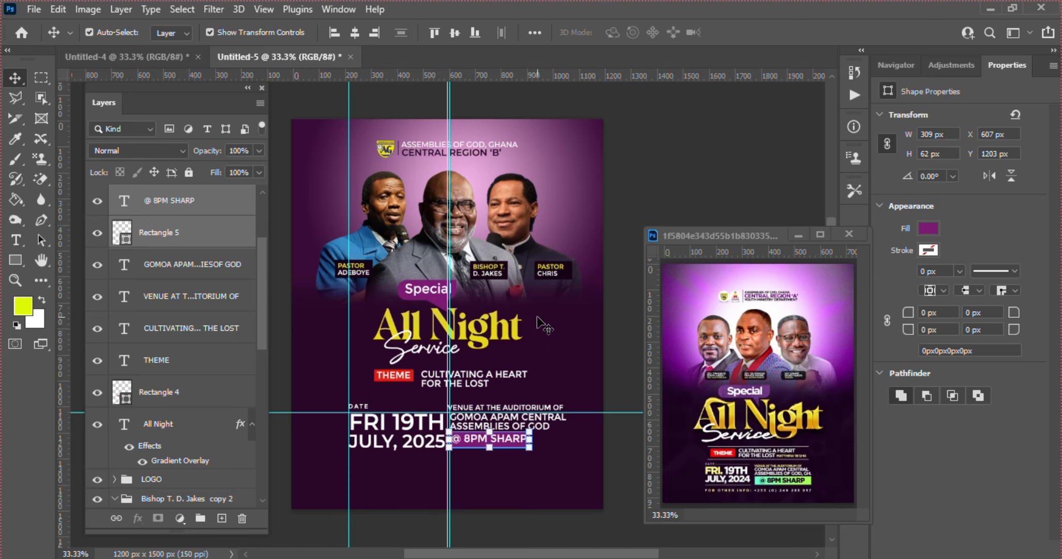
click(552, 363)
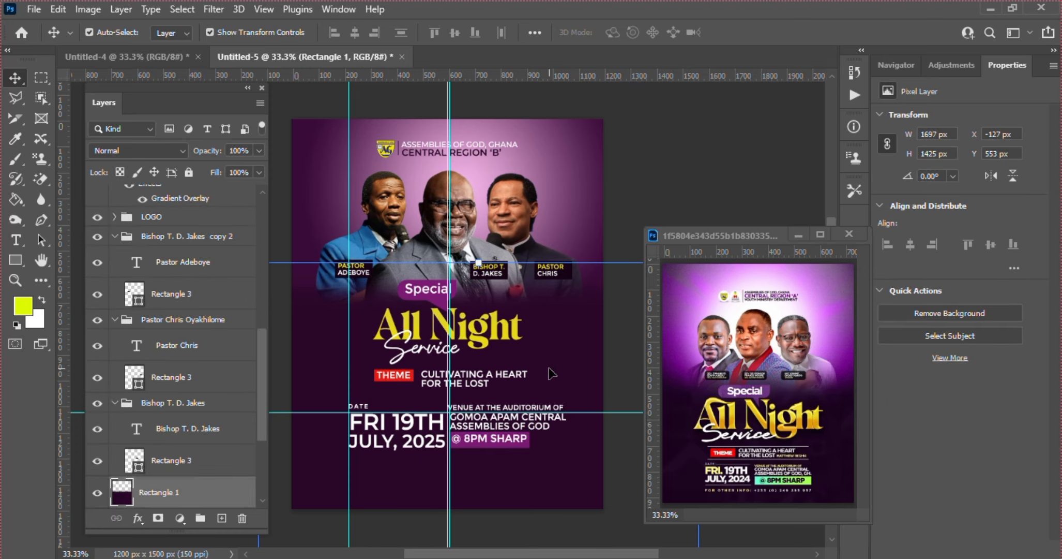
Recolour the VENUE AT THE AUDITORIUM OF text to a muted yellow, dcd345, based on the All Night title
click(518, 410)
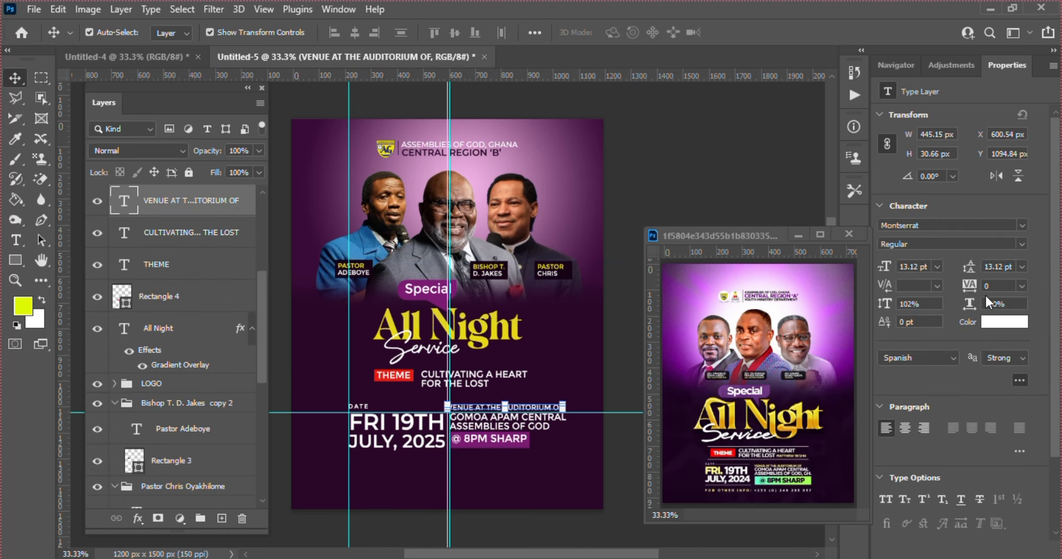
click(993, 322)
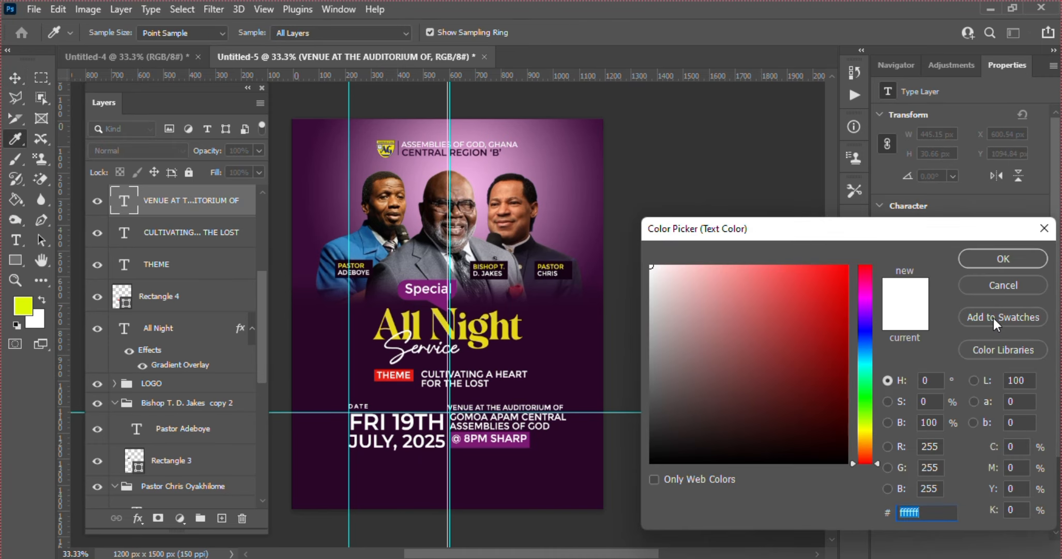
click(476, 338)
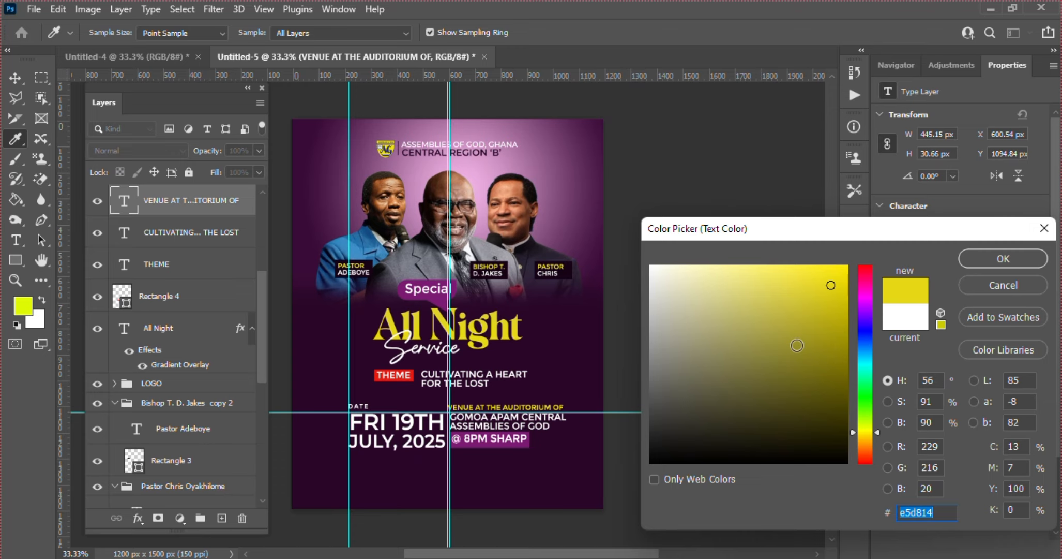
mouse_move(797, 345)
mouse_down()
mouse_move(780, 327)
mouse_move(791, 317)
mouse_up()
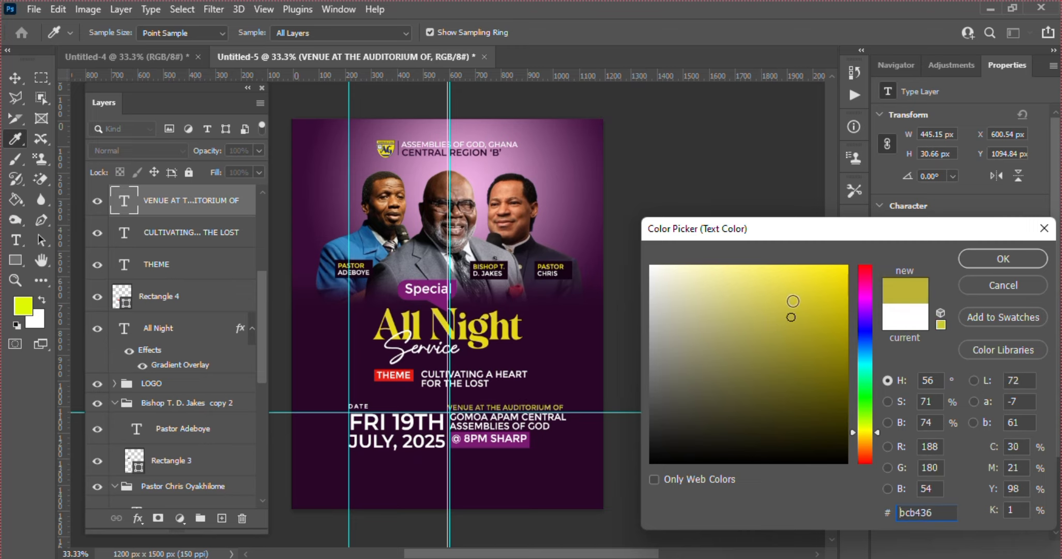
click(792, 290)
click(791, 287)
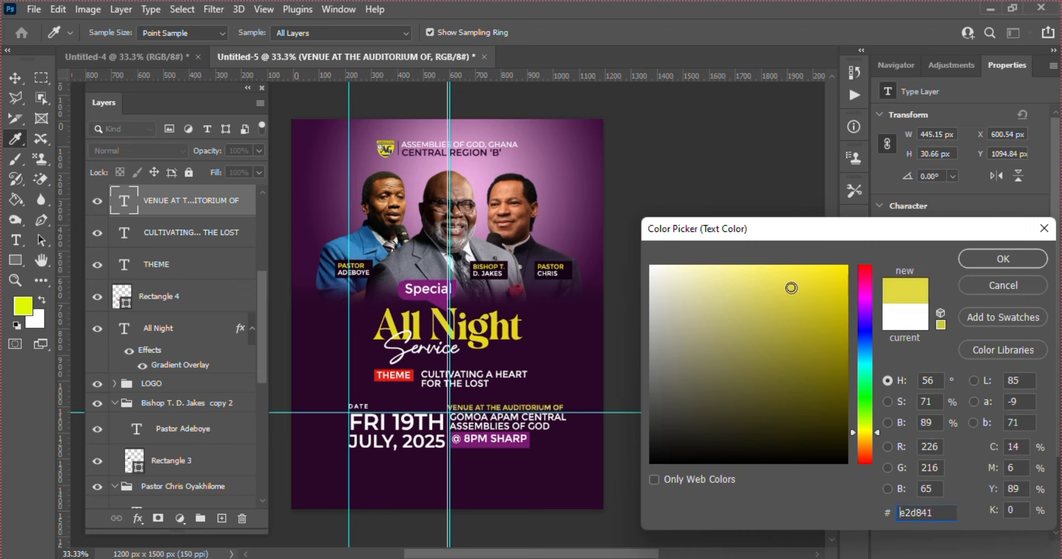
drag(788, 289, 786, 292)
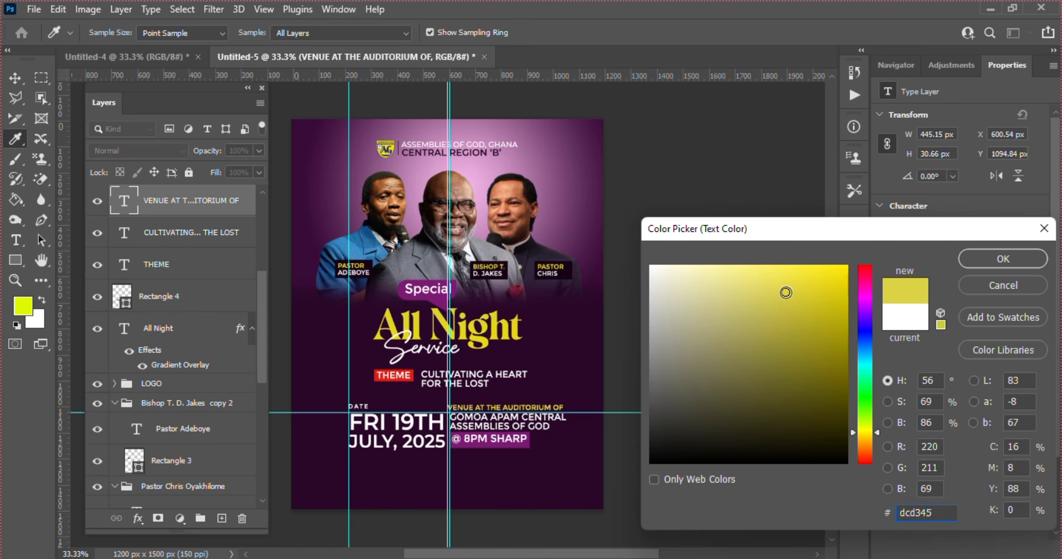
key(Return)
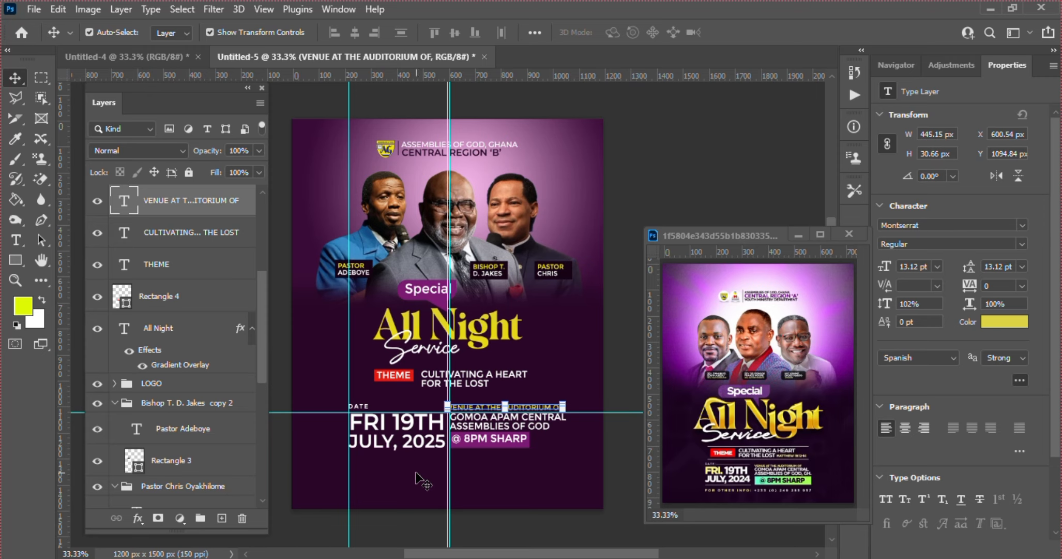
Draw a horizontal line about 302 px wide and 1 px thick from the DATE label to the venue text
click(358, 410)
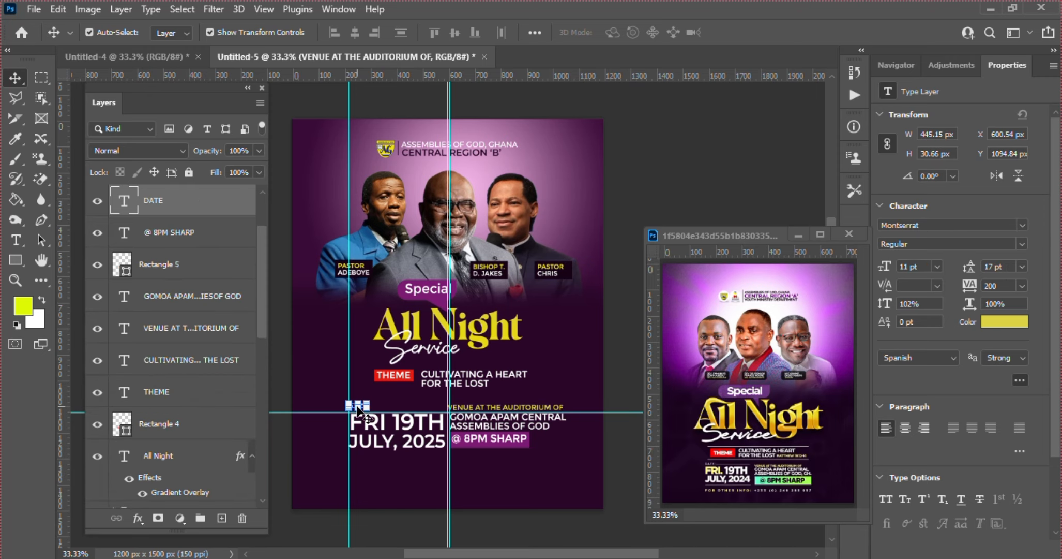
right_click(17, 261)
click(54, 321)
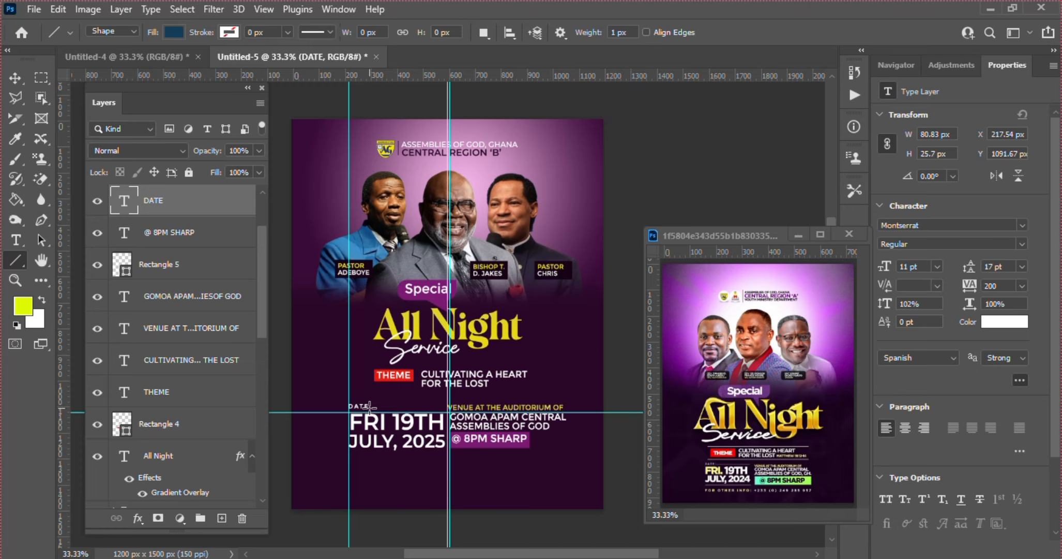
drag(369, 406, 443, 407)
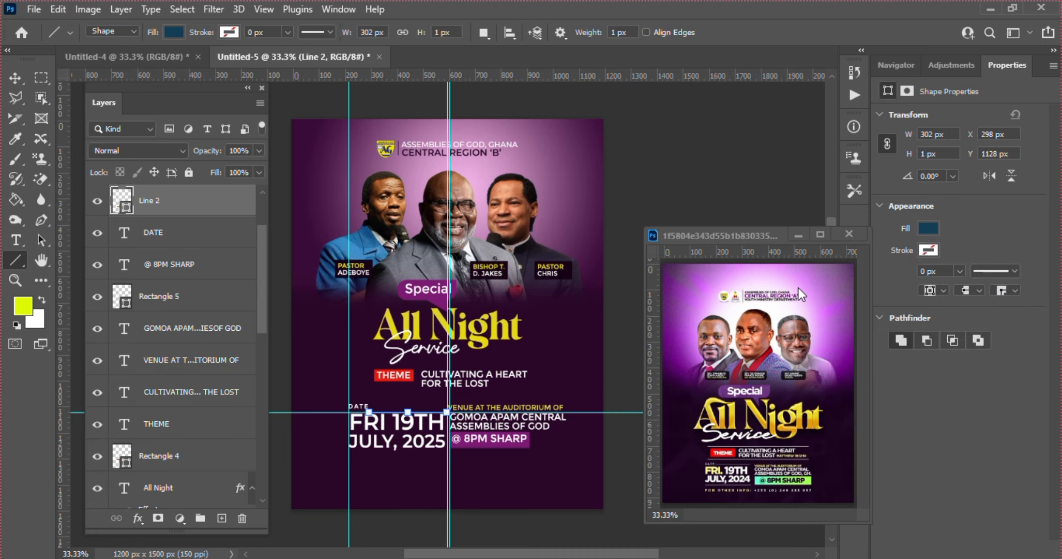
Change the fill of the new line beside the DATE label to white
click(930, 234)
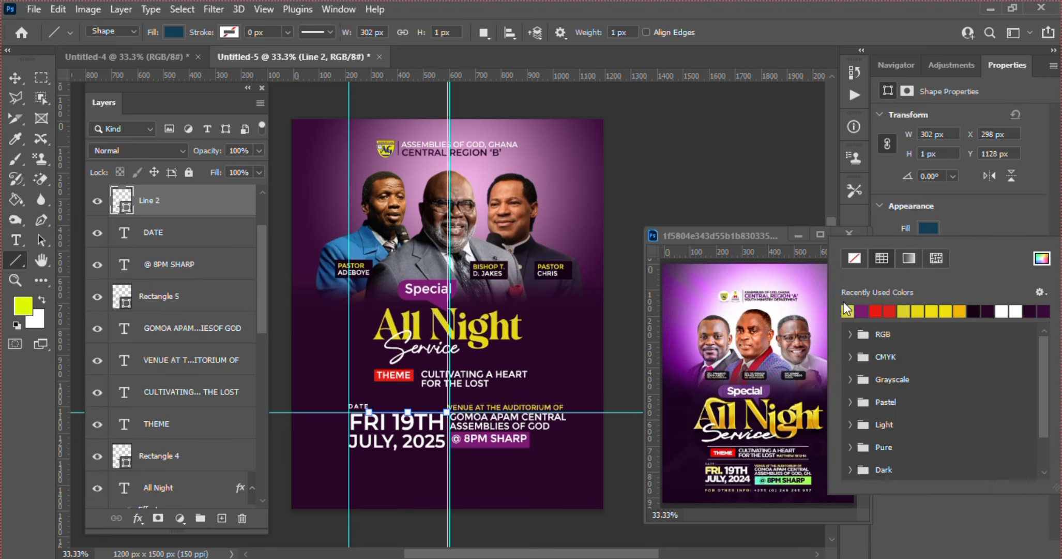
click(1006, 310)
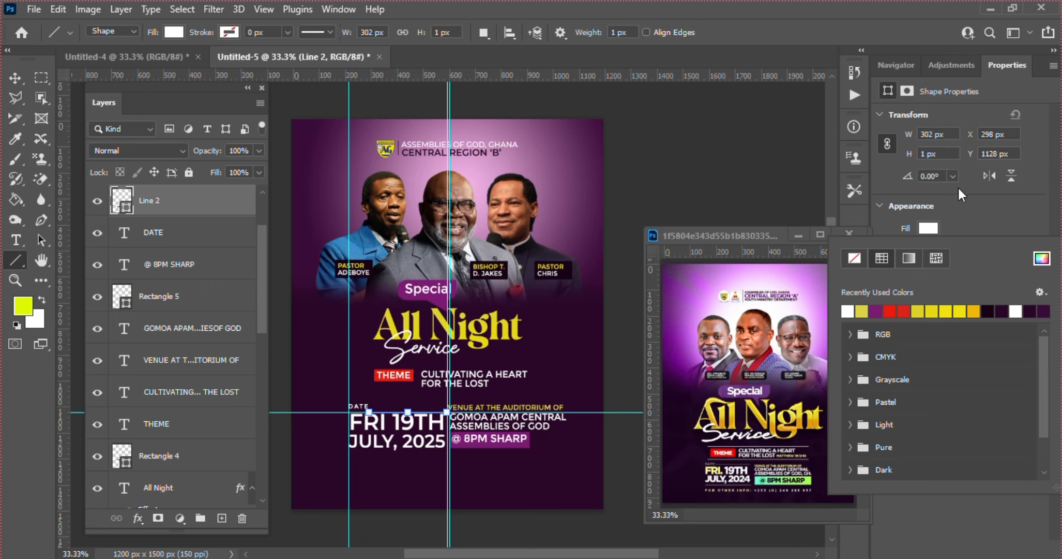
click(965, 205)
key(v)
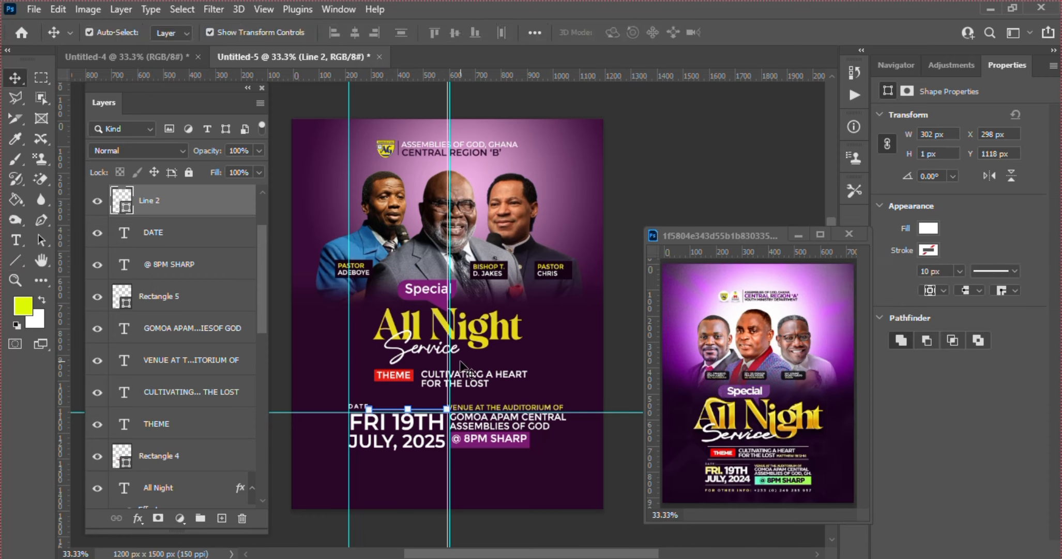
Try placing the white line beneath the JULY, 2025 text, at Y 1278 px
key(shift+Up)
key(shift+Down)
key(ctrl)
key(shift+Down)
key(shift+Down)
key(shift+Down)
key(shift+Down)
key(shift+Down)
key(shift+Down)
key(shift+Down)
key(shift+Down)
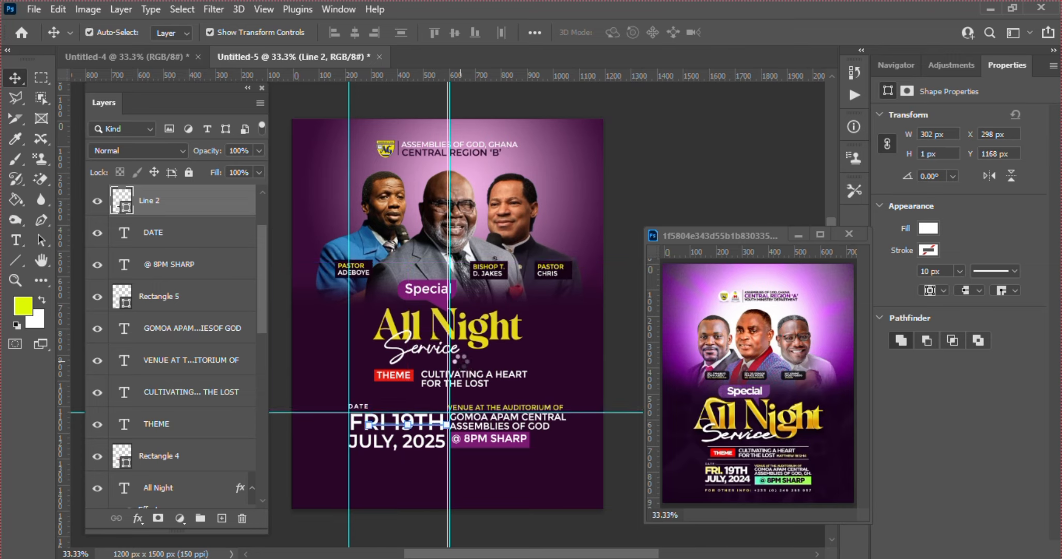
key(shift+Down)
key(shift+Down)
key(shift+Down)
key(shift+Down)
key(shift+Down)
key(shift+Down)
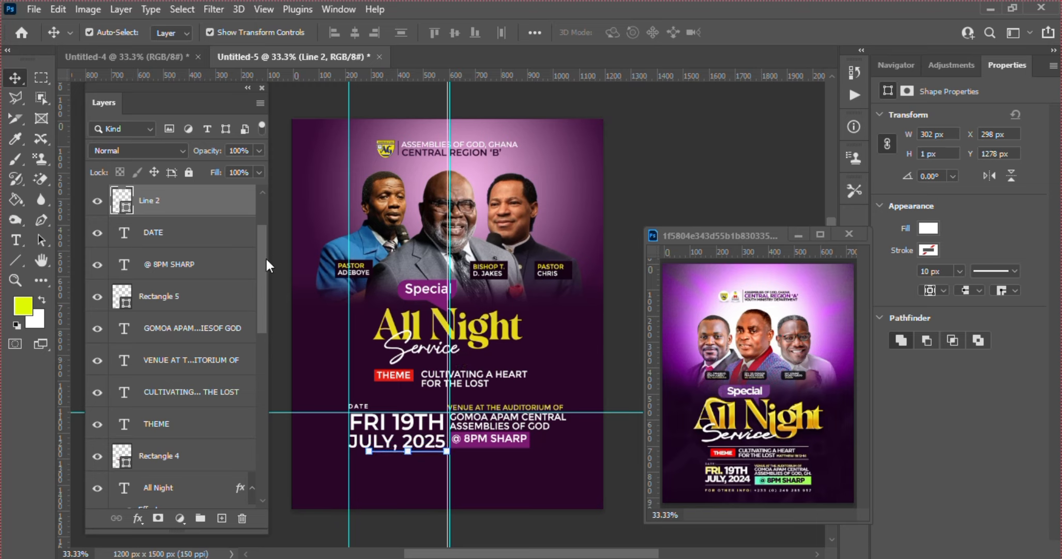
Return the white line to the space beside the DATE label, at Y 1118 px
drag(266, 257, 261, 227)
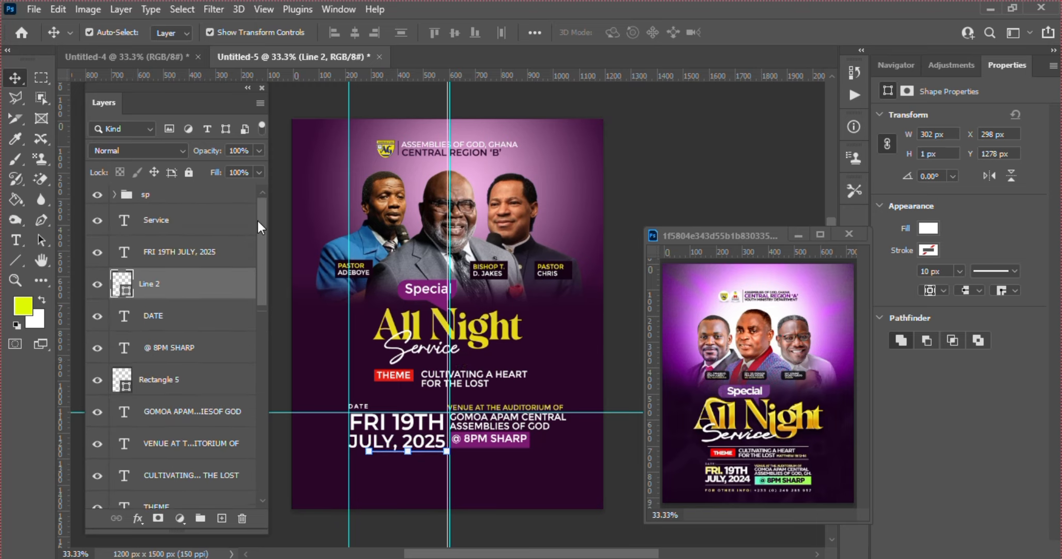
key(shift+Up)
key(shift+Up)
key(shift+Up)
key(shift+Up)
key(shift+Up)
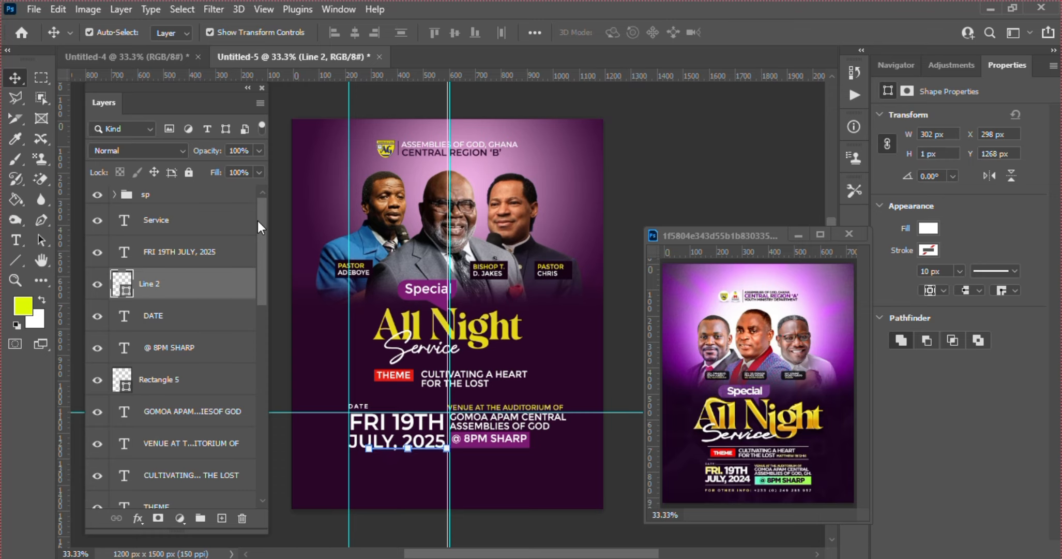
key(shift+Up)
key(shift+Up)
key(shift+Up)
key(shift+Up)
key(shift+Up)
key(shift+Up)
key(shift+Up)
key(shift+Up)
key(shift+Up)
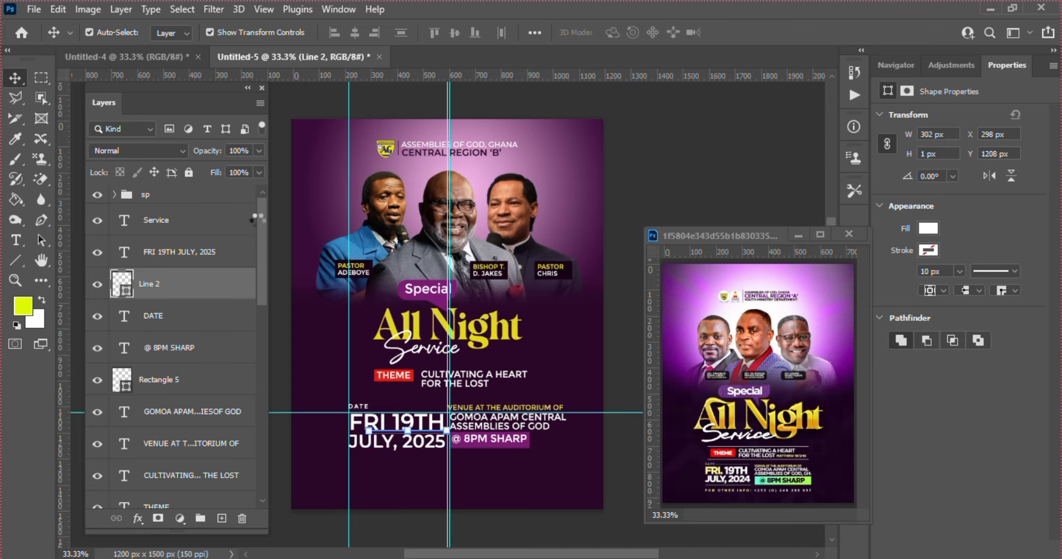
key(shift+Up)
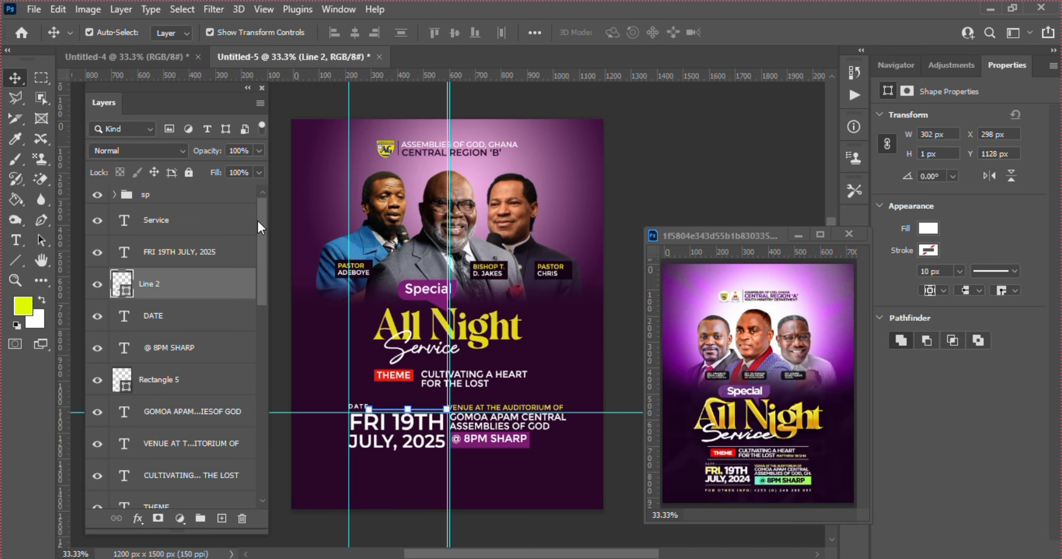
Try shifting the white line down over the FRI 19TH text, to Y 1158 px
click(233, 316)
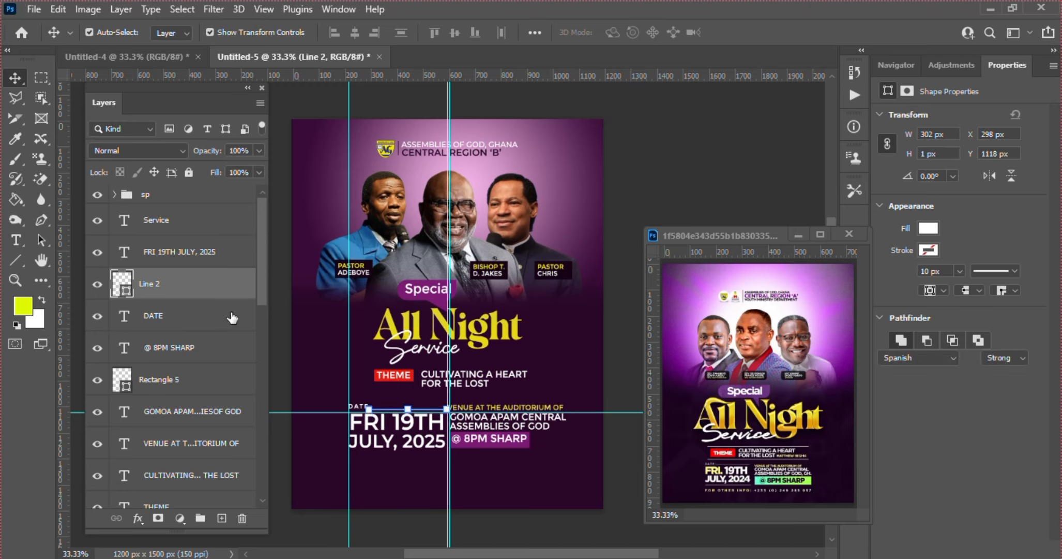
click(210, 292)
key(ctrl)
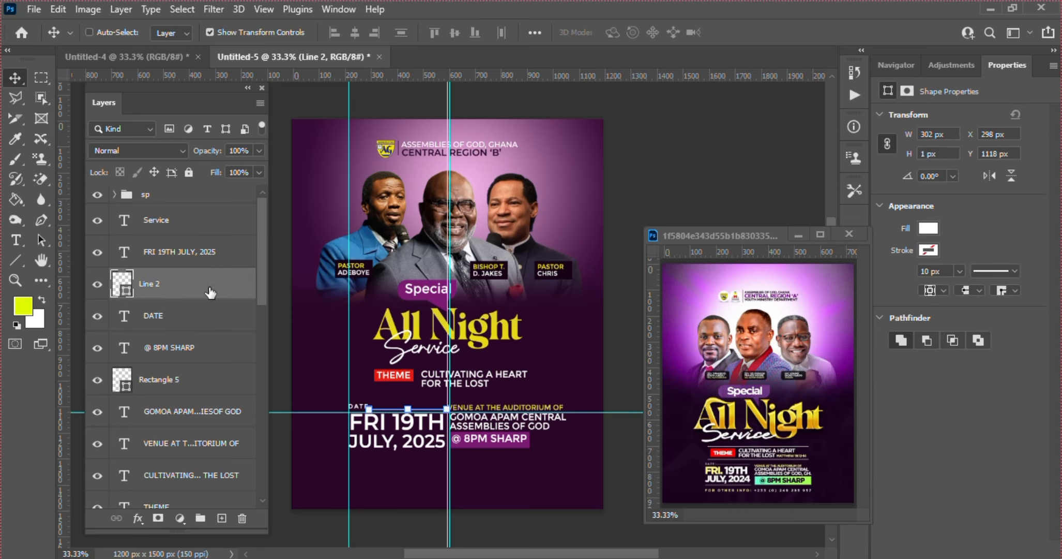
key(shift+Down)
key(shift+Down)
key(shift+Down)
key(shift+Down)
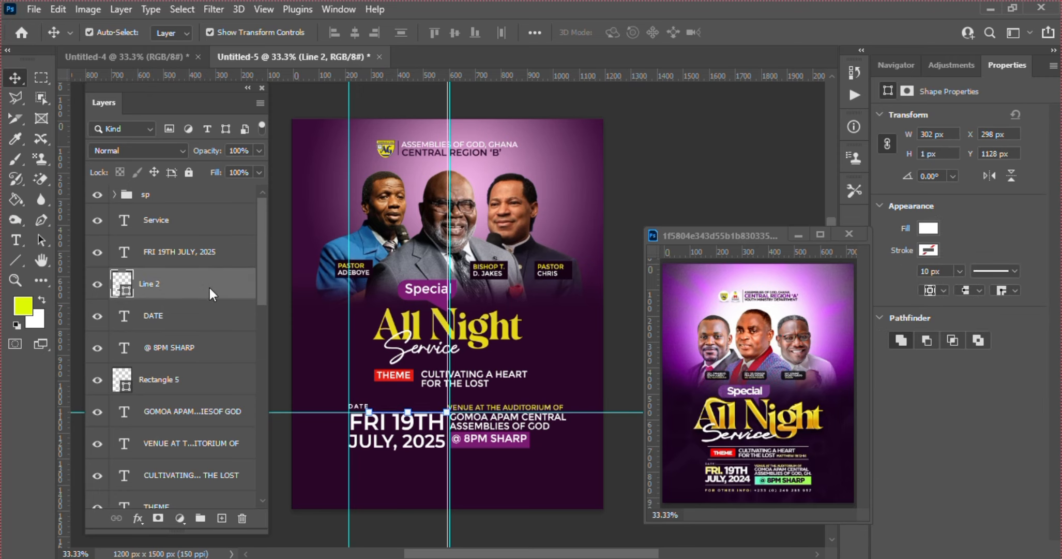
key(ctrl)
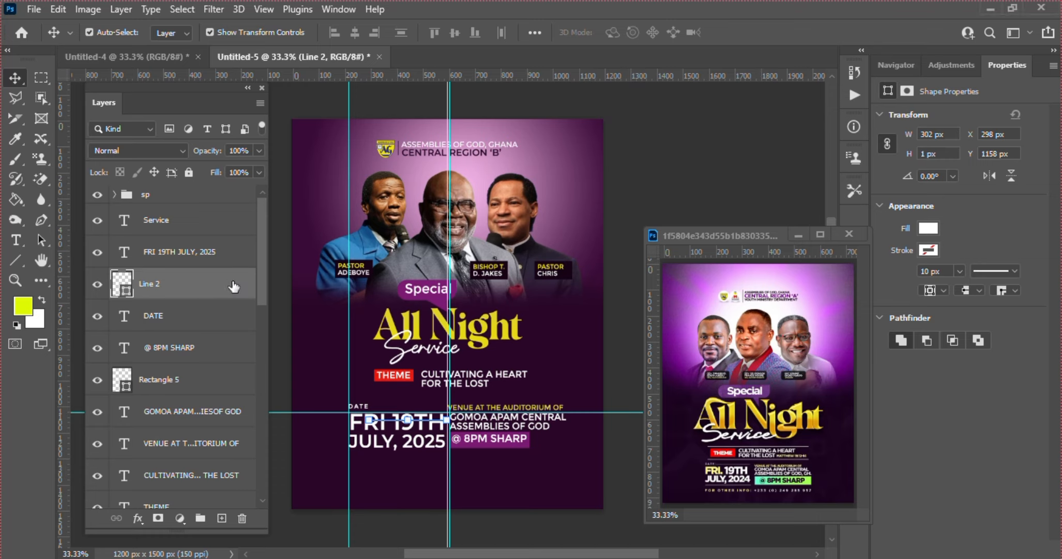
Nudge the white line up until it sits beside the DATE label at Y 1113 px
key(Up)
key(Up)
key(Up)
key(Up)
key(Up)
key(Up)
key(Up)
key(Up)
key(Up)
key(Up)
key(Up)
key(Up)
key(Up)
key(Up)
key(Up)
key(Up)
key(Up)
key(Up)
key(Up)
key(Up)
key(Up)
key(Up)
key(Up)
key(Up)
key(Up)
key(Up)
key(Up)
key(Up)
key(Up)
key(Up)
key(Up)
key(Up)
key(Up)
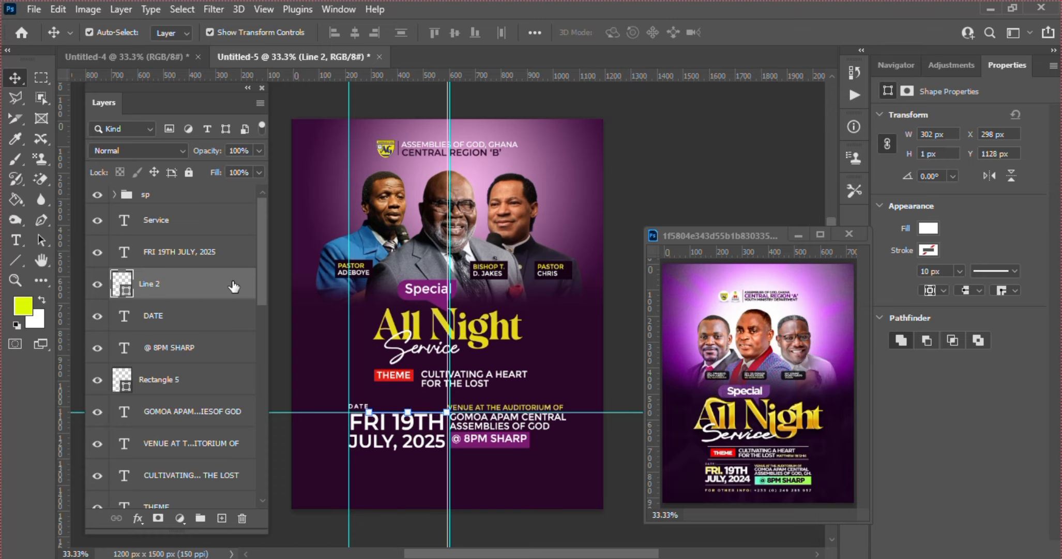
key(Up)
key(Up)
key(Up)
key(Up)
key(Up)
key(Up)
key(Up)
key(Up)
key(Up)
key(Up)
key(Up)
key(Up)
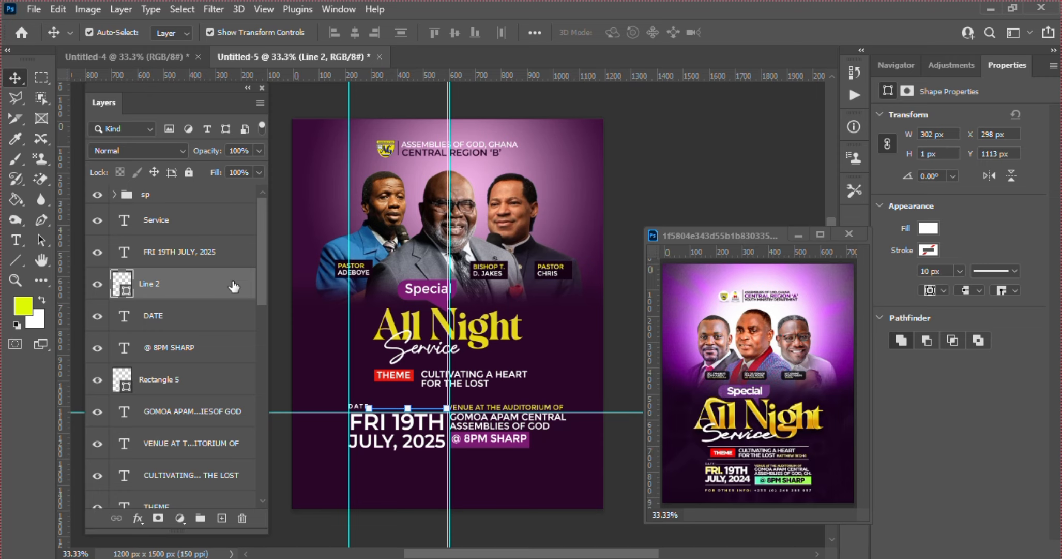
Draw a second white horizontal line about 379 px wide beneath the JULY, 2025 text, starting at the left guide
click(206, 254)
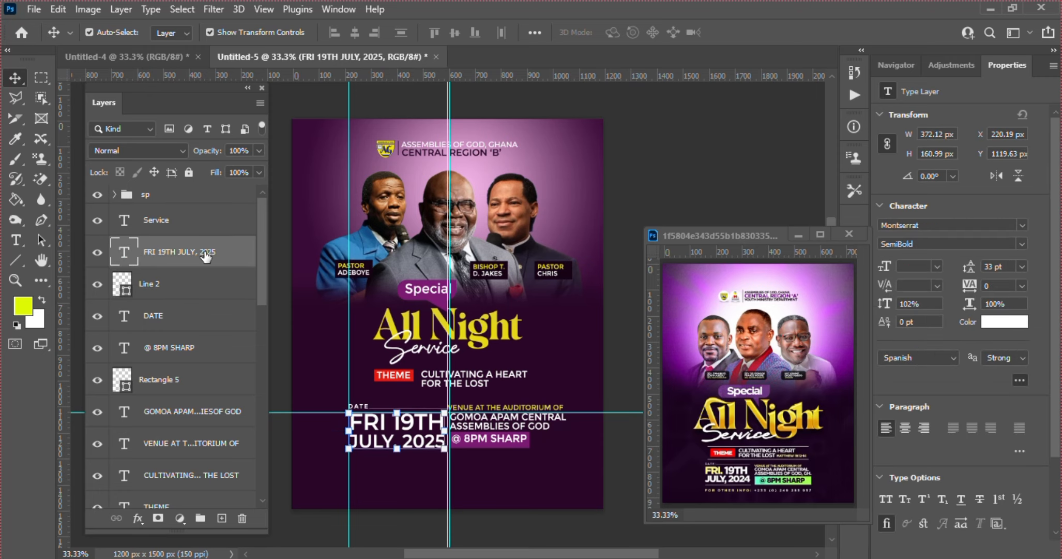
click(214, 293)
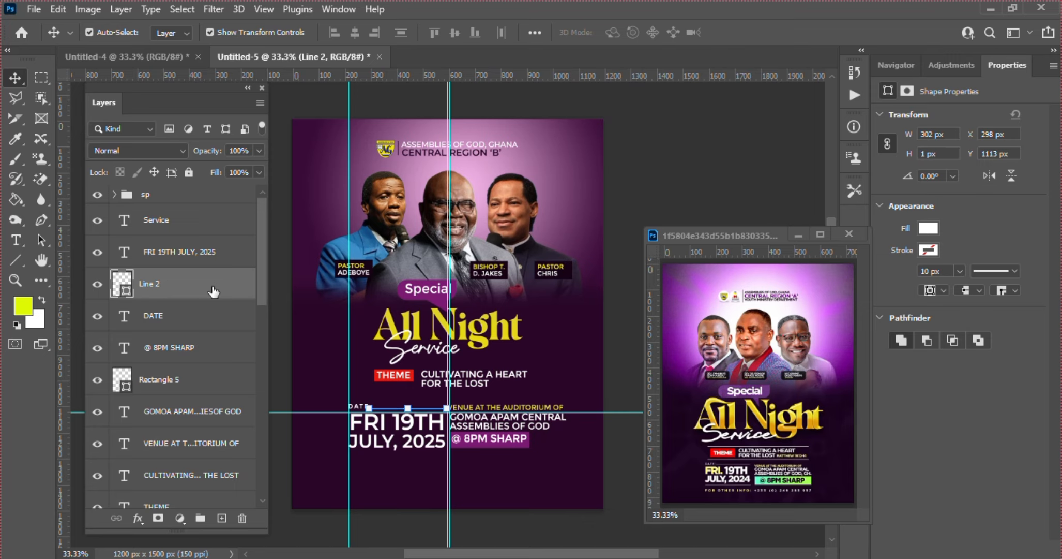
click(17, 260)
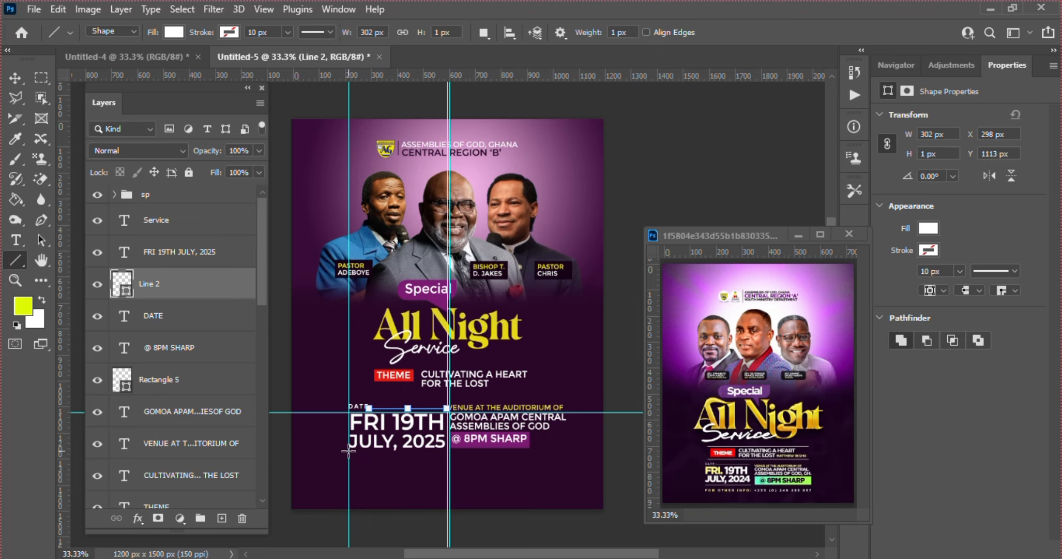
drag(349, 451, 446, 451)
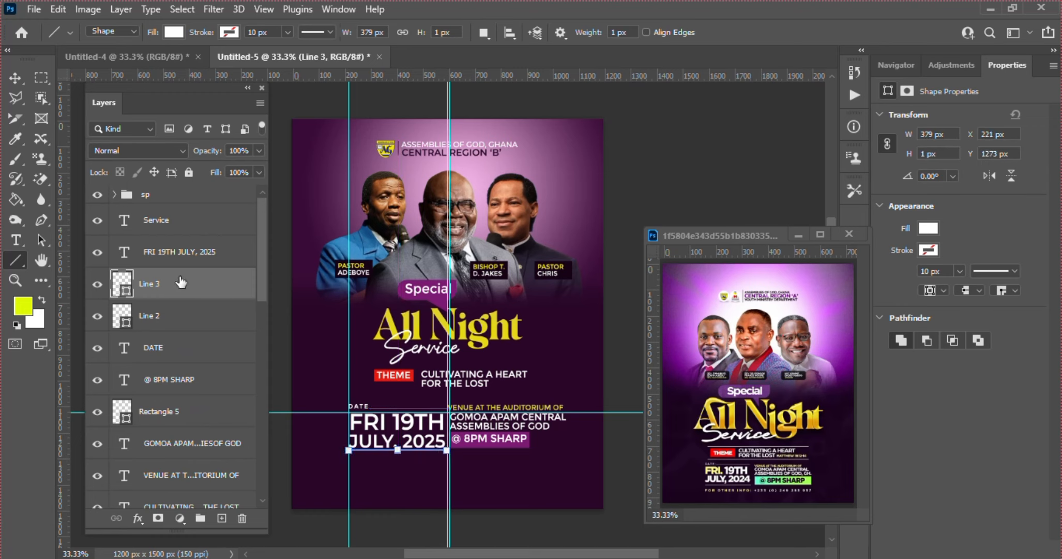
Draw a horizontal line about 625 px wide just above the THEME row, with its layer above the THEME text
key(v)
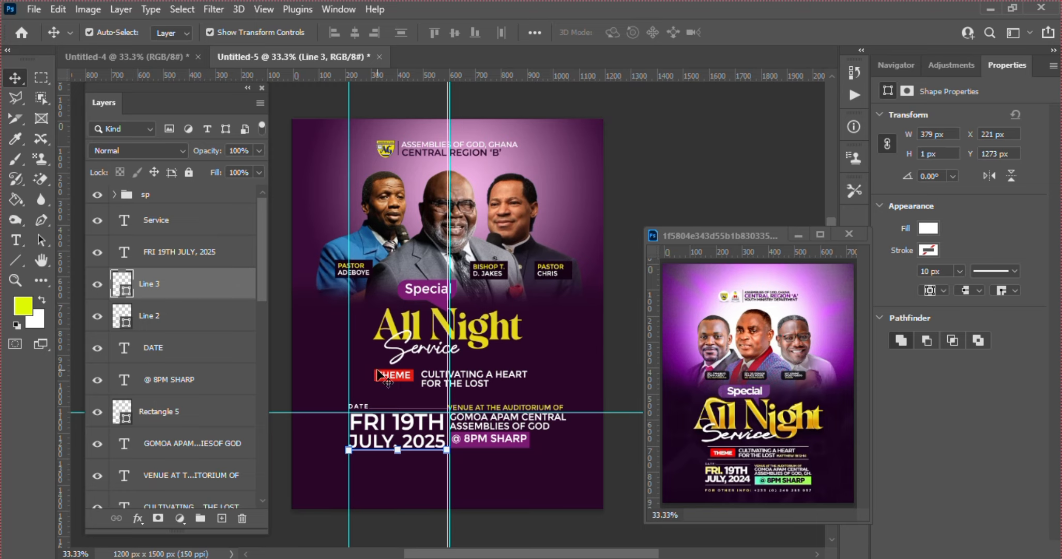
click(16, 260)
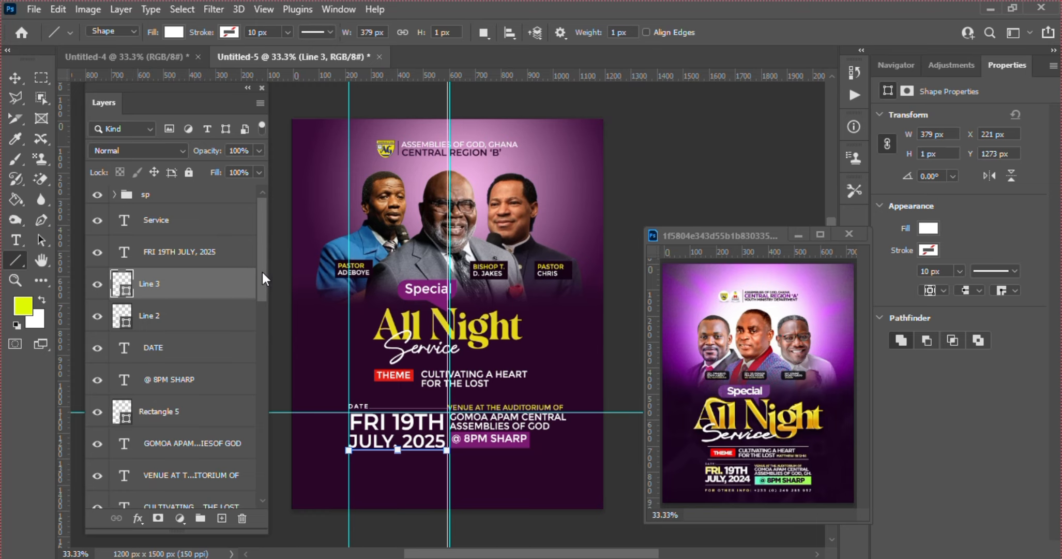
drag(259, 263, 266, 323)
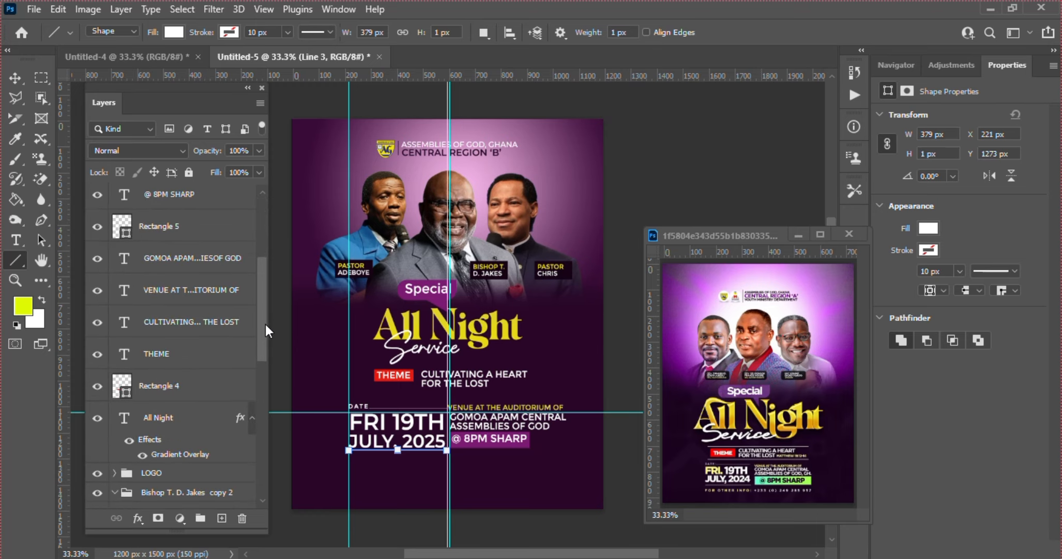
click(210, 362)
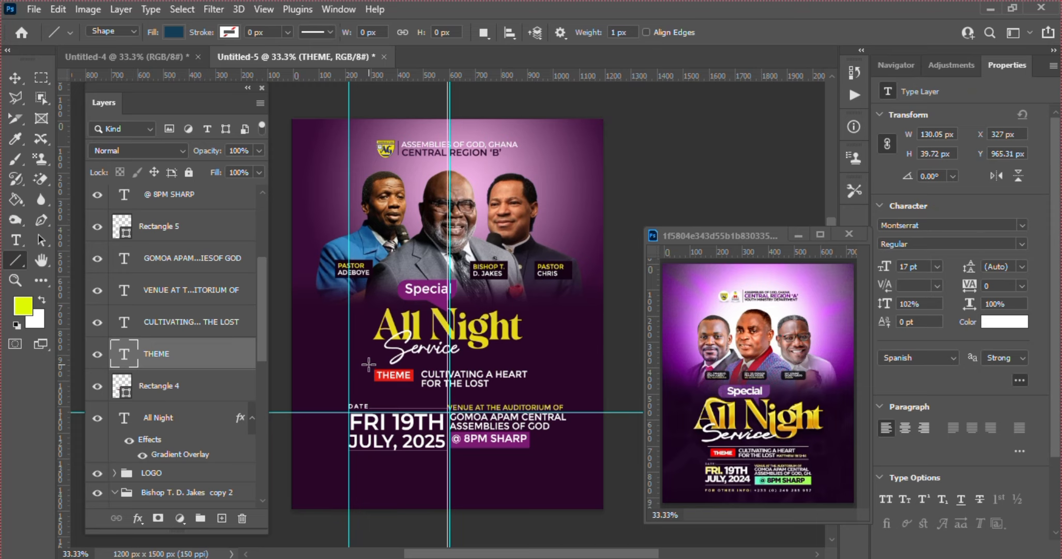
drag(369, 364, 531, 364)
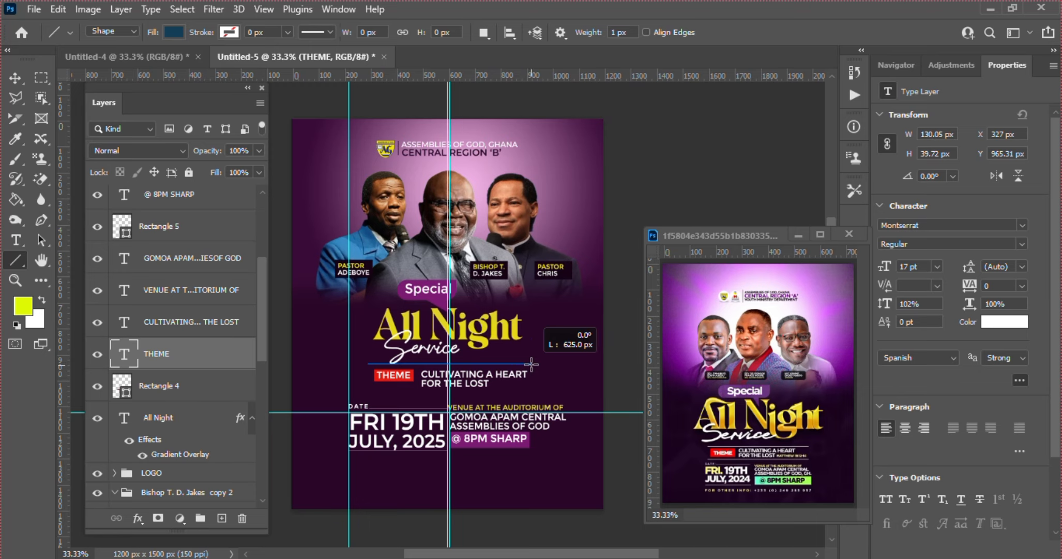
drag(531, 364, 531, 363)
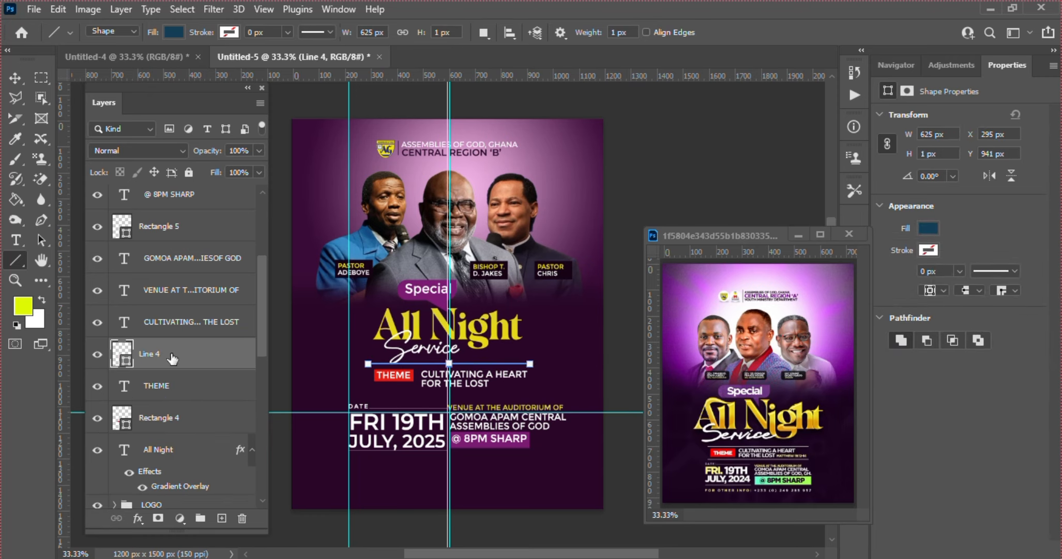
Duplicate the new line and move the copy straight down below the theme text, to Y 1036 px
key(ctrl+j)
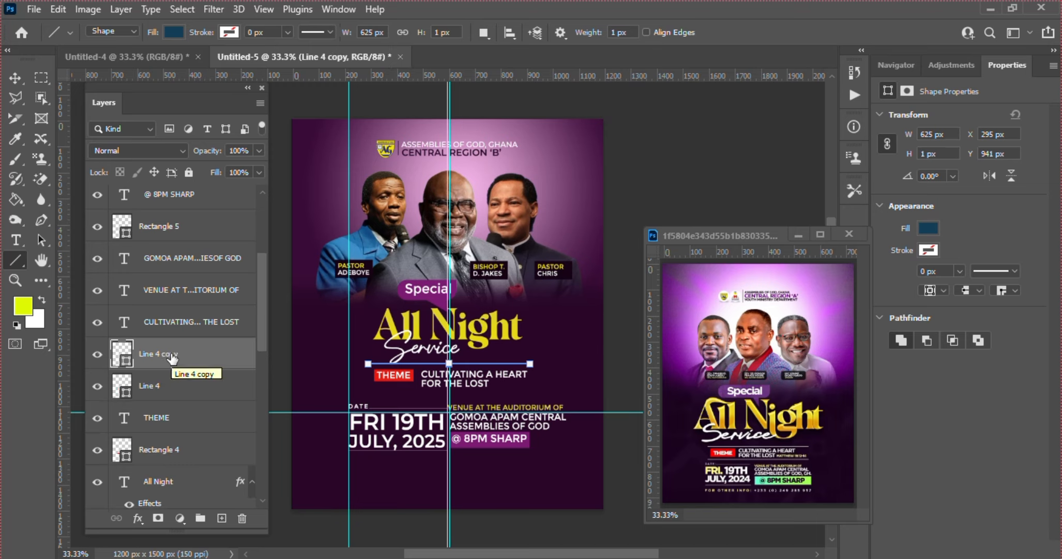
key(v)
key(Down)
key(Down)
key(Down)
key(Down)
key(Down)
key(Down)
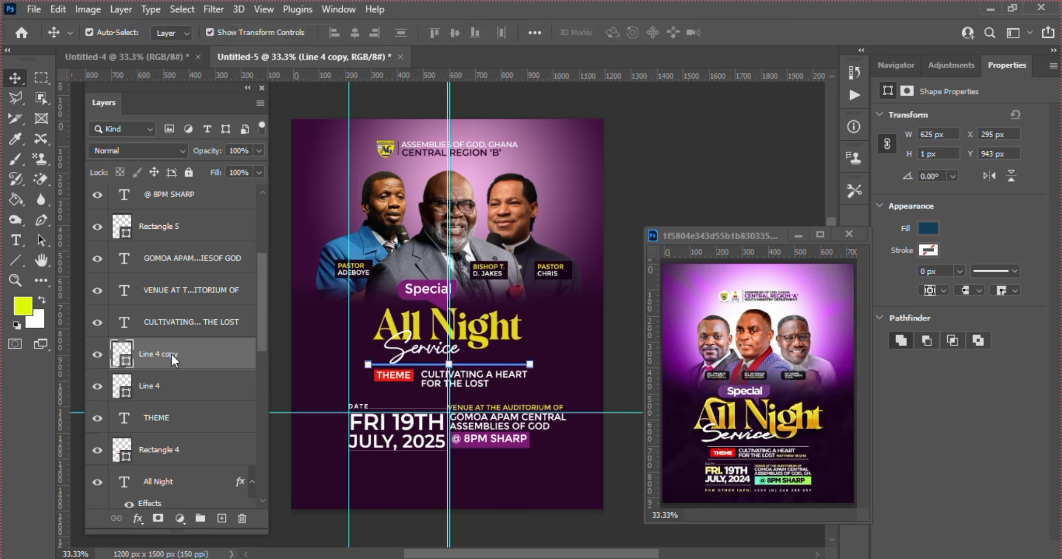
key(Down)
key(Down)
key(Down)
key(Down)
key(Down)
key(Down)
key(Down)
key(Down)
key(Down)
key(Down)
key(Down)
key(Down)
key(Down)
key(Down)
key(Down)
key(Down)
key(Down)
key(Down)
key(Down)
key(Down)
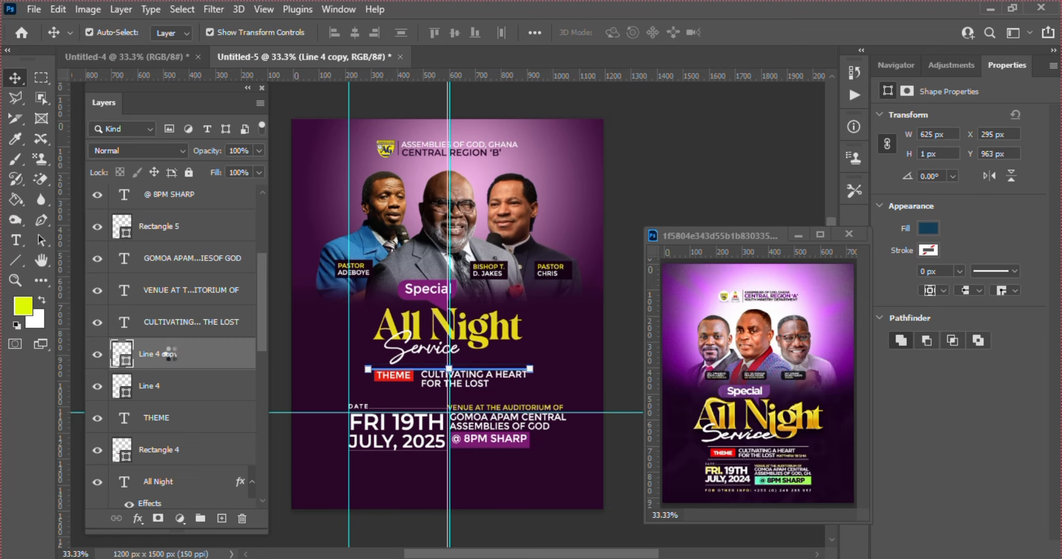
key(Down)
key(Down)
key(Down)
key(Down)
key(Down)
key(Down)
key(Down)
key(Down)
key(Down)
key(Down)
key(Down)
key(Down)
key(Down)
key(Down)
key(Down)
key(Down)
key(Down)
key(Down)
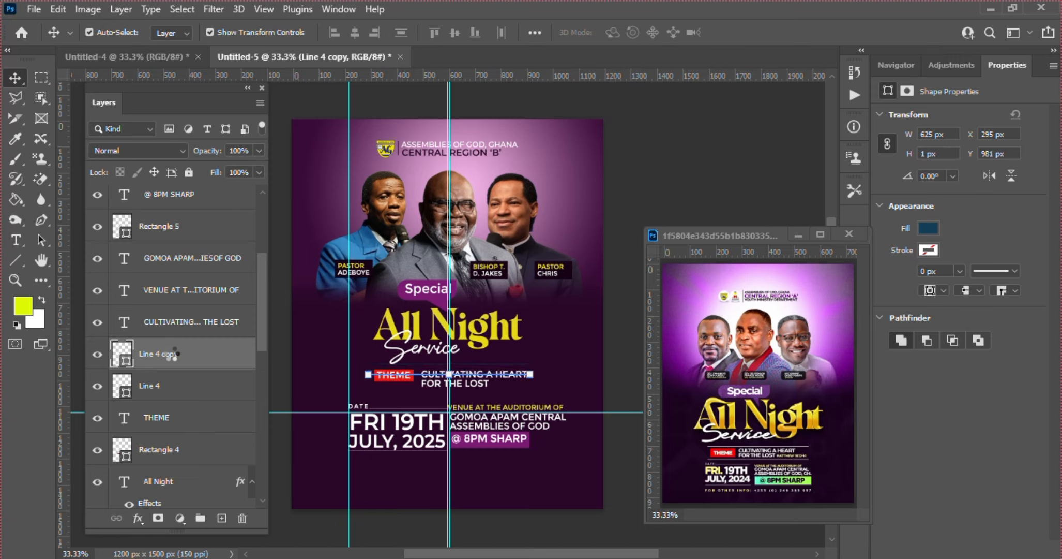
key(Down)
key(Down)
key(Down)
key(Down)
key(Down)
key(Down)
key(Down)
key(Down)
key(Down)
key(Down)
key(Down)
key(Down)
key(Down)
key(Down)
key(Down)
key(Down)
key(Down)
key(Down)
key(Down)
key(Down)
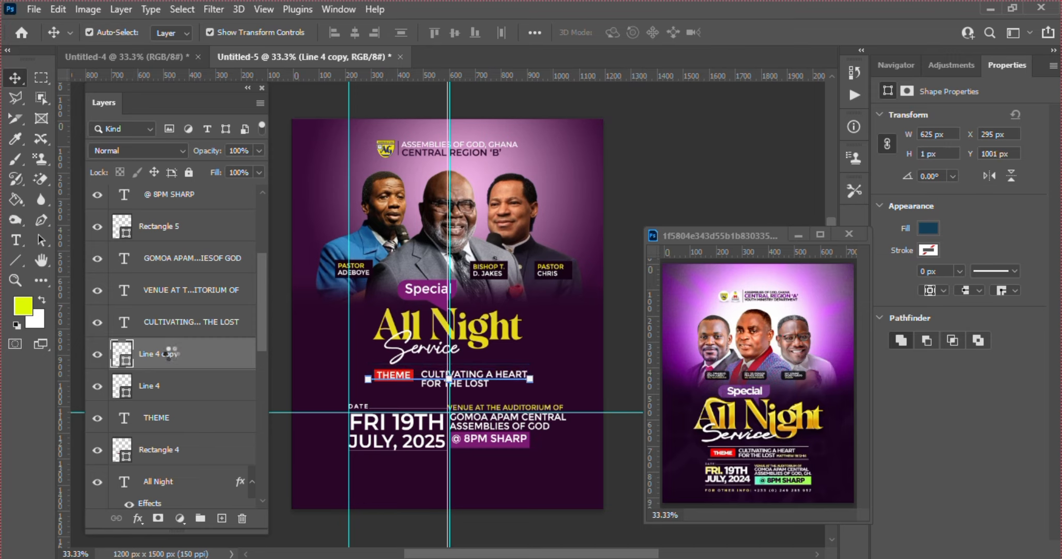
key(Down)
key(Down)
key(Down)
key(Down)
key(Down)
key(Down)
key(Down)
key(Down)
key(Down)
key(Down)
key(Down)
key(Down)
key(Down)
key(Down)
key(Down)
key(Down)
key(Down)
key(Down)
key(Down)
key(Down)
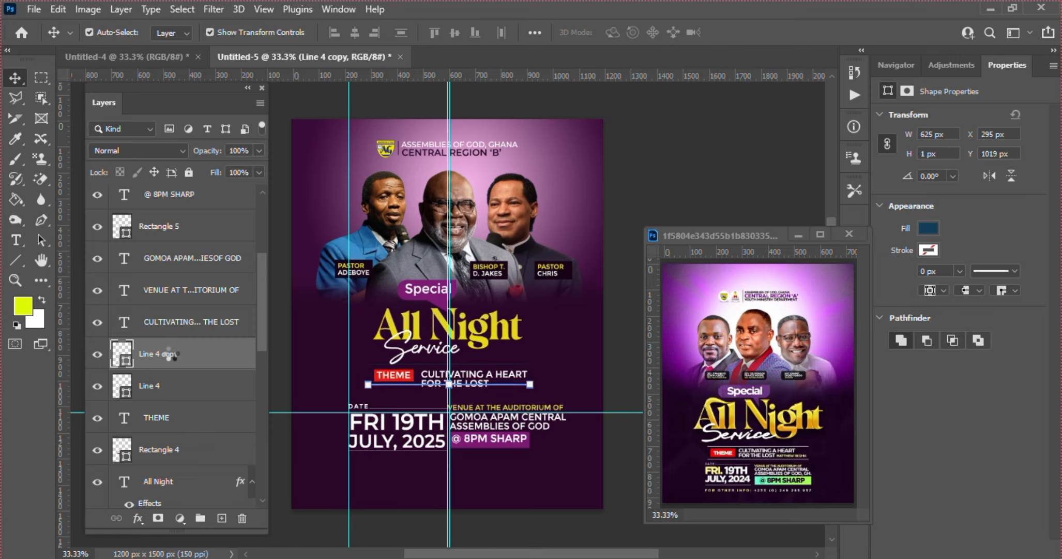
key(Down)
key(Down)
key(Down)
key(Down)
key(Down)
key(Down)
key(Down)
key(Down)
key(Down)
key(Down)
key(Down)
key(Down)
key(Down)
key(Down)
key(Down)
key(Down)
key(Down)
key(Down)
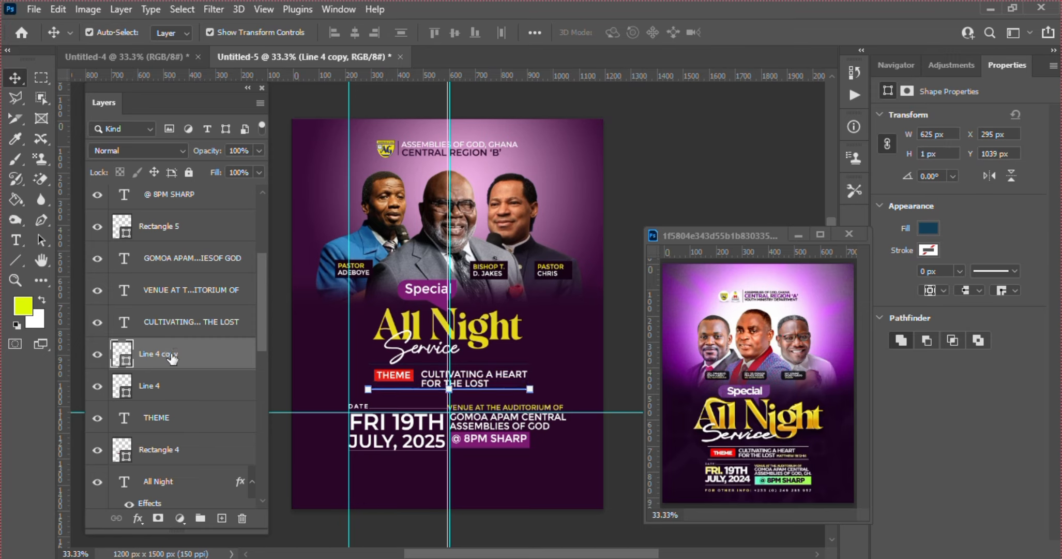
key(Down)
key(Down)
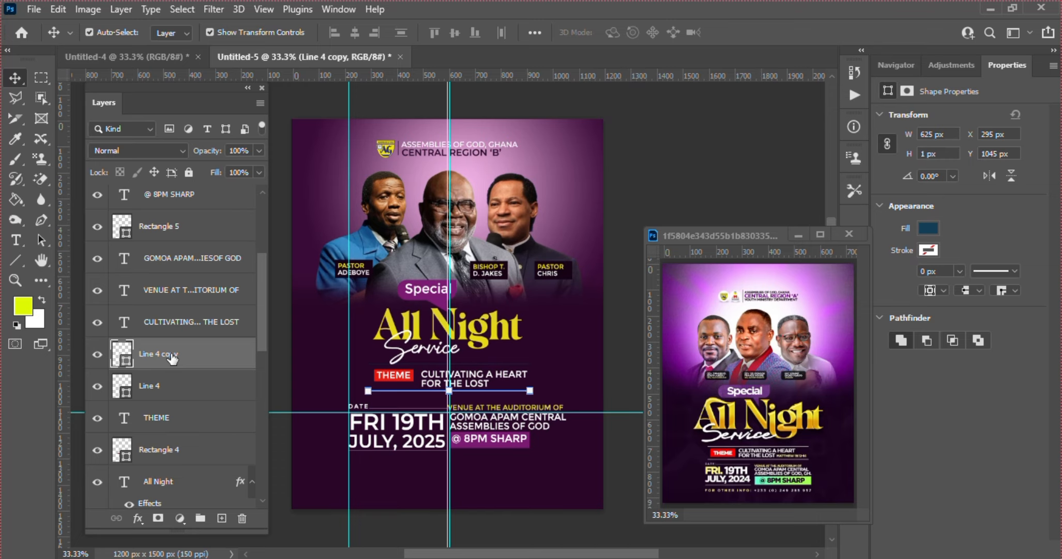
key(Up)
key(Up)
key(Up)
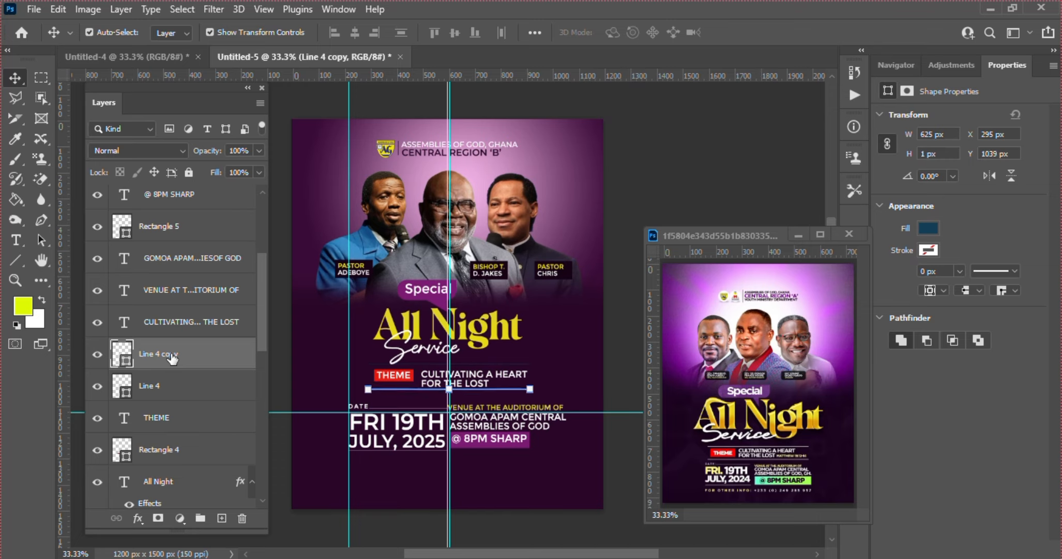
key(Up)
key(Up)
key(Up)
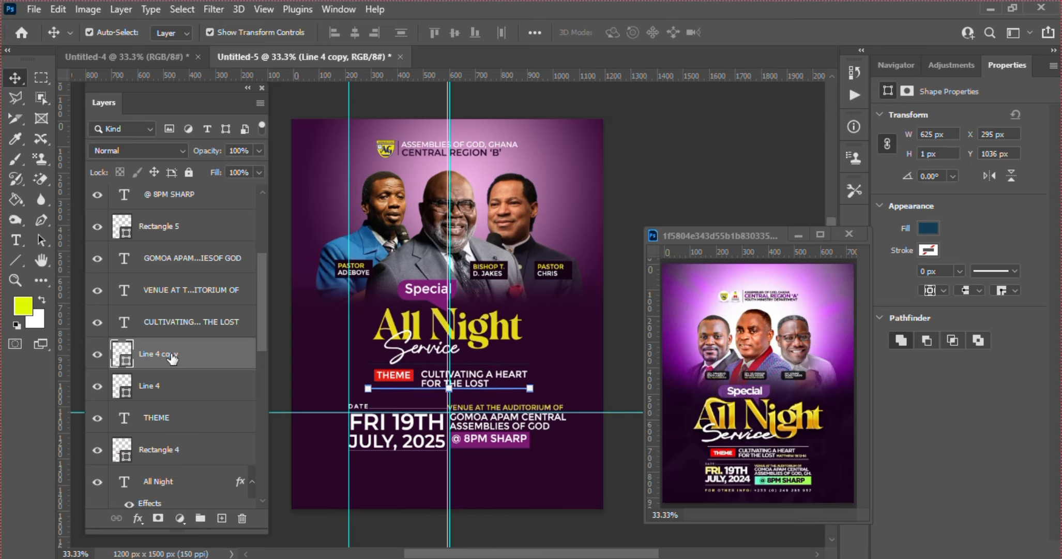
Move the original line down closer to the top of the theme text, to Y 957 px
click(196, 397)
key(Down)
key(Down)
key(Down)
key(Down)
key(Down)
key(Down)
key(Down)
key(Down)
key(Down)
key(Down)
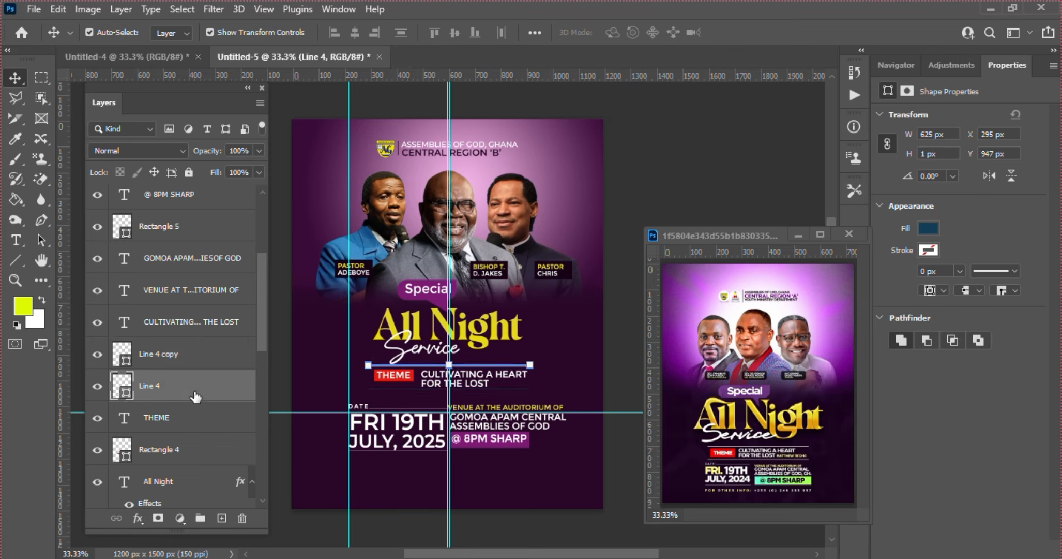
key(Down)
key(Down)
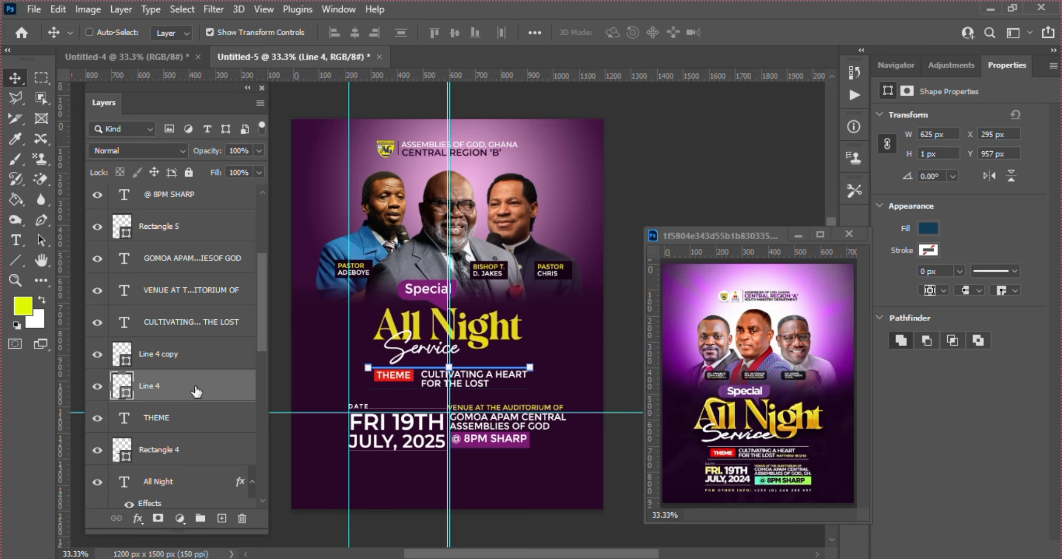
Set the fill of both lines around the theme text to white
shift+click(176, 358)
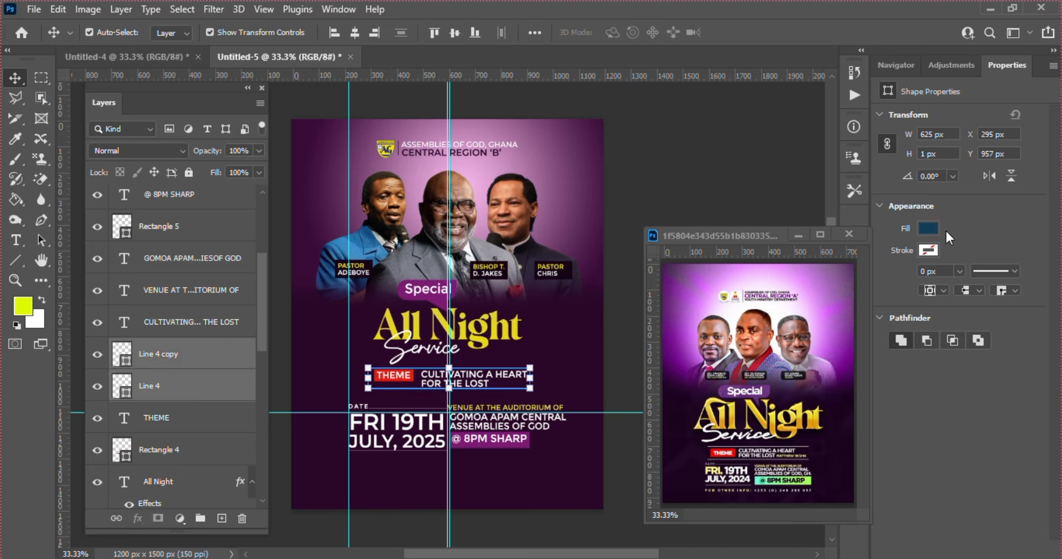
click(929, 228)
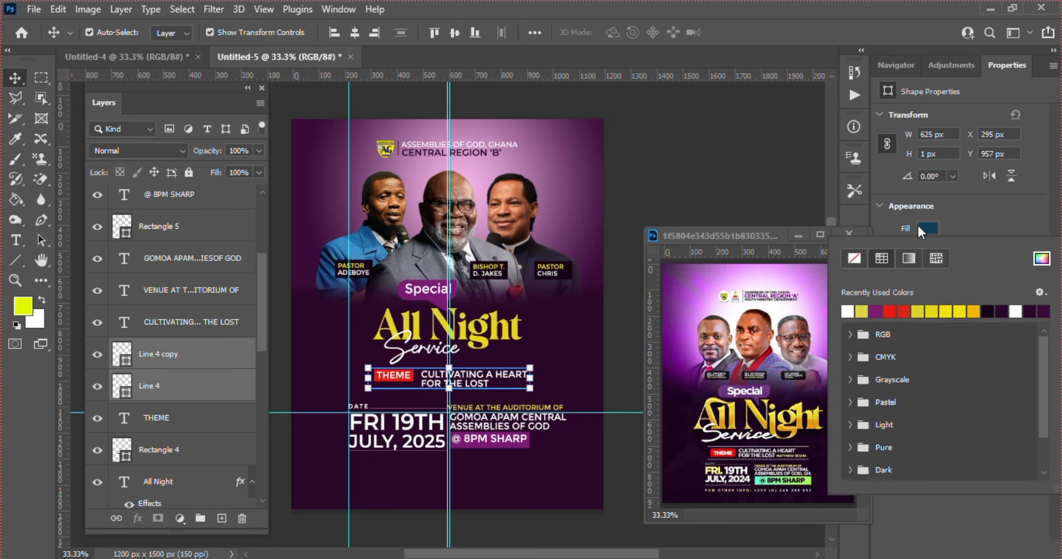
click(851, 310)
click(180, 401)
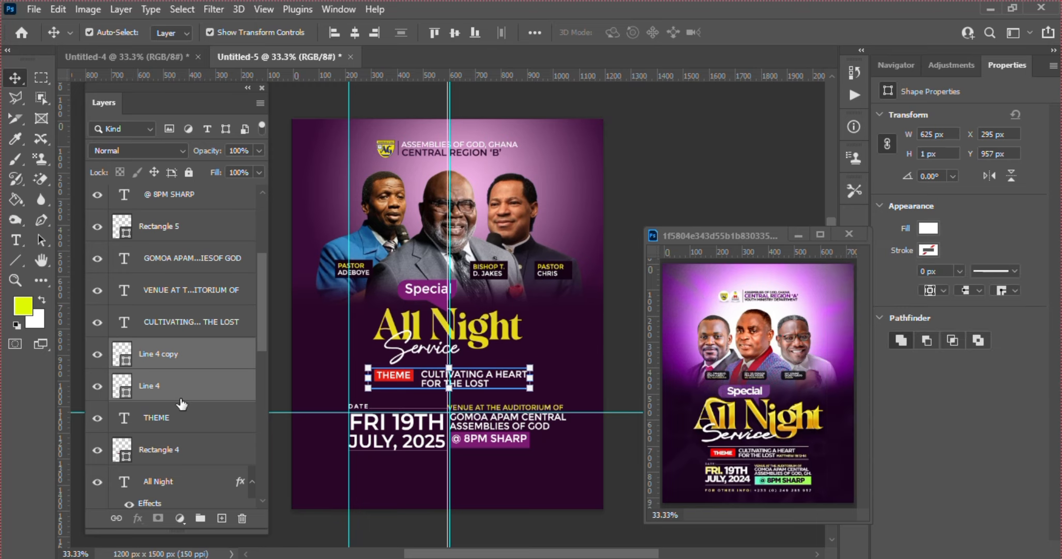
Group the two lines with the THEME label and theme text layers, and name the group THEME
ctrl+click(187, 423)
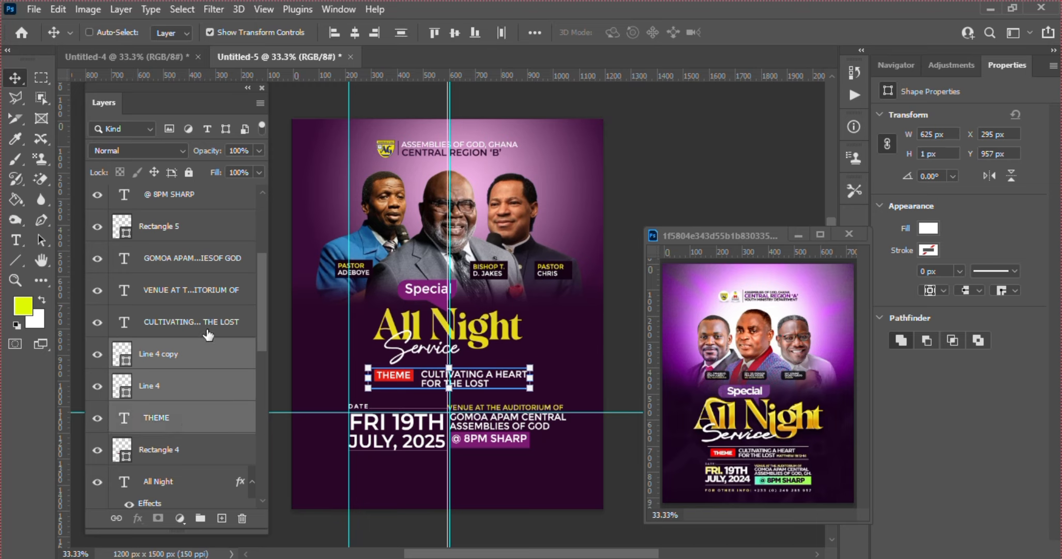
ctrl+click(193, 324)
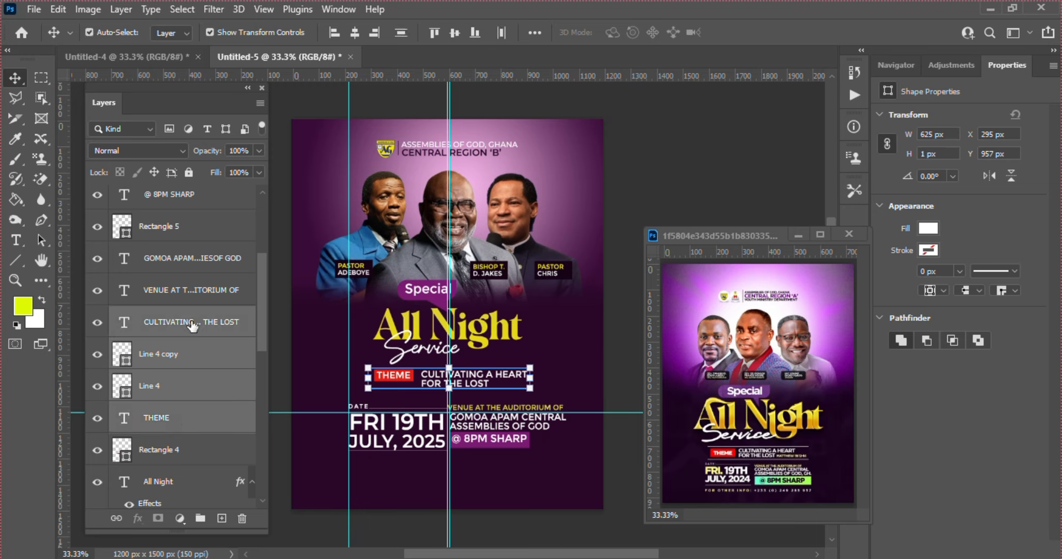
click(200, 518)
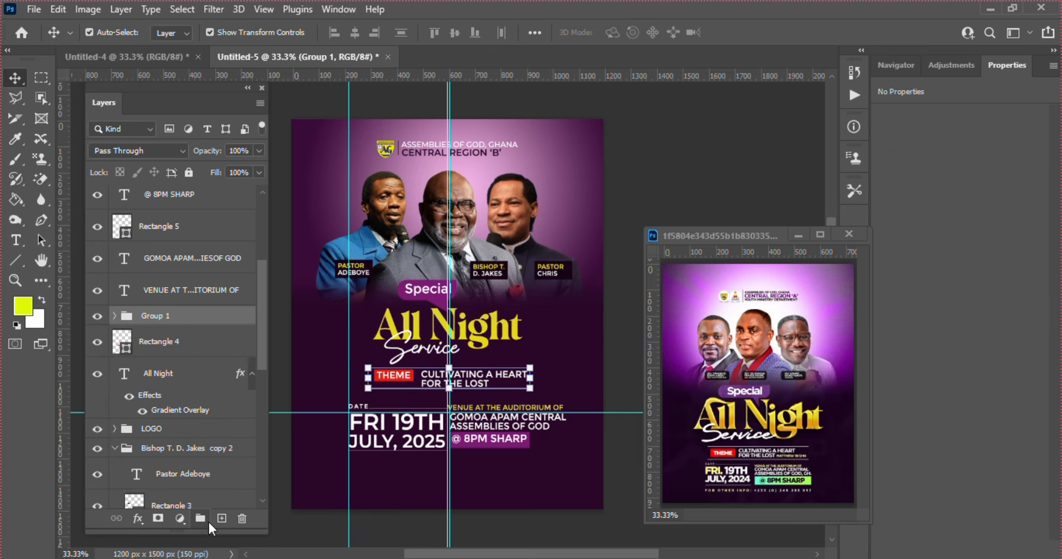
double_click(152, 315)
text(T)
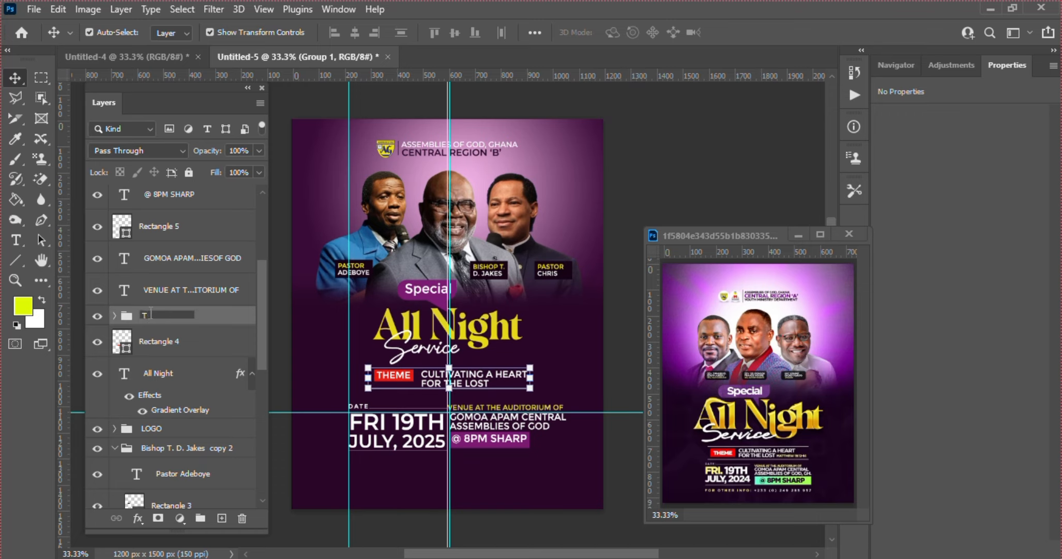
text(HEME)
key(Return)
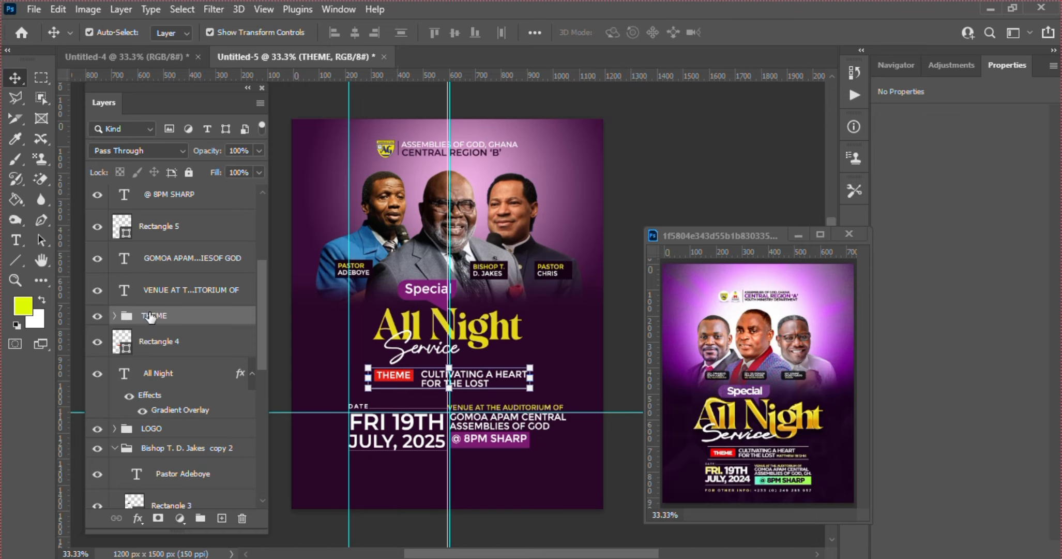
Move the THEME label and its red rectangle down together until the rectangle is at Y 971 px
click(289, 349)
click(393, 375)
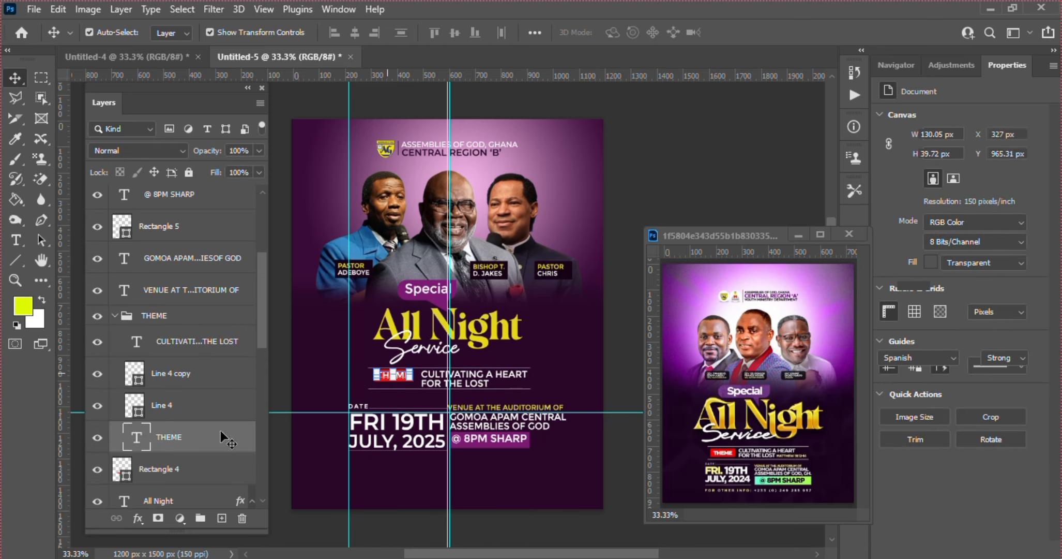
ctrl+click(186, 472)
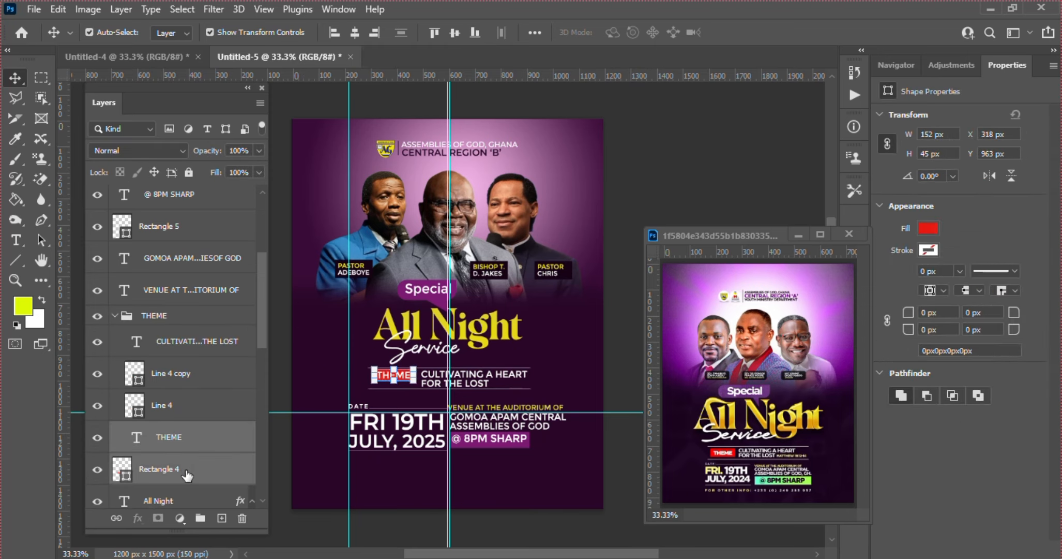
key(Down)
key(Down)
key(Down)
key(Down)
key(Down)
key(Down)
key(Down)
key(Down)
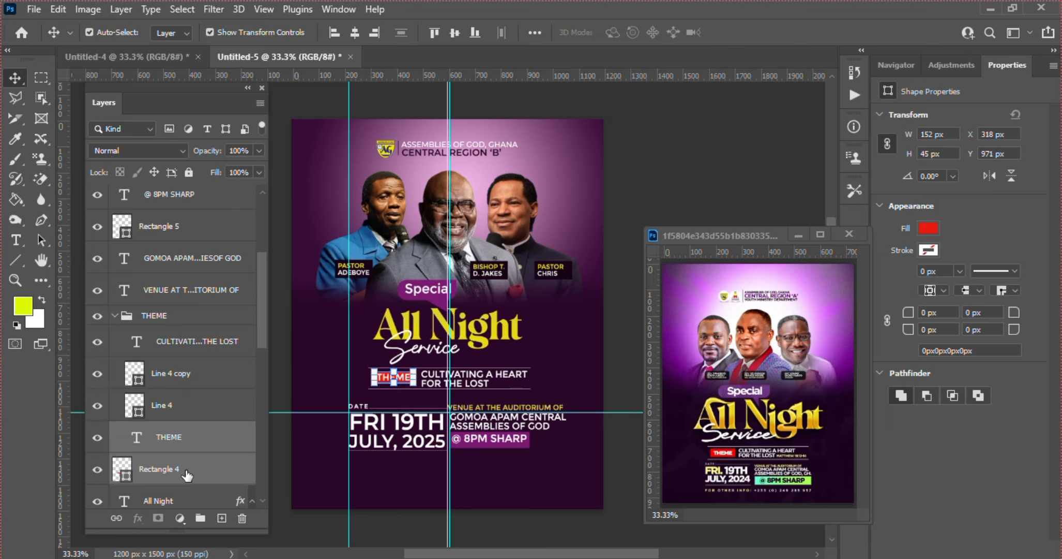
Move the horizontal guide below the canvas and one middle vertical guide beyond the canvas's right edge, to X about 1327 px
click(177, 320)
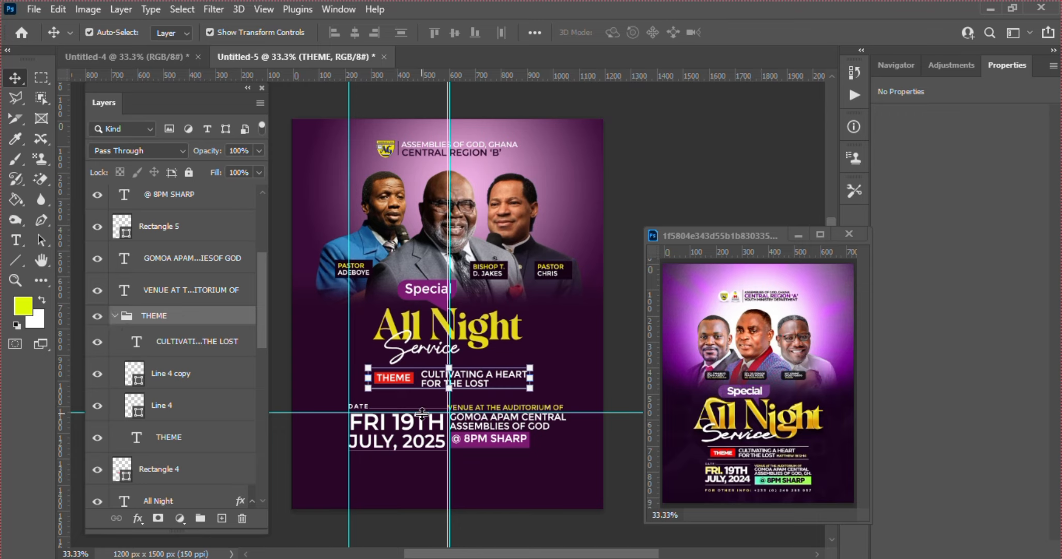
drag(422, 413, 429, 538)
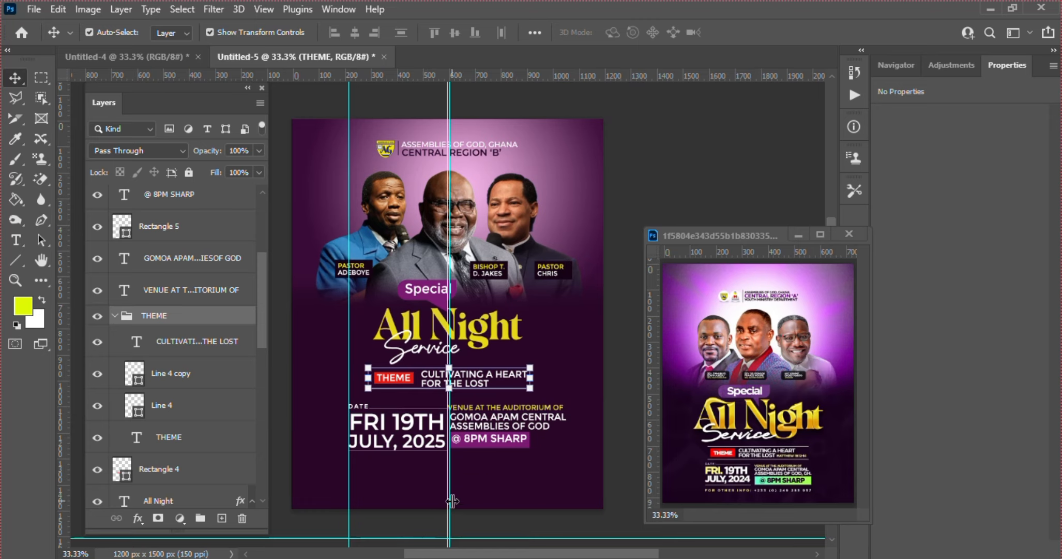
drag(452, 500, 636, 483)
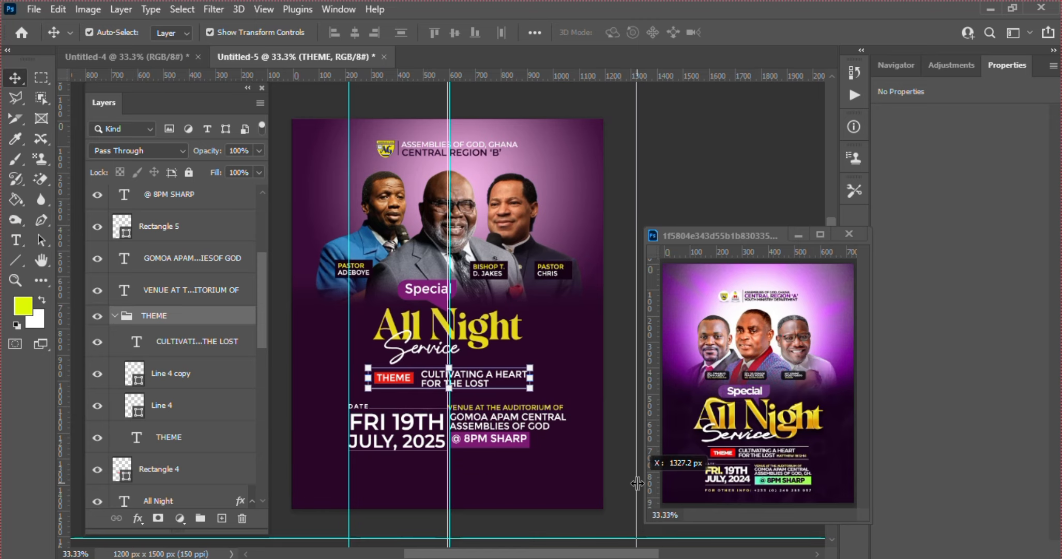
Enlarge the @ 8PM SHARP text and its purple rectangle together to about 339 px wide and 68 px high
click(507, 441)
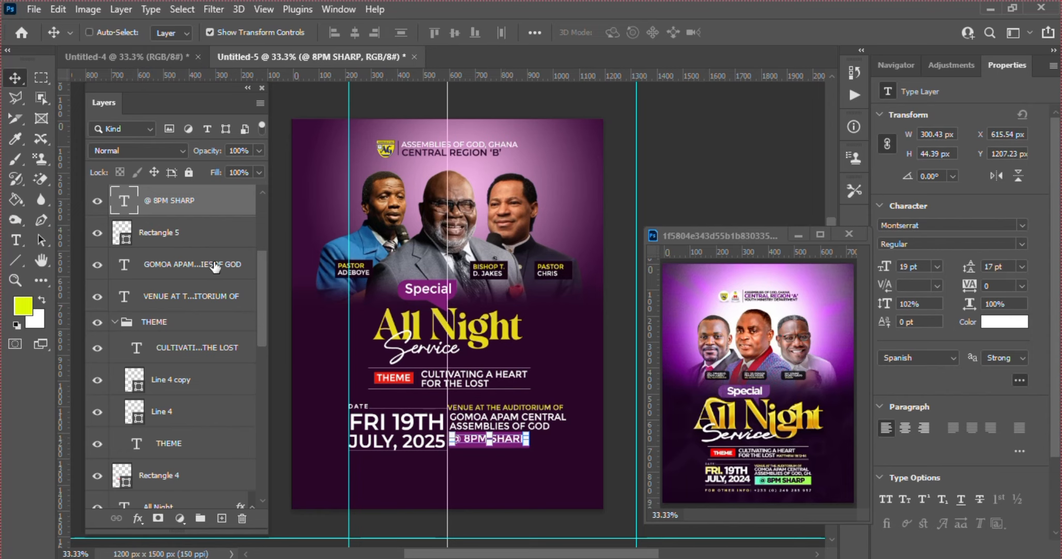
ctrl+click(203, 239)
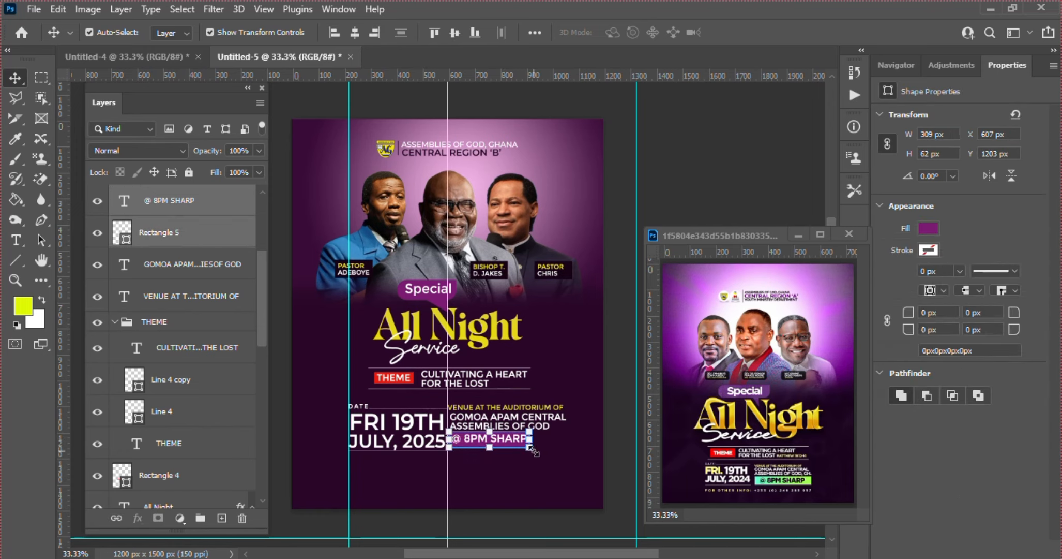
drag(532, 449, 540, 453)
key(Return)
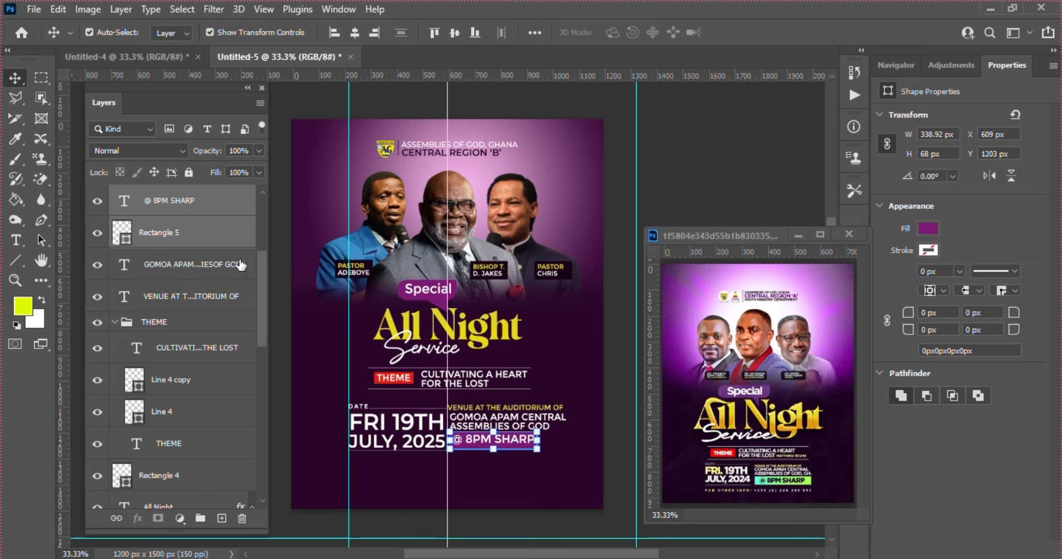
Group the date, divider line, venue and @ 8PM SHARP layers with the purple rectangle, and name the group TIME
ctrl+click(233, 270)
ctrl+click(232, 293)
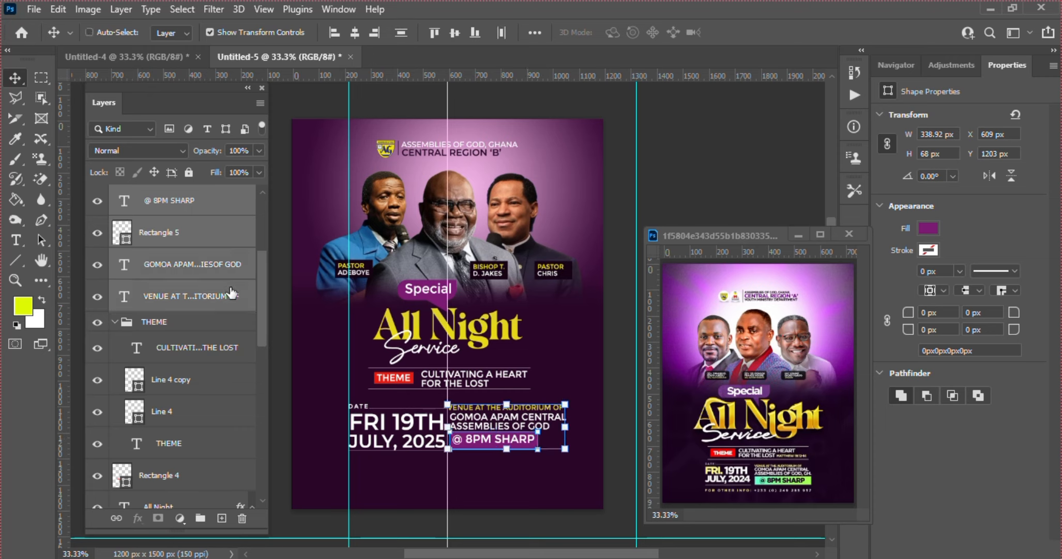
drag(259, 291, 260, 244)
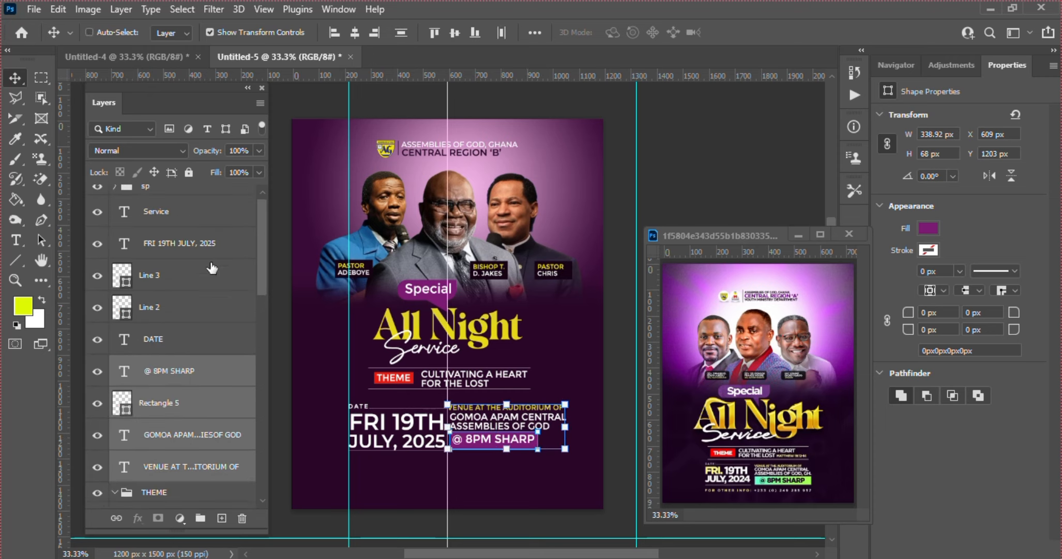
ctrl+click(199, 275)
ctrl+click(212, 313)
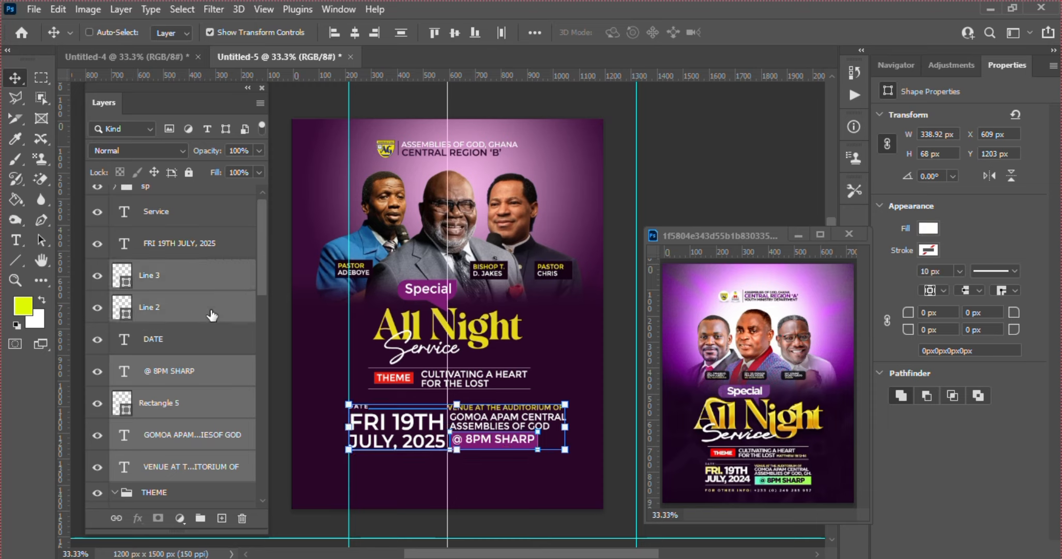
ctrl+click(216, 347)
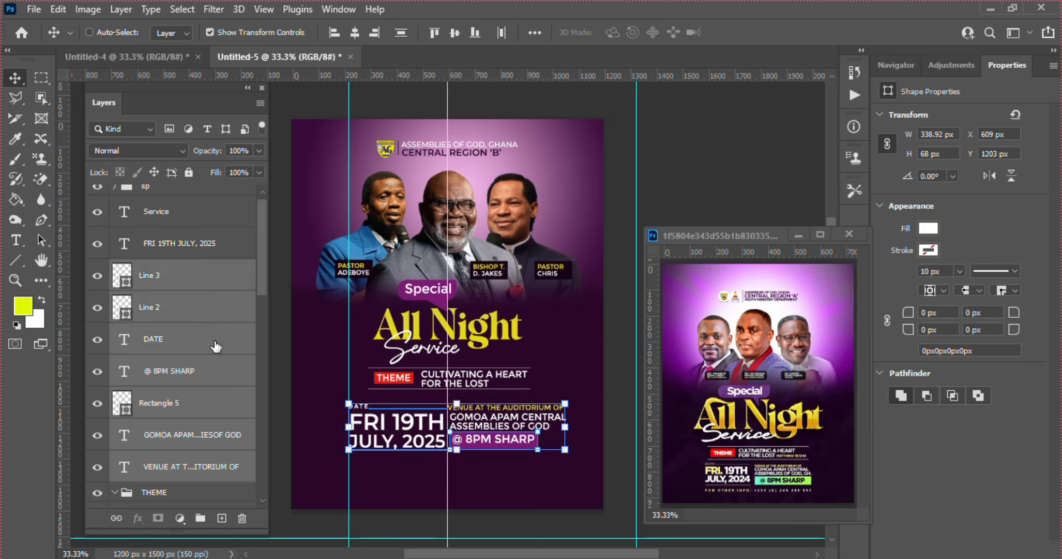
ctrl+click(199, 251)
drag(199, 251, 202, 520)
click(97, 237)
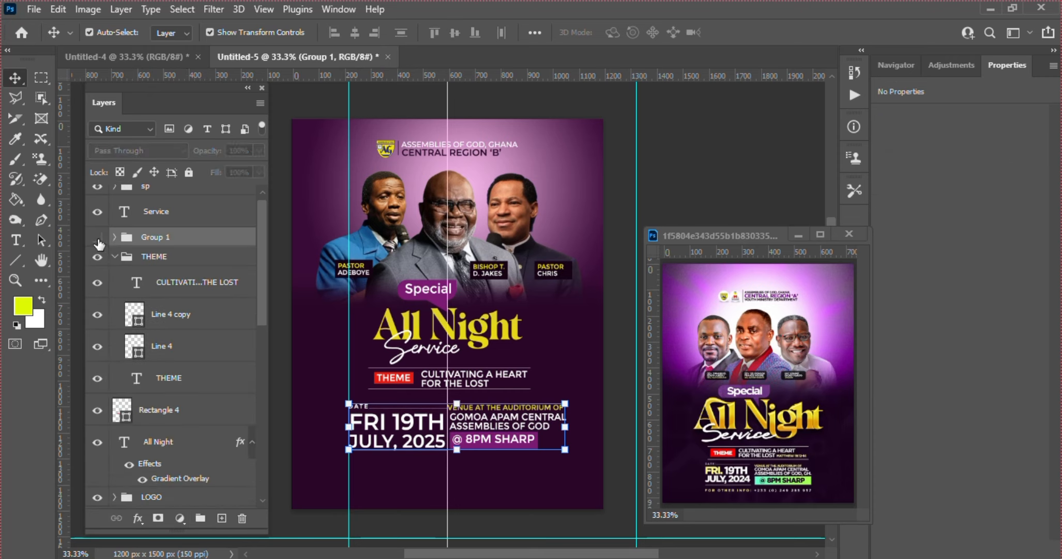
click(97, 238)
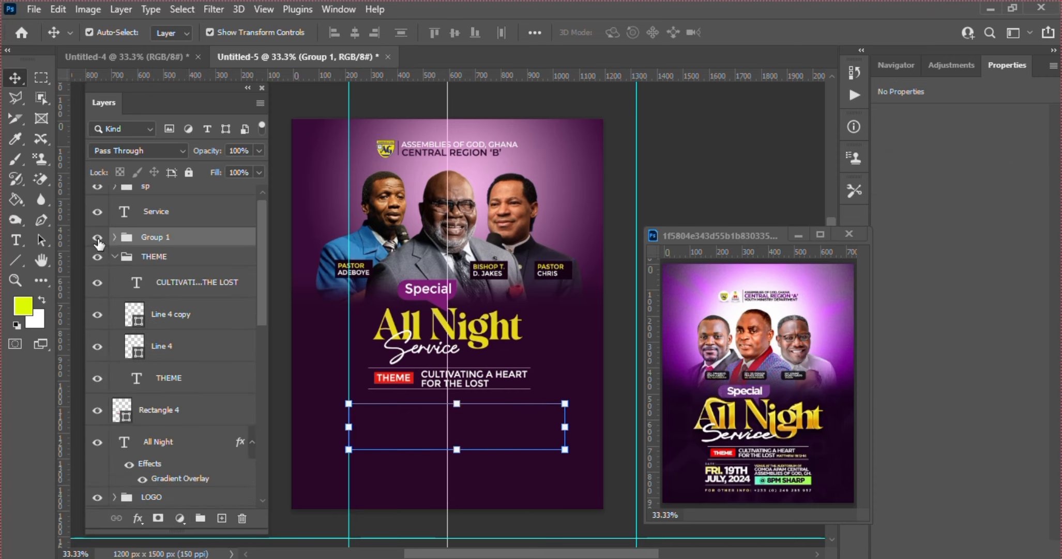
double_click(153, 236)
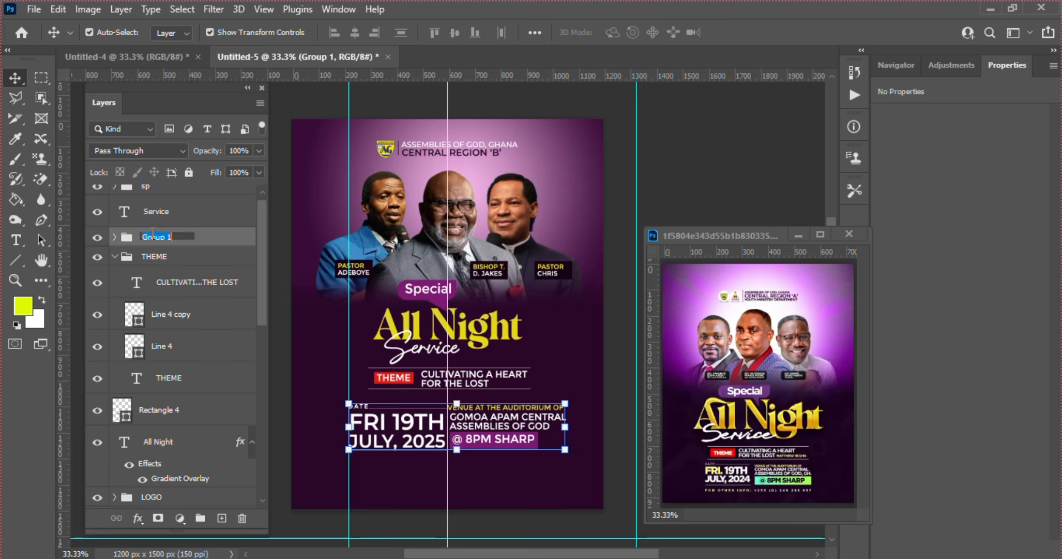
text(TIME)
key(Return)
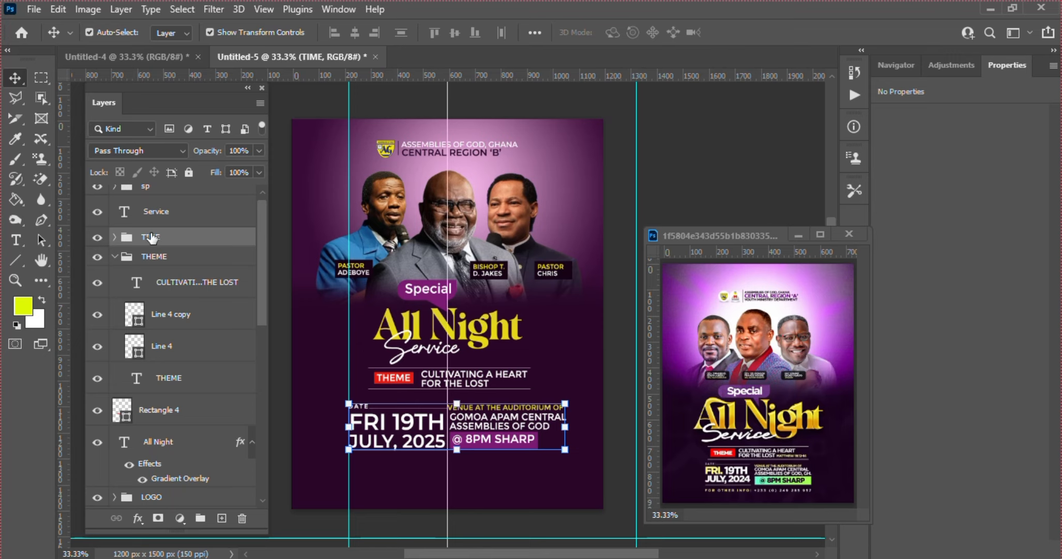
Move the TIME group about 36 px left and about 80 px down on the flyer
key(shift+Left)
key(shift+Left)
key(shift+Left)
key(shift+Left)
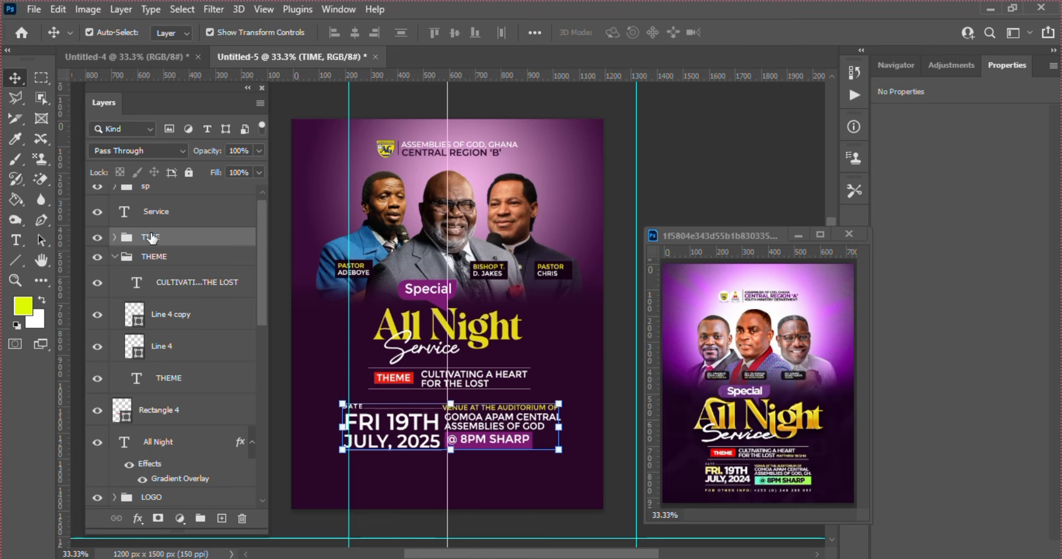
key(shift+Left)
key(shift+Left)
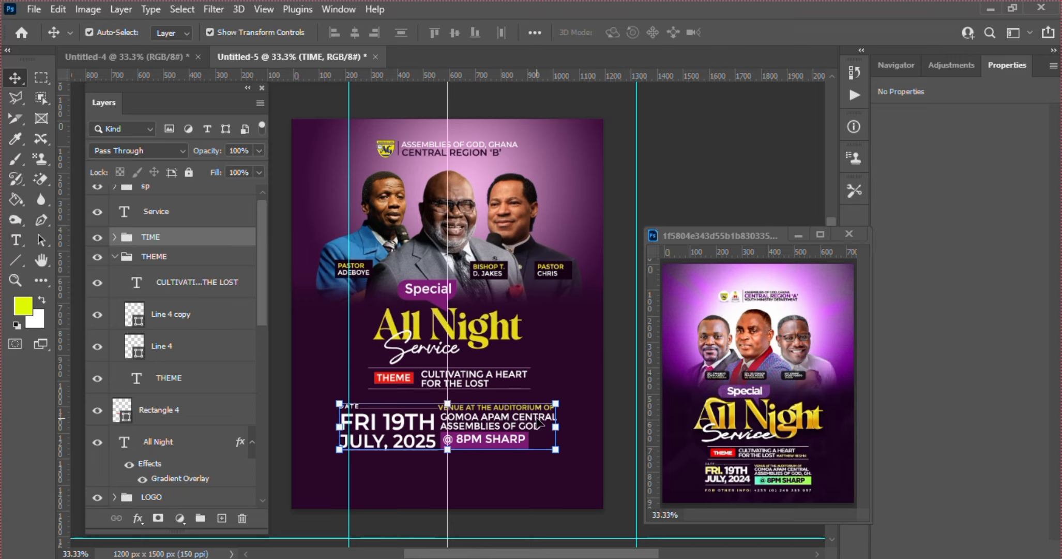
key(shift+Down)
key(shift+Down)
key(shift+Down)
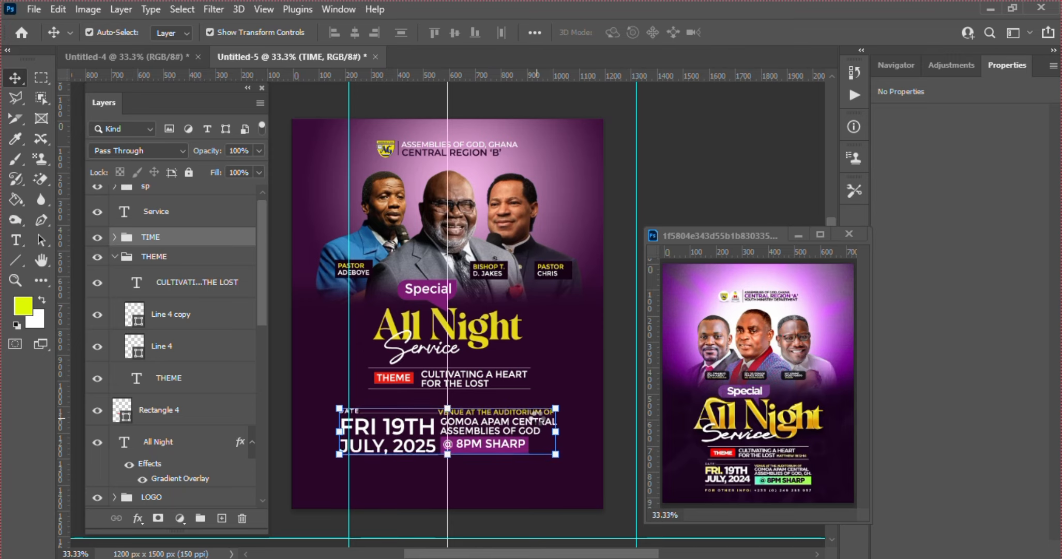
key(shift+Down)
key(shift+Down)
key(shift+Down)
key(shift+Down)
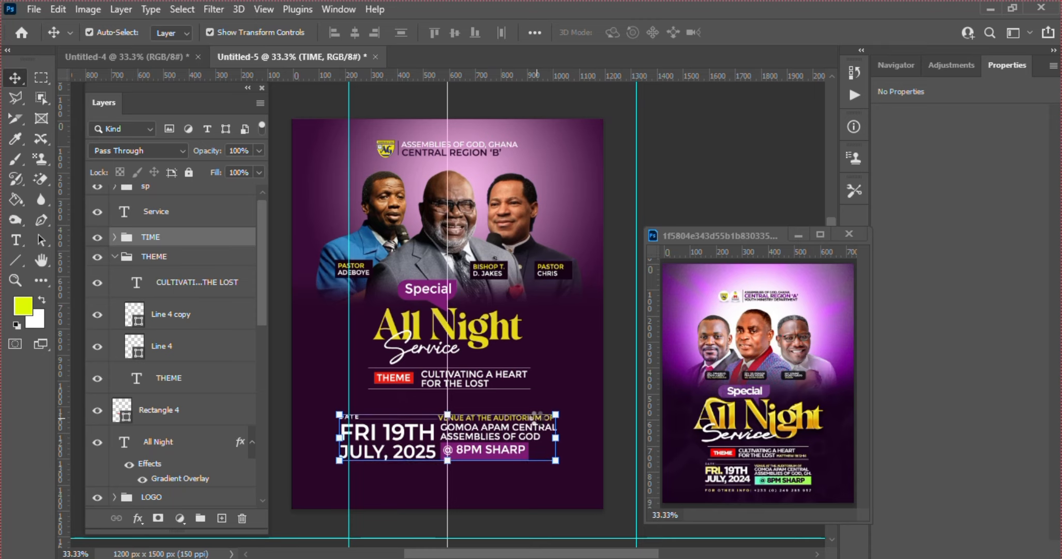
key(shift+Down)
key(shift+Down)
key(shift+Down)
key(shift+Down)
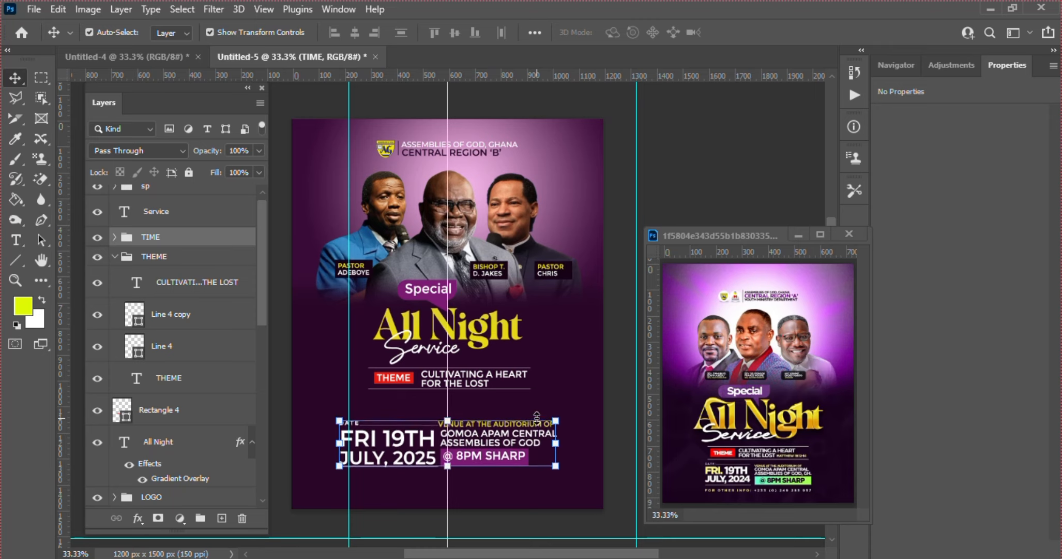
key(shift+Down)
key(shift+Down)
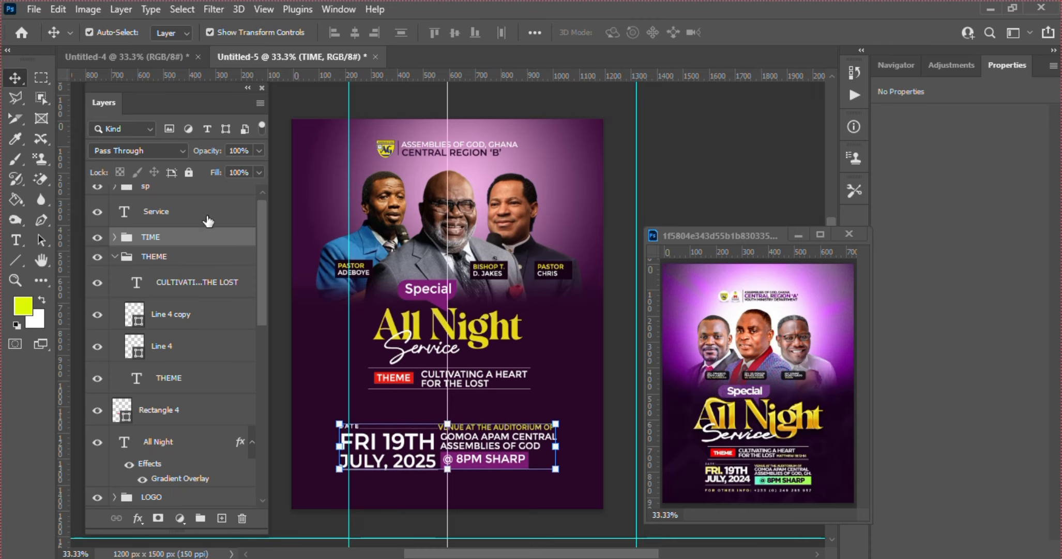
Move the THEME group down by about 10 px
click(191, 261)
key(shift+Down)
key(shift+Down)
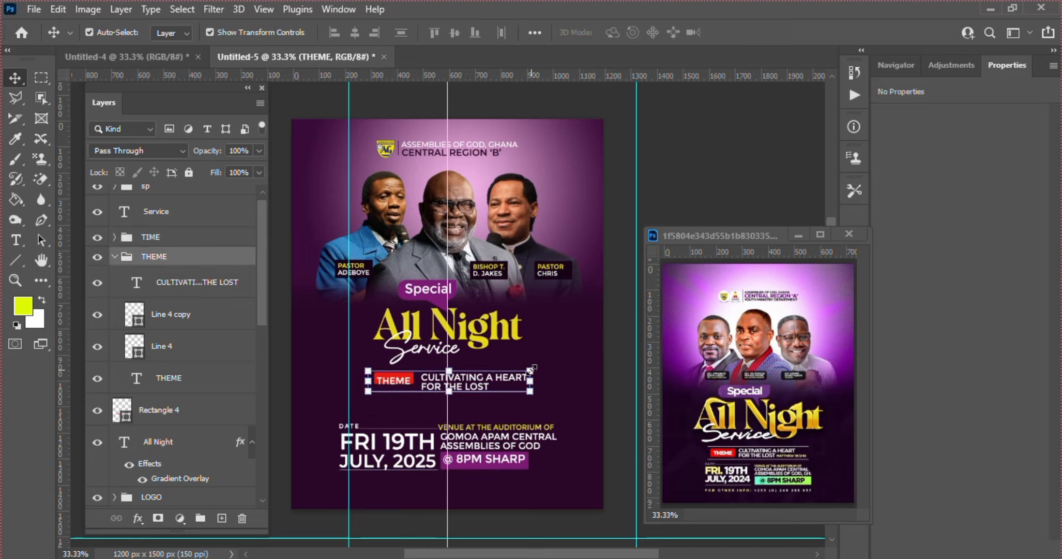
key(ctrl+t)
drag(492, 388, 493, 403)
key(ctrl+z)
key(Return)
click(287, 345)
Place the red Rectangle 4 layer inside the THEME group, directly beneath the THEME label text layer
click(209, 413)
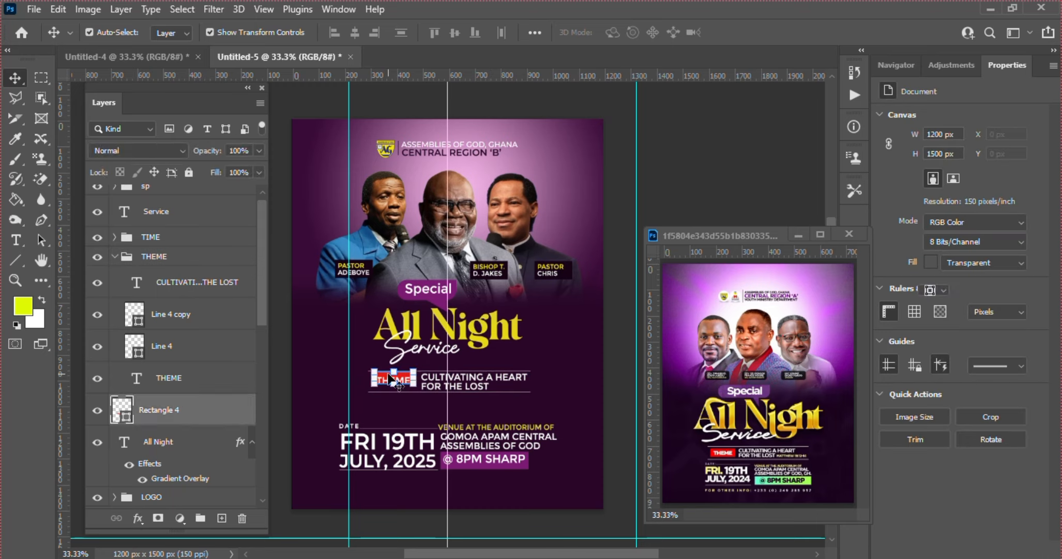
drag(209, 412, 182, 300)
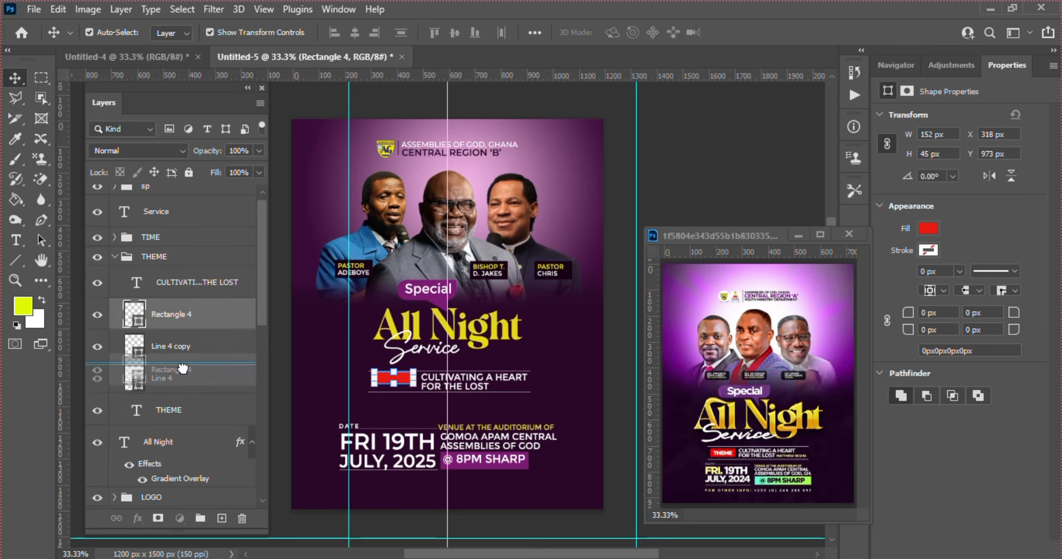
drag(197, 435, 184, 394)
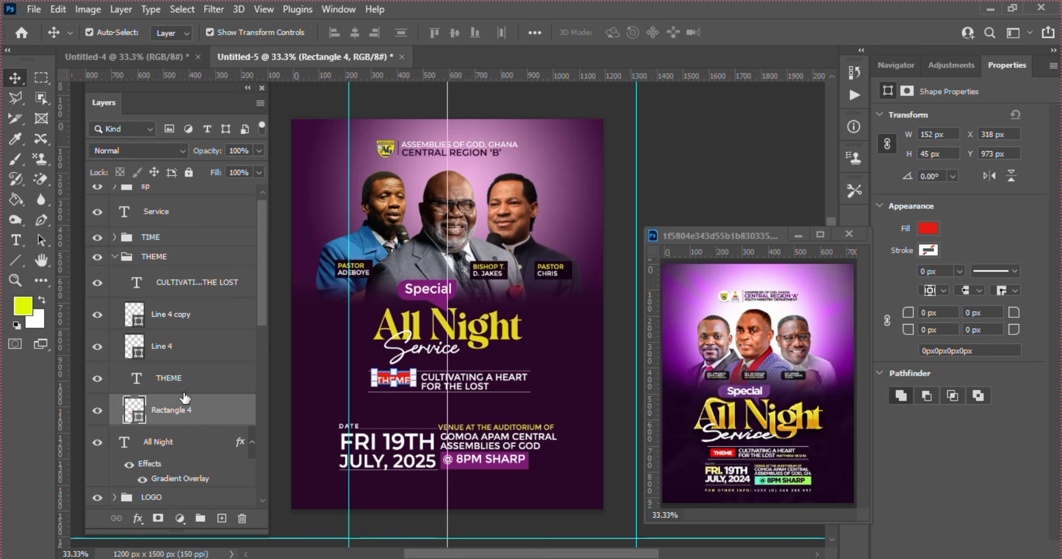
click(191, 260)
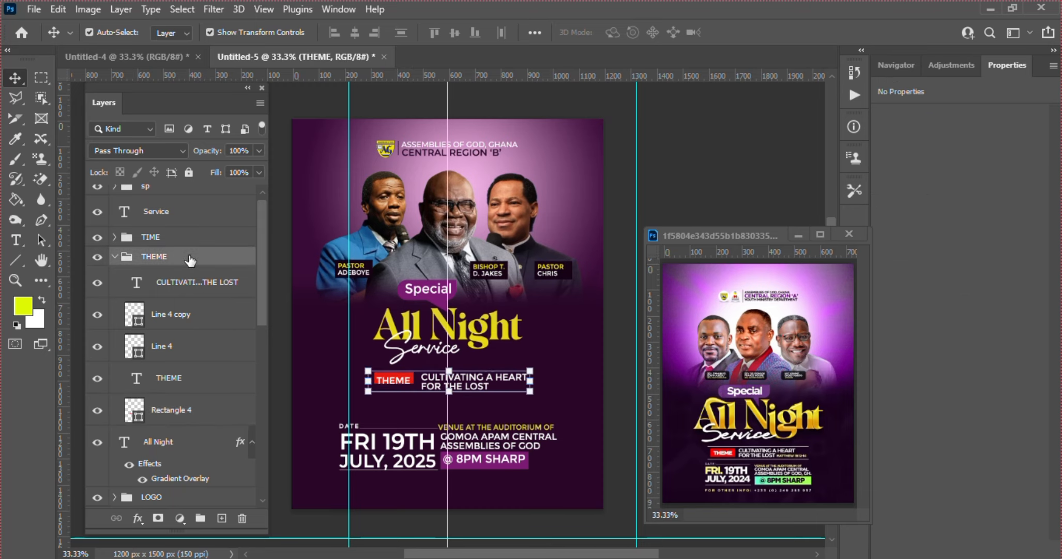
Move the red rectangle behind the THEME label down to Y 981 px
click(164, 416)
key(Down)
key(Down)
key(Down)
key(Down)
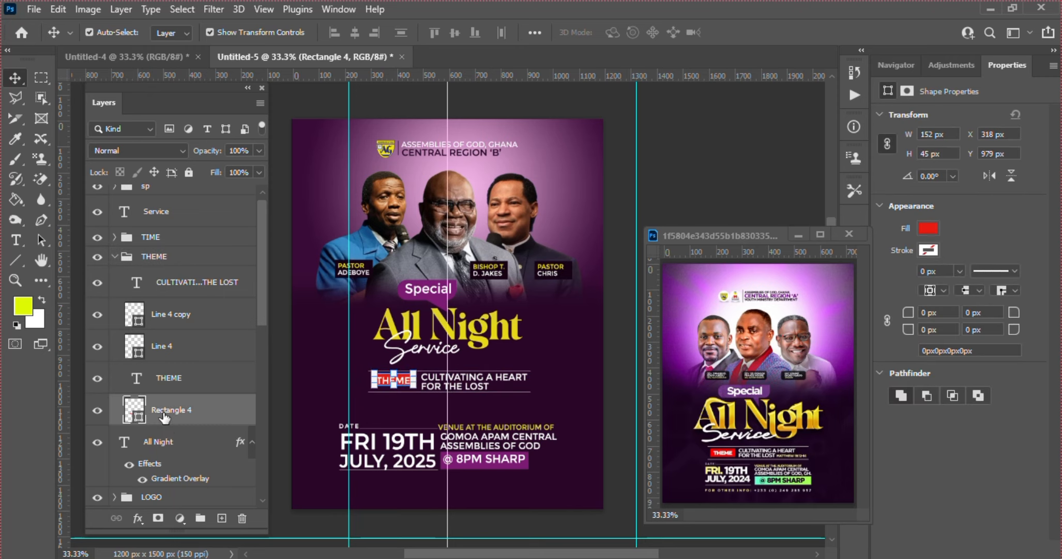
key(Down)
key(Down)
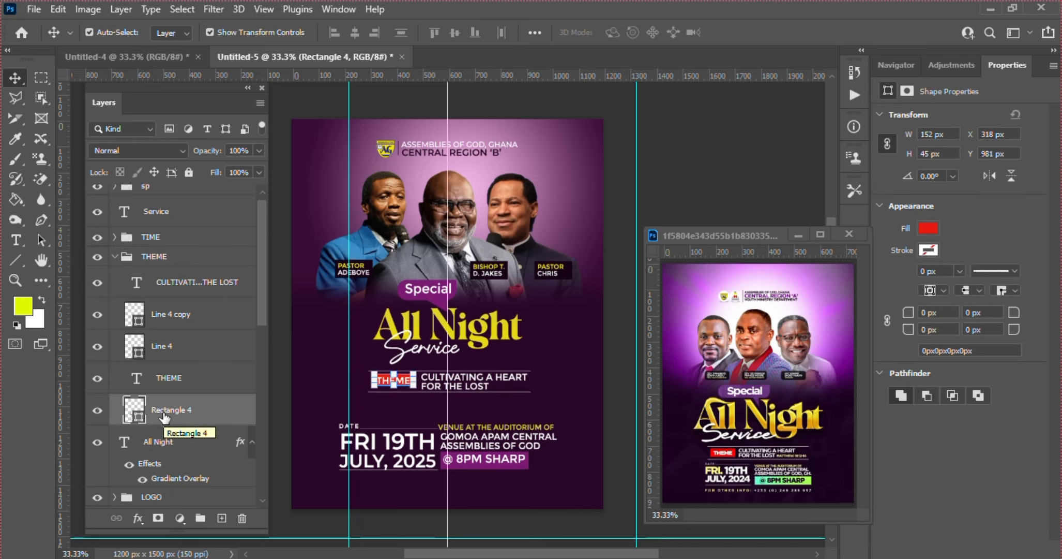
Move the THEME group about 76 px down and about 8 px left, placing it just above the date and venue block
click(146, 257)
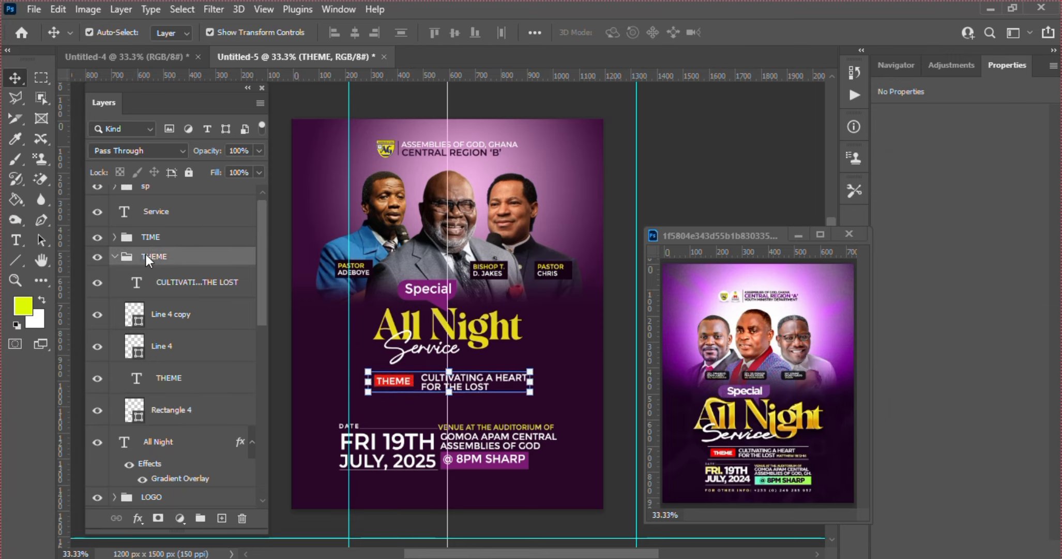
key(Down)
key(Down)
key(Down)
key(Down)
key(Down)
key(Down)
key(Down)
key(Down)
key(Down)
key(Down)
key(Down)
key(Down)
key(Down)
key(Down)
key(Down)
key(Down)
key(Down)
key(Down)
key(Down)
key(Down)
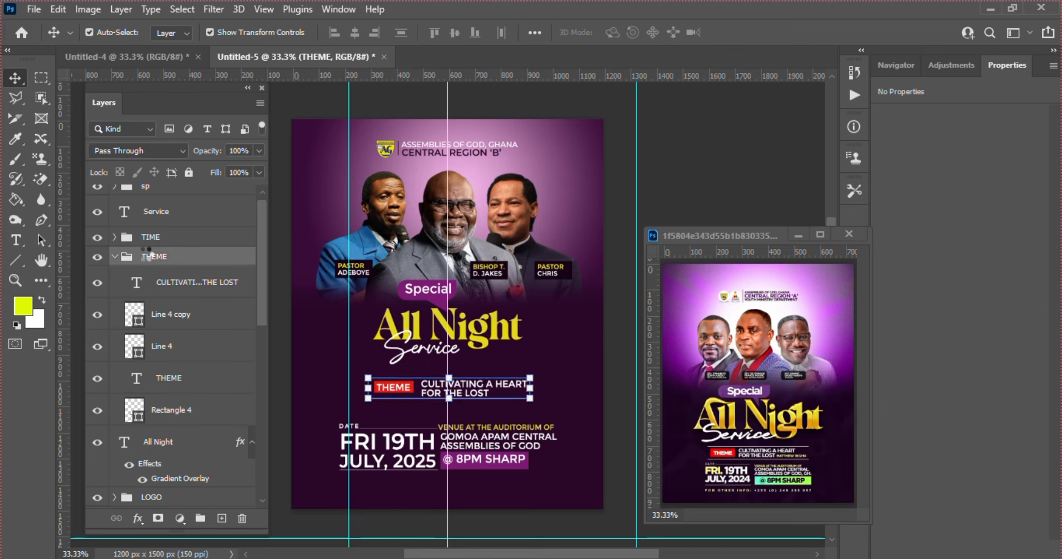
key(Down)
key(Down)
key(Down)
key(Down)
key(Down)
key(Down)
key(Down)
key(Down)
key(Down)
key(Down)
key(Down)
key(Down)
key(Down)
key(Down)
key(Down)
key(Down)
key(Down)
key(Down)
key(Down)
key(Down)
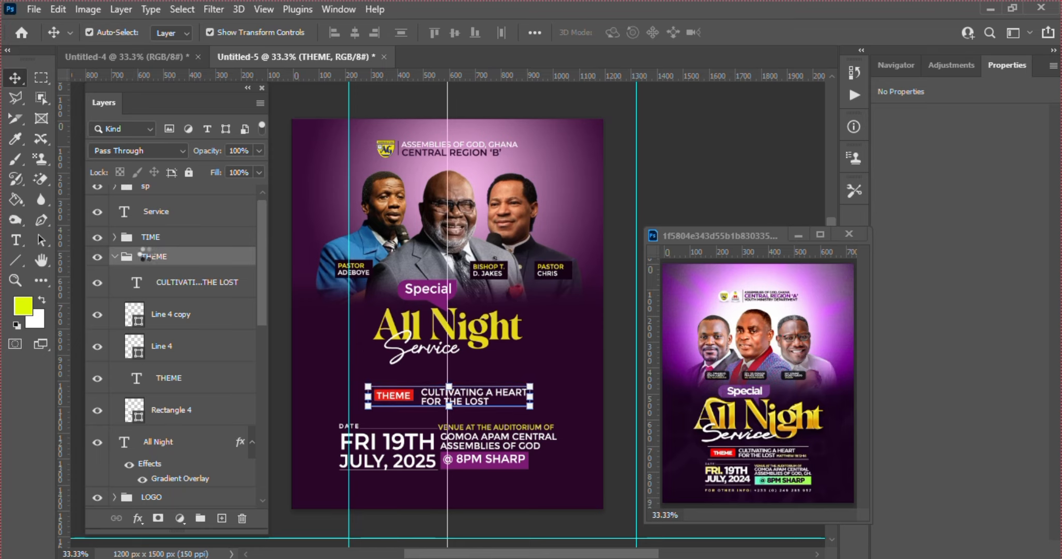
key(Down)
key(Down)
key(Down)
key(Down)
key(Down)
key(Down)
key(Down)
key(Down)
key(Down)
key(Down)
key(Down)
key(Down)
key(Down)
key(Down)
key(Down)
key(Down)
key(Down)
key(Down)
key(Down)
key(Down)
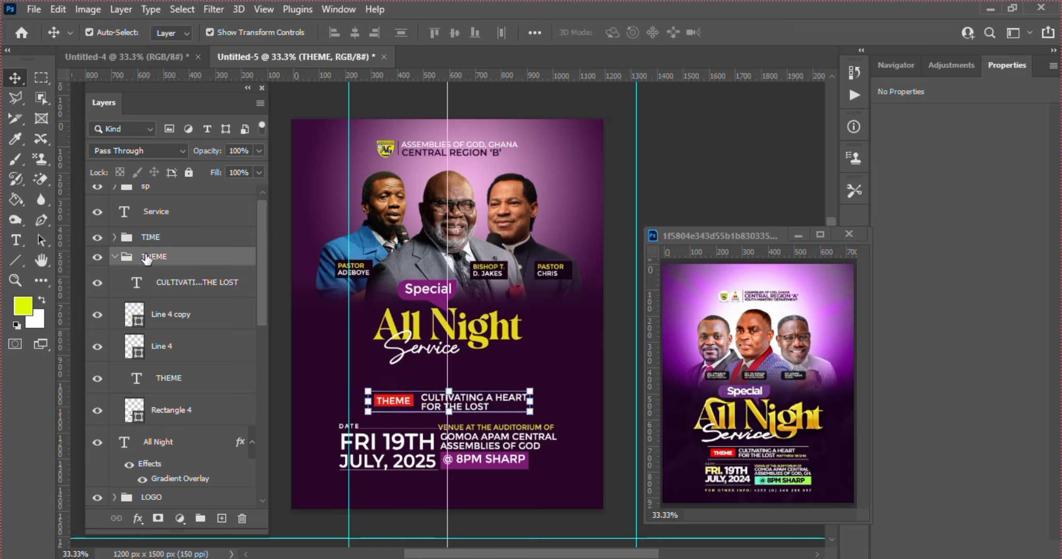
key(Left)
key(Left)
key(Left)
key(Left)
key(Left)
key(Left)
key(Left)
key(Left)
key(Left)
key(Left)
key(Left)
key(Left)
key(Left)
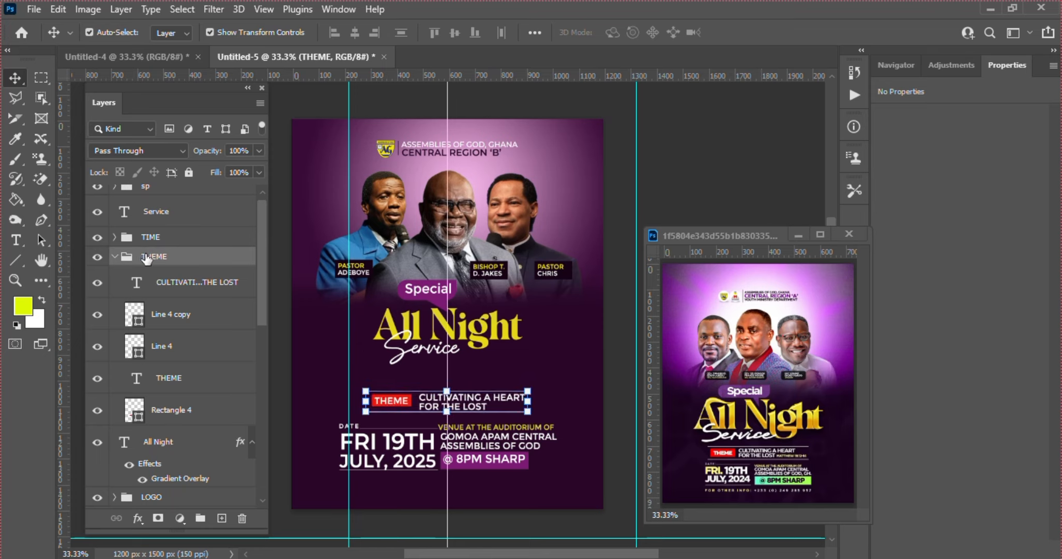
Group the All Night and Service text layers together with the sp group
click(468, 331)
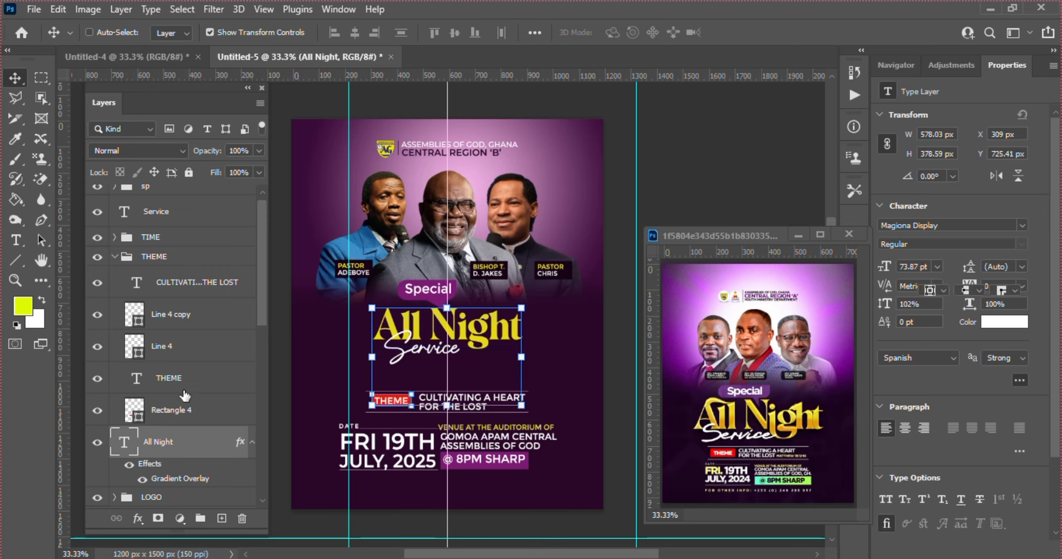
shift+click(187, 409)
ctrl+click(182, 406)
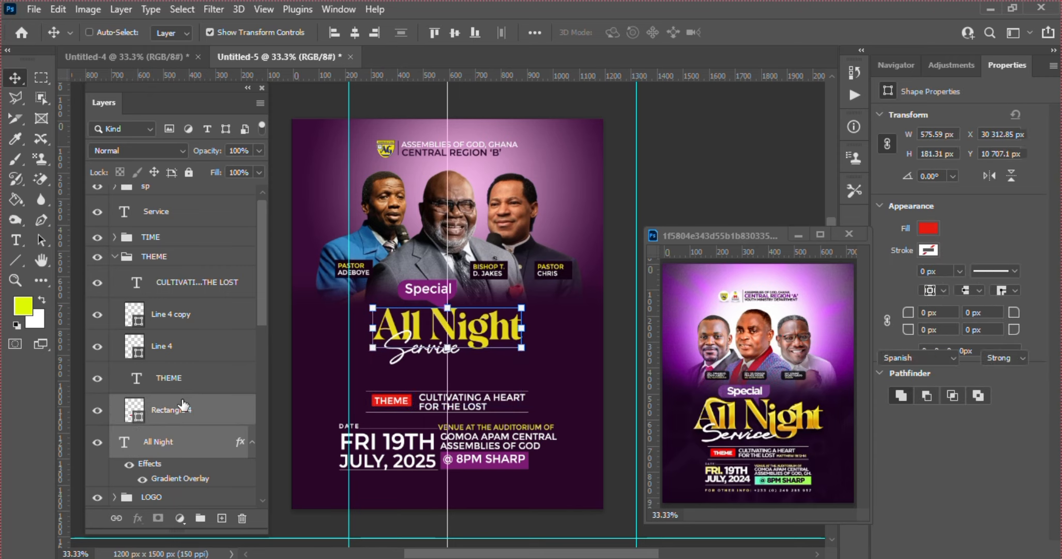
mouse_move(265, 301)
mouse_down()
mouse_move(275, 359)
mouse_move(263, 297)
mouse_up()
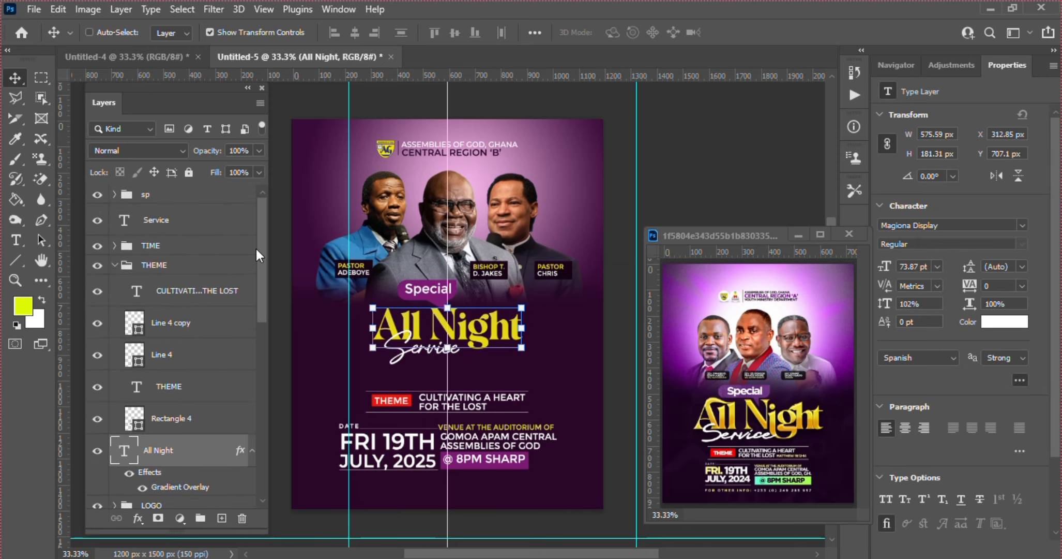
ctrl+click(189, 224)
ctrl+click(176, 202)
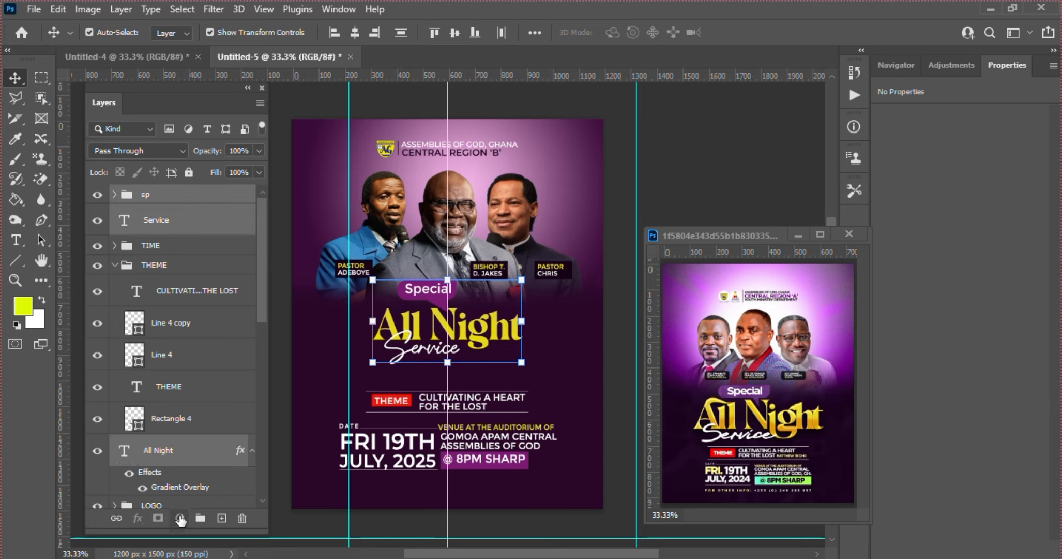
click(200, 517)
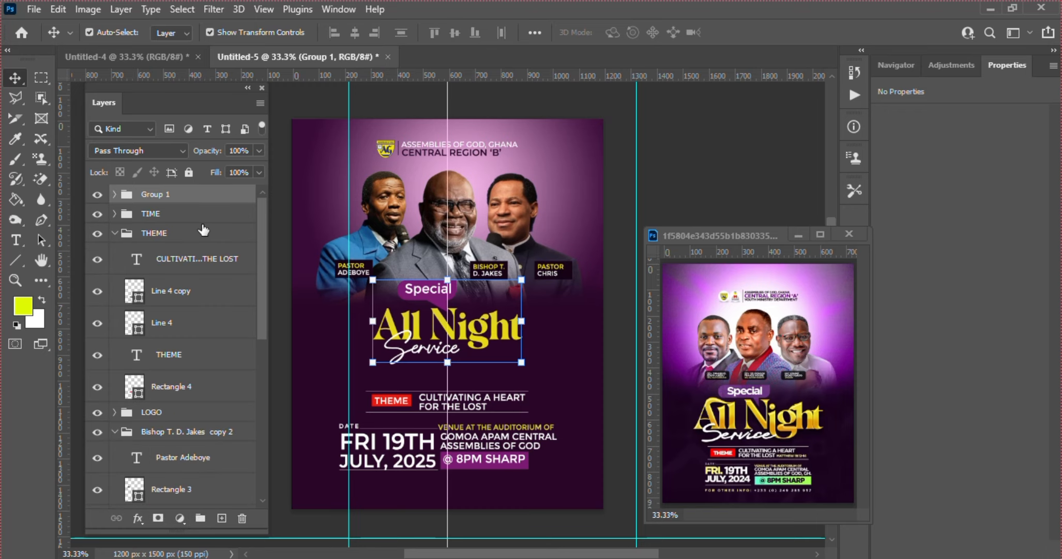
Scale the Special All Night Service title group to 138.92% and move it down just above the theme block, to about Y 819 px
click(521, 361)
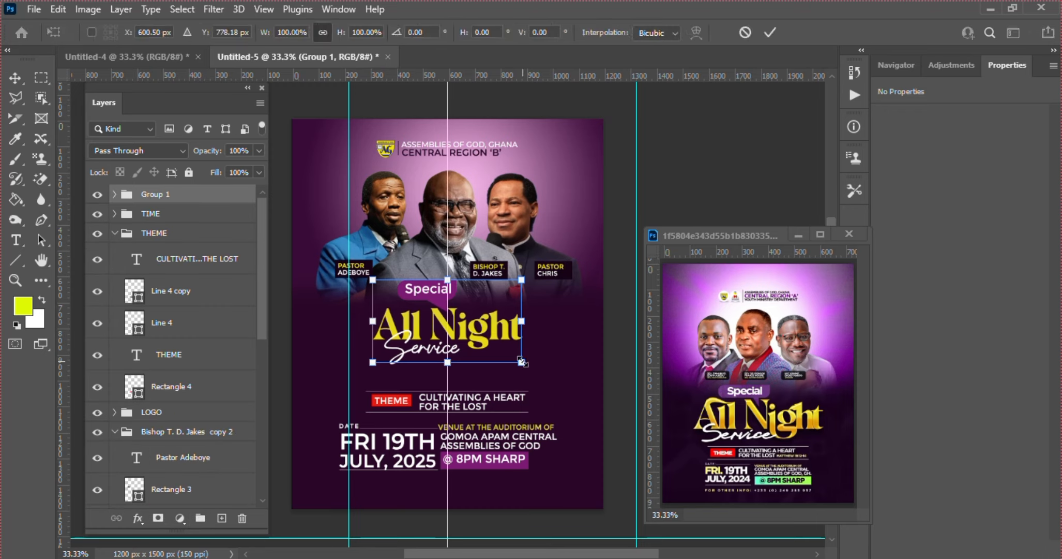
drag(523, 362, 546, 385)
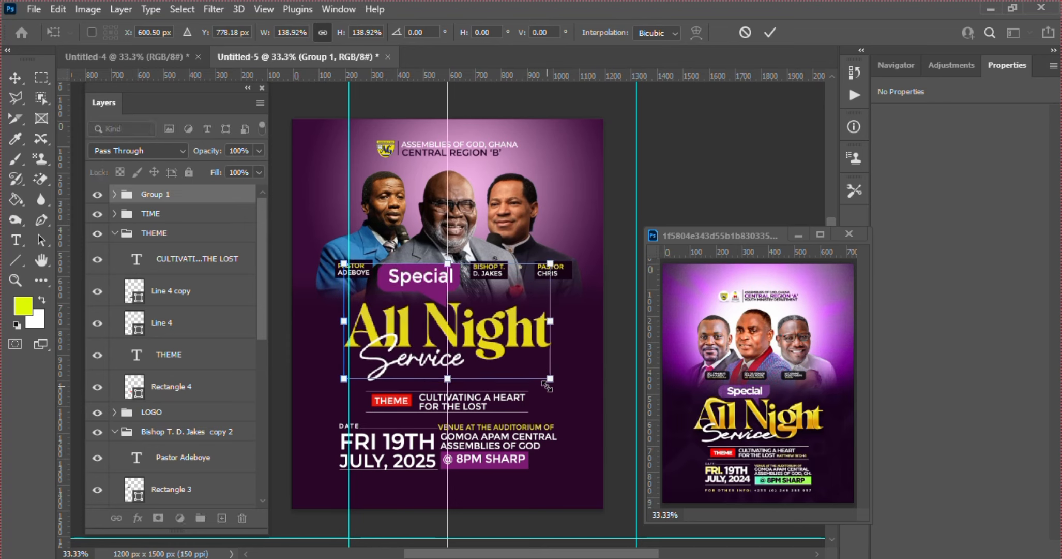
drag(507, 348, 511, 356)
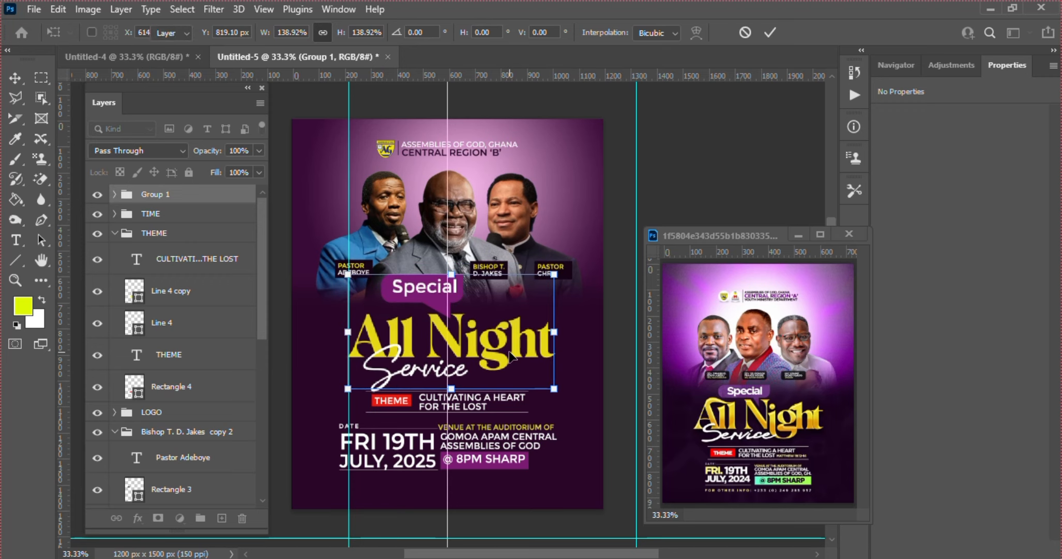
key(Return)
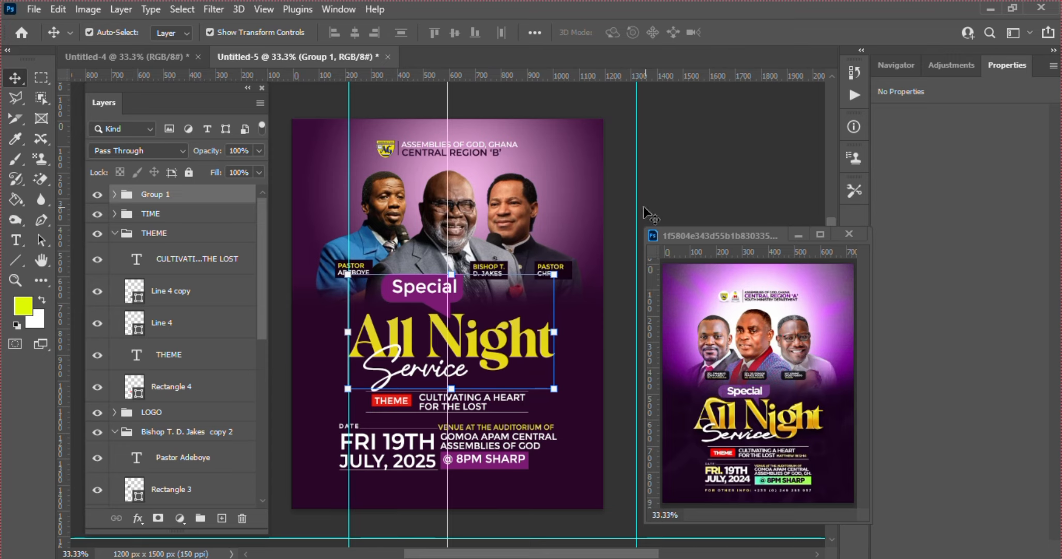
Rename the title group (Group 1) as ALL NIGH and deselect it
double_click(156, 195)
text(A)
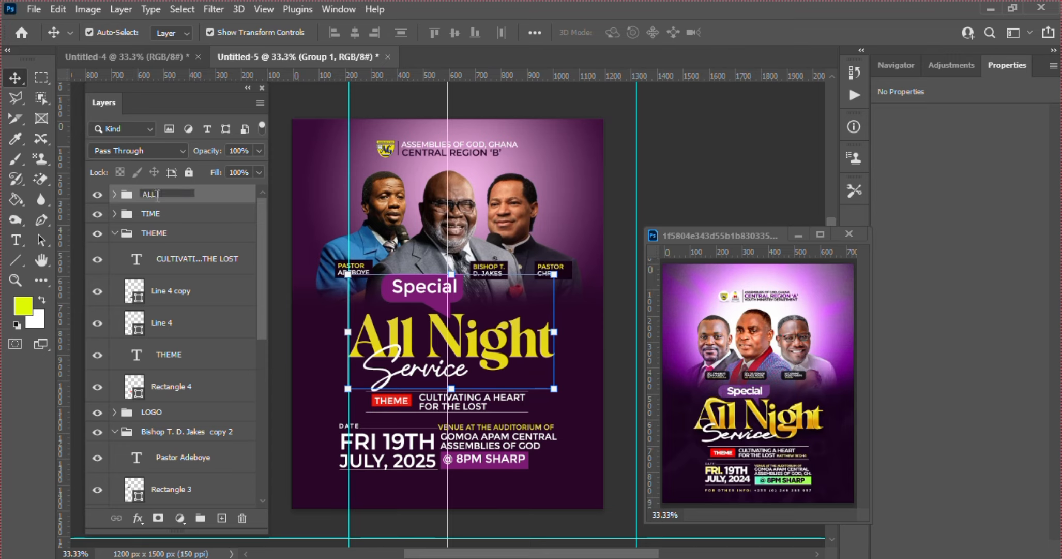
text(LL NIGH)
key(Return)
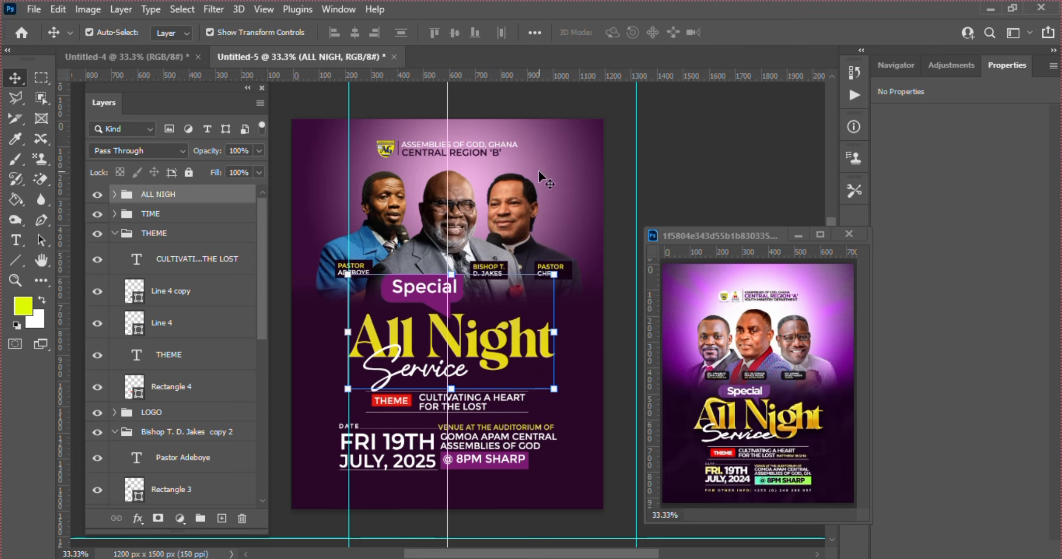
click(687, 169)
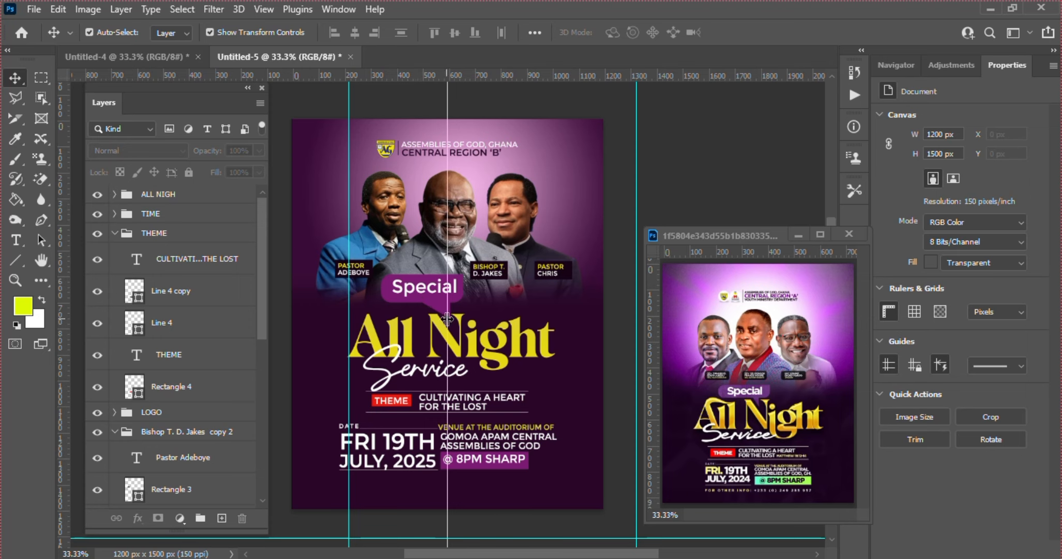
Scale the sp group holding the Special badge to 72.46%, keeping it above the All Night title
click(415, 302)
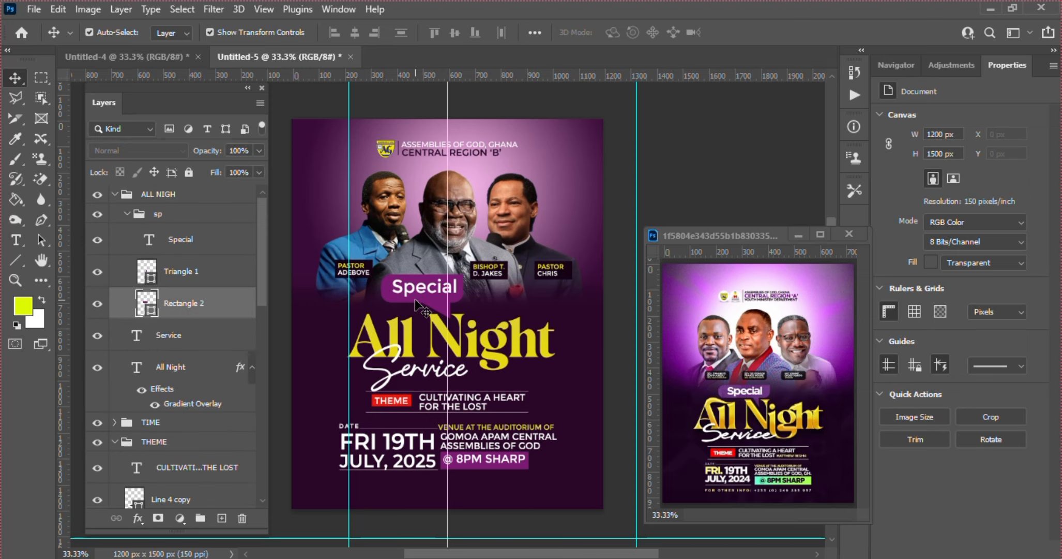
click(182, 216)
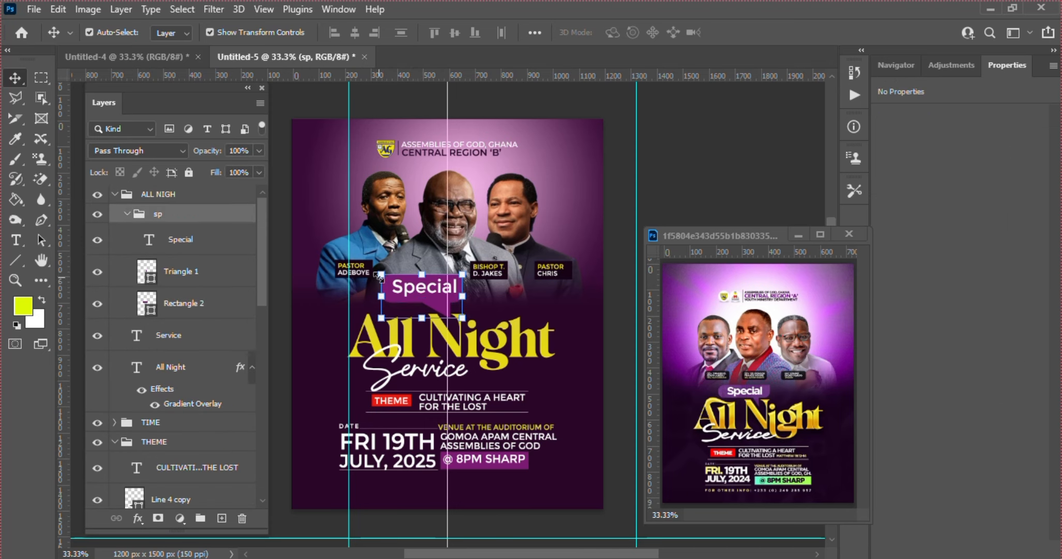
key(ctrl+t)
drag(382, 274, 434, 307)
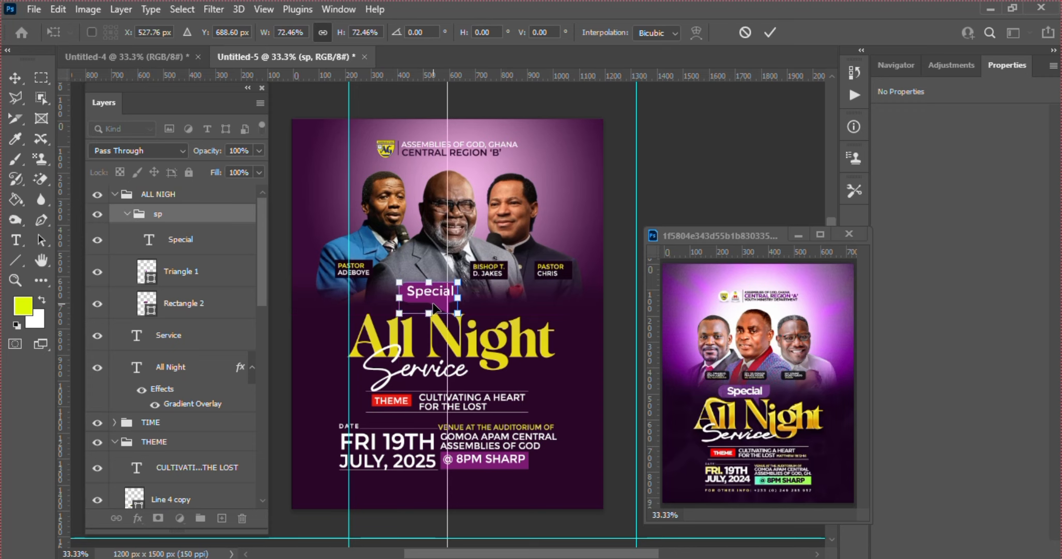
key(Return)
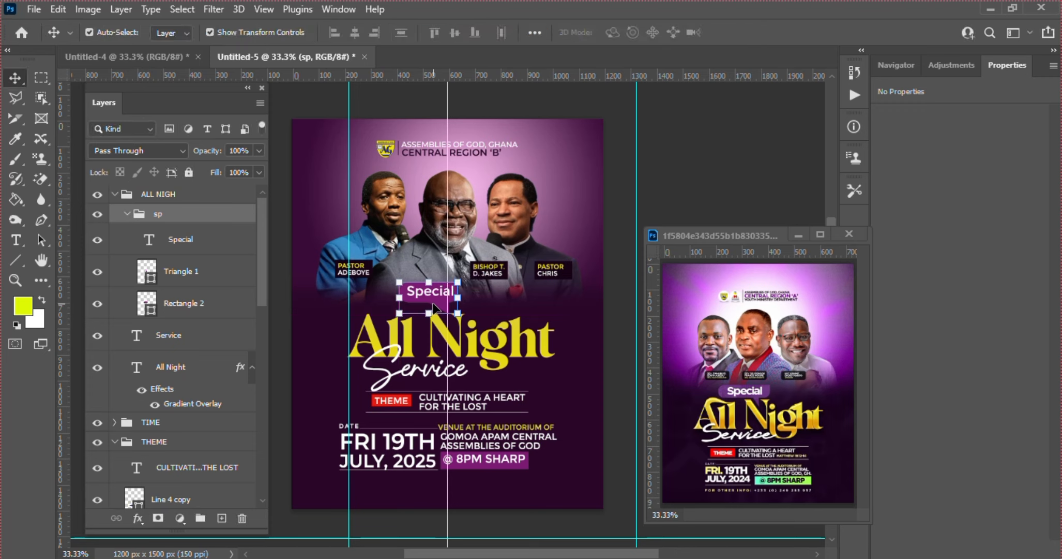
Nudge the Triangle 1 pointer of the Special badge upward to Y 649.41 px
click(234, 280)
key(Up)
key(Up)
key(Up)
key(Up)
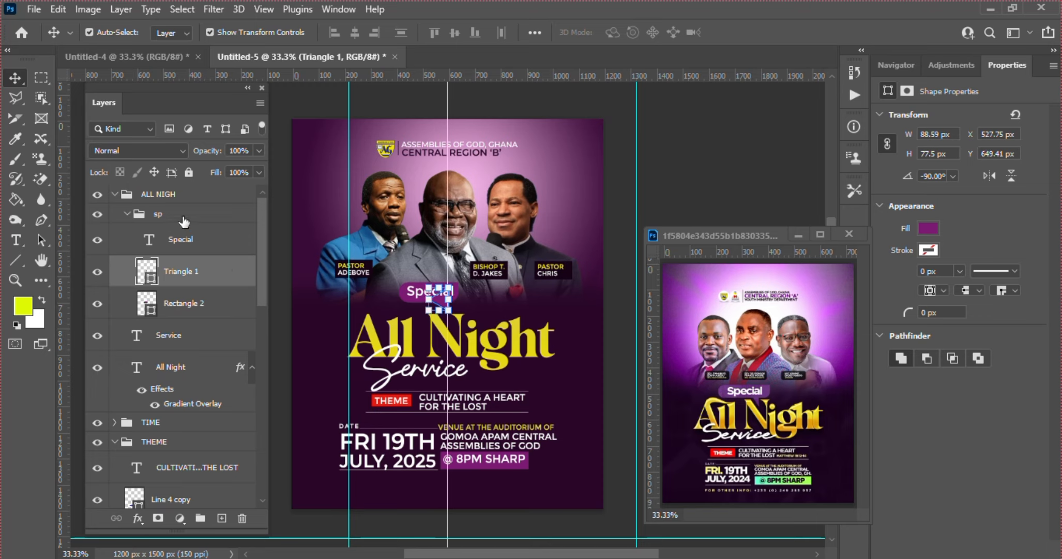
Move the sp badge group closer above the All Night text, to X 517.75 px and Y 706.59 px
click(233, 222)
click(399, 282)
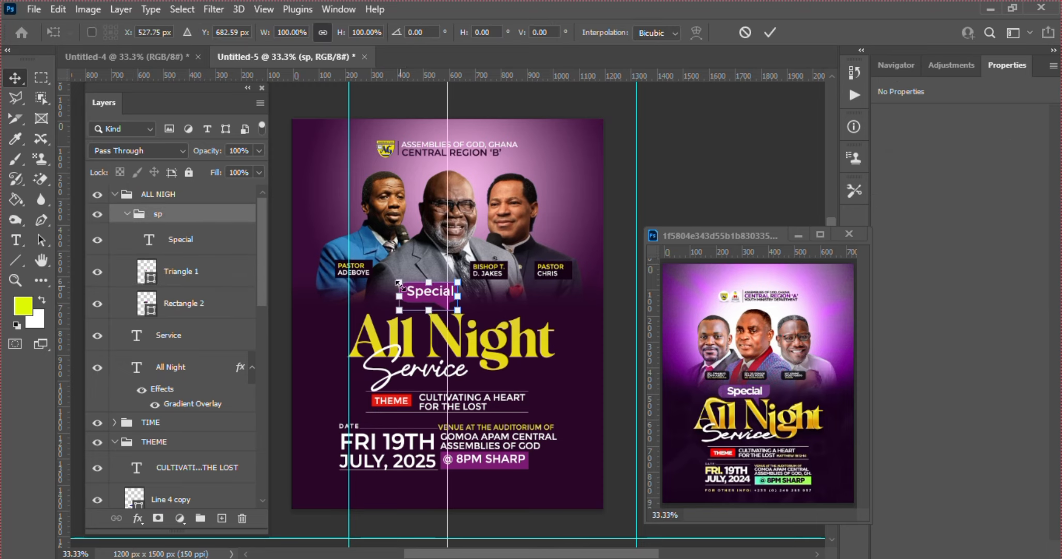
drag(429, 310, 421, 313)
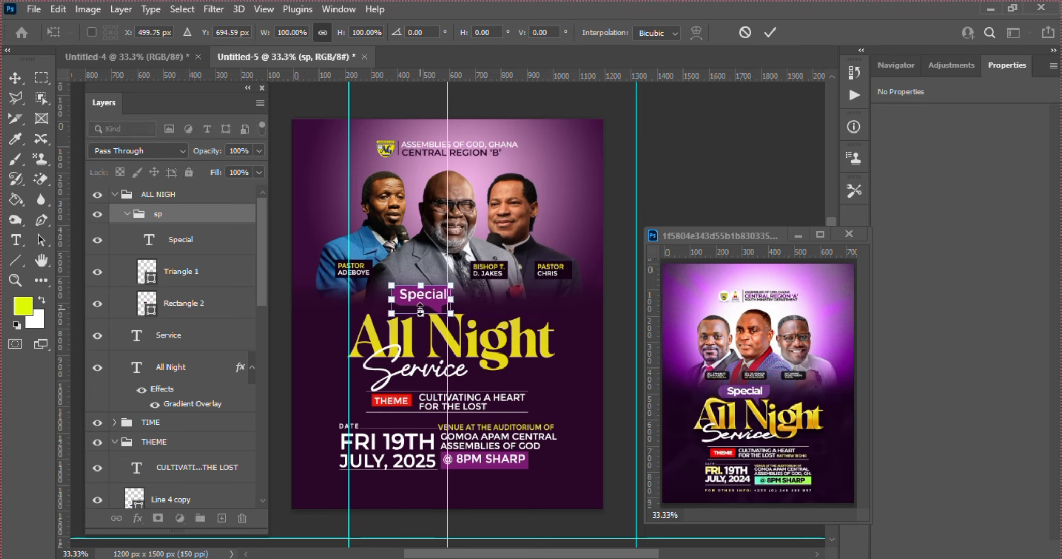
key(Right)
key(Right)
key(Right)
key(Right)
key(Right)
key(Right)
key(Right)
key(Right)
key(Right)
key(Down)
key(Down)
key(Down)
key(Down)
key(Down)
key(Down)
key(Down)
key(Down)
key(Down)
key(Down)
key(Down)
key(Down)
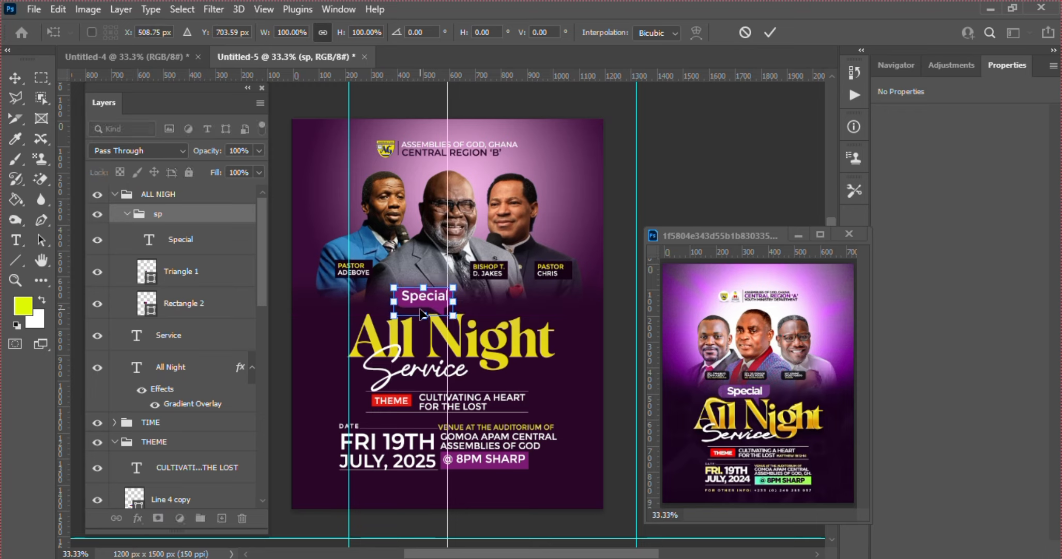
key(Right)
key(Right)
key(Right)
key(Right)
key(Right)
key(Right)
key(Right)
key(Right)
key(Right)
key(Right)
key(Right)
key(Right)
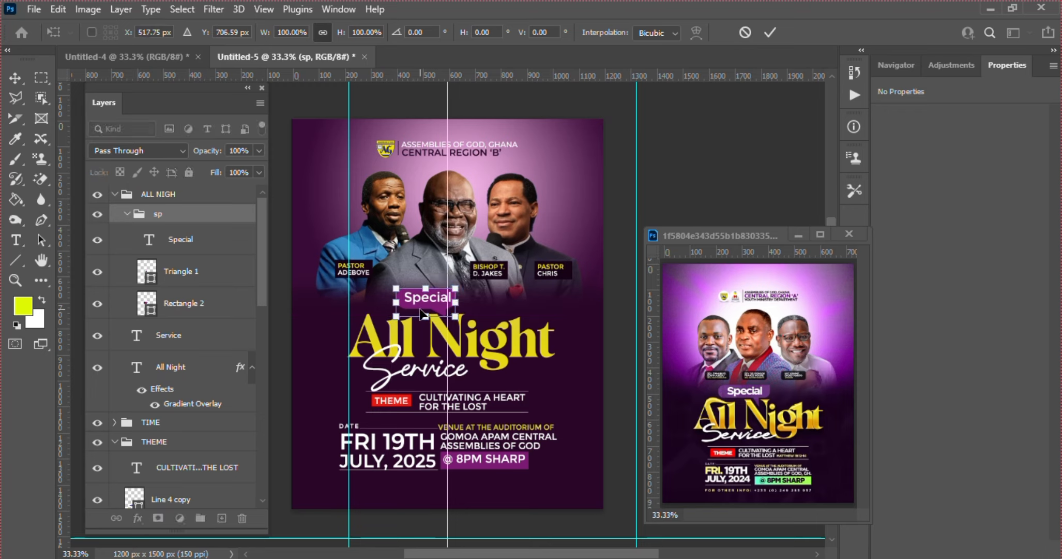
key(Return)
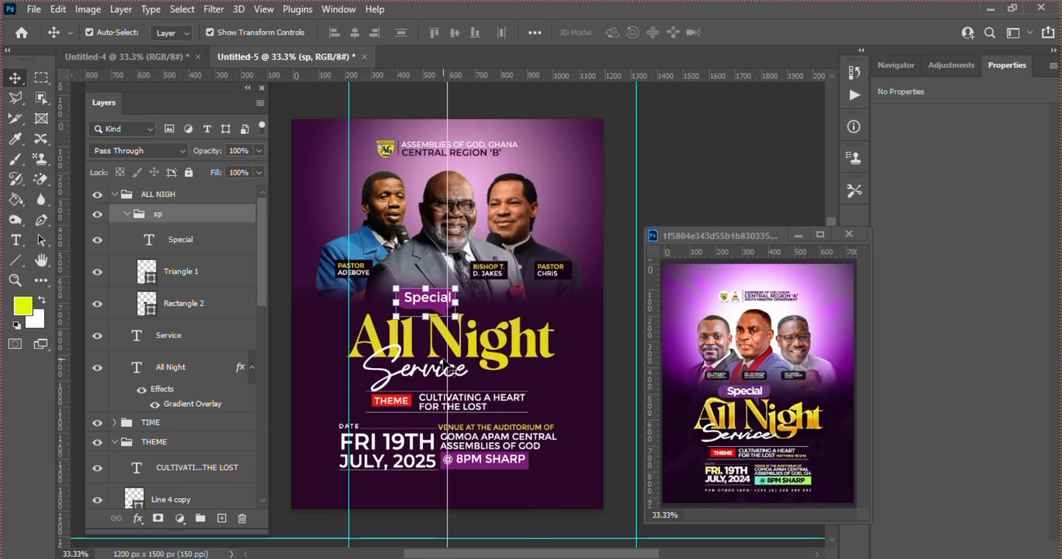
click(612, 369)
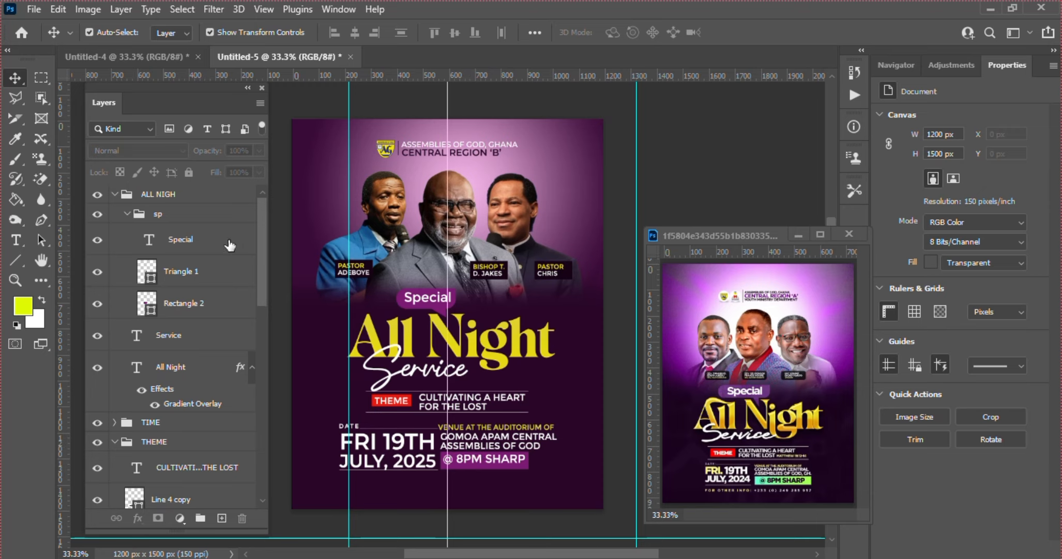
Select the ALL NIGH group, copy the whole FOR OTHER INFO line from the Notepad document, and return to Photoshop
click(201, 197)
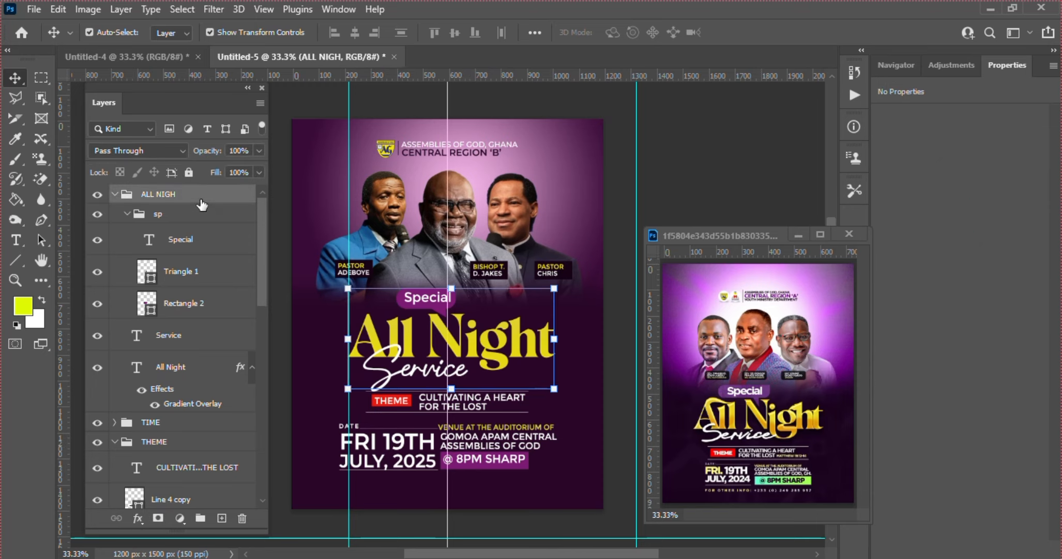
key(t)
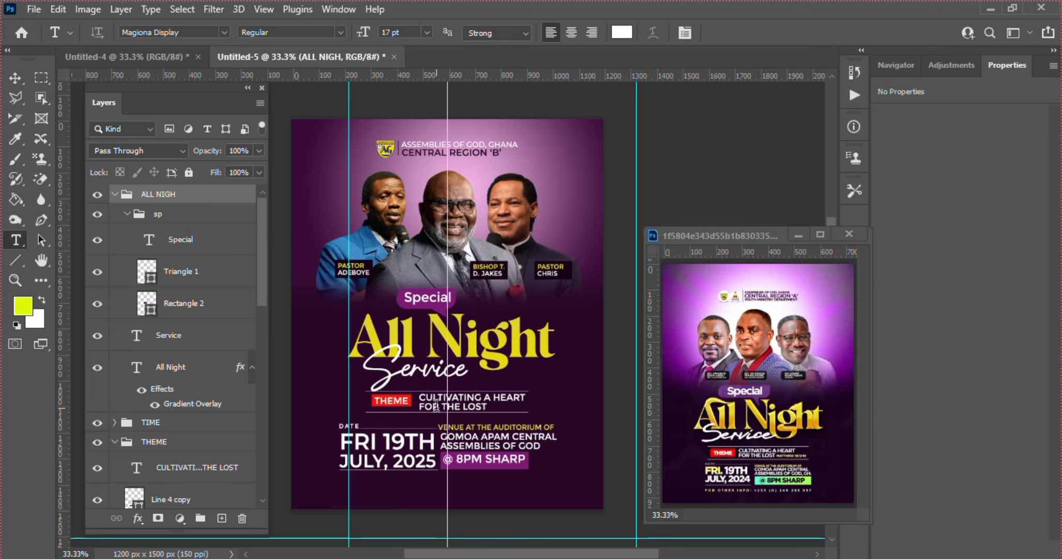
key(alt+Tab)
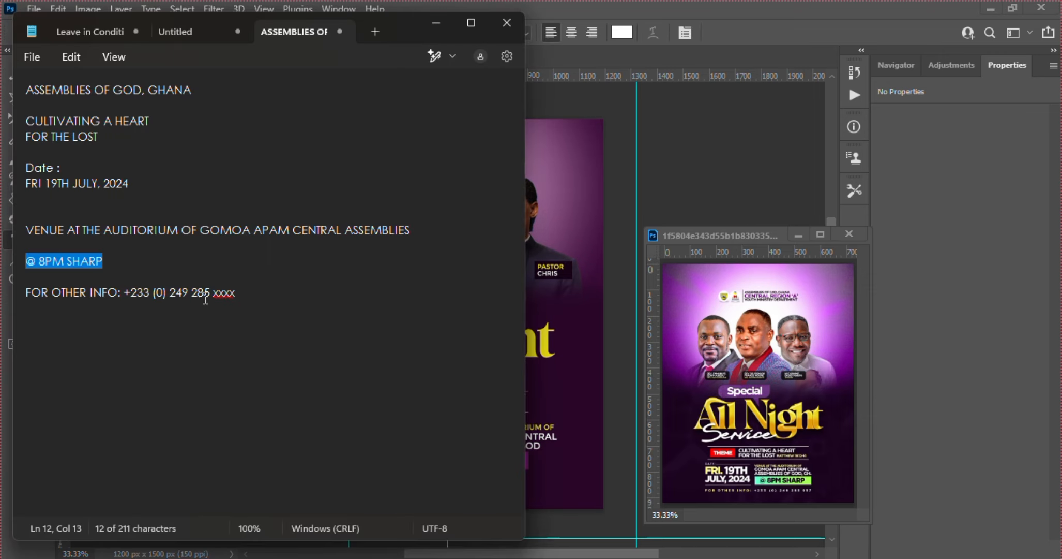
drag(236, 293, 28, 294)
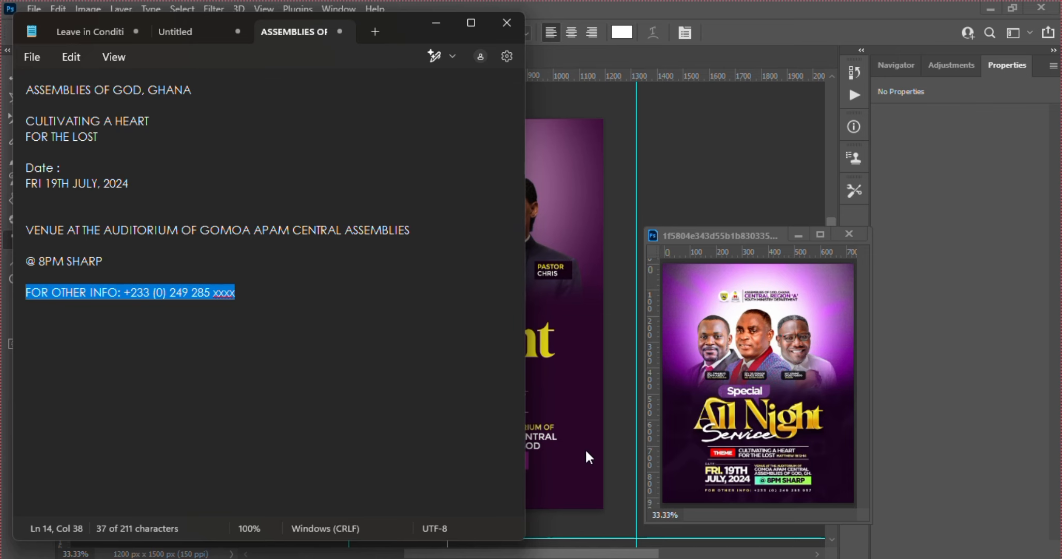
key(alt+Tab)
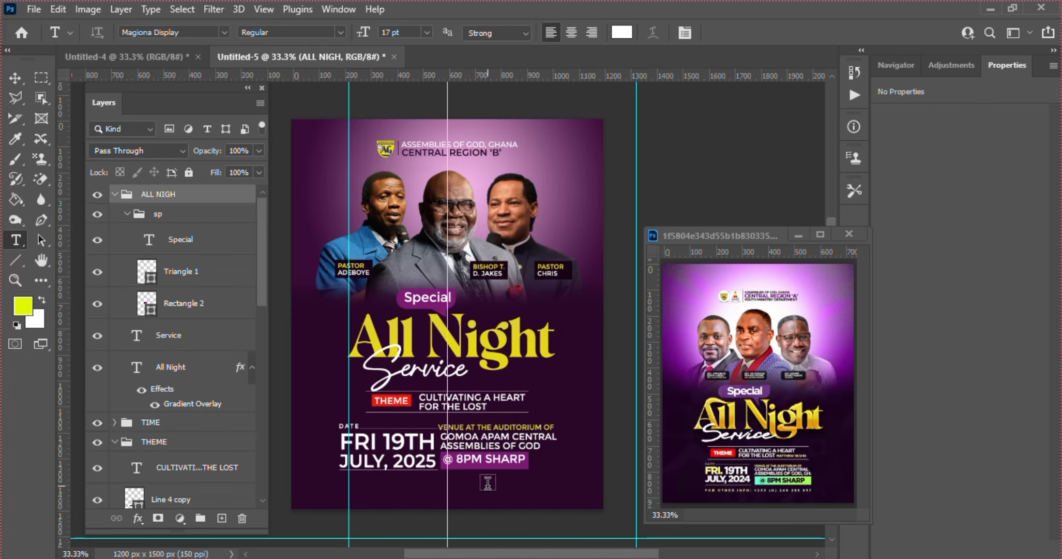
Add a centre-aligned Montserrat text line on the vertical guide below the venue block, containing the copied FOR OTHER INFO contact line
click(447, 484)
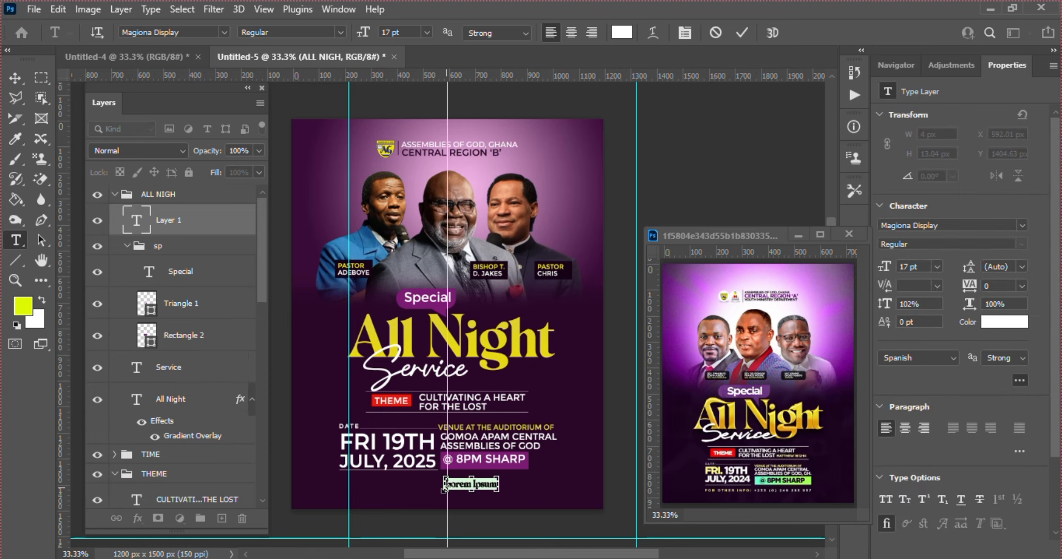
click(905, 428)
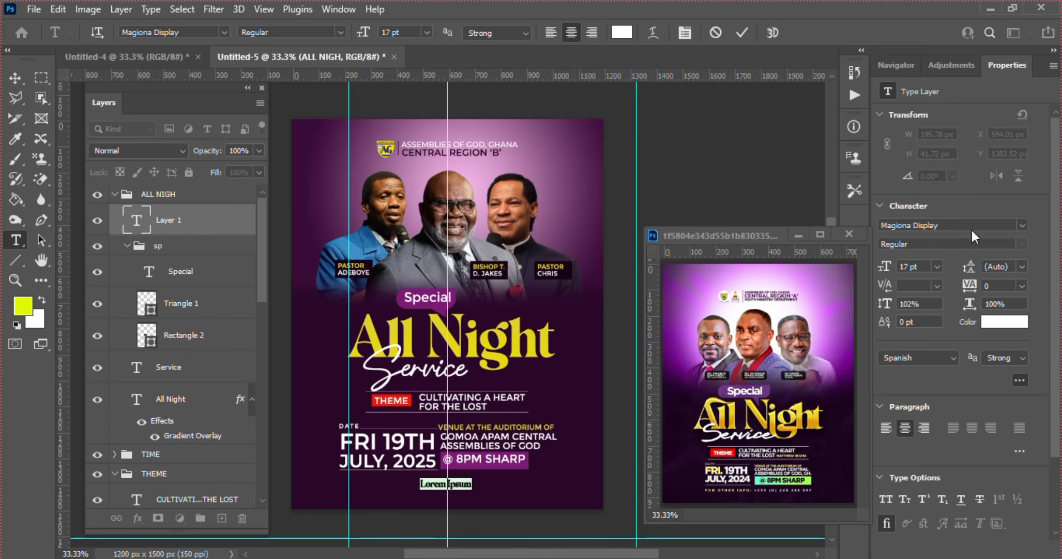
click(1024, 226)
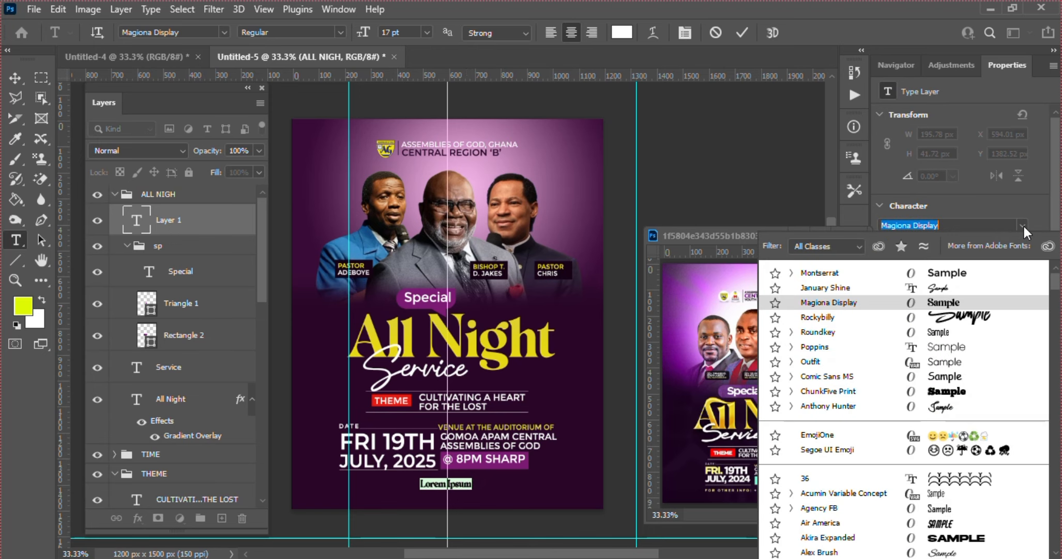
click(913, 271)
text(FOR OTHER INFO: +233 (0) 249 285 xxxx)
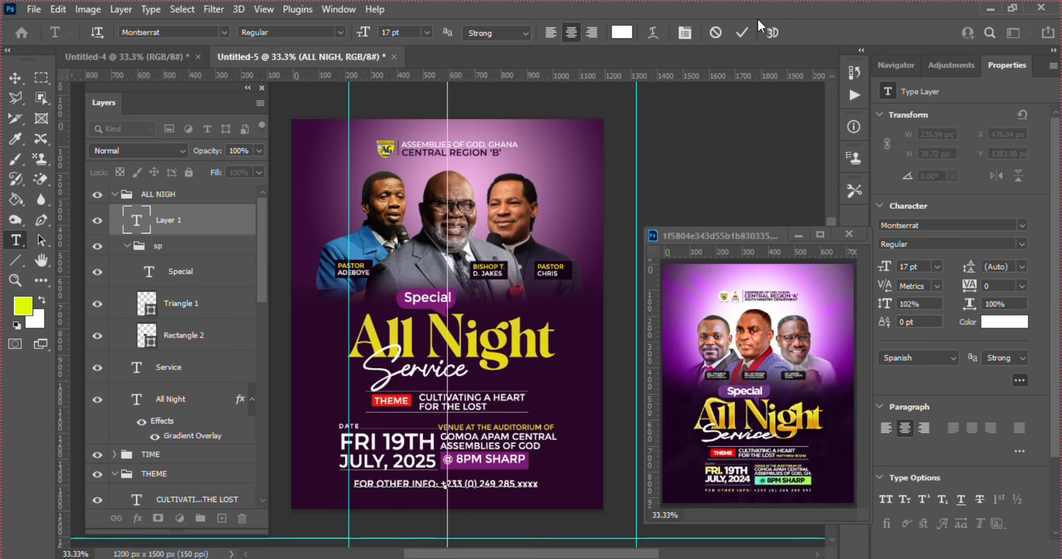
click(742, 32)
key(v)
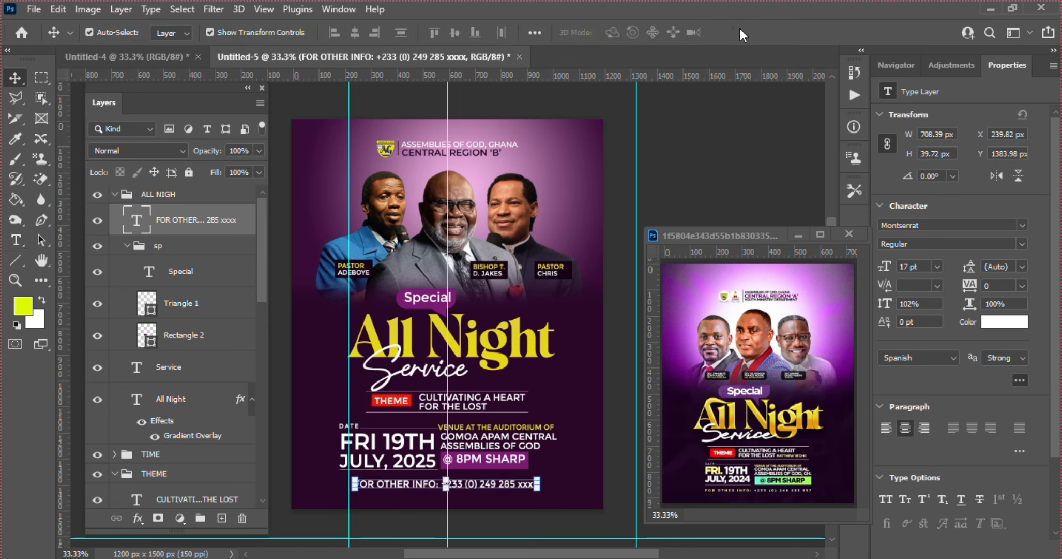
Apply All Caps to the FOR OTHER INFO line and set its tracking to 80
click(886, 500)
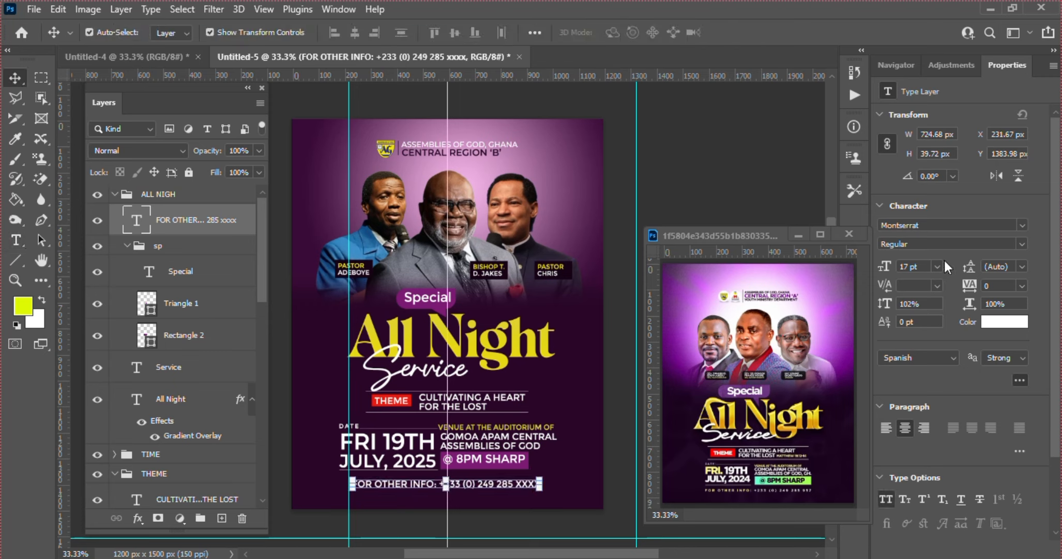
key(Up)
key(Up)
key(Up)
key(Up)
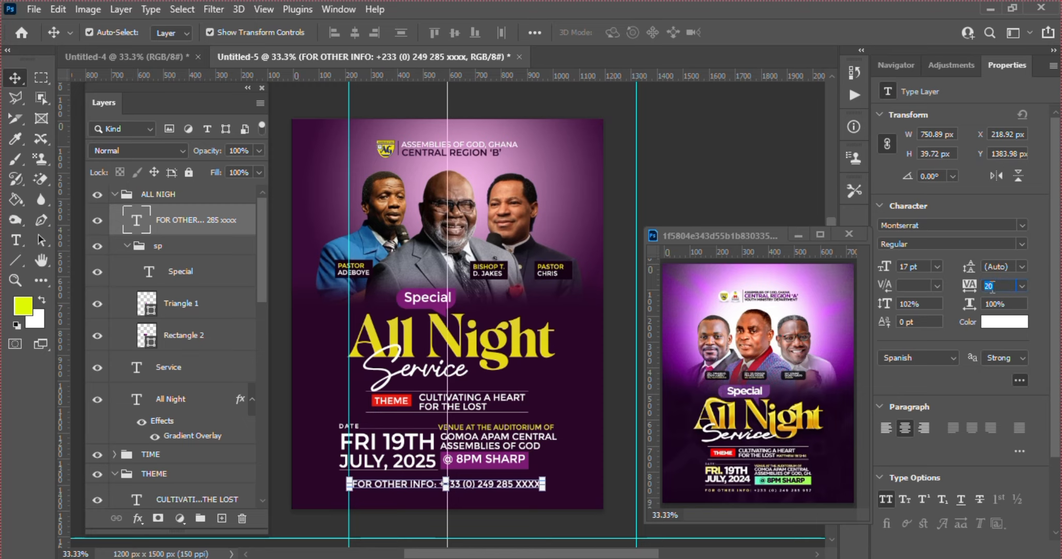
key(Down)
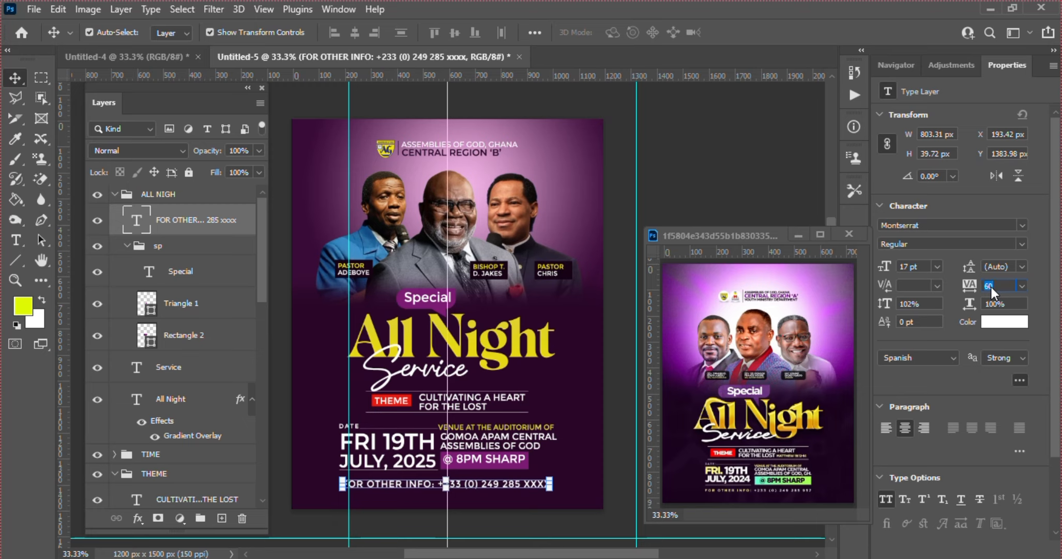
key(Up)
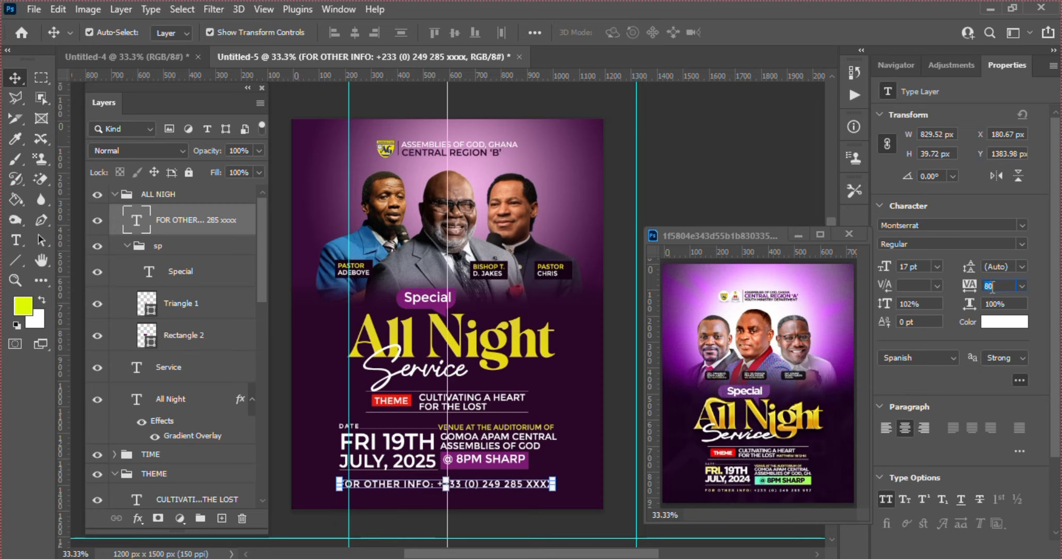
Recolour only the FOR OTHER INFO: label in the contact line to yellow #d7cd38, keeping the number white
key(t)
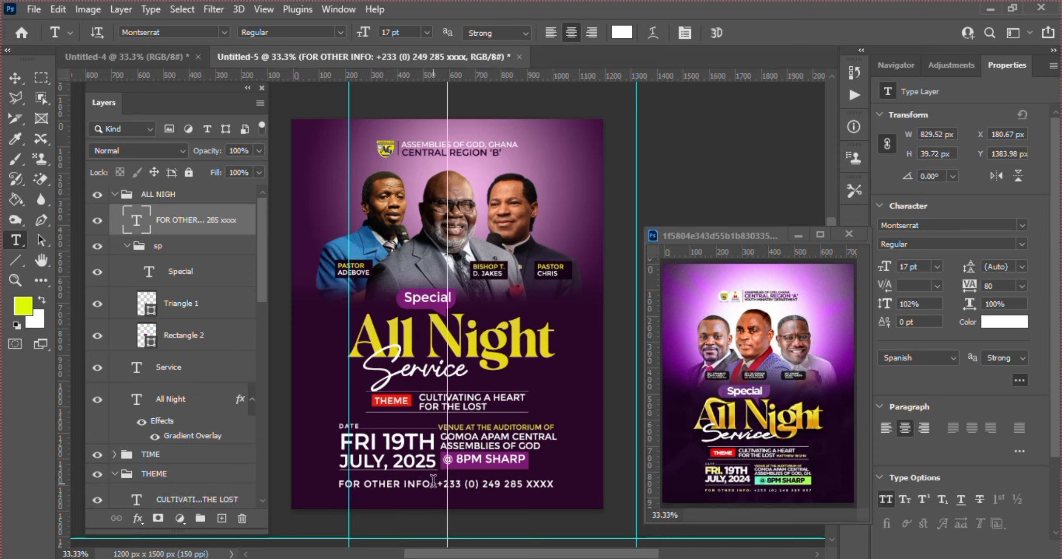
drag(435, 481, 324, 486)
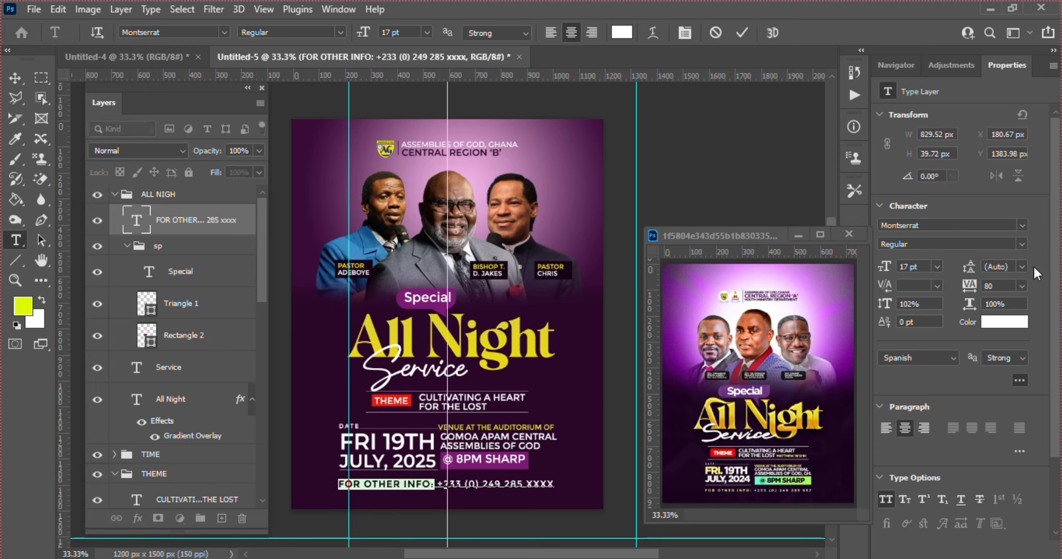
click(1004, 321)
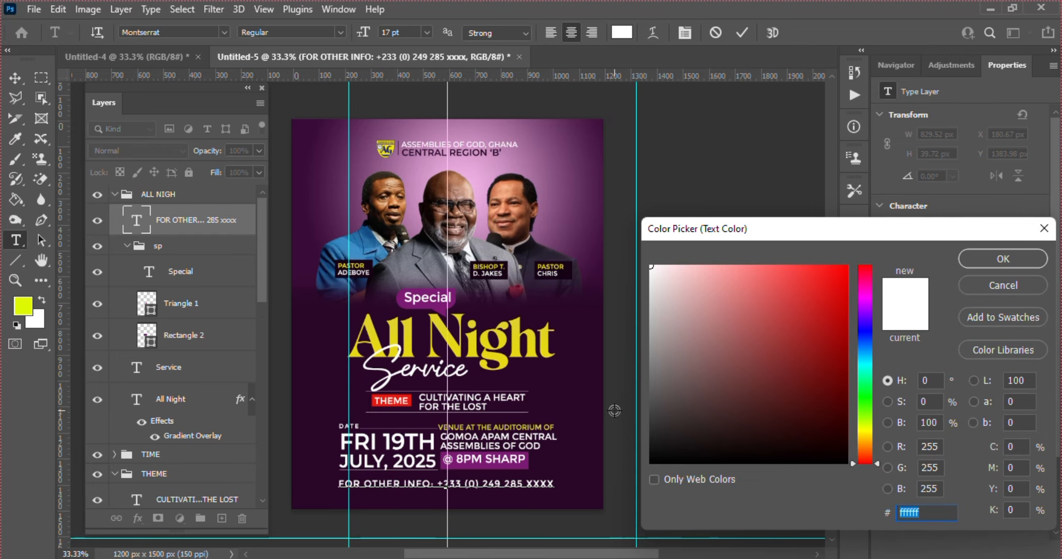
text(FOR OTHE)
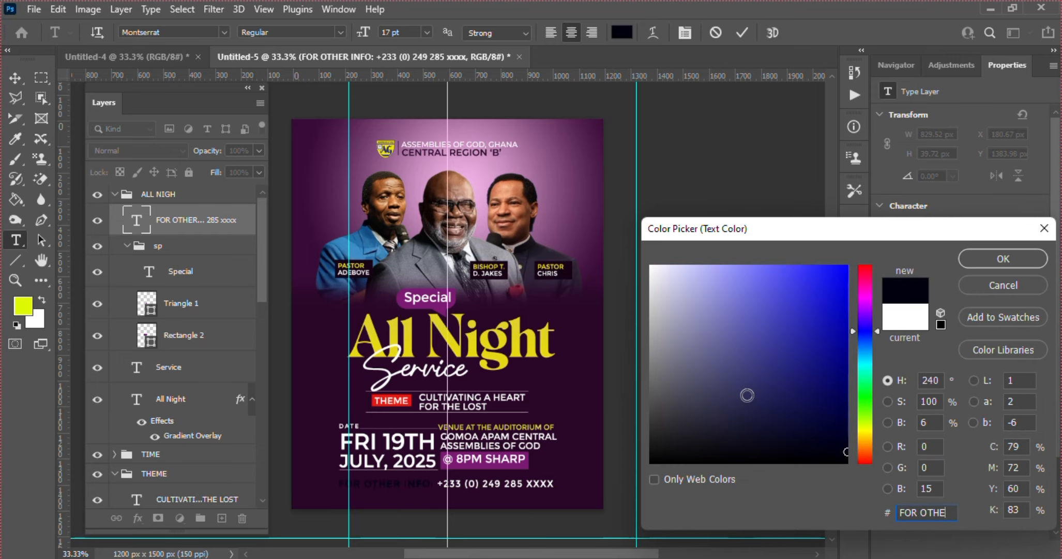
click(756, 381)
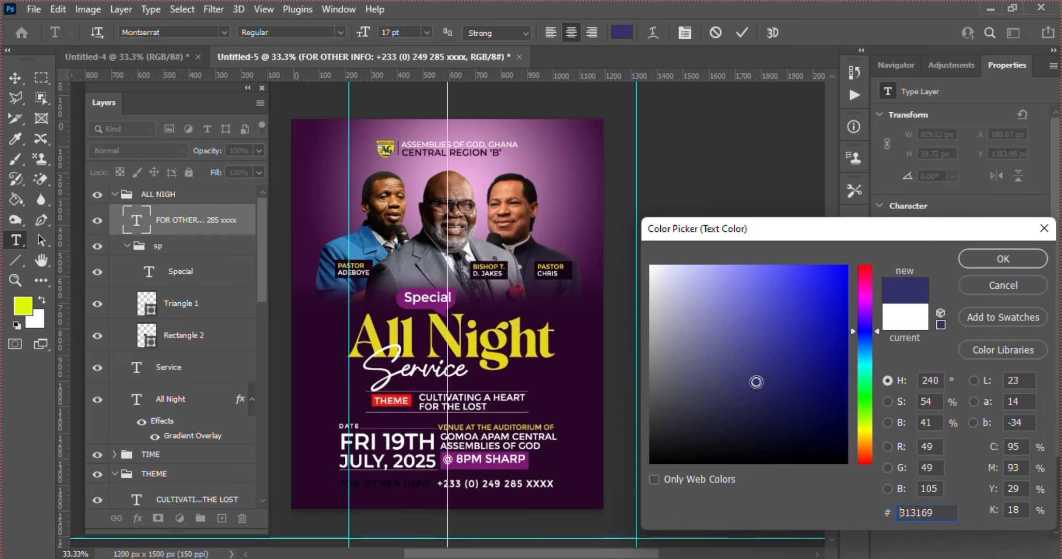
click(517, 340)
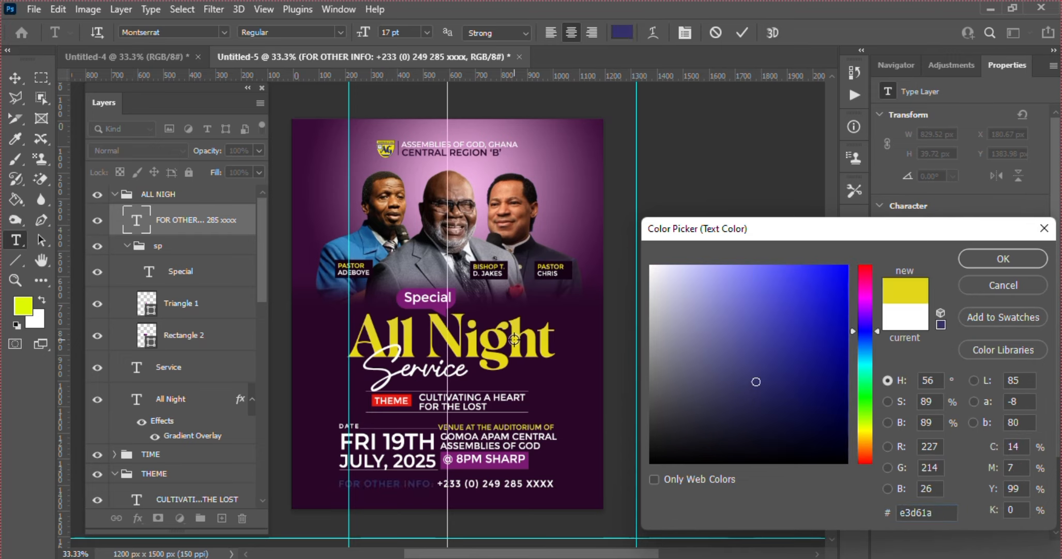
click(762, 286)
click(769, 299)
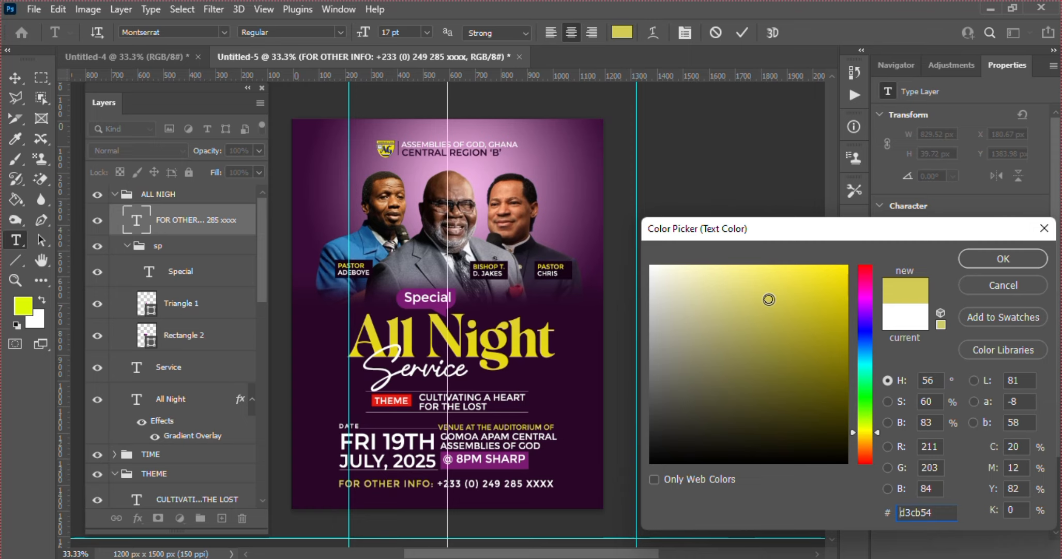
click(517, 342)
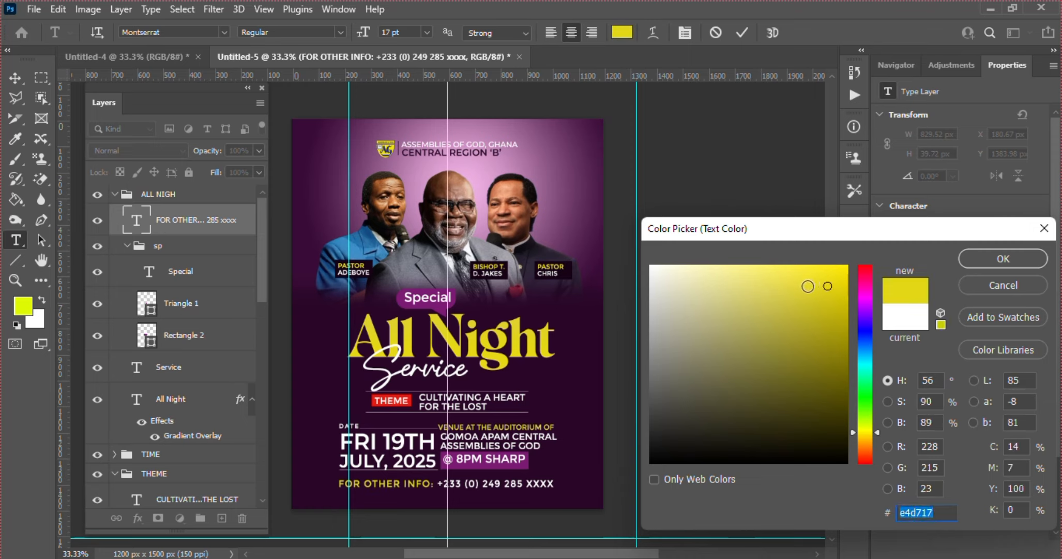
click(797, 296)
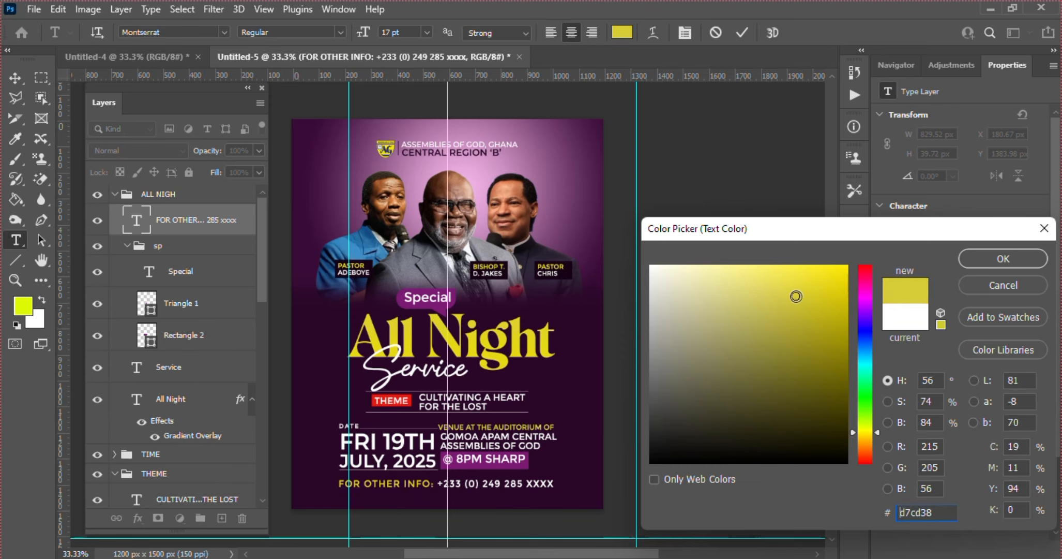
key(Return)
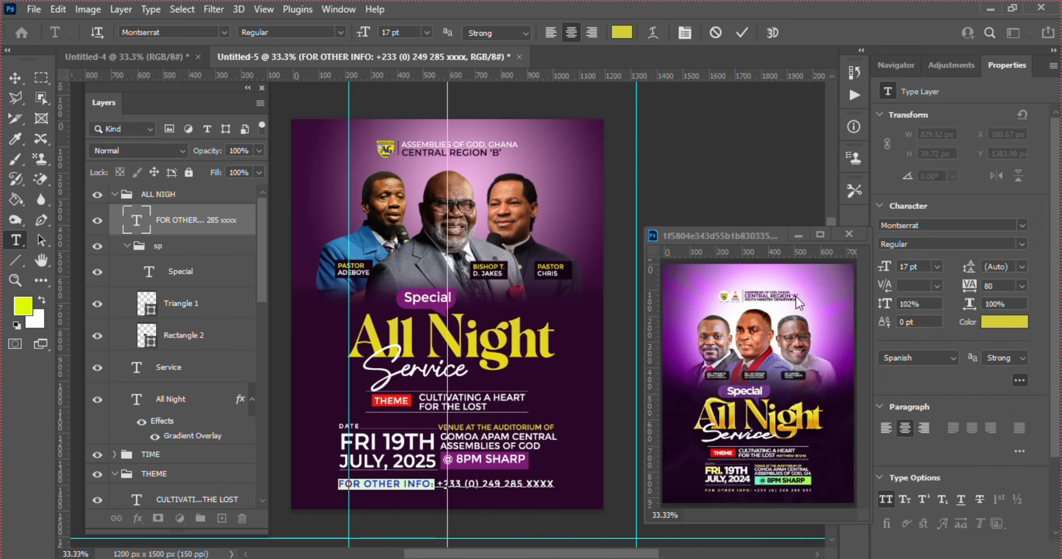
click(742, 33)
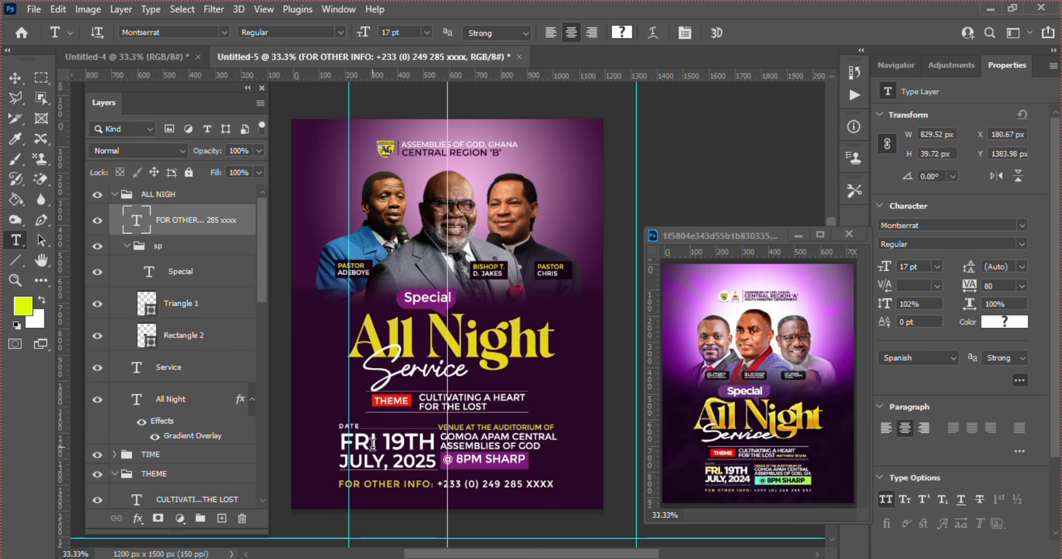
Recolour the word FRI in the date text to light yellow #e6de64 and deselect the layer
drag(374, 441, 329, 440)
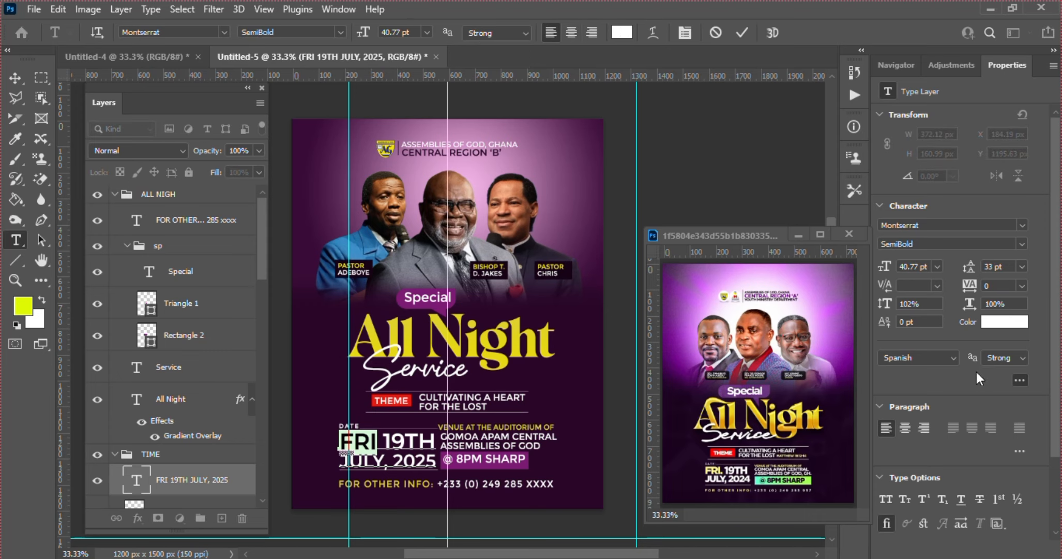
click(1003, 322)
click(519, 335)
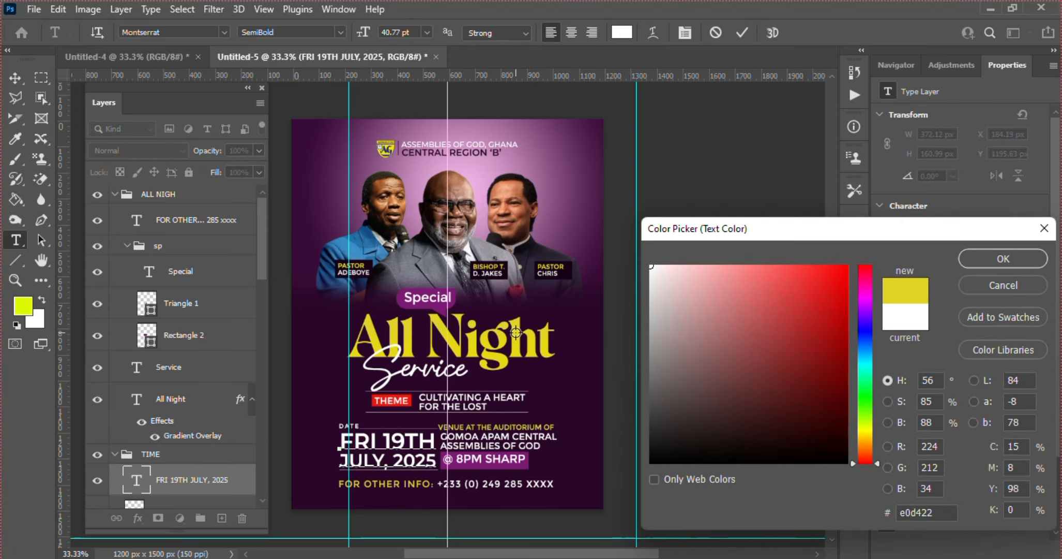
click(776, 312)
mouse_move(773, 288)
mouse_down()
mouse_move(768, 278)
mouse_move(762, 285)
mouse_up()
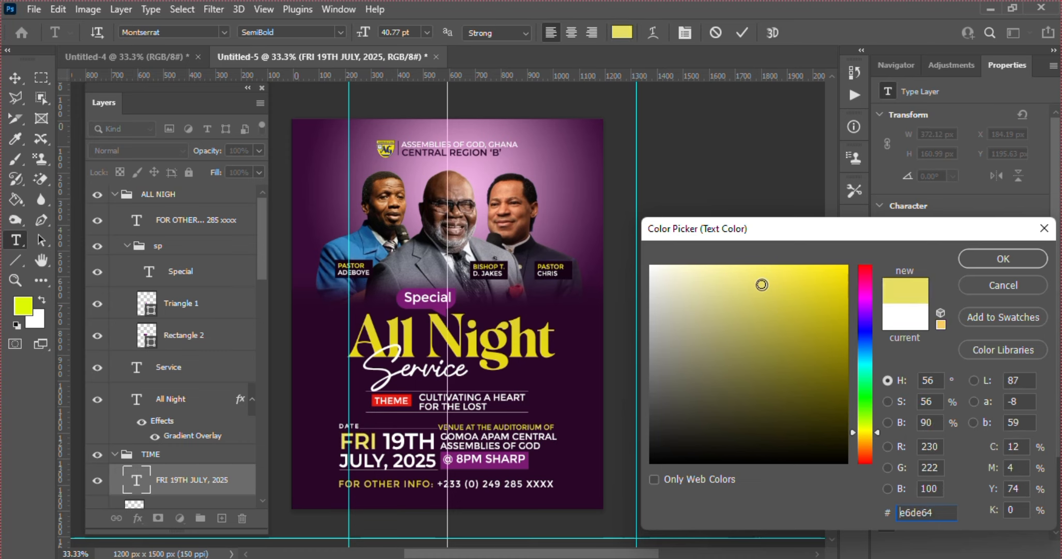
key(Return)
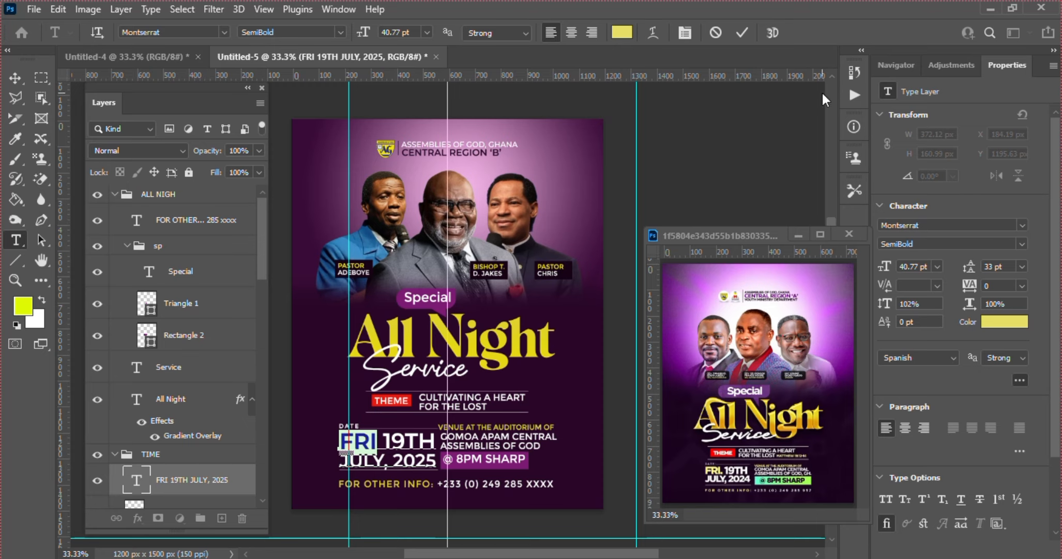
click(743, 32)
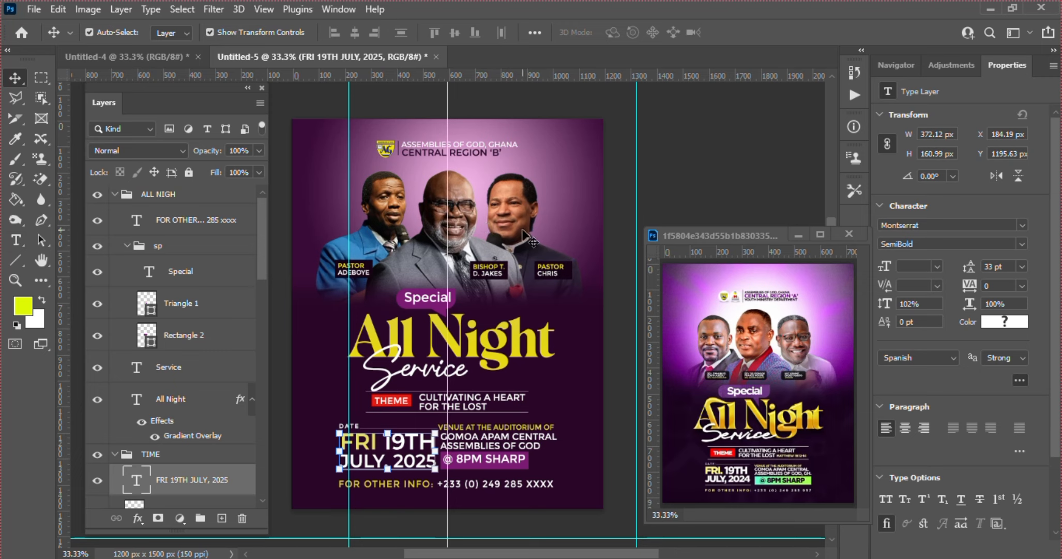
click(620, 201)
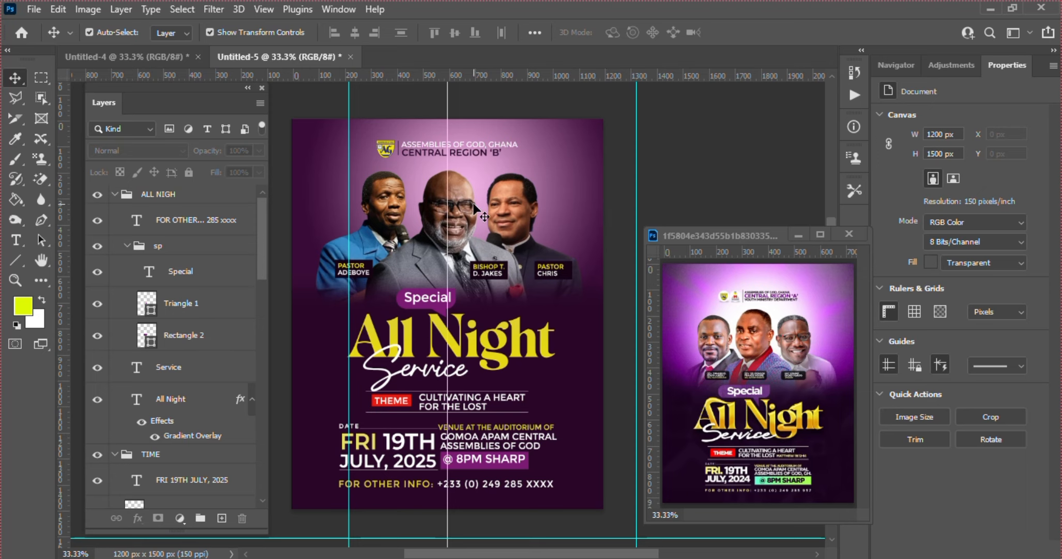
click(483, 177)
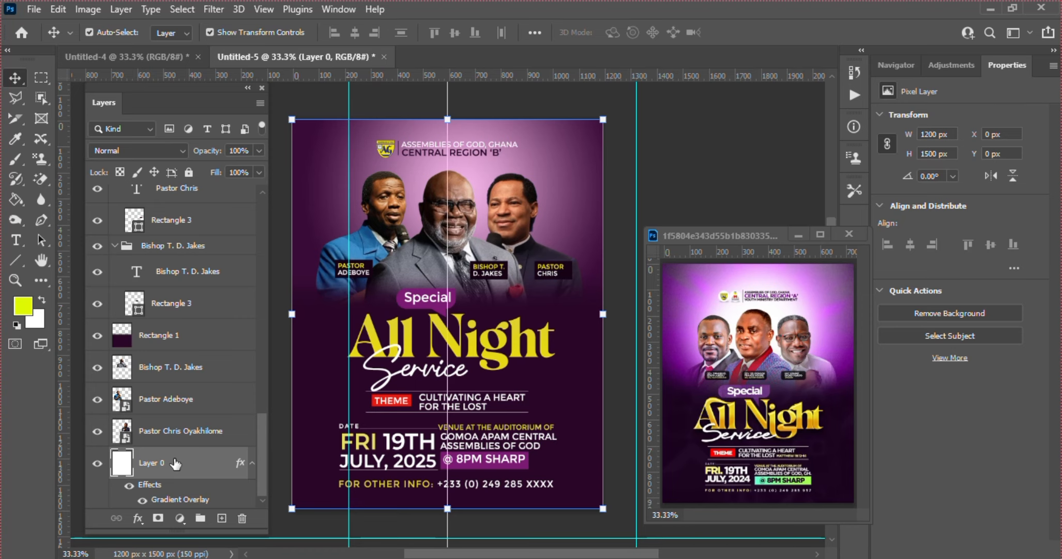
click(453, 558)
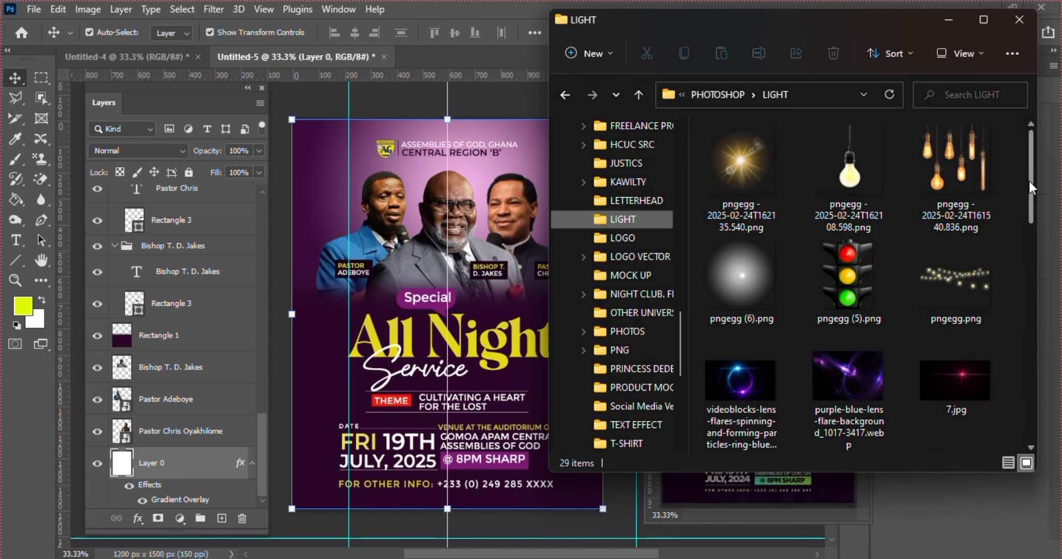
scroll(807, 178, down, 6)
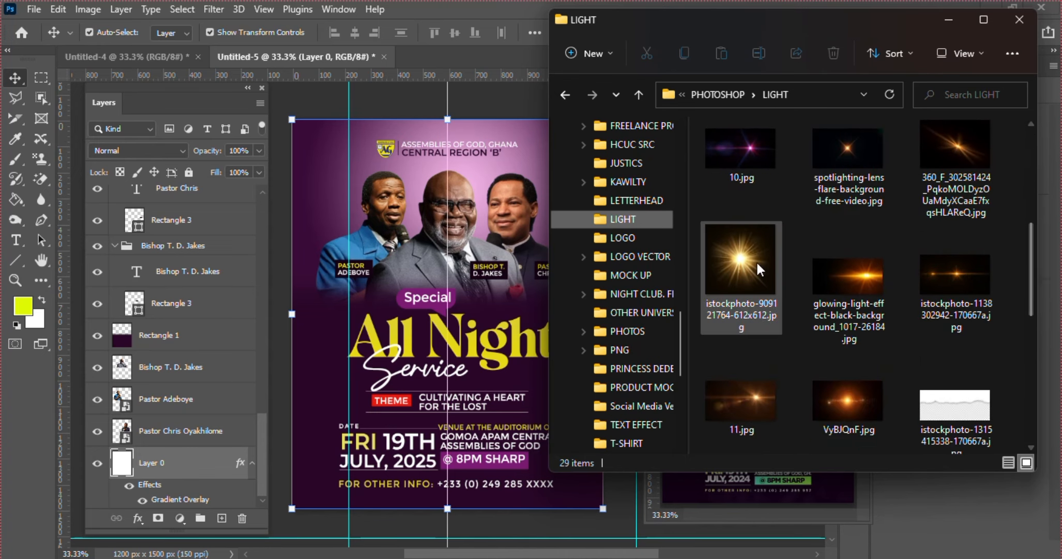
click(747, 255)
drag(747, 254, 413, 189)
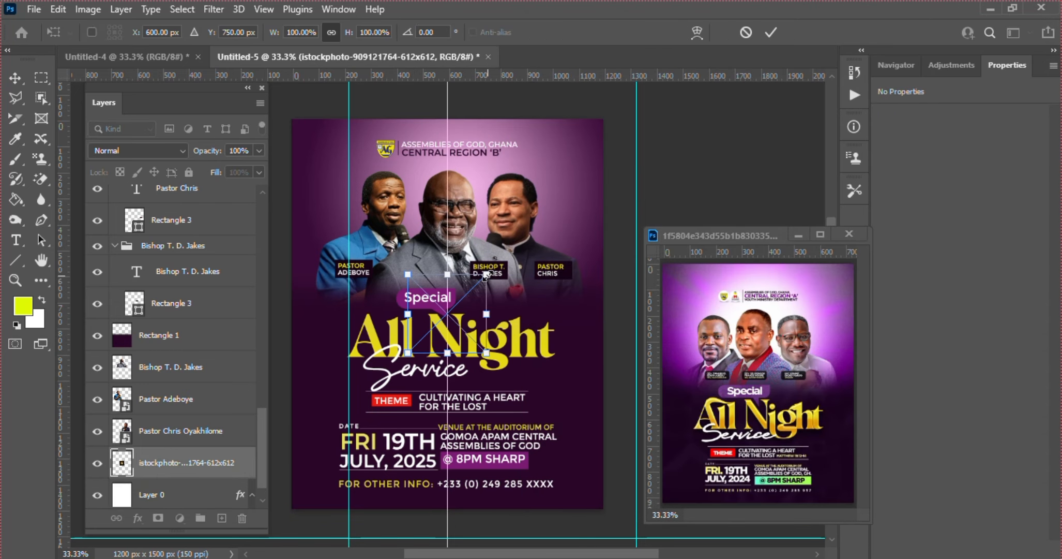
Scale the placed flare to 190.96% and position it behind the middle pastor at X 646.50 px, Y 310.19 px
drag(487, 274, 546, 257)
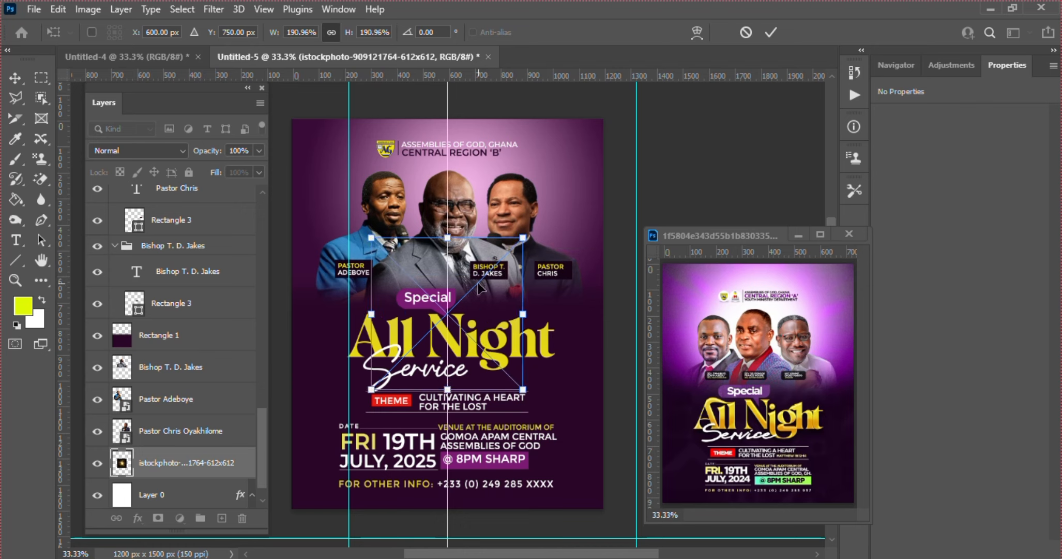
drag(458, 299, 469, 180)
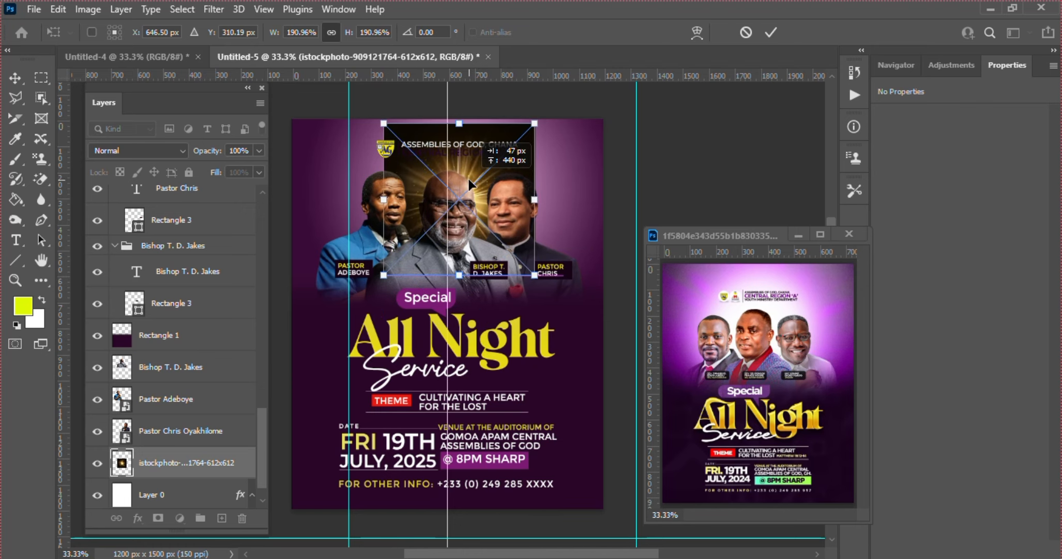
key(Return)
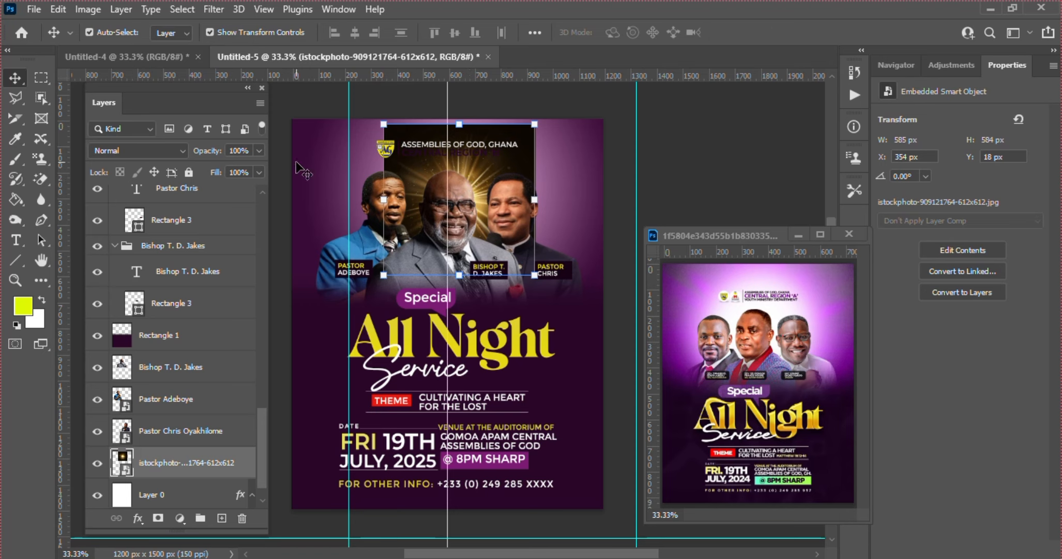
Set the flare layer's blend mode to Screen and apply a Gaussian Blur with a 6.4 pixel radius
click(181, 151)
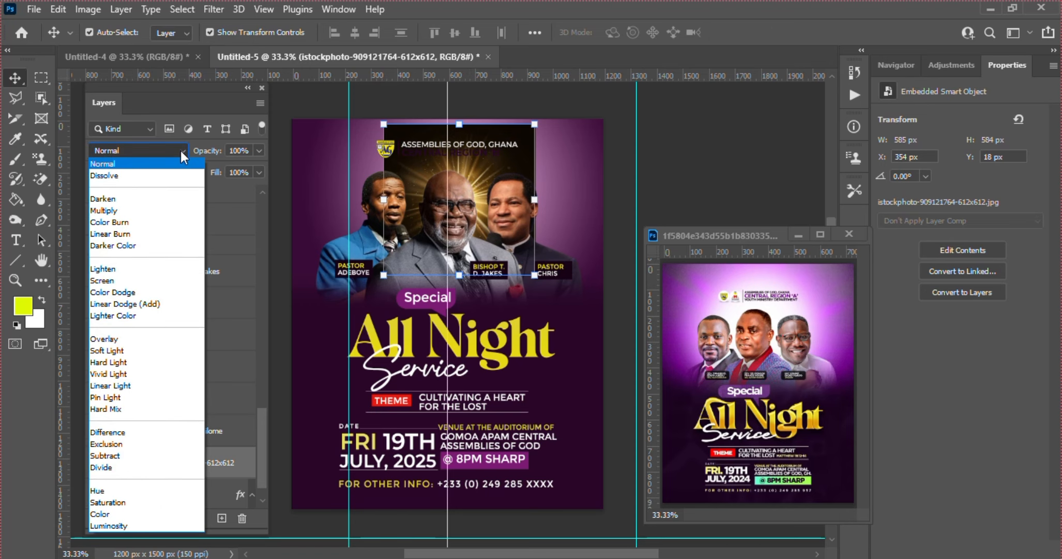
click(137, 280)
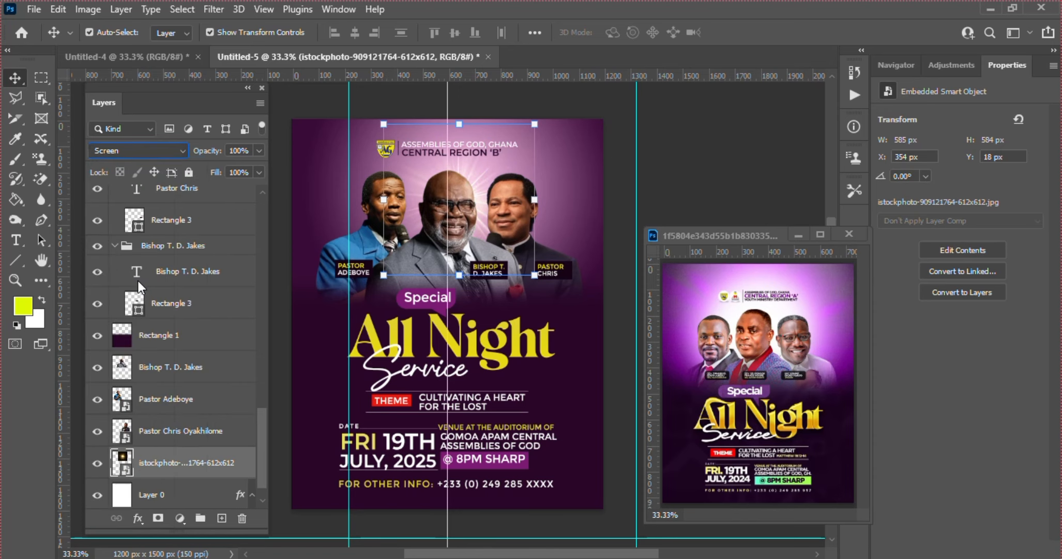
click(212, 12)
mouse_move(354, 206)
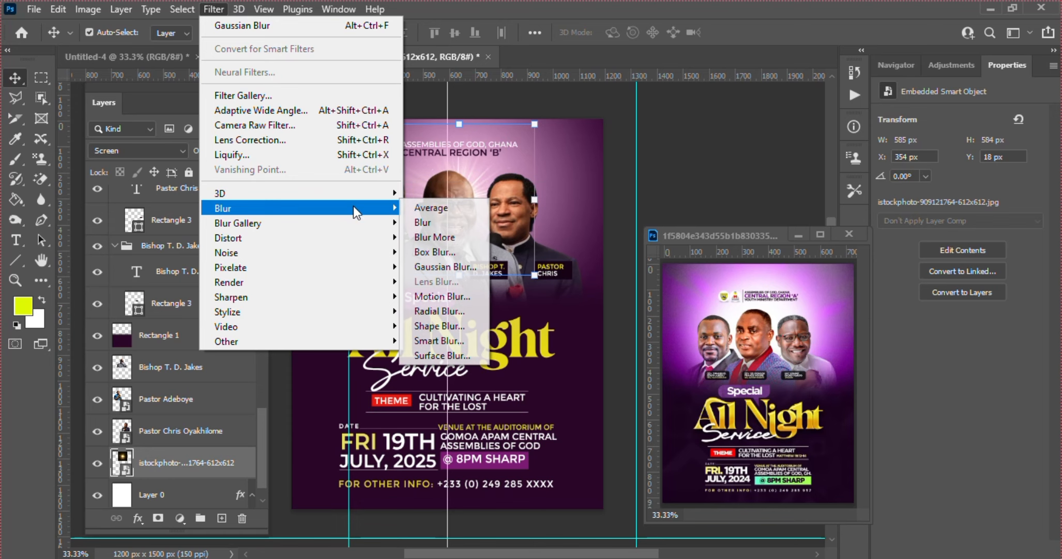
click(444, 266)
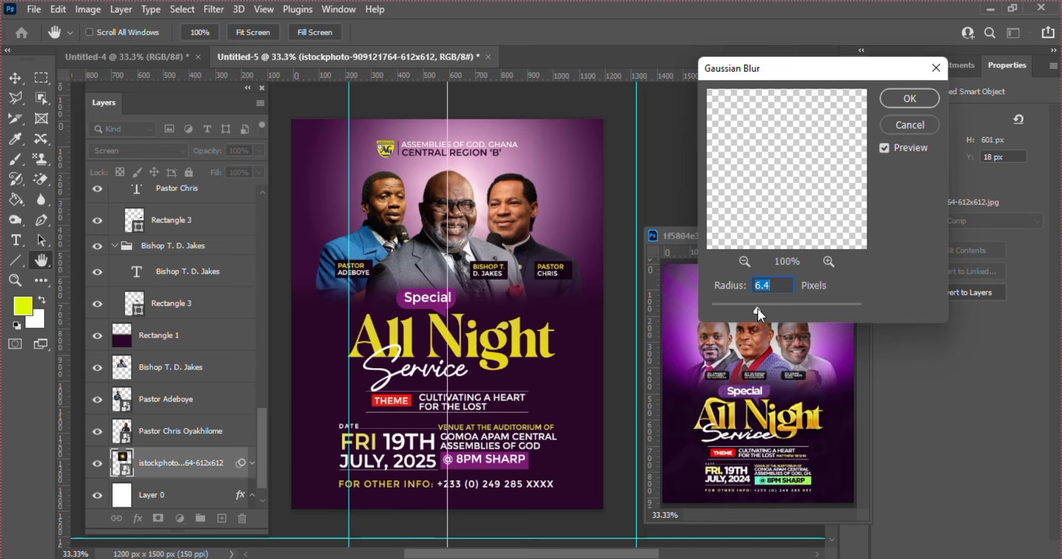
drag(752, 308, 757, 309)
click(910, 98)
key(v)
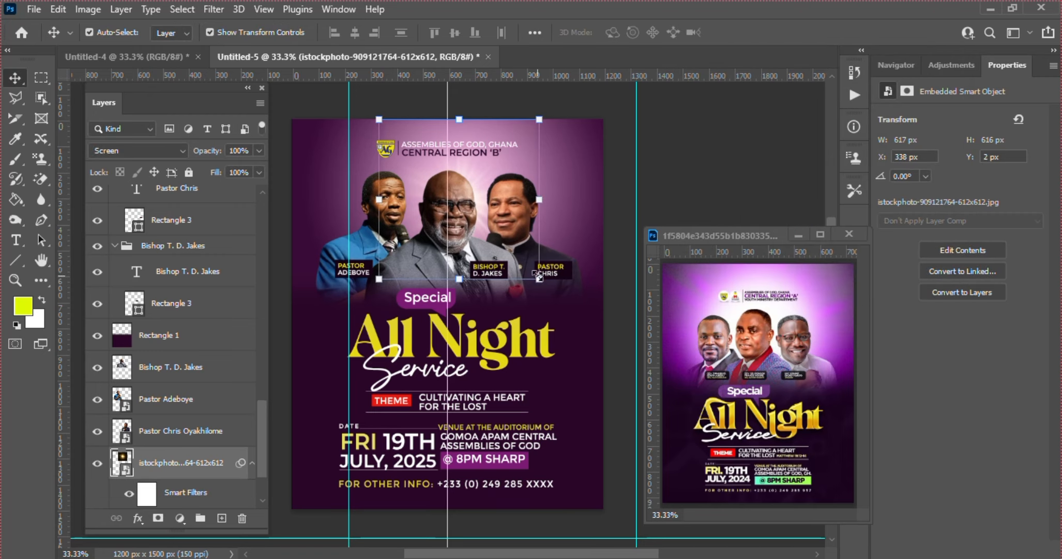
Enlarge the flare from its centre to 419.85% and nudge it left to X 634.50 px
click(538, 280)
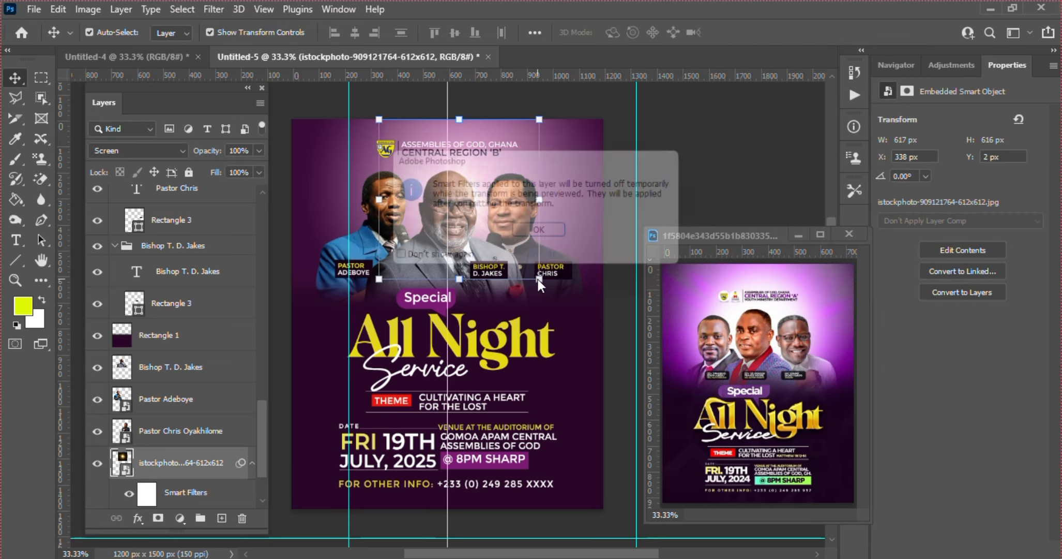
click(533, 233)
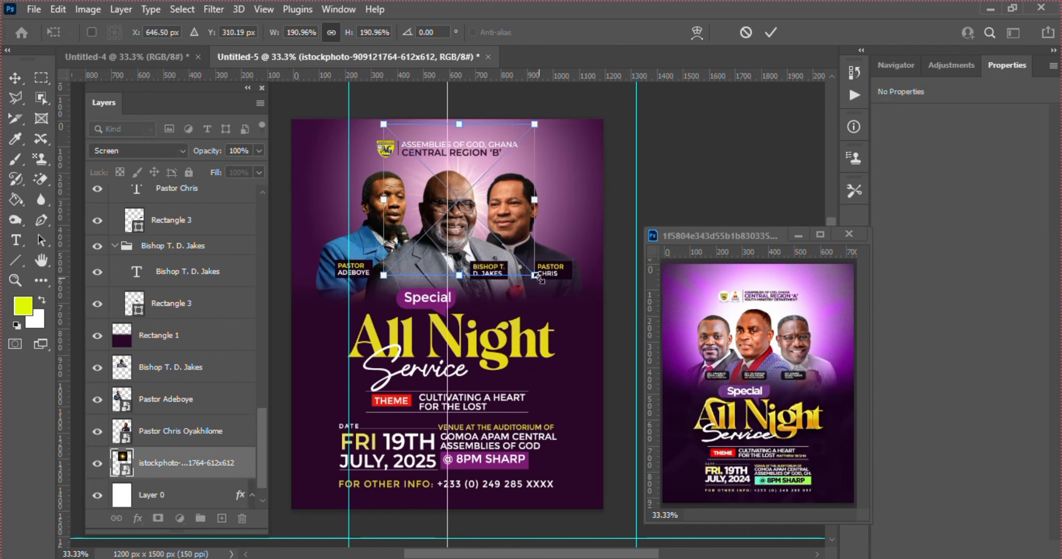
drag(536, 275, 631, 367)
key(Left)
key(Left)
key(Left)
key(Left)
key(Left)
key(Left)
key(Left)
key(Left)
key(Left)
key(Left)
key(Left)
key(Left)
key(Left)
key(Left)
key(Left)
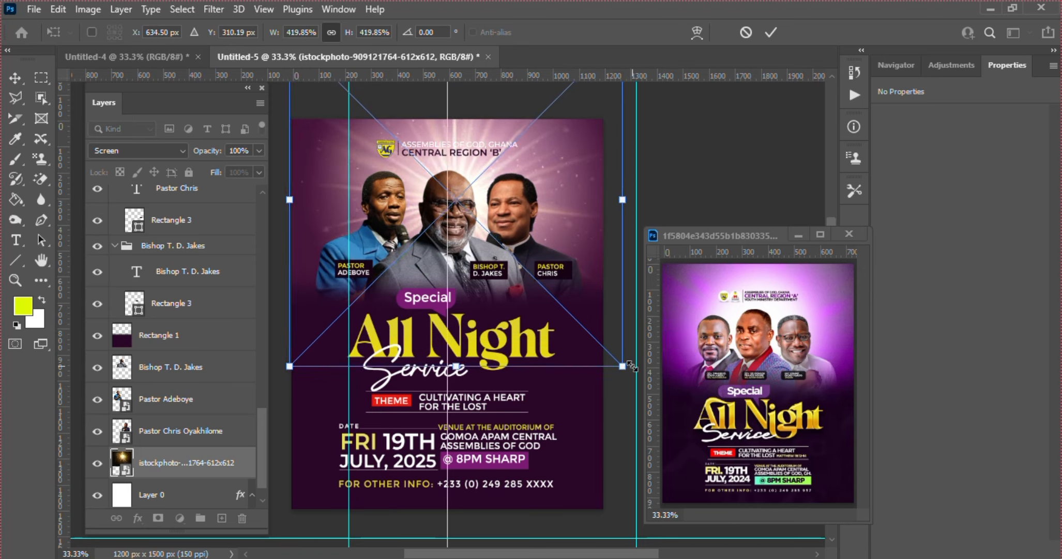
key(Return)
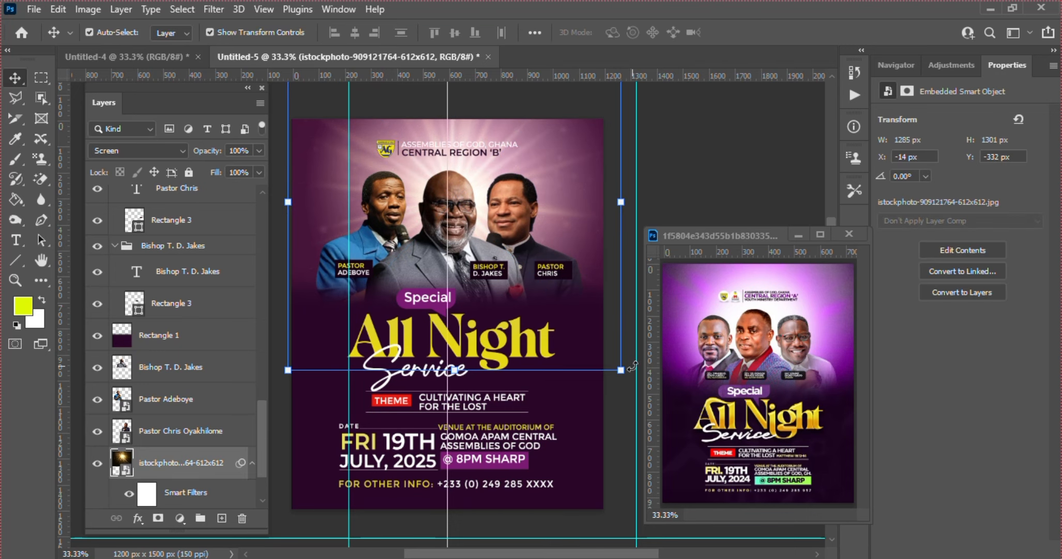
Nudge the enlarged flare layer down behind the pastors to Y -296 px
key(Down)
key(Down)
key(Down)
key(Down)
key(Down)
key(Down)
key(Down)
key(Down)
key(Down)
key(Down)
key(Down)
key(Down)
key(Down)
key(Down)
key(Down)
key(Down)
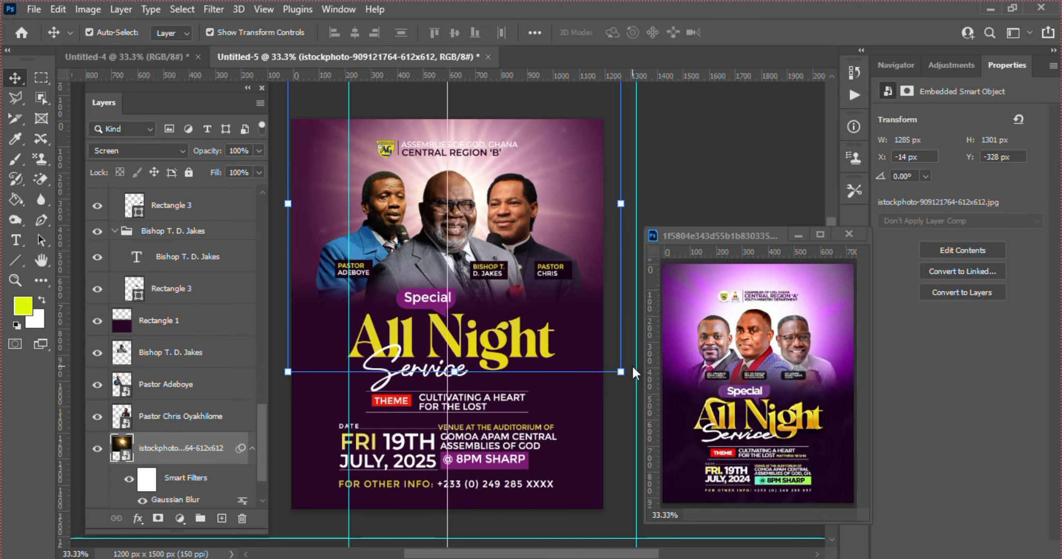
key(Down)
key(Down)
key(Down)
key(Down)
key(Down)
key(Down)
key(Down)
key(Down)
key(Down)
key(Down)
key(Down)
key(Down)
key(Down)
key(Down)
key(Down)
key(Down)
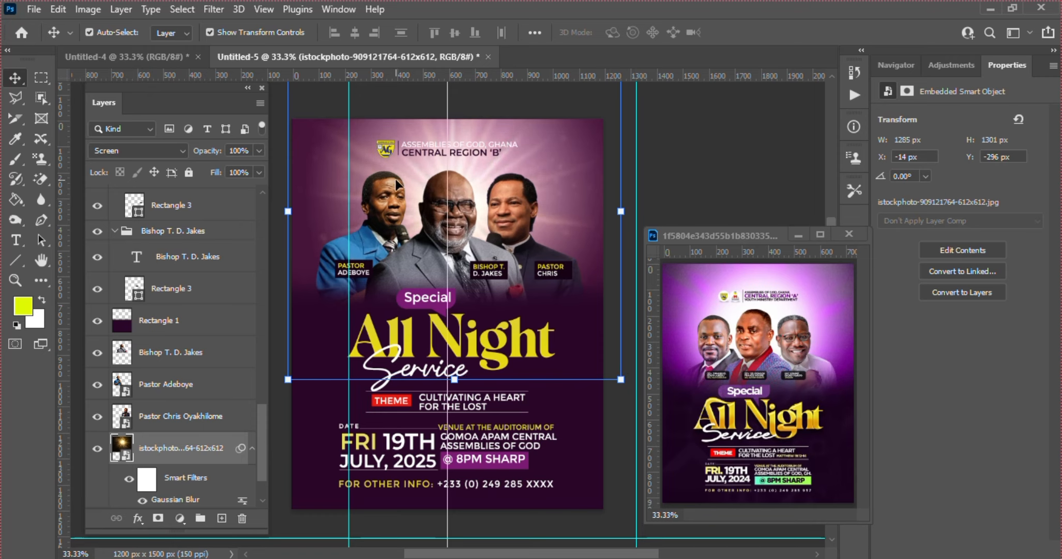
Apply a second Gaussian Blur to the light flare layer behind the pastors, adjusting its radius while previewing the flyer
click(212, 10)
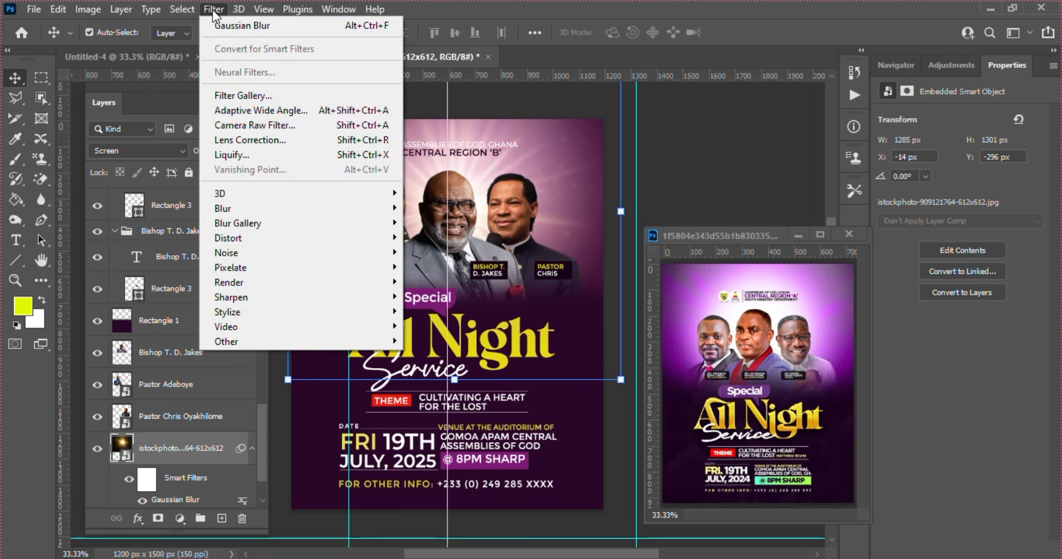
mouse_move(372, 207)
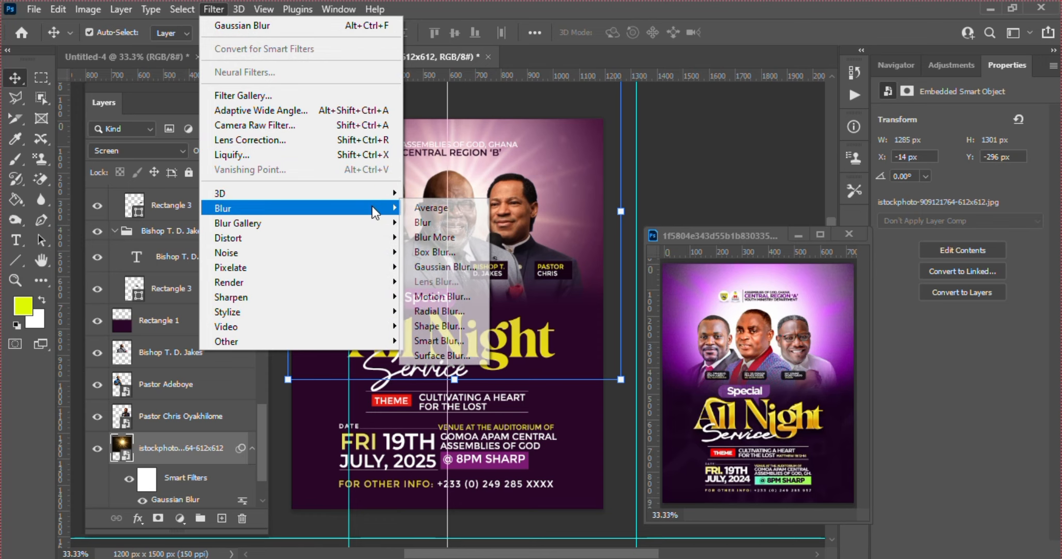
click(429, 267)
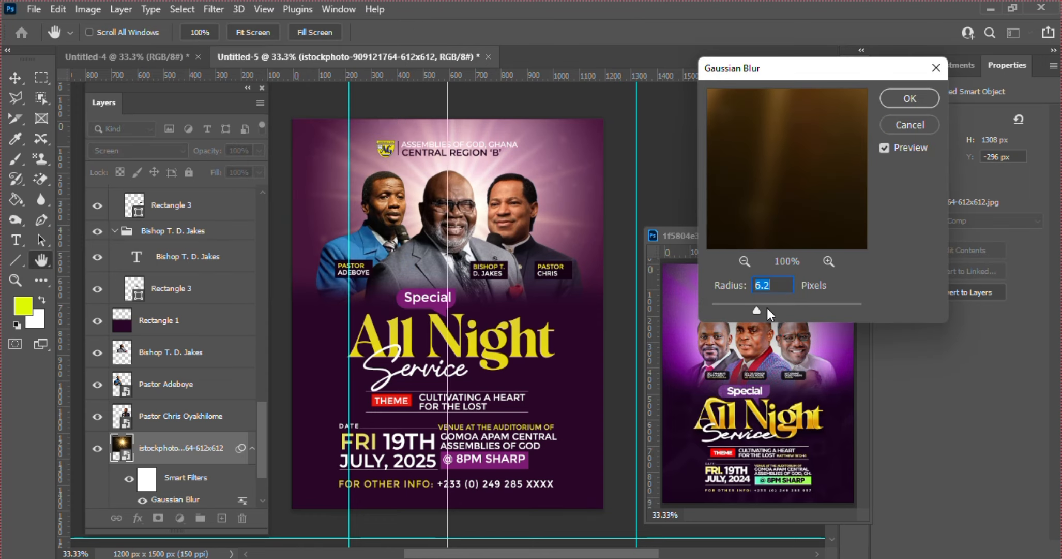
drag(772, 310, 771, 310)
key(Return)
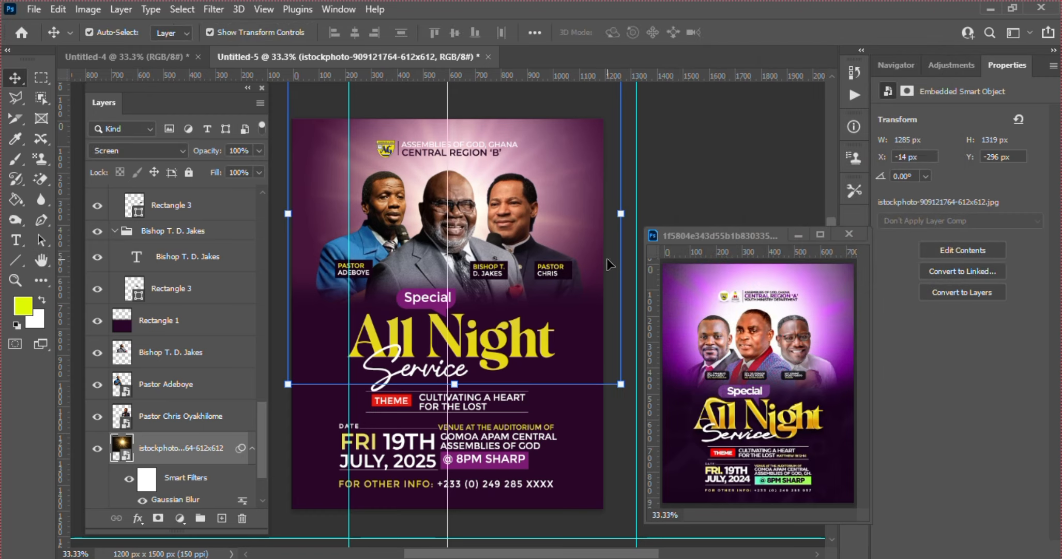
Recolour the "ASSEMBLIES OF GOD, GHANA" header text with the dark purple sampled from the flyer's lower background, and deselect the layer
click(510, 144)
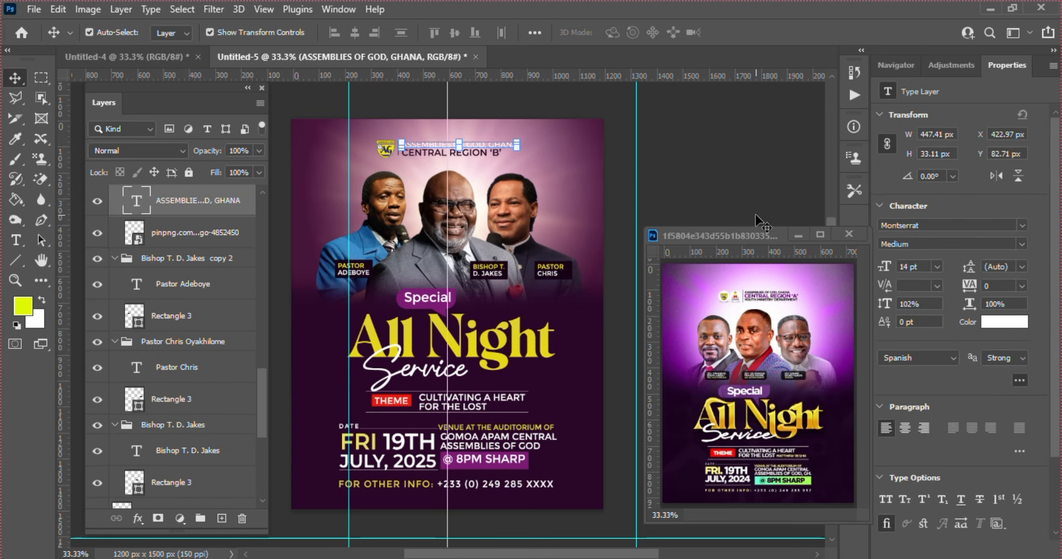
click(1012, 324)
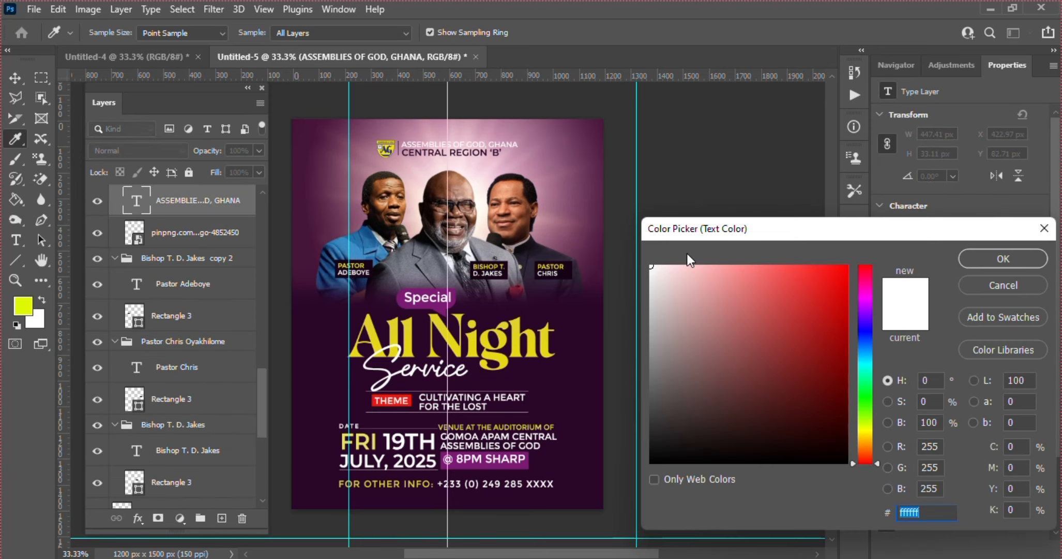
click(581, 357)
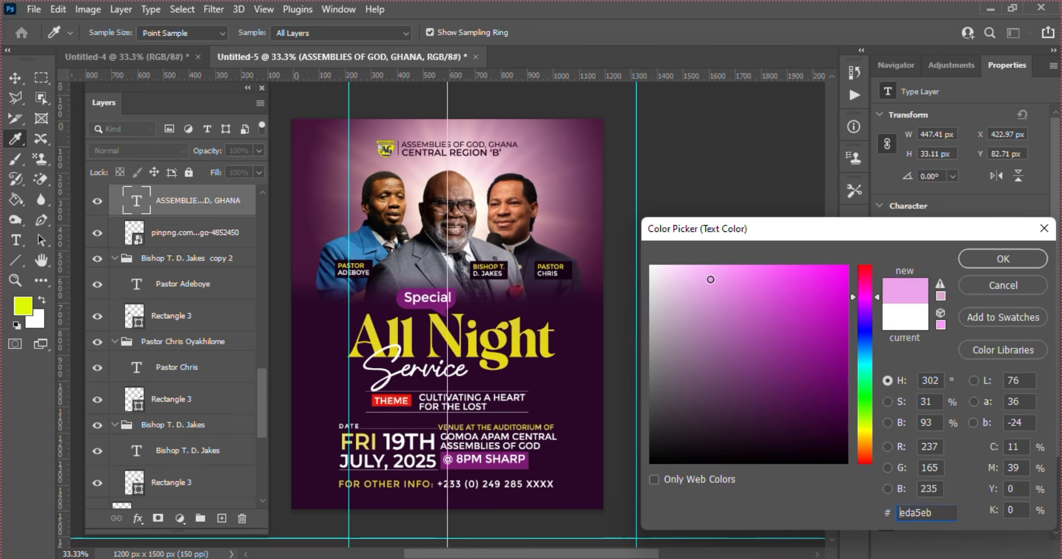
click(710, 279)
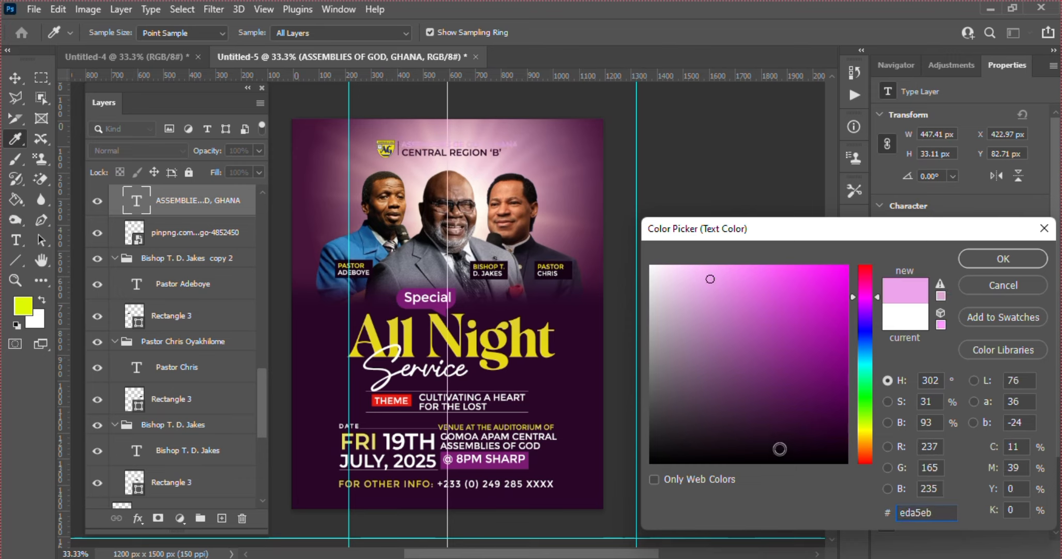
click(782, 449)
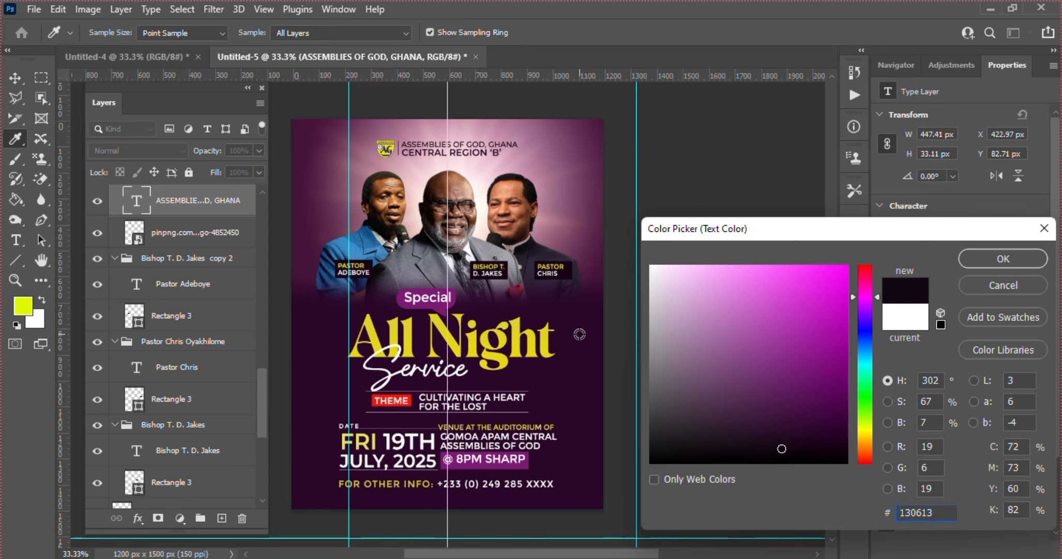
click(573, 392)
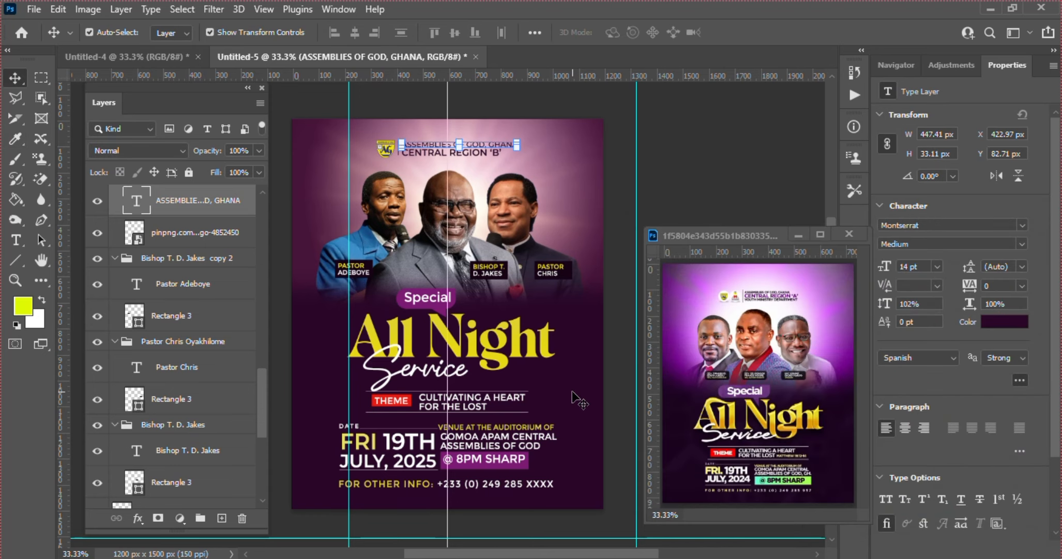
click(624, 188)
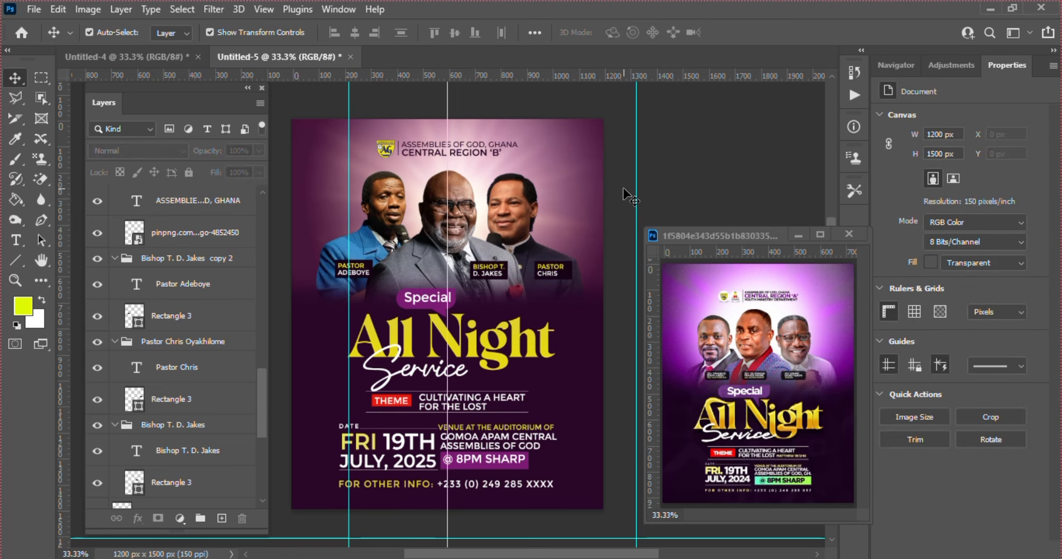